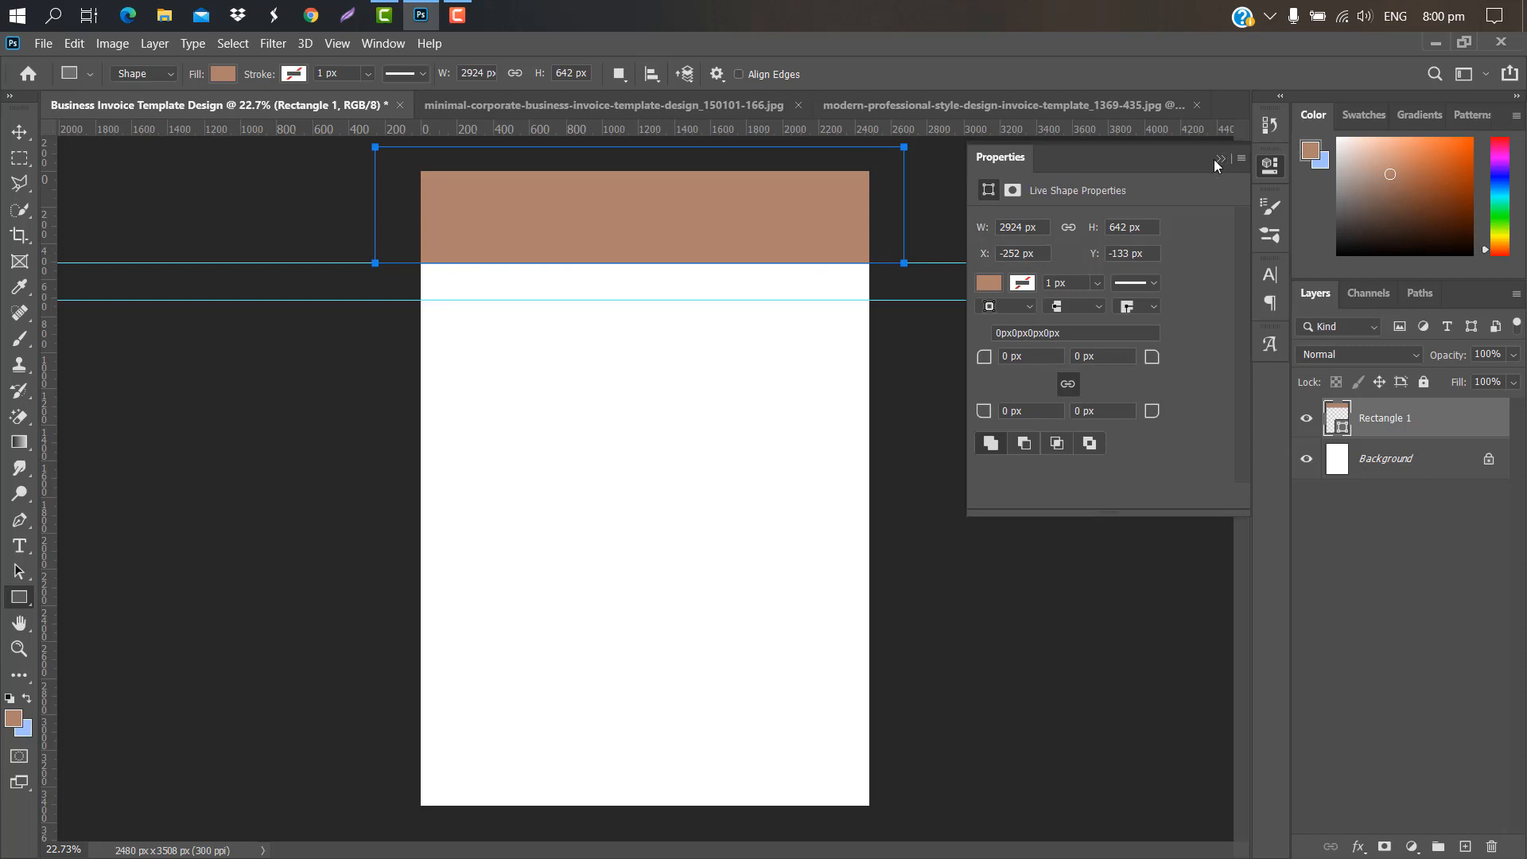
Step: Recolour the Rectangle 1 header fill from brown to dark navy #051626
click(1218, 159)
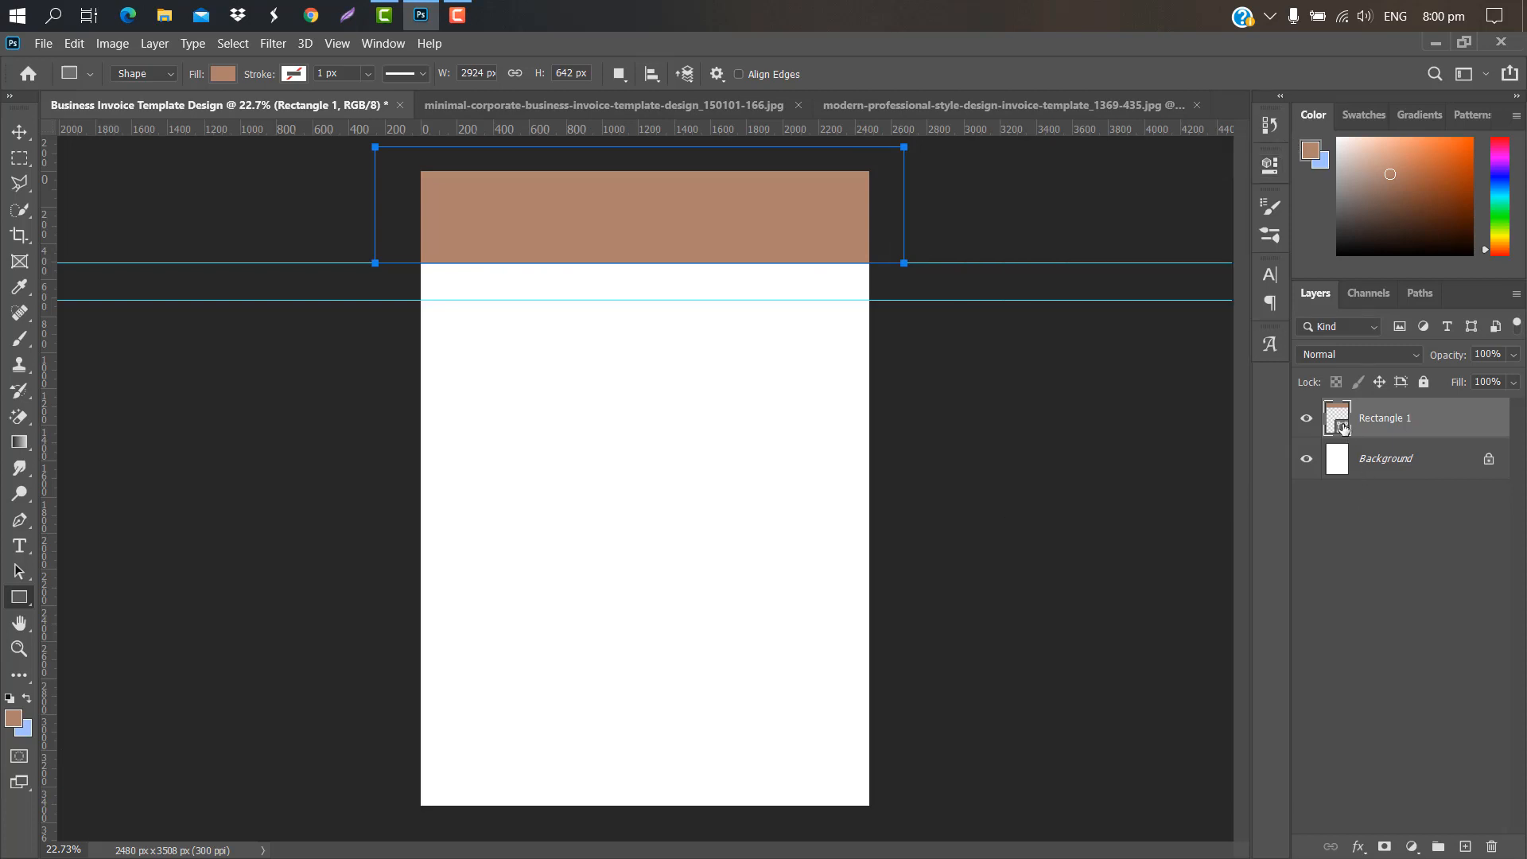
double_click(1342, 429)
click(1355, 552)
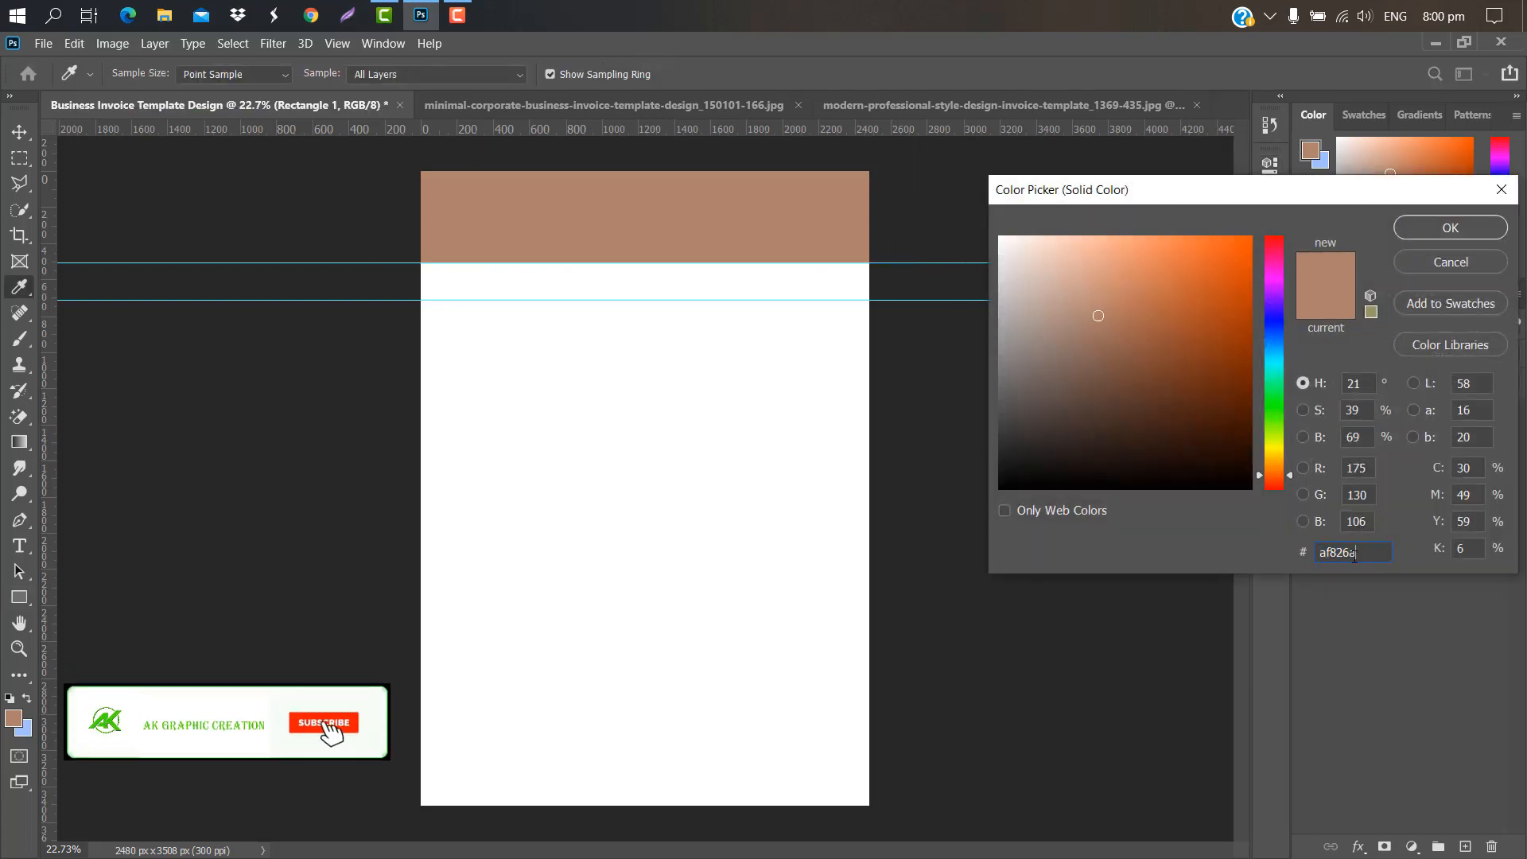
drag(1355, 555, 1210, 532)
text(051626)
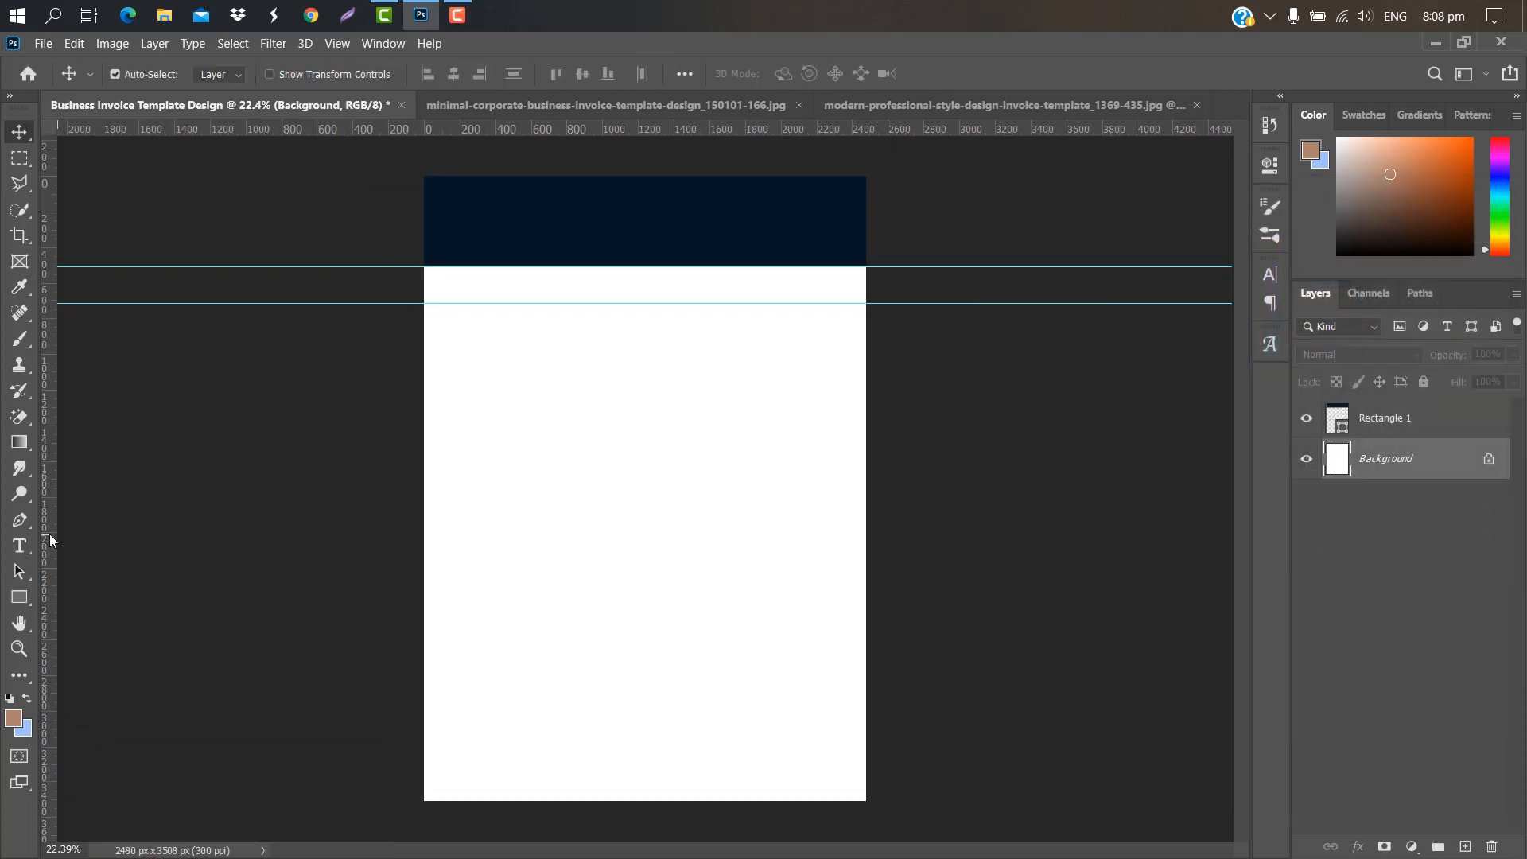
Step: Add a centre vertical guide and draw a closed Pen shape below the header with a diagonal left edge
drag(48, 532, 644, 560)
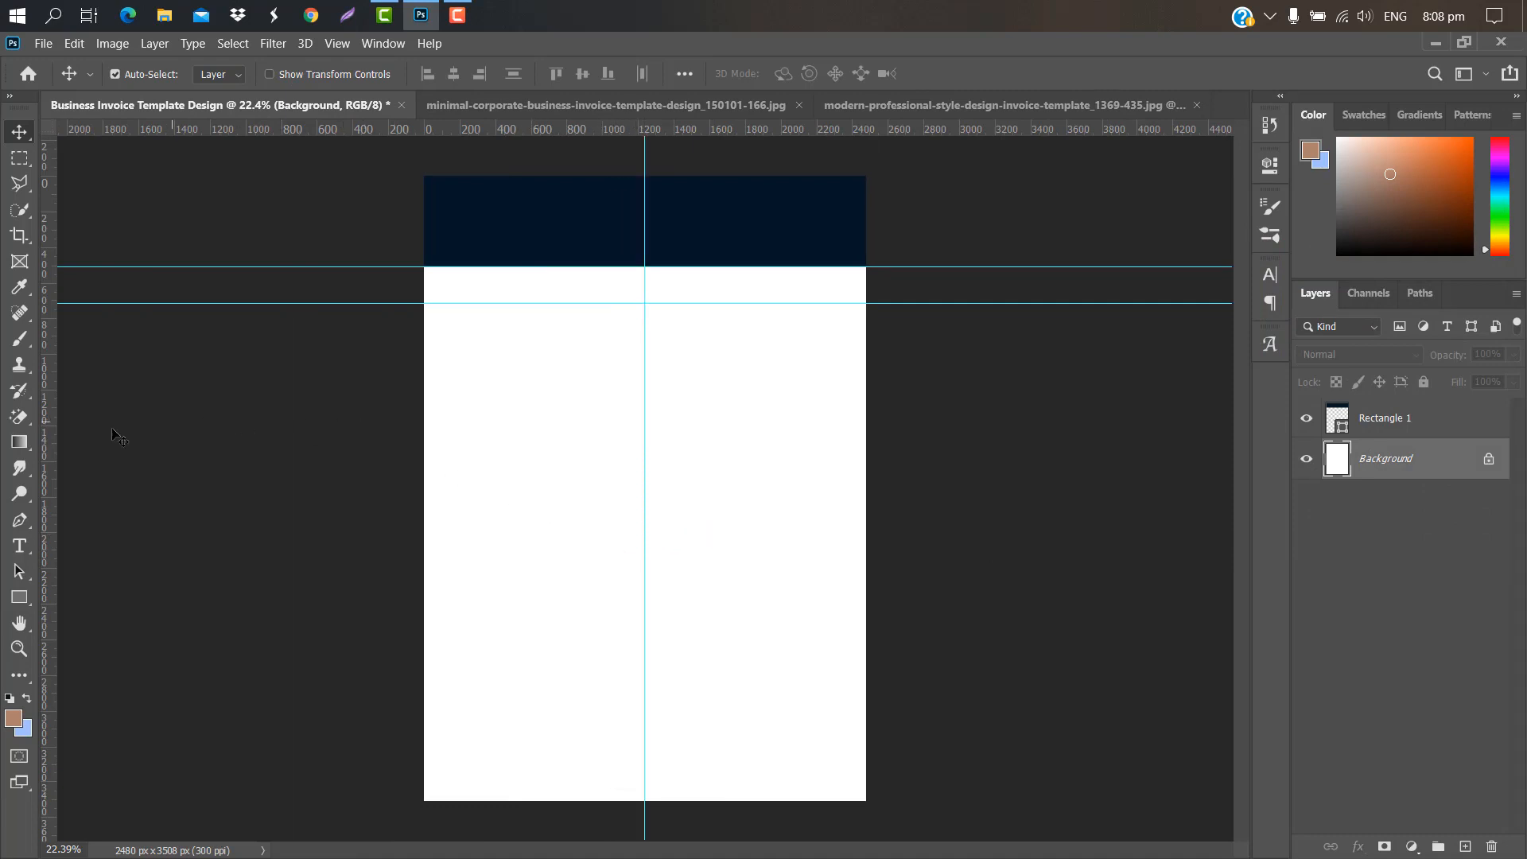
click(16, 521)
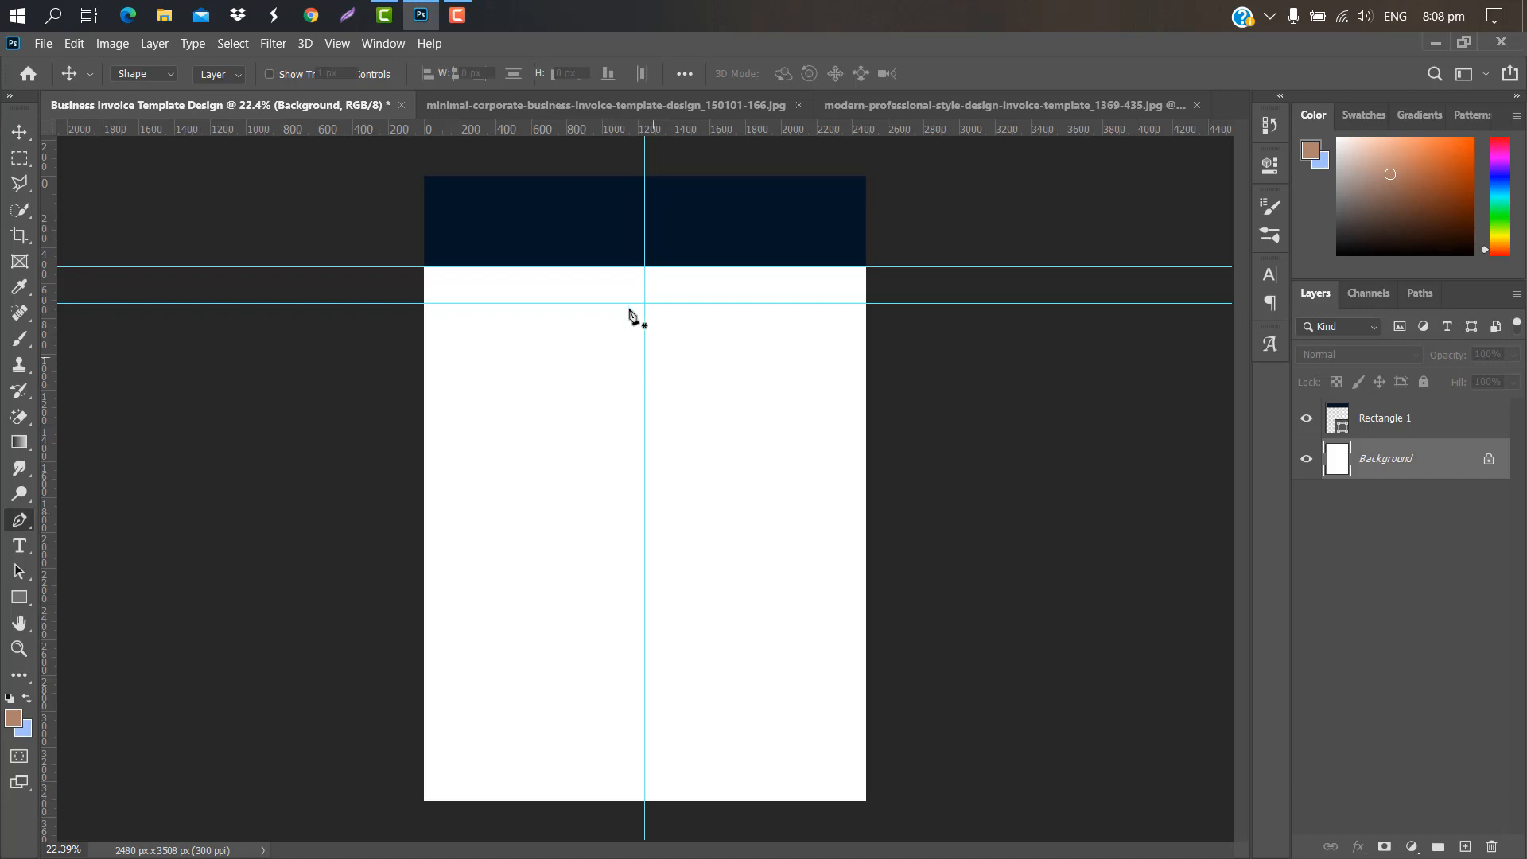
scroll(615, 310, up, 5)
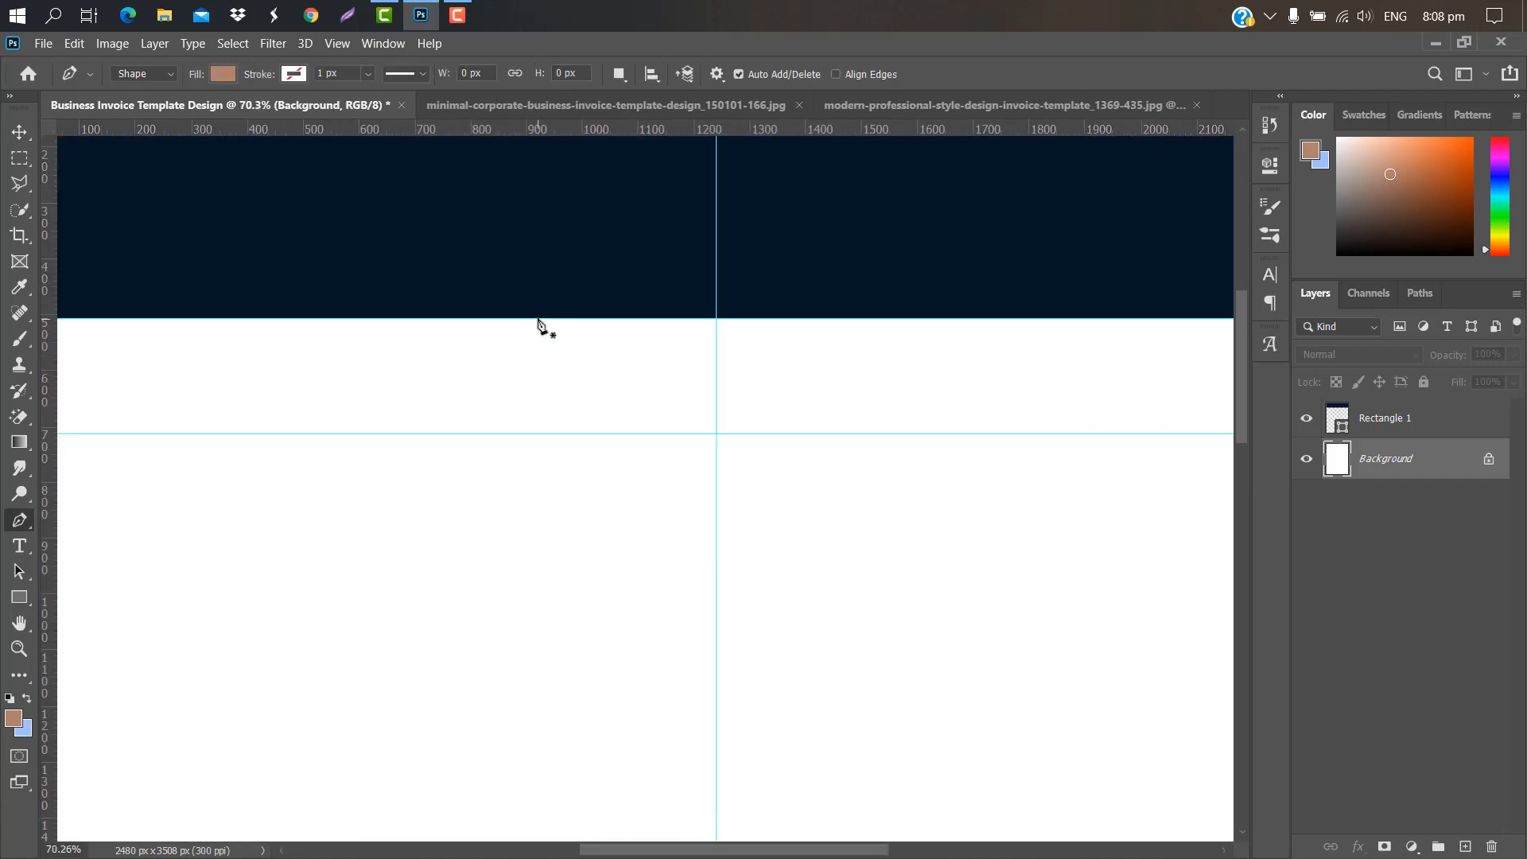
click(538, 319)
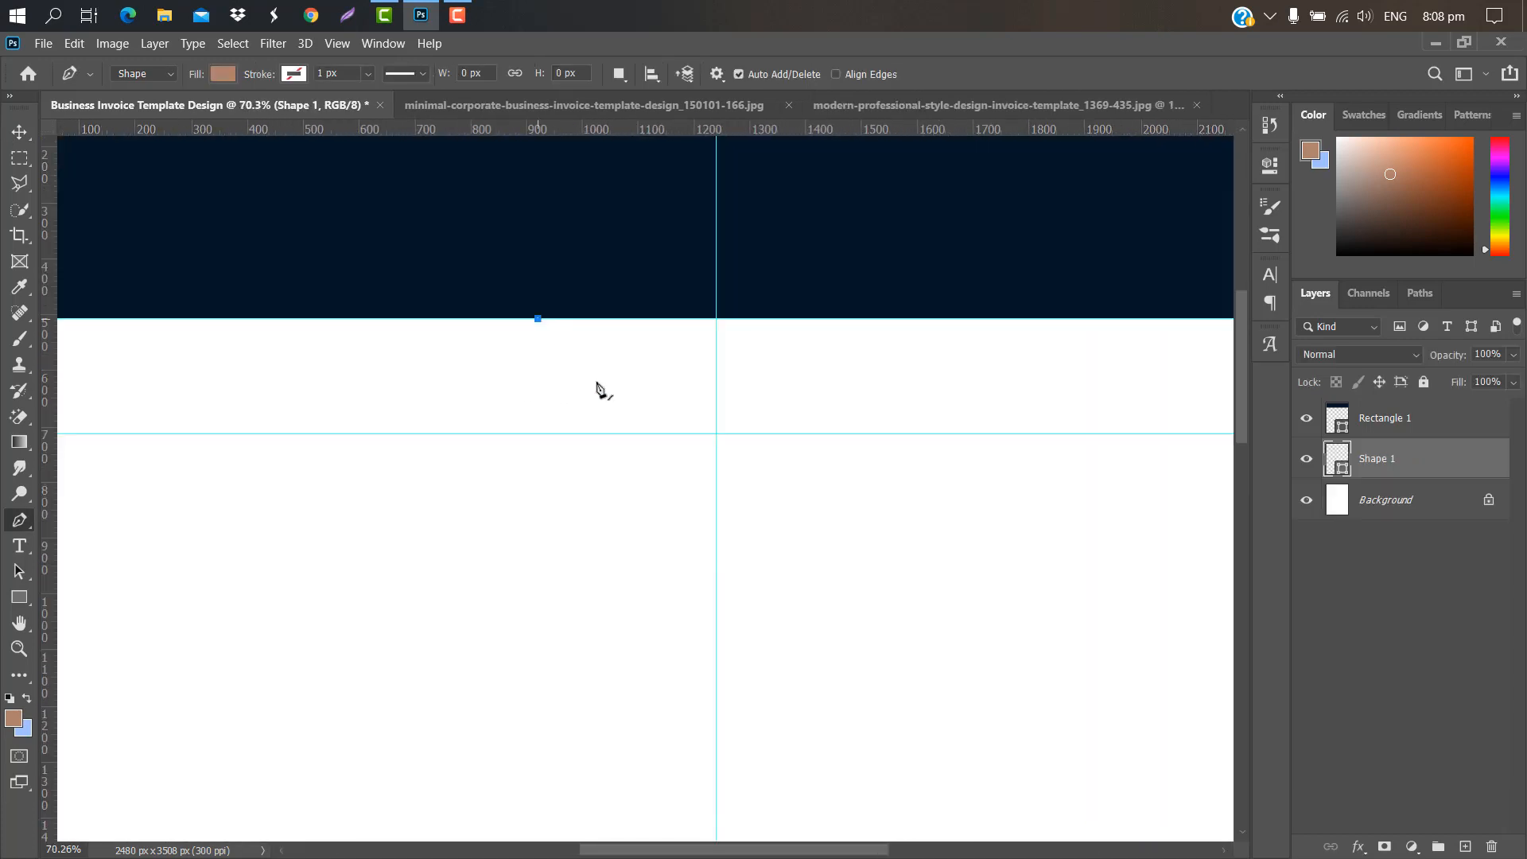
scroll(716, 436, up, 5)
click(716, 433)
scroll(716, 435, down, 5)
drag(824, 851, 904, 843)
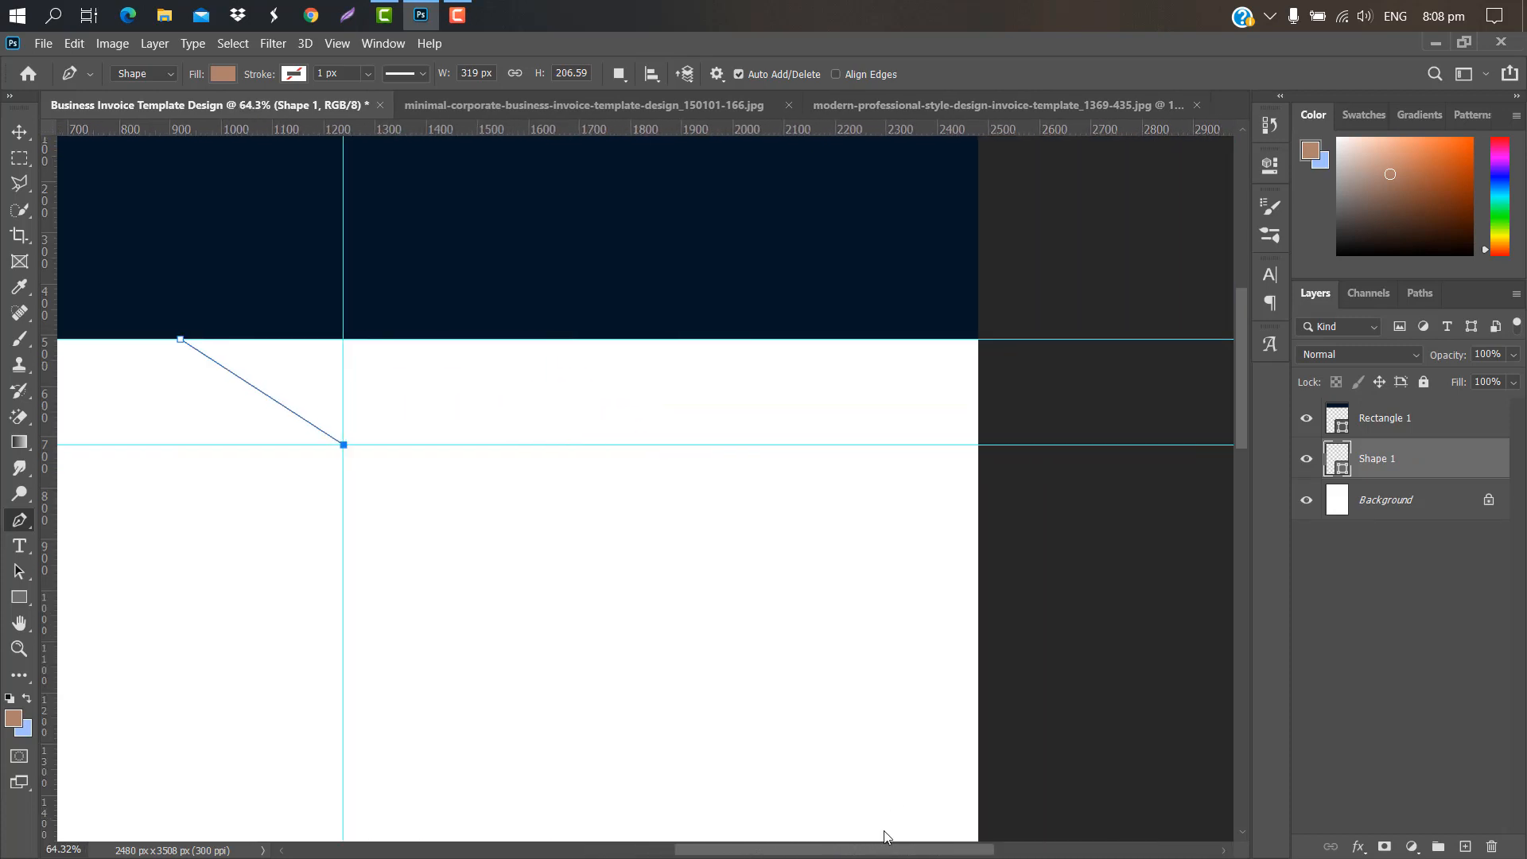
click(1075, 445)
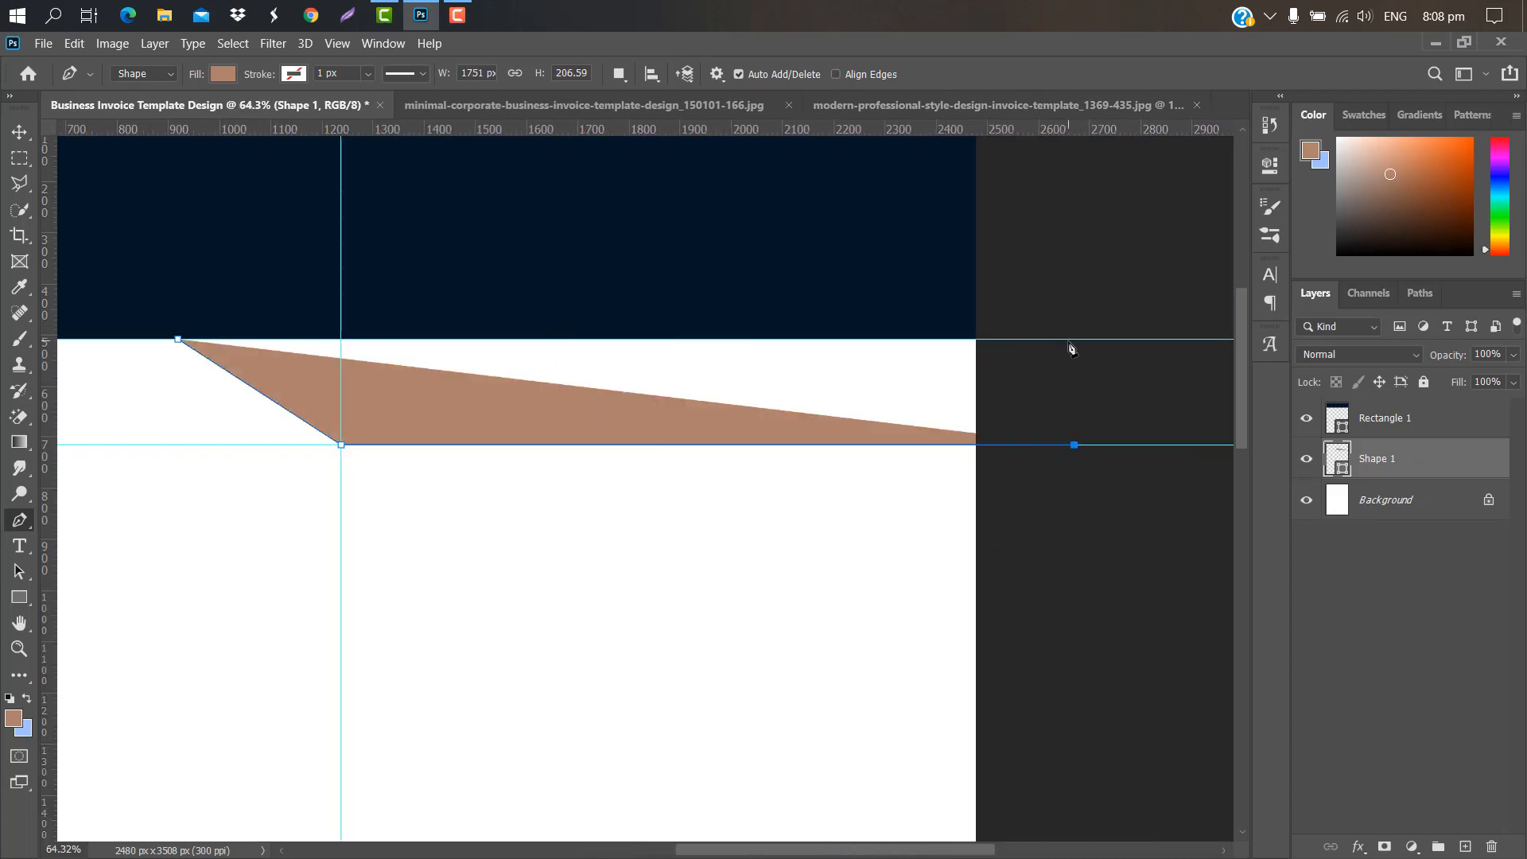
click(1068, 340)
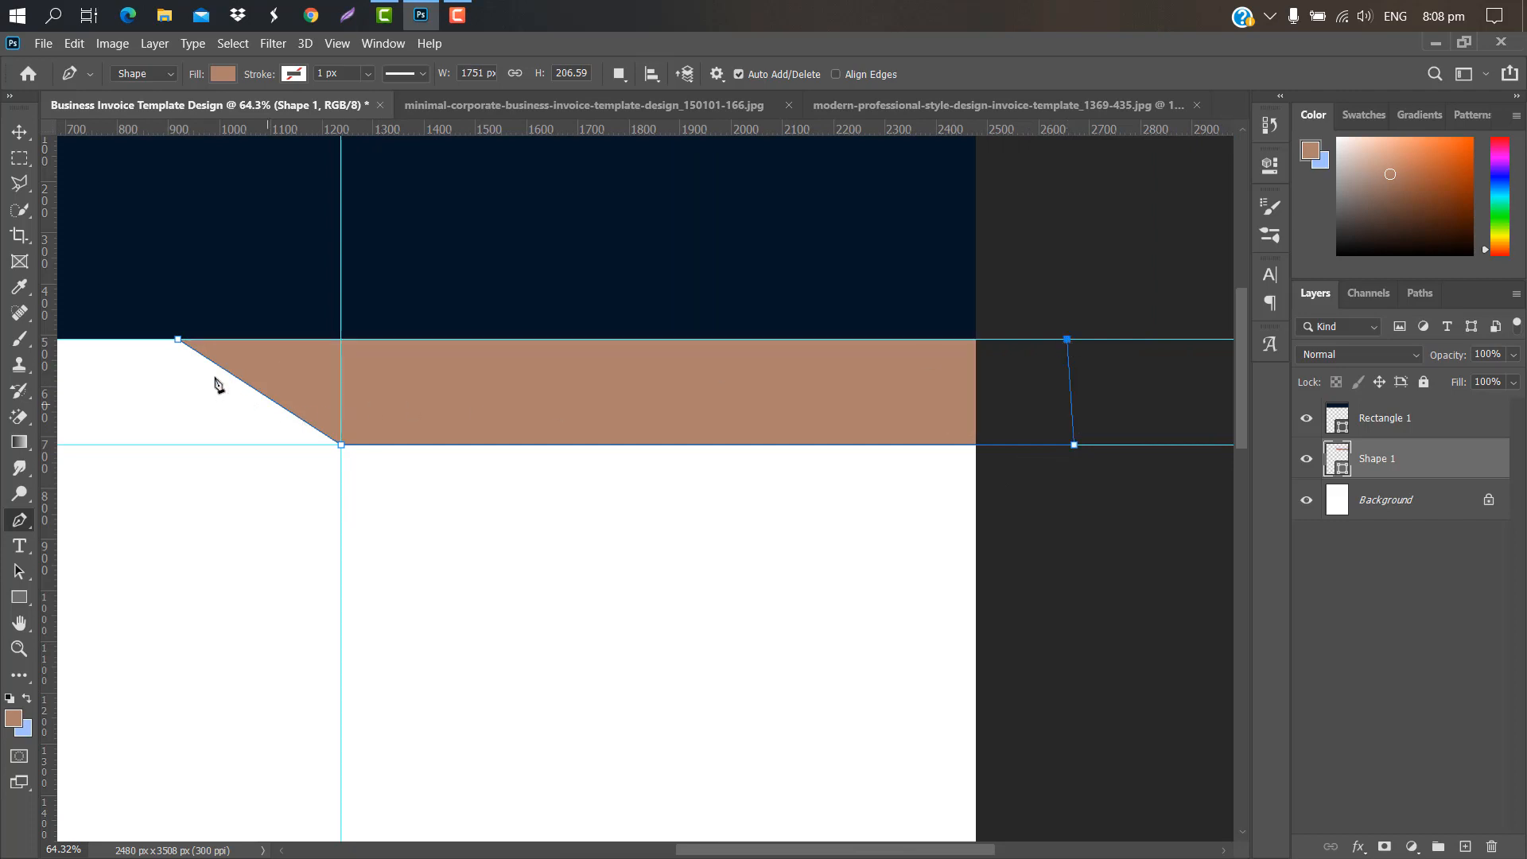
click(198, 350)
click(178, 340)
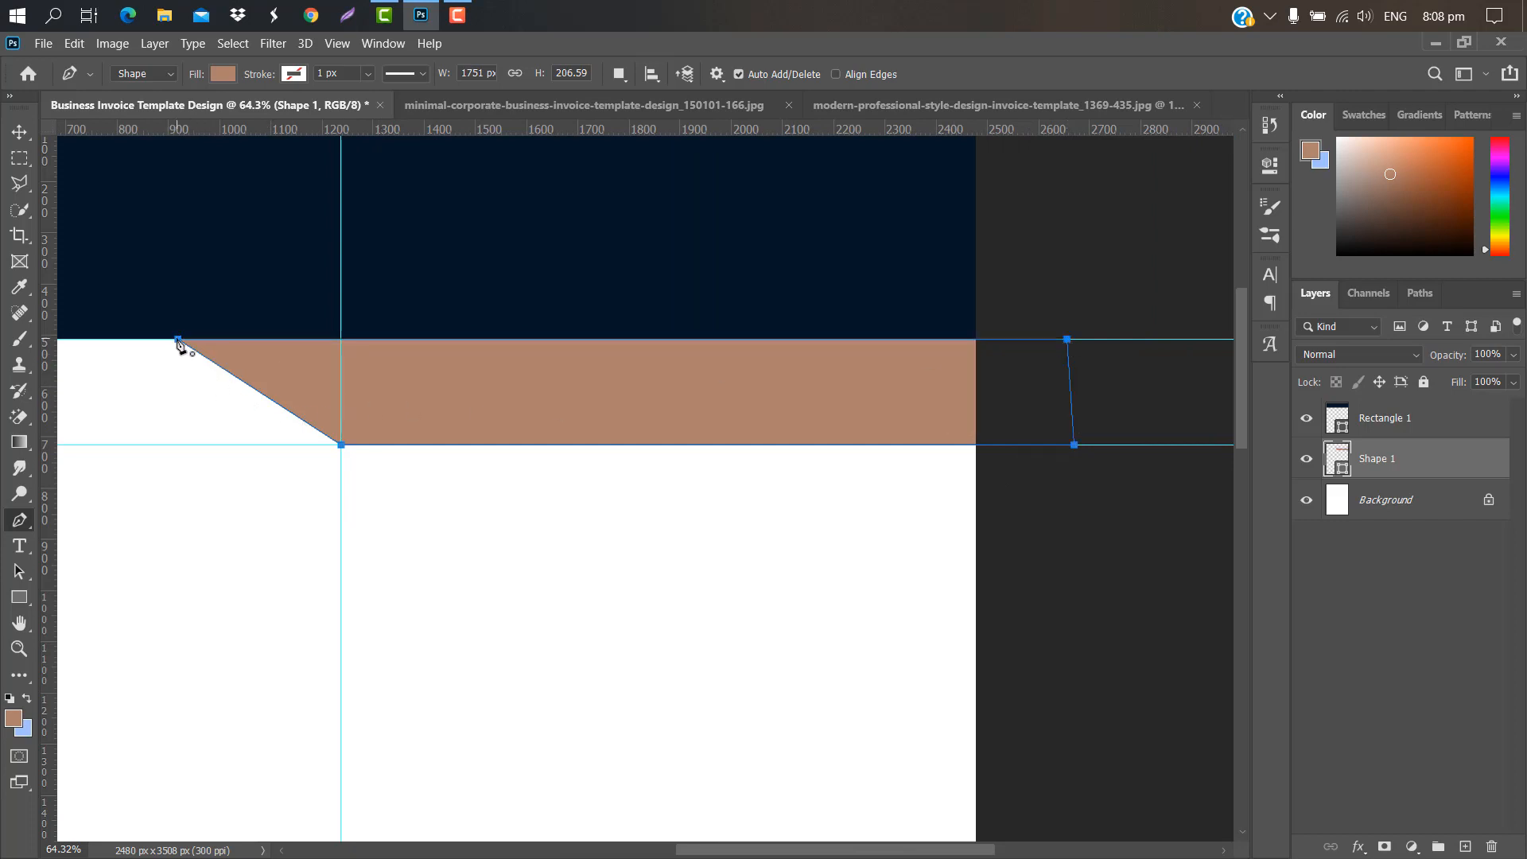
Step: Fill the new shape with the header's navy #051626 using the eyedropper
double_click(1343, 471)
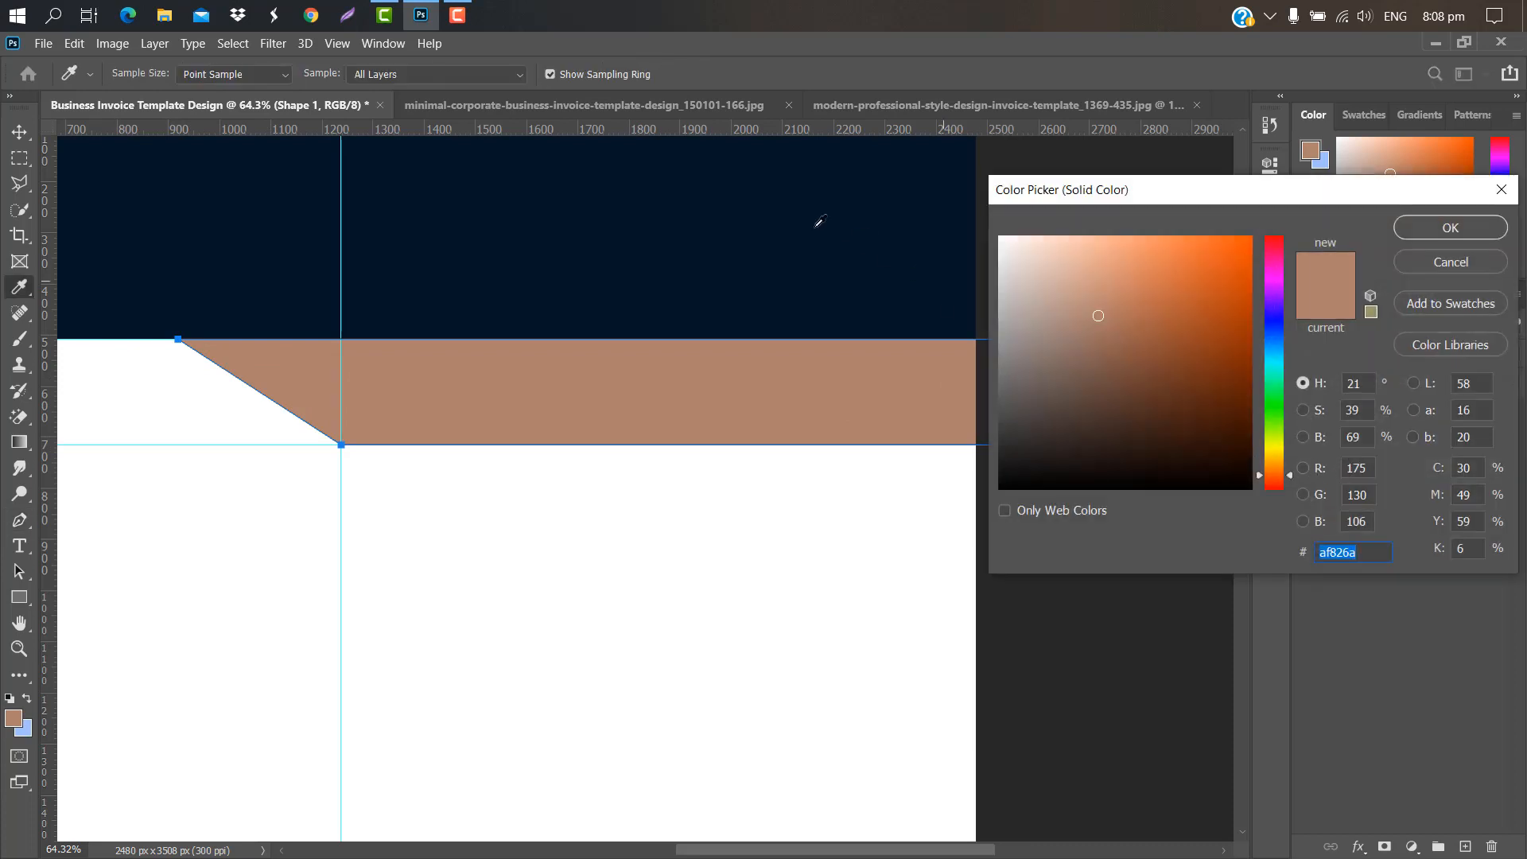
click(816, 224)
click(1441, 236)
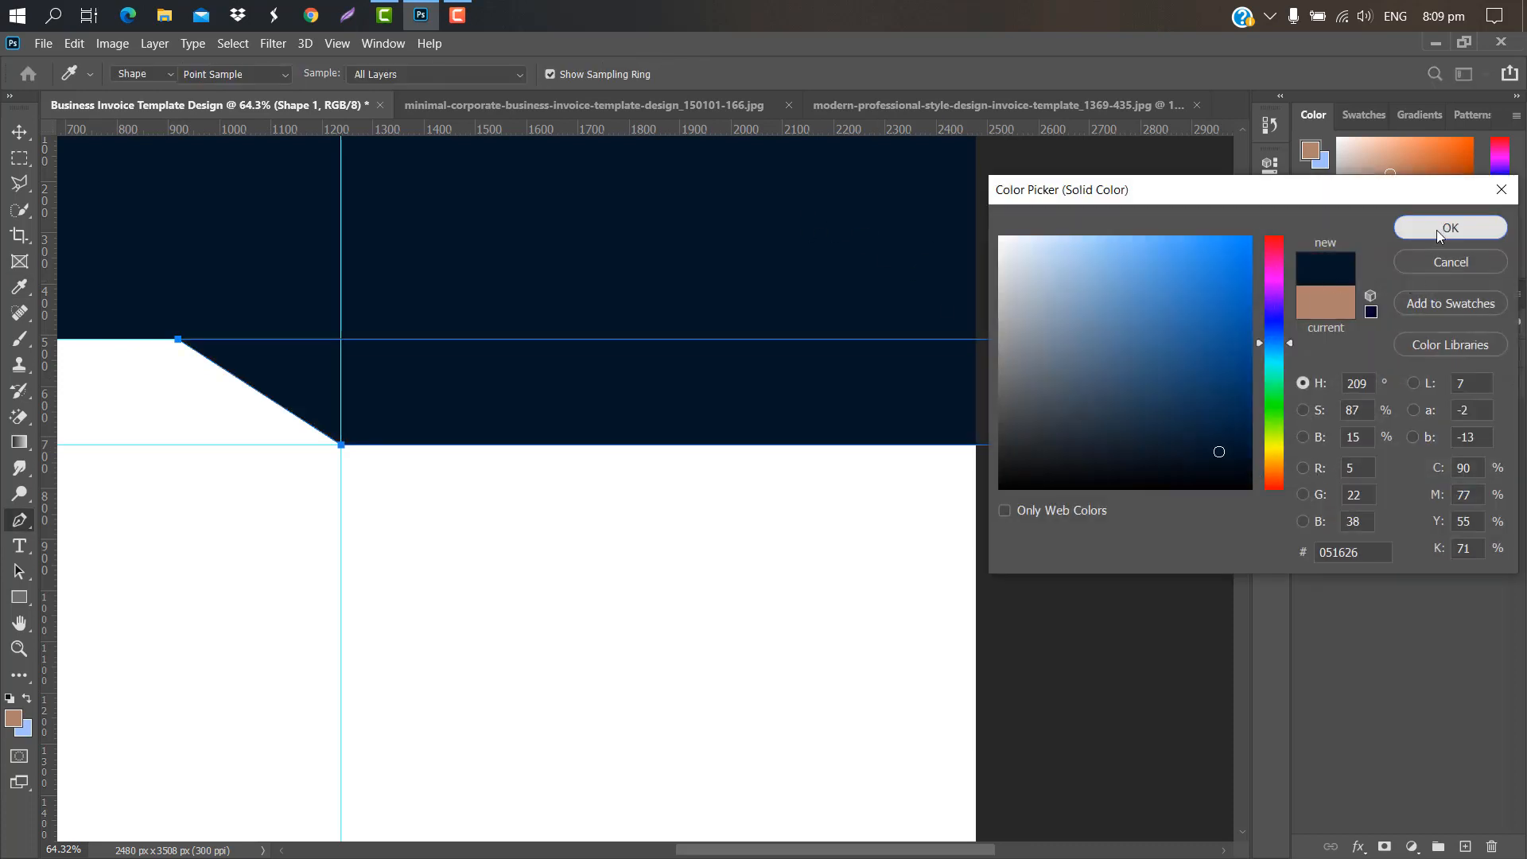
click(1394, 501)
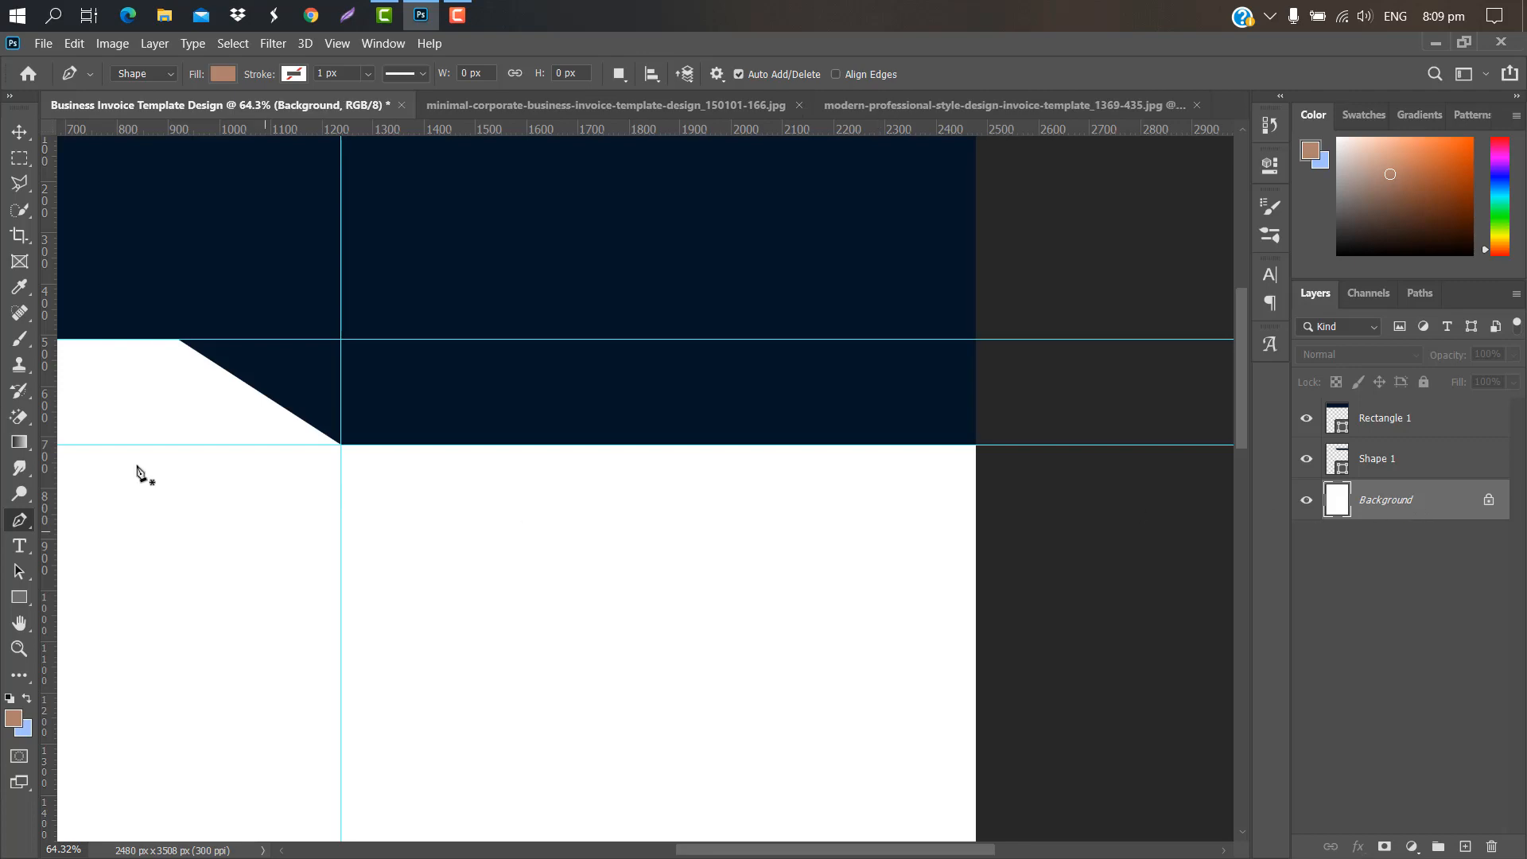
Step: Start a Pen triangle at the slant's top corner and anchor its bottom corner
scroll(183, 356, up, 5)
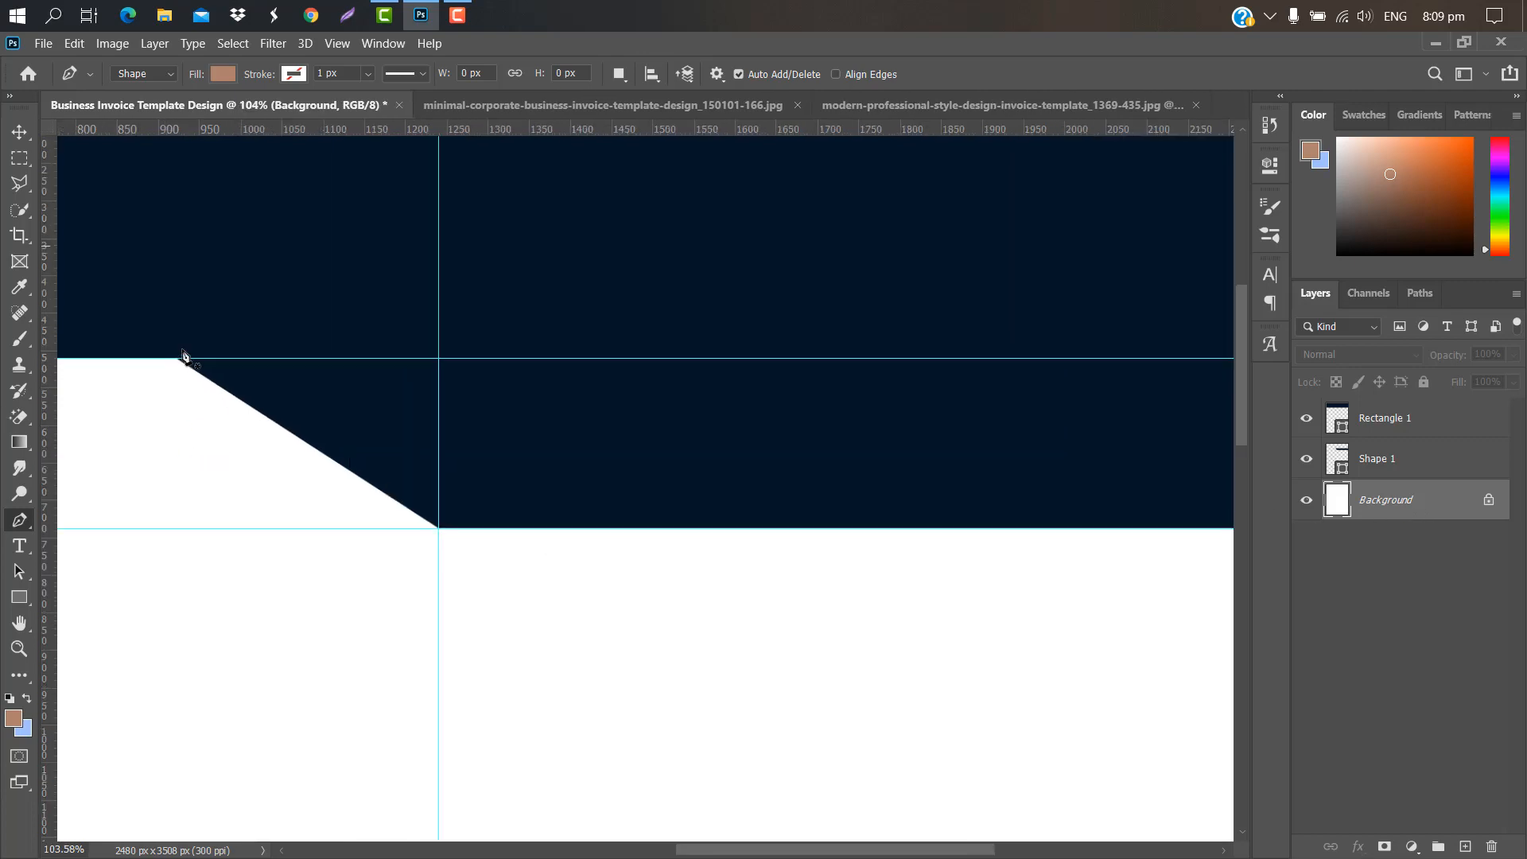
scroll(183, 356, up, 3)
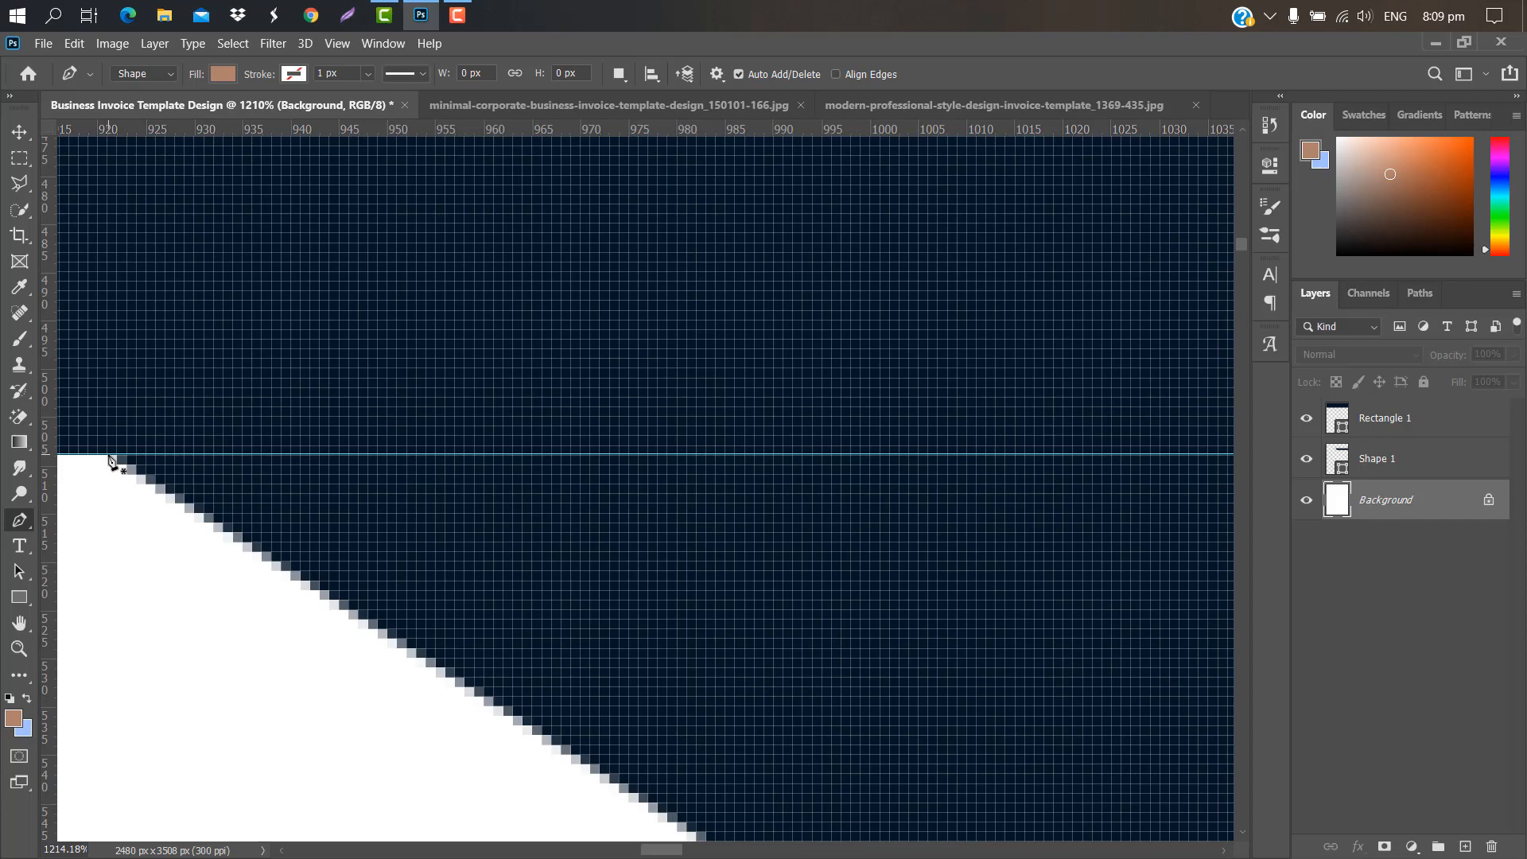
click(108, 455)
scroll(408, 471, down, 5)
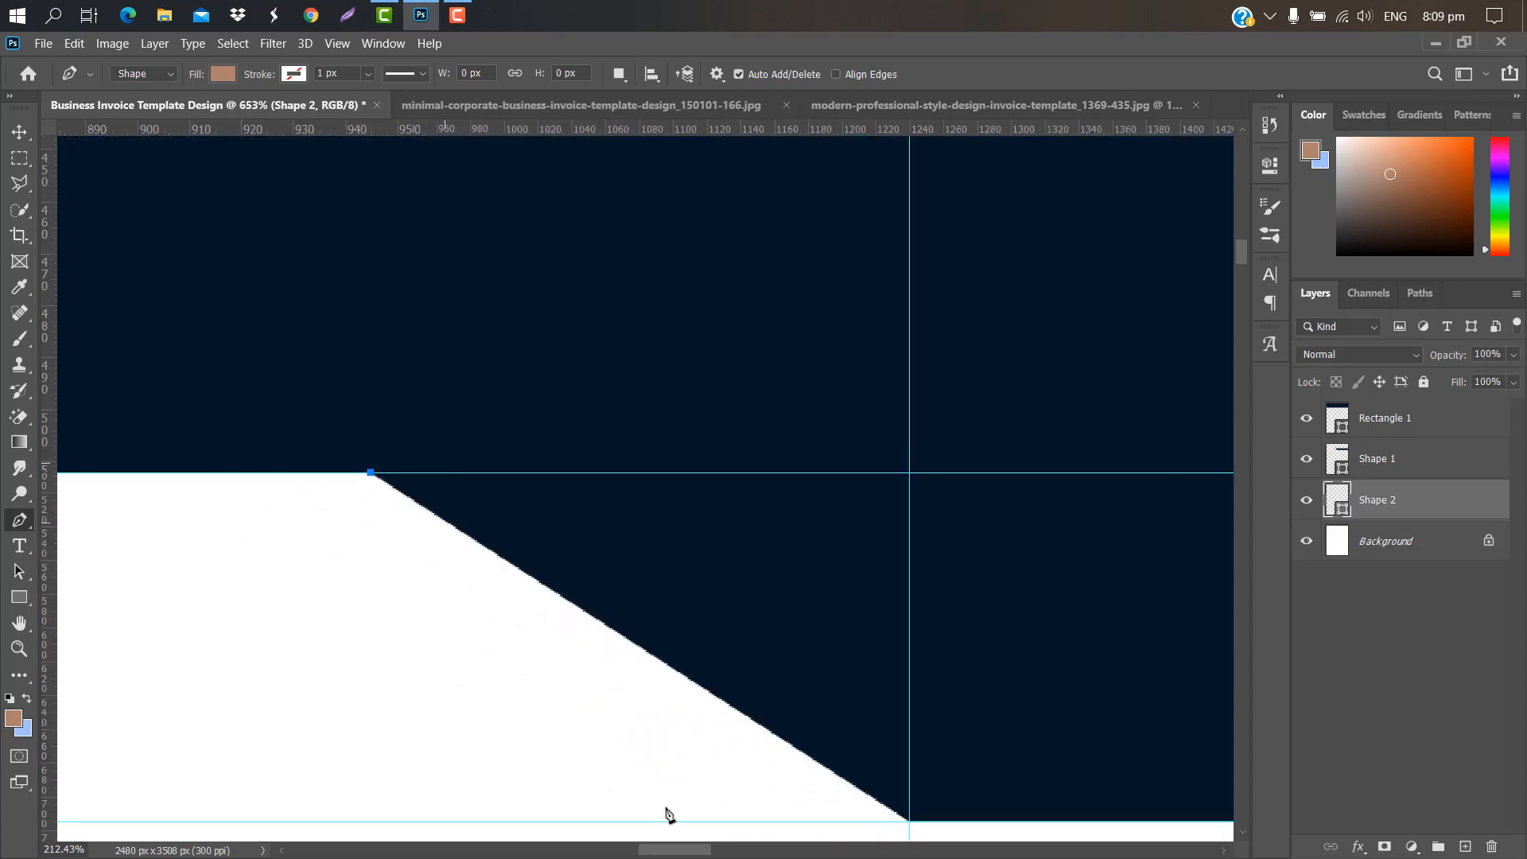
drag(678, 853, 698, 853)
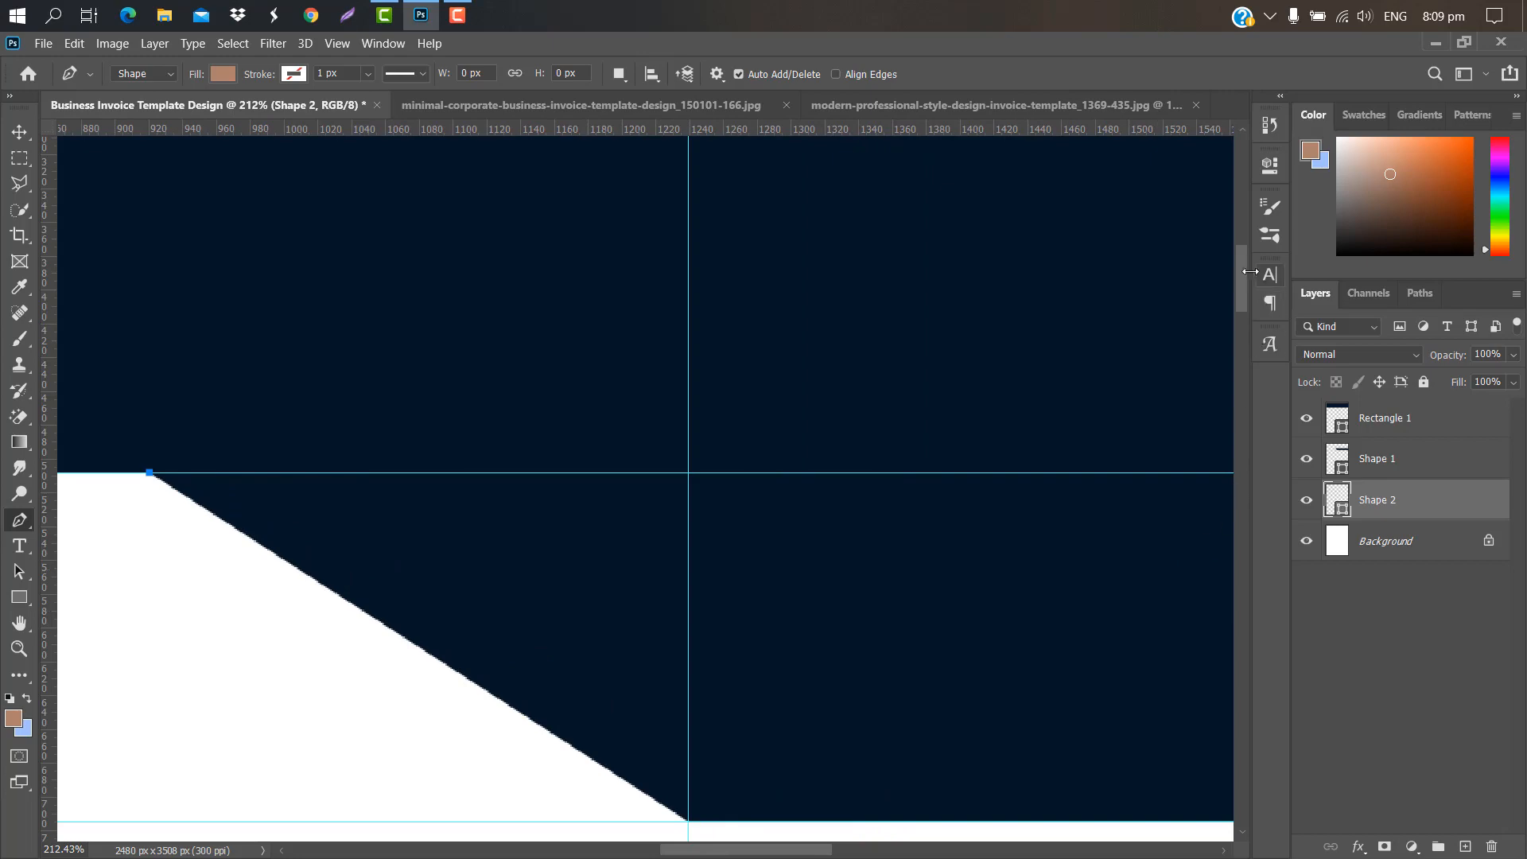
drag(1242, 275, 1190, 321)
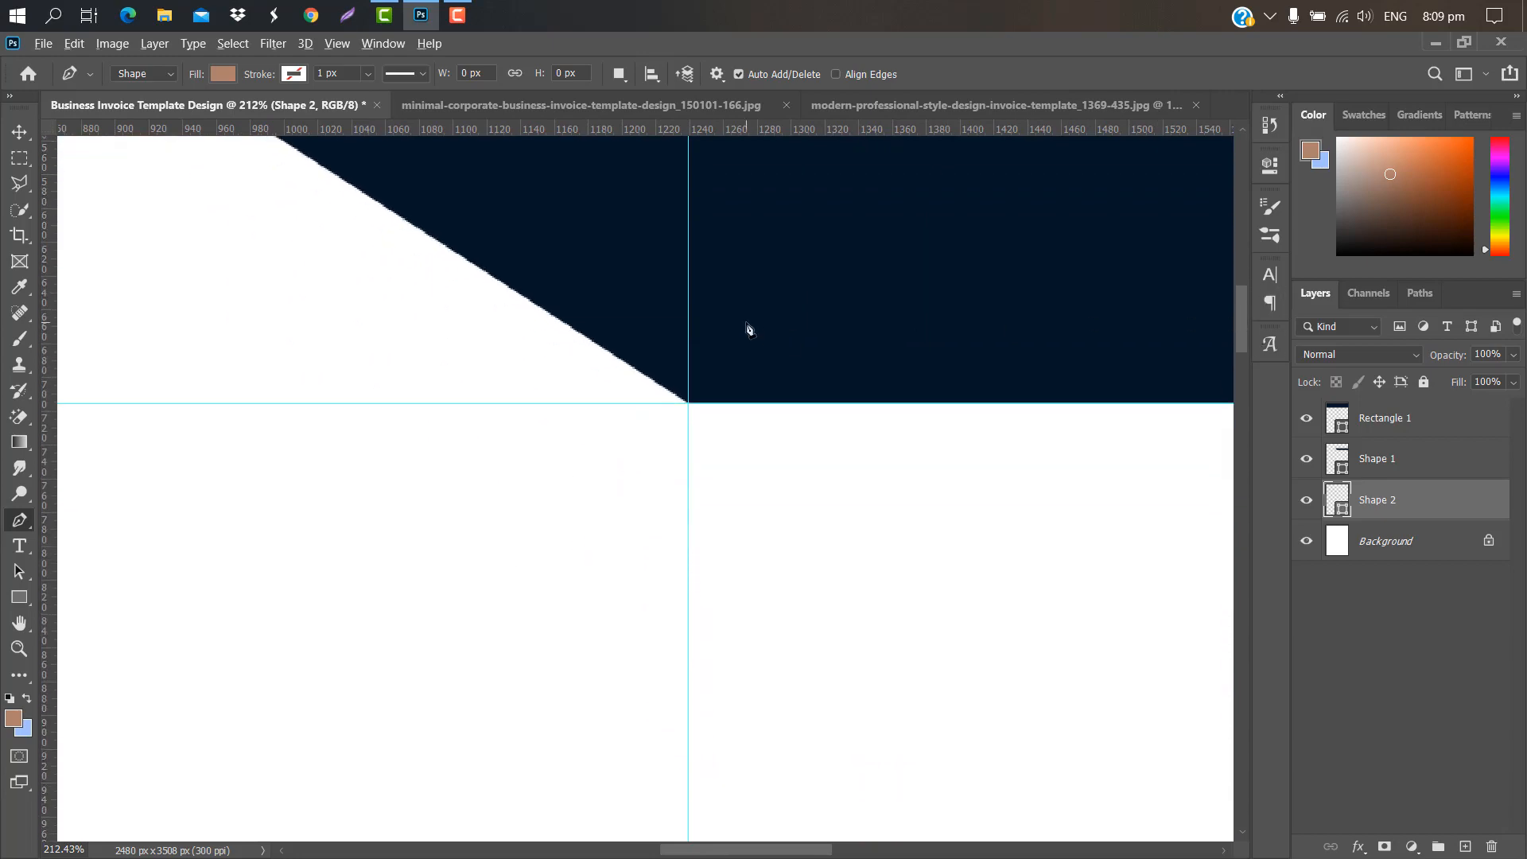
scroll(533, 632, up, 6)
click(532, 630)
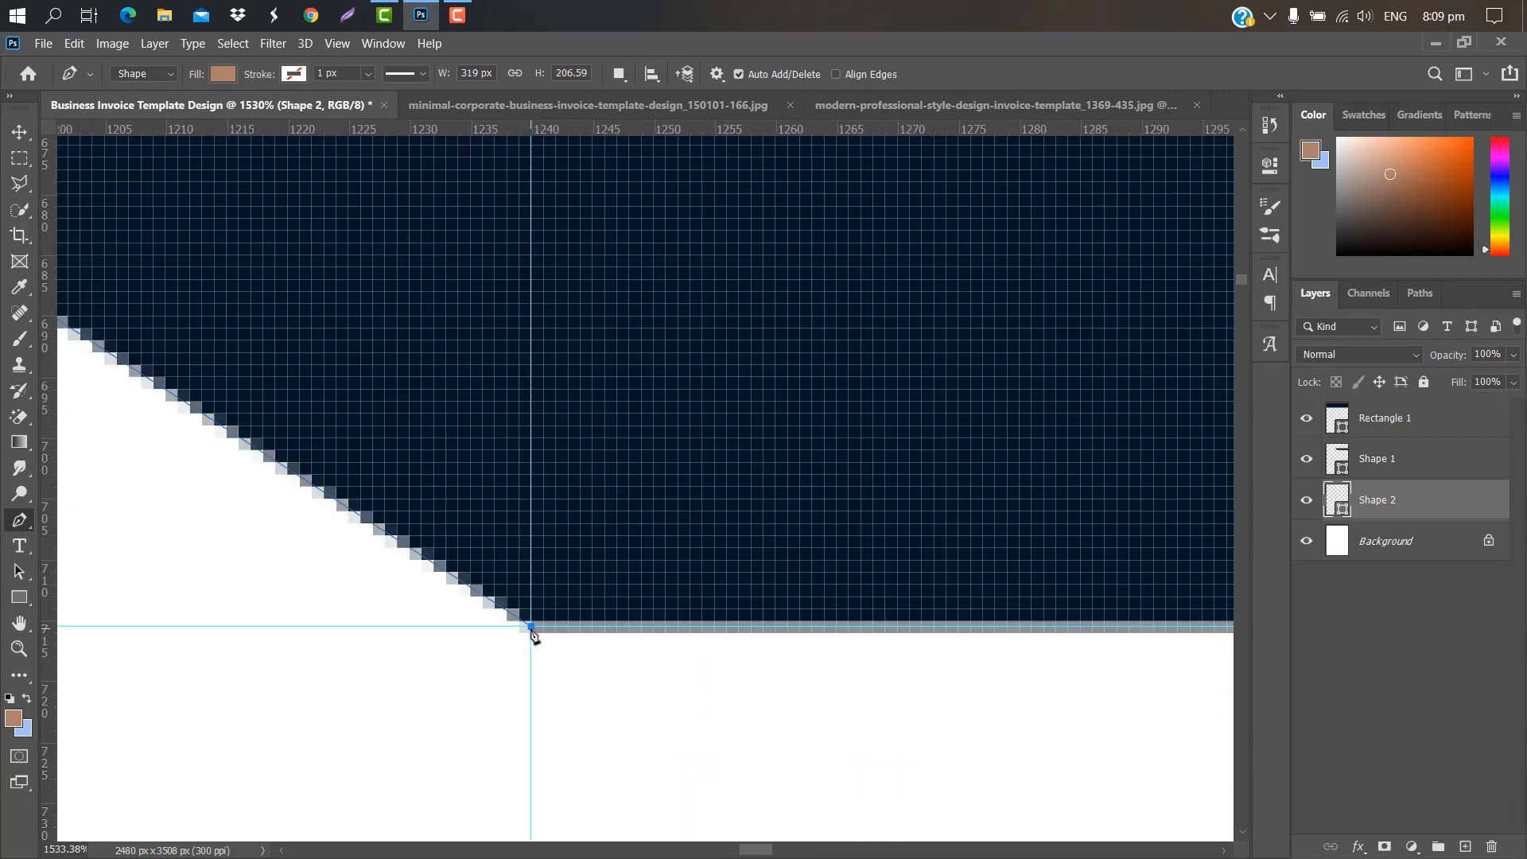
Step: Close the triangle via an anchor on the top guide and move Shape 2 above all layers
scroll(682, 451, down, 6)
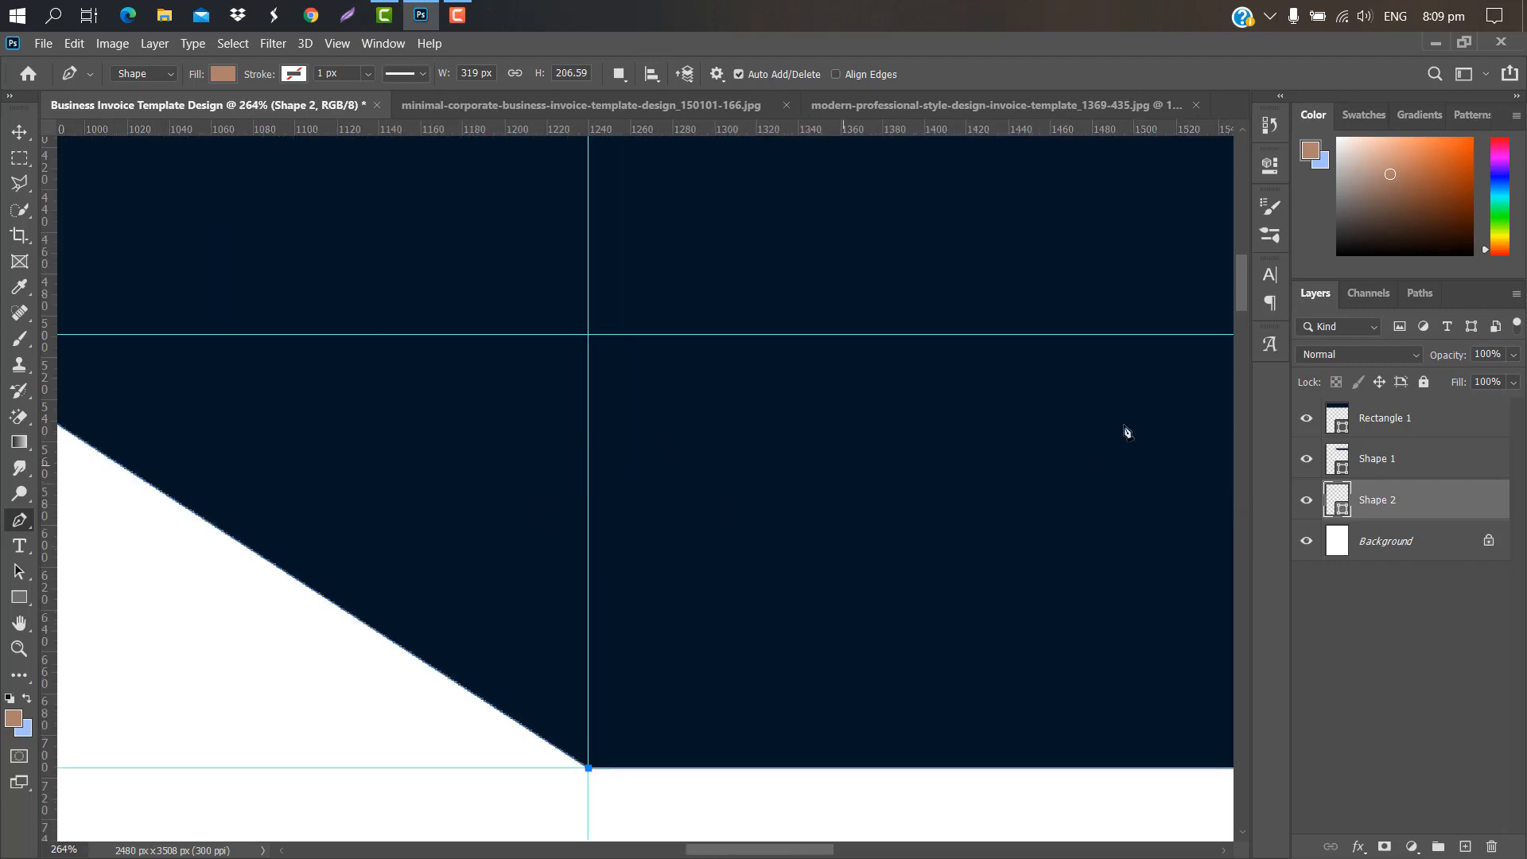
scroll(1243, 308, down, 3)
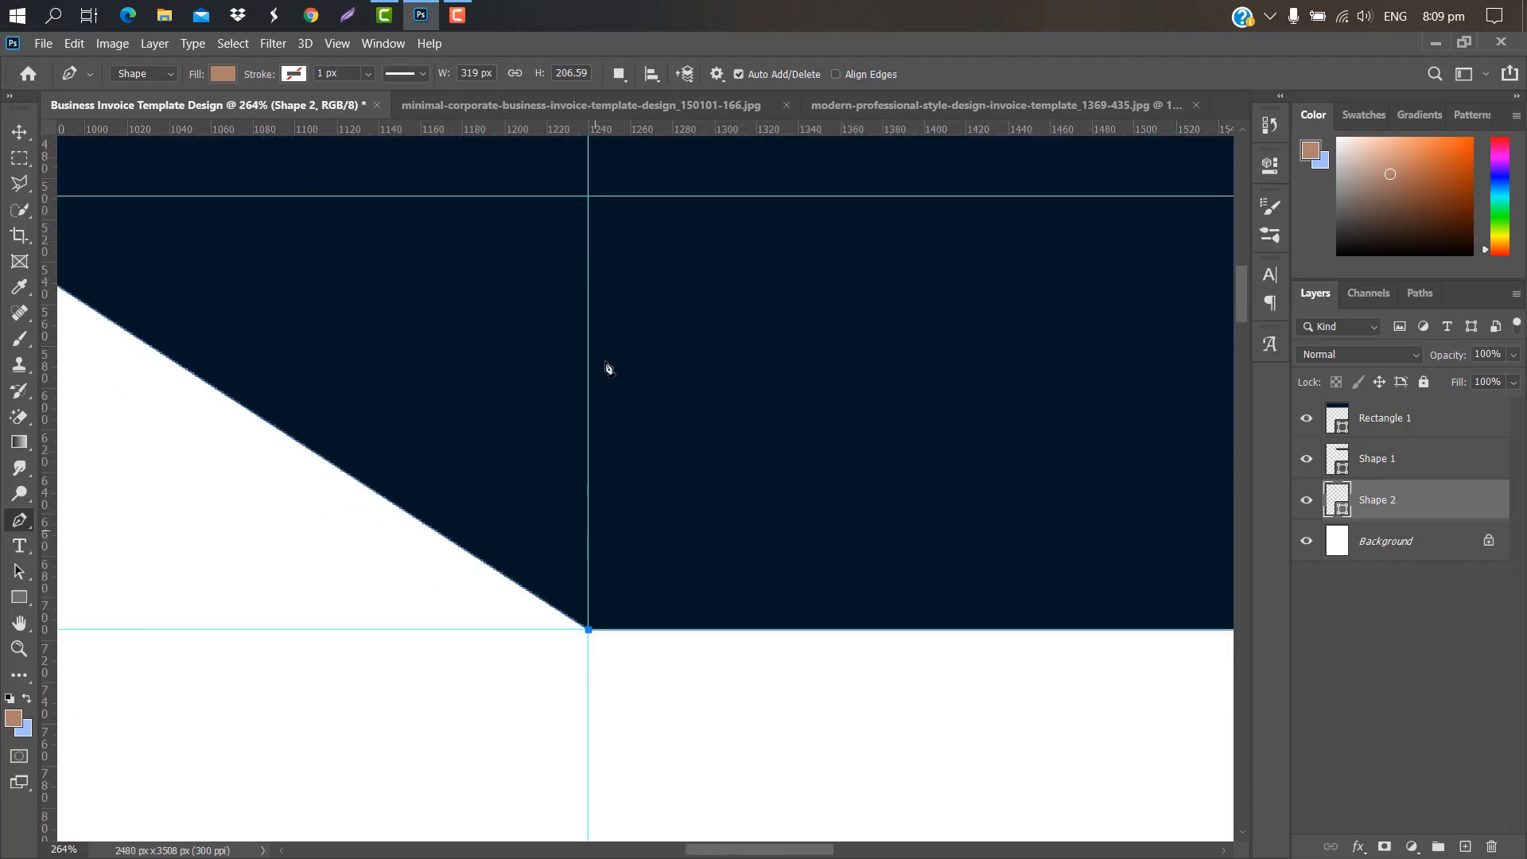
click(588, 196)
scroll(720, 850, left, 5)
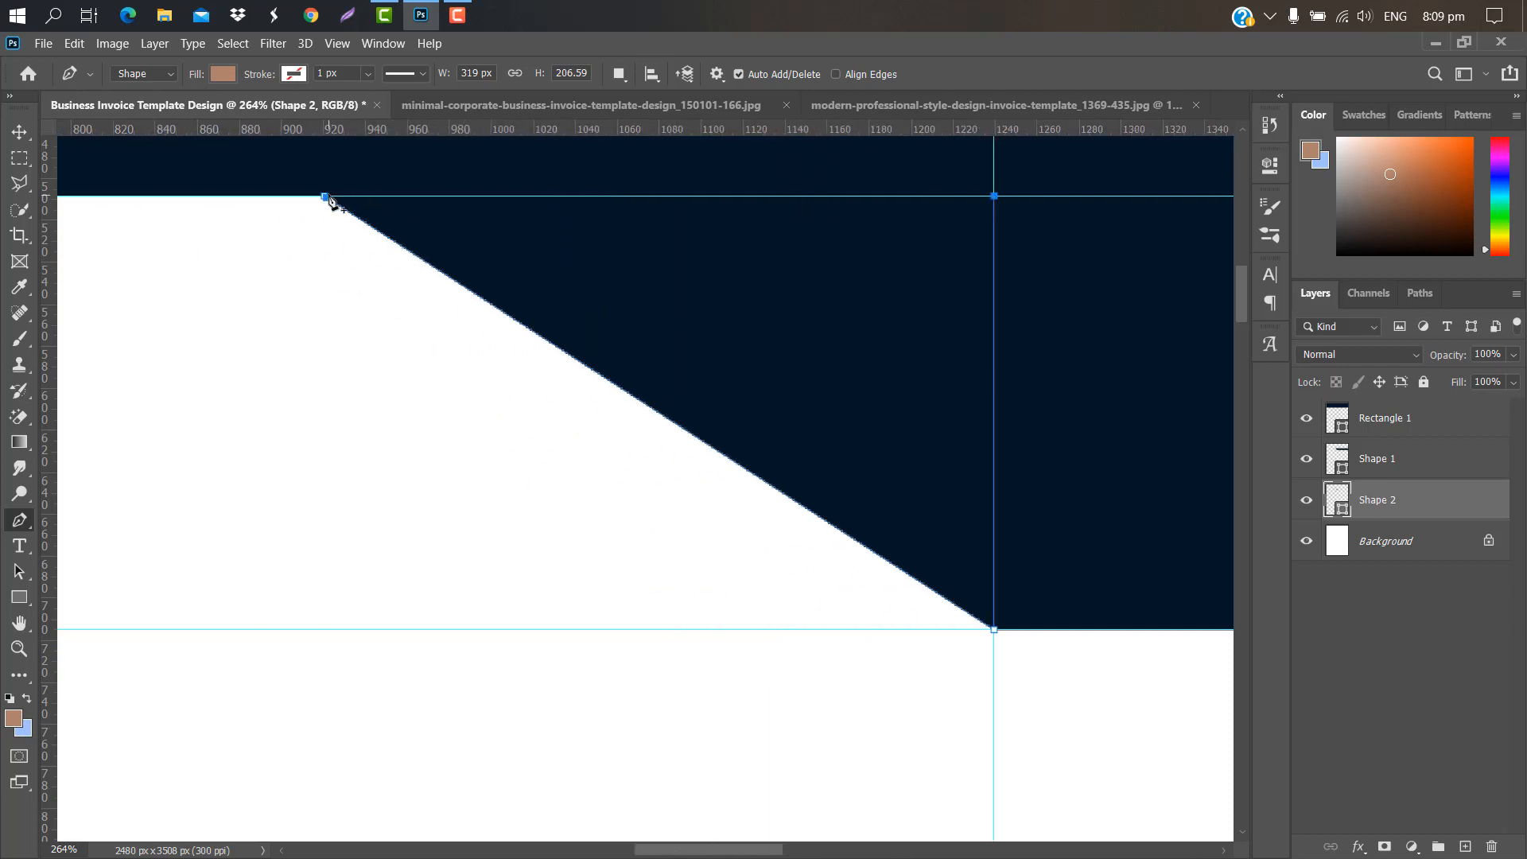
click(325, 196)
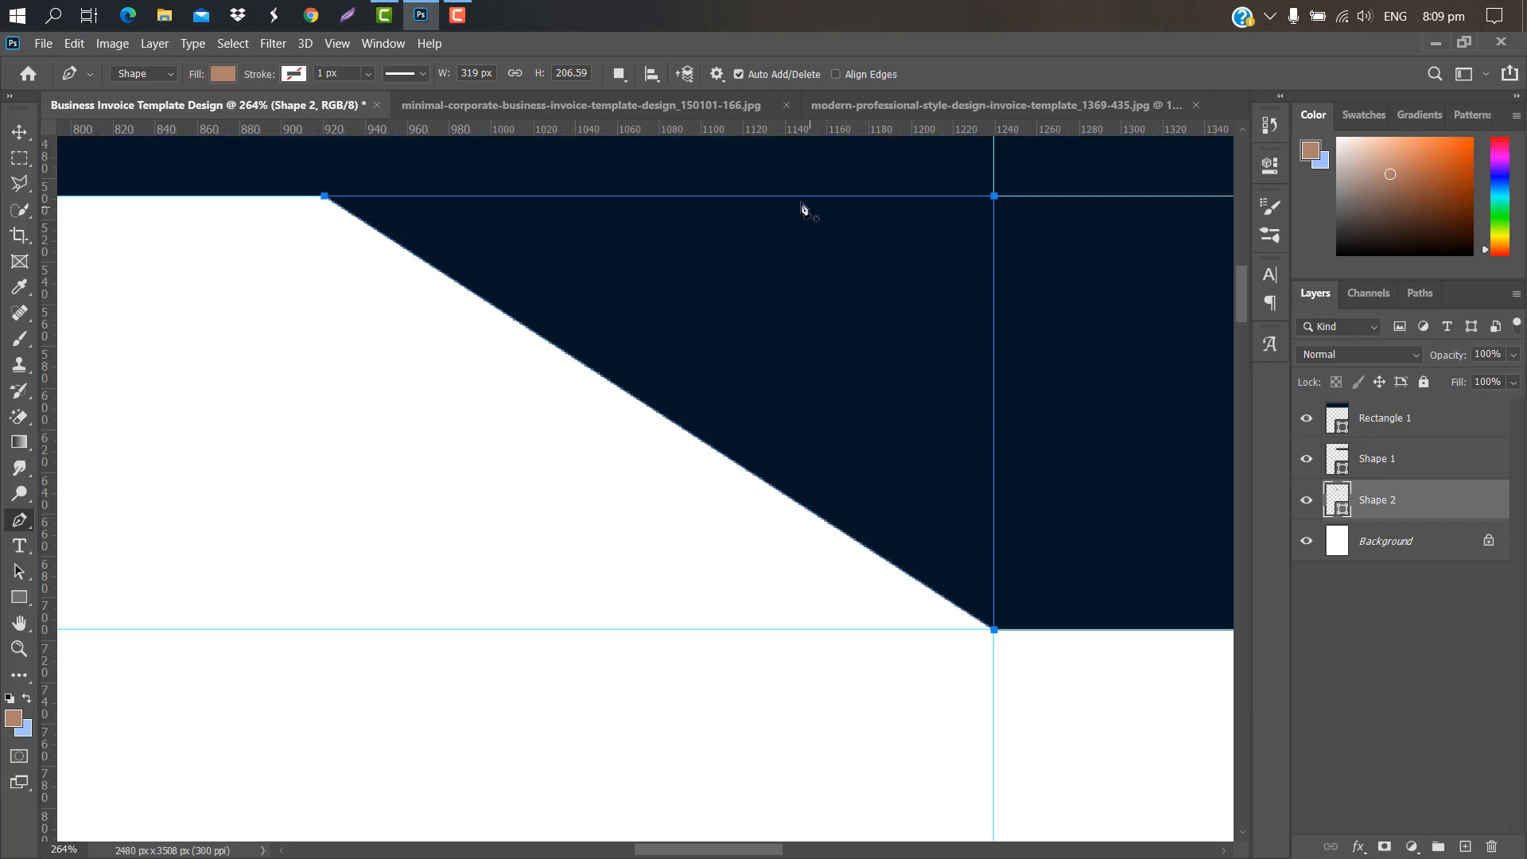
scroll(696, 230, down, 5)
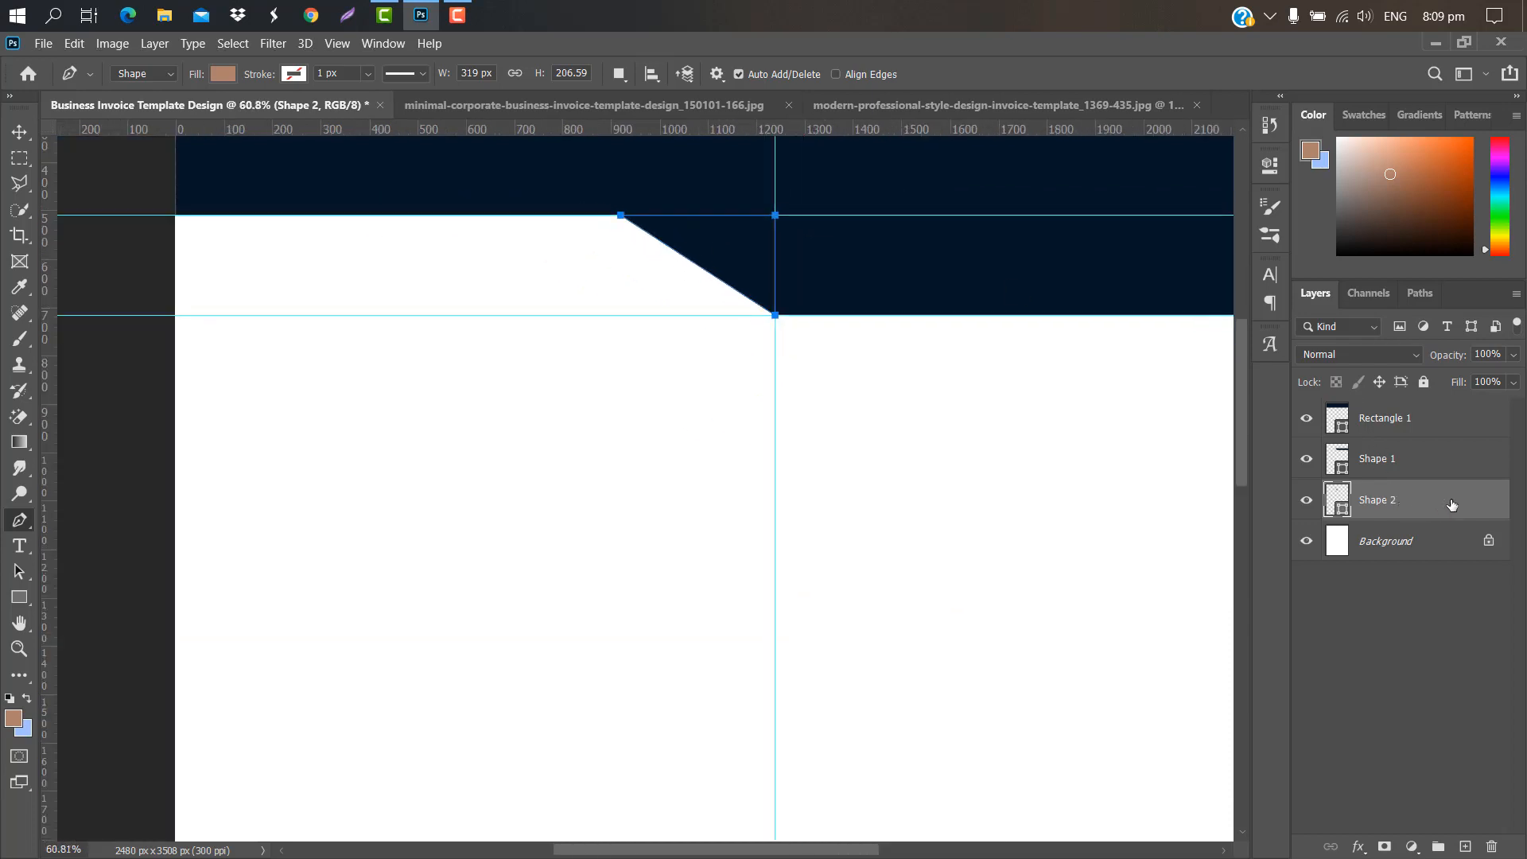
drag(1452, 505, 1344, 428)
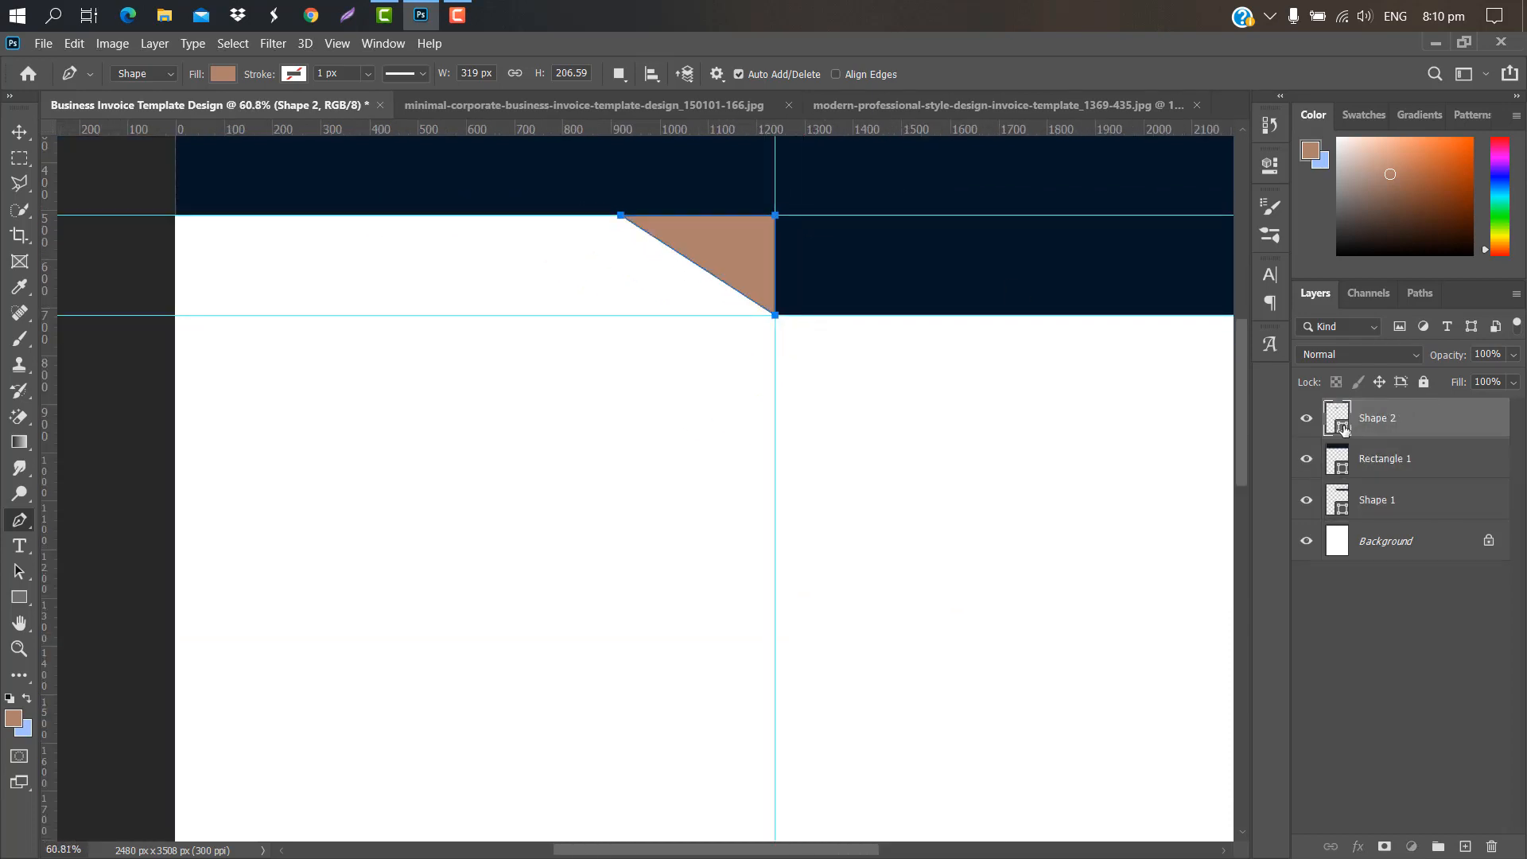
Step: Fill the triangle with blue #0d5590
double_click(1343, 426)
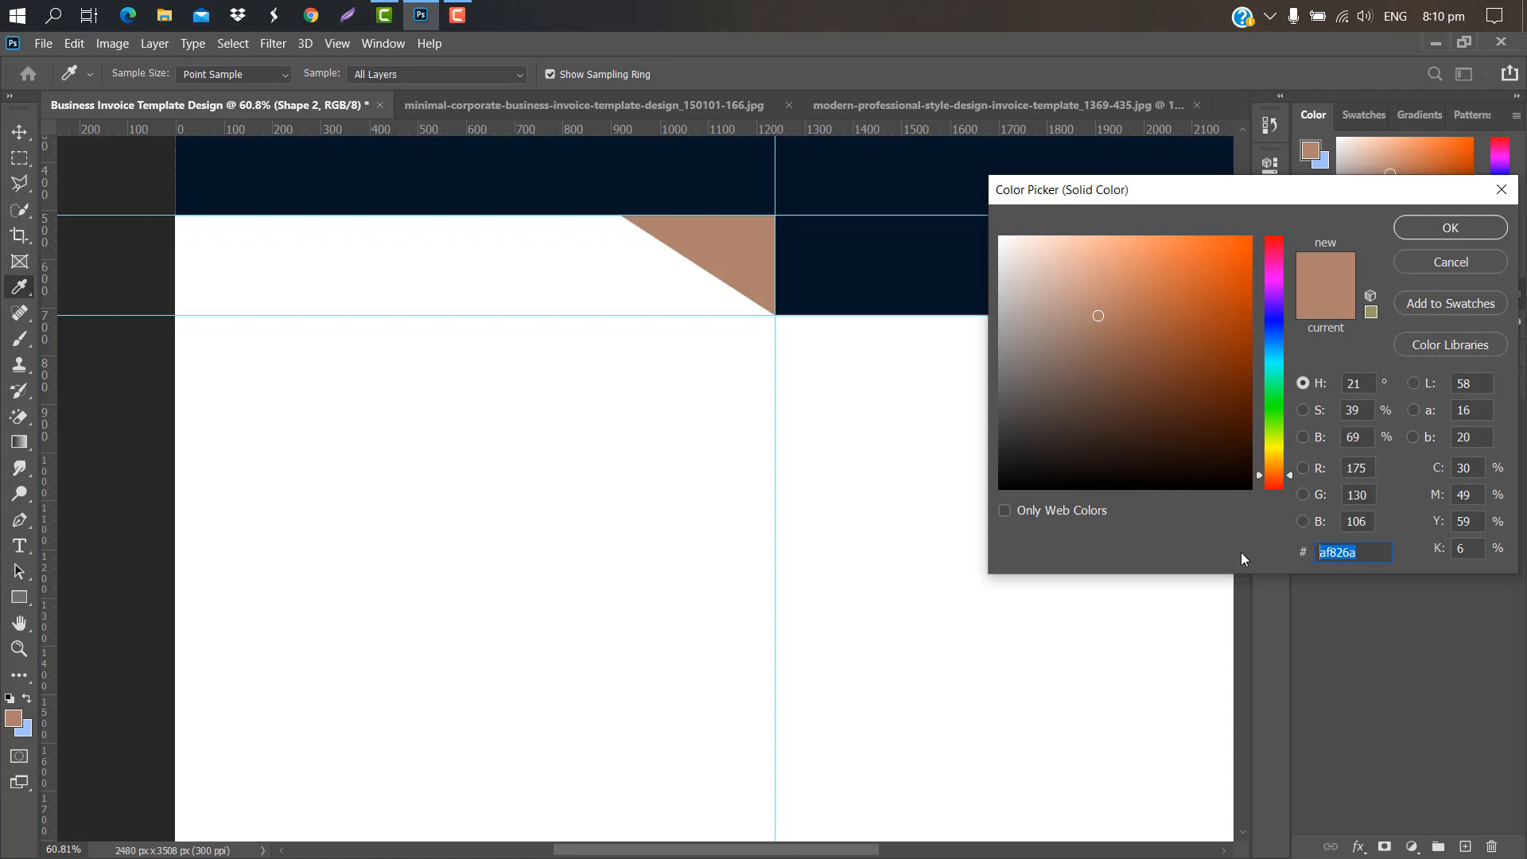
text(0d5590)
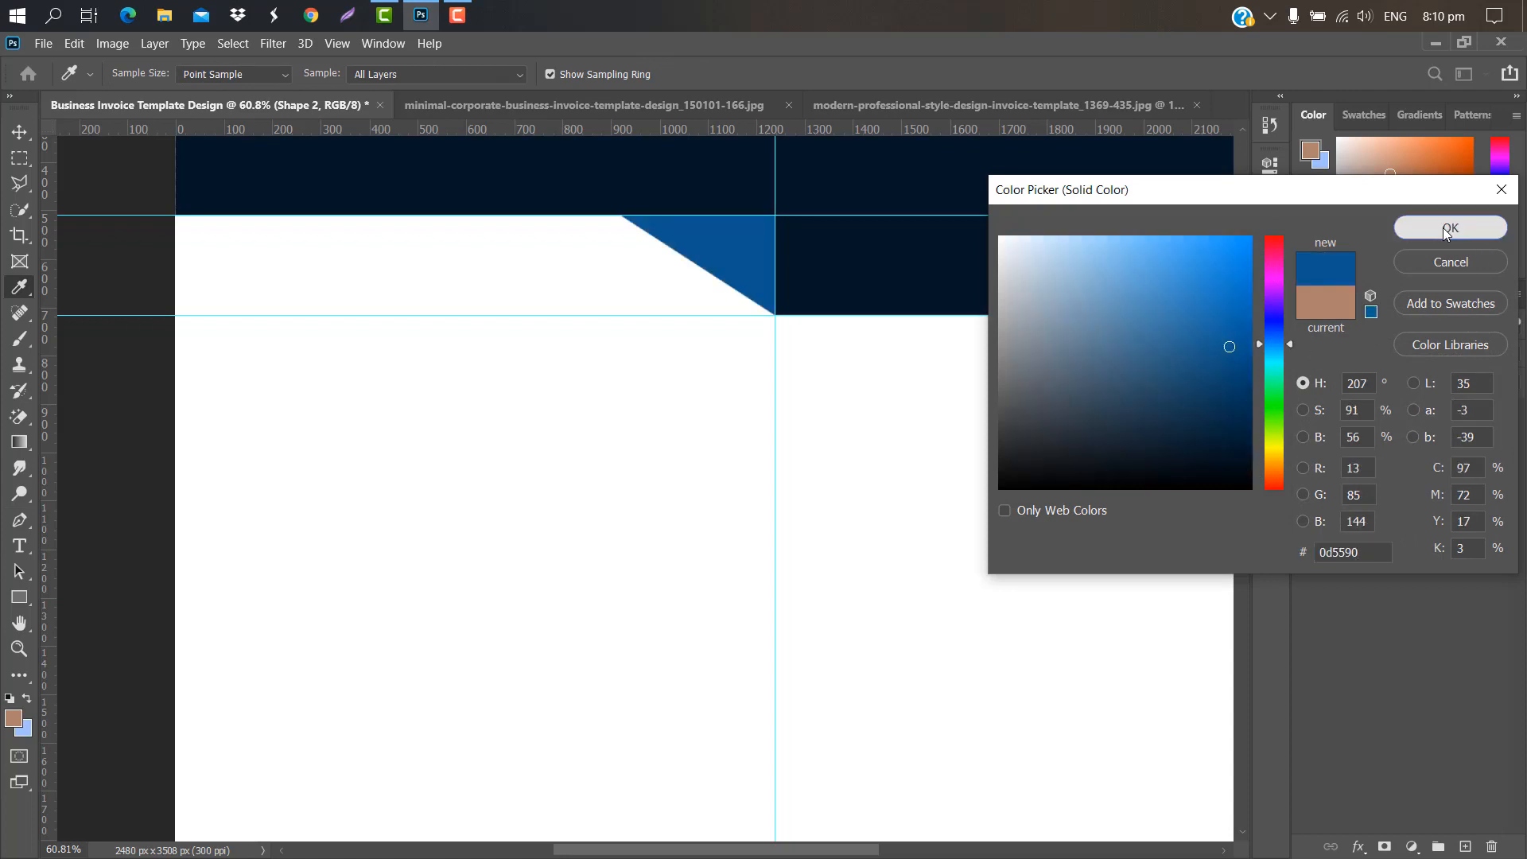
click(1447, 230)
Step: Duplicate the blue triangle, rotate the copy 180° and place it beside the original
drag(1434, 423, 1463, 846)
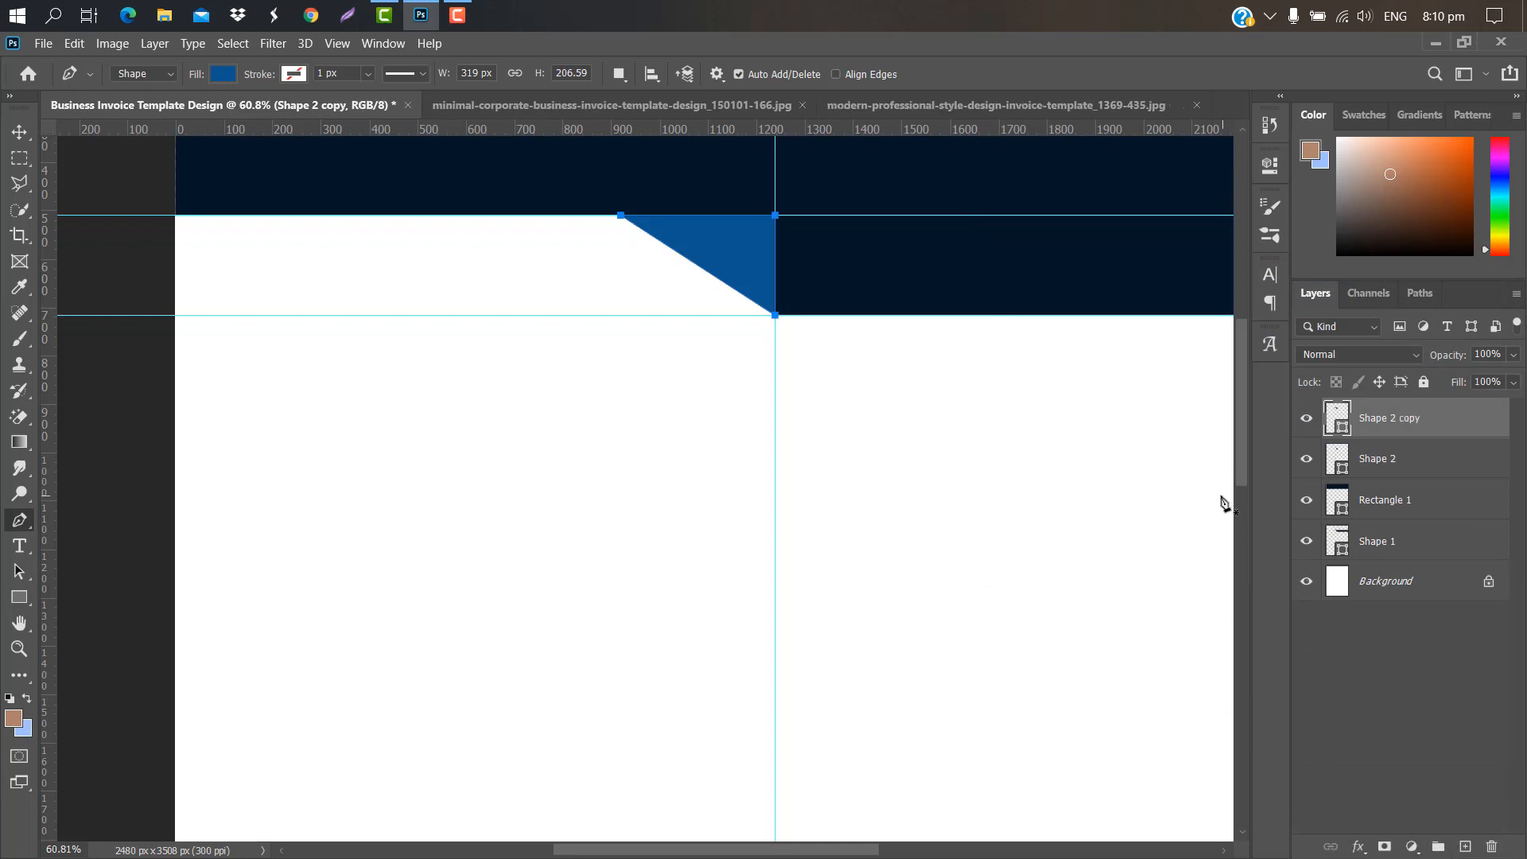
key(ctrl+t)
right_click(716, 251)
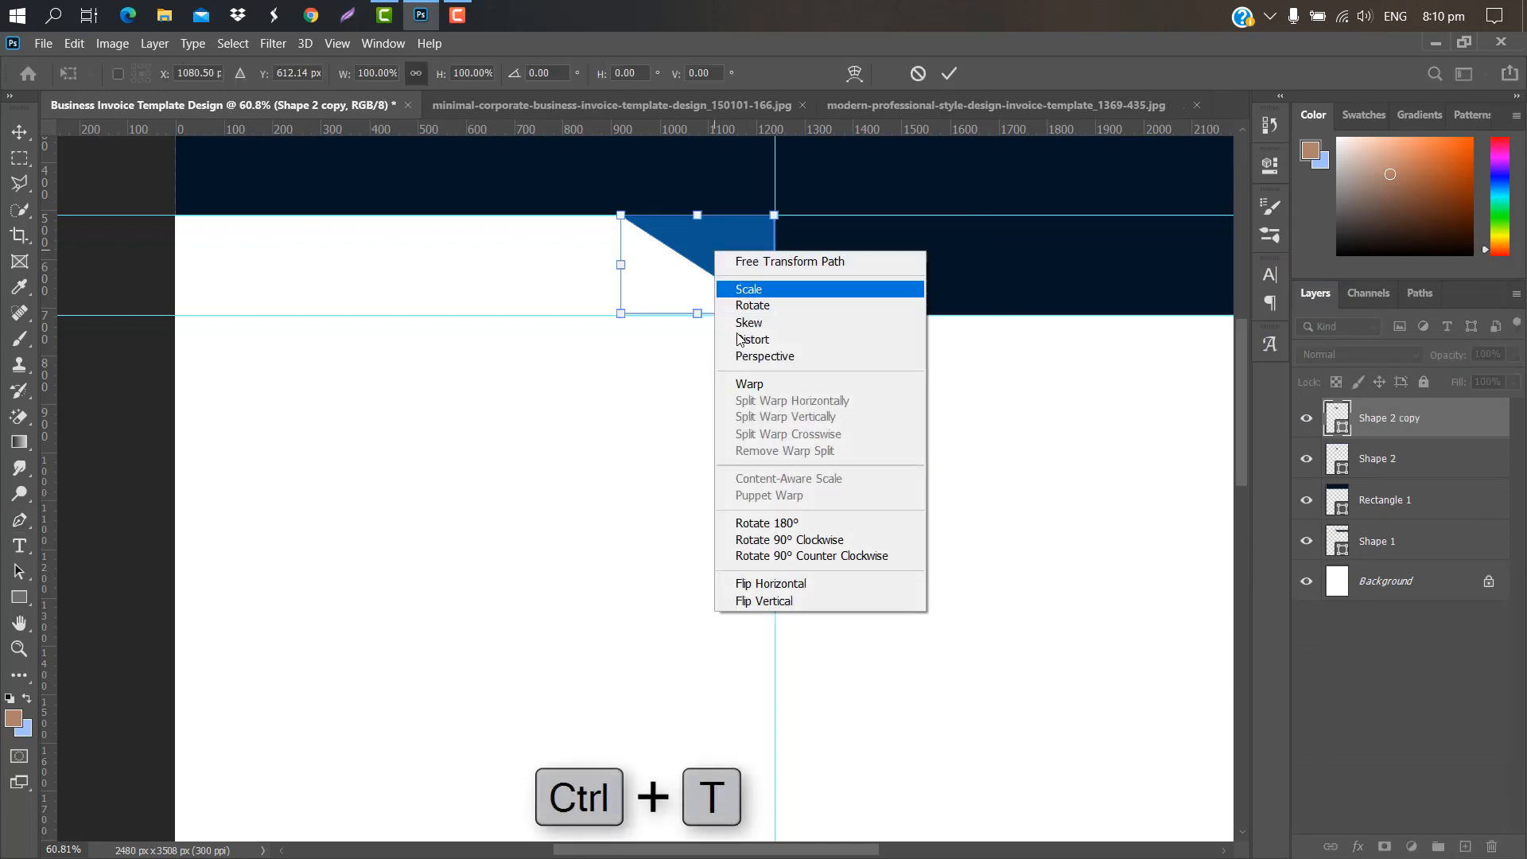
click(796, 523)
drag(660, 274, 832, 239)
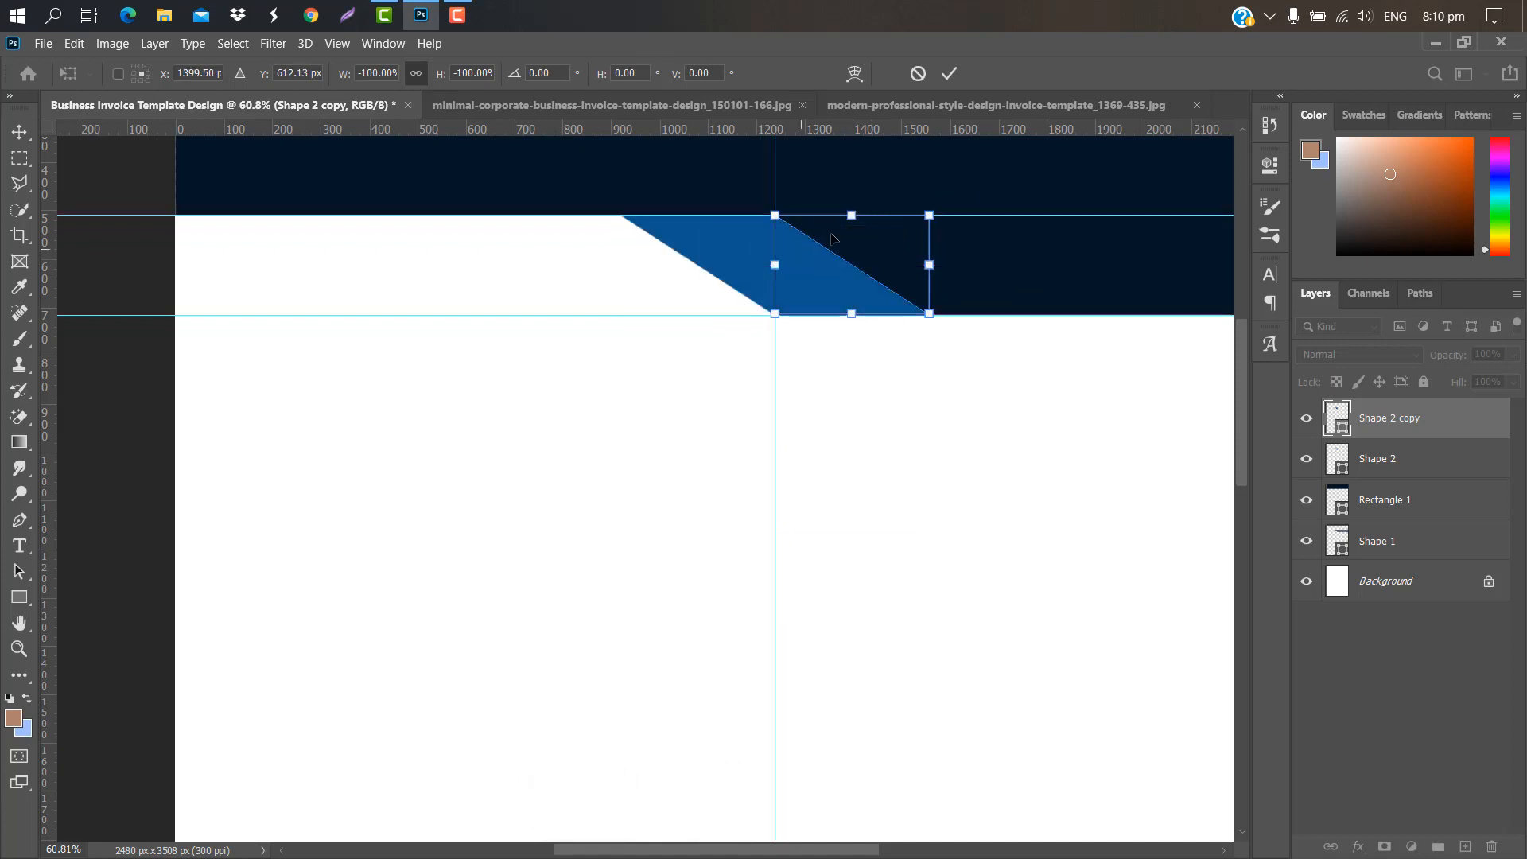
click(951, 74)
Step: Recolour the rotated copy to darker navy #09355a
double_click(1344, 428)
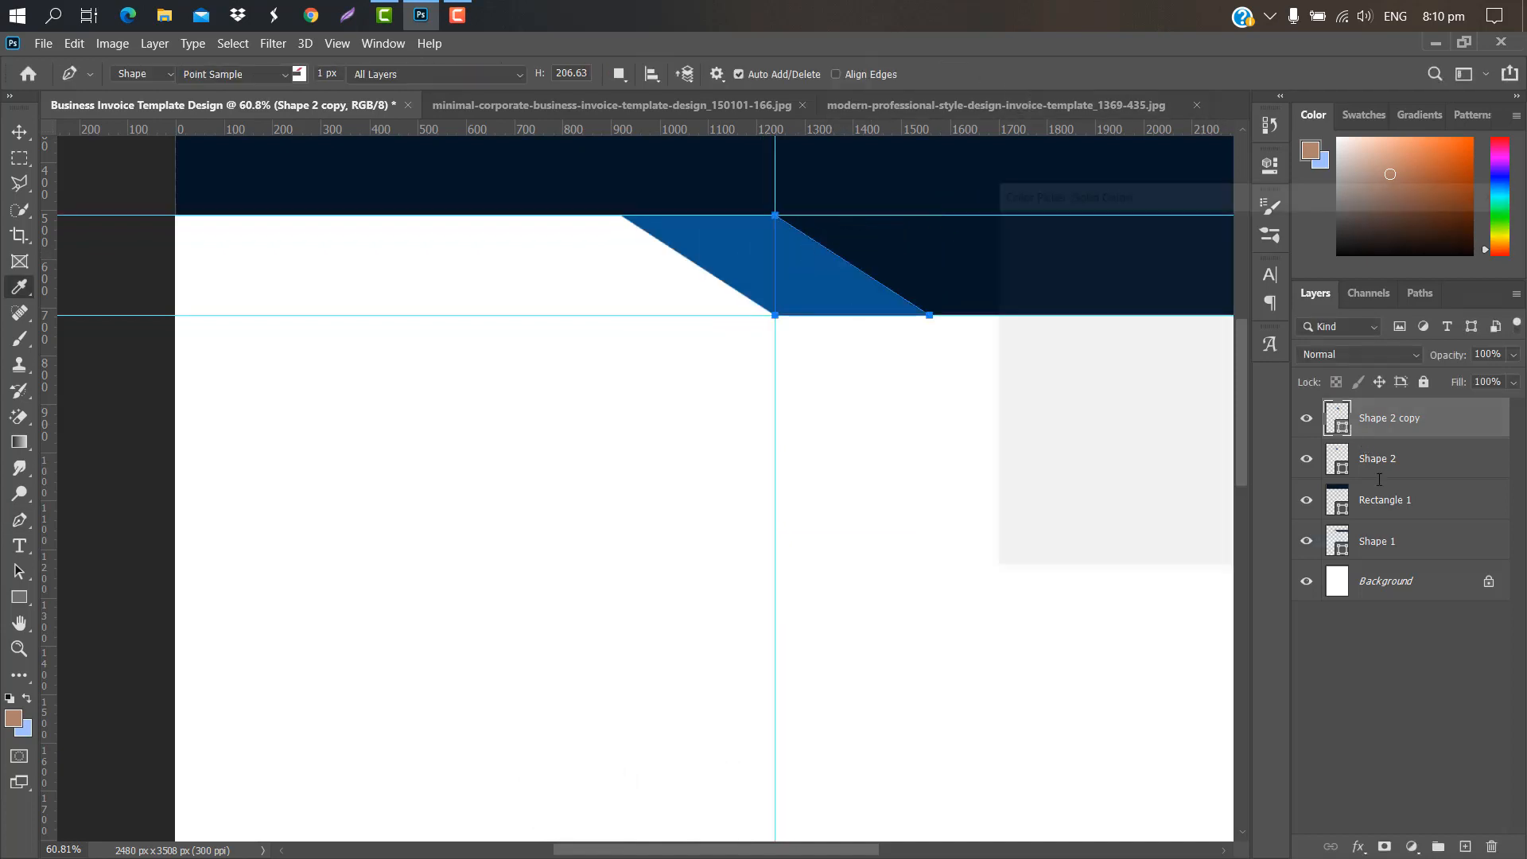
drag(1325, 561, 1317, 557)
text(09355a)
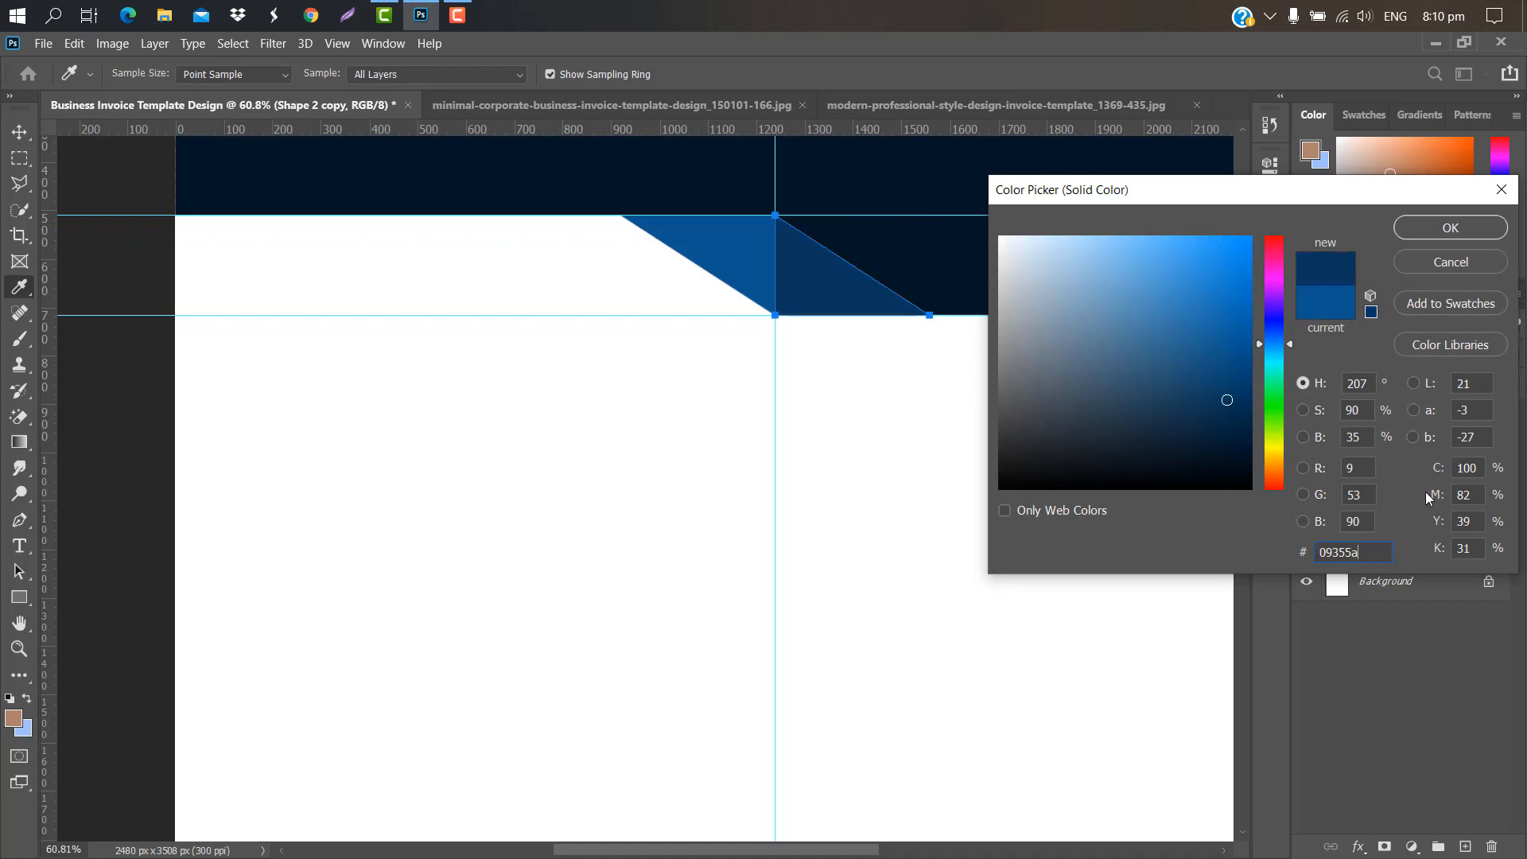
click(1452, 229)
scroll(511, 331, down, 3)
Step: Group the three header shapes into Group 1
key(v)
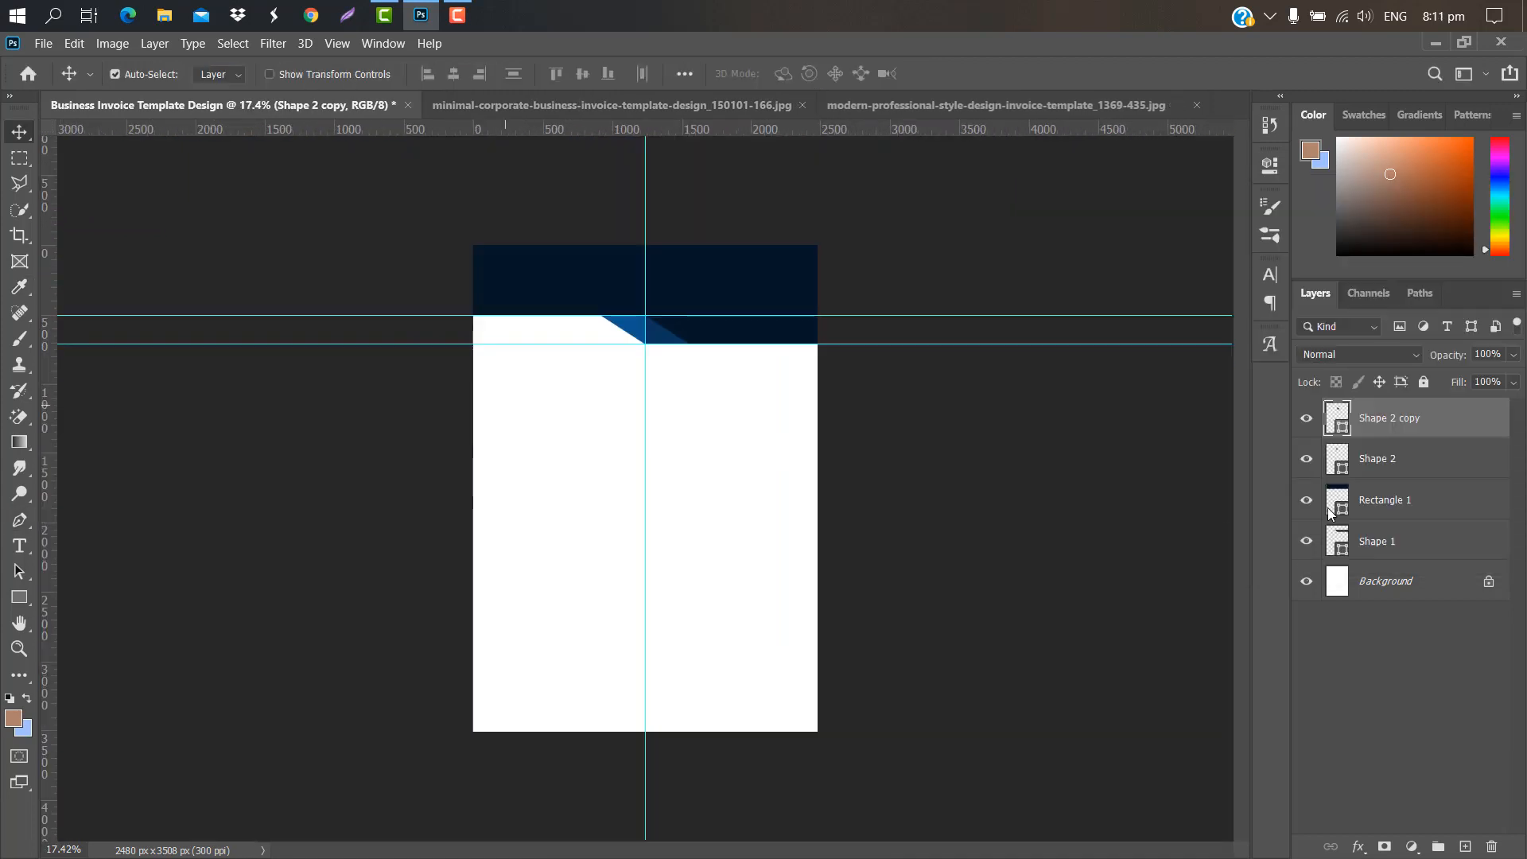
ctrl+click(1414, 541)
ctrl+click(1412, 469)
drag(1412, 470, 1438, 845)
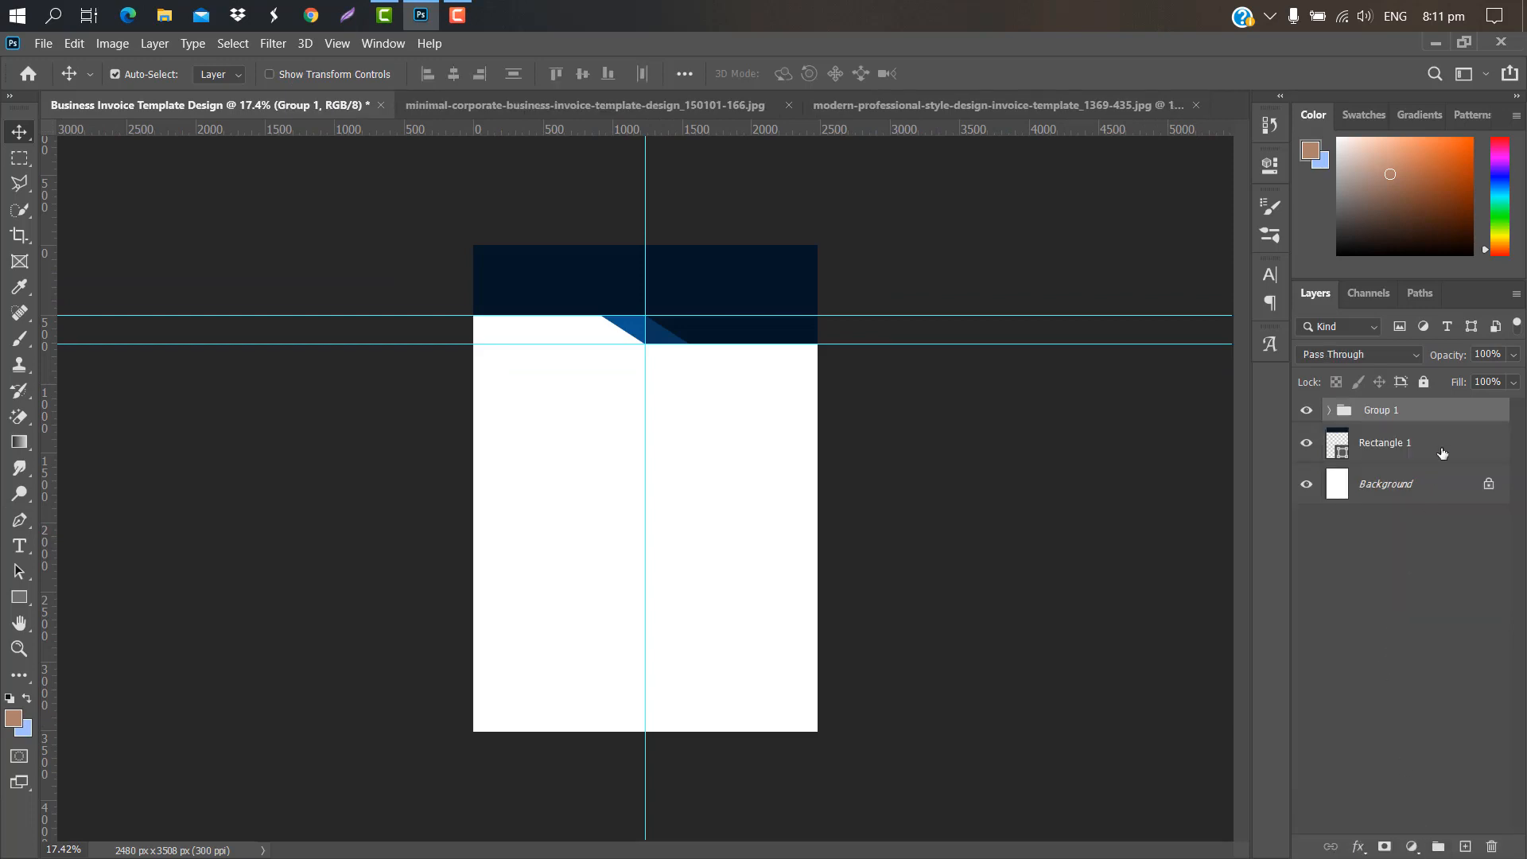
Step: Duplicate the shapes group, move it to the page bottom and flip it vertically as a footer
drag(1454, 412, 1465, 846)
key(ctrl+t)
drag(695, 369, 676, 713)
right_click(692, 710)
click(695, 708)
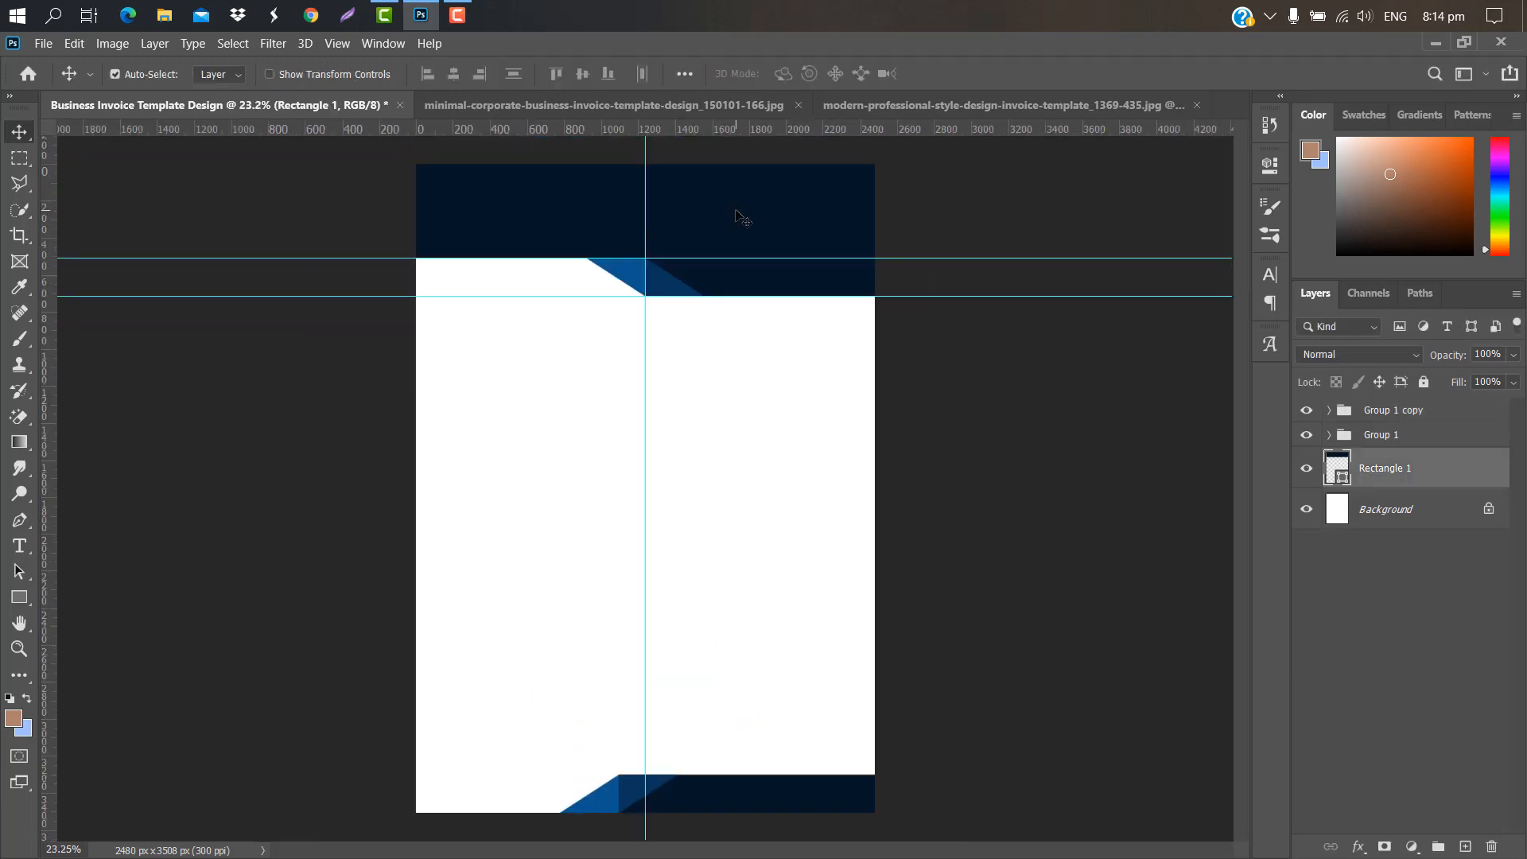
Step: Group Rectangle 1 with Group 1, duplicate it, and place Group 2 copy beneath Group 2
shift+click(1421, 438)
drag(1422, 437, 1438, 845)
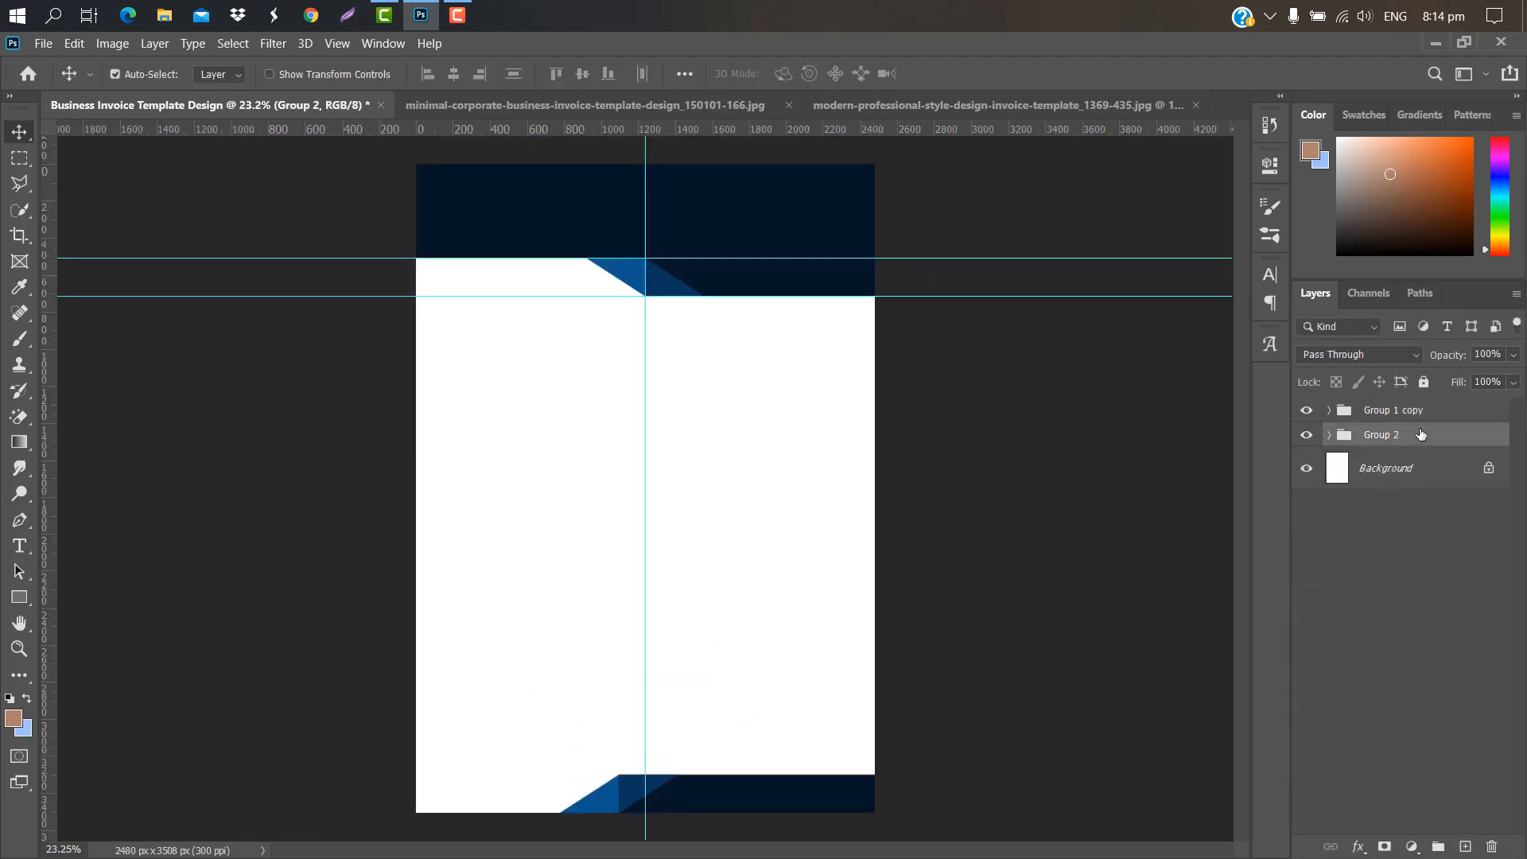
drag(1422, 433, 1465, 846)
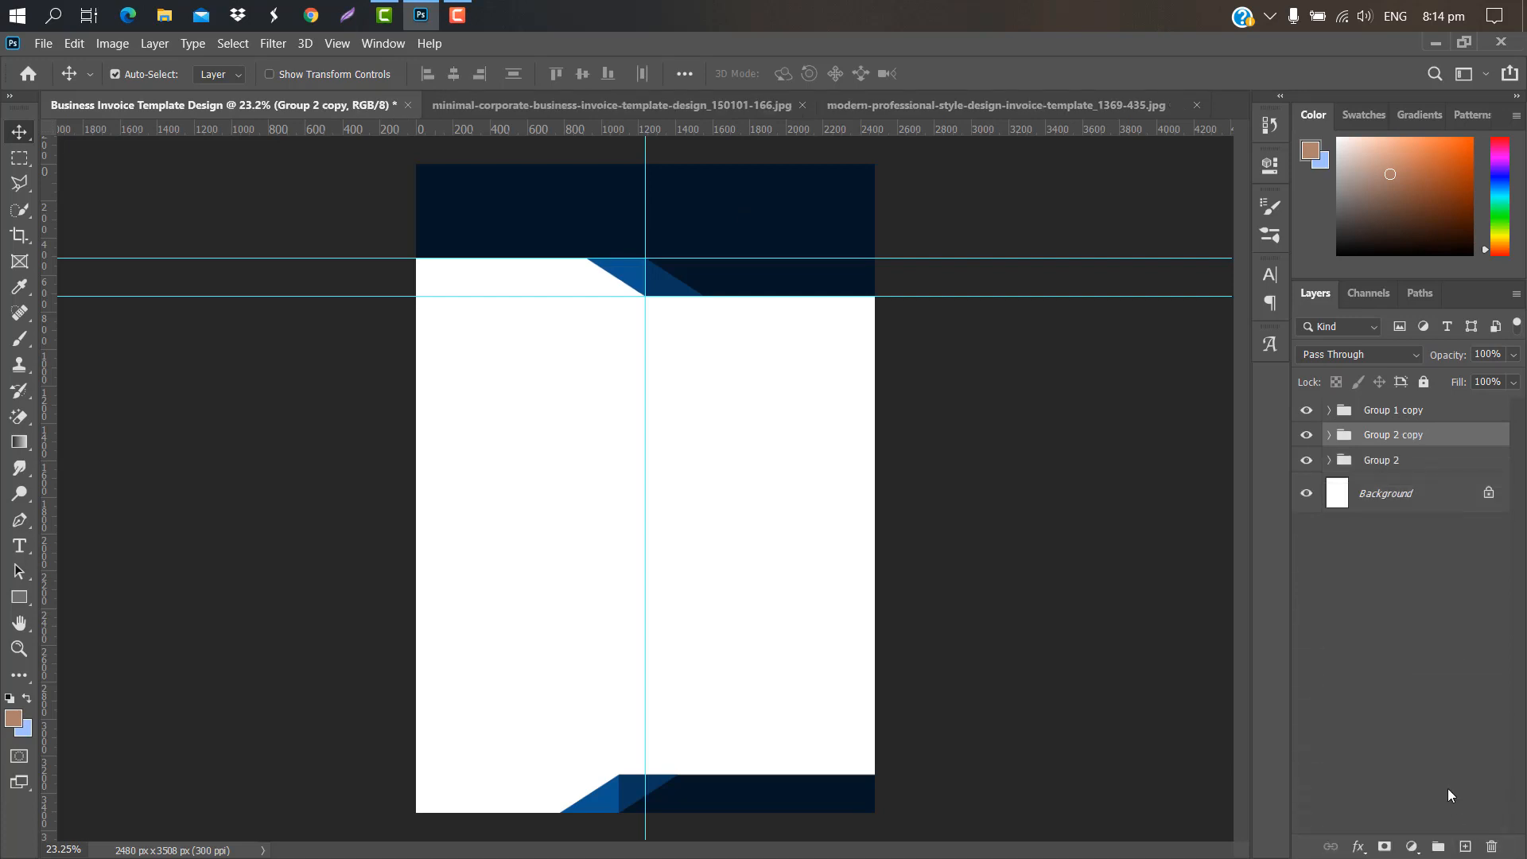
drag(1450, 435, 1450, 465)
double_click(1451, 464)
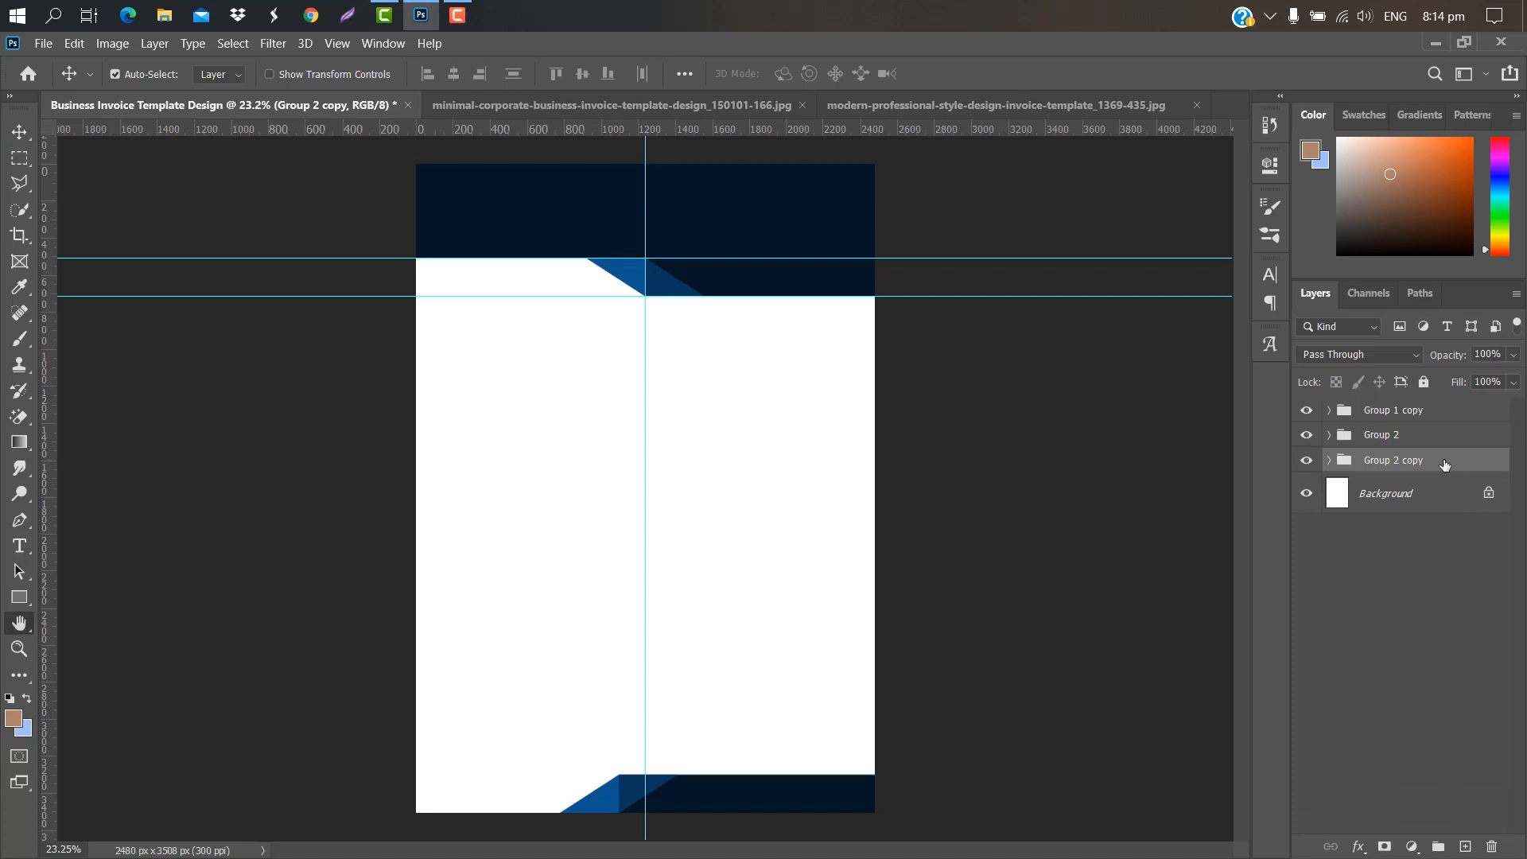
Step: Apply a pure red Color Overlay to Group 2 copy
click(853, 340)
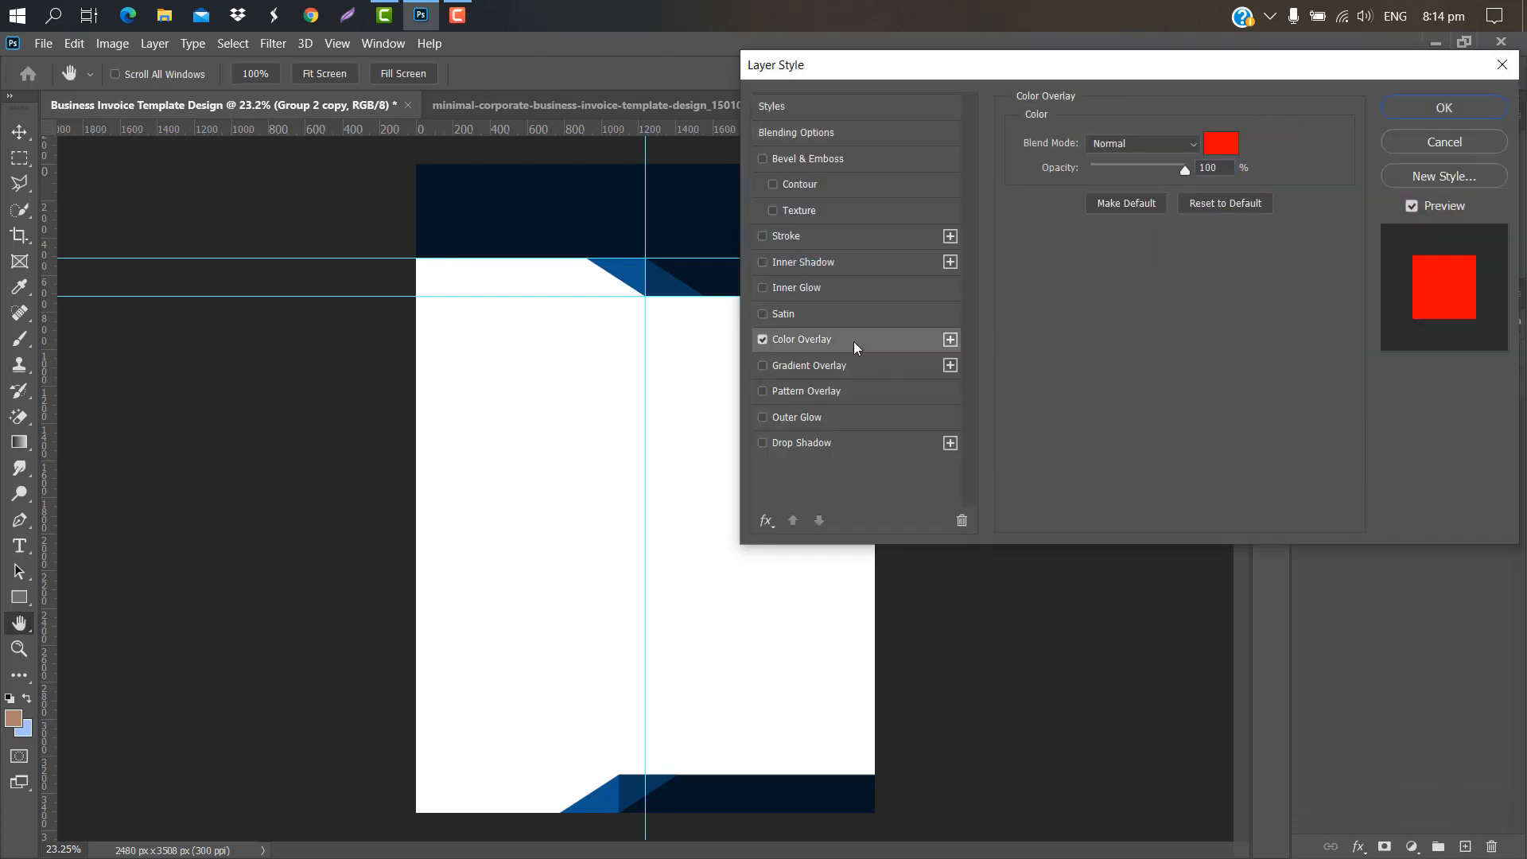
click(1221, 145)
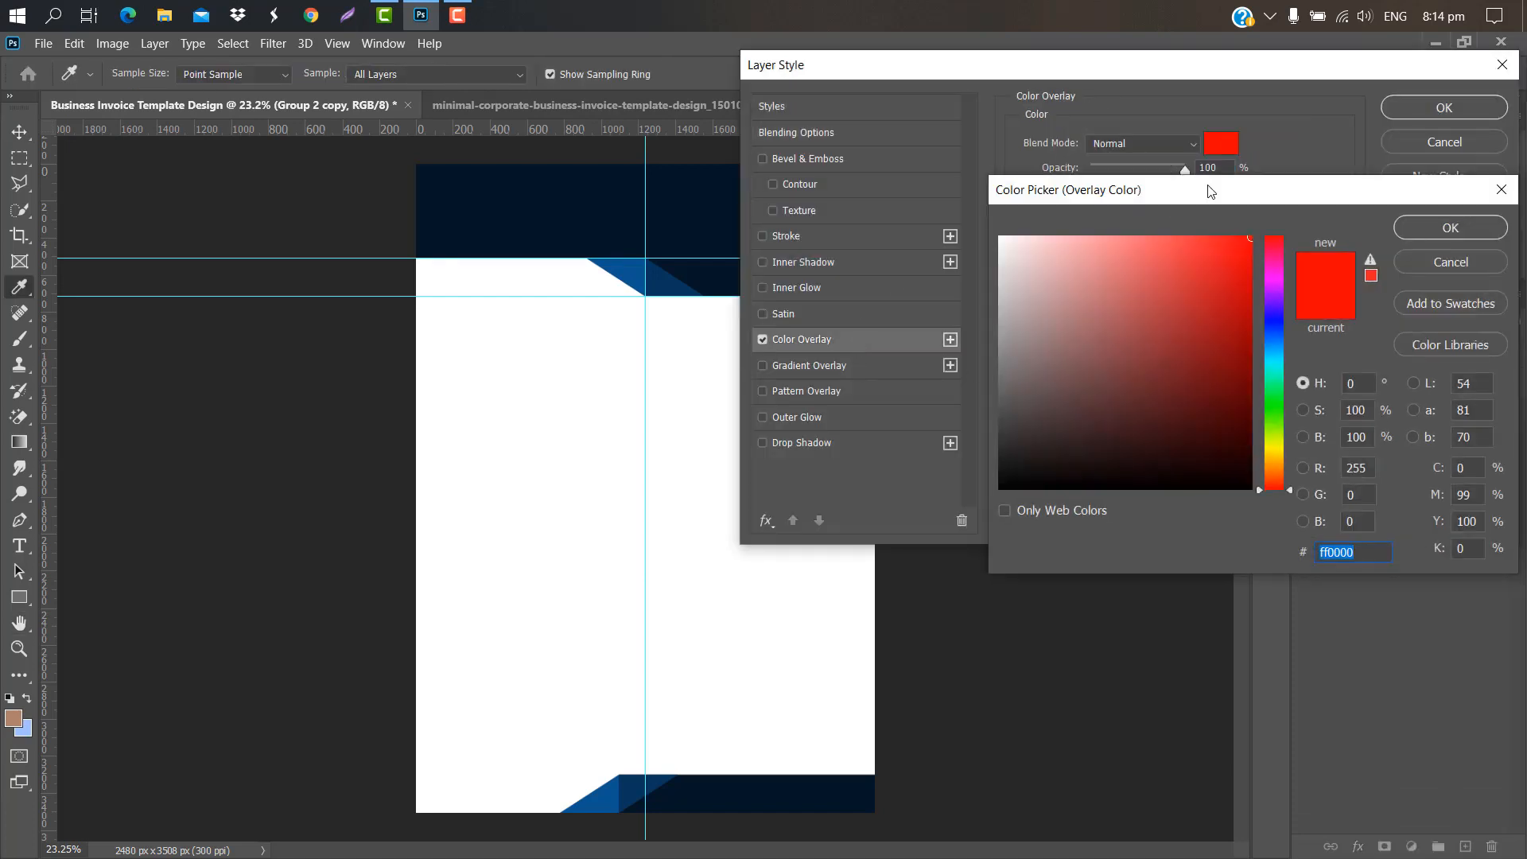
click(1431, 226)
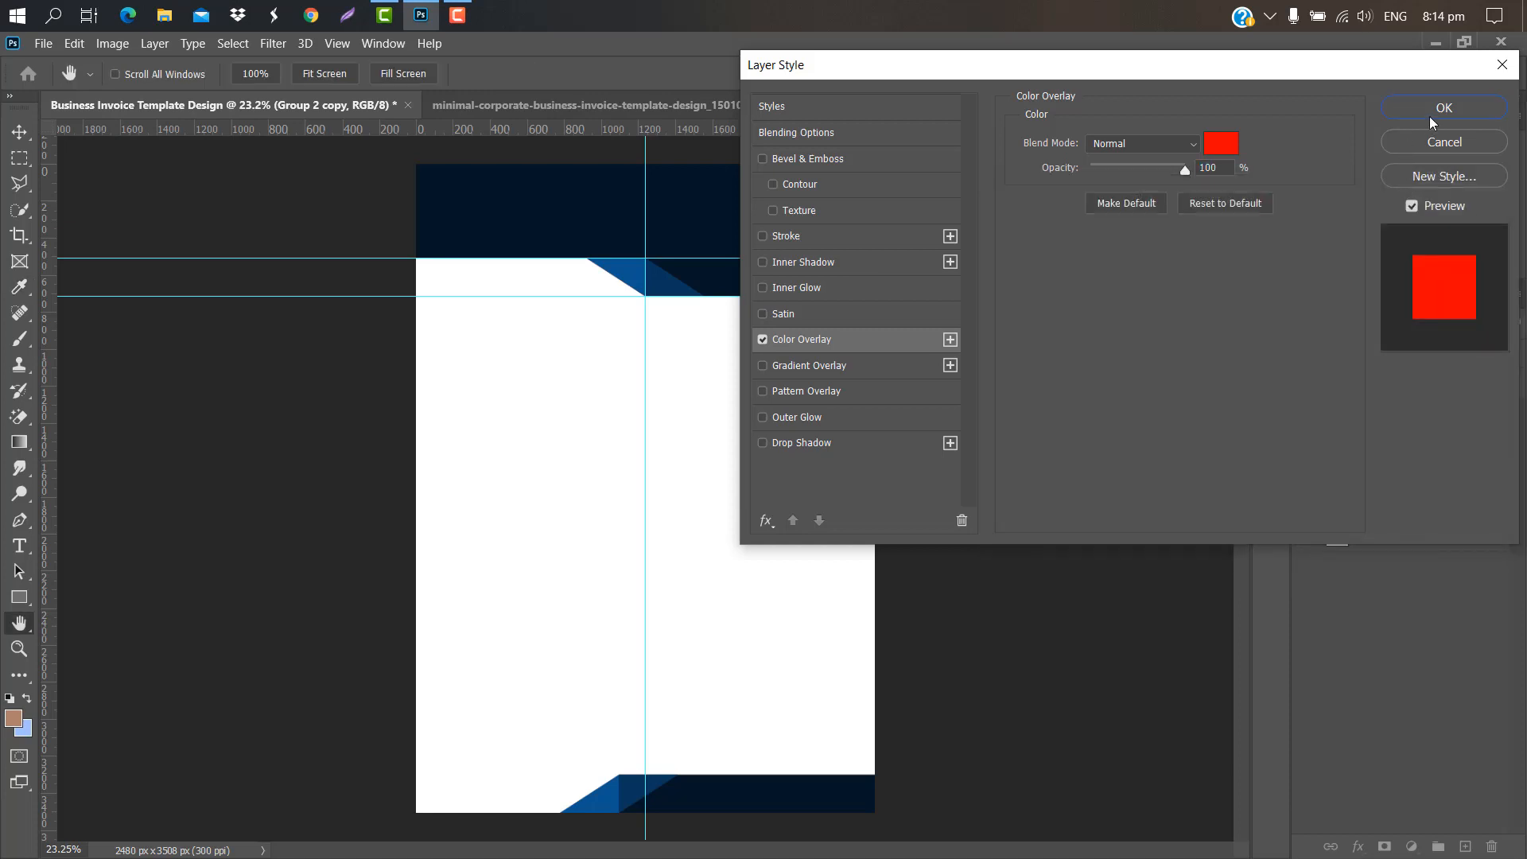
click(1441, 109)
Step: Nudge the red header copy down and slightly left, then duplicate the footer group
key(ctrl+t)
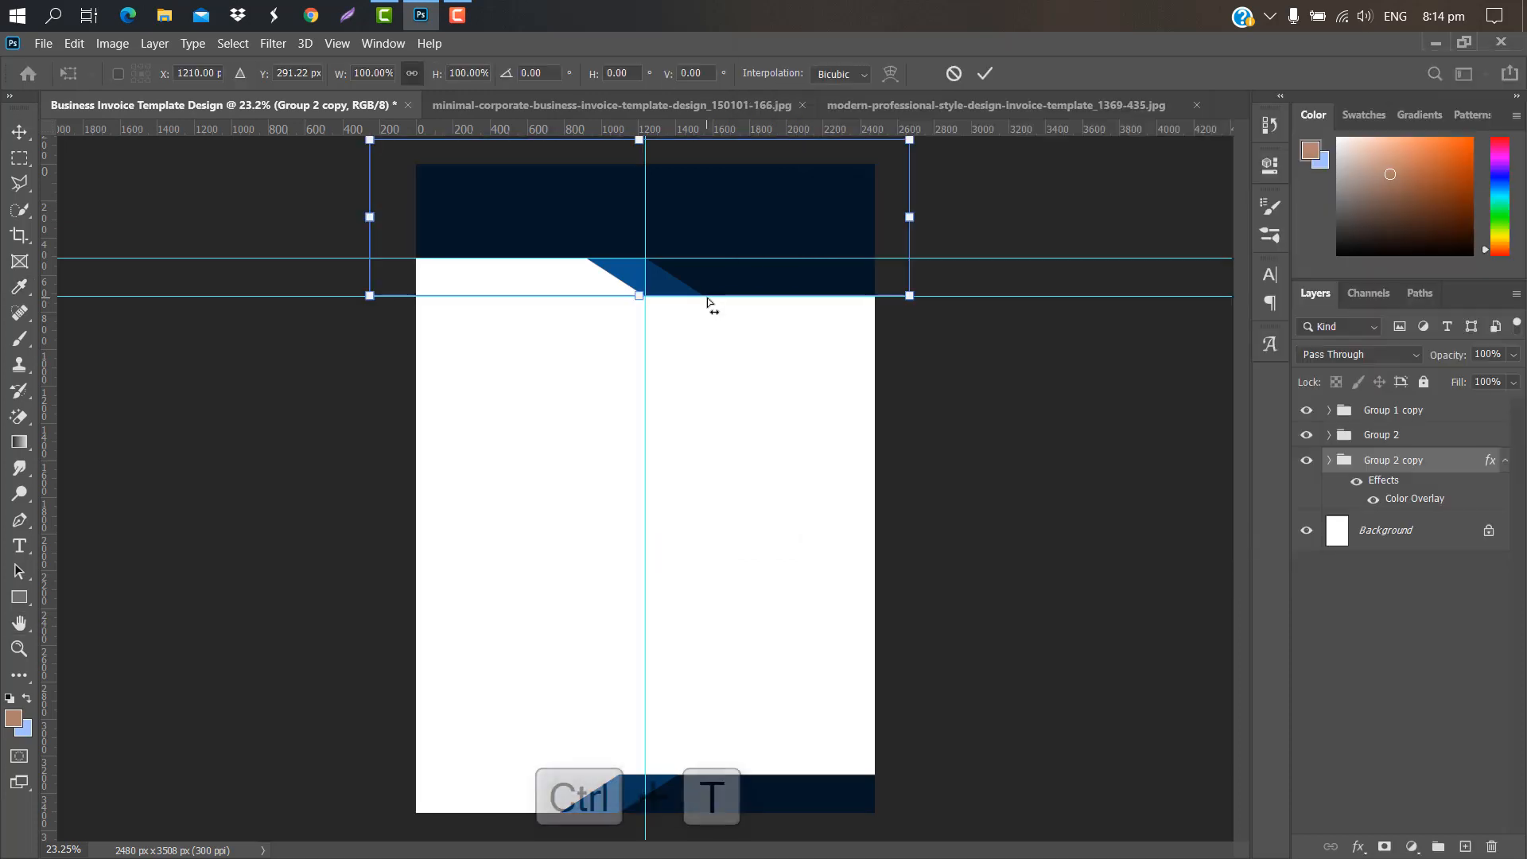
key(Down)
key(Down)
key(Down)
key(Down)
key(Down)
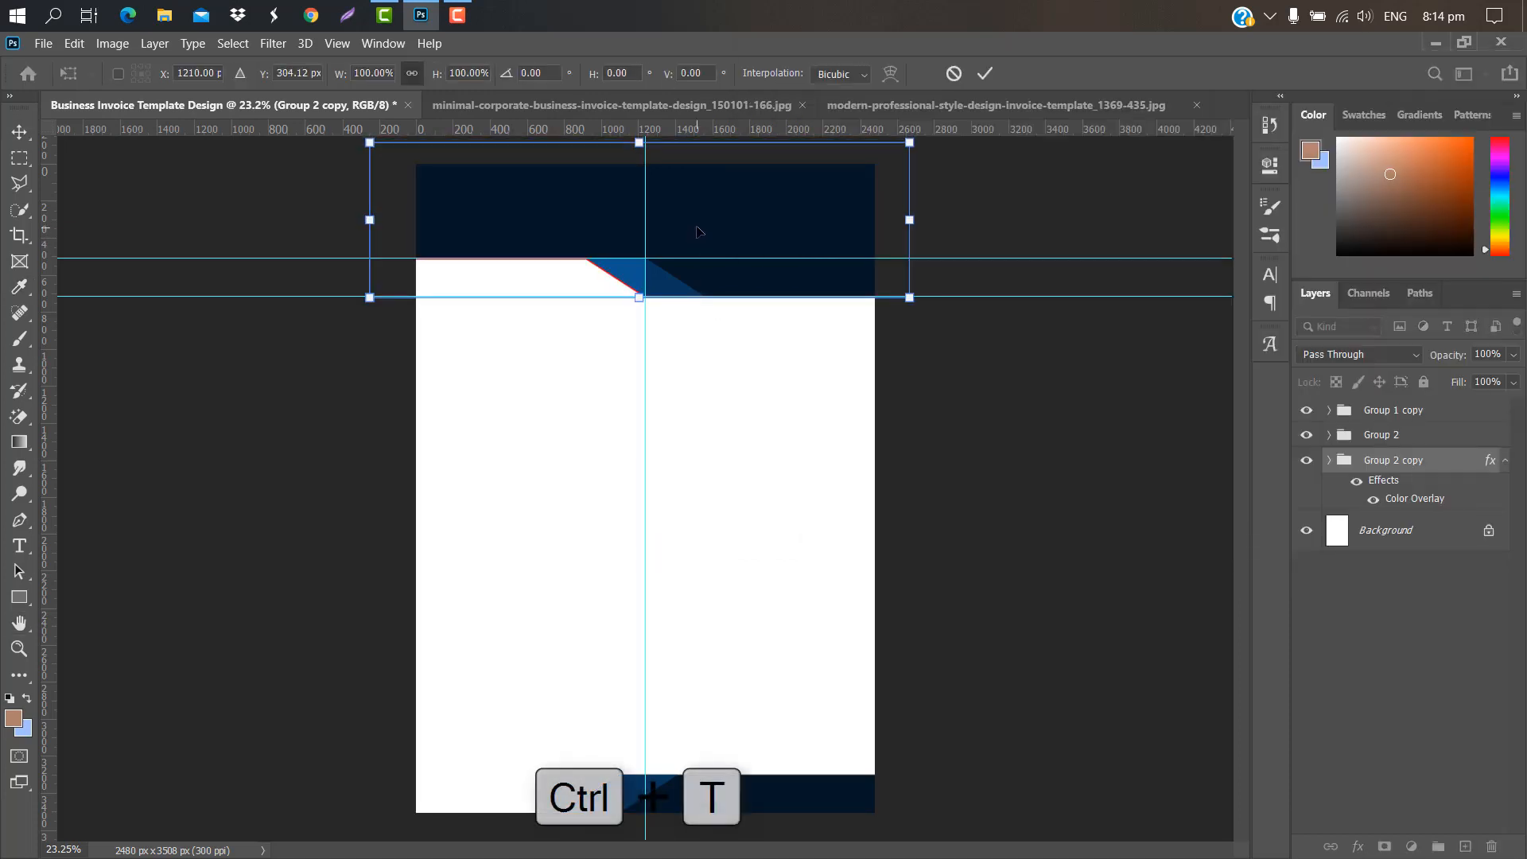
key(Down)
key(Down)
key(Down)
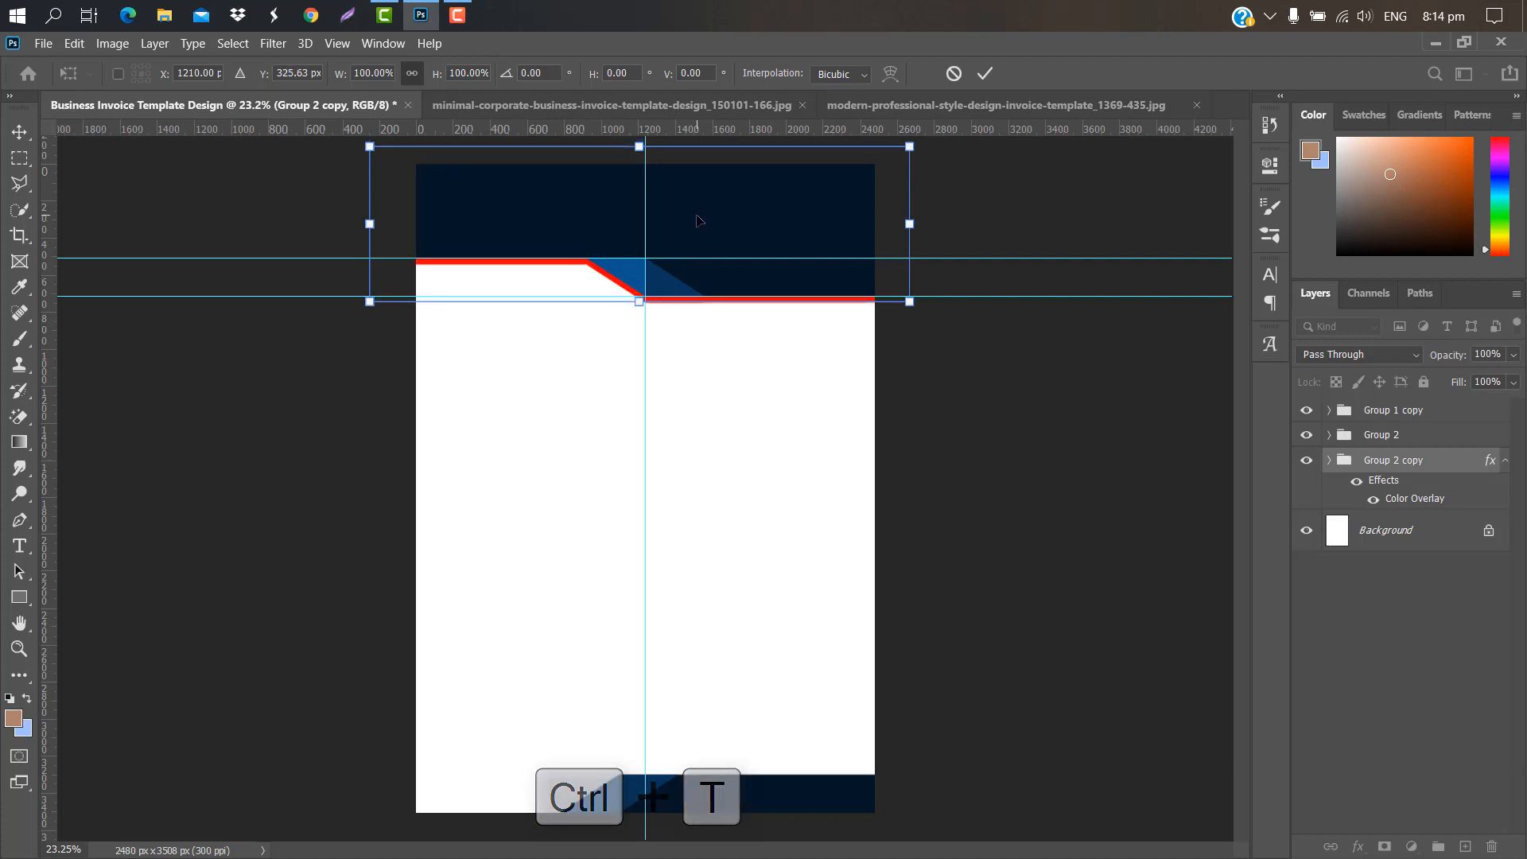
key(Left)
key(Down)
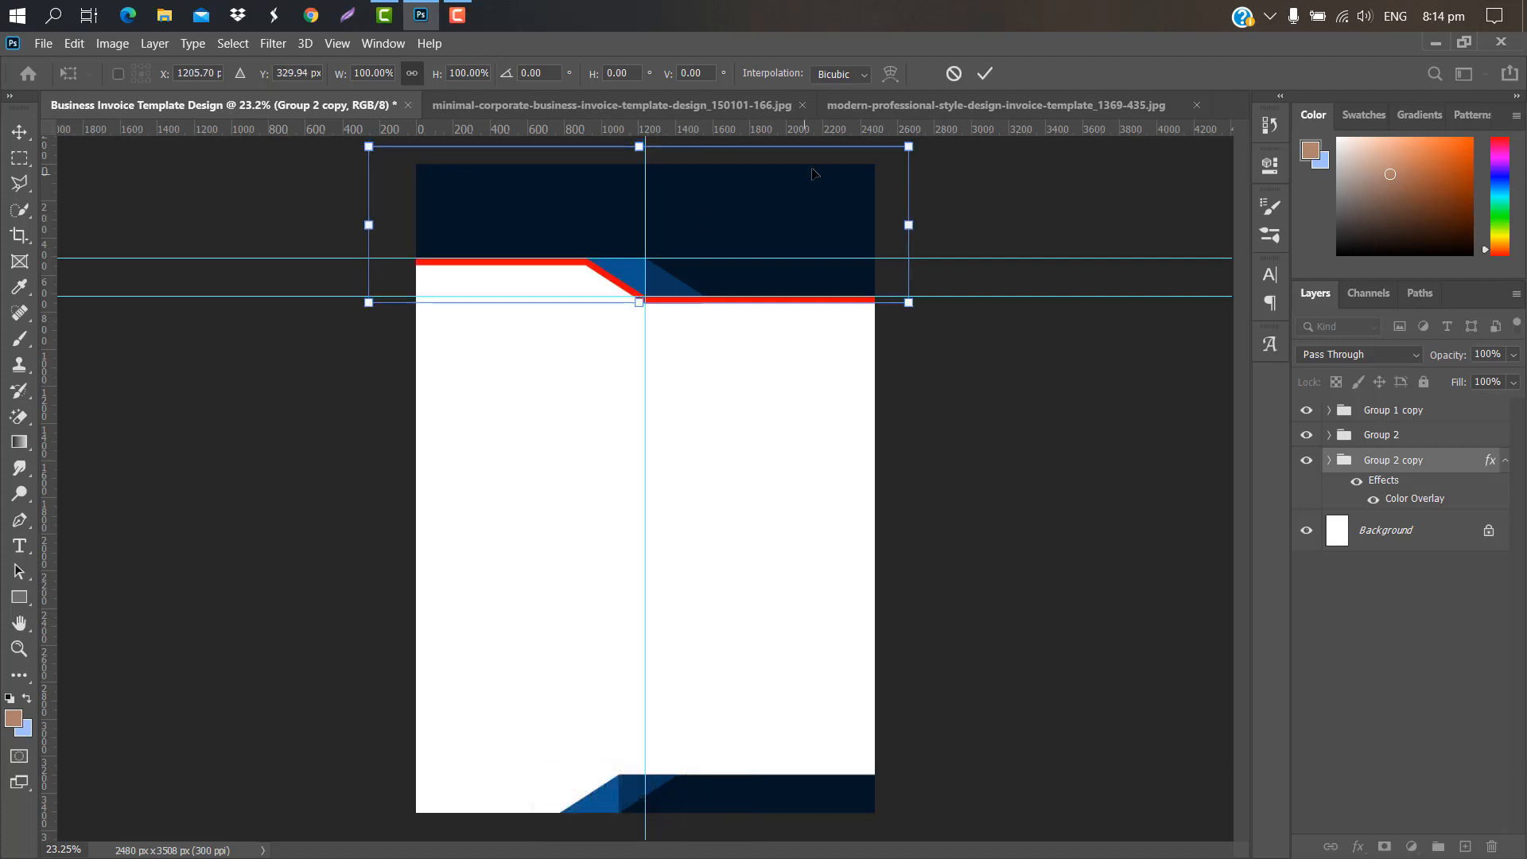
click(985, 73)
drag(1392, 410, 1466, 845)
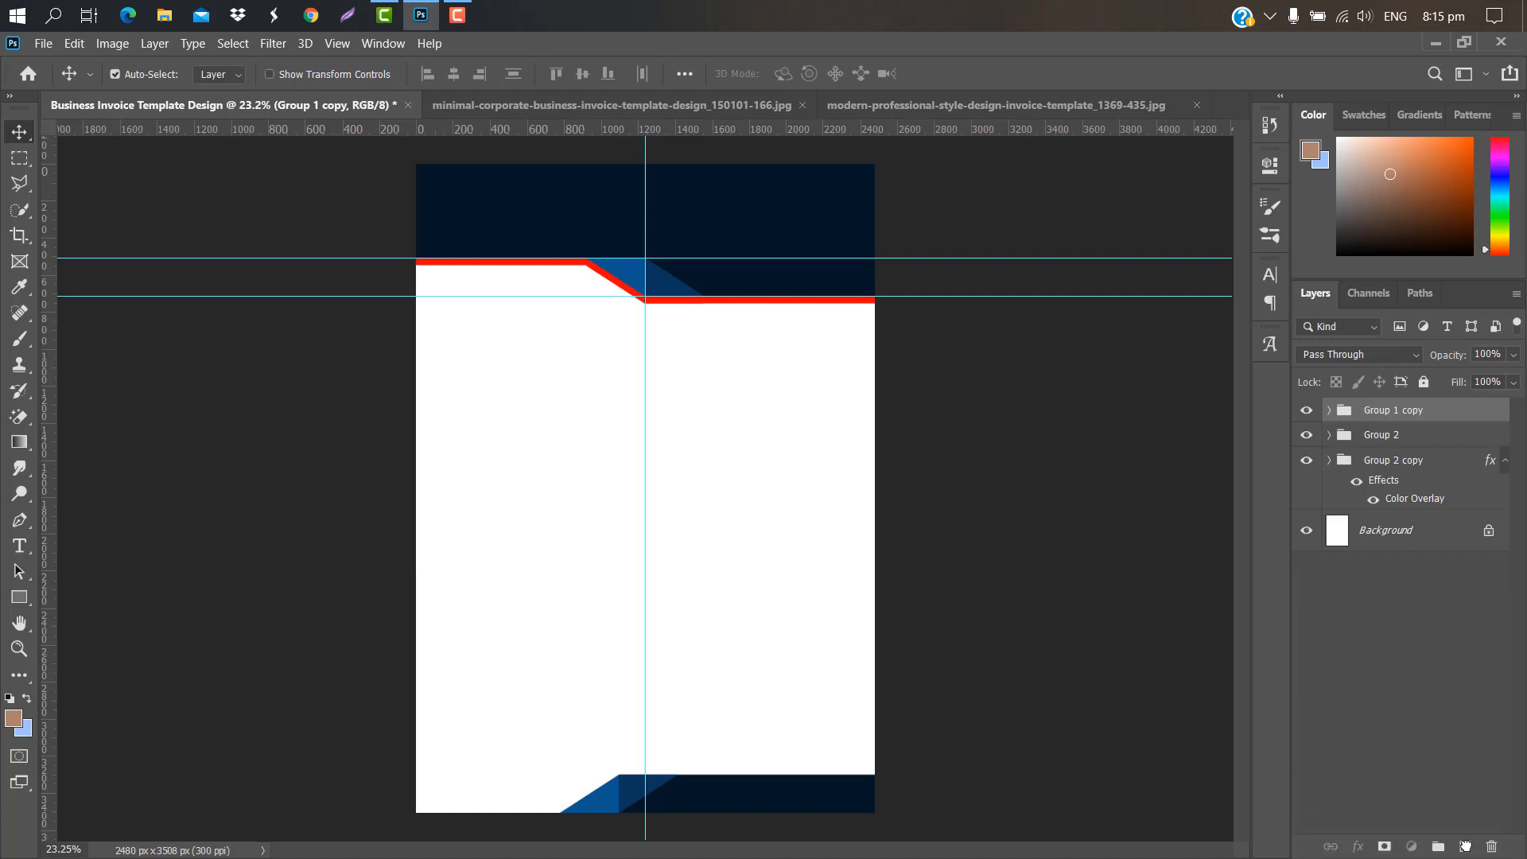
double_click(1456, 435)
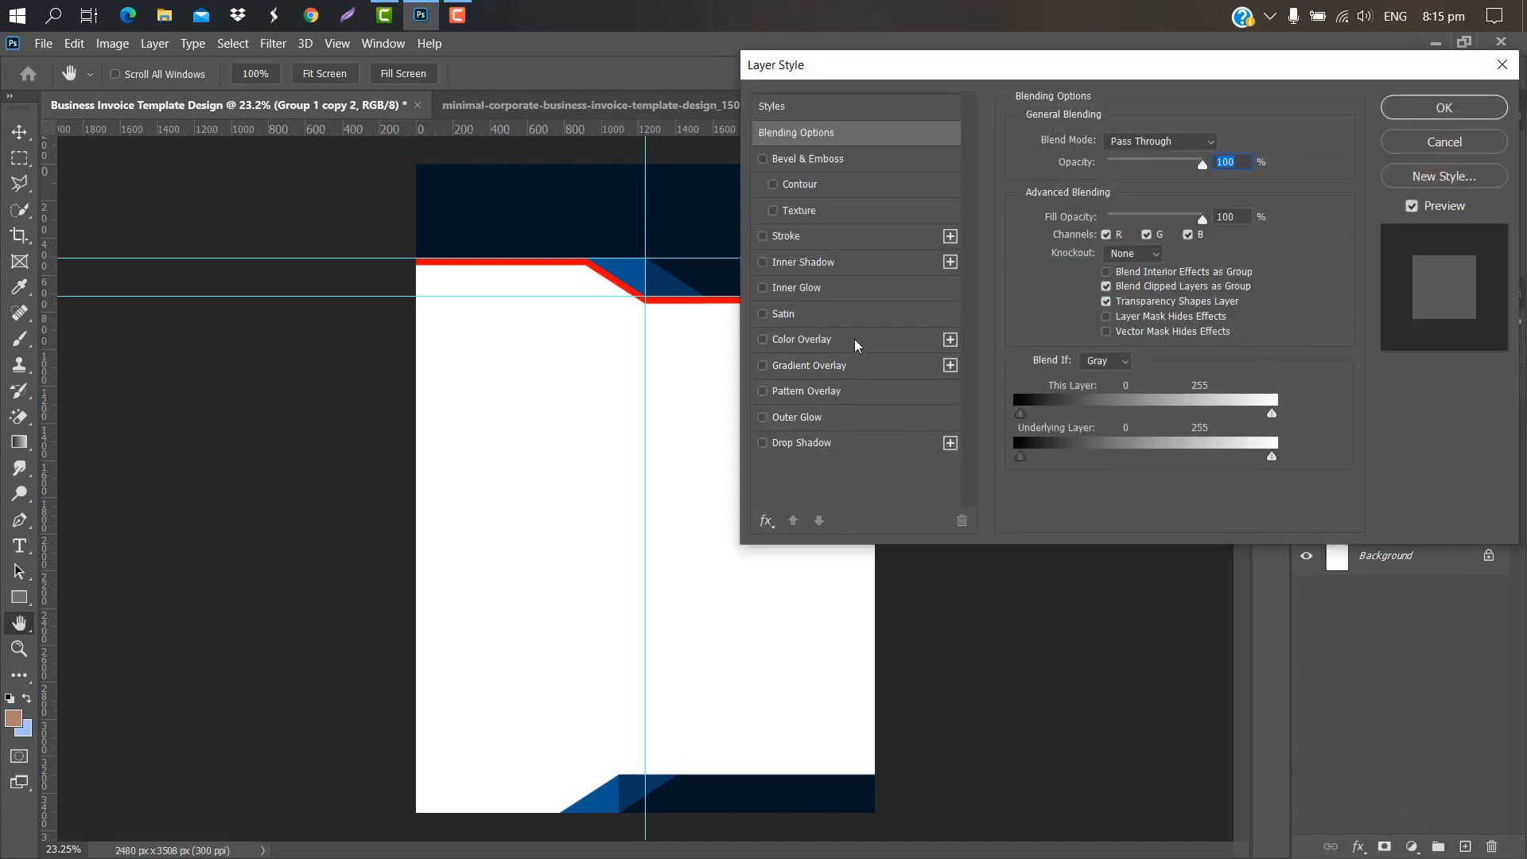
Step: Give Group 1 copy 2 a red overlay and nudge it up-left to edge the footer's top
click(856, 344)
click(1445, 108)
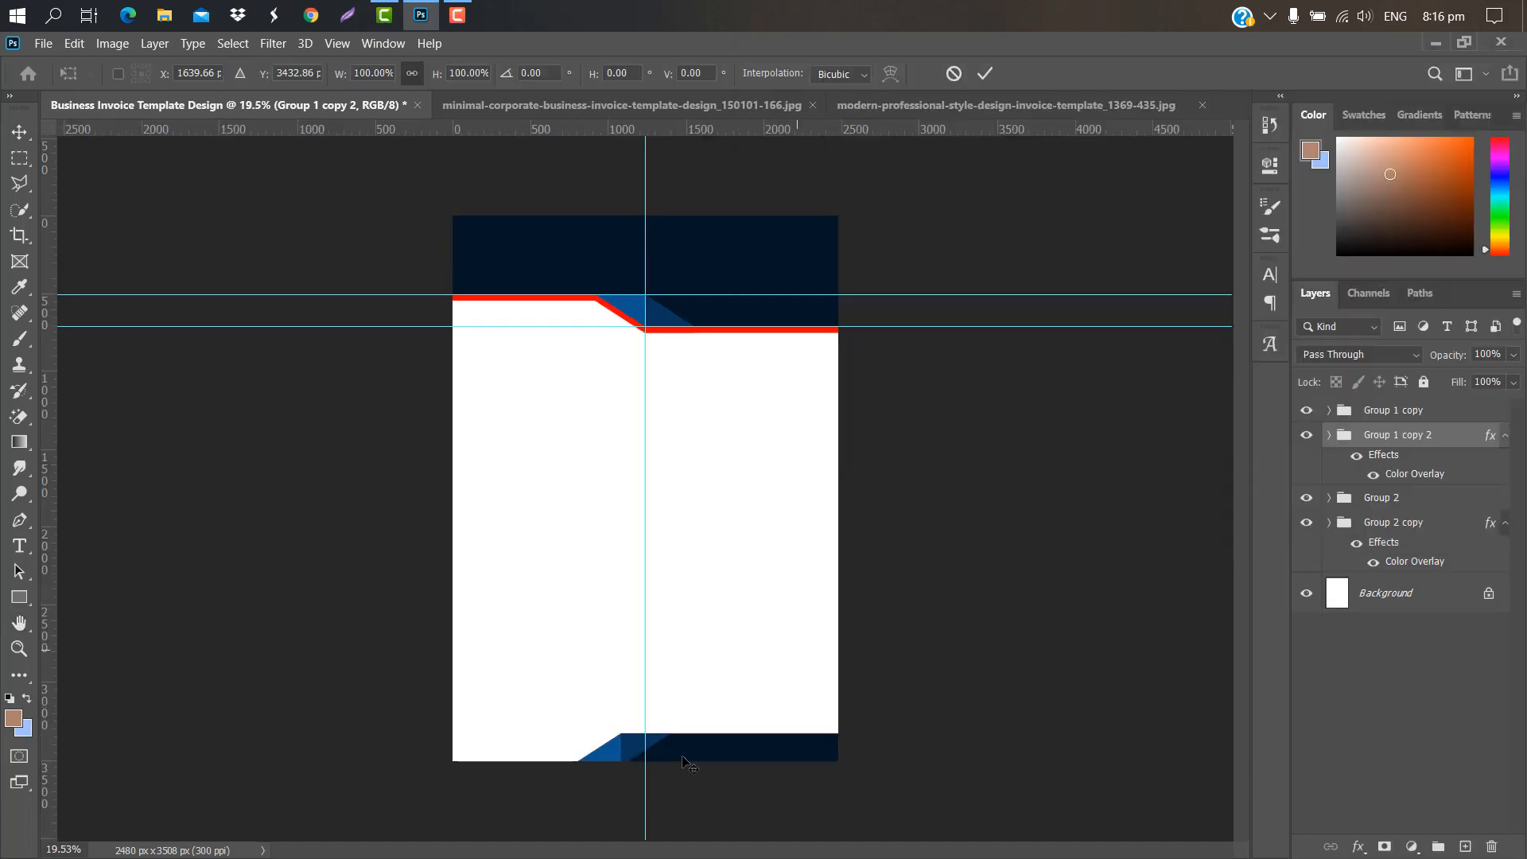
key(ctrl+t)
key(Up)
key(Up)
key(Up)
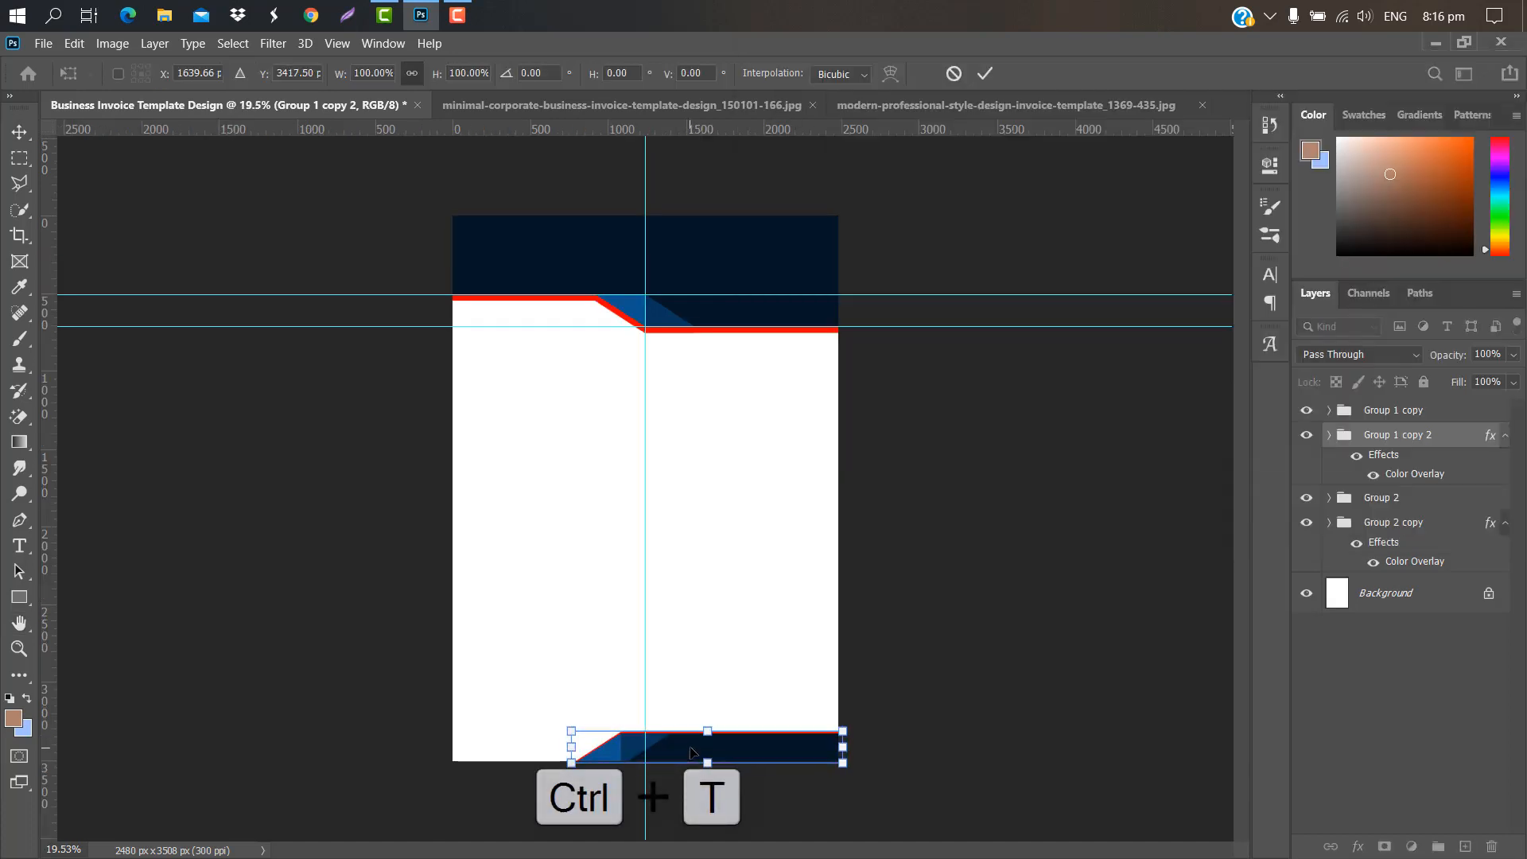
key(Left)
key(Up)
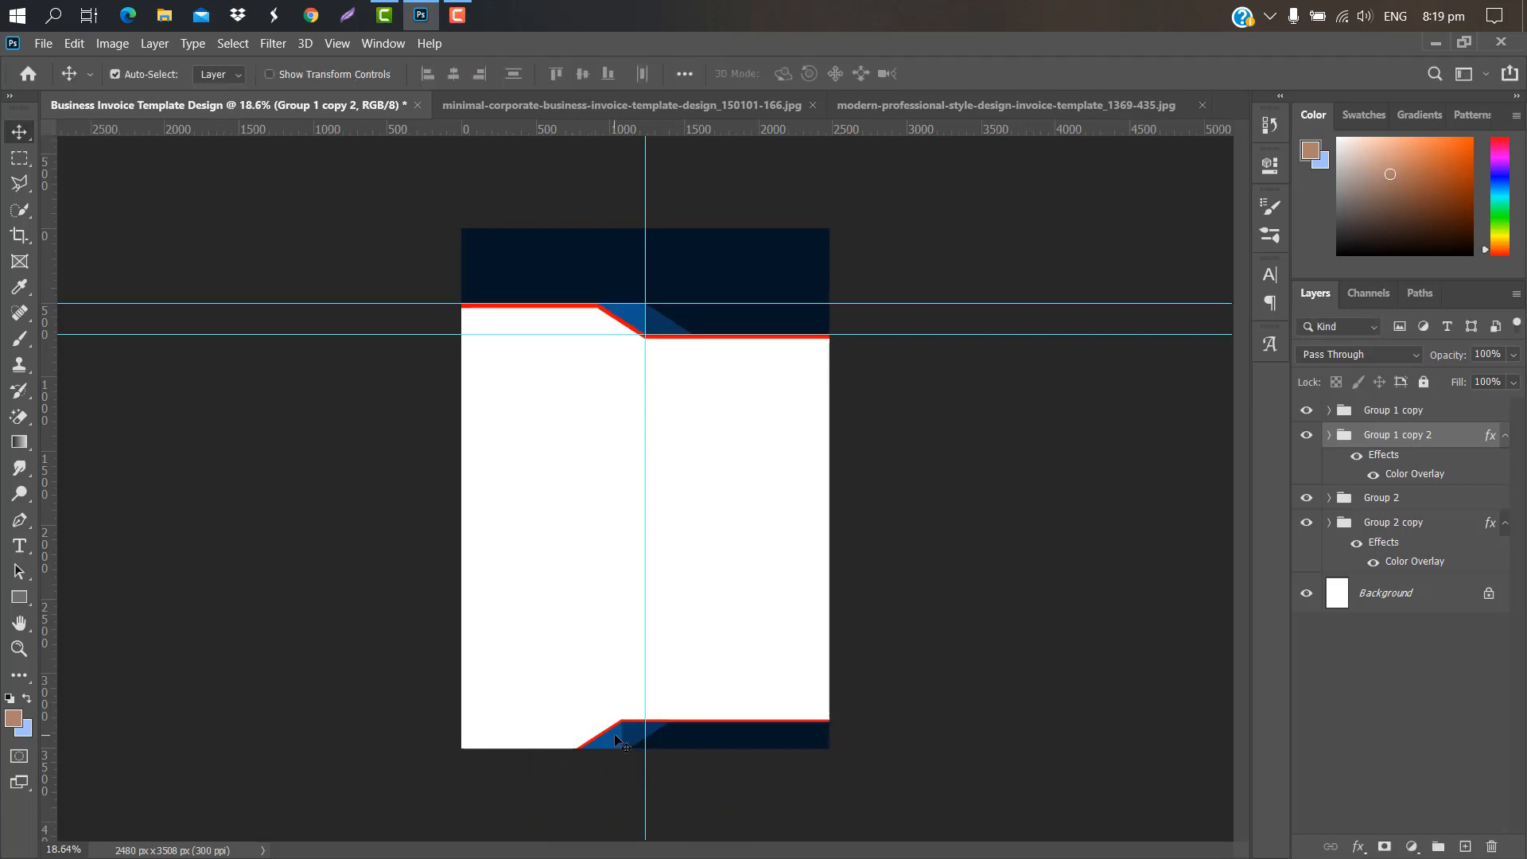
click(619, 742)
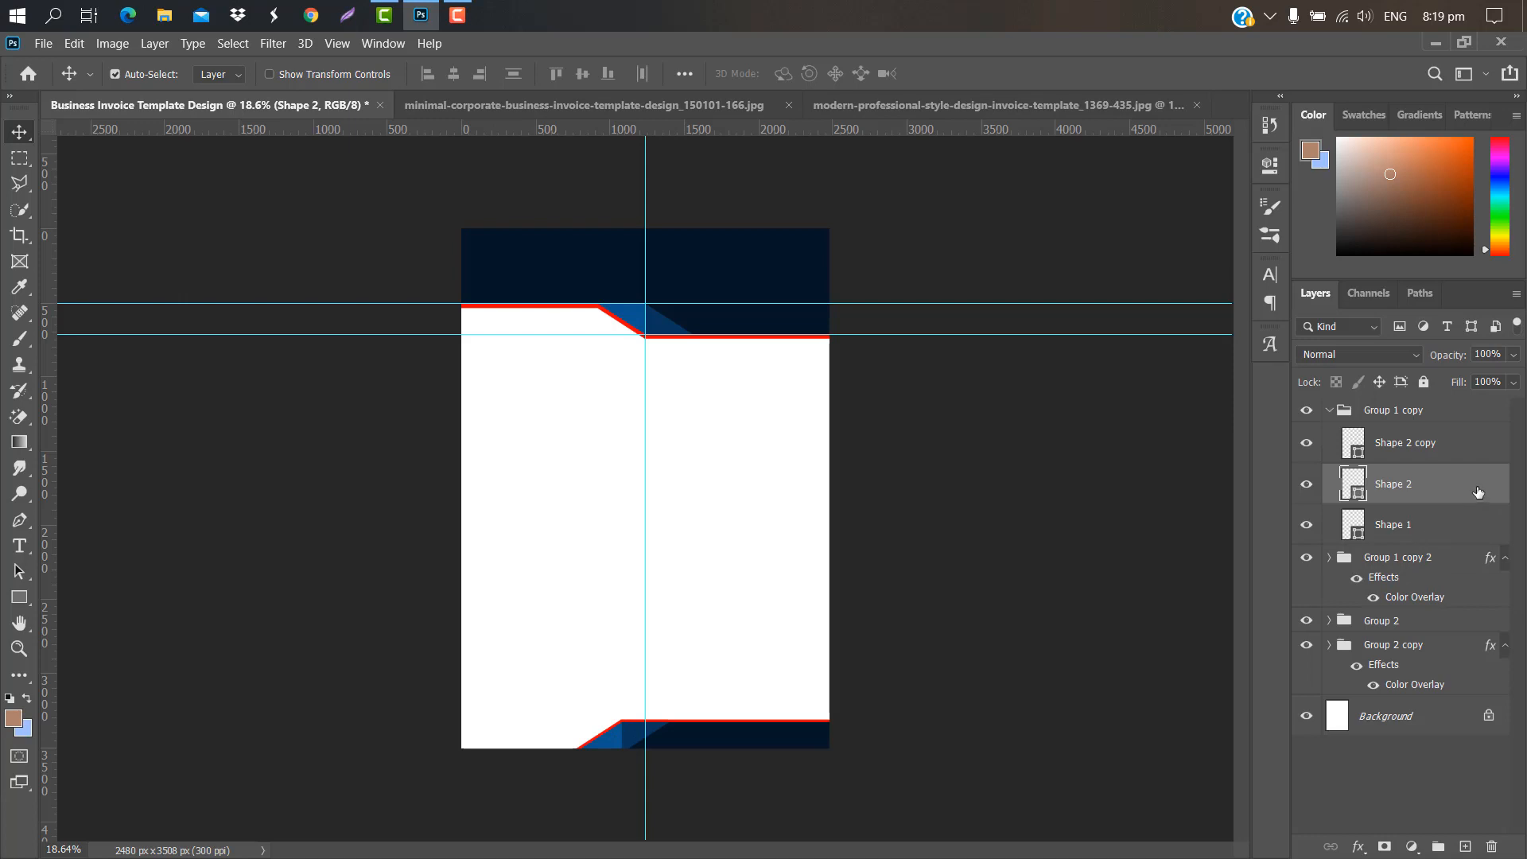
Step: Duplicate the Shape 2 triangle, flip it horizontally and place it in the bottom-left corner
drag(1478, 491, 1465, 846)
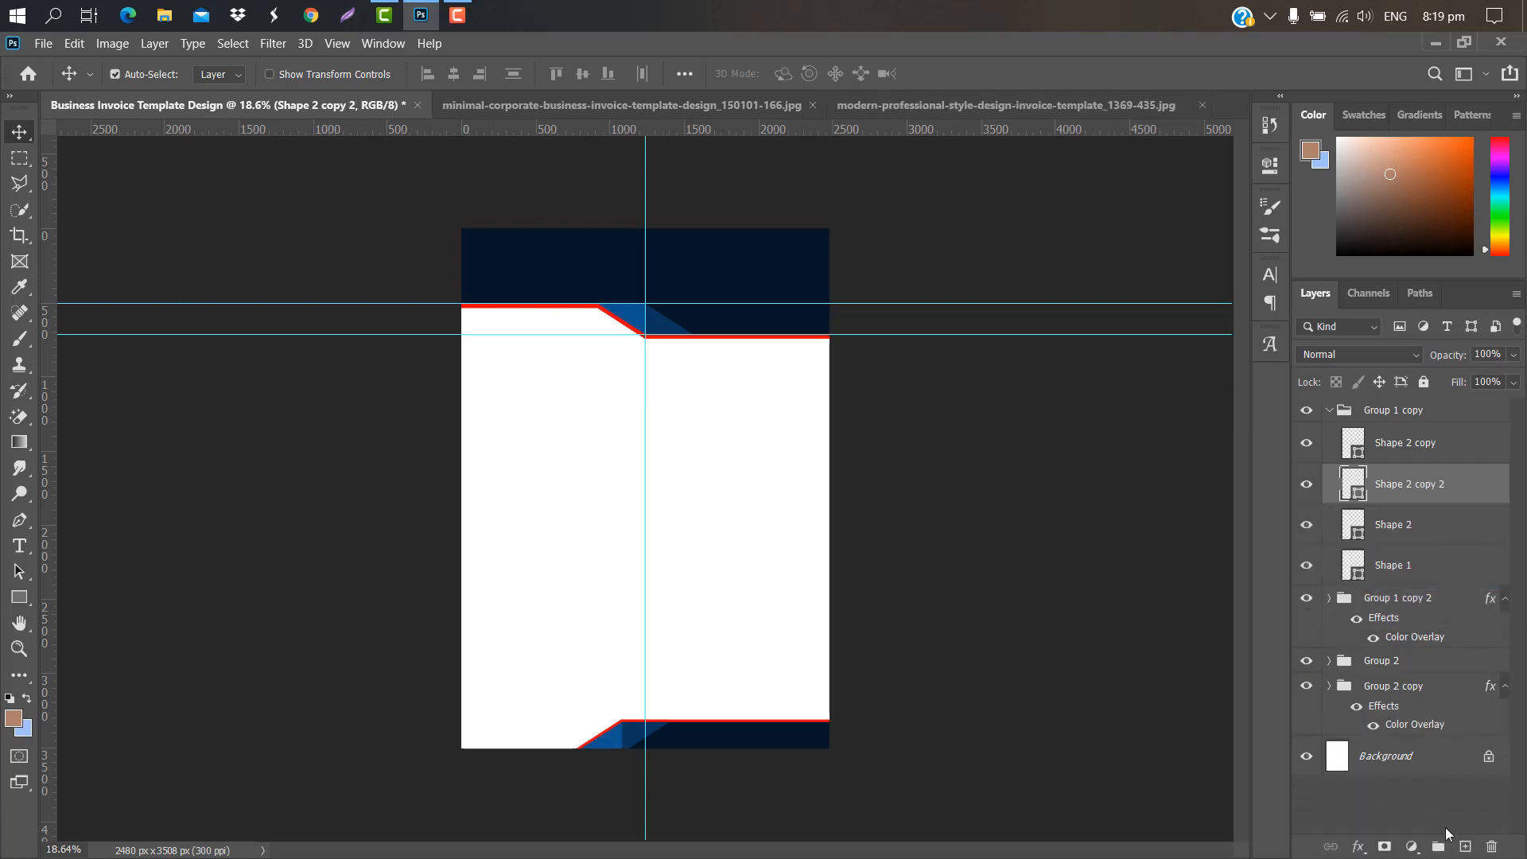
key(ctrl+t)
drag(609, 742, 545, 728)
right_click(545, 726)
click(584, 695)
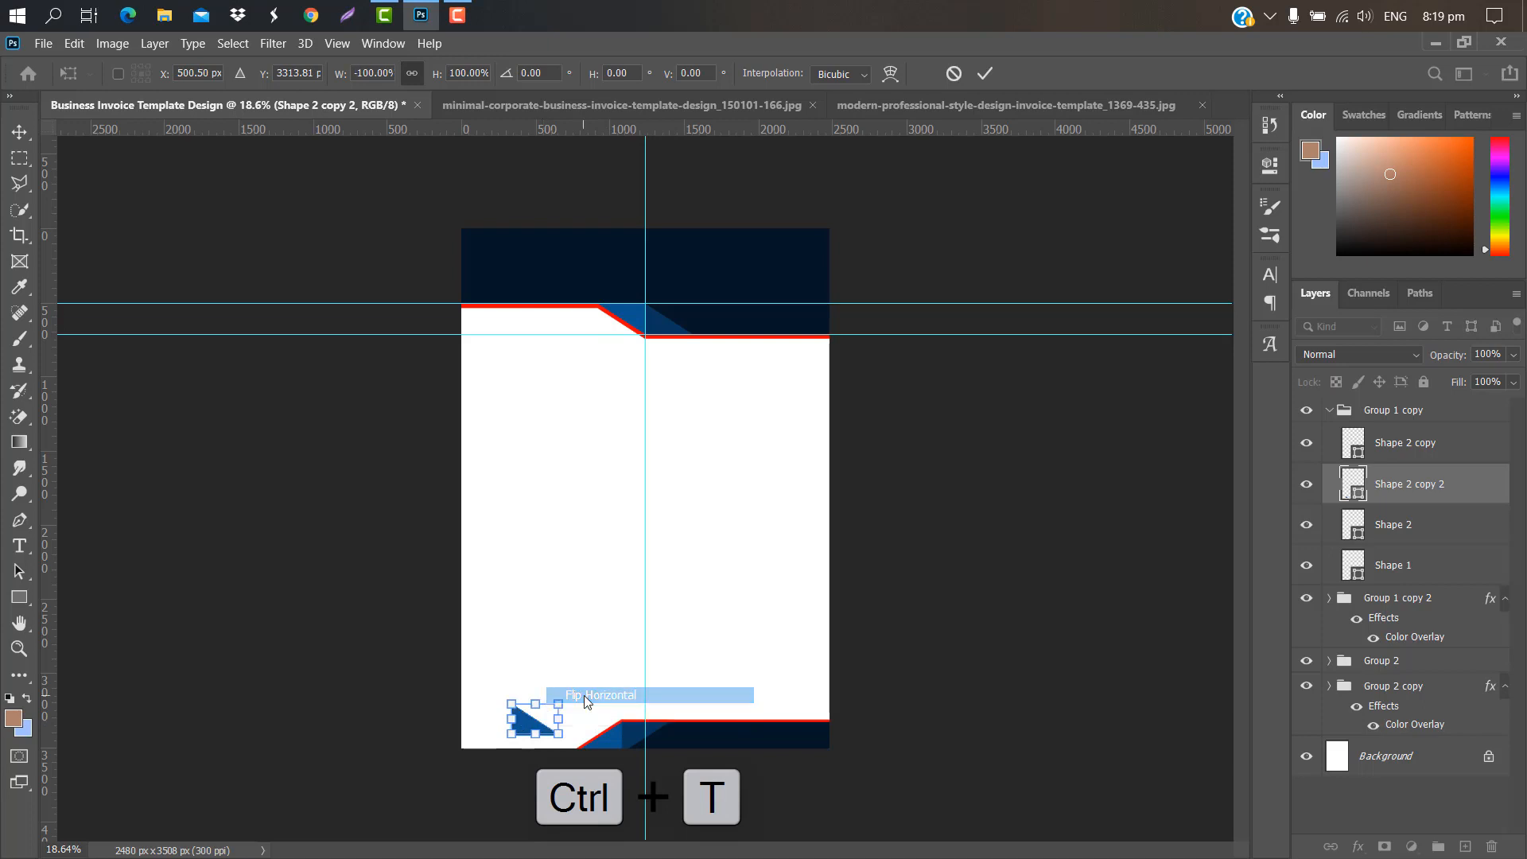
drag(542, 729, 525, 732)
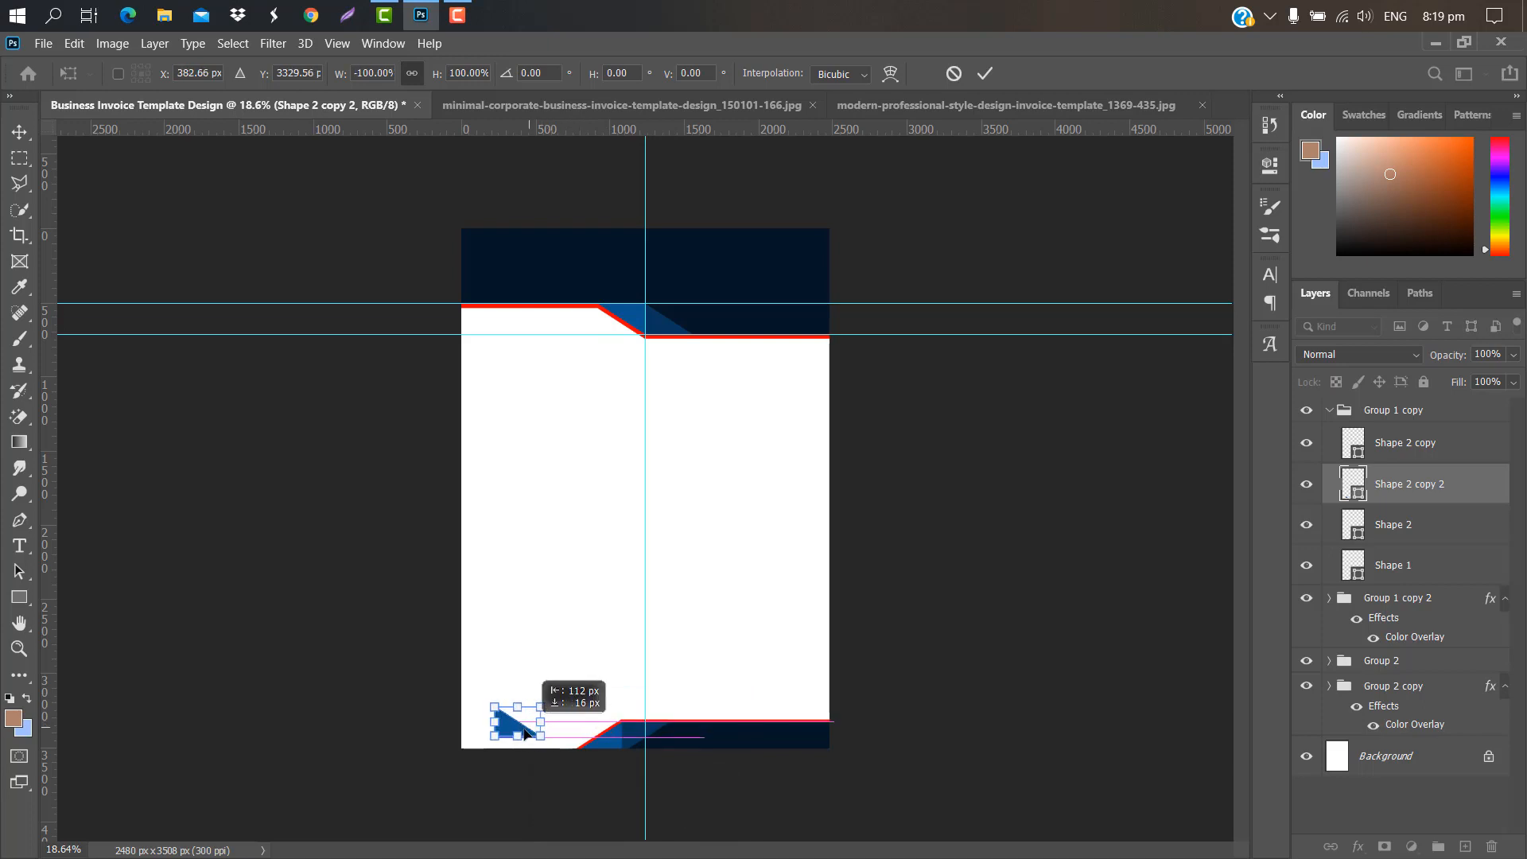
drag(523, 729, 491, 740)
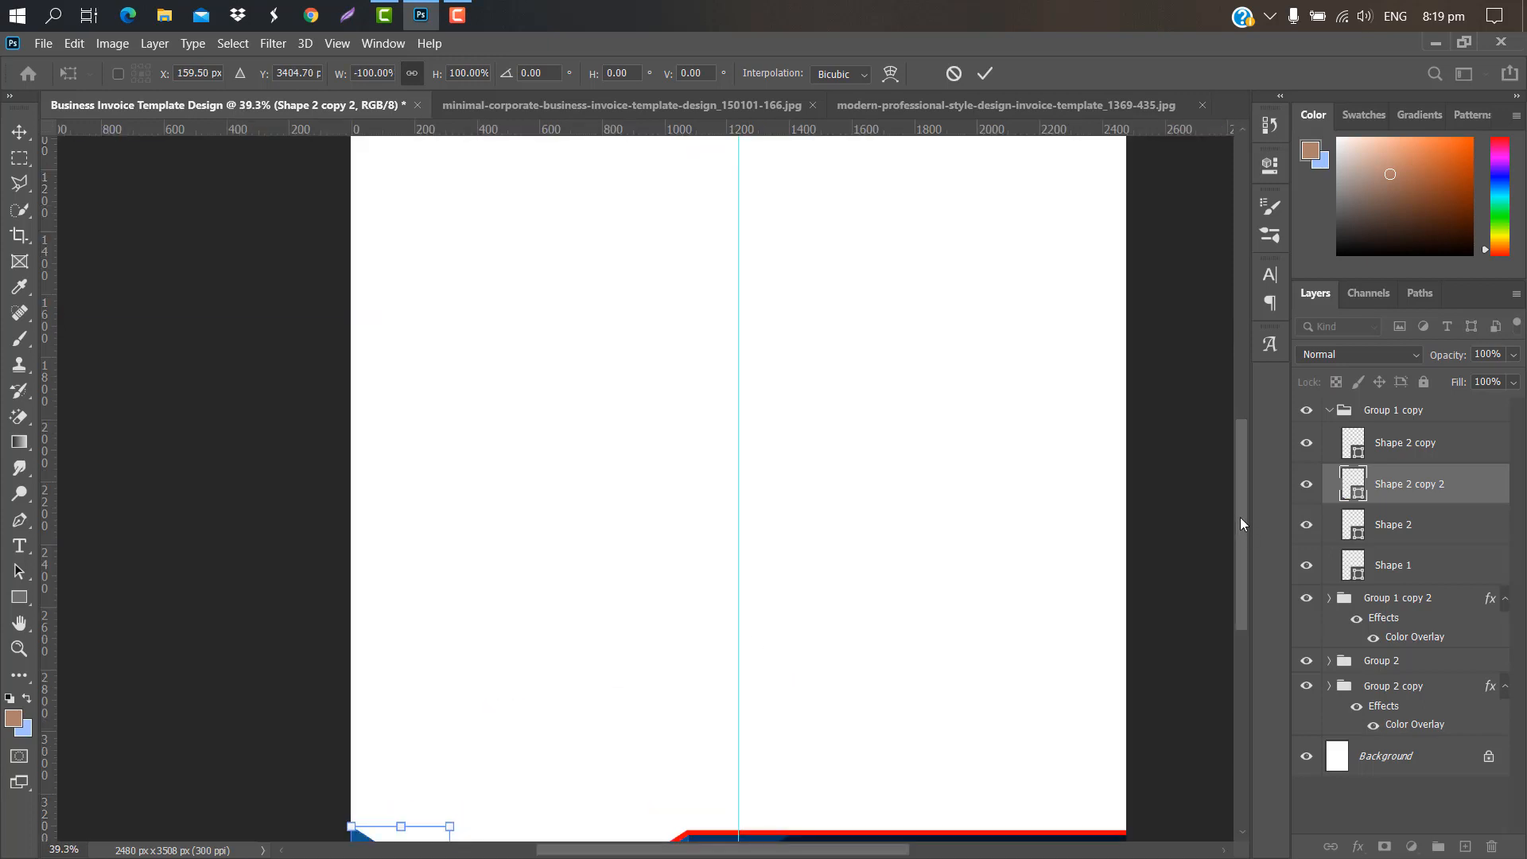
drag(1241, 518, 1239, 552)
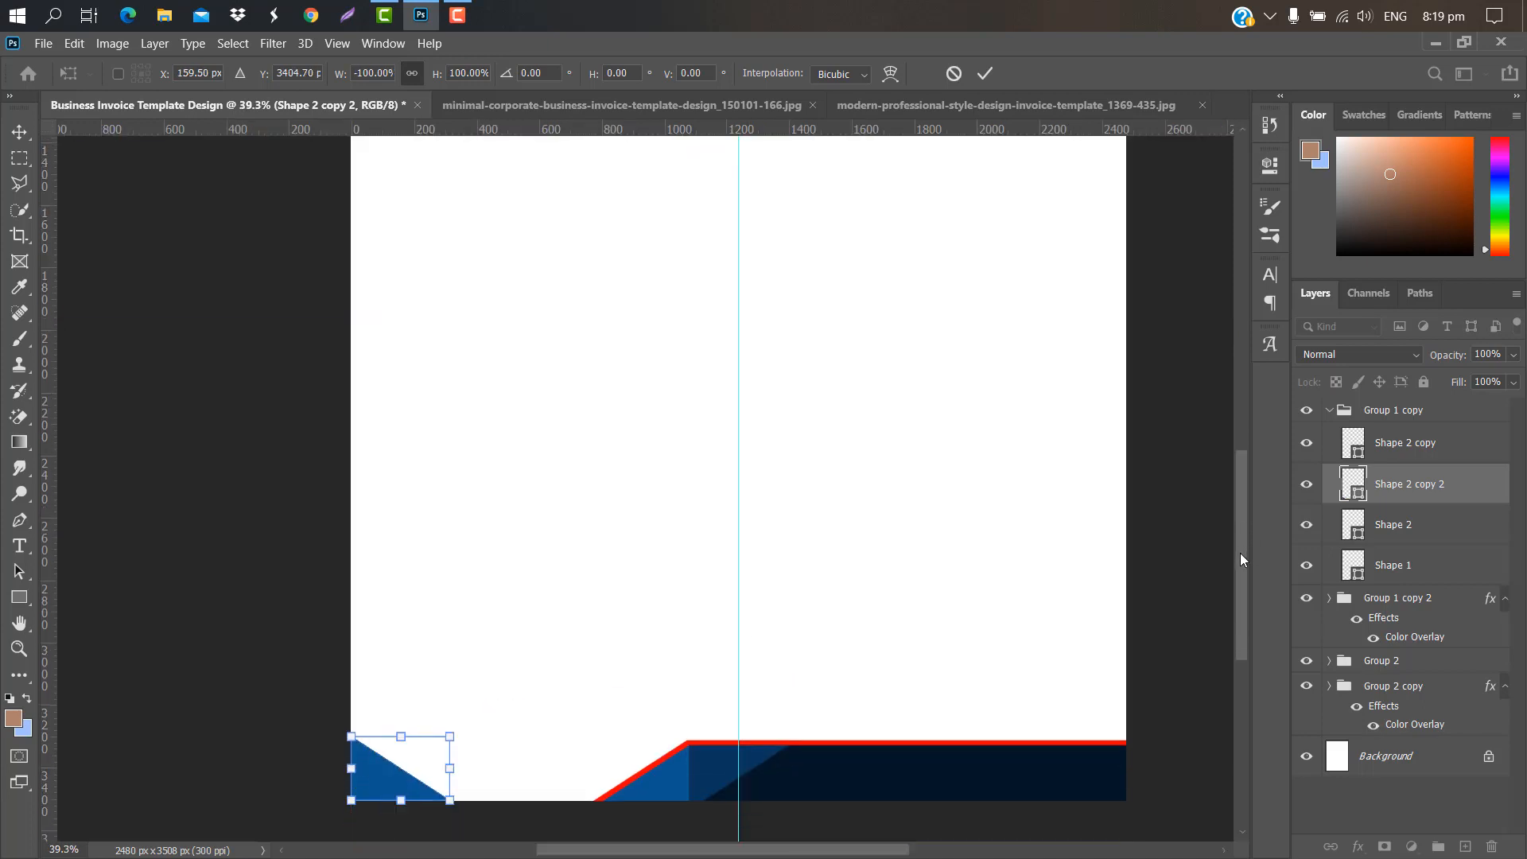
drag(403, 559, 403, 563)
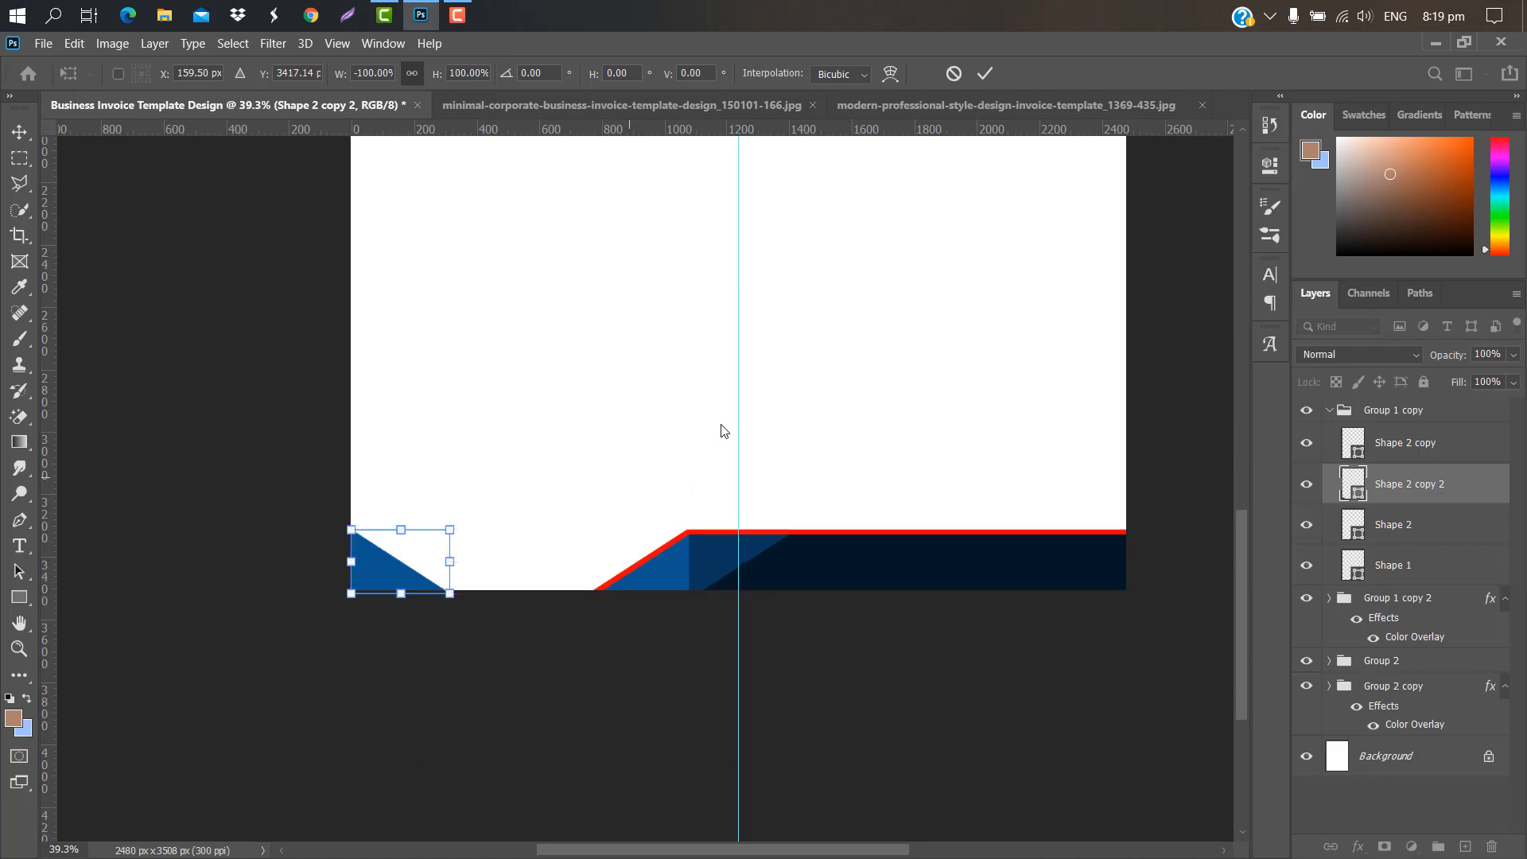
click(986, 74)
Step: Duplicate the corner triangle, move the copy below it, and give it a red Color Overlay
drag(1465, 485, 1469, 845)
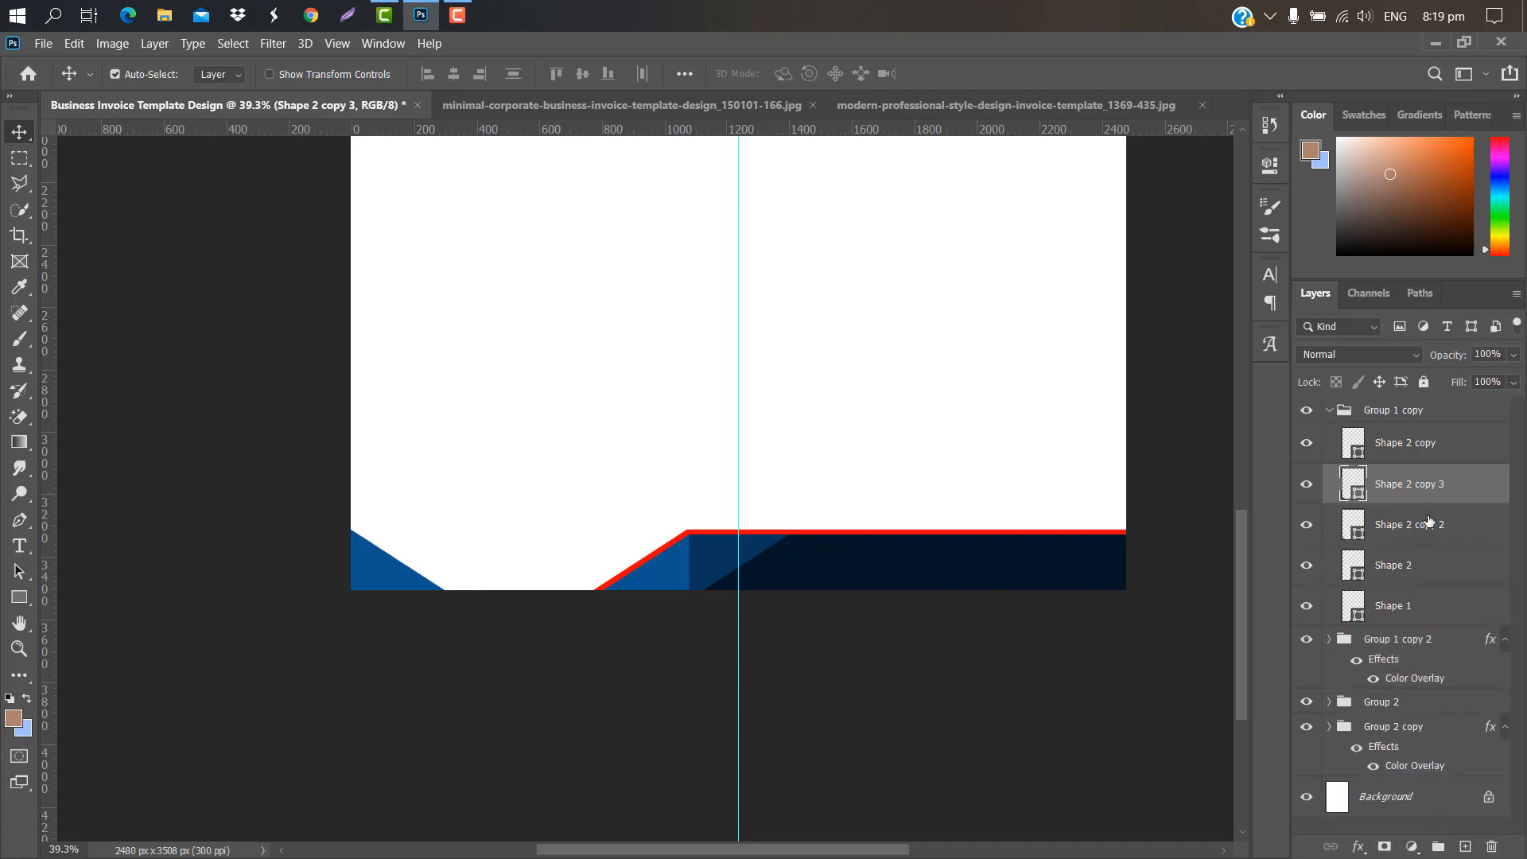
drag(1477, 488, 1473, 541)
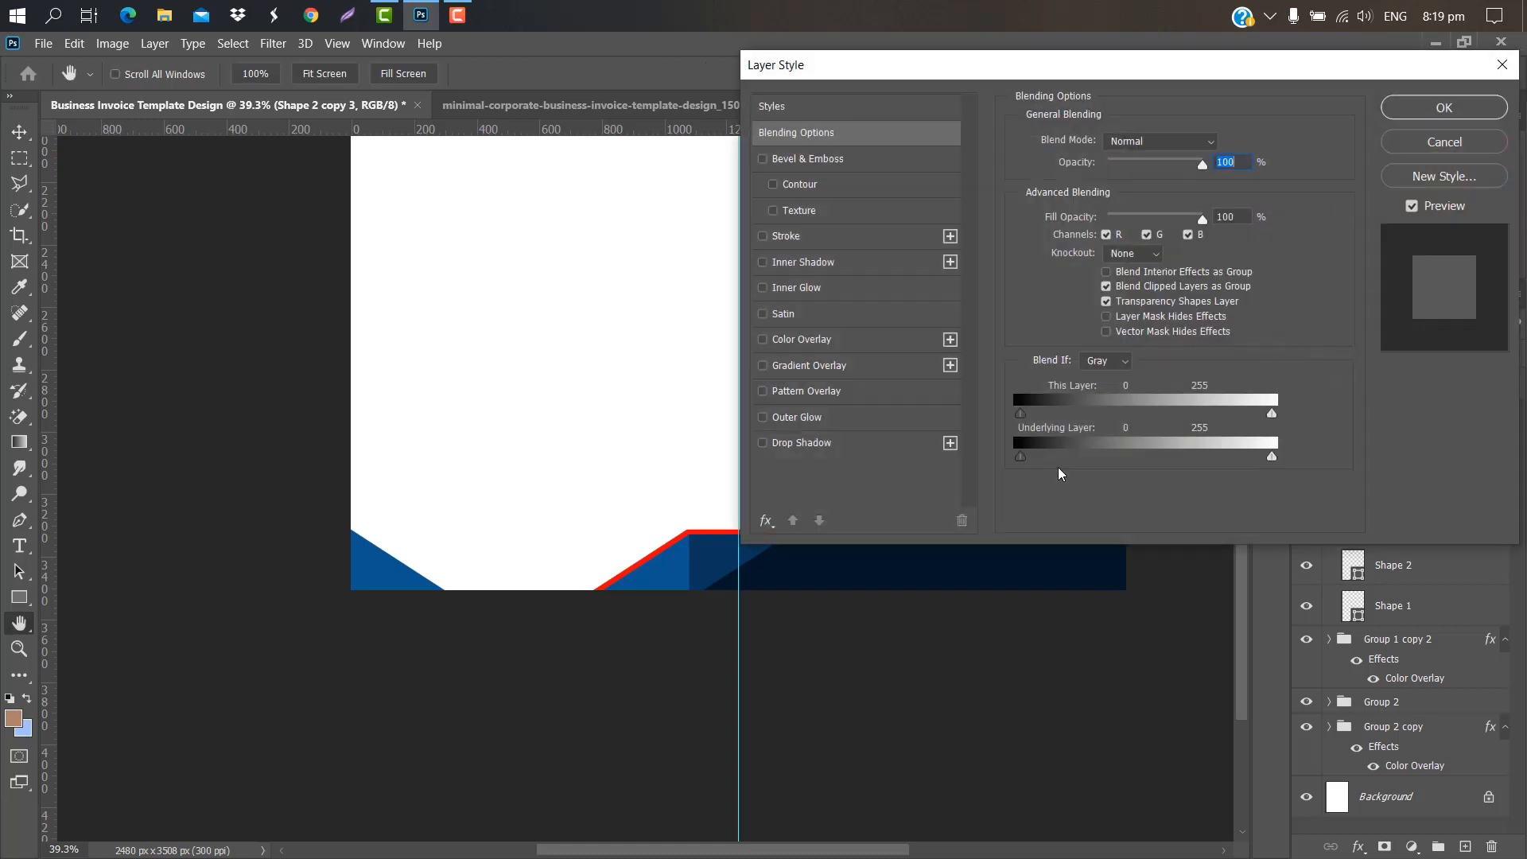
click(847, 340)
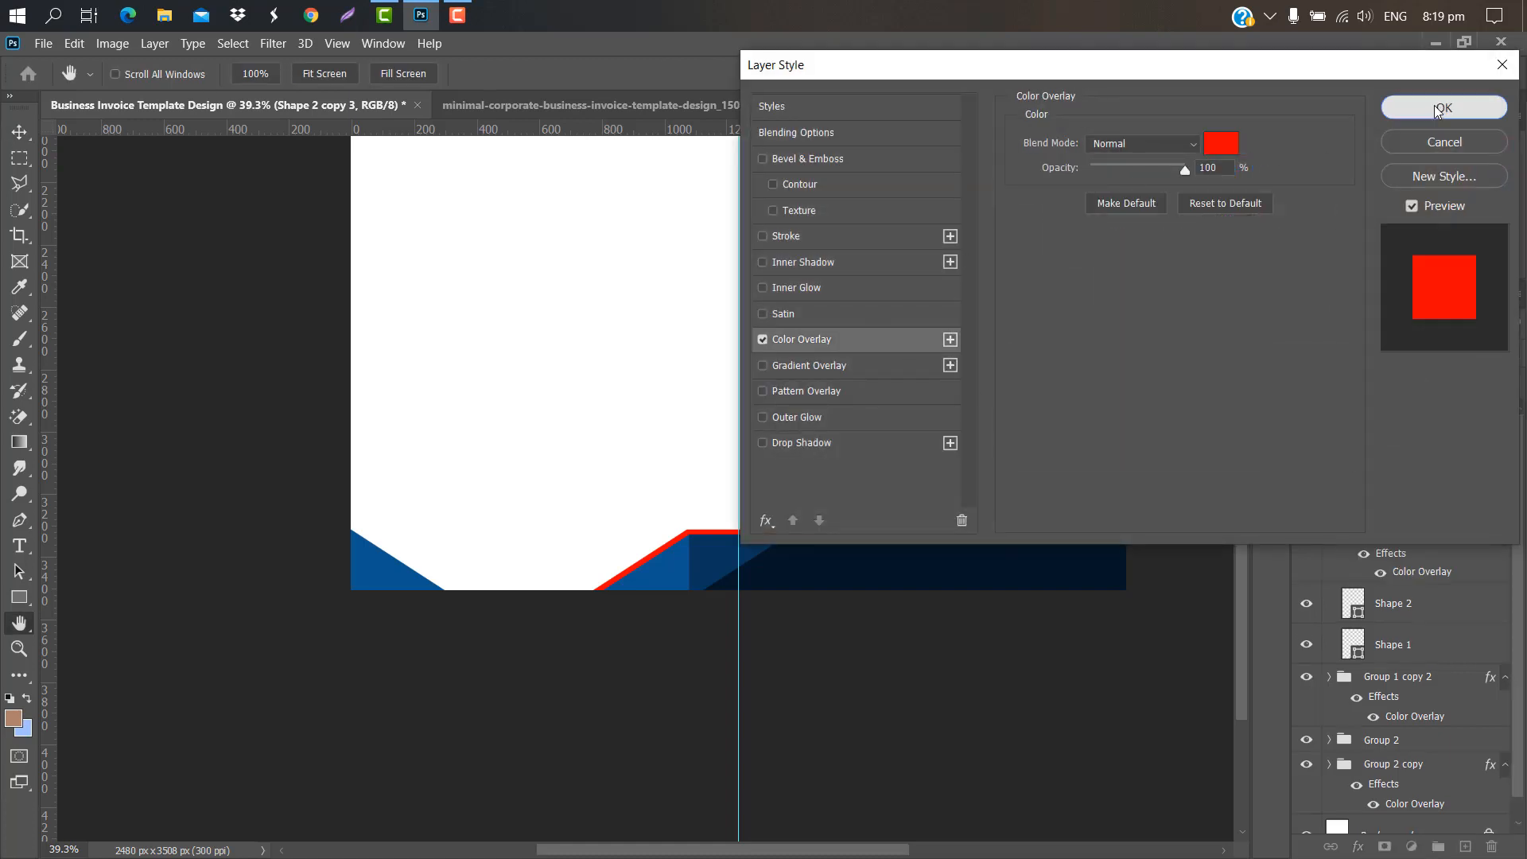
click(1444, 107)
key(ctrl+t)
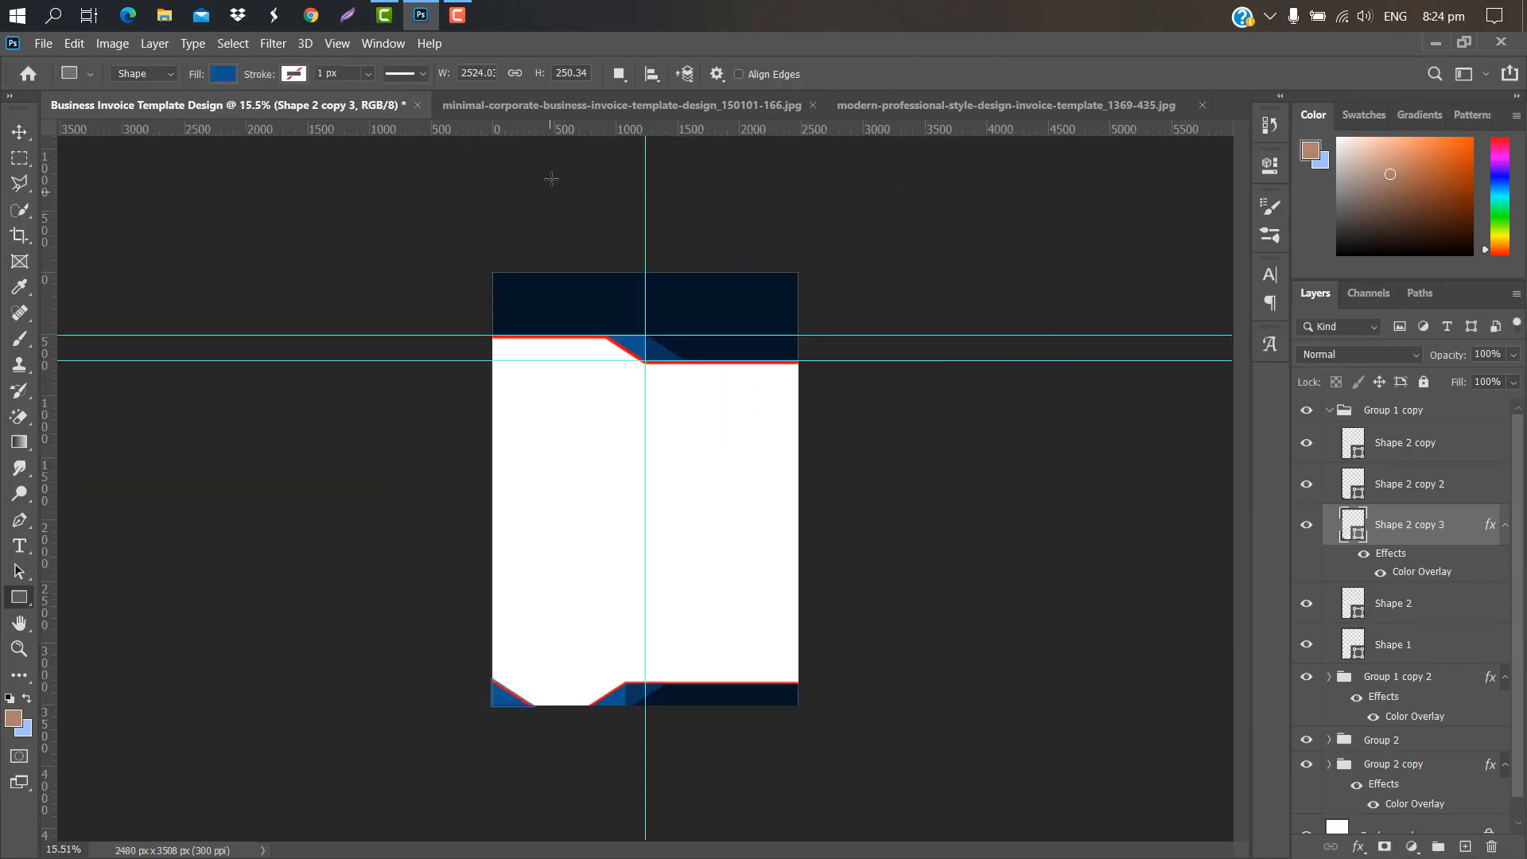
Step: Add horizontal and vertical guides, then draw a 2237 × 181 px blue bar between them
drag(574, 137, 576, 440)
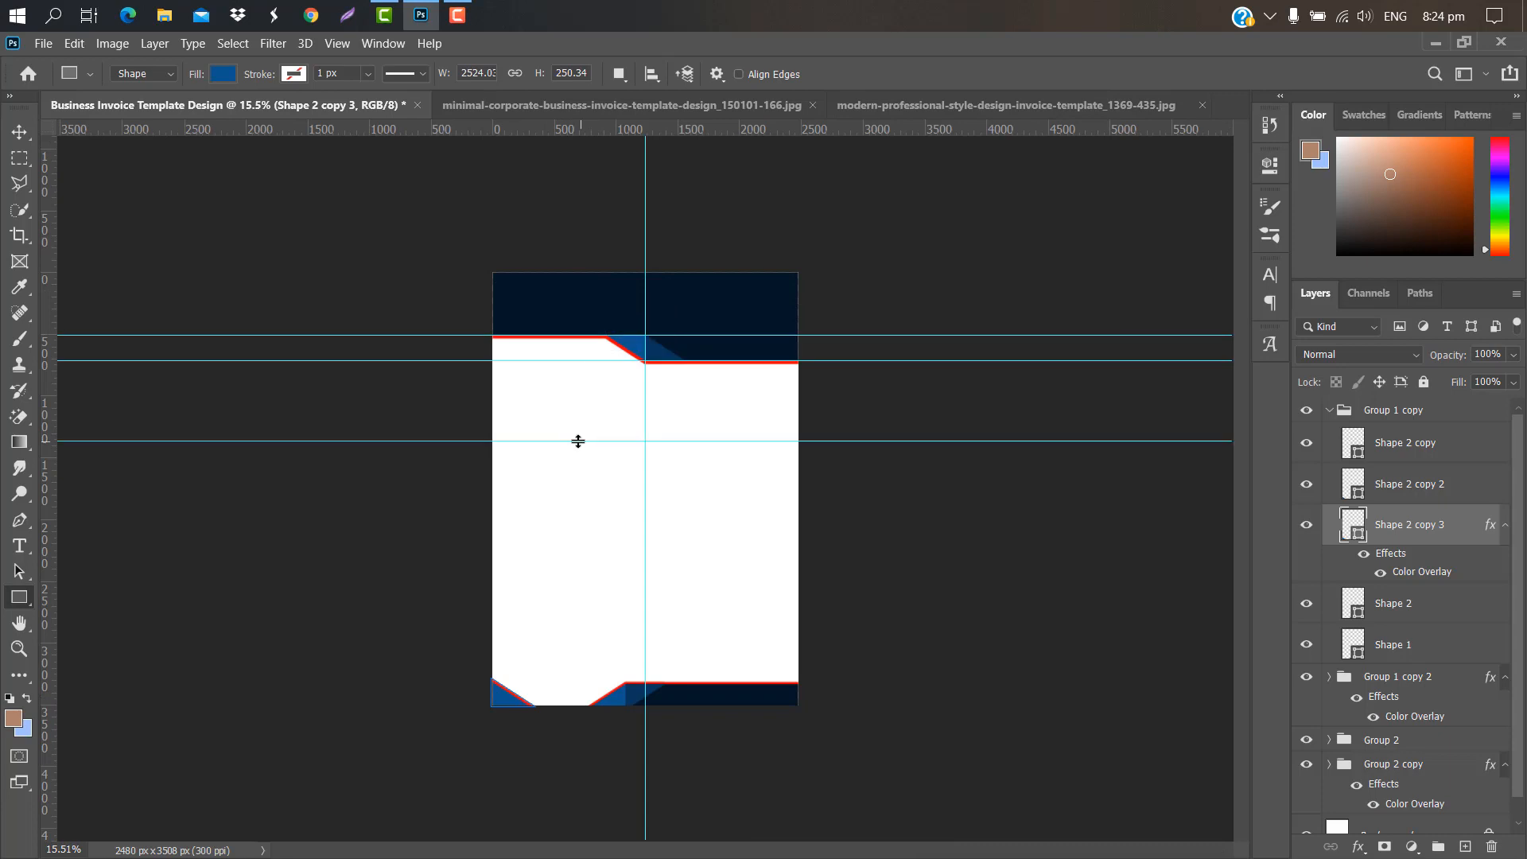
scroll(628, 457, up, 3)
drag(51, 451, 899, 527)
drag(50, 529, 411, 542)
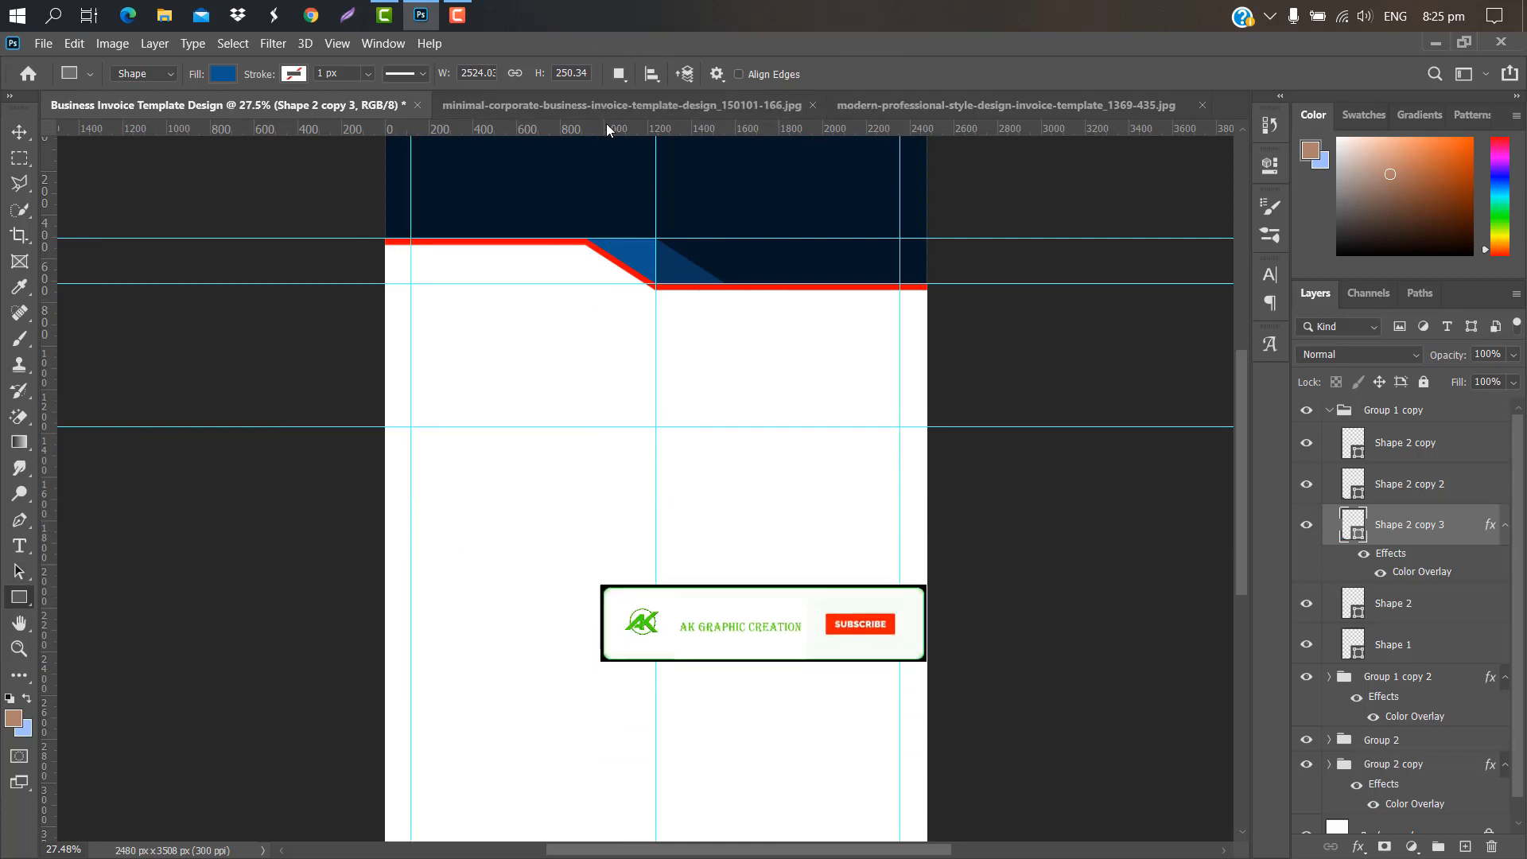
drag(606, 123, 594, 467)
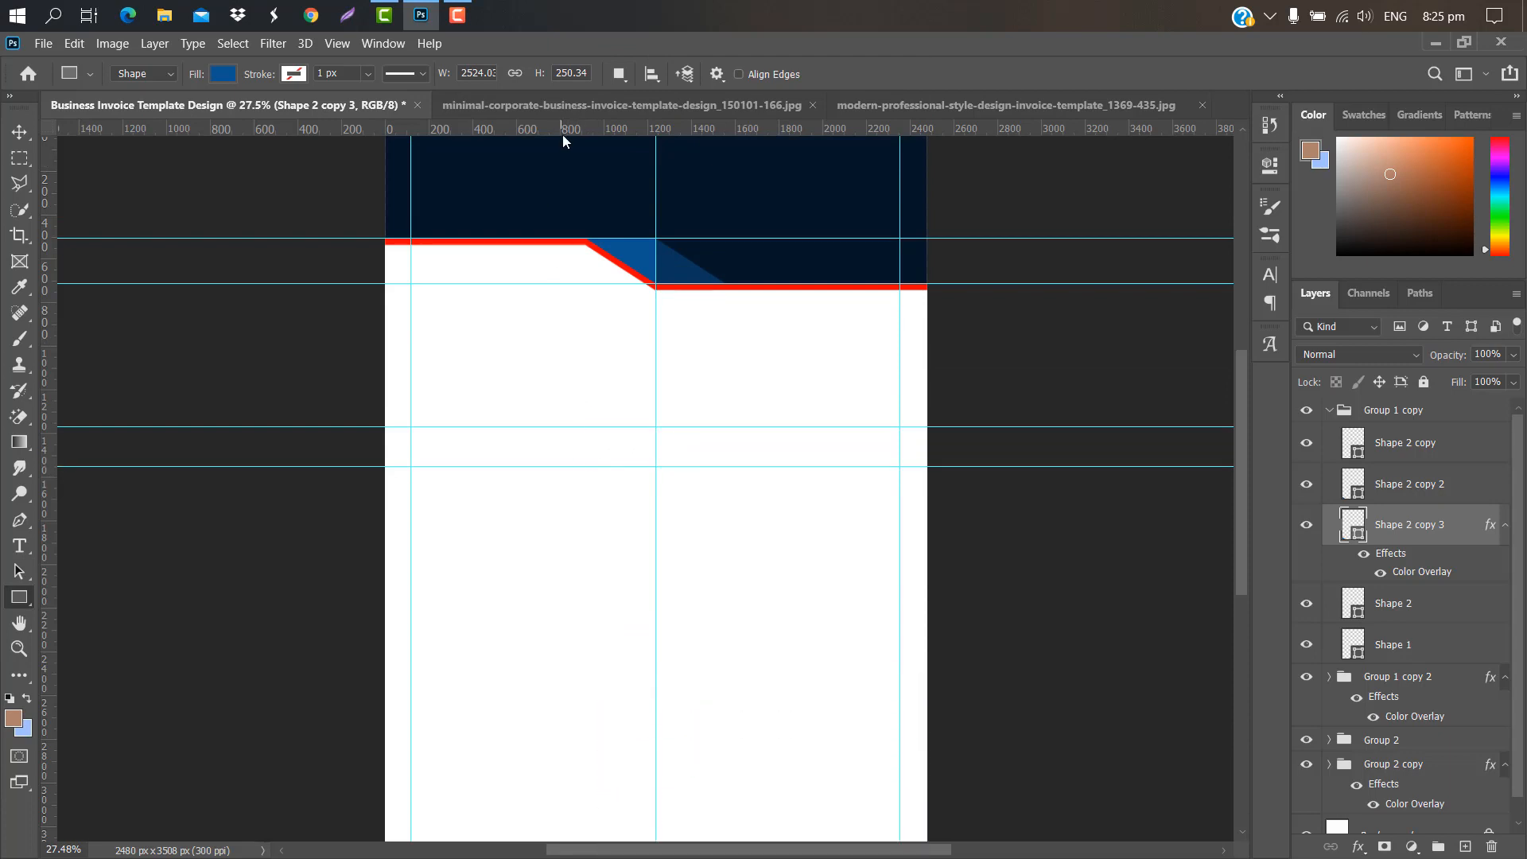
drag(565, 130, 590, 522)
scroll(408, 357, up, 2)
drag(412, 356, 1127, 415)
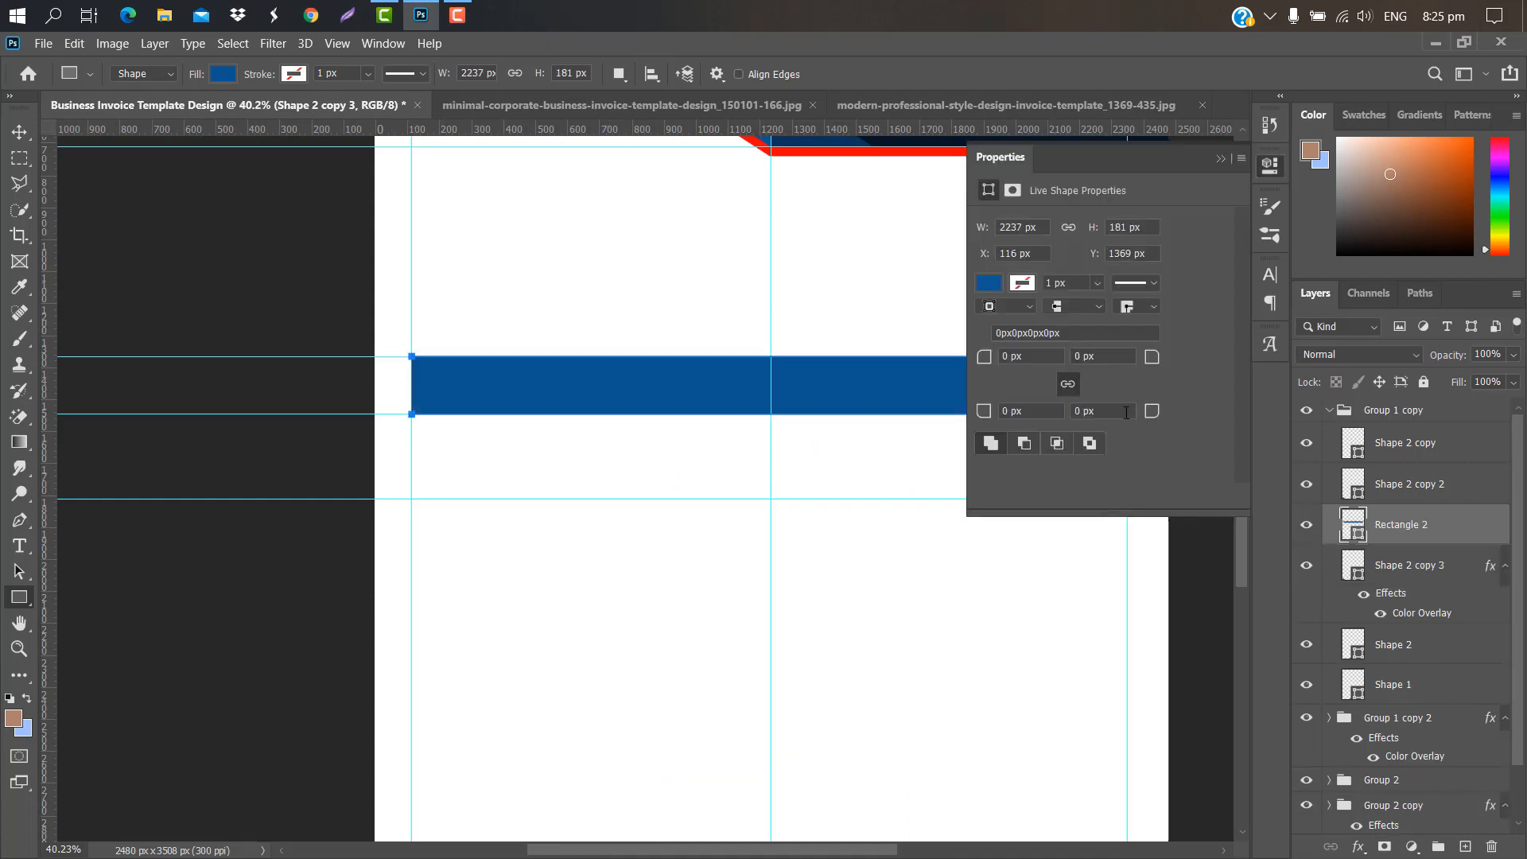
Step: Move the bar to the top of the stack and draw Rectangle 3 below it
click(1221, 159)
drag(1462, 531, 1447, 406)
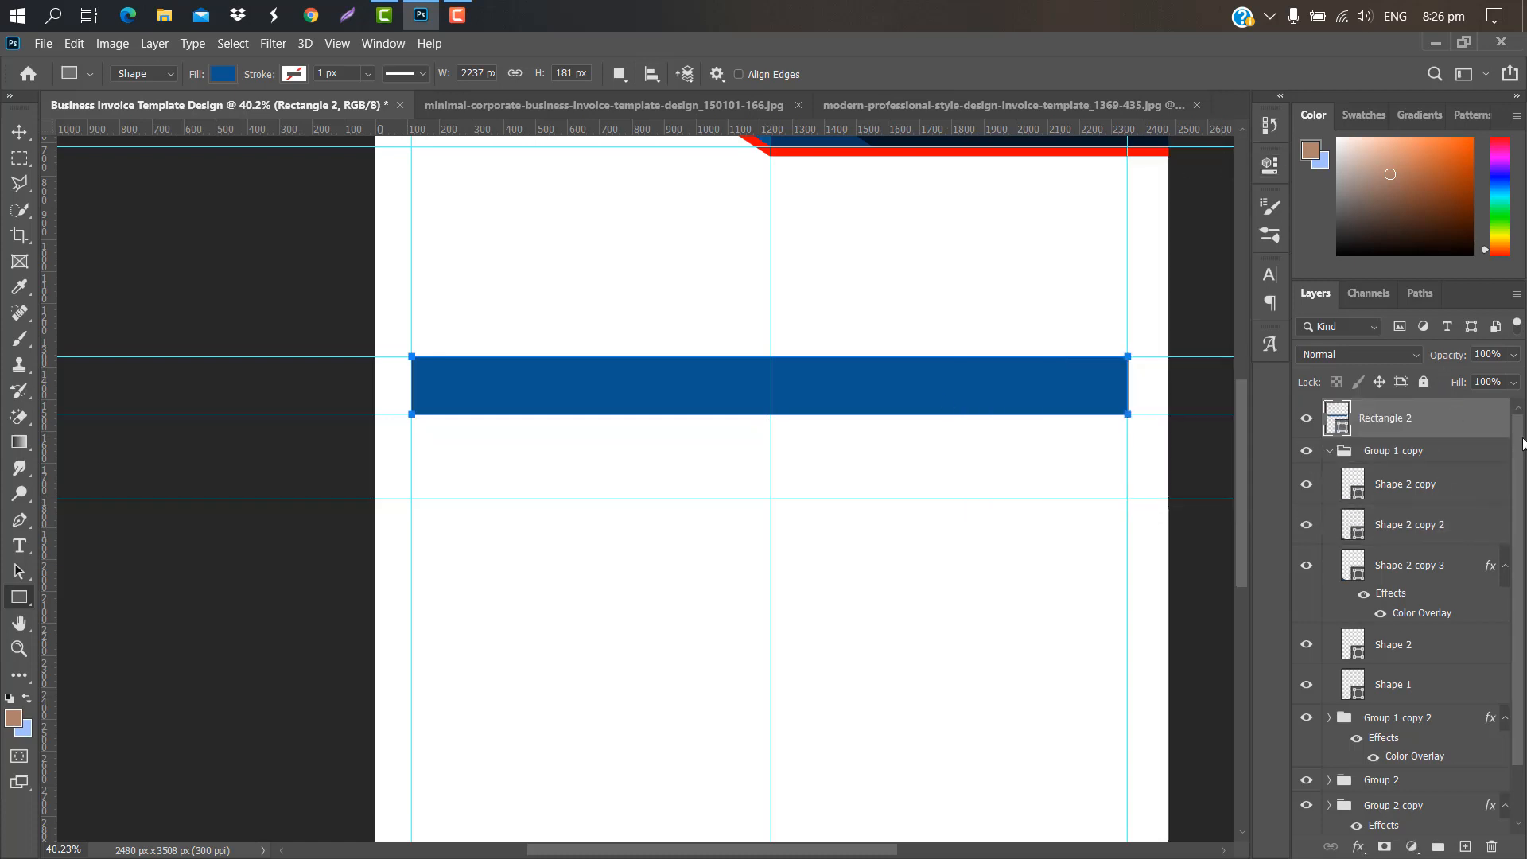
scroll(1519, 444, down, 2)
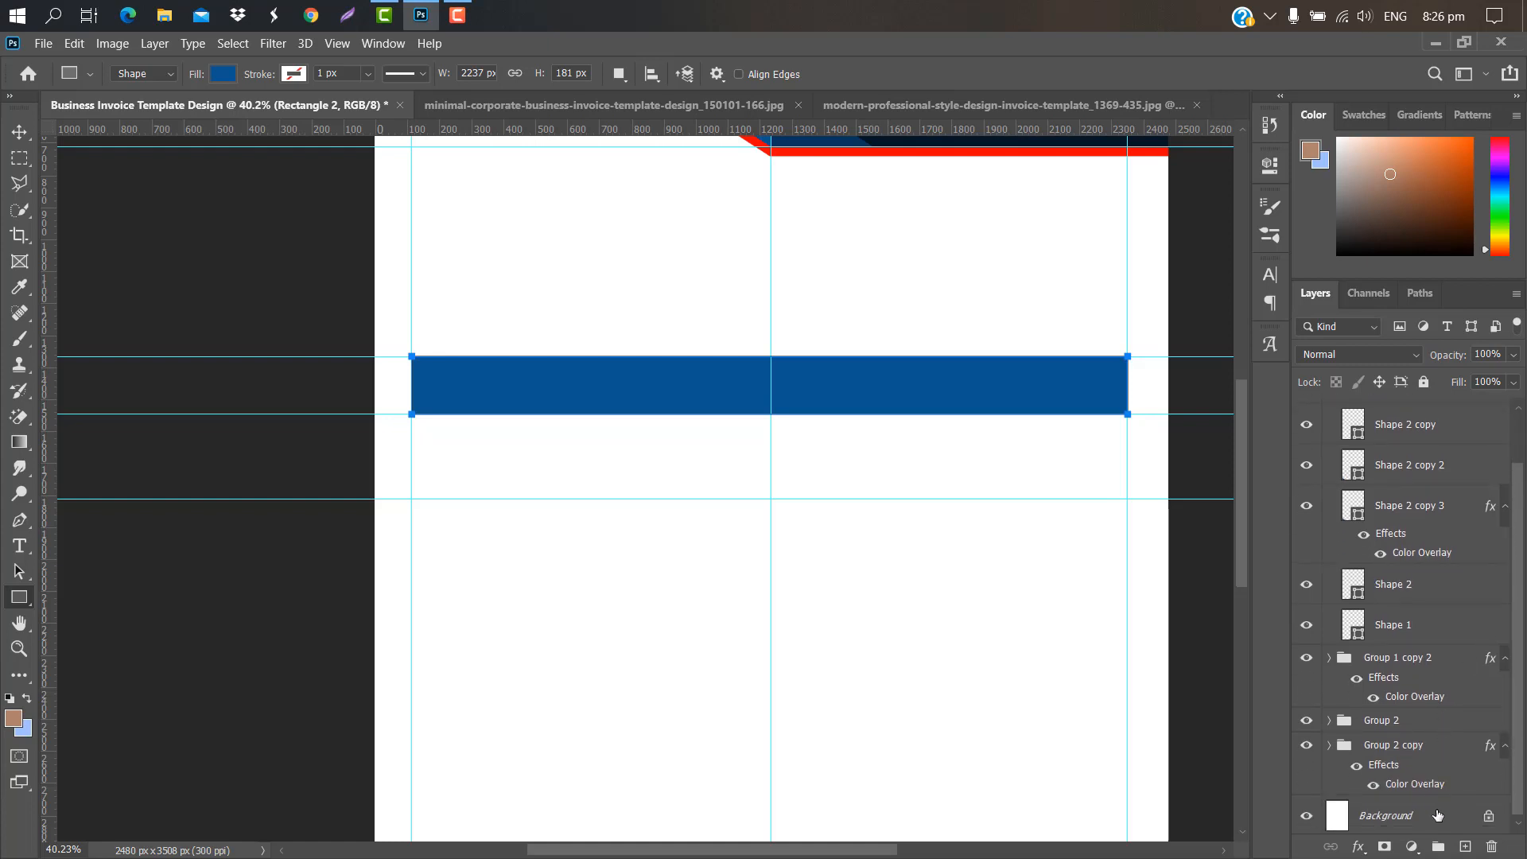
click(1438, 815)
drag(411, 414, 1122, 495)
click(1233, 165)
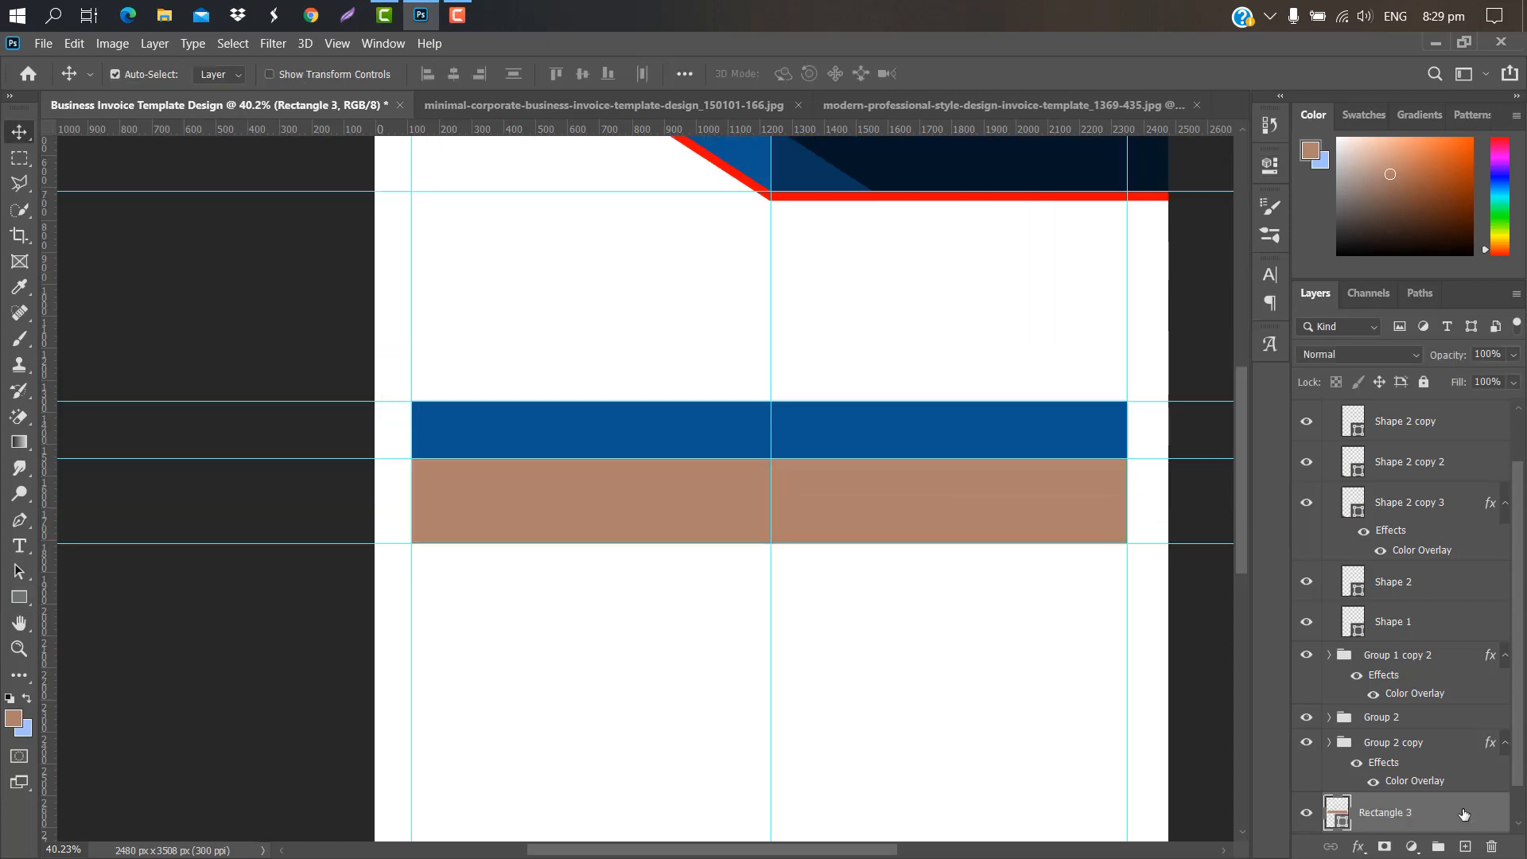
drag(1464, 813, 1415, 434)
Step: Recolour the Rectangle 2 bar to the header navy #051626
key(ctrl+0)
click(1426, 424)
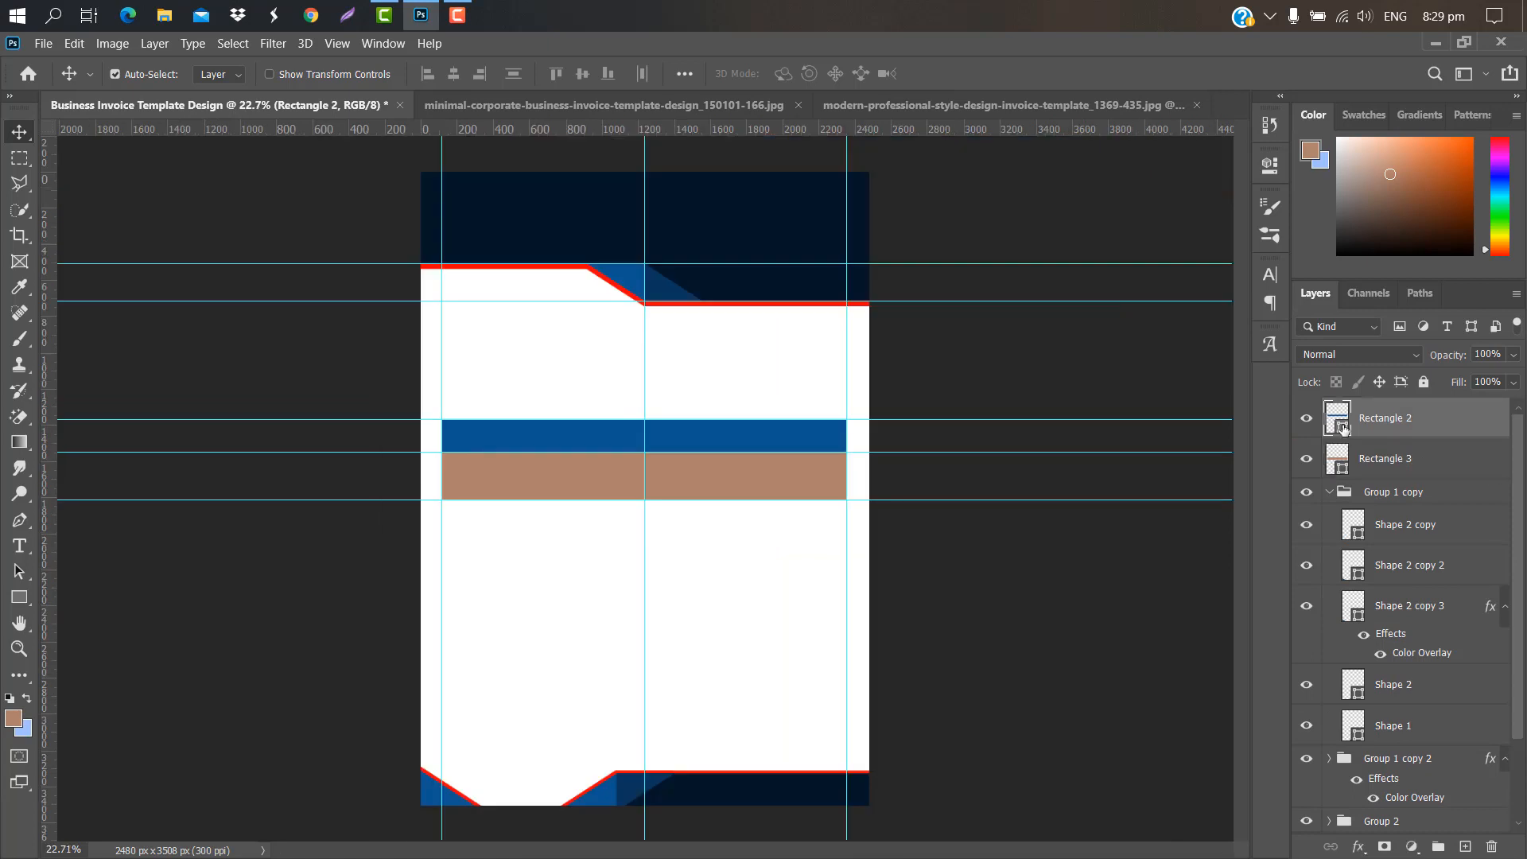
double_click(1343, 430)
click(730, 225)
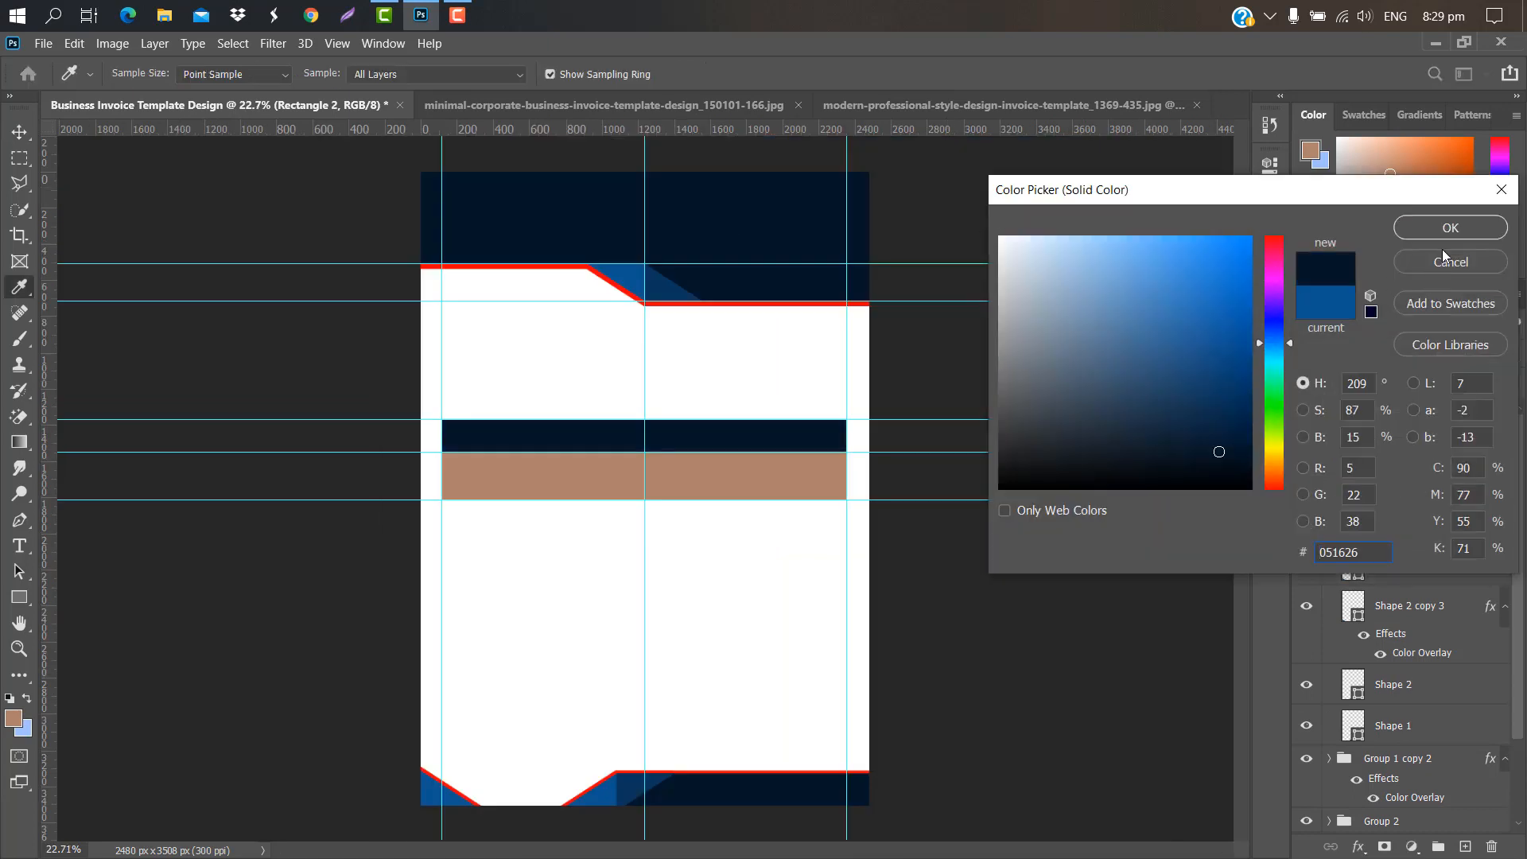
click(1451, 229)
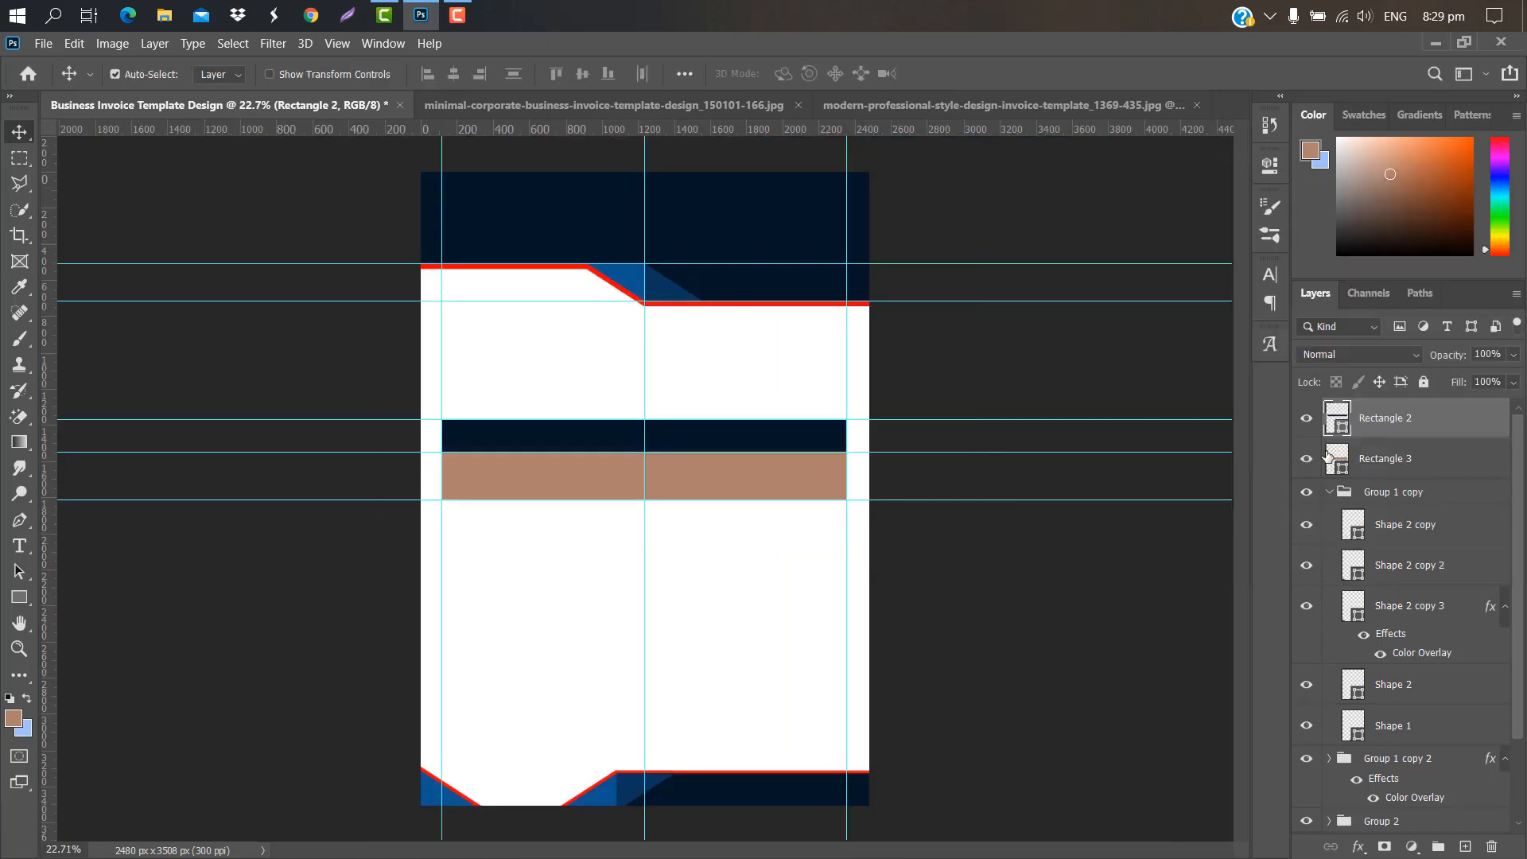
Step: Recolour Rectangle 3 to light grey #d8dcdf
click(1400, 469)
double_click(1343, 469)
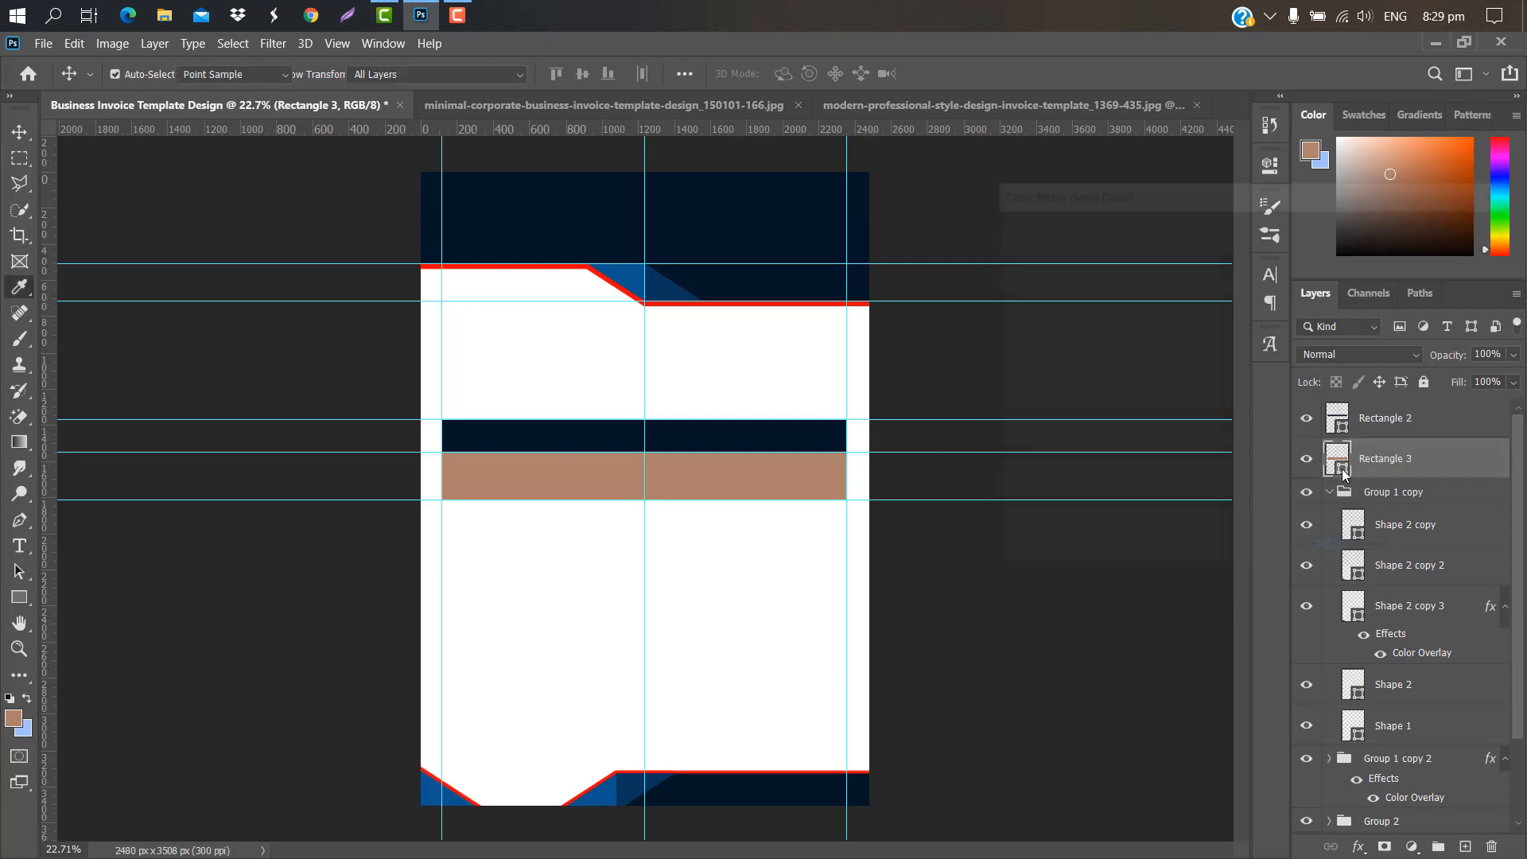
text(e2e5e7)
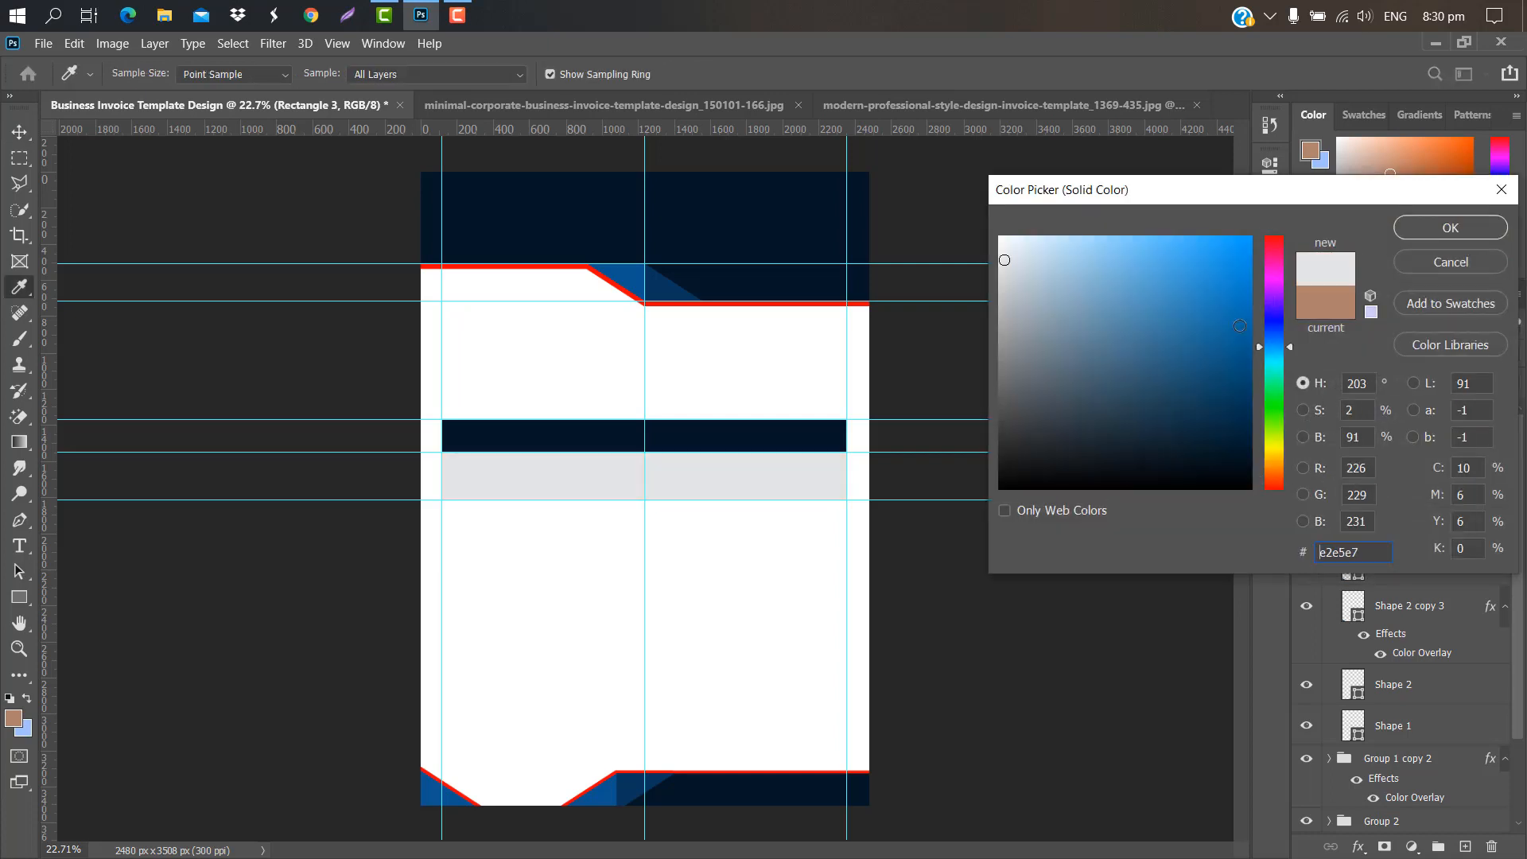
drag(1023, 263, 1021, 276)
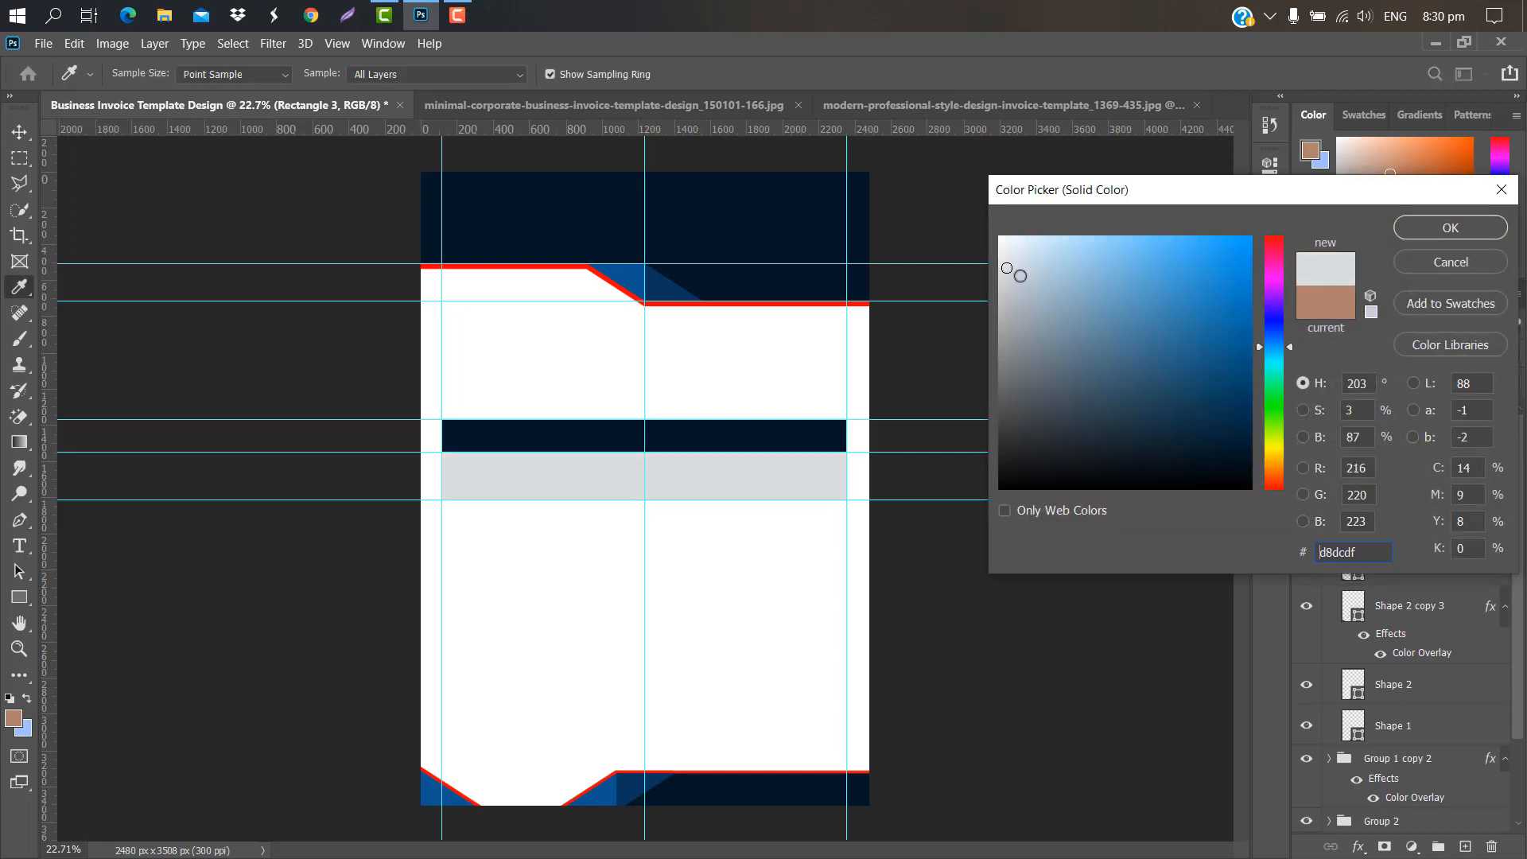
click(1446, 236)
Step: Duplicate the grey band and move the copy down beneath the first
drag(1426, 459, 1469, 849)
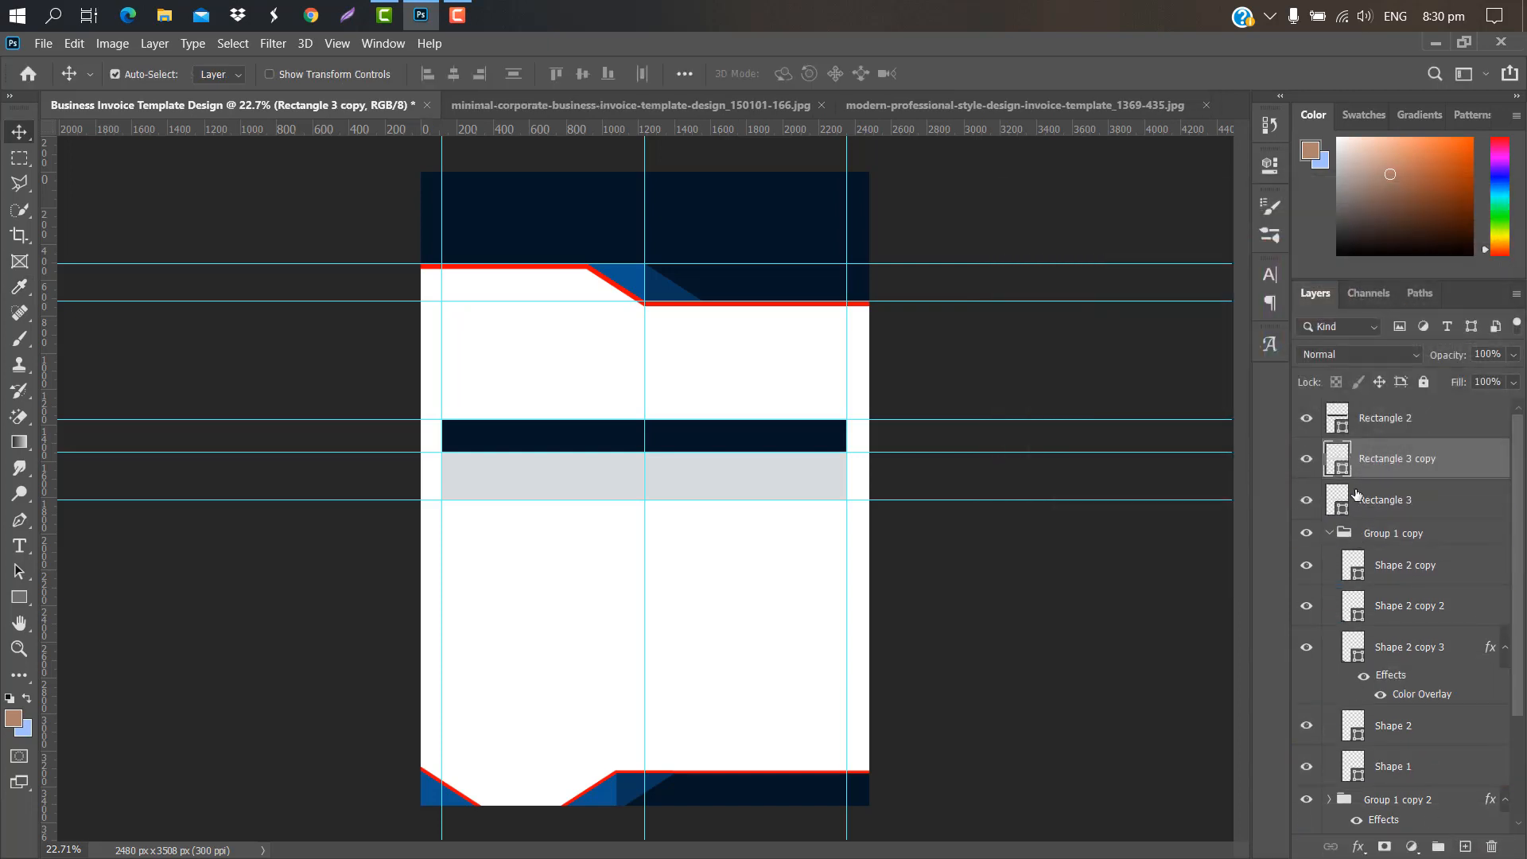
drag(1459, 457, 1456, 510)
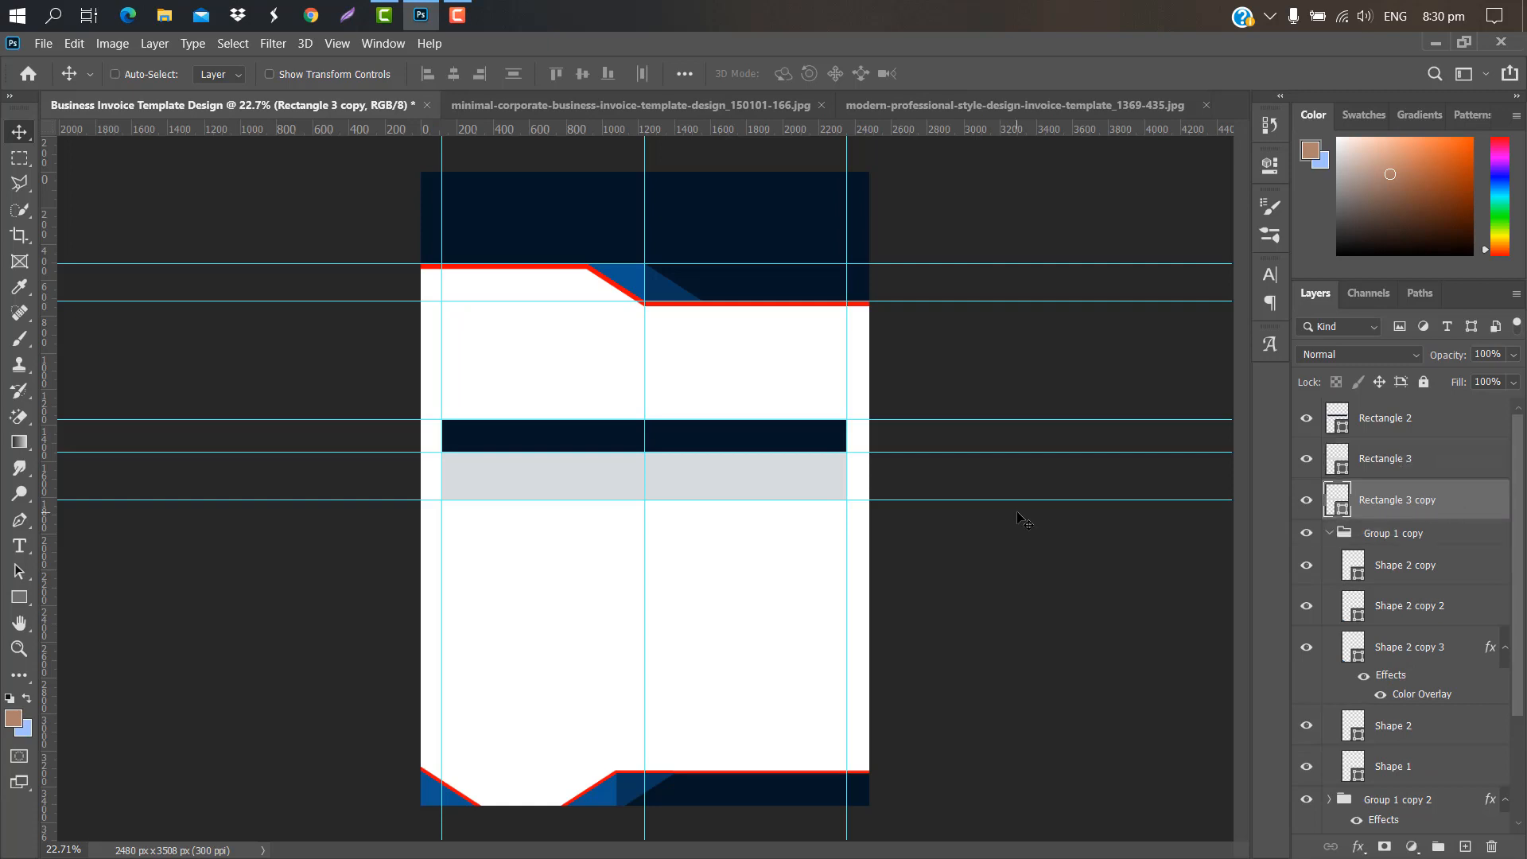
key(ctrl+t)
drag(721, 485, 721, 538)
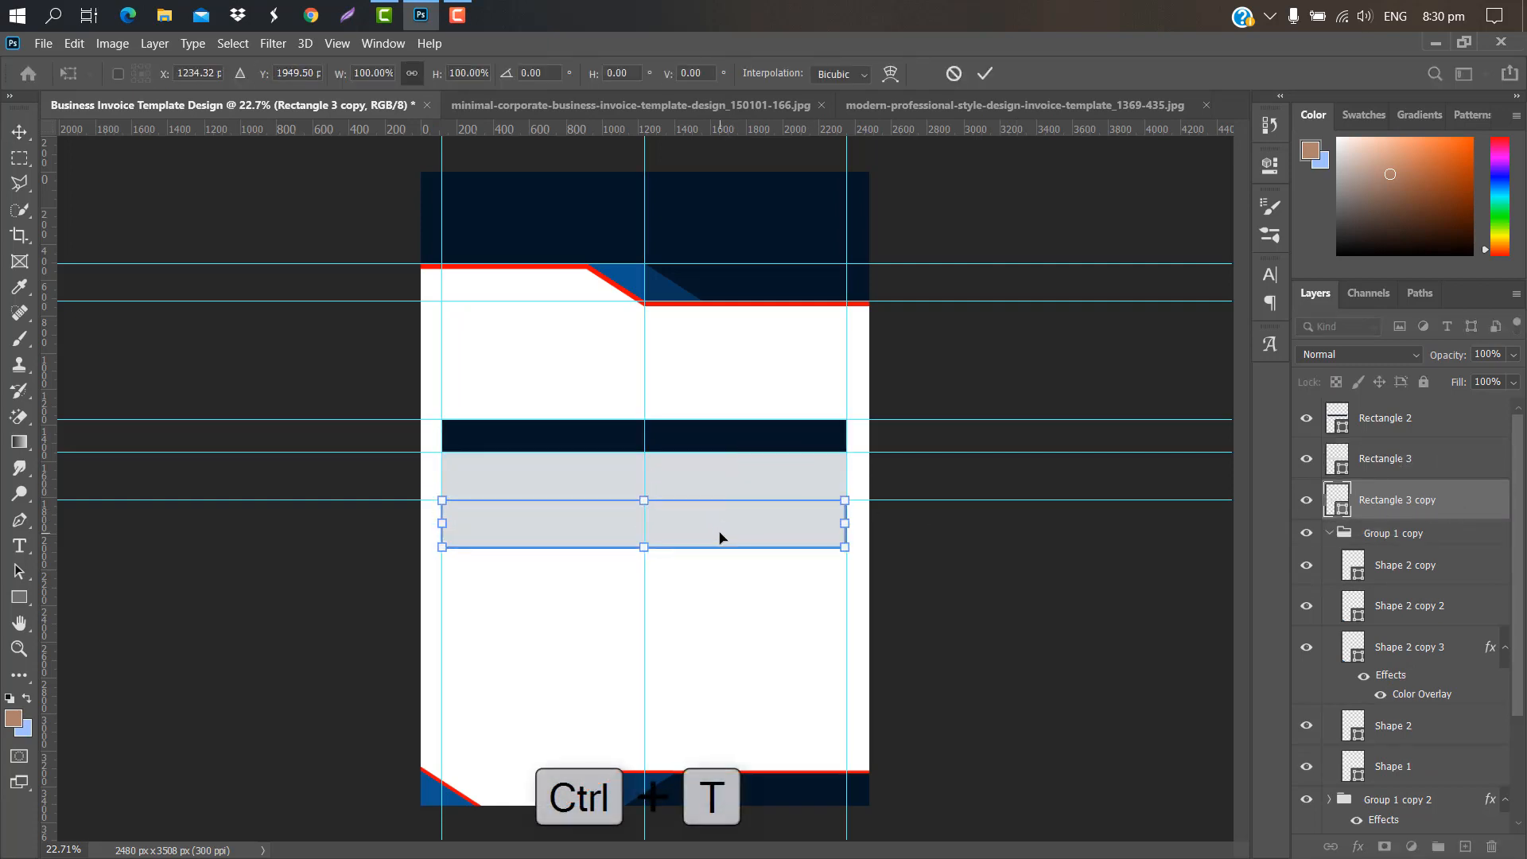
click(985, 73)
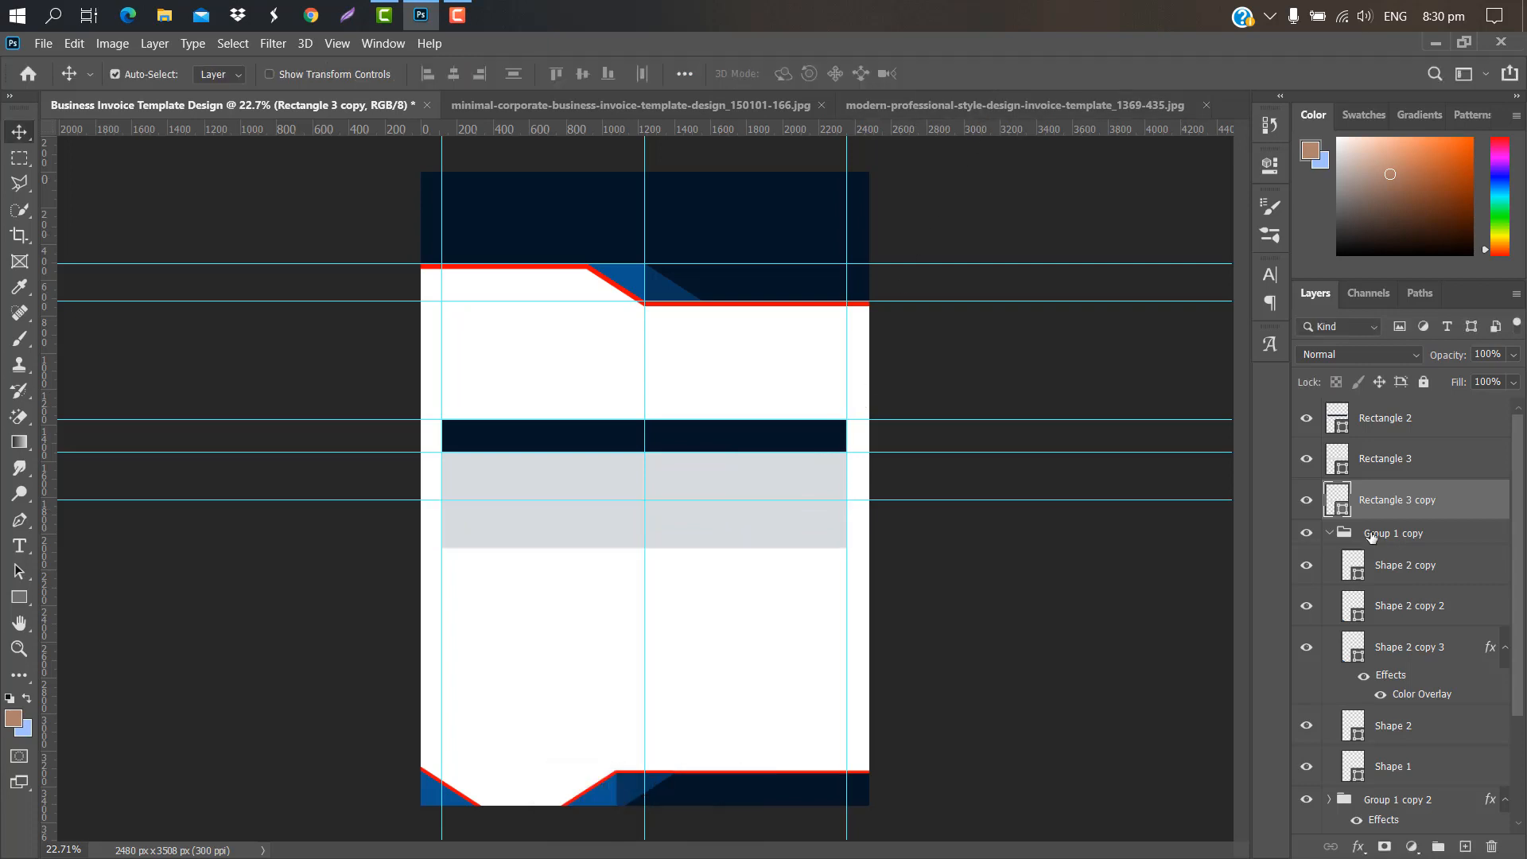
Step: Tint the lower band pale blue-grey #e6eef4 and group both bands
double_click(1341, 511)
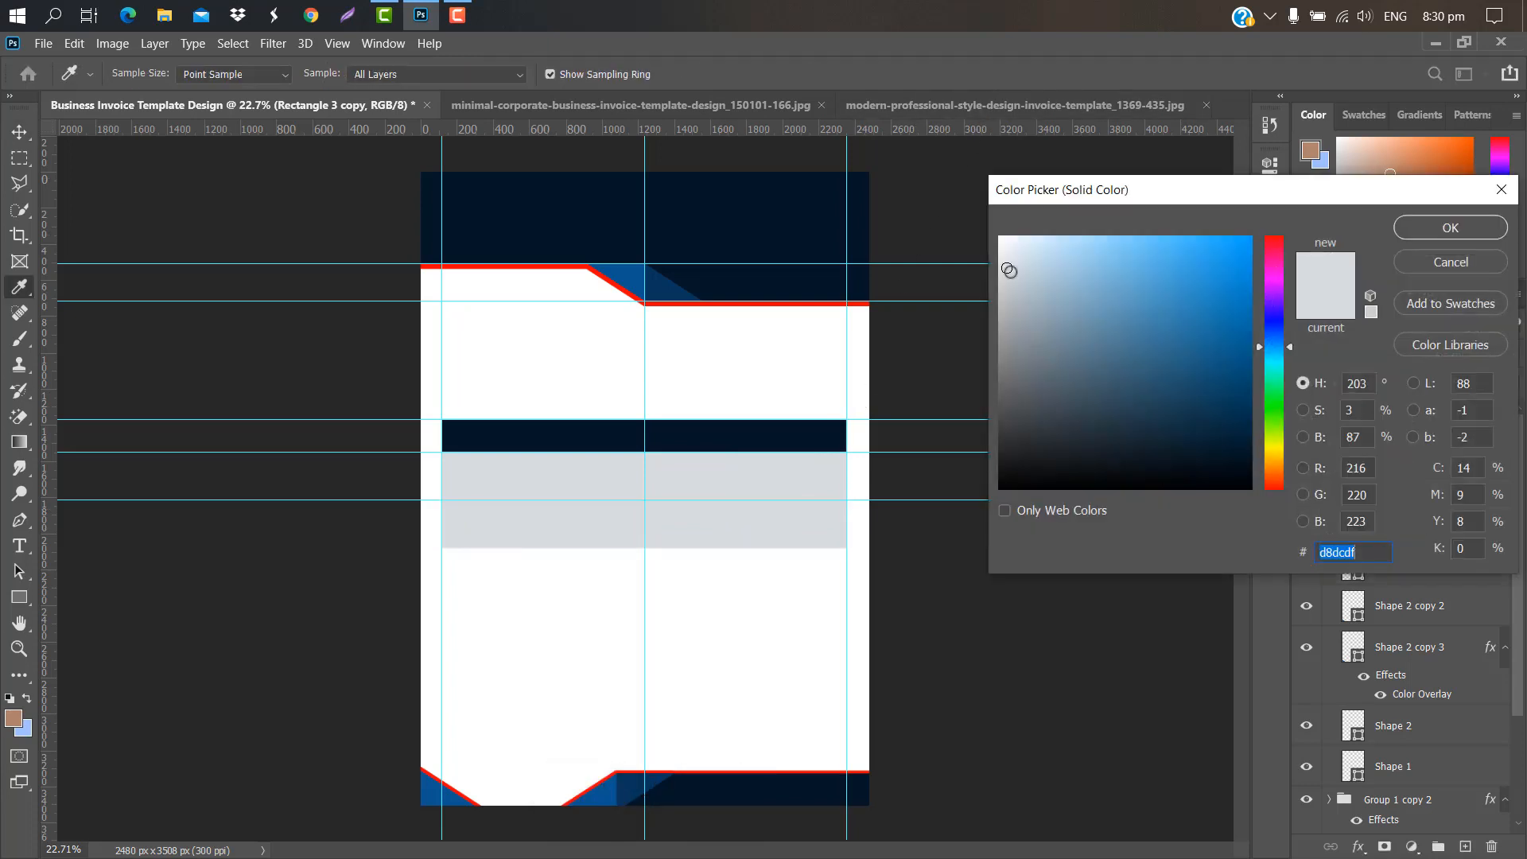
drag(1009, 271, 1015, 247)
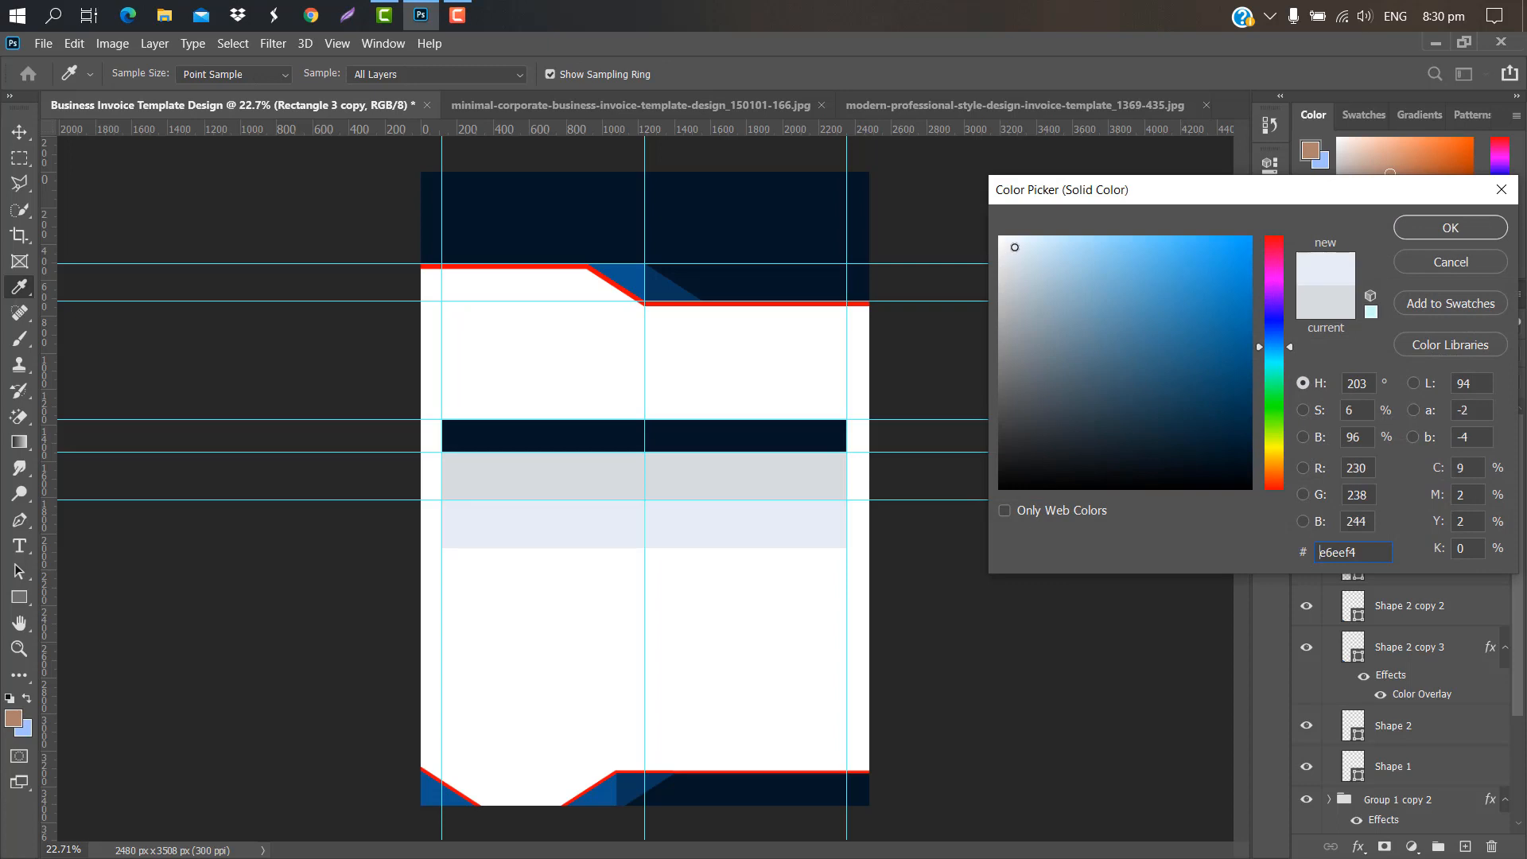
click(1450, 229)
shift+click(1435, 466)
drag(1446, 491, 1442, 846)
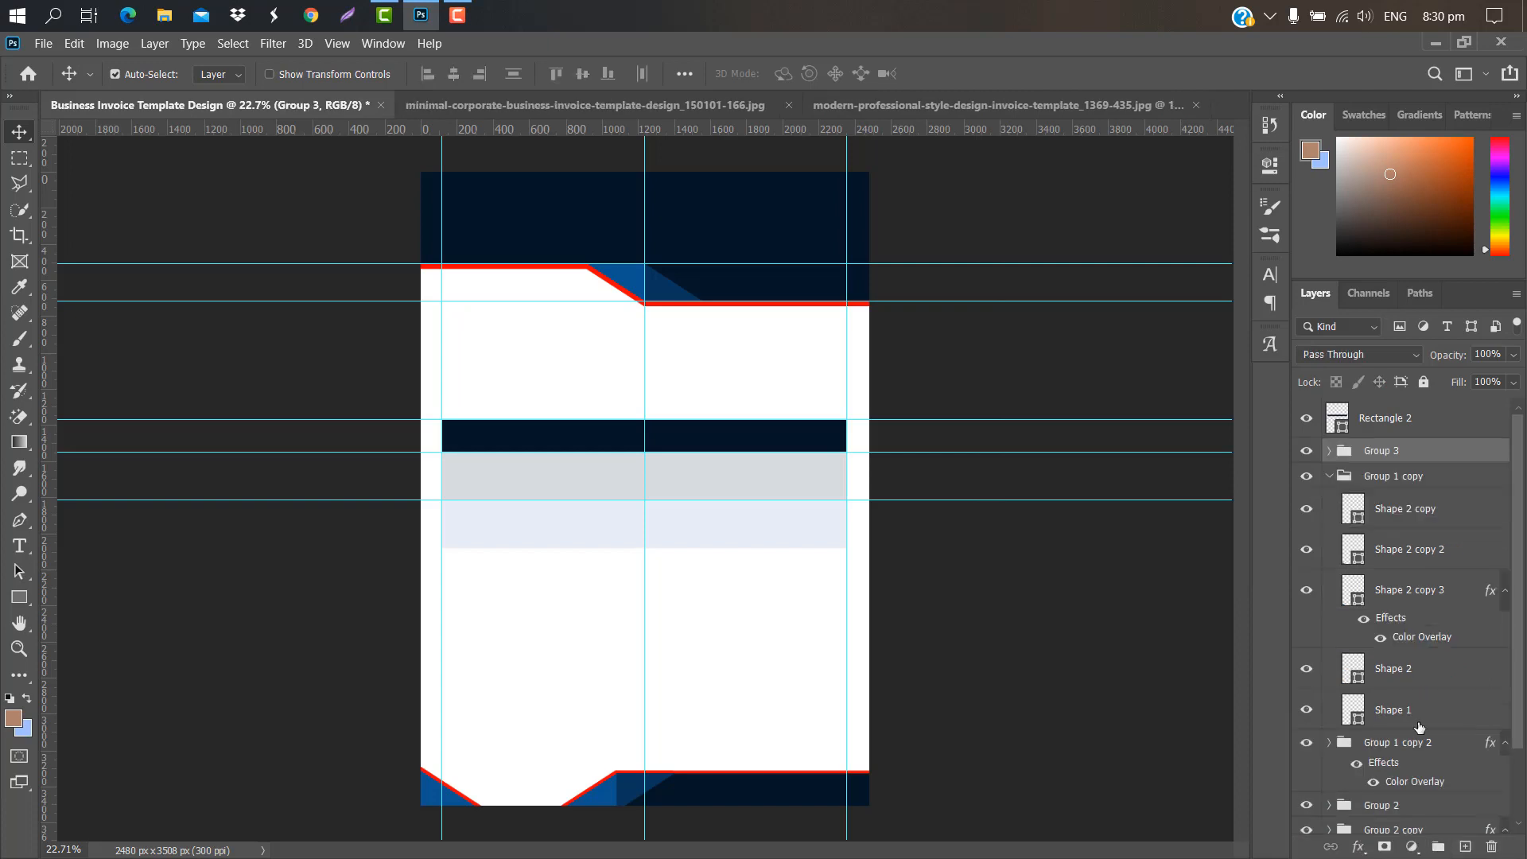
Step: Duplicate Group 3 and move the copied pale bands down 534 px below the others
drag(1449, 460, 1469, 846)
key(ctrl+t)
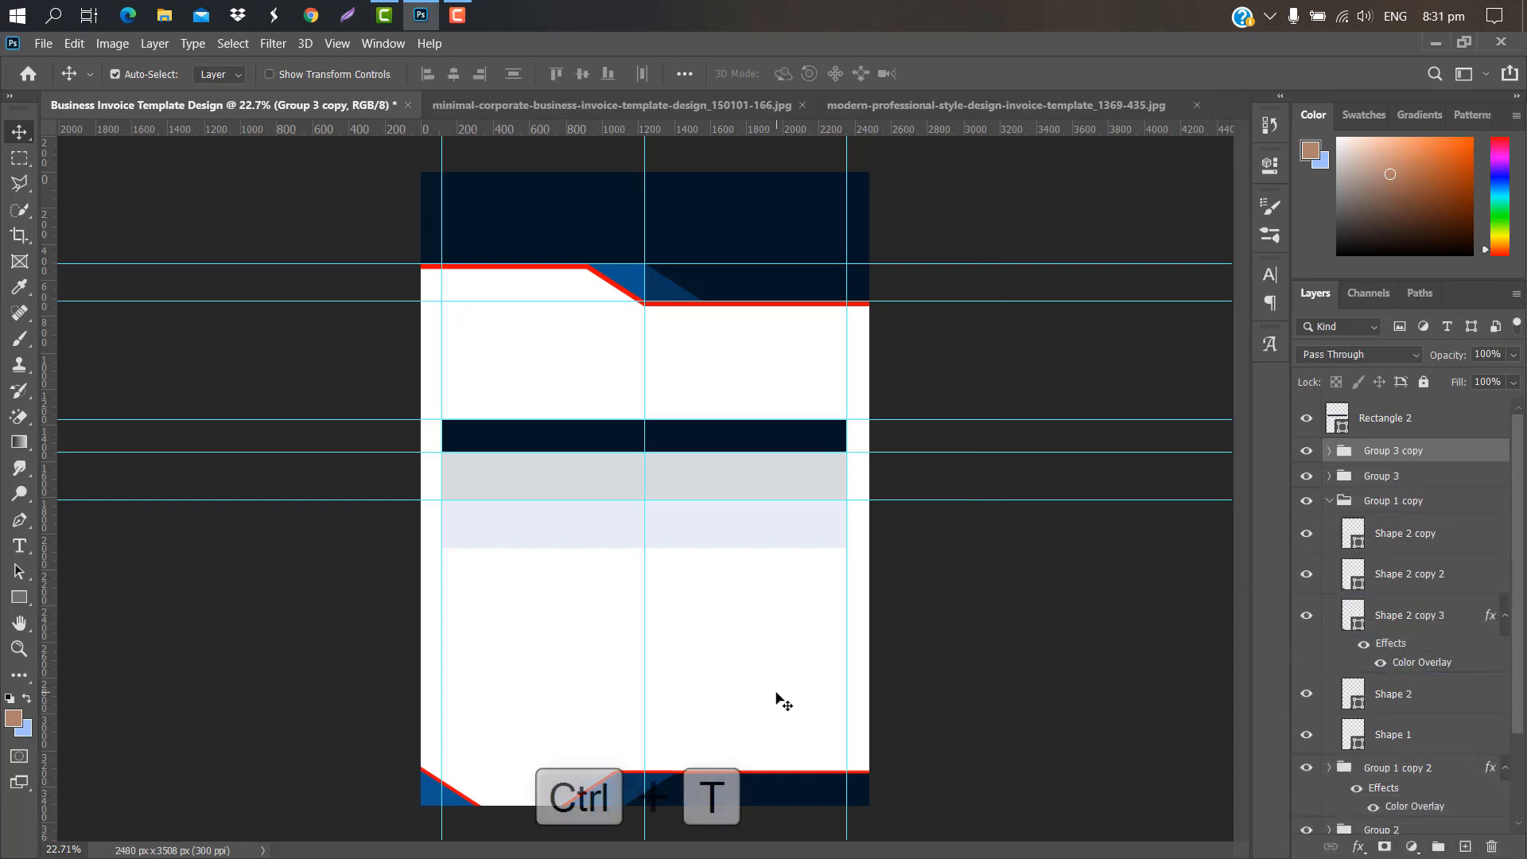
drag(663, 482, 661, 575)
click(985, 73)
Step: Group Rectangle 2, Group 3 copy and Group 3 into Group 4, then merge it into one layer
scroll(573, 462, up, 2)
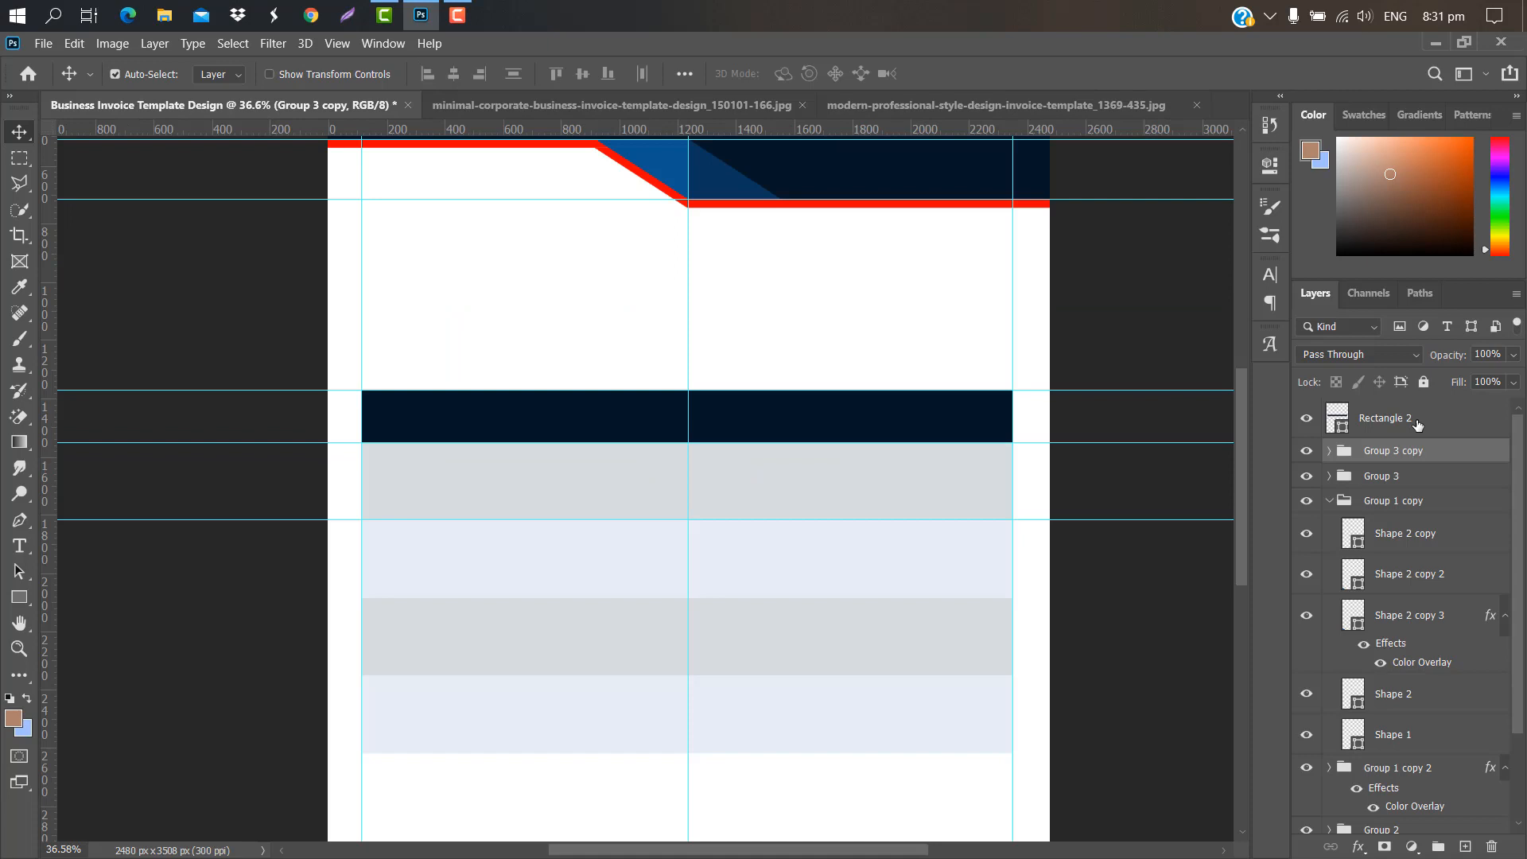
click(1418, 424)
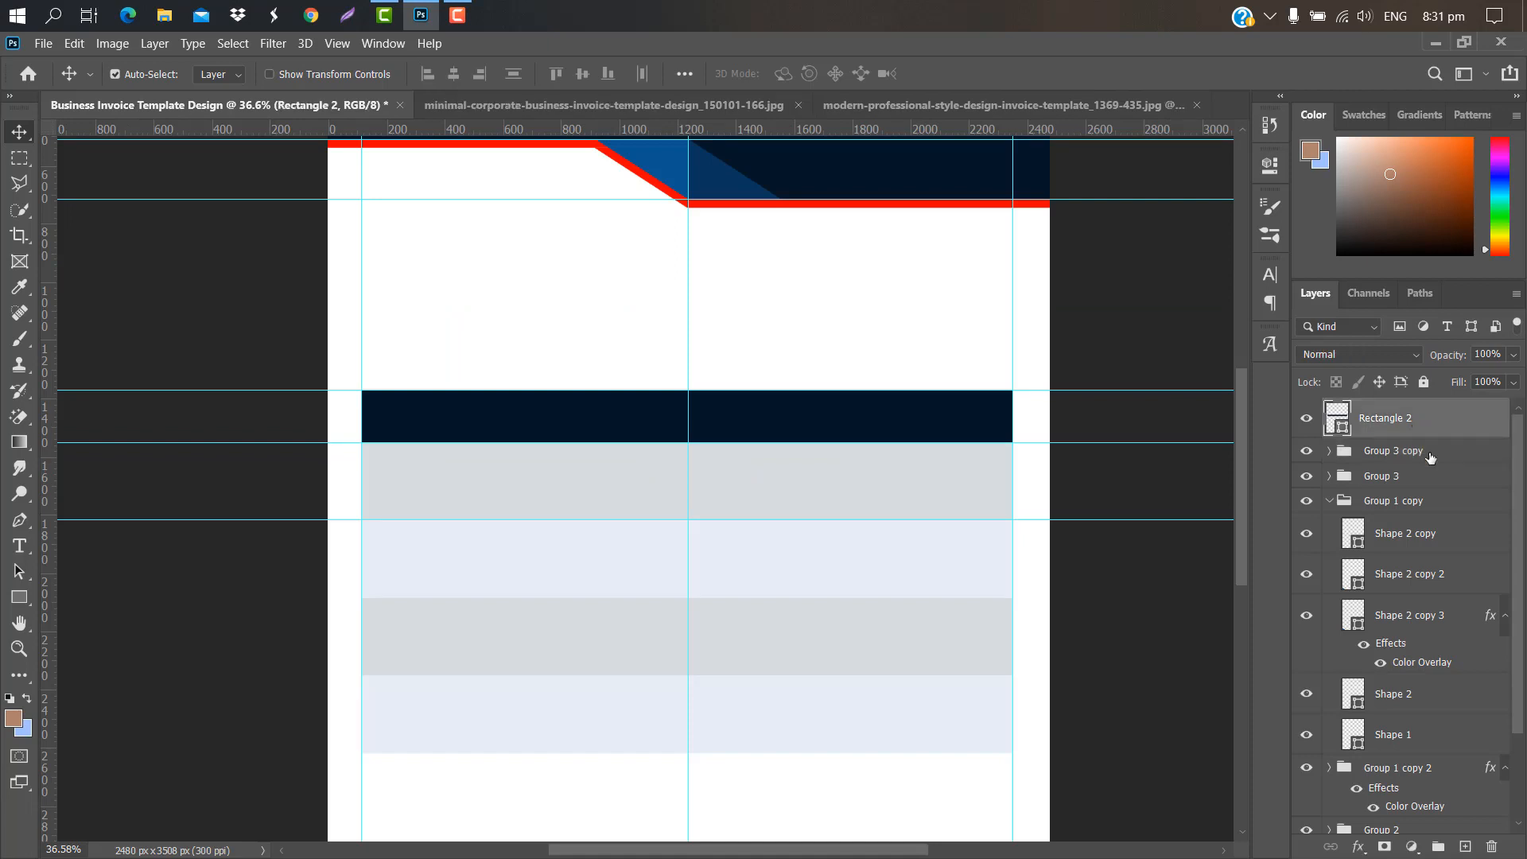
shift+click(1431, 452)
shift+click(1420, 475)
drag(1424, 476, 1438, 848)
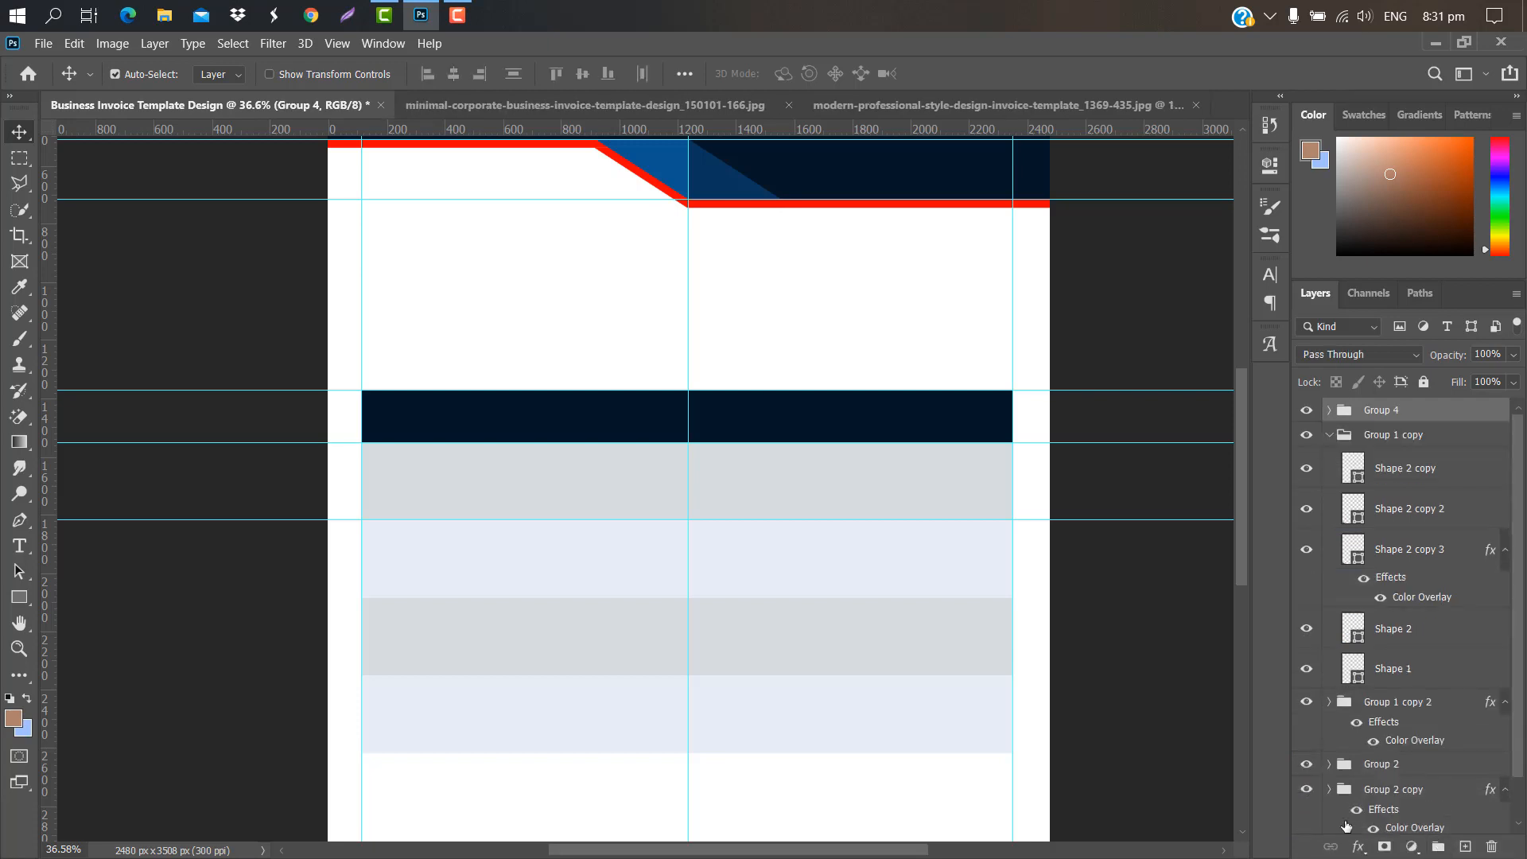
click(1329, 409)
right_click(1424, 409)
click(1277, 703)
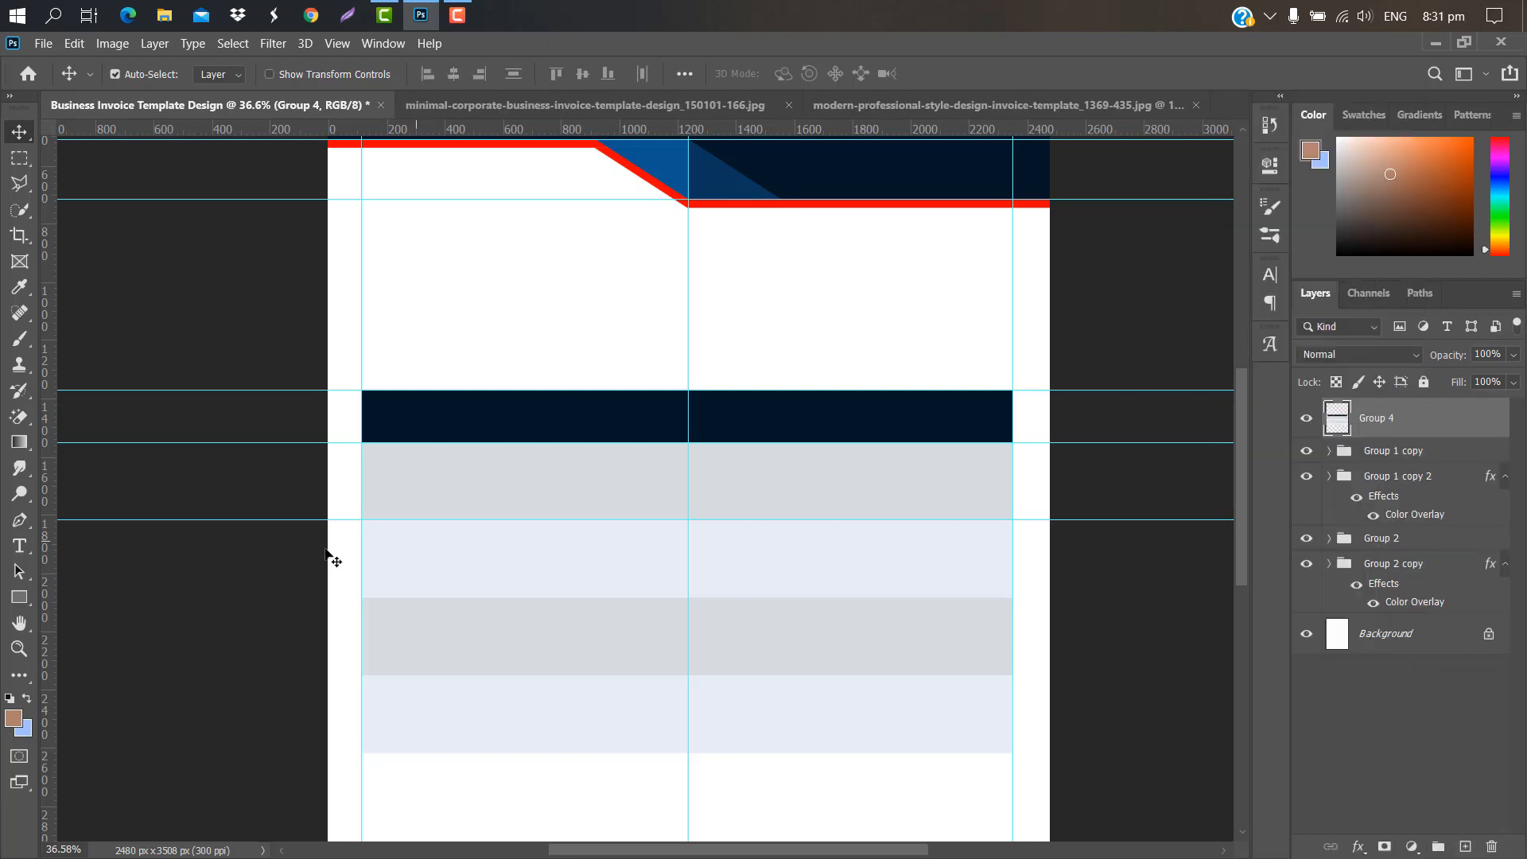
click(20, 596)
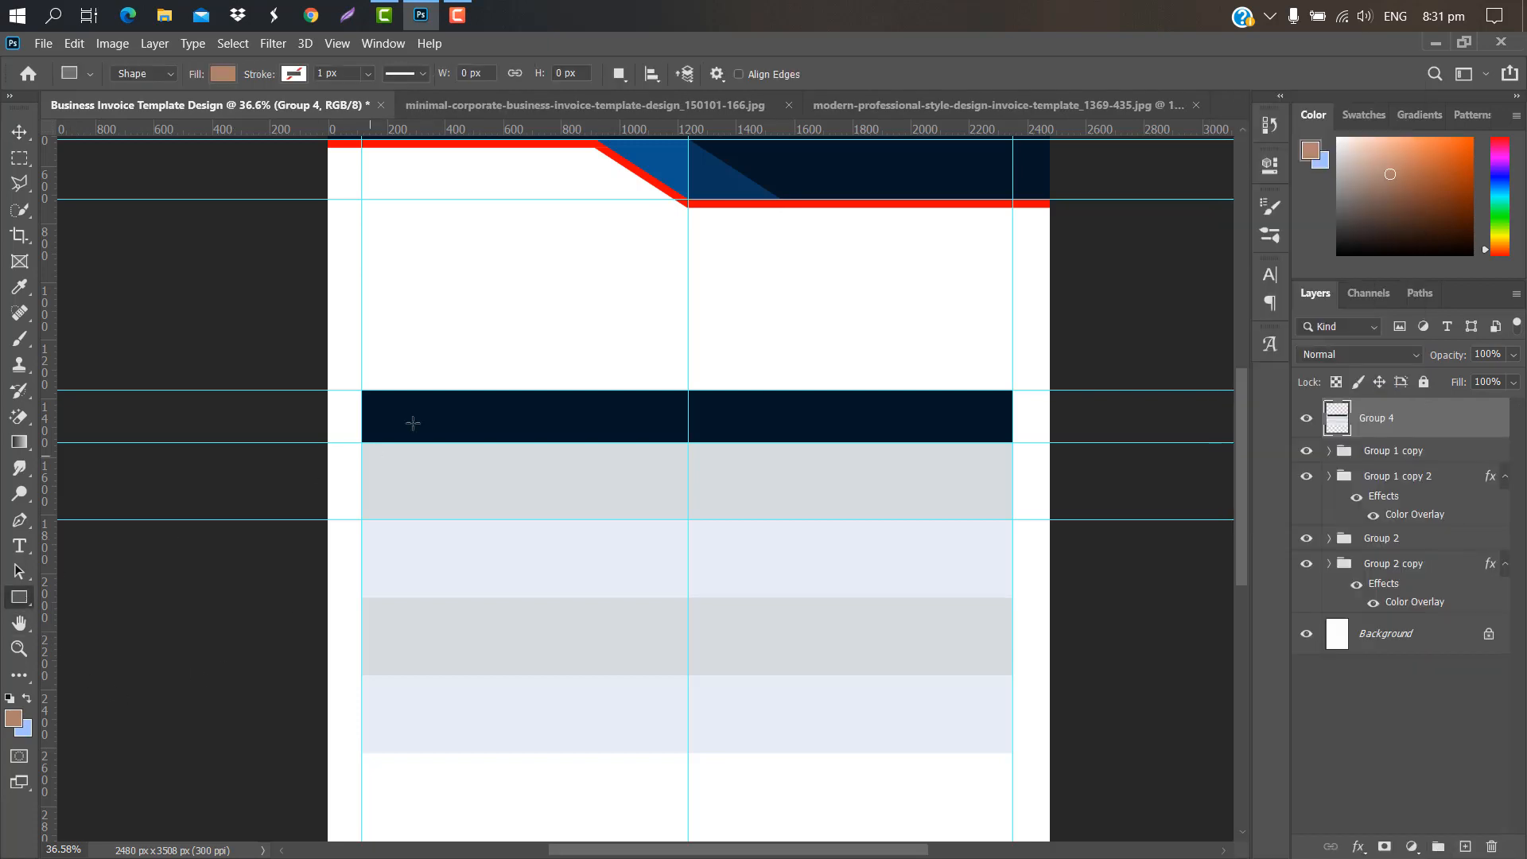
Step: Draw a thin tall divider rectangle and cut its strip out of Group 4 as the first white gap
scroll(427, 385, up, 2)
drag(425, 380, 436, 703)
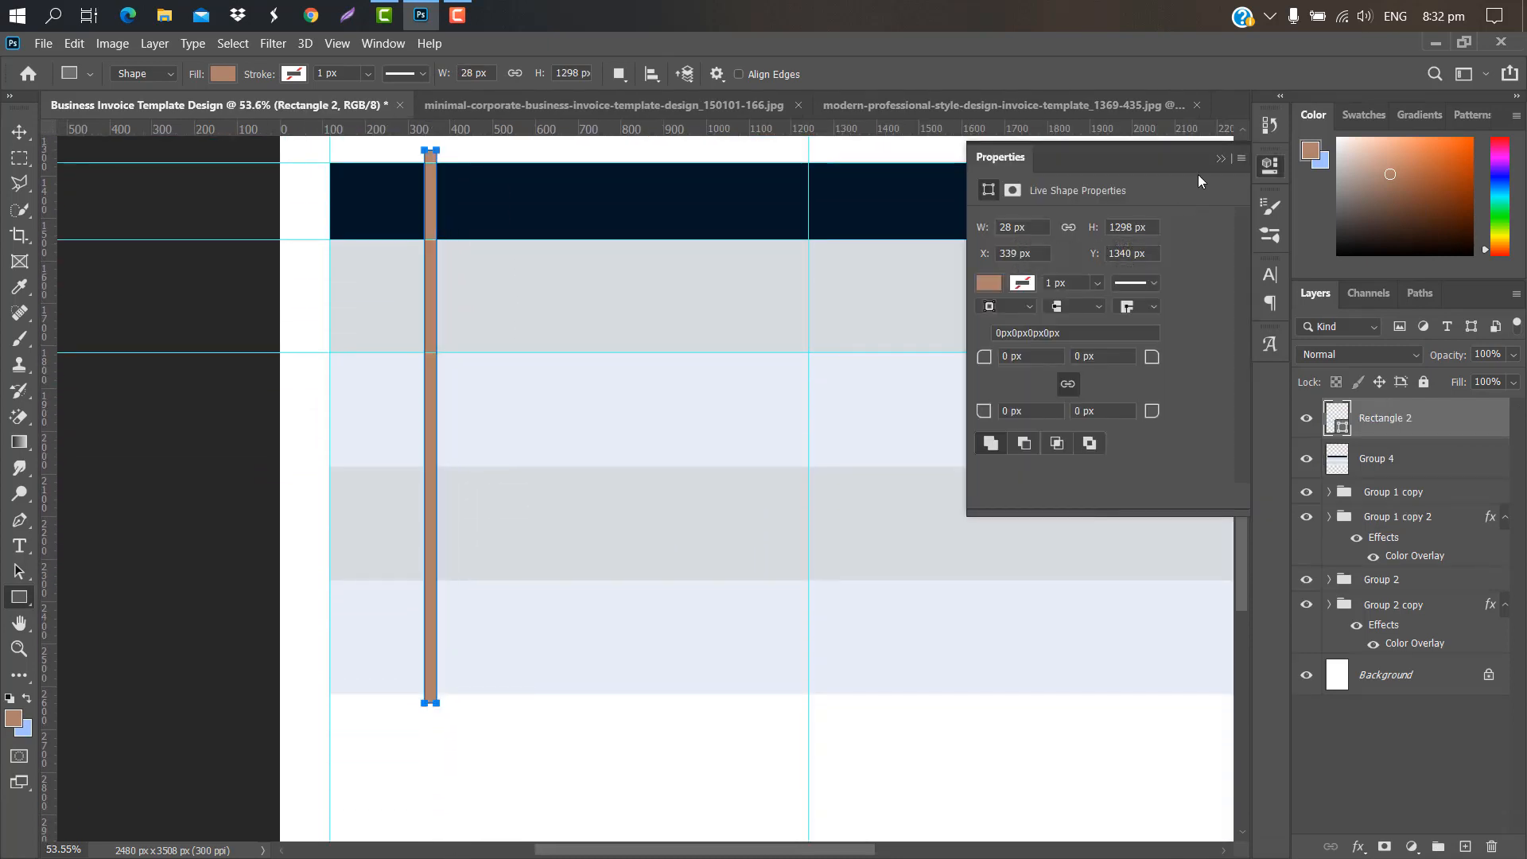
click(1221, 160)
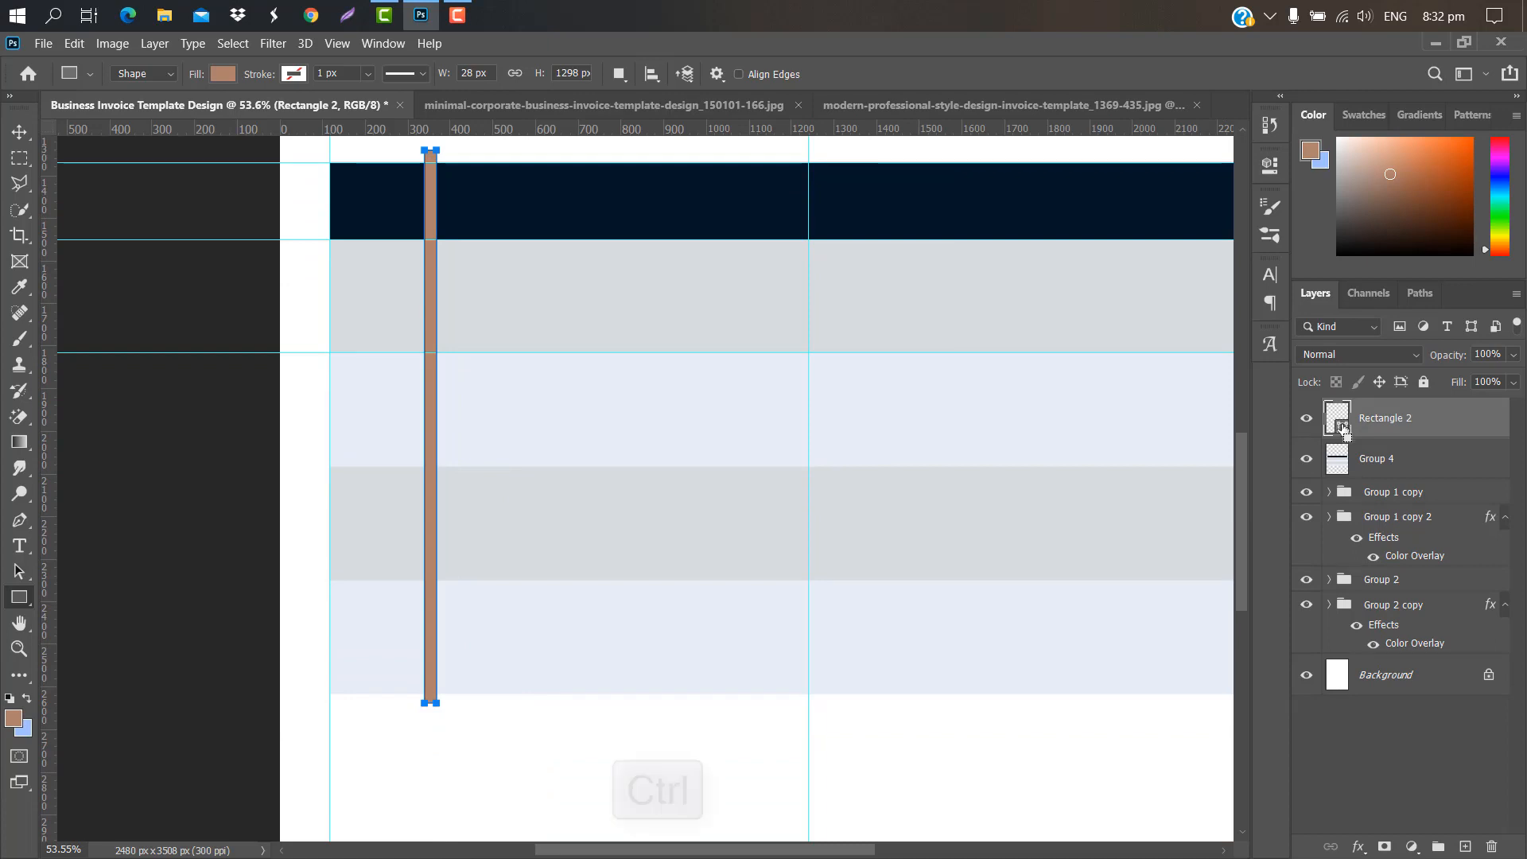
ctrl+click(1343, 427)
click(1408, 478)
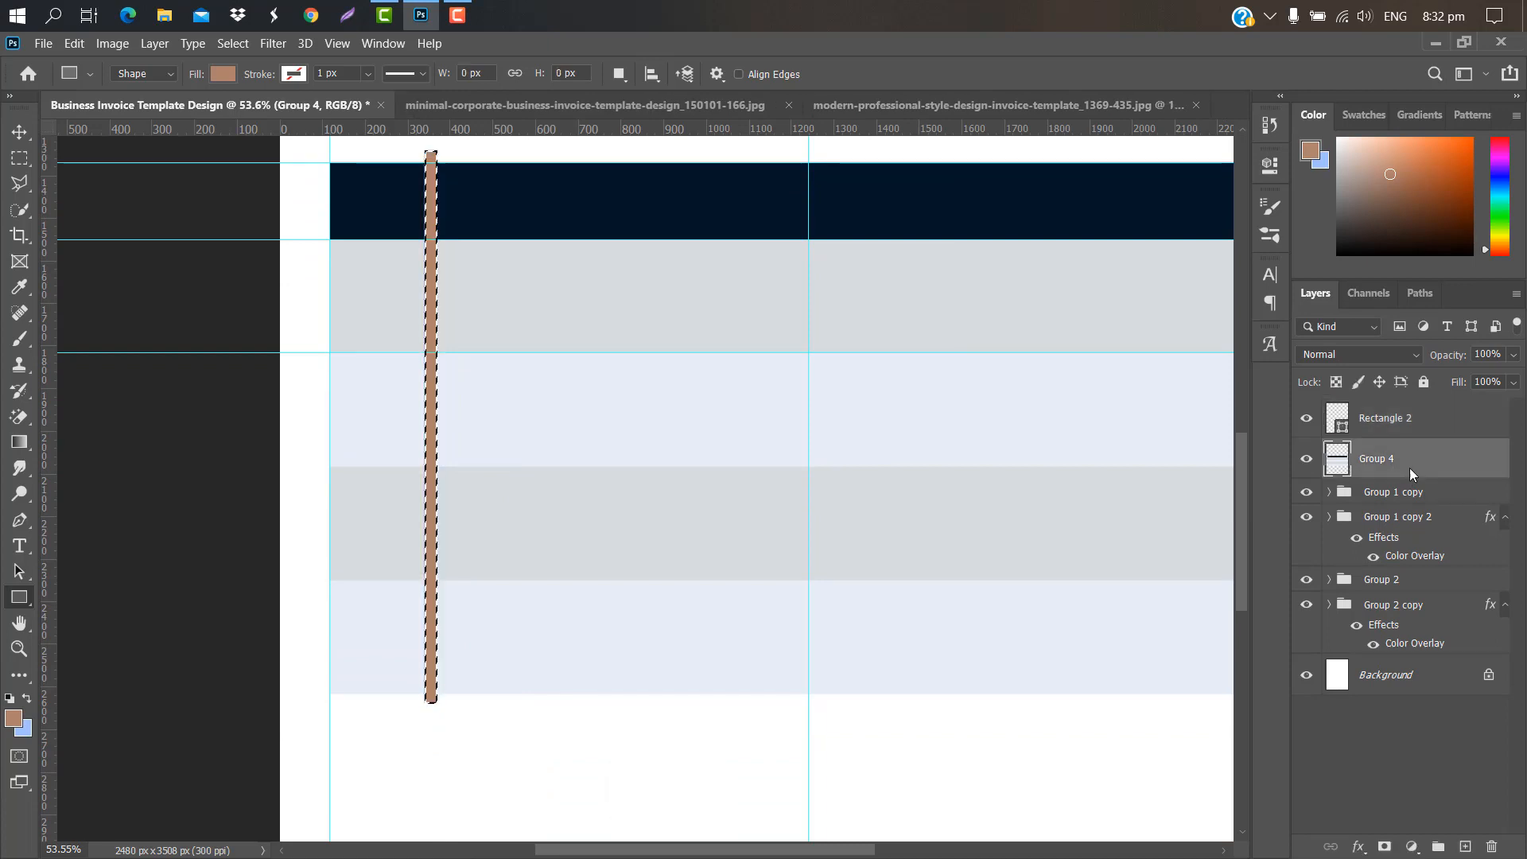
key(Delete)
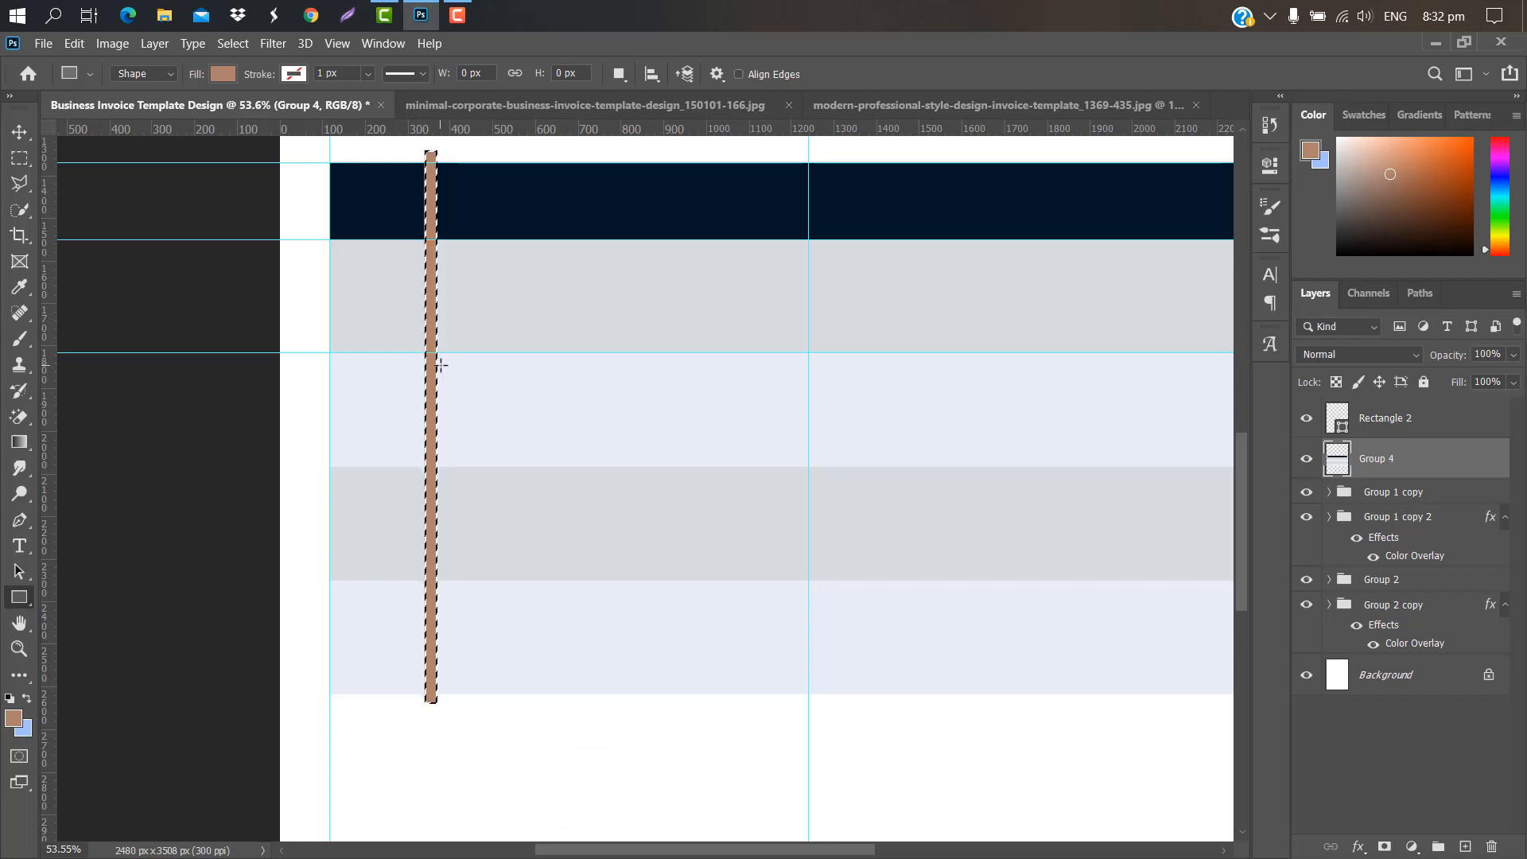
key(ctrl+d)
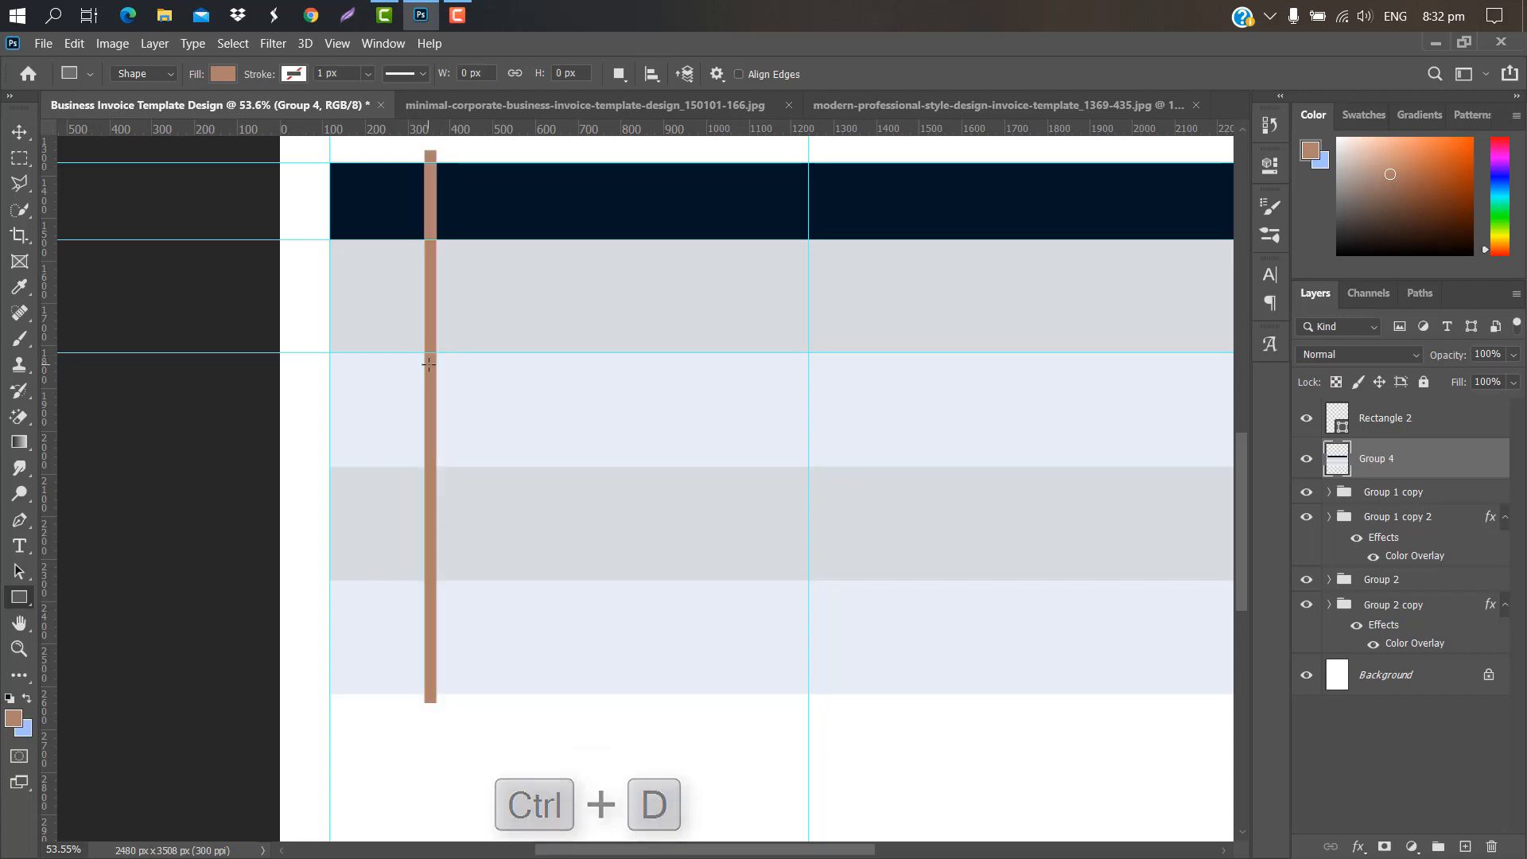
Step: Move the divider toward the page centre and cut a second gap from Group 4
click(1442, 424)
key(ctrl+t)
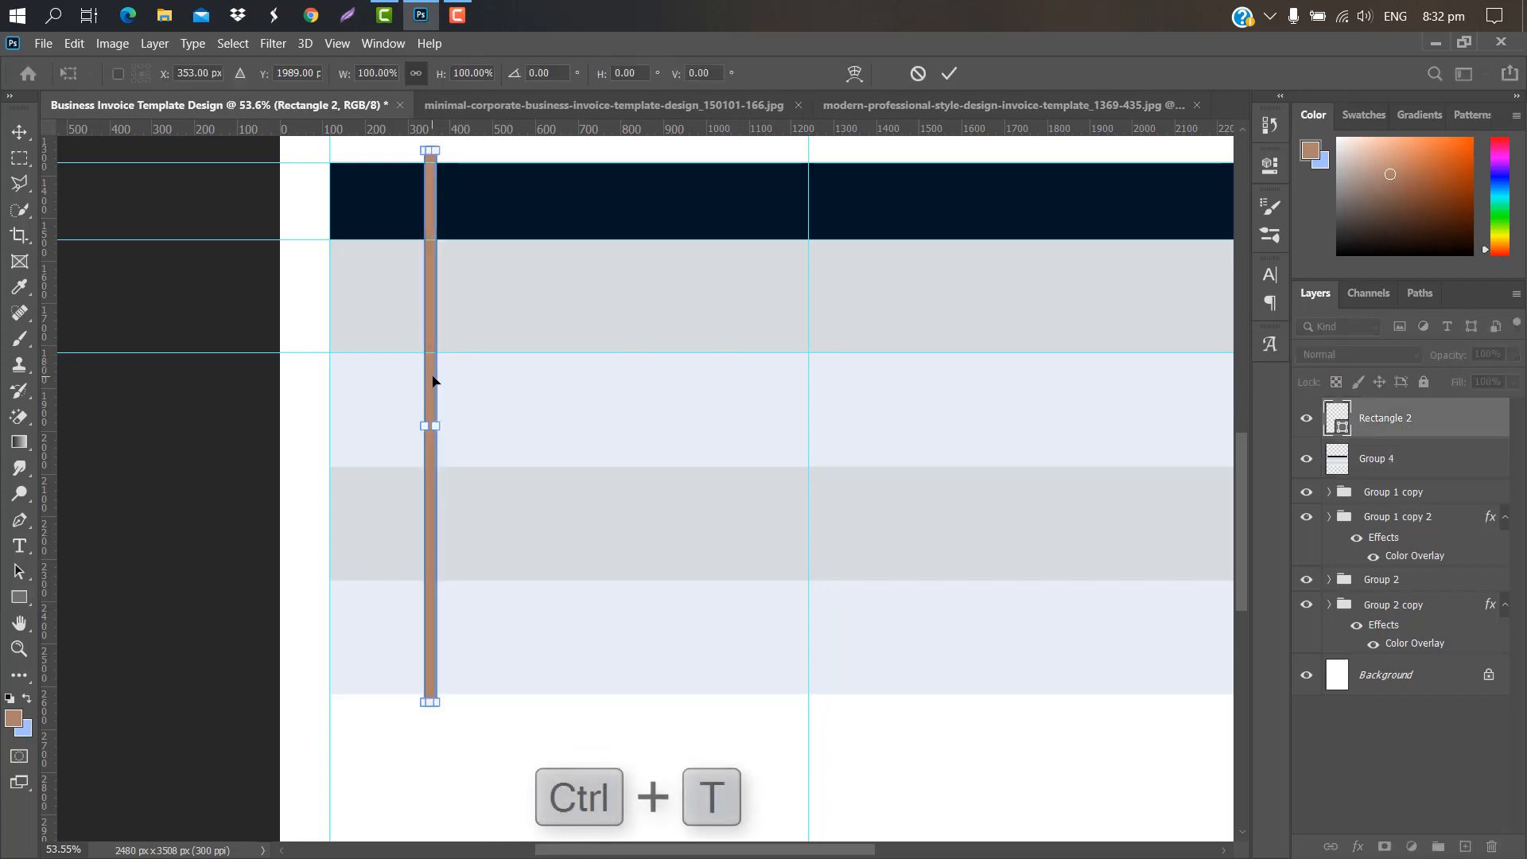
drag(437, 382, 684, 382)
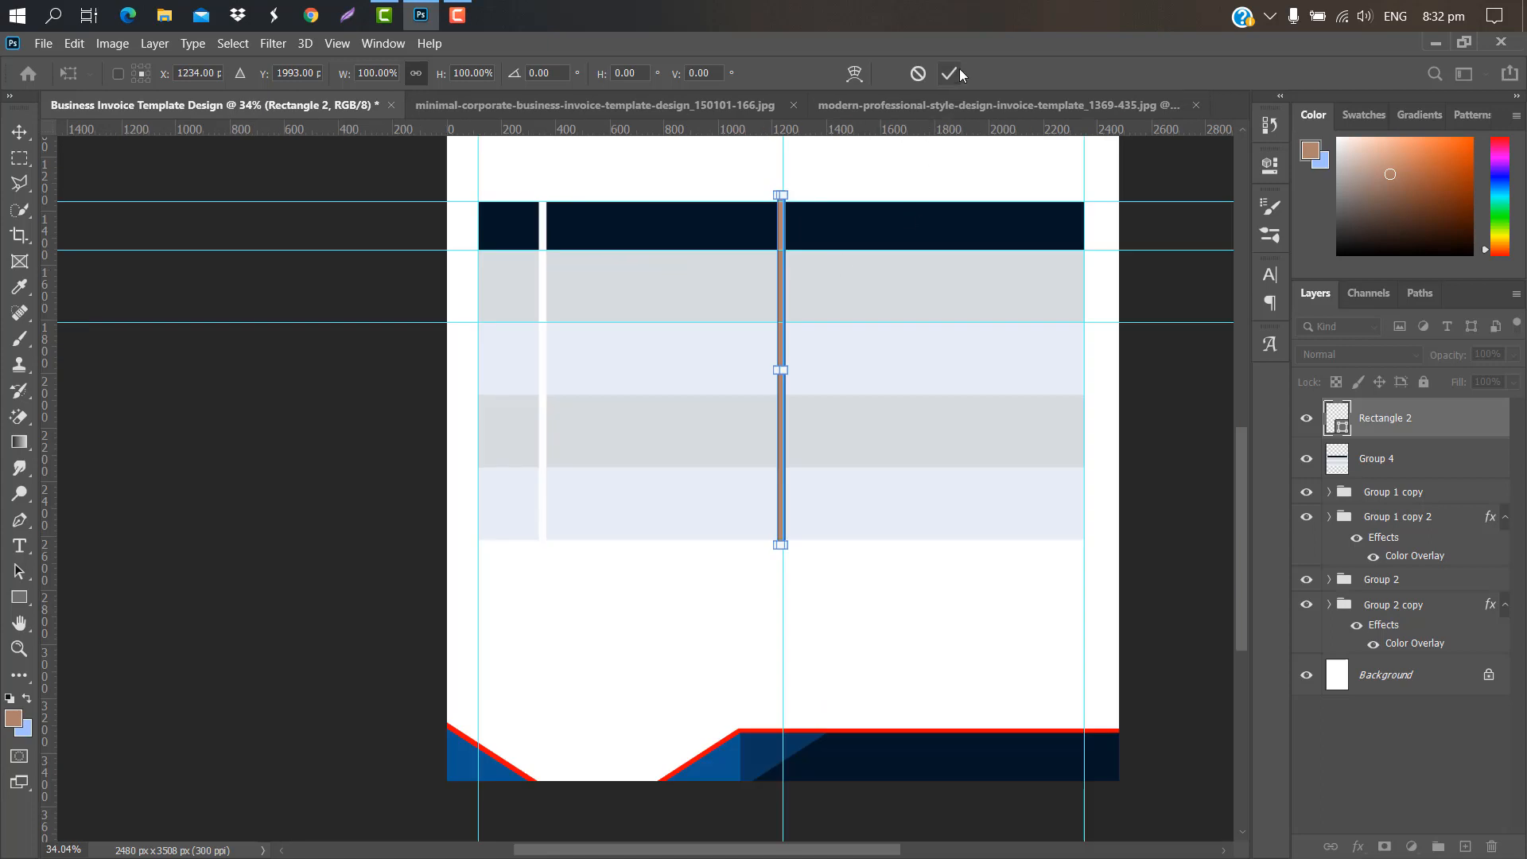
click(956, 71)
ctrl+click(1343, 426)
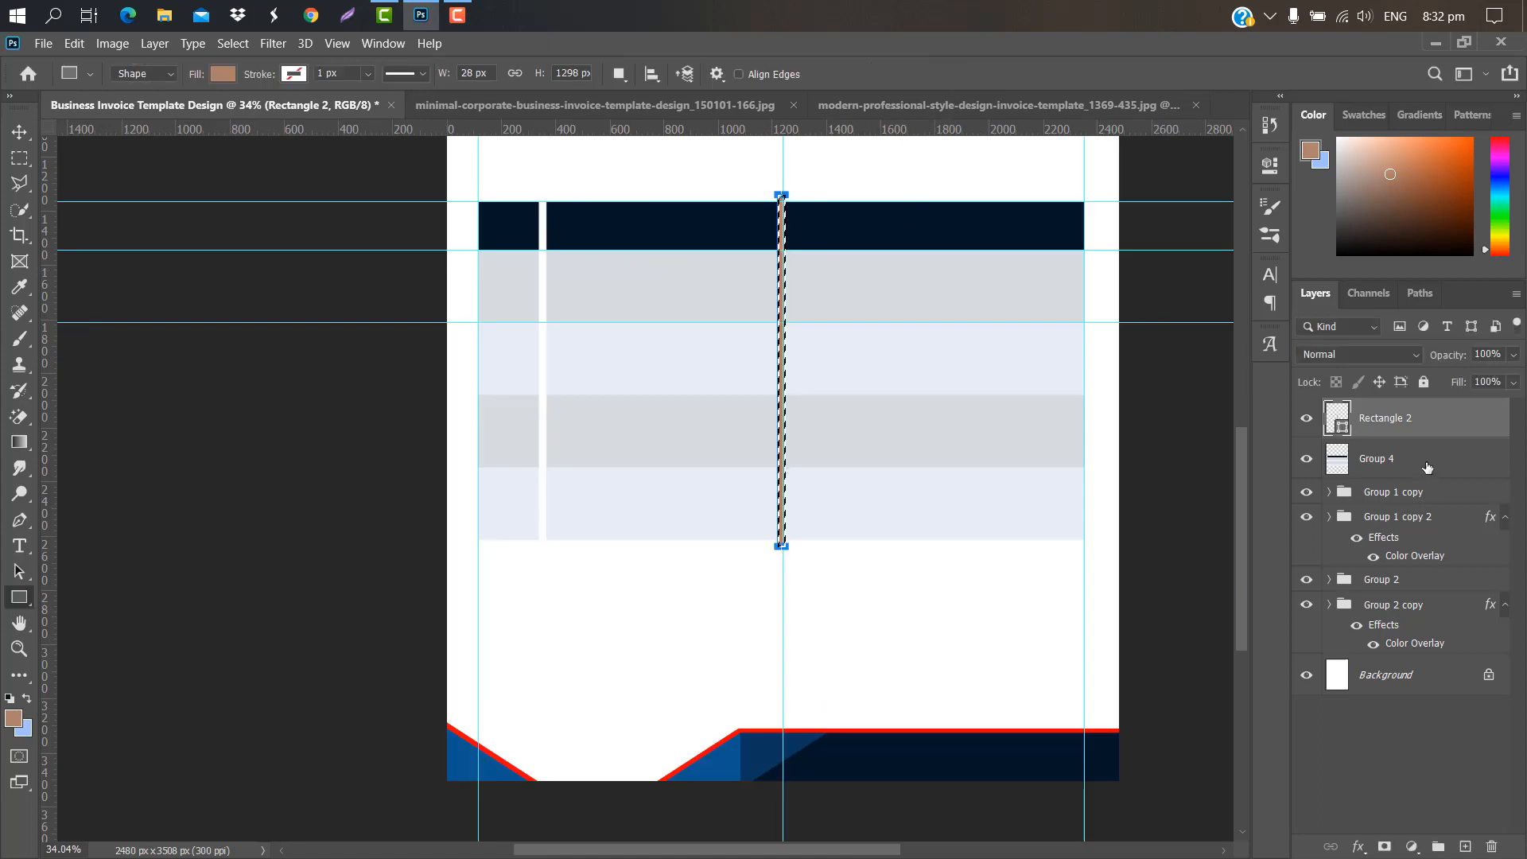
click(1392, 458)
click(1416, 418)
key(ctrl+d)
Step: Shift the divider about 420 px right and cut a third gap from Group 4
key(ctrl+t)
drag(781, 373, 889, 369)
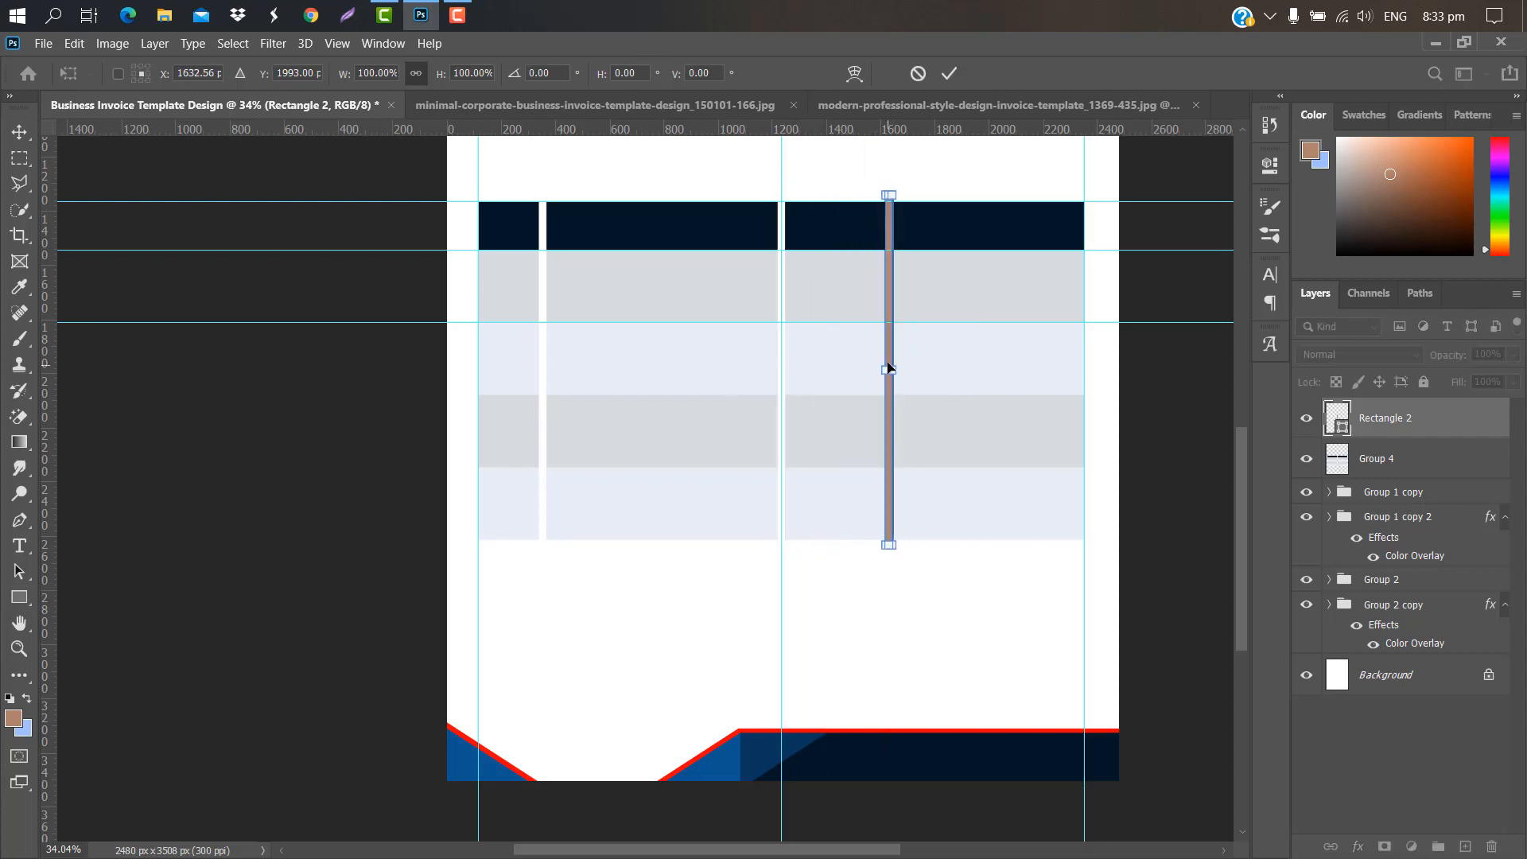
click(950, 74)
ctrl+click(1341, 428)
click(1404, 463)
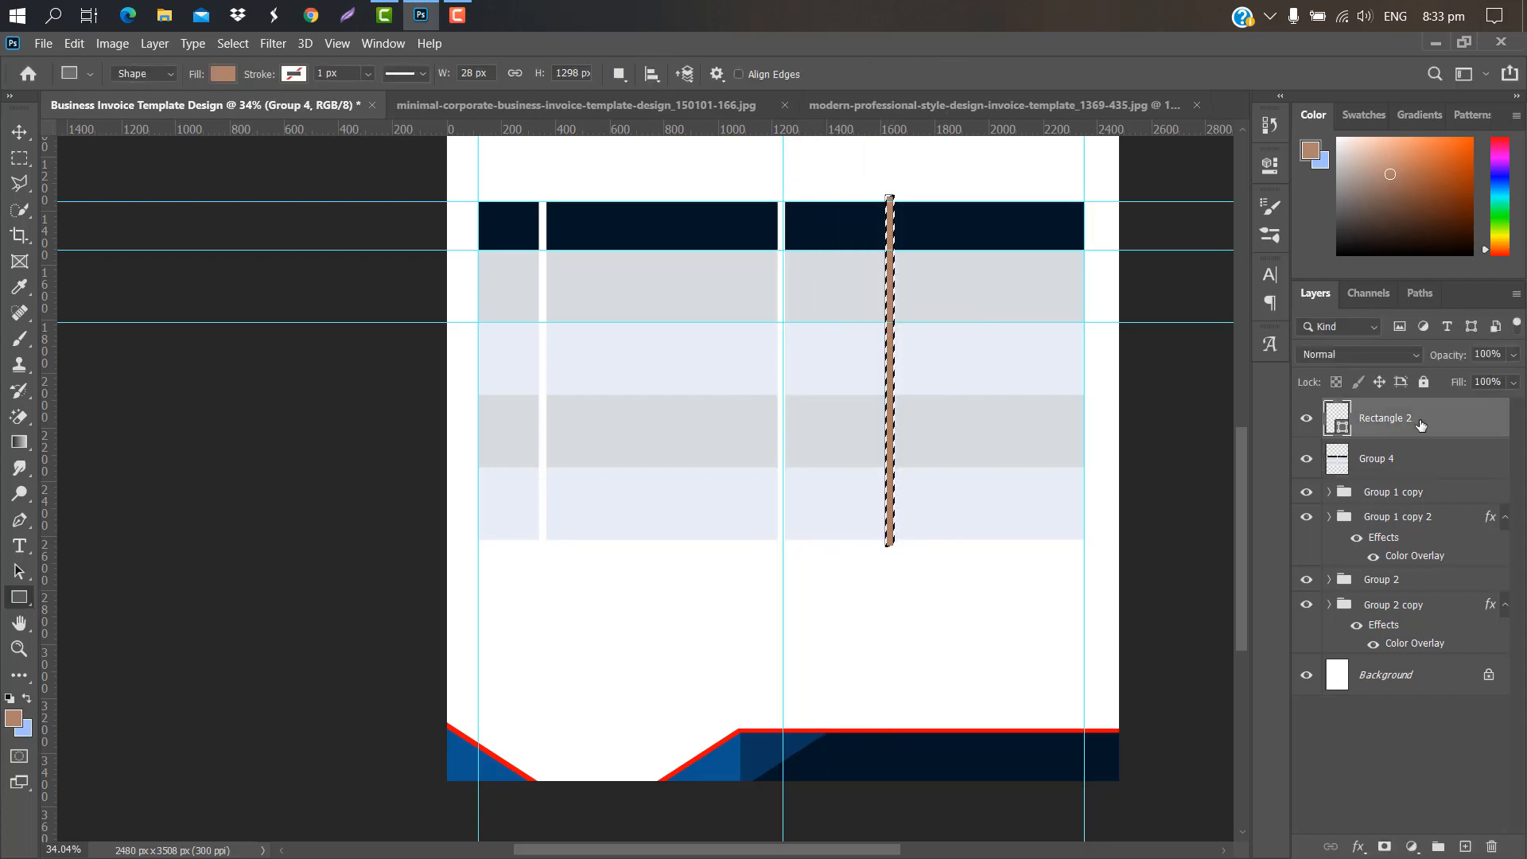
click(1421, 425)
key(ctrl+d)
Step: Move the divider to the next column boundary for the last gap, then delete the Rectangle 2 layer
key(ctrl+t)
drag(889, 375, 963, 350)
click(952, 74)
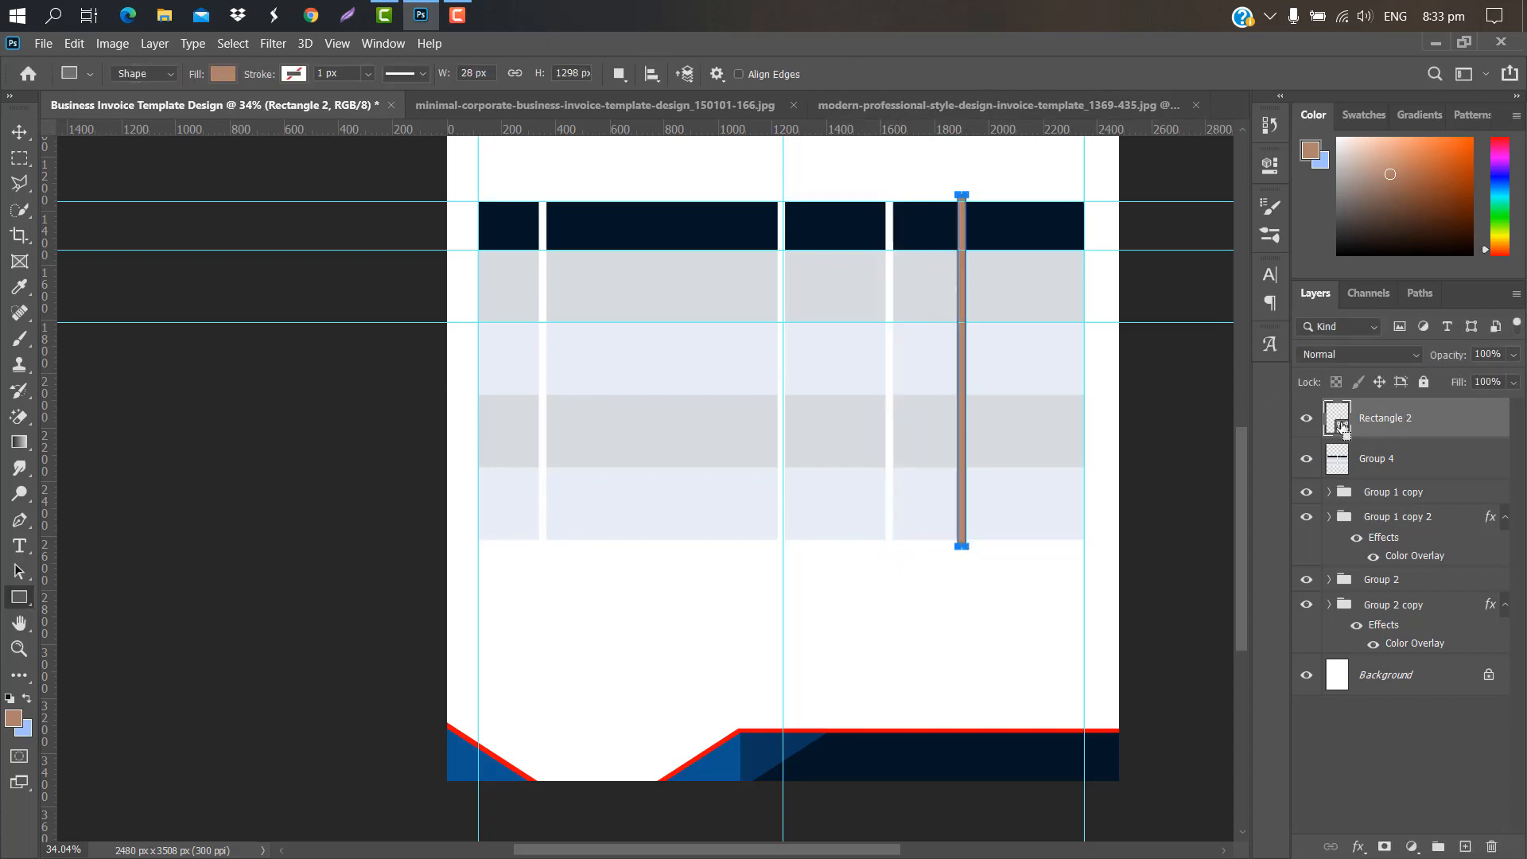
drag(1342, 430, 1494, 842)
scroll(637, 477, up, 3)
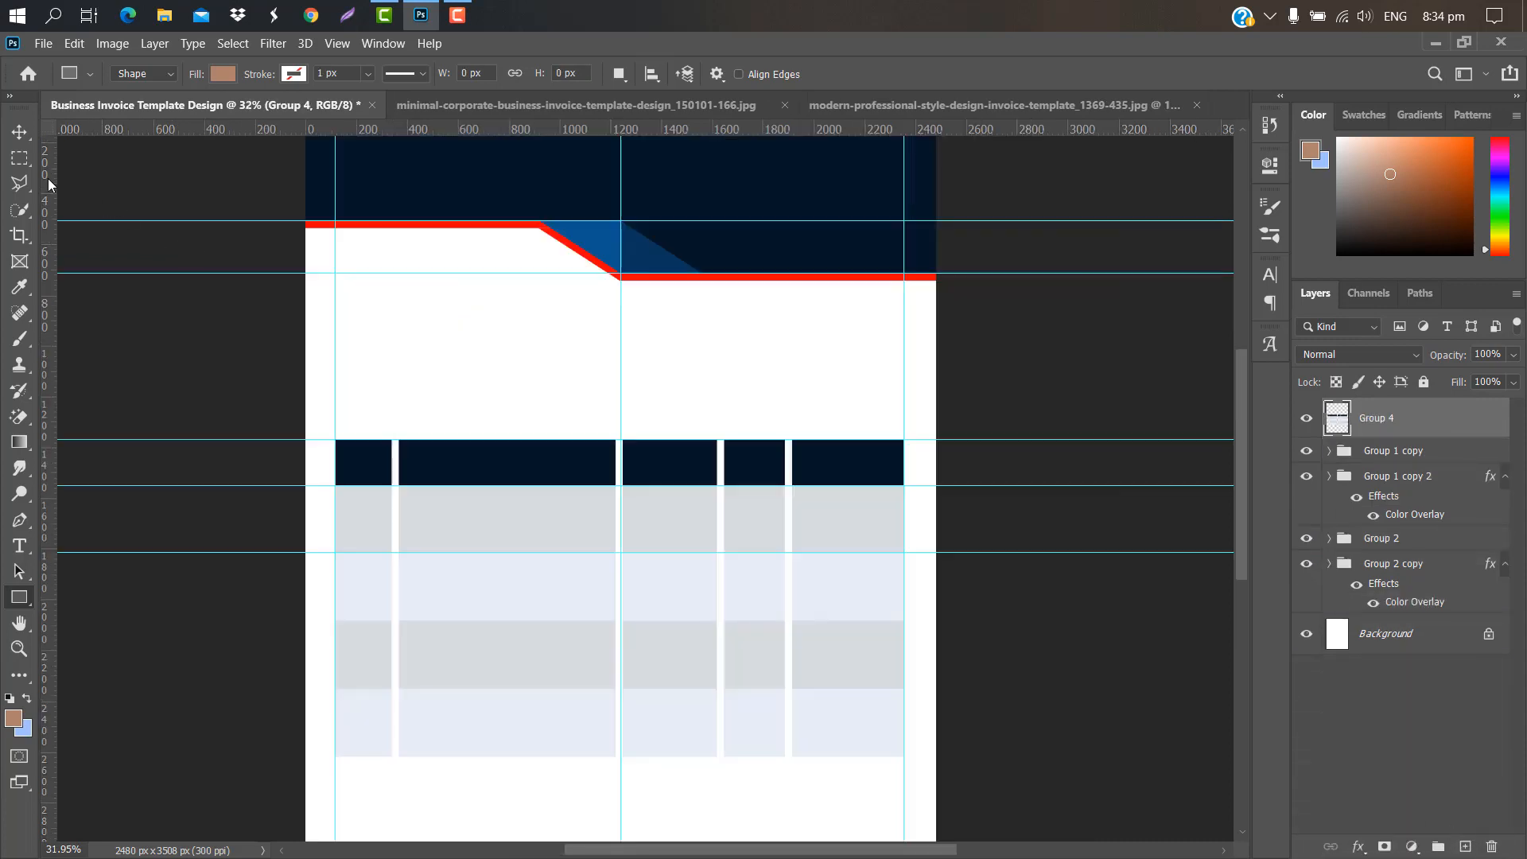
Step: With the Rectangular Marquee, copy the second and third navy header blocks onto new layers via Layer Via Copy
click(21, 163)
scroll(404, 436, up, 4)
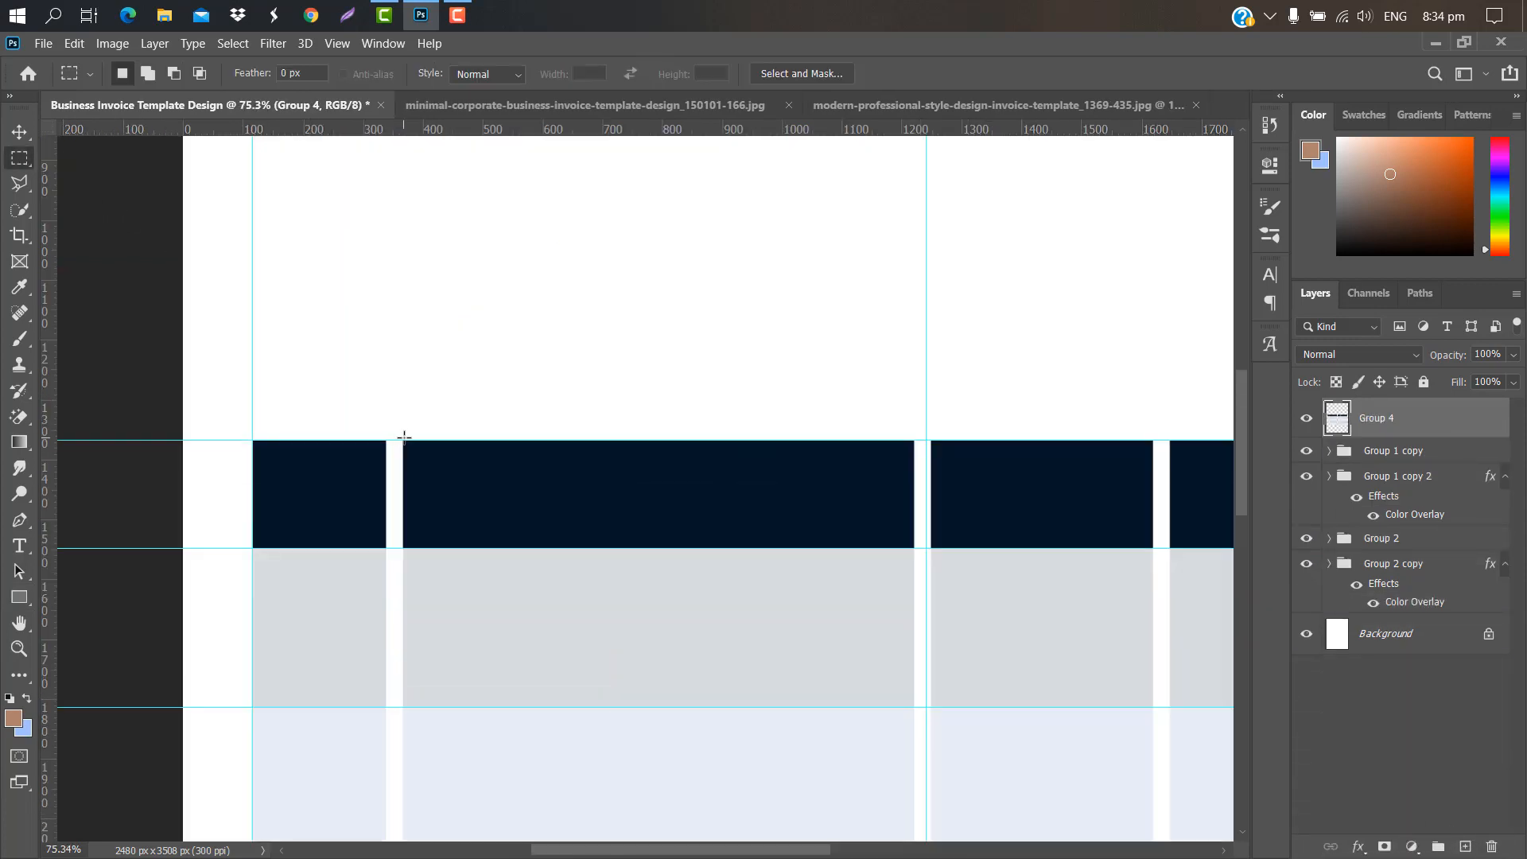
drag(403, 440, 922, 546)
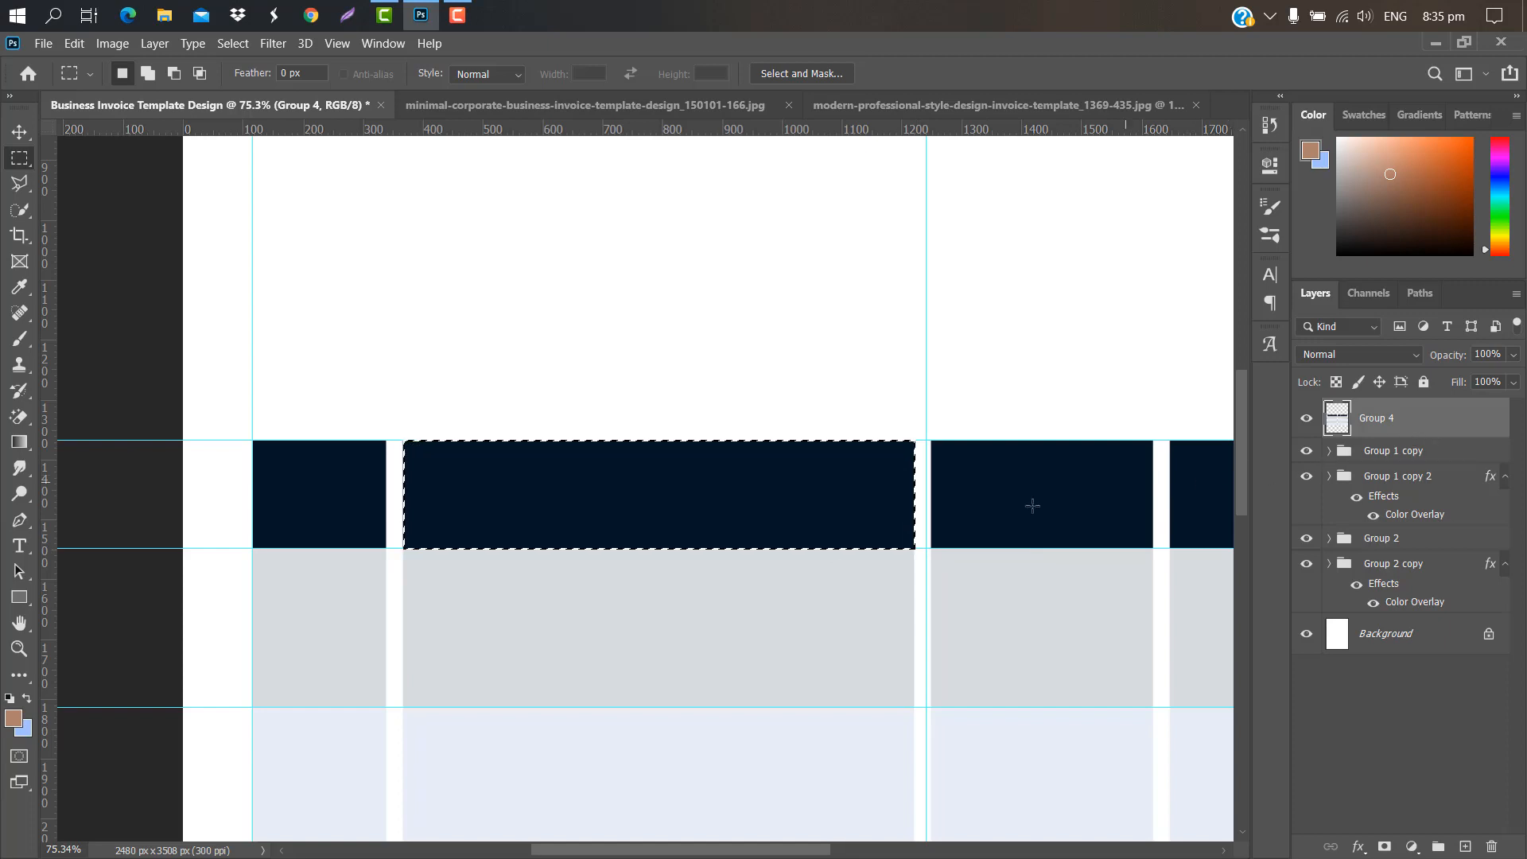
right_click(835, 499)
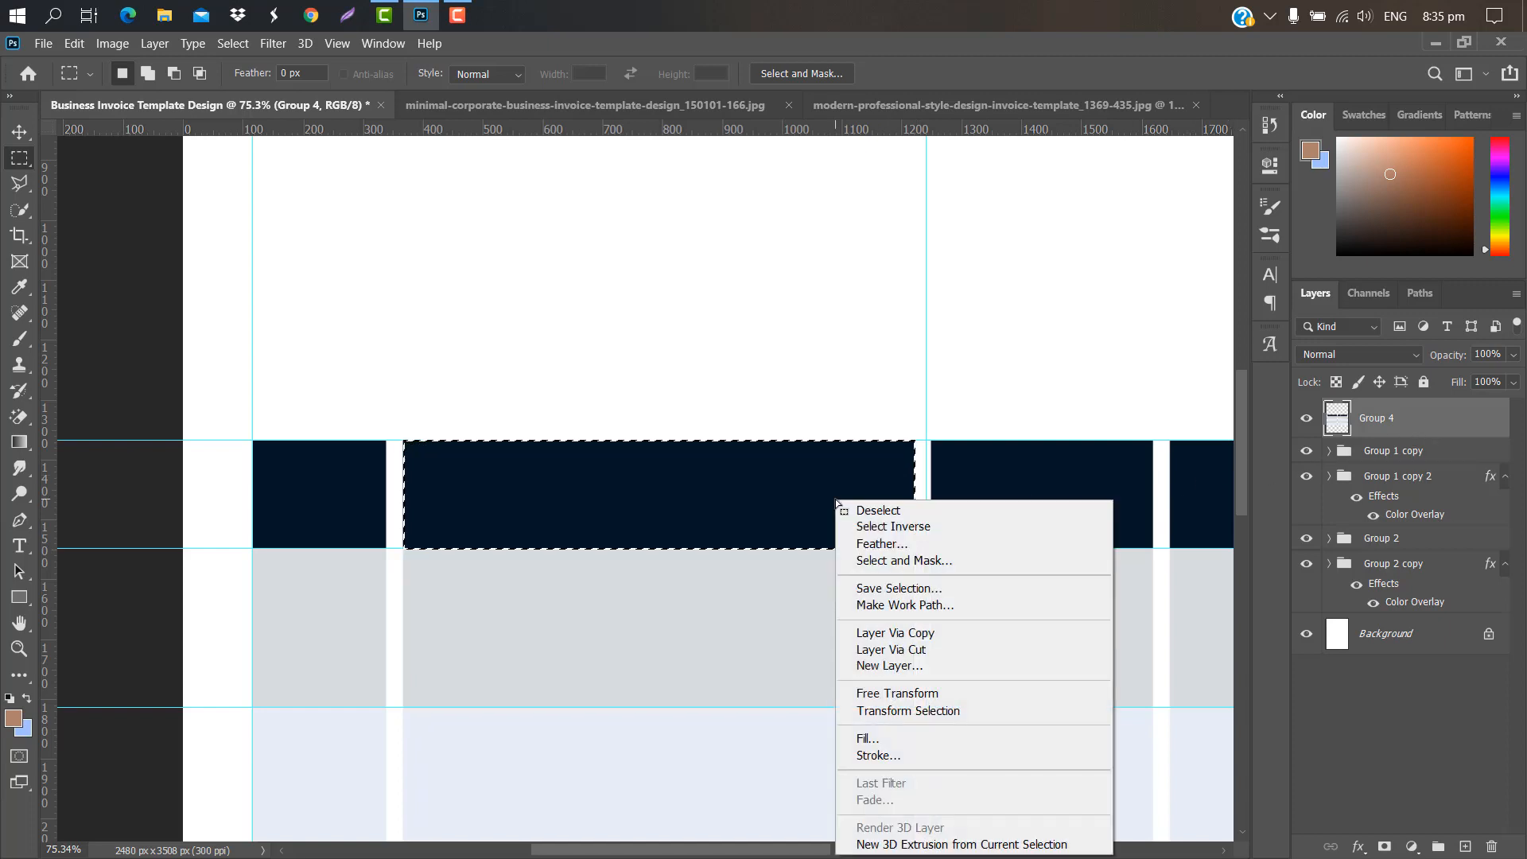
click(905, 634)
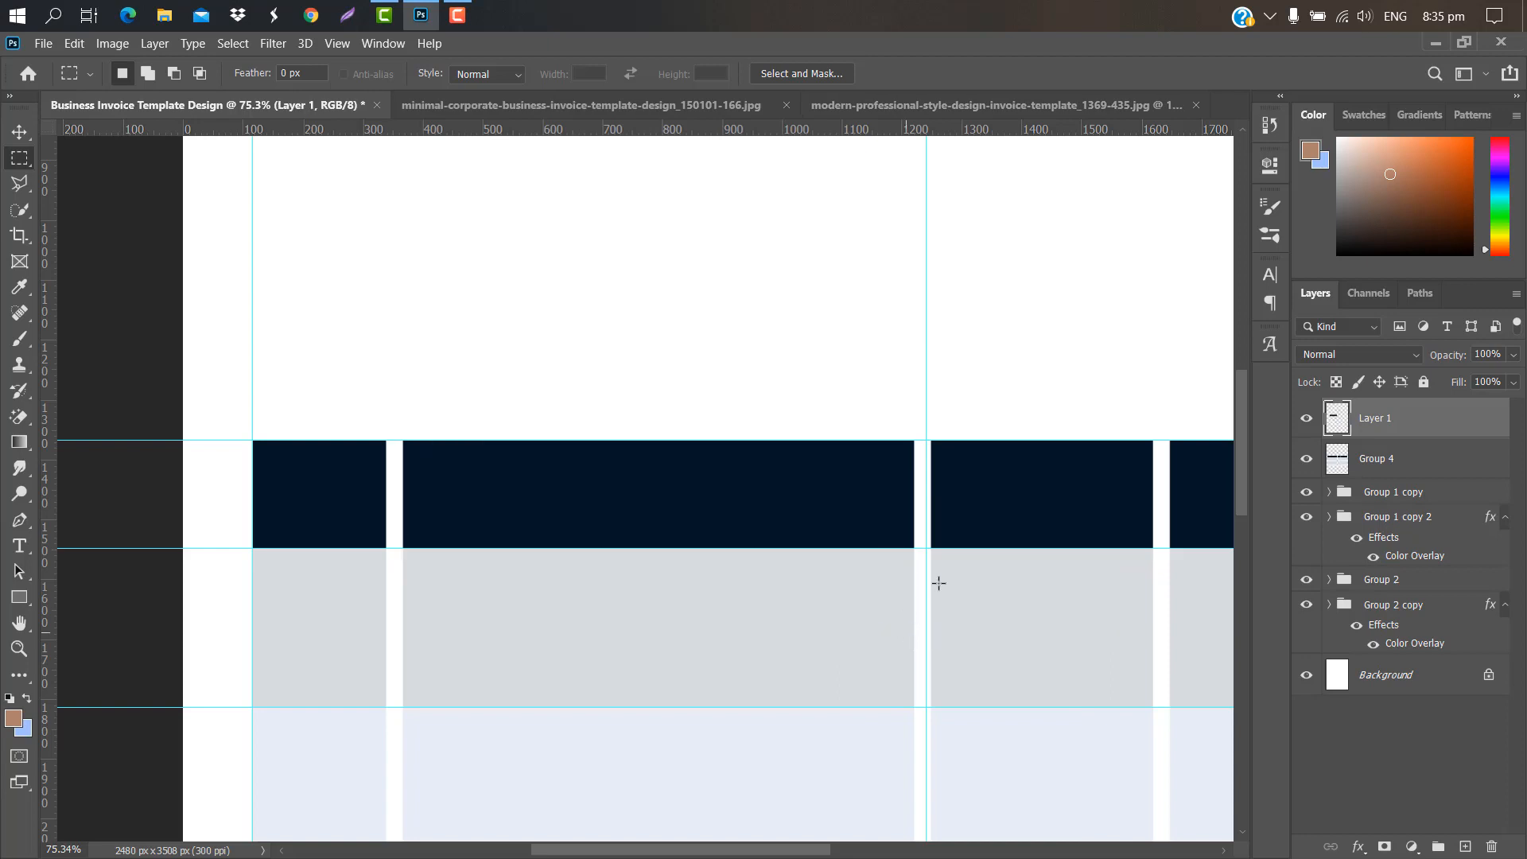
click(1415, 469)
scroll(573, 439, right, 5)
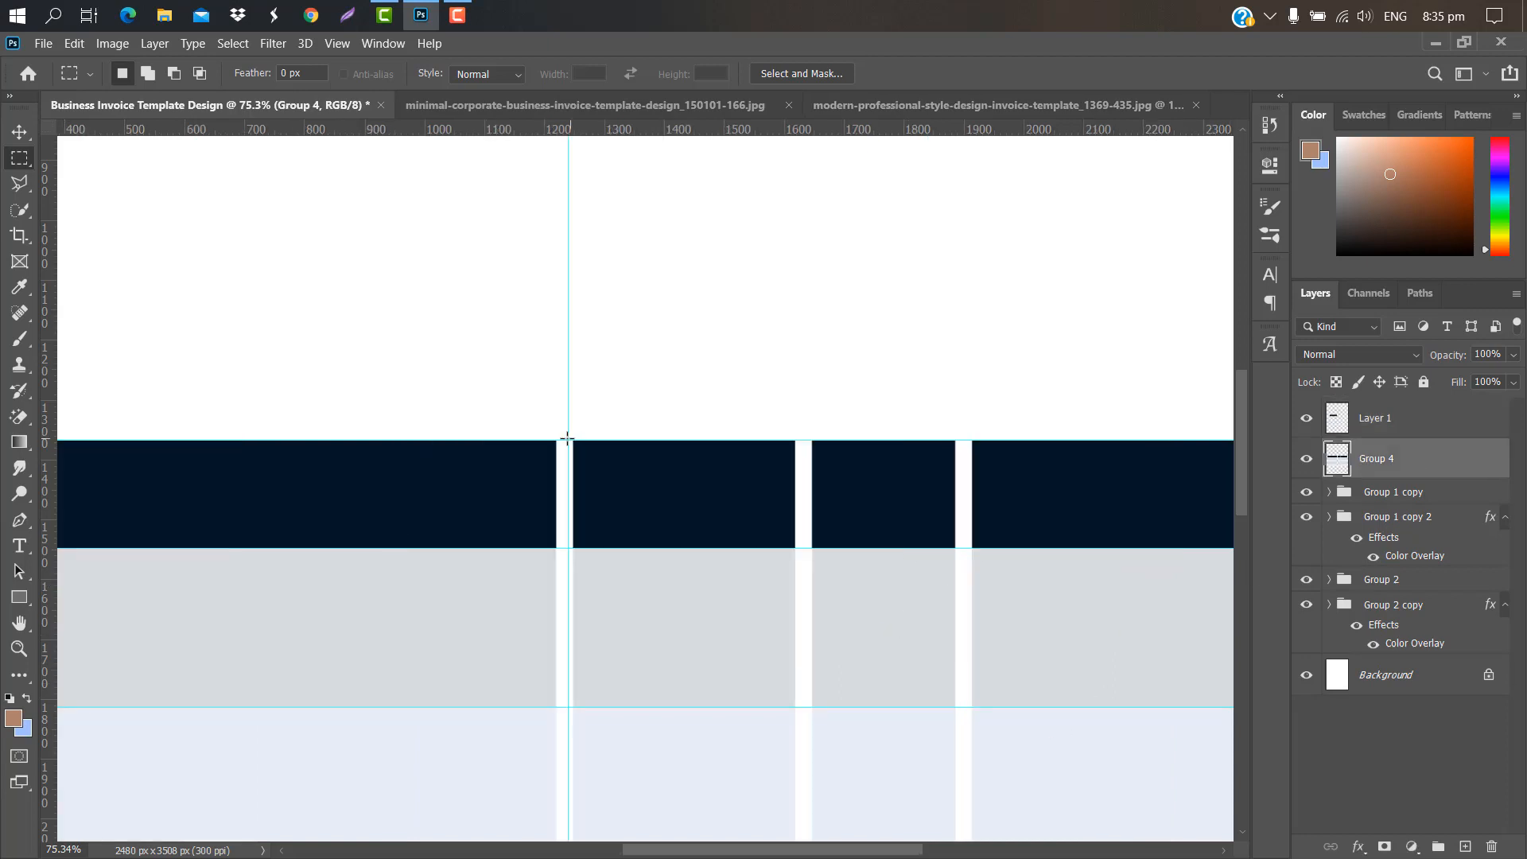
drag(568, 439, 798, 549)
right_click(734, 500)
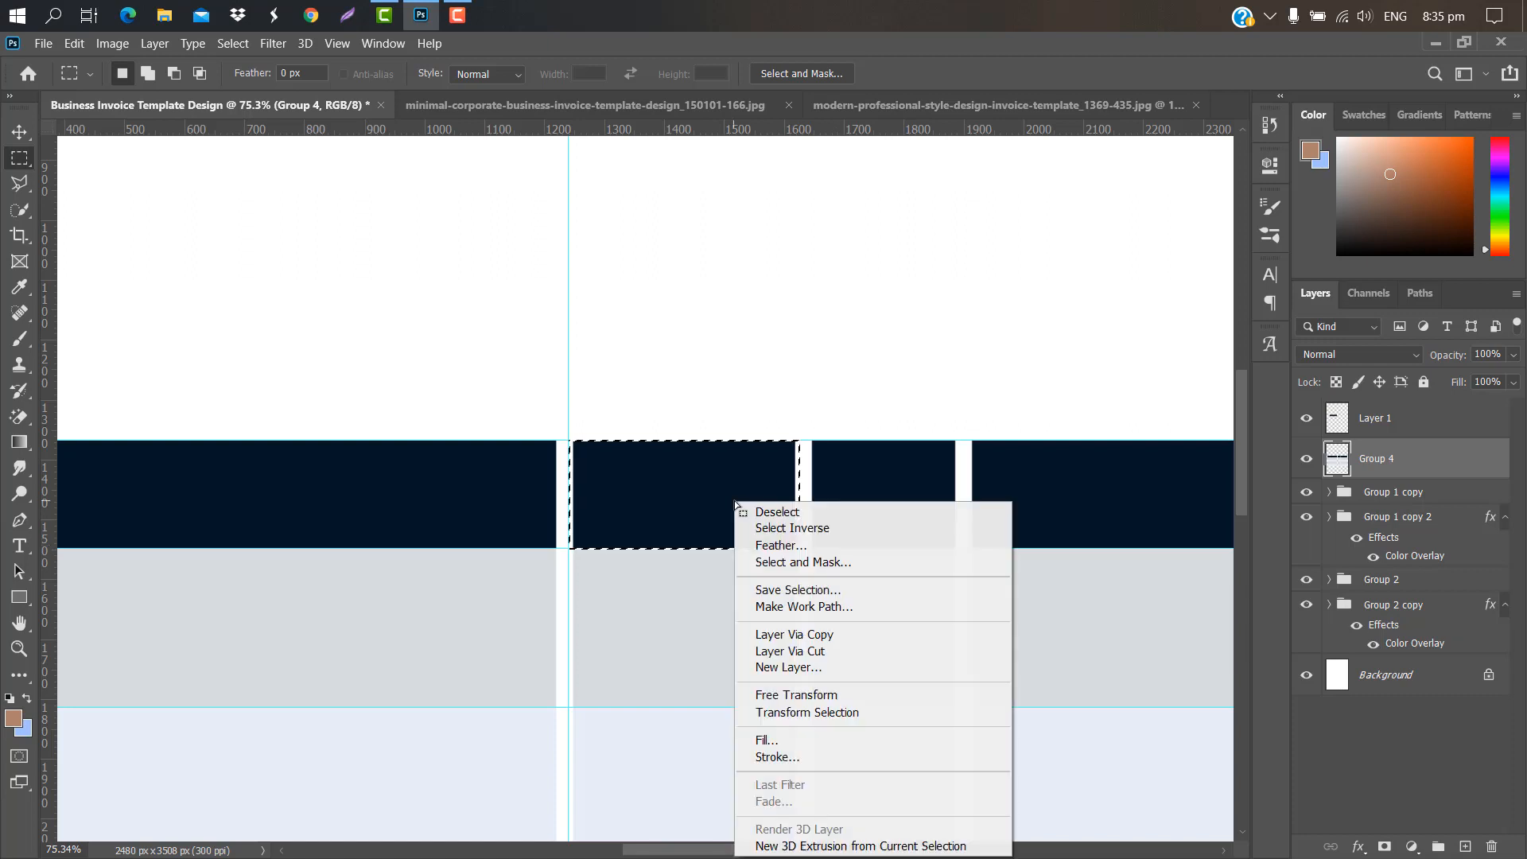
click(808, 634)
Step: Copy the fourth and last navy header blocks from Group 4 onto their own layers
click(1409, 504)
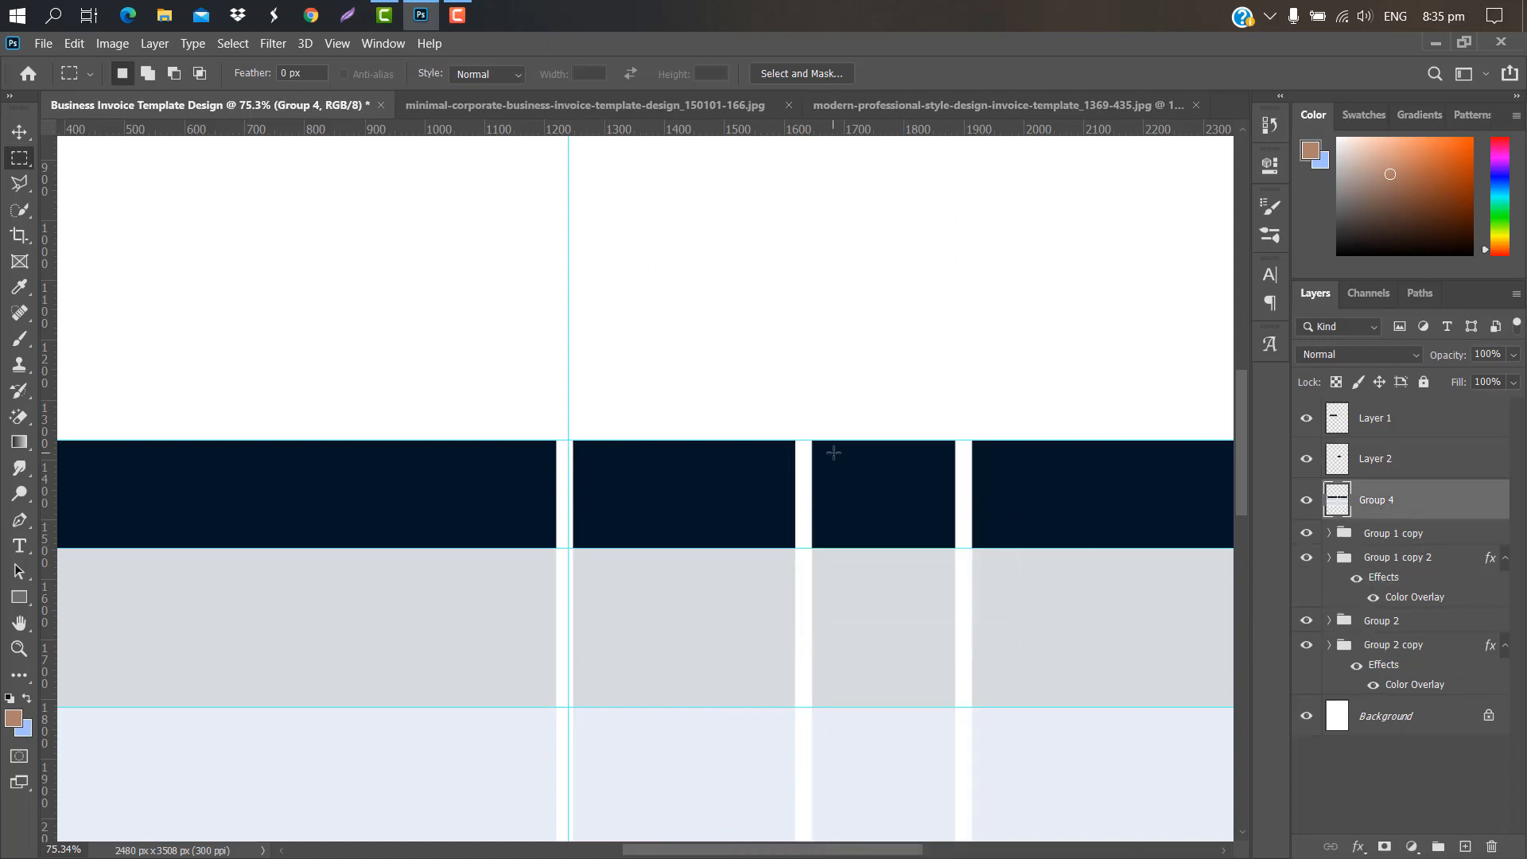
drag(813, 440, 958, 549)
right_click(914, 504)
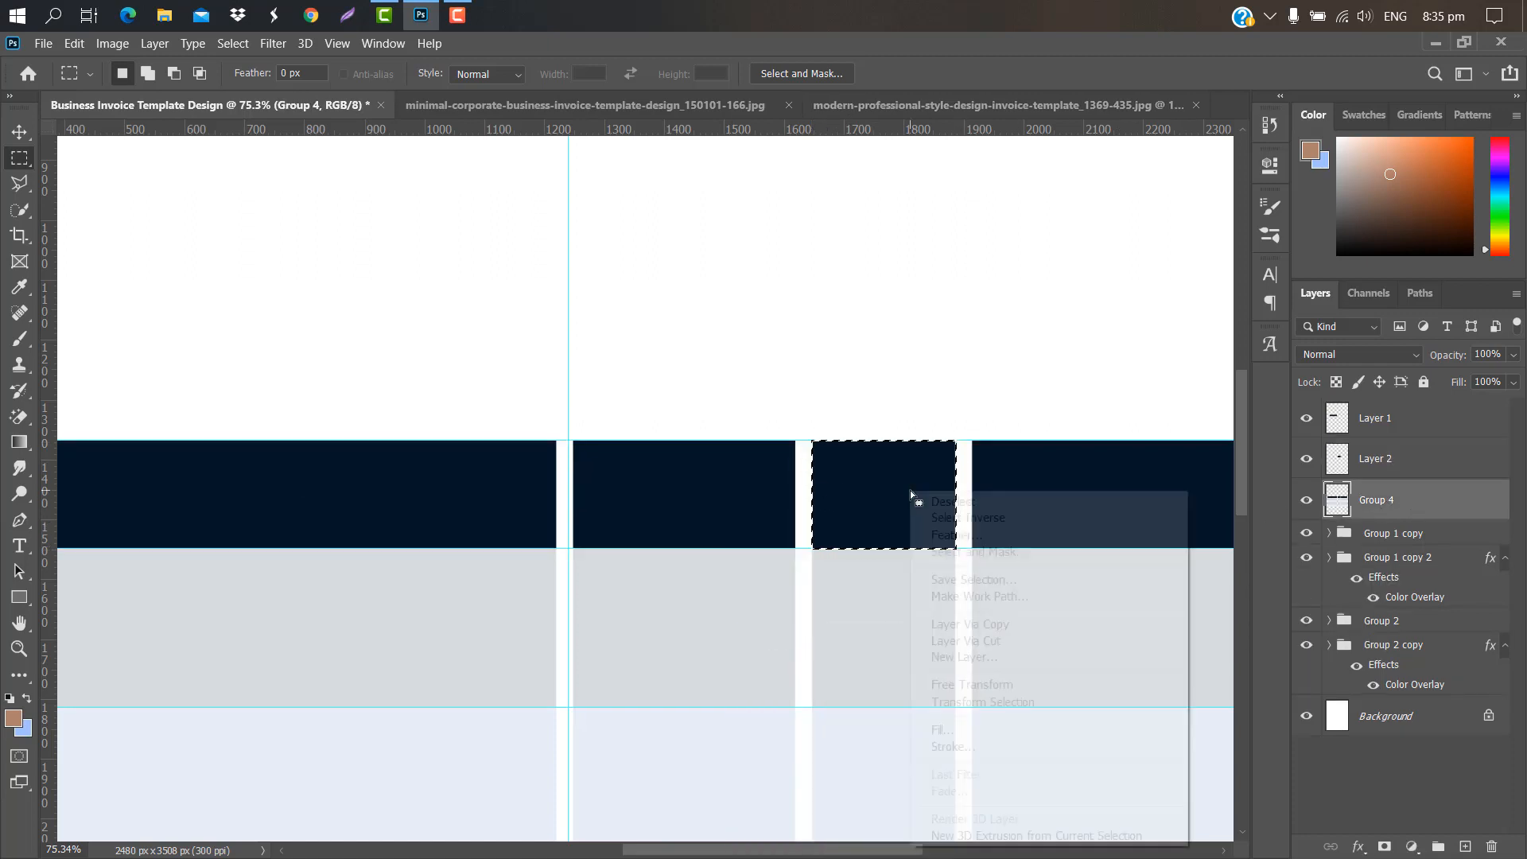
click(948, 706)
scroll(925, 836, right, 3)
drag(746, 443, 1007, 547)
click(1409, 541)
right_click(903, 477)
click(946, 605)
Step: Copy the first navy header block from Group 4 onto its own layer
drag(877, 849, 678, 848)
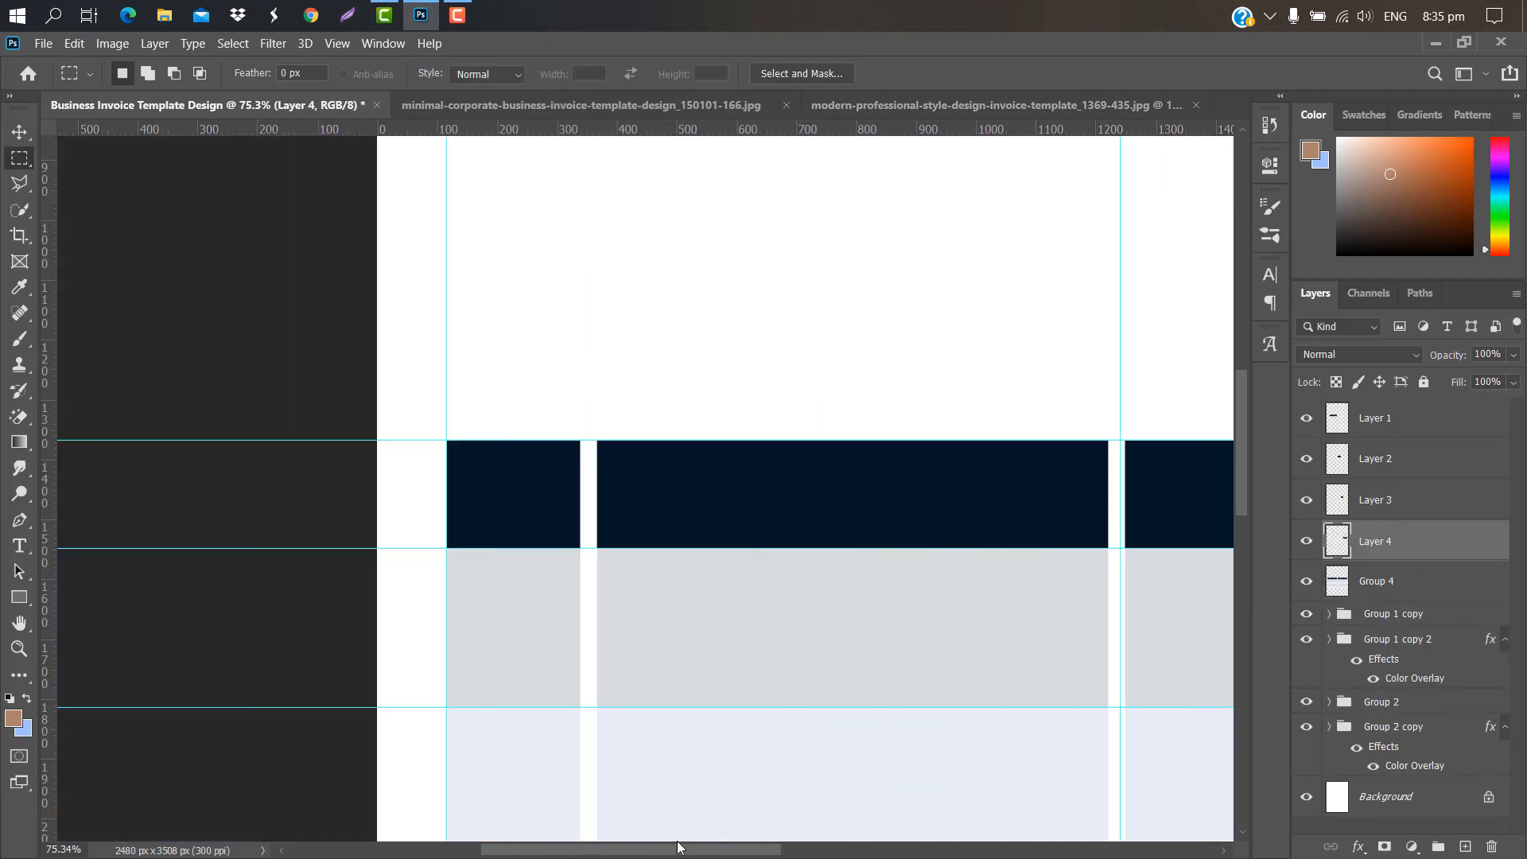
mouse_move(448, 441)
mouse_down()
mouse_move(553, 546)
mouse_move(582, 548)
mouse_up()
click(1404, 581)
right_click(519, 512)
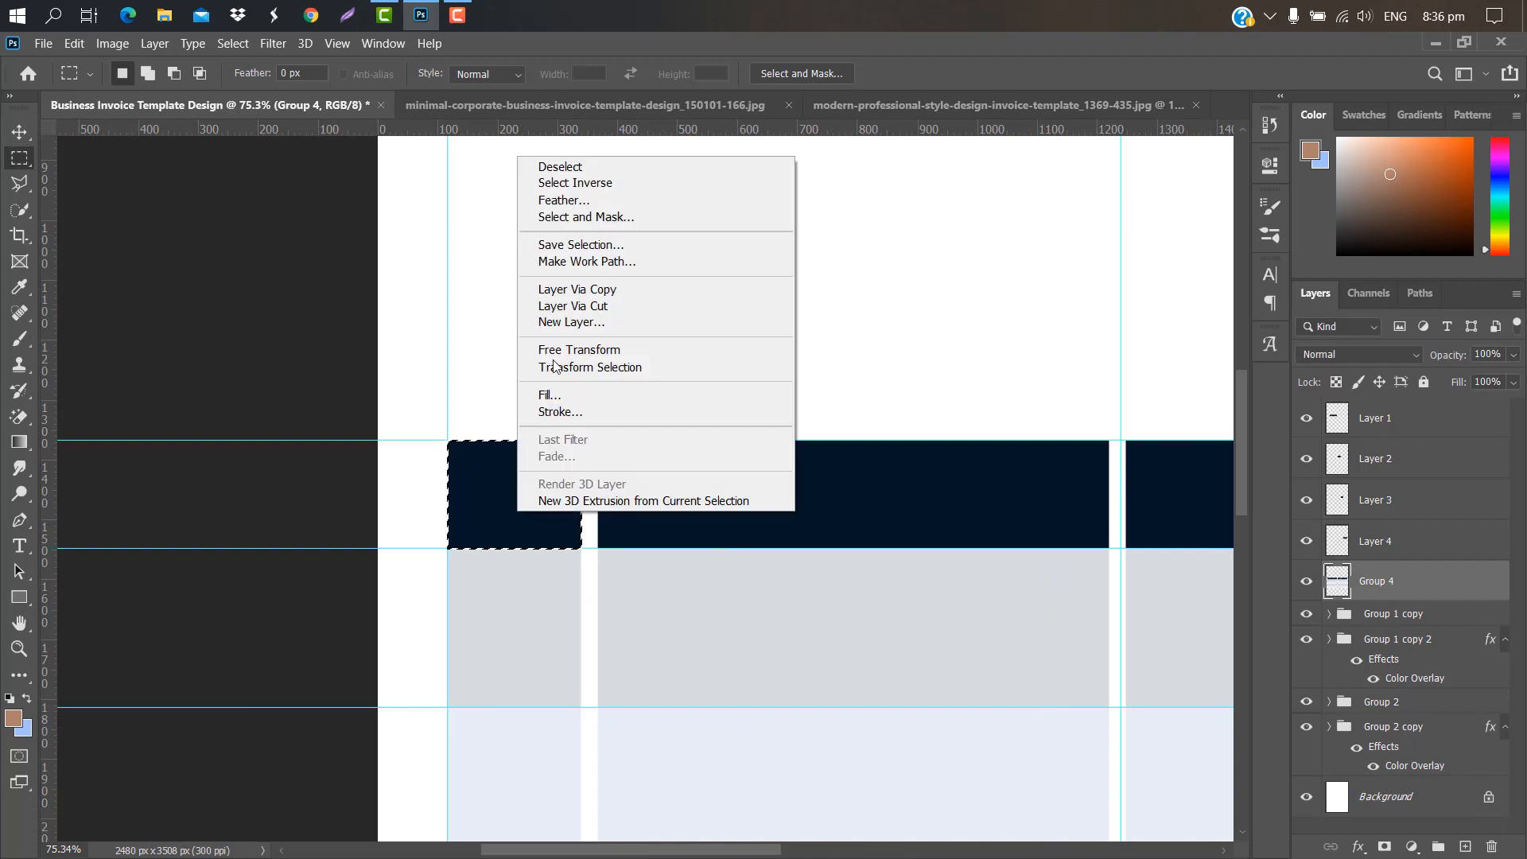
click(572, 291)
click(1411, 418)
click(19, 132)
scroll(695, 479, down, 9)
click(922, 497)
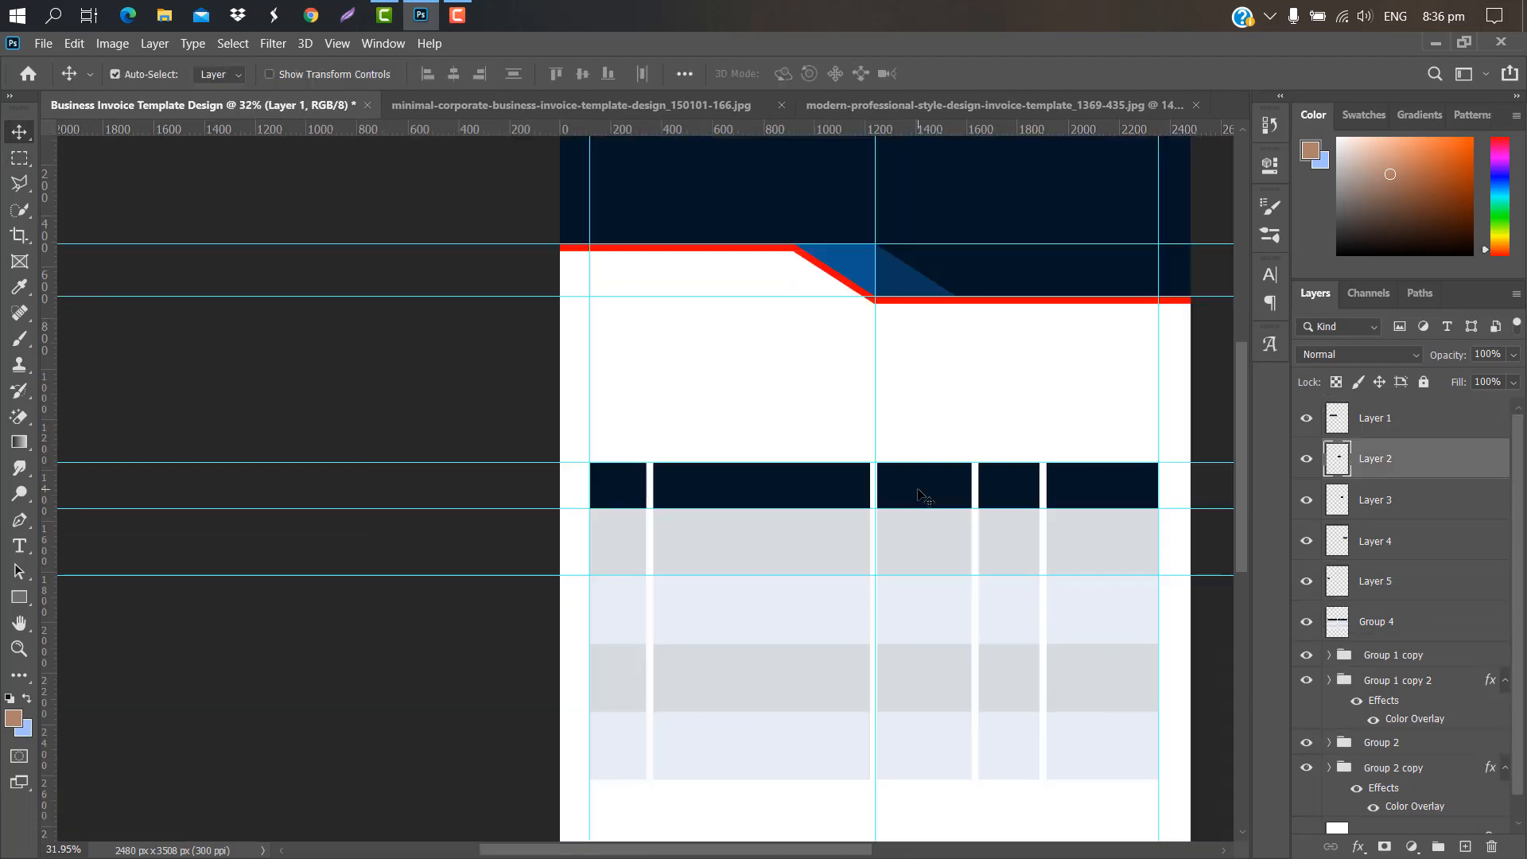
Step: Give the third header block a Color Overlay of blue #0d5590
double_click(1427, 469)
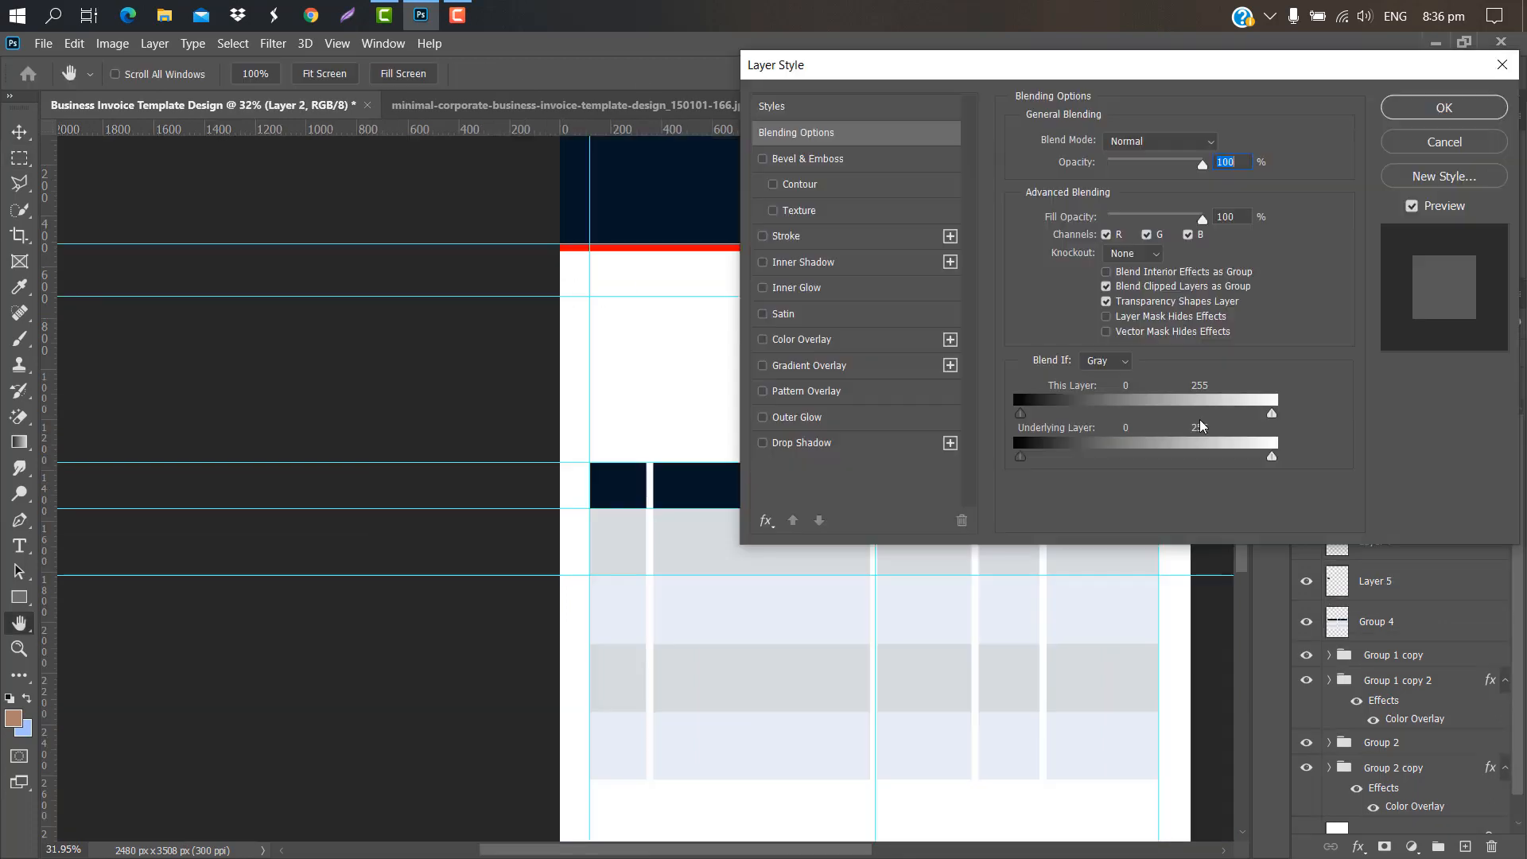
drag(883, 76, 1128, 89)
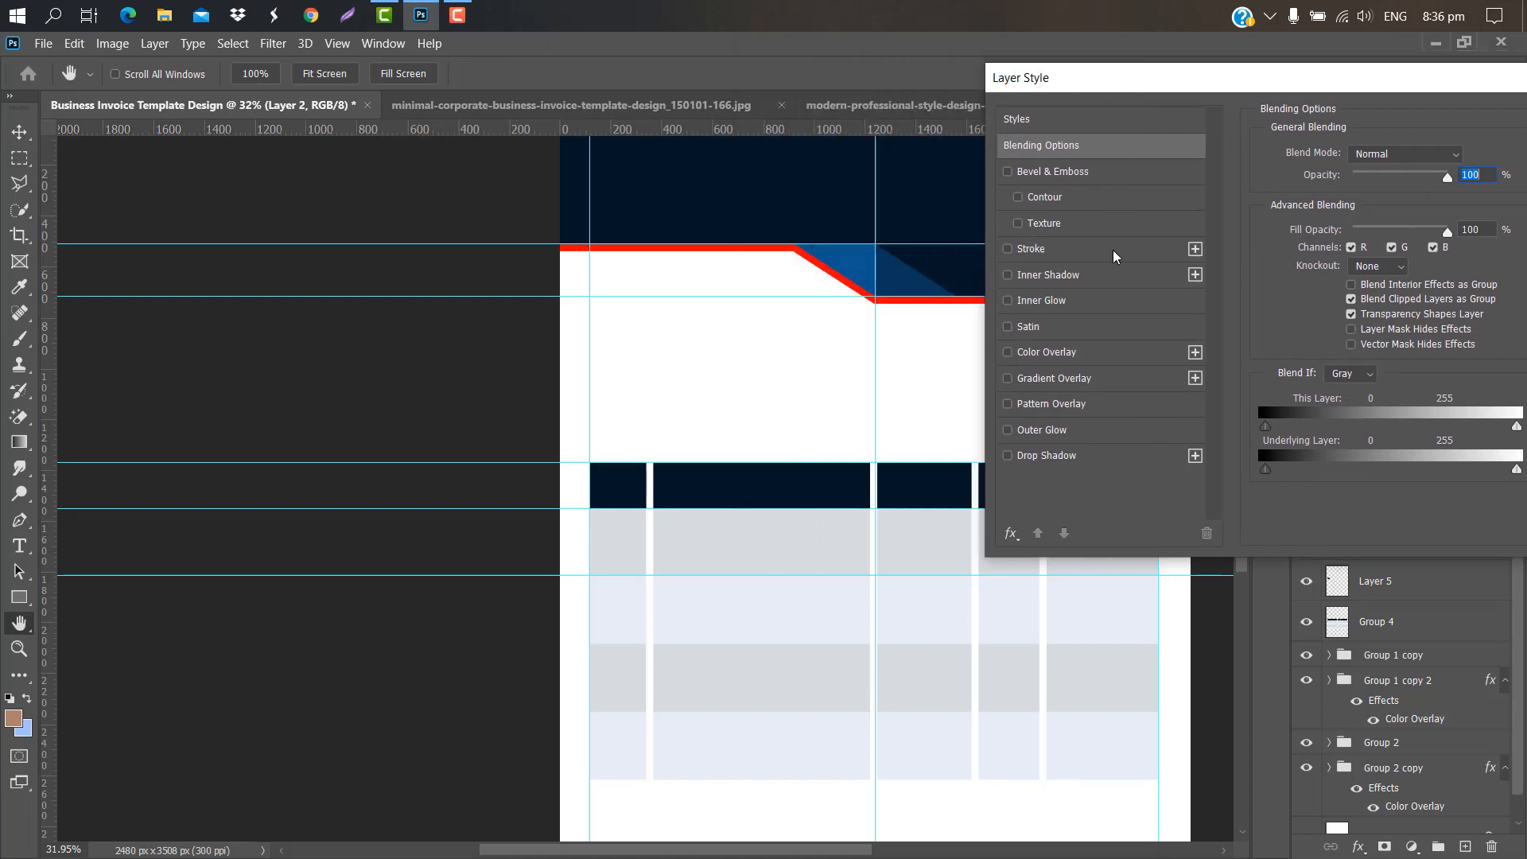
click(1098, 353)
click(1467, 156)
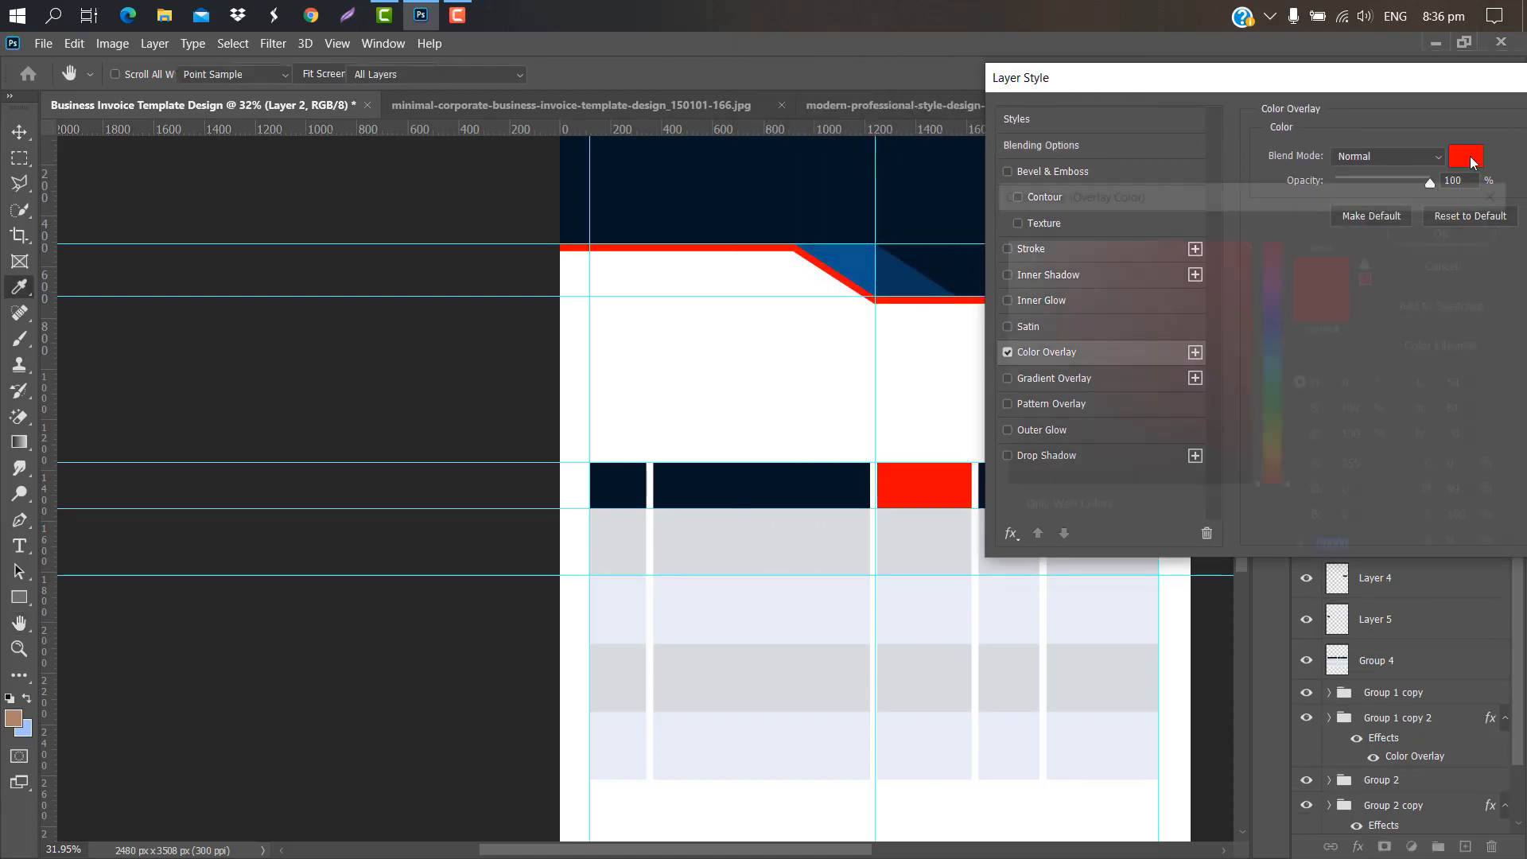
click(852, 250)
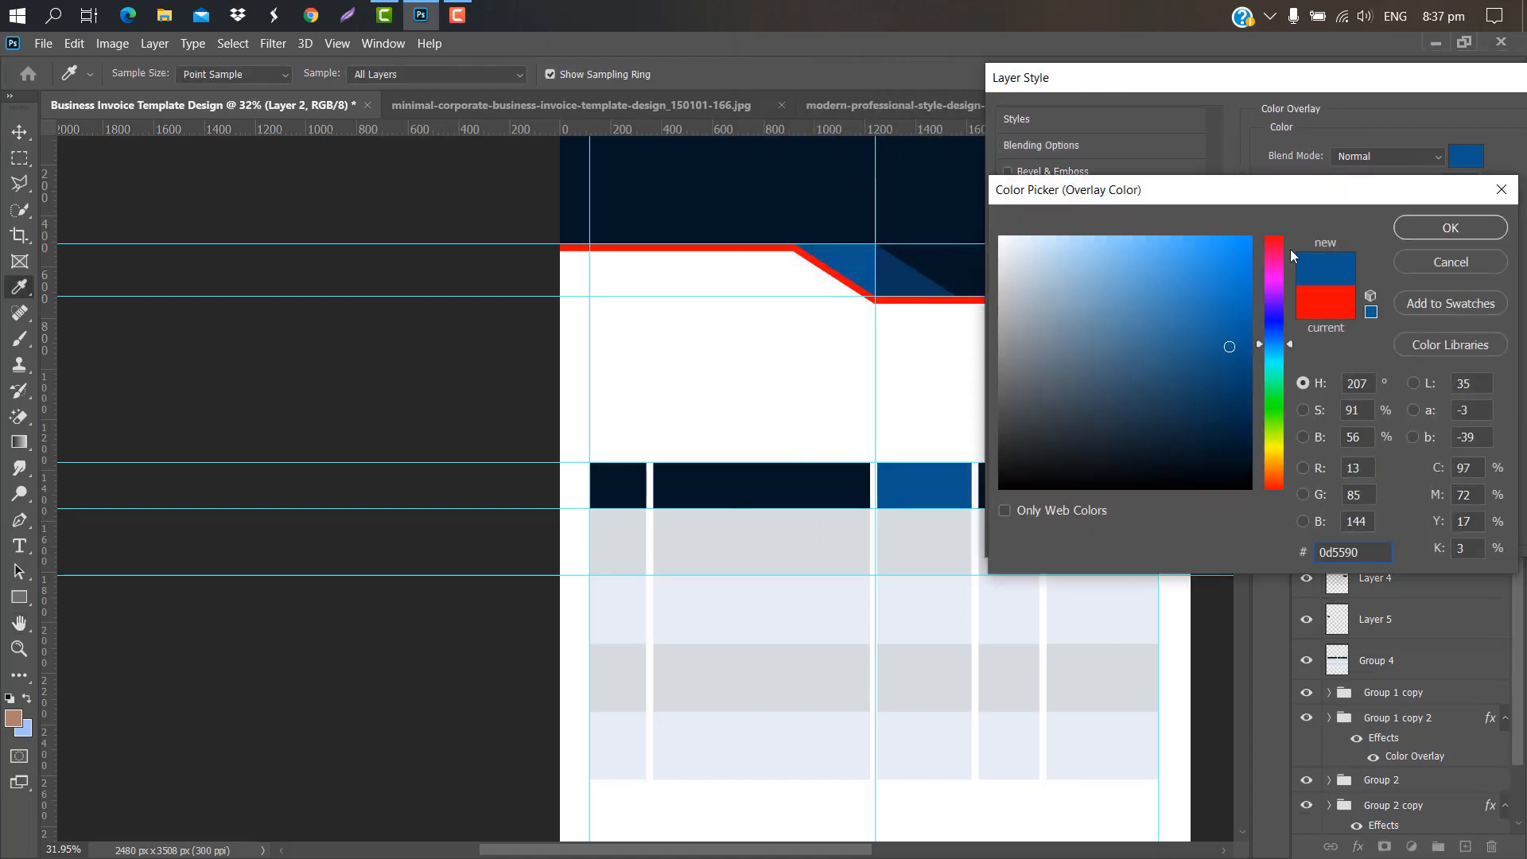
click(1451, 229)
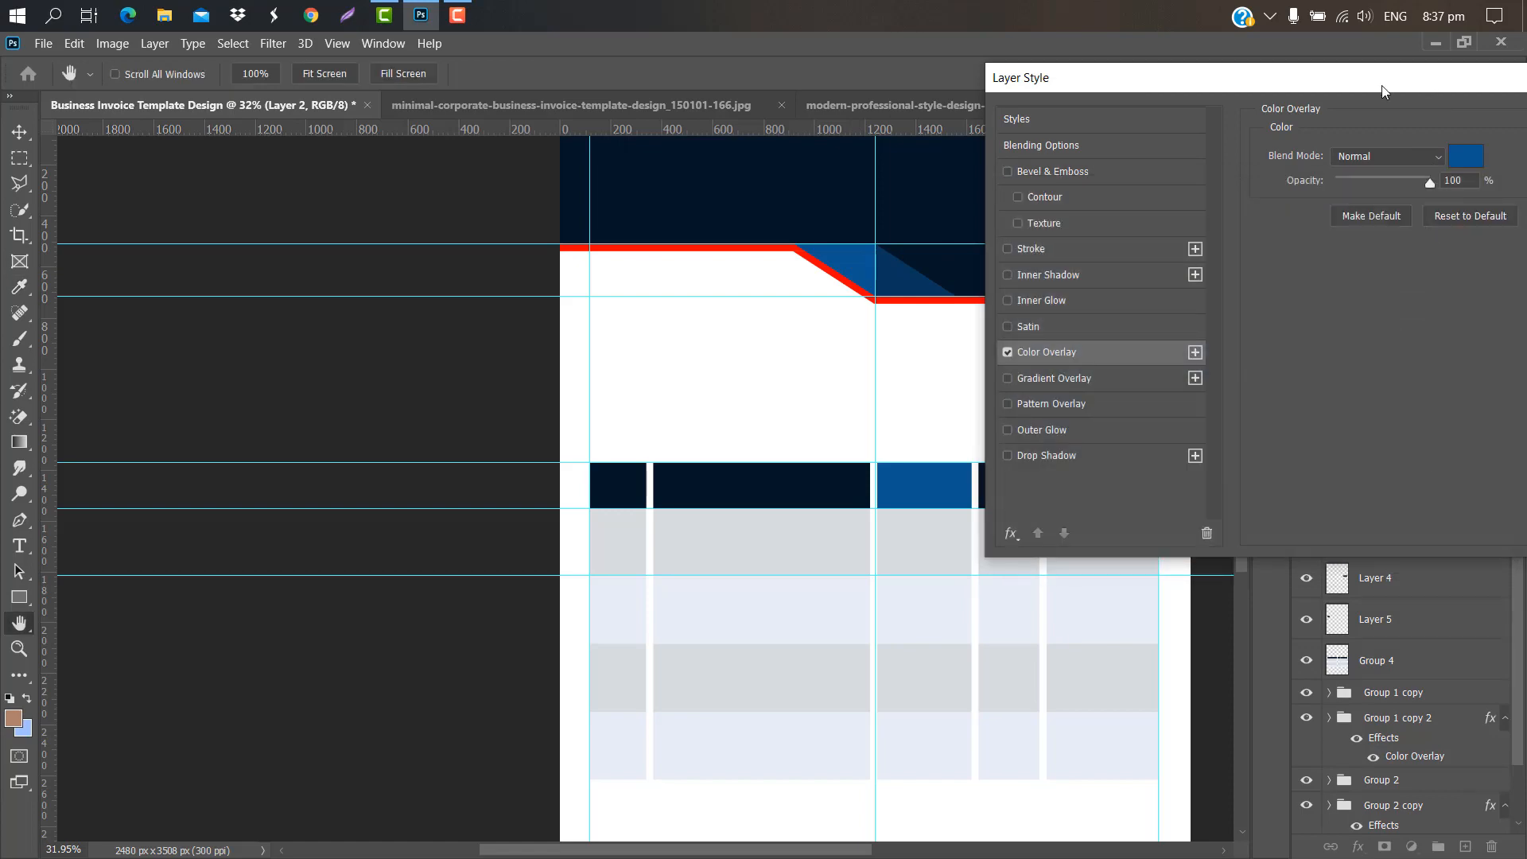
drag(1384, 89, 1120, 95)
click(1404, 127)
Step: Give the fourth header block a deeper blue Color Overlay
click(1025, 496)
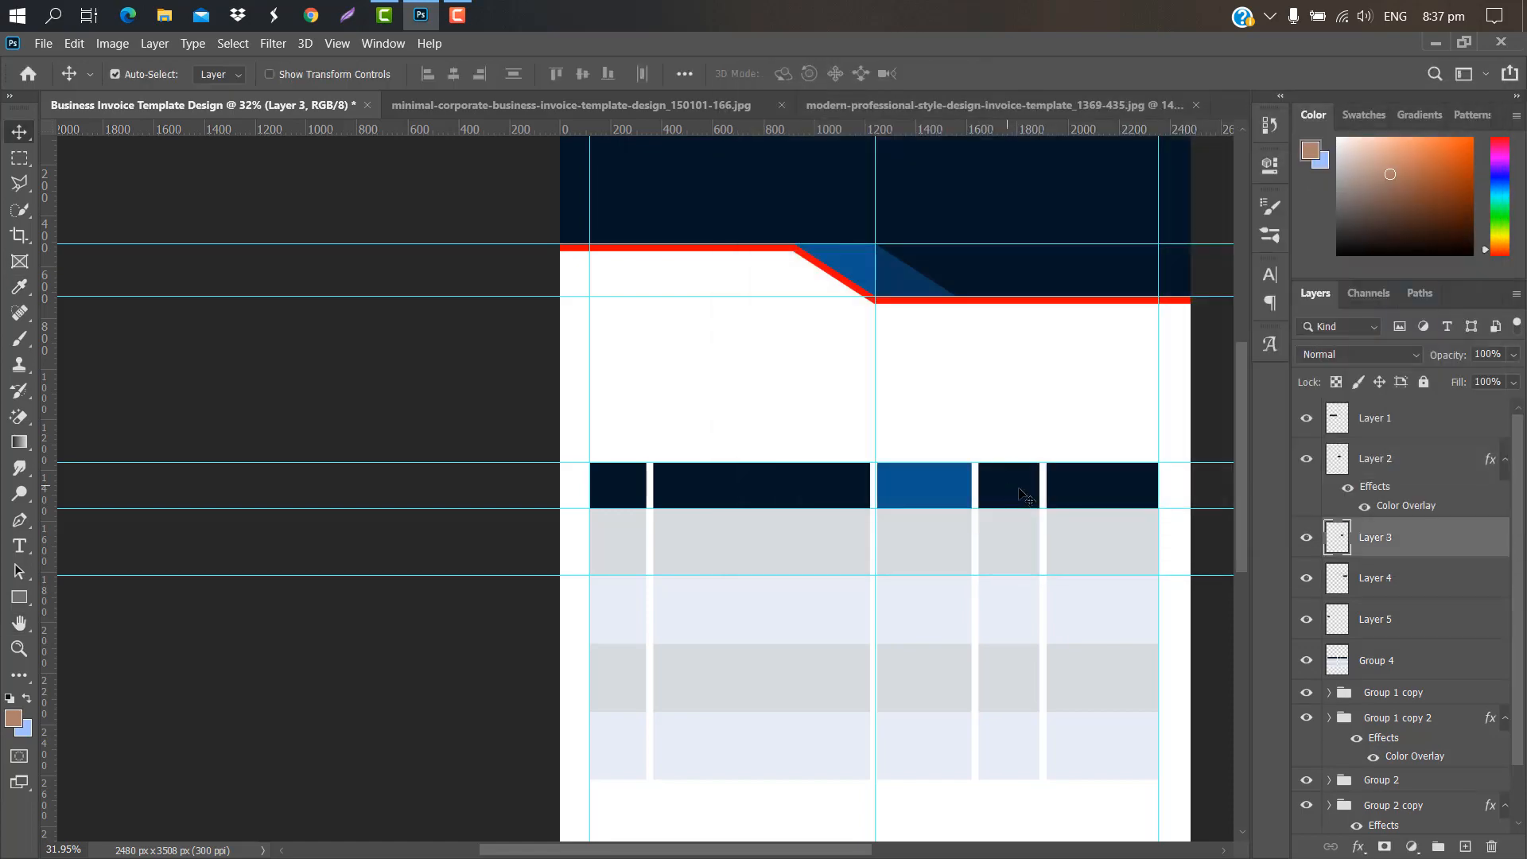
double_click(1435, 545)
drag(913, 86, 1275, 72)
click(1152, 338)
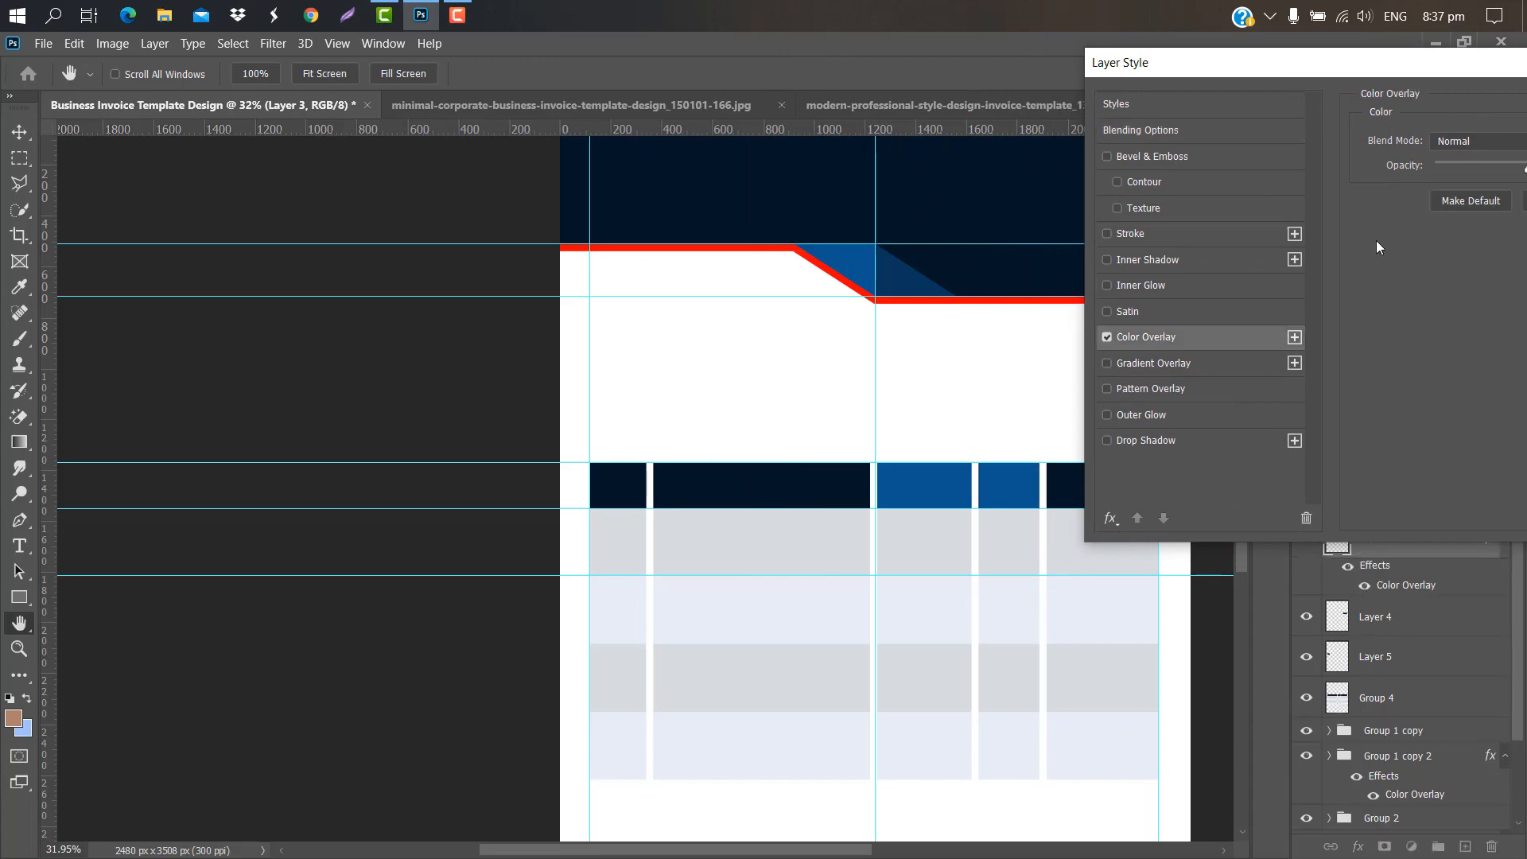
drag(1414, 69, 1274, 82)
click(1427, 144)
click(1176, 260)
click(1442, 233)
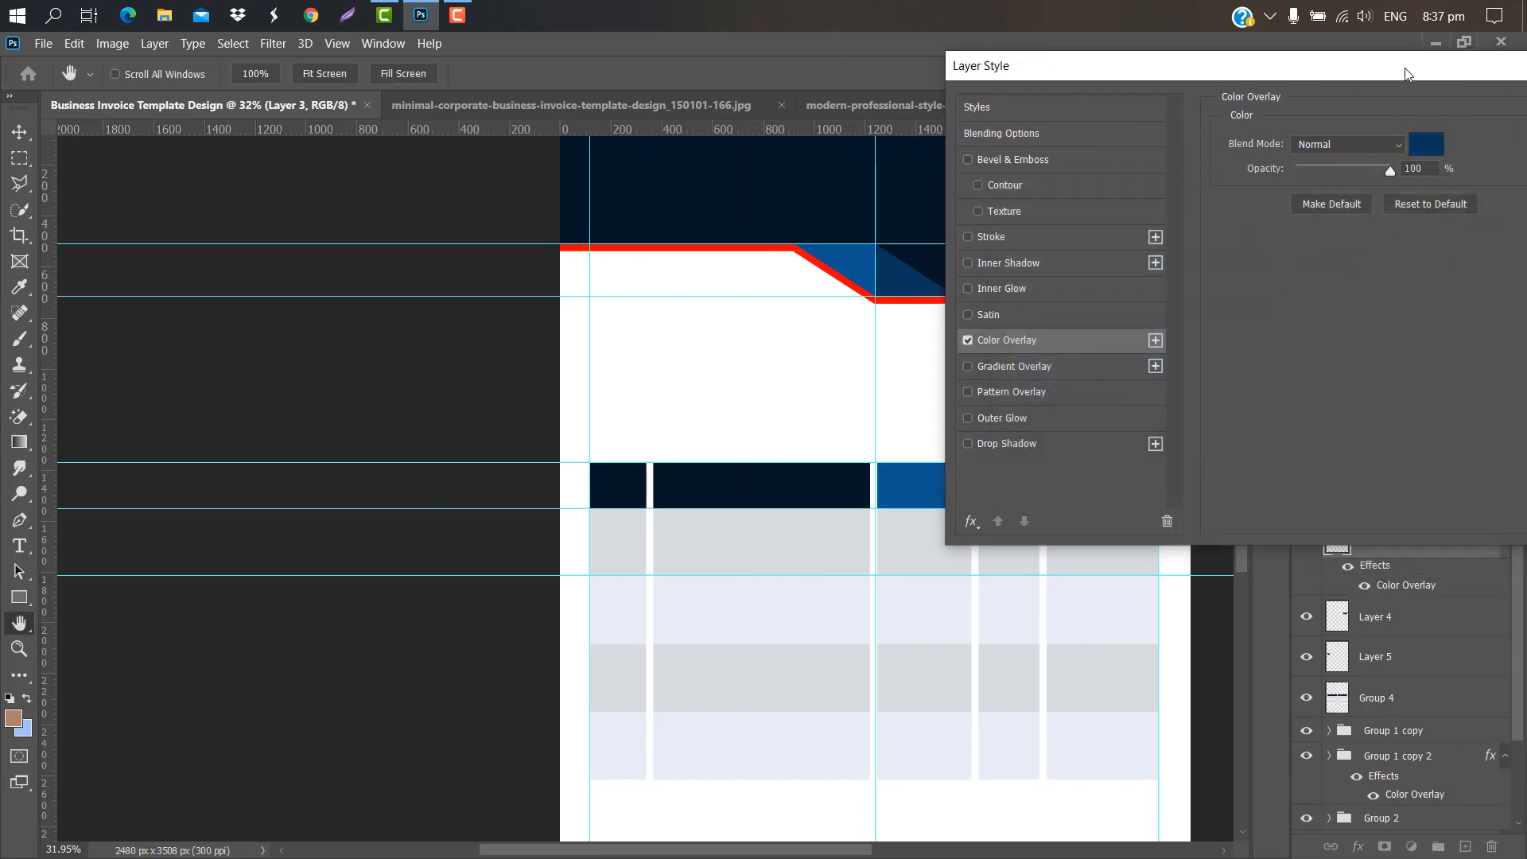
drag(1405, 65, 1258, 73)
click(1502, 117)
Step: Give the last header block a red #ff0000 Color Overlay
click(1446, 612)
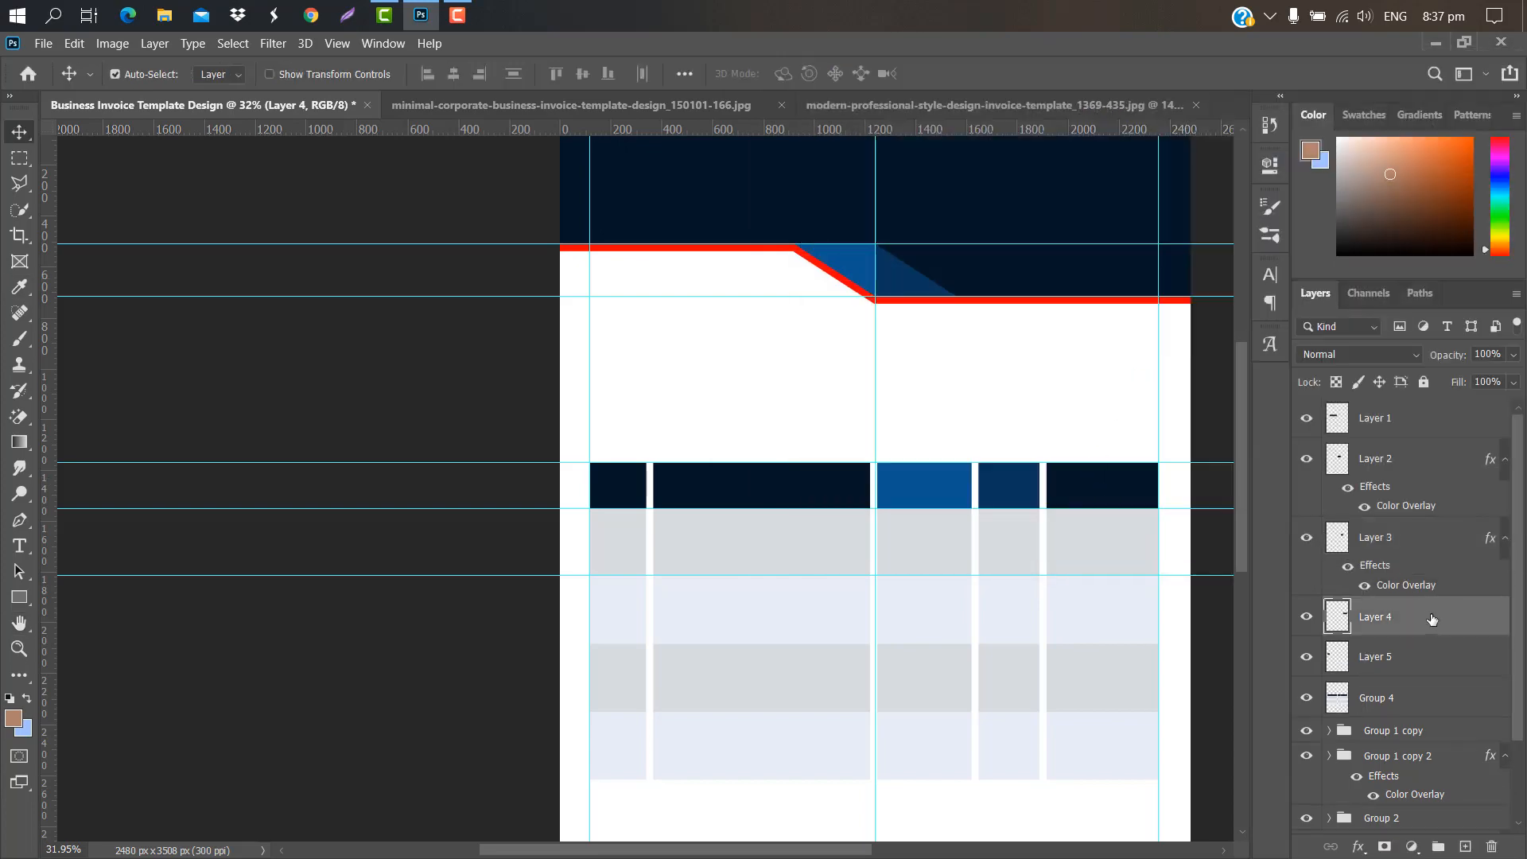
double_click(1431, 619)
click(801, 347)
click(1221, 151)
text(ff0000)
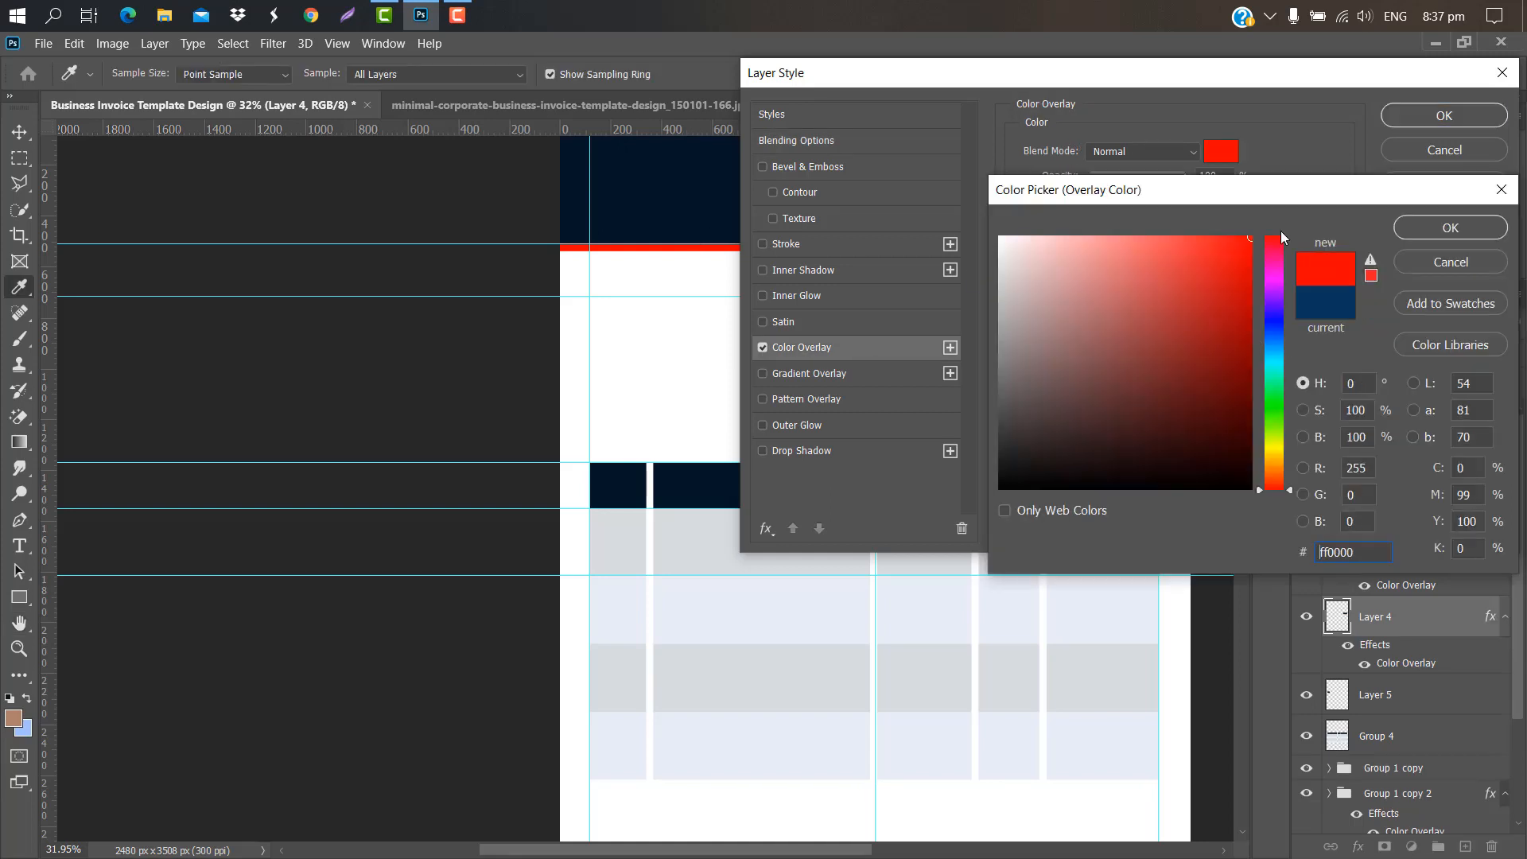
key(Return)
click(1413, 119)
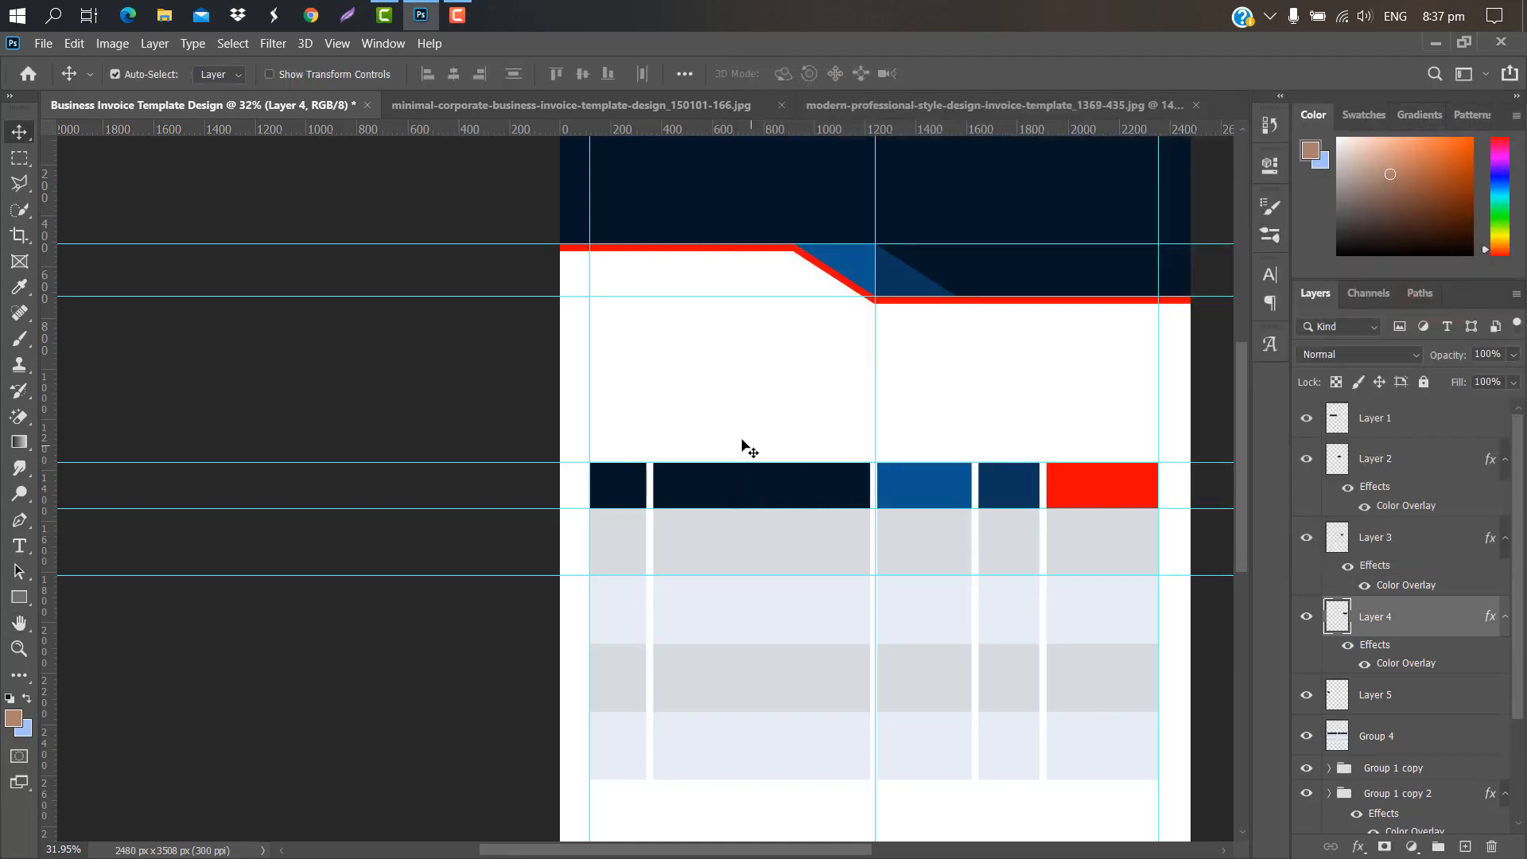
Step: Remove two horizontal guides and the middle vertical guide by dragging them onto the rulers
scroll(745, 445, down, 2)
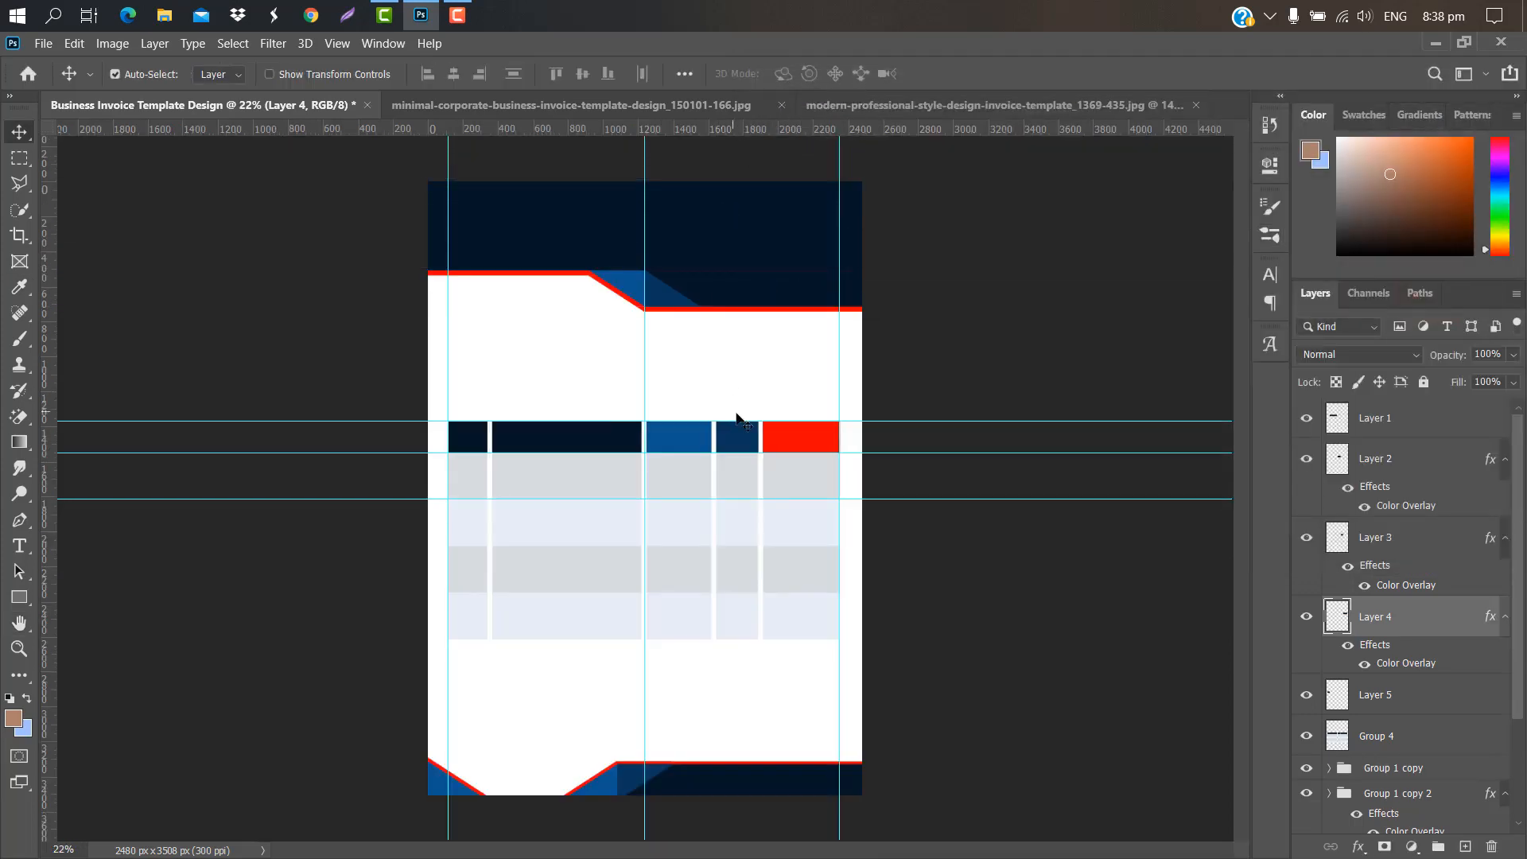
drag(737, 421, 724, 128)
drag(760, 499, 752, 131)
drag(644, 483, 40, 477)
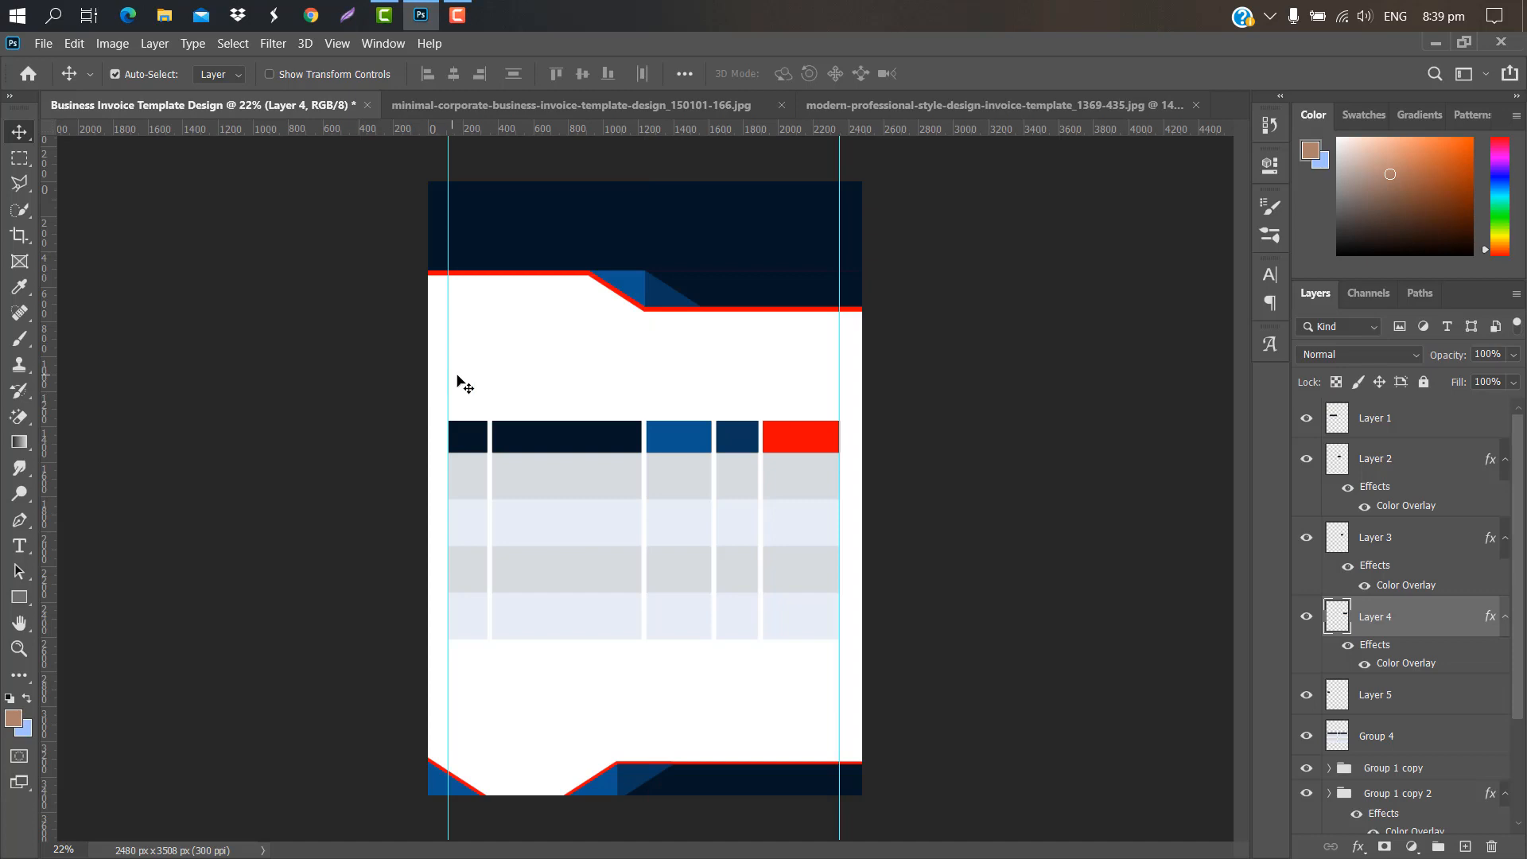
scroll(458, 380, up, 5)
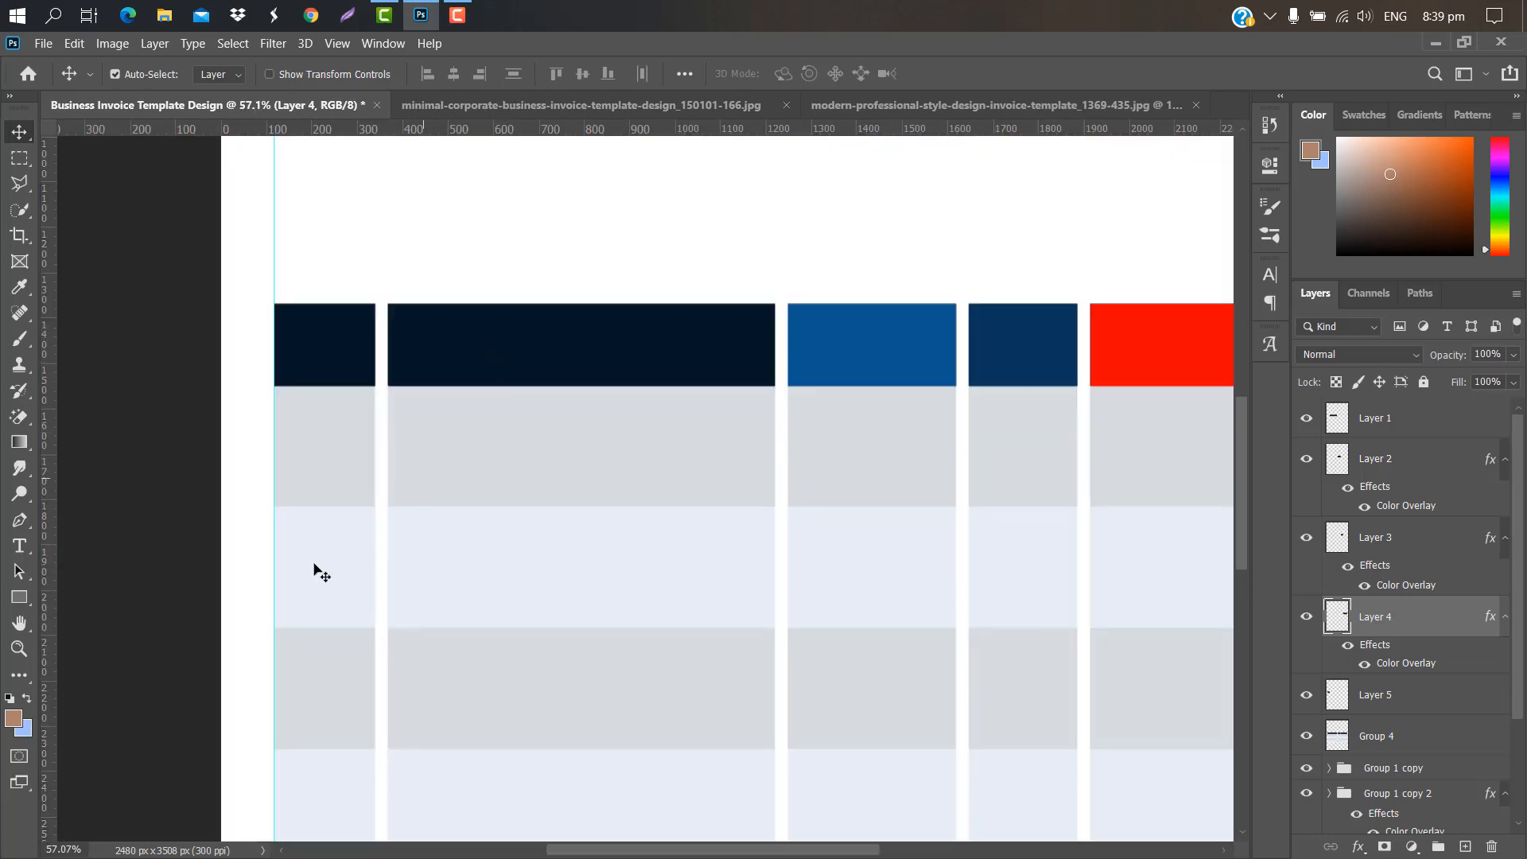
Step: Add a text label reading 'NO.' and set its colour to white #ffffff
click(15, 548)
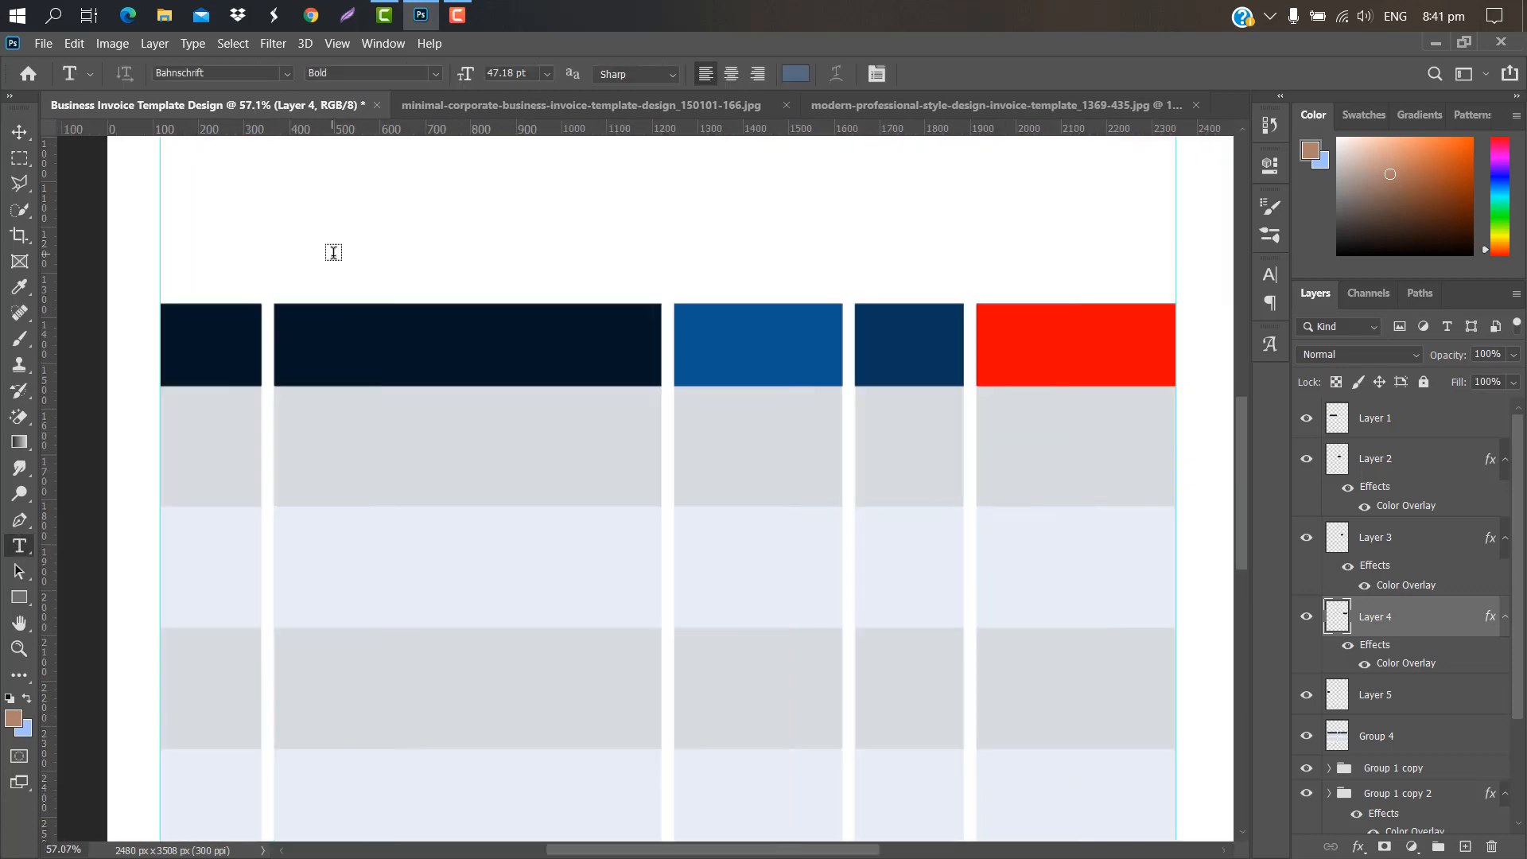
click(332, 253)
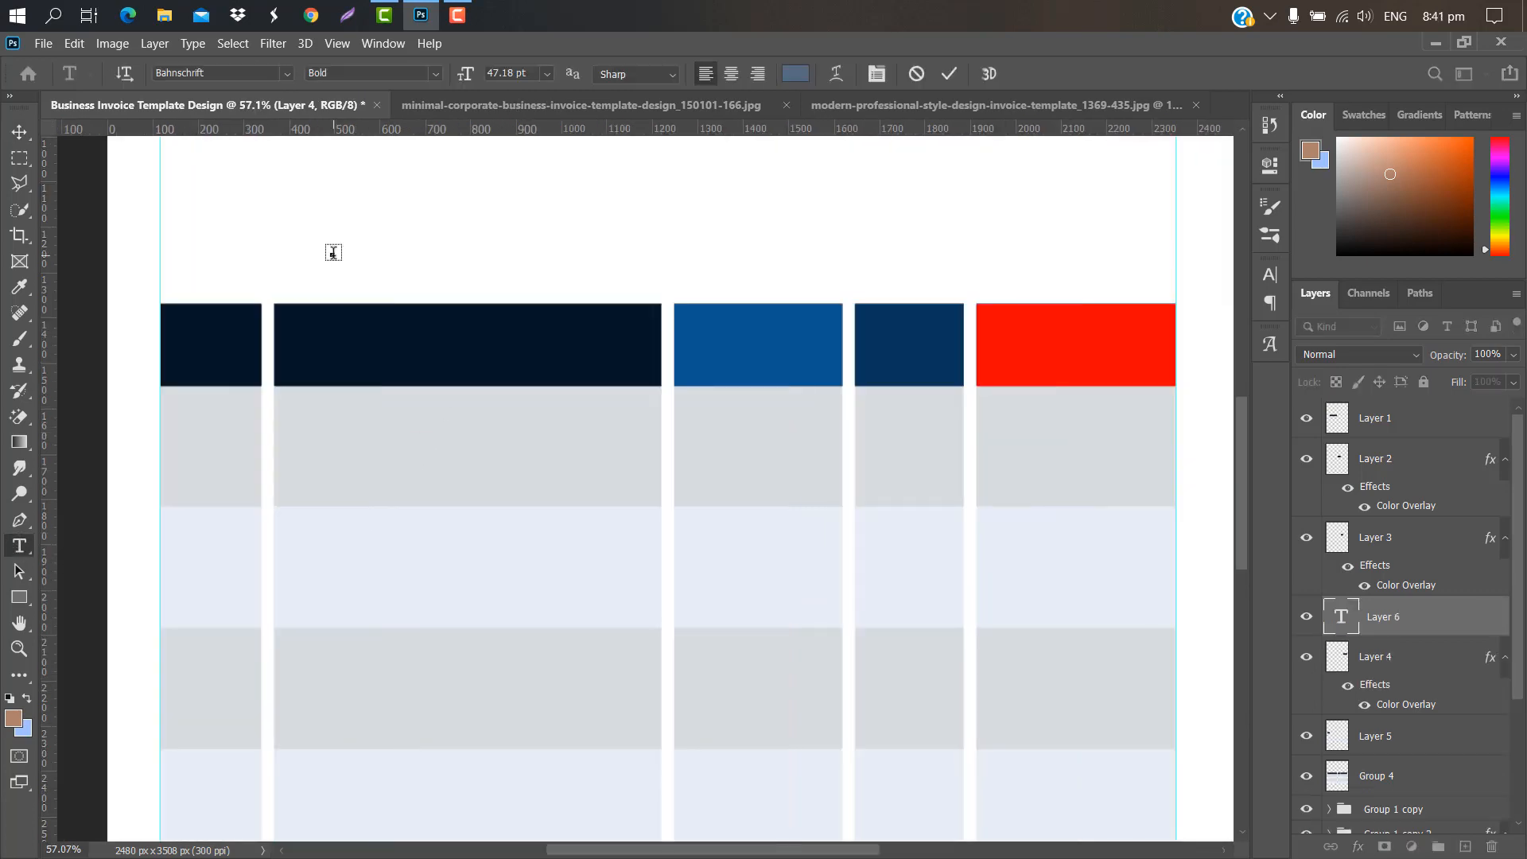
text(N)
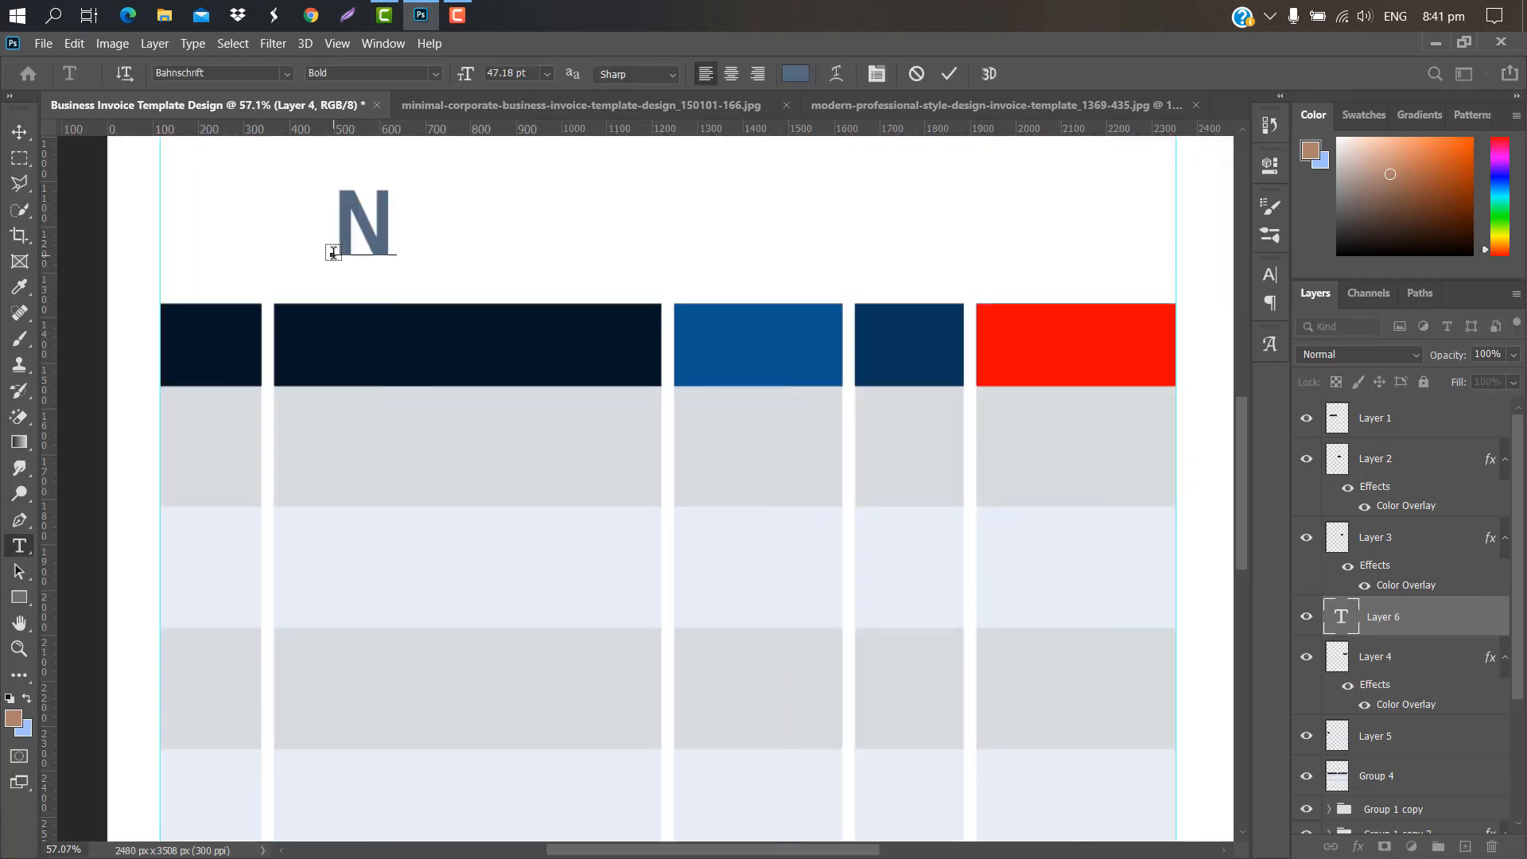
text(O.)
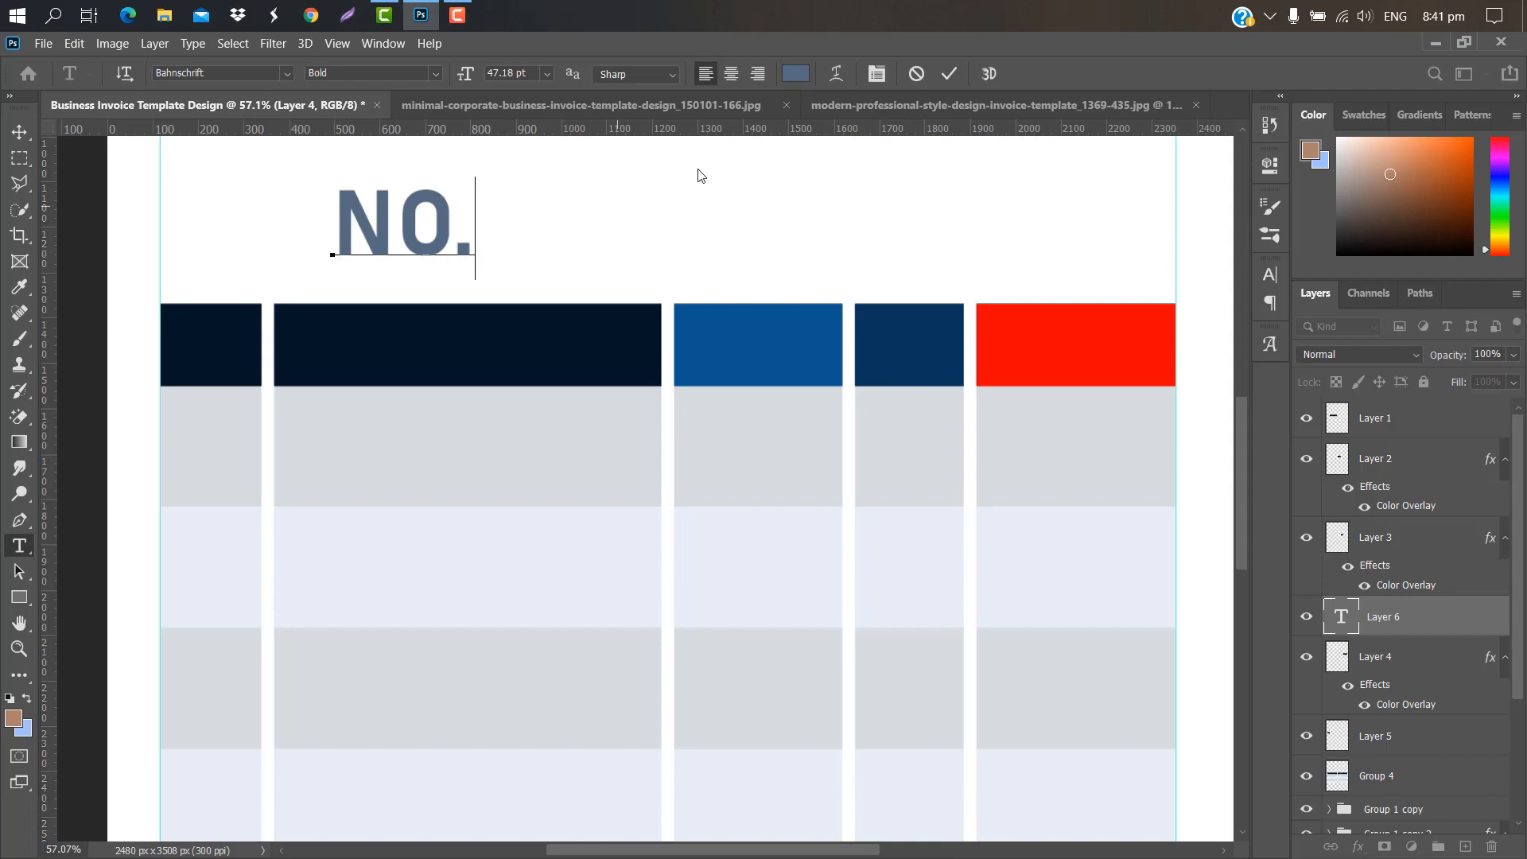
click(947, 73)
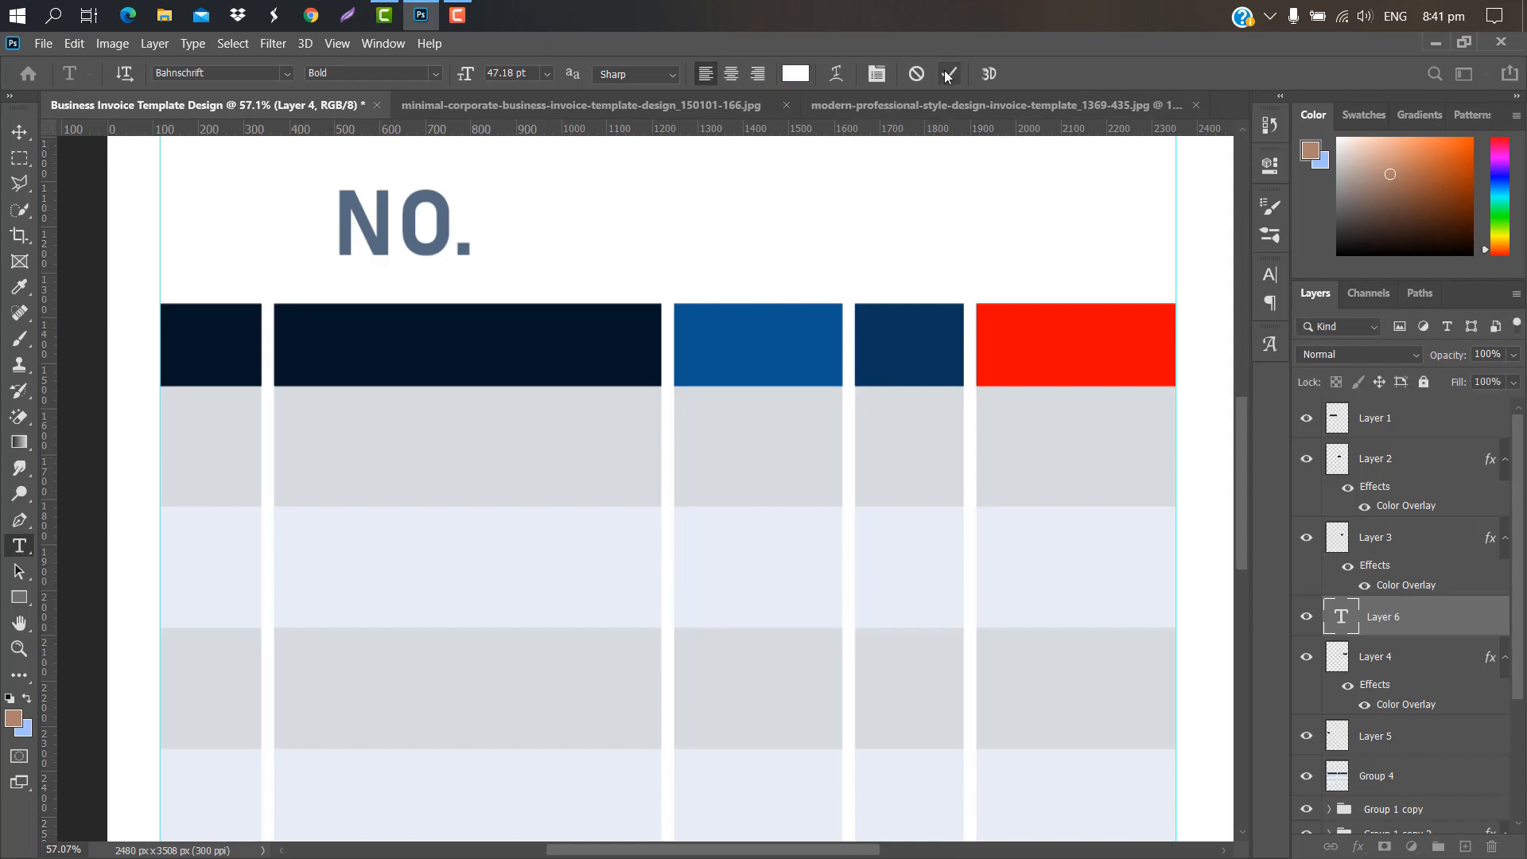
click(808, 74)
click(1001, 237)
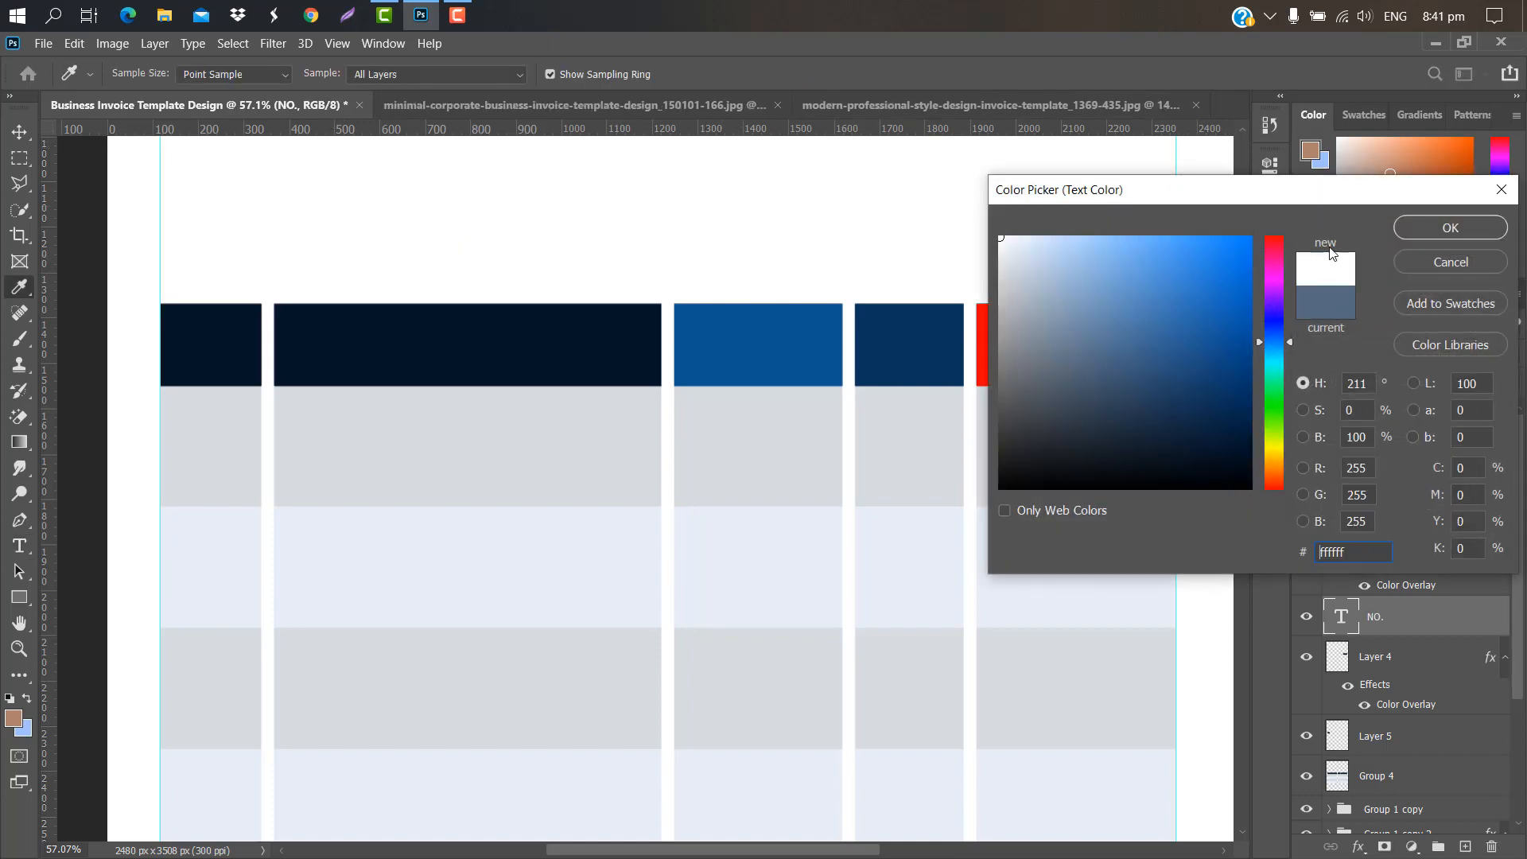
click(1446, 228)
Step: Move the NO. label into the first navy header cell and scale it down slightly
key(ctrl+t)
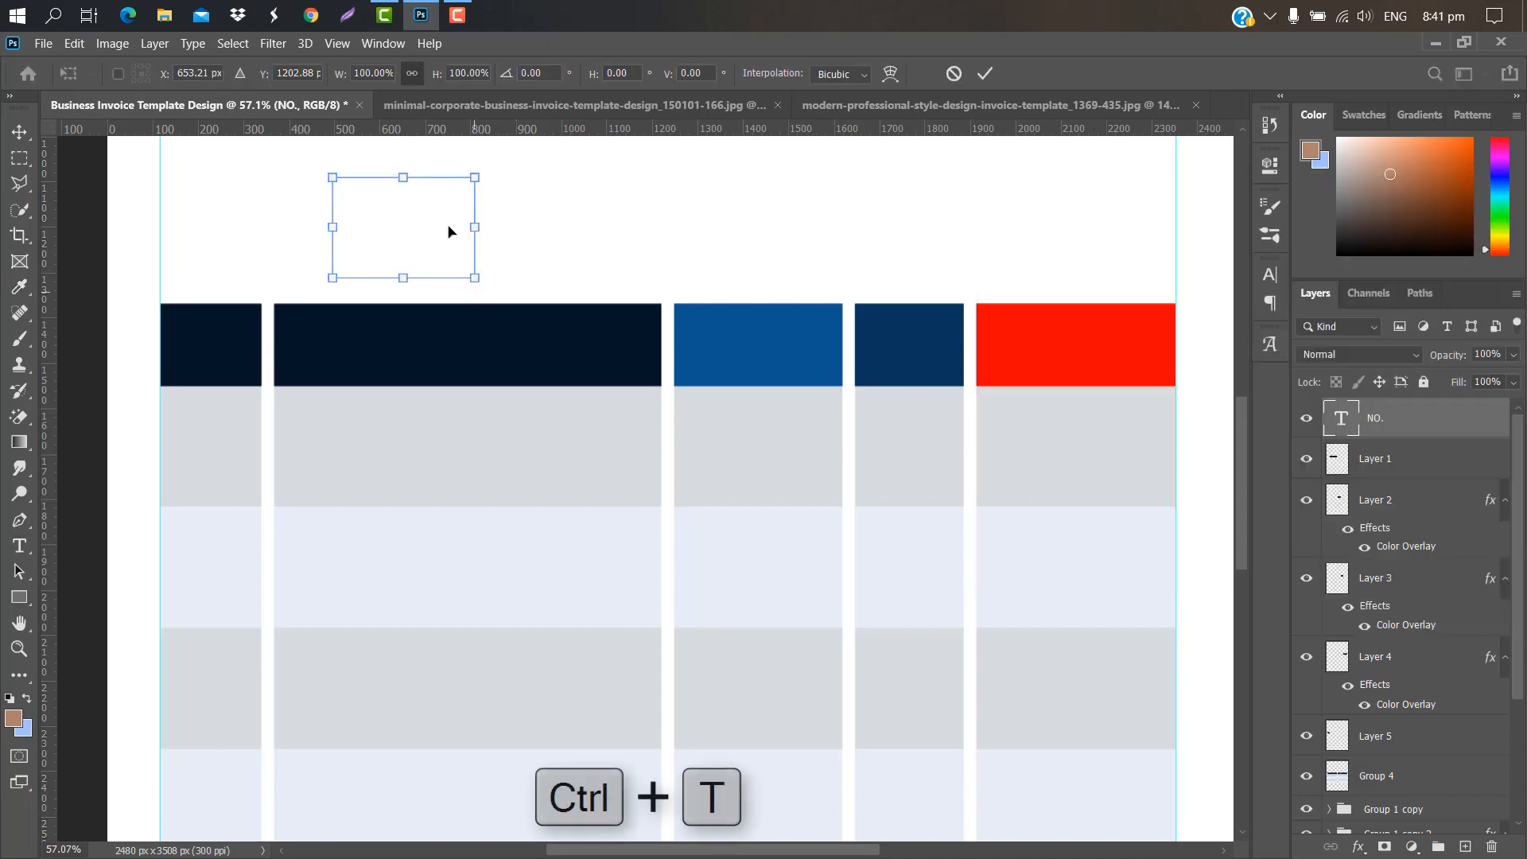
drag(326, 303, 152, 406)
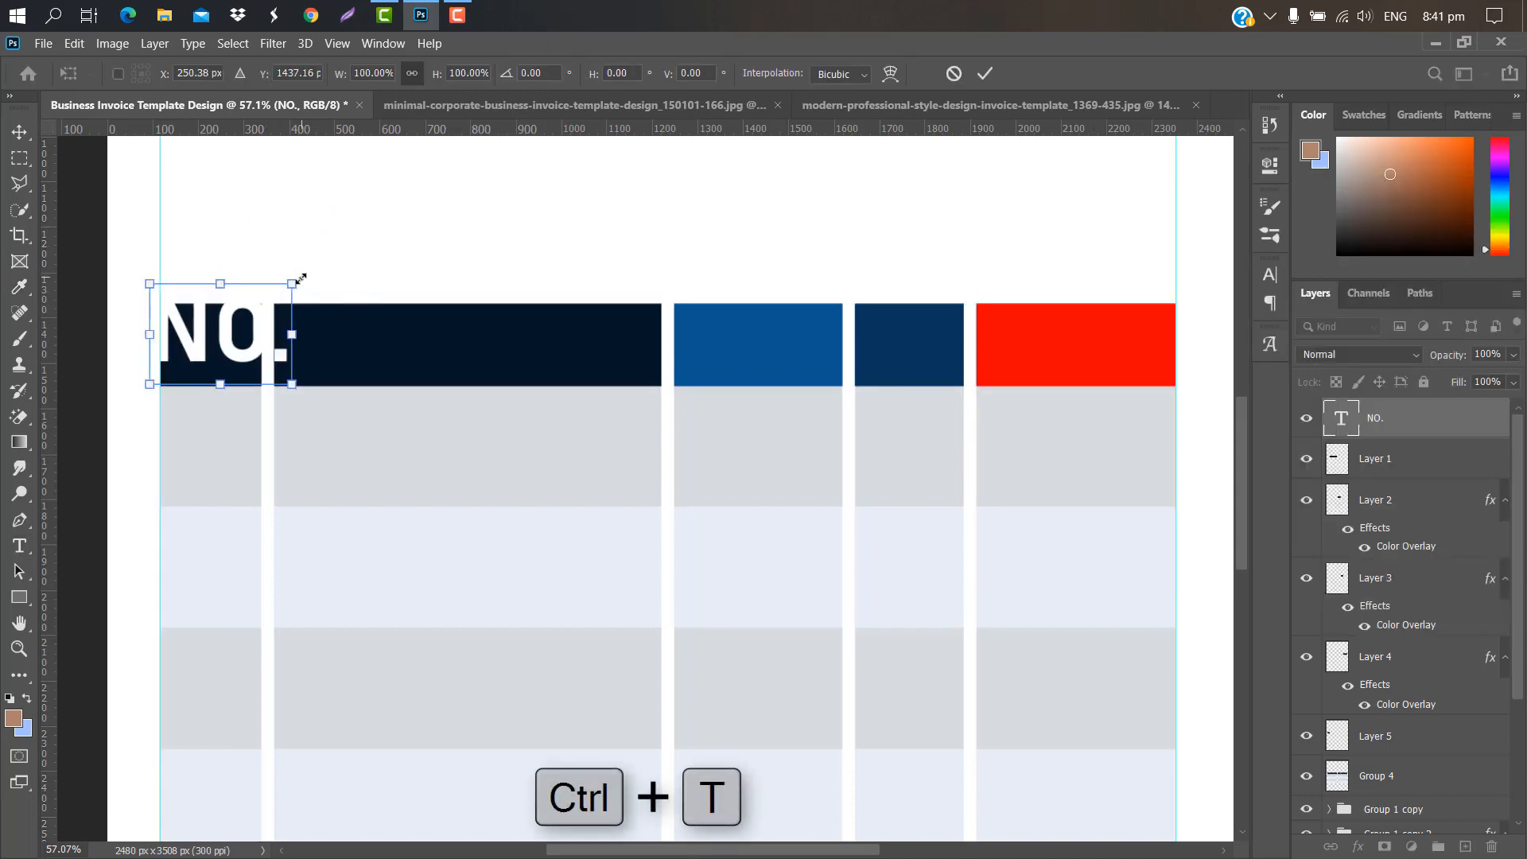
drag(296, 281, 236, 325)
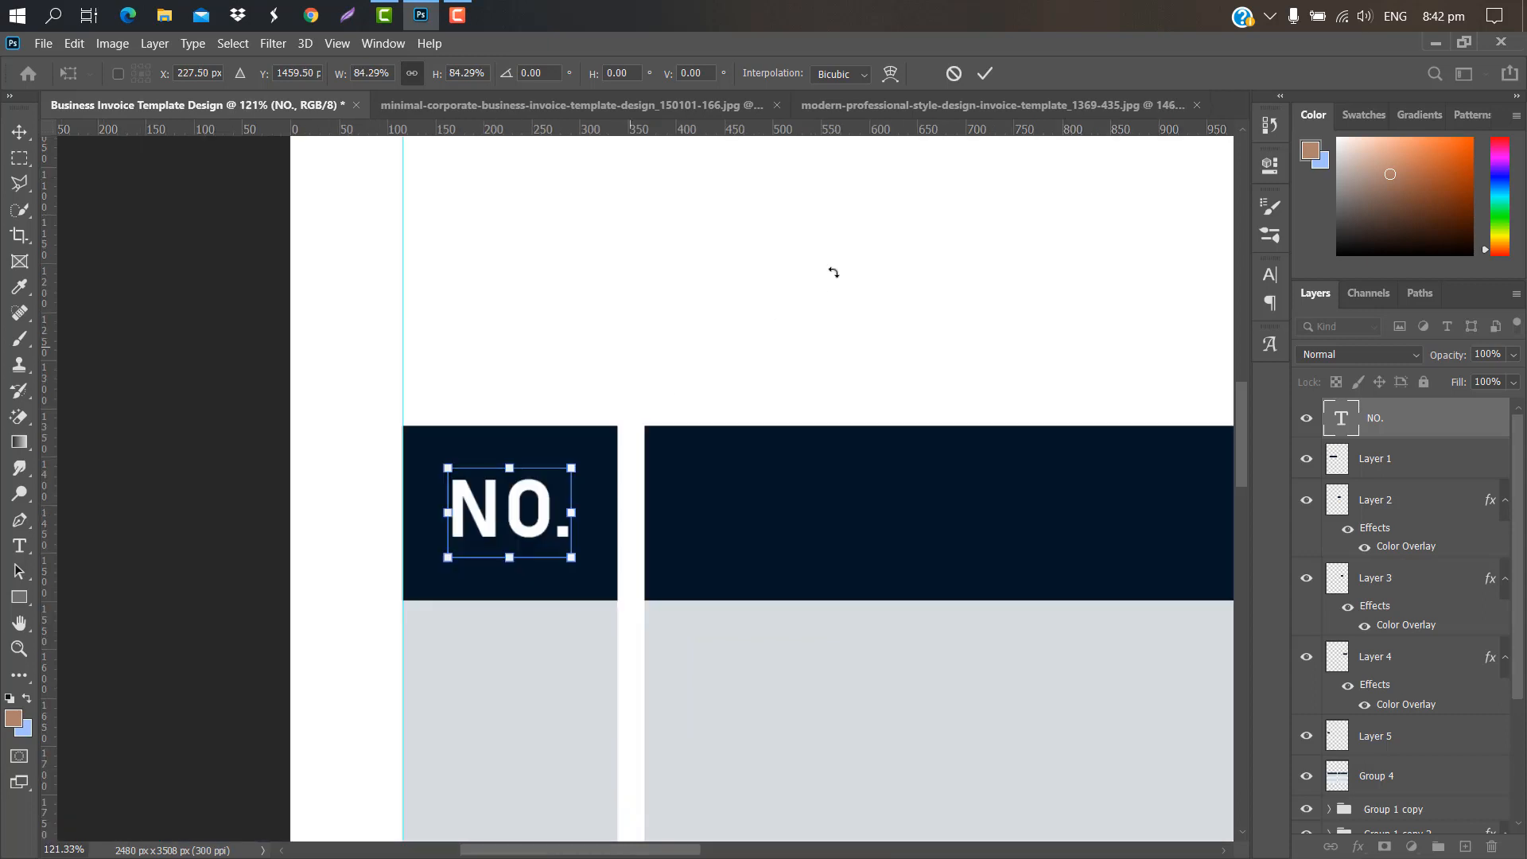
click(985, 73)
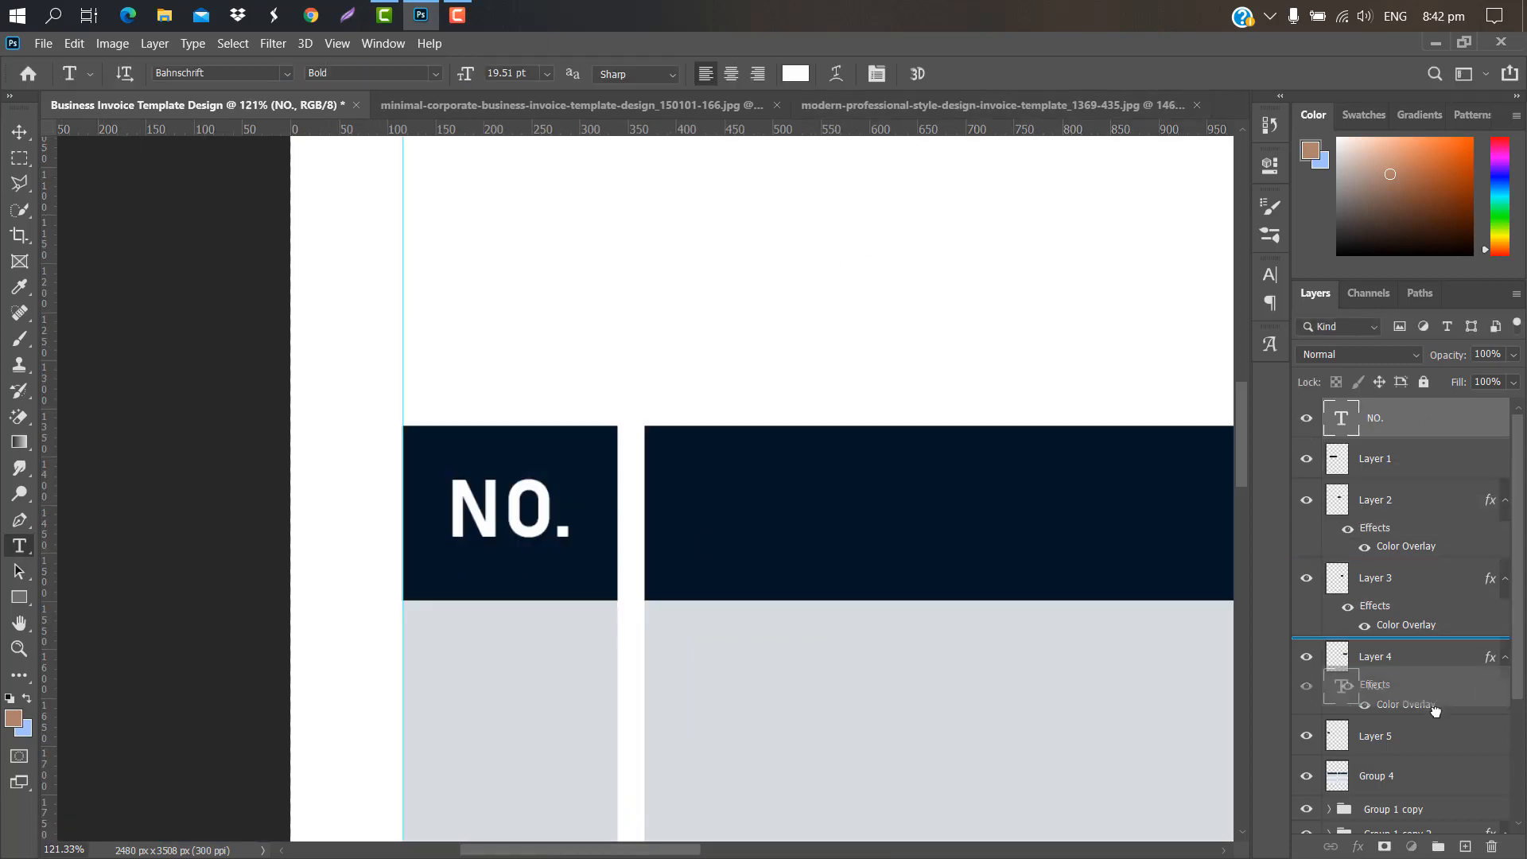
Step: Copy the NO. label into the wide dark cell as PRODUCT DESCRIPTION, scaled to about 71% and centred
key(ctrl+j)
scroll(342, 580, right, 3)
key(ctrl+t)
drag(257, 497, 523, 497)
click(984, 73)
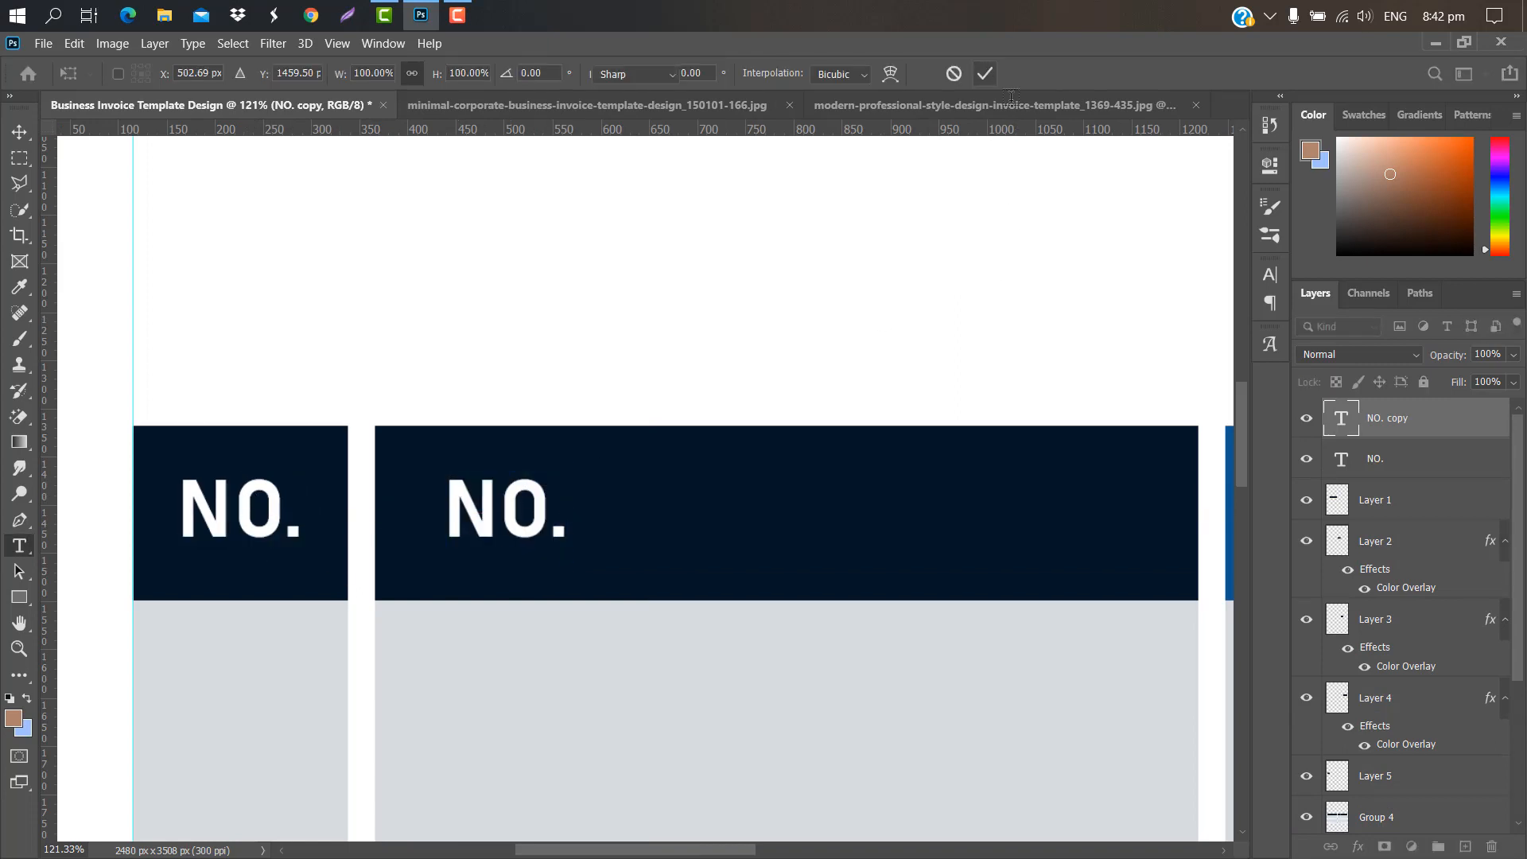
double_click(1342, 420)
text(PR)
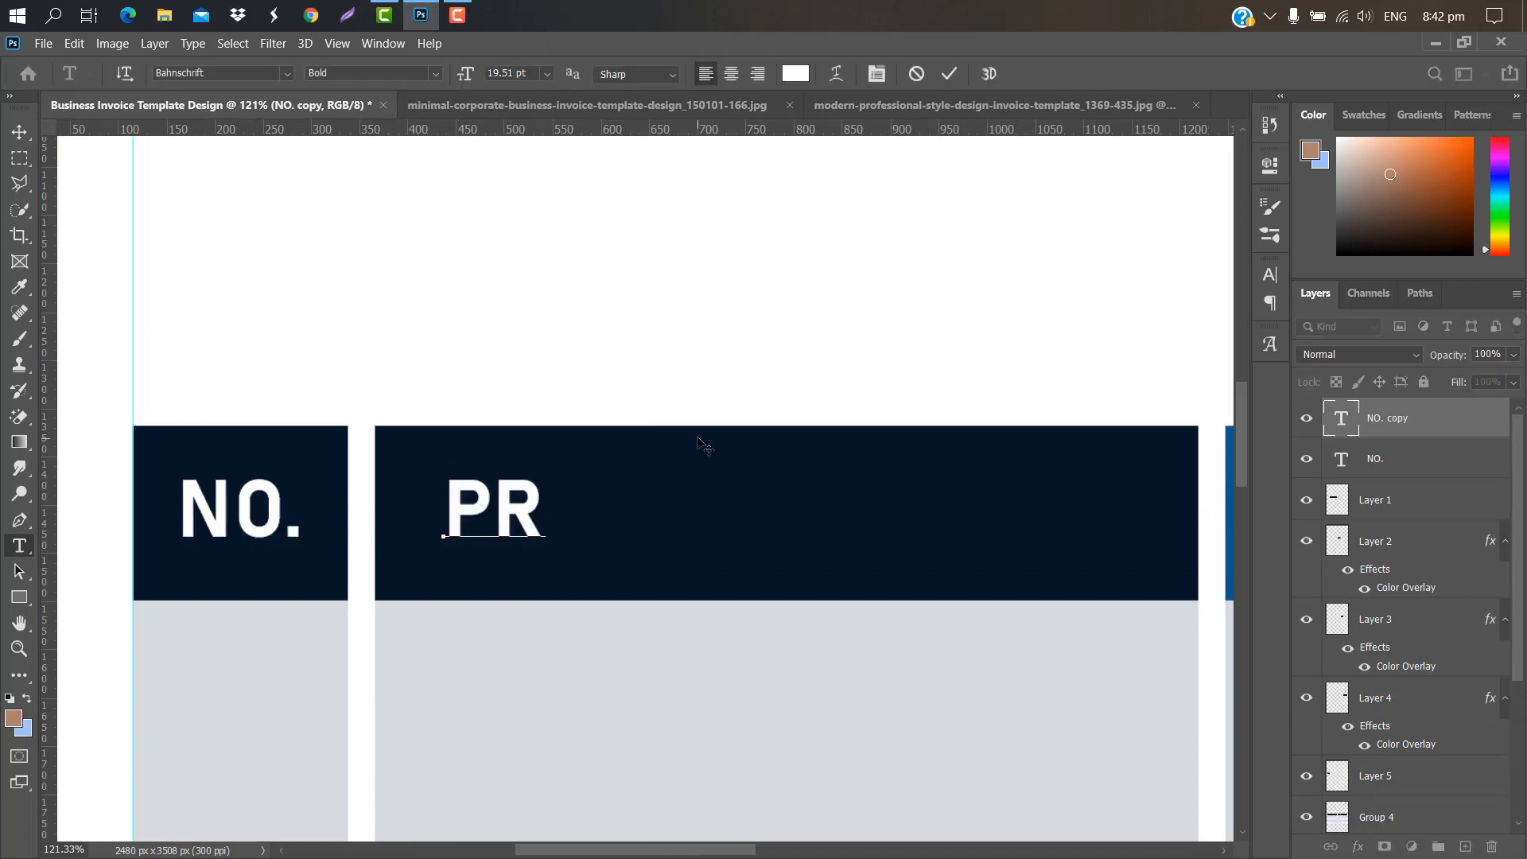
text(ODUCT DESCRIPTI)
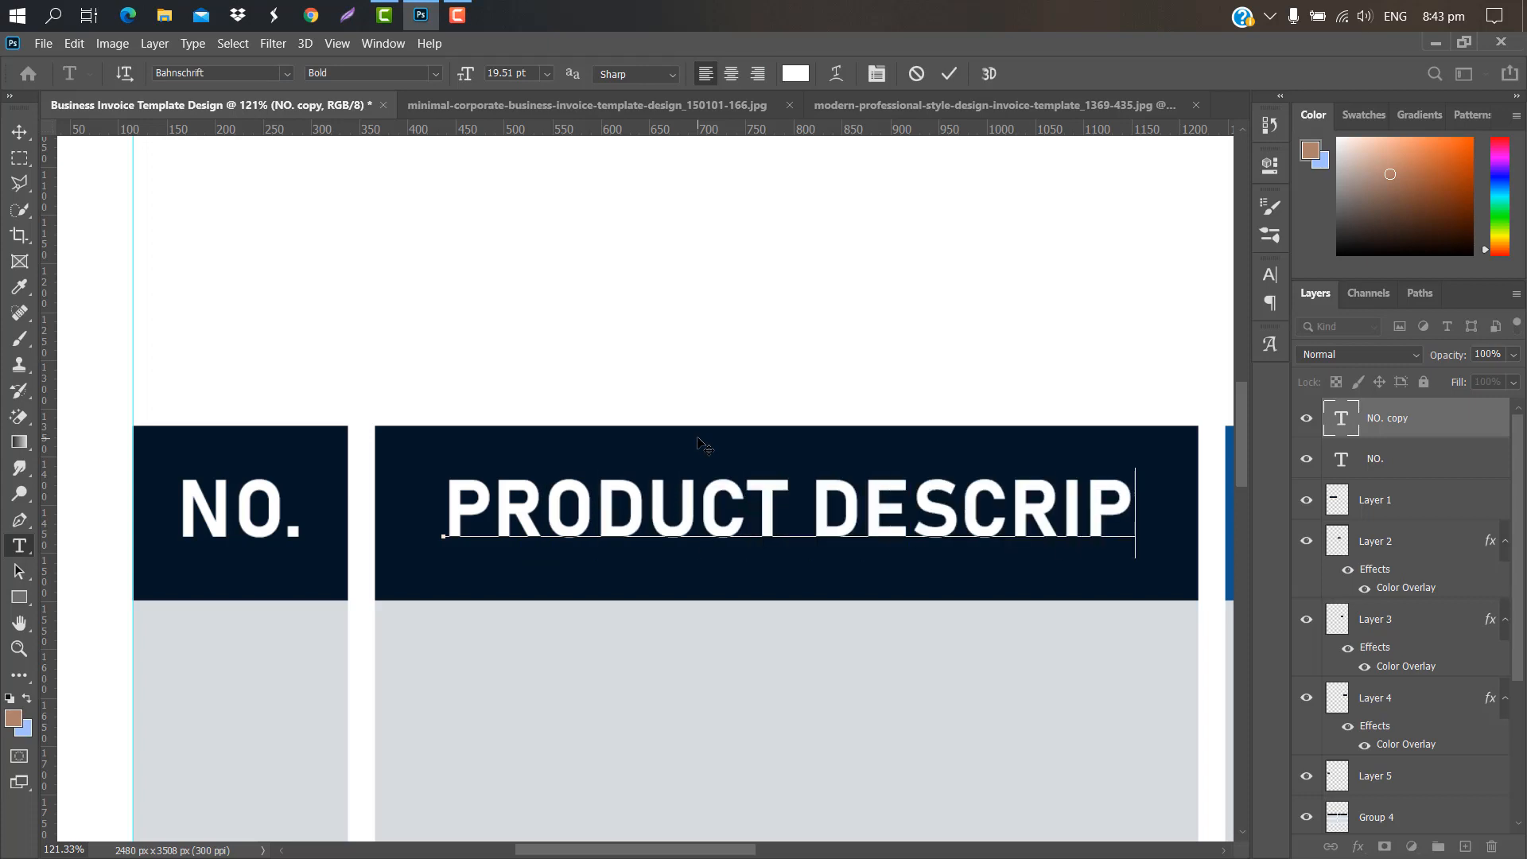
click(949, 73)
key(ctrl+t)
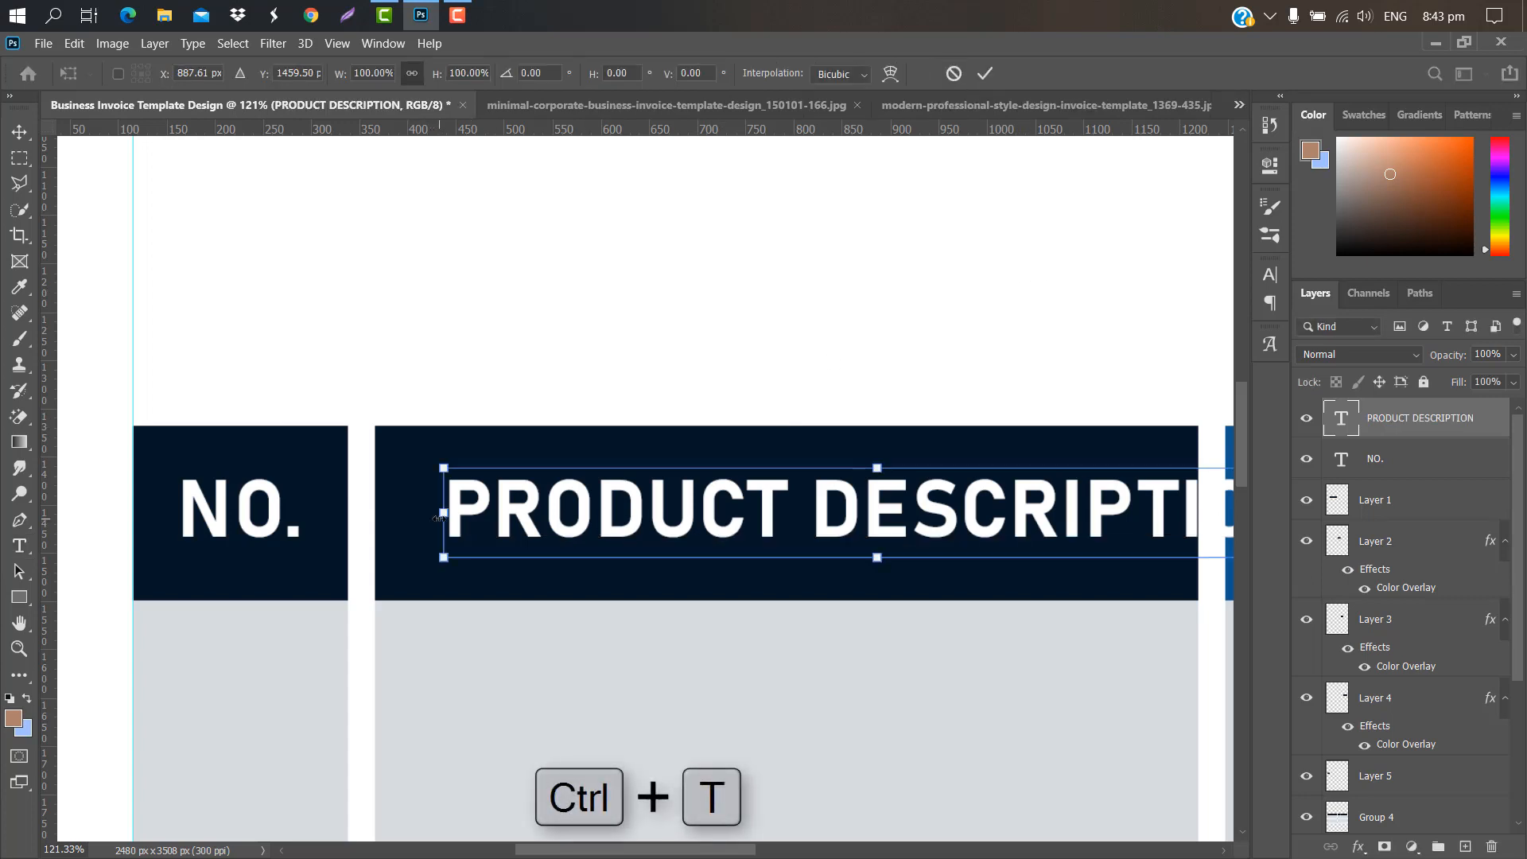
drag(444, 517, 696, 521)
drag(1077, 518, 860, 521)
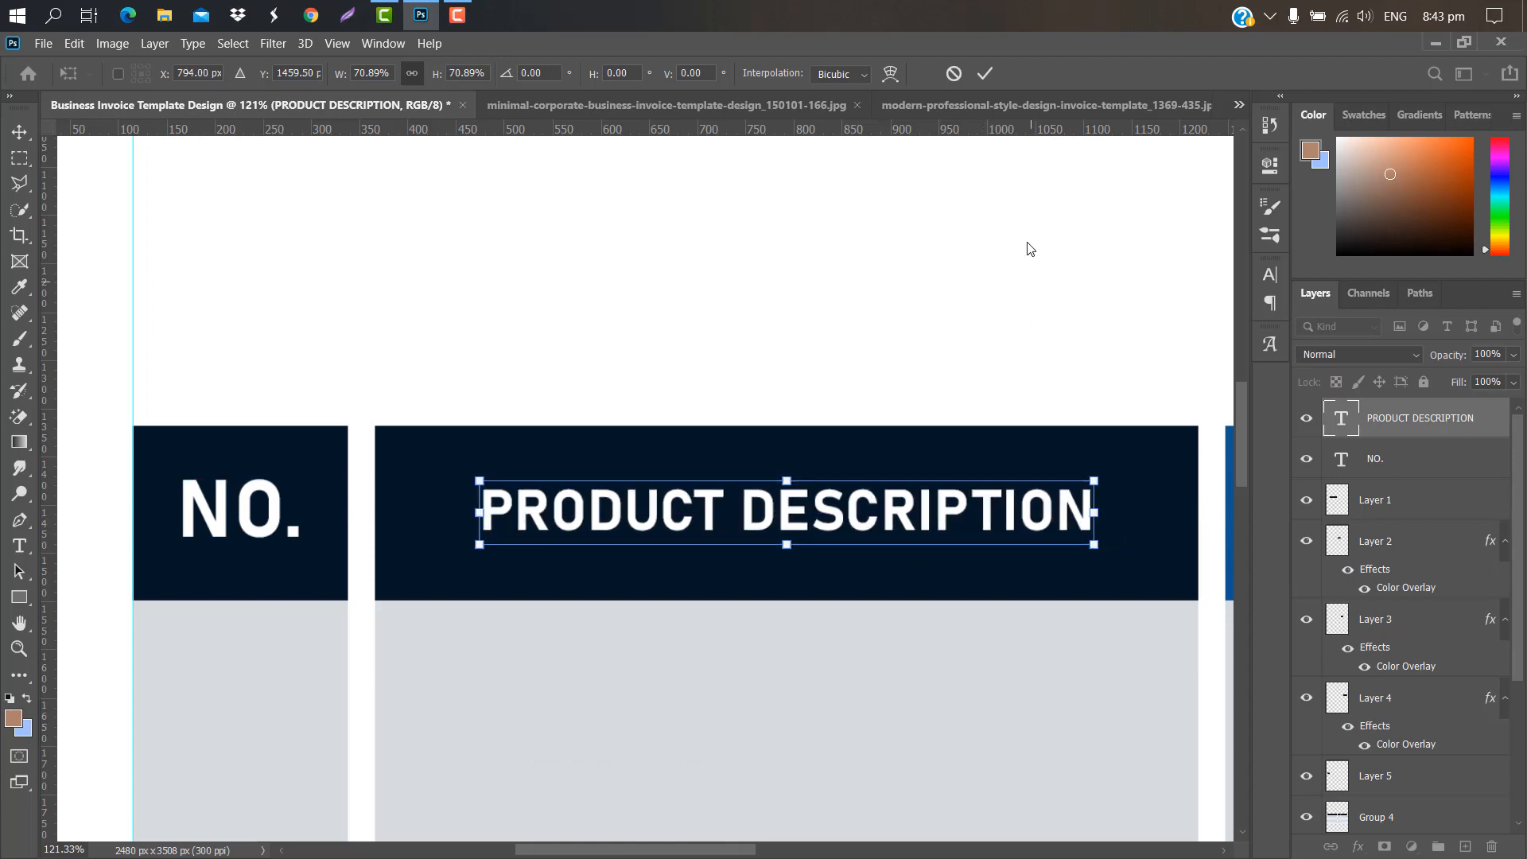
click(983, 74)
Step: Set the NO. label to 13.83 pt and centre it in its dark cell
click(1272, 276)
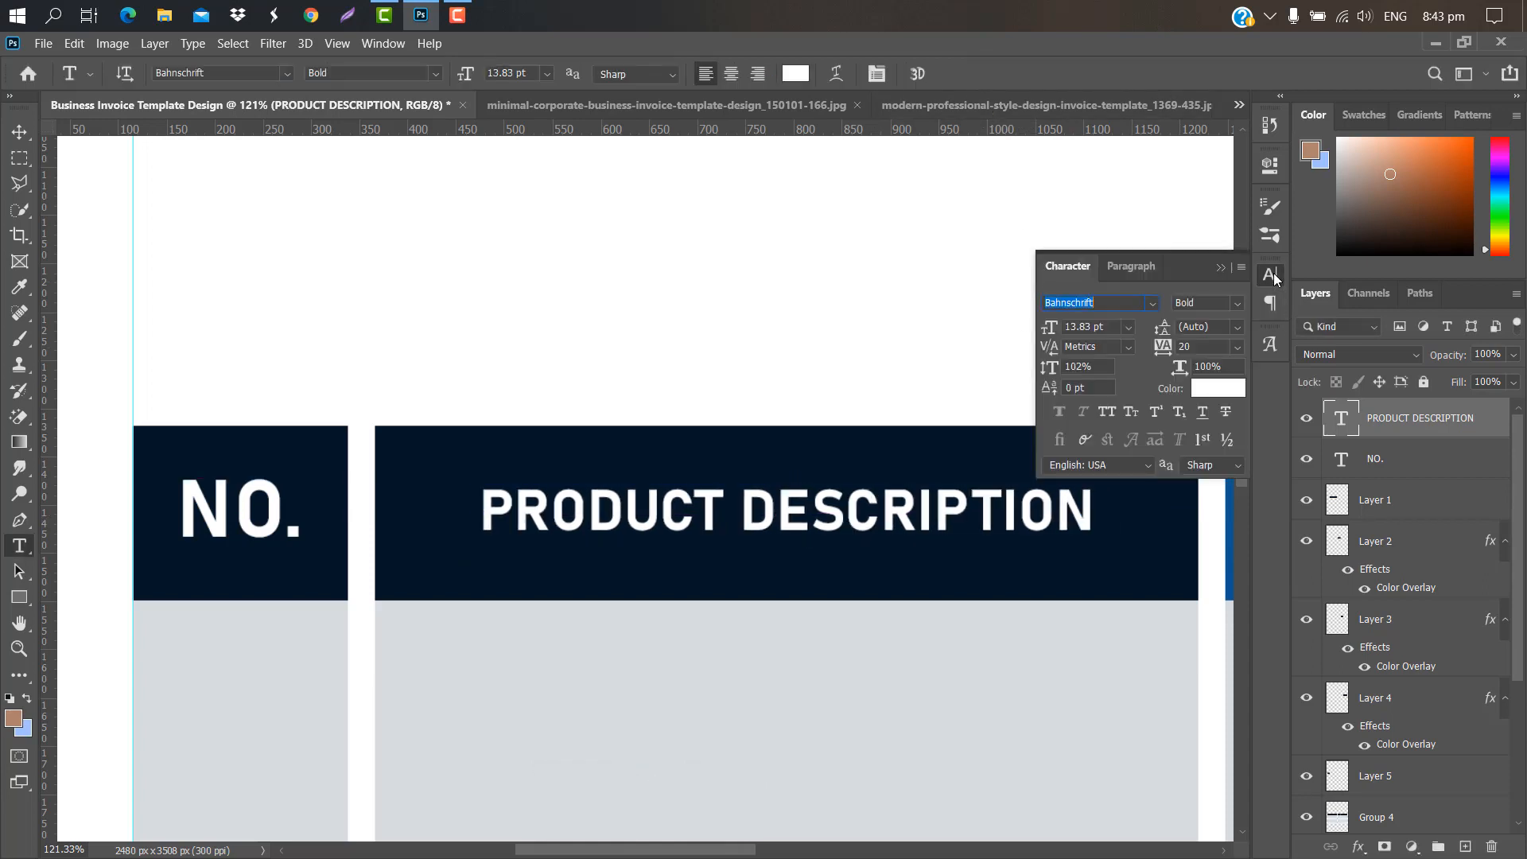
click(1409, 462)
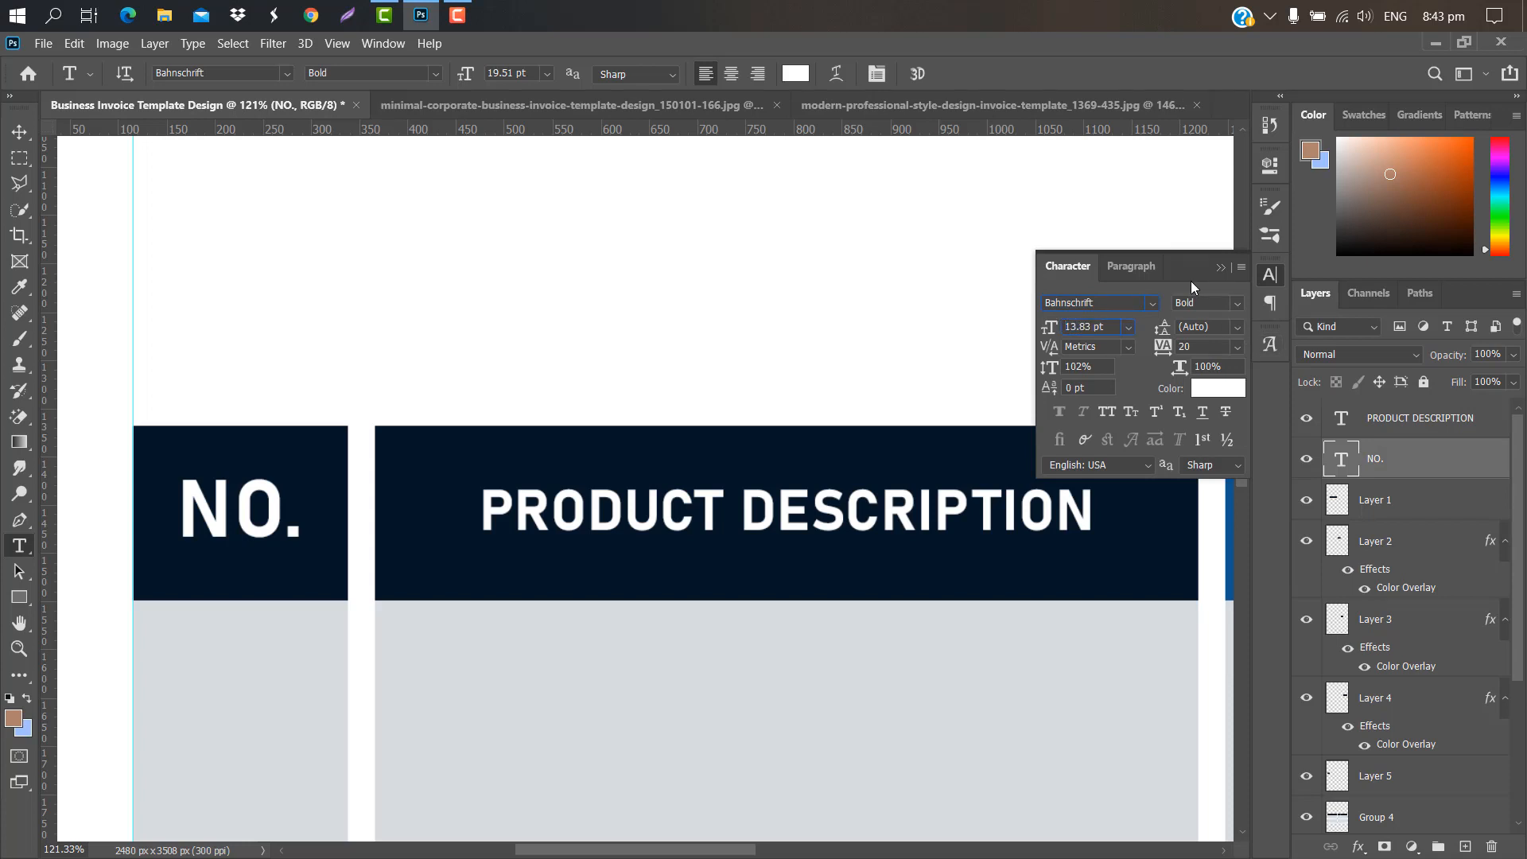
click(1221, 268)
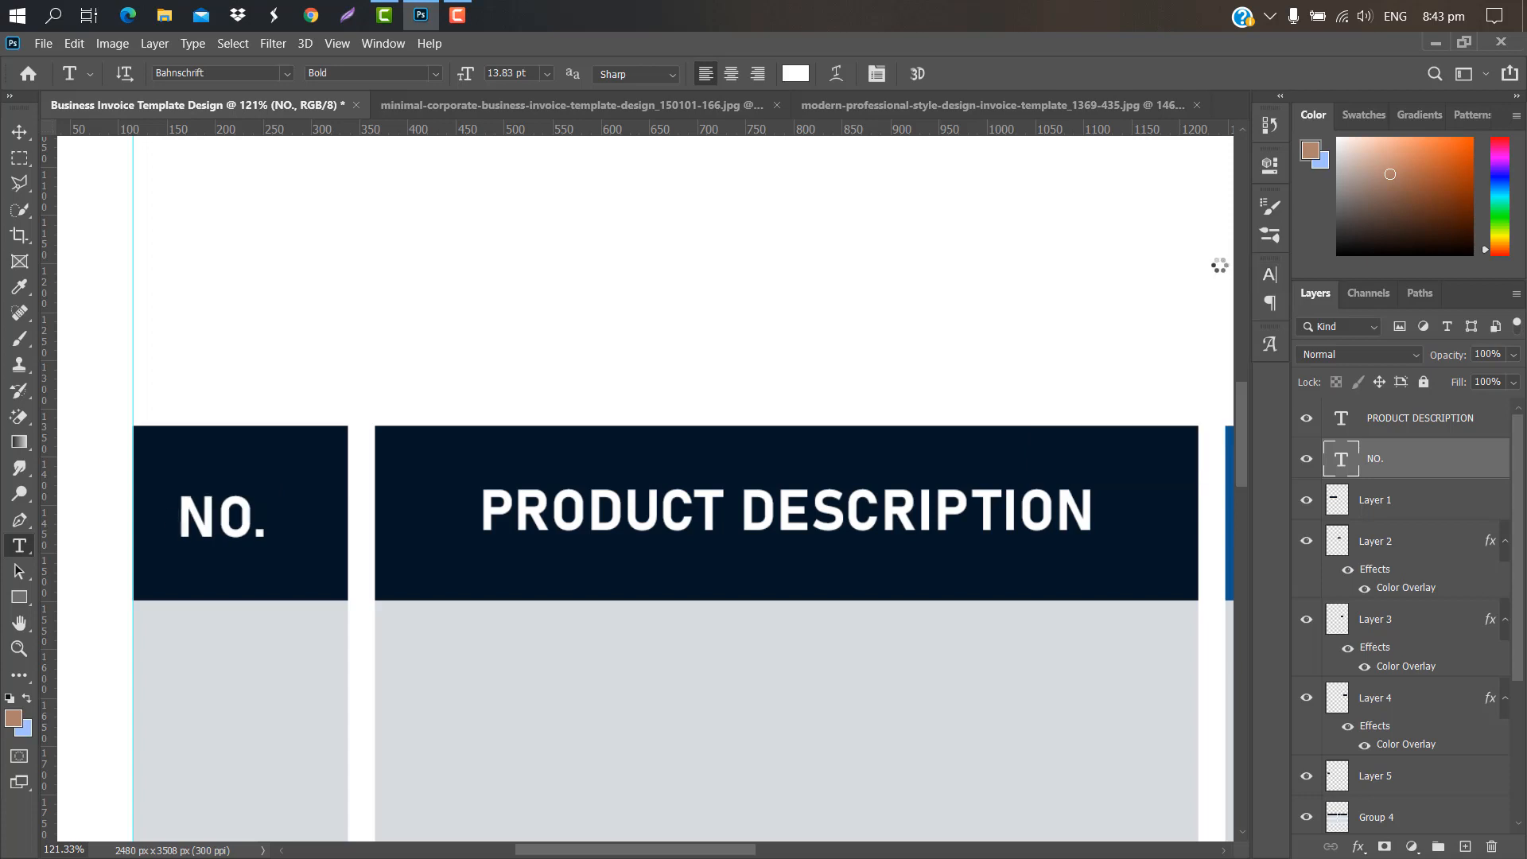
key(ctrl+t)
drag(210, 521, 229, 515)
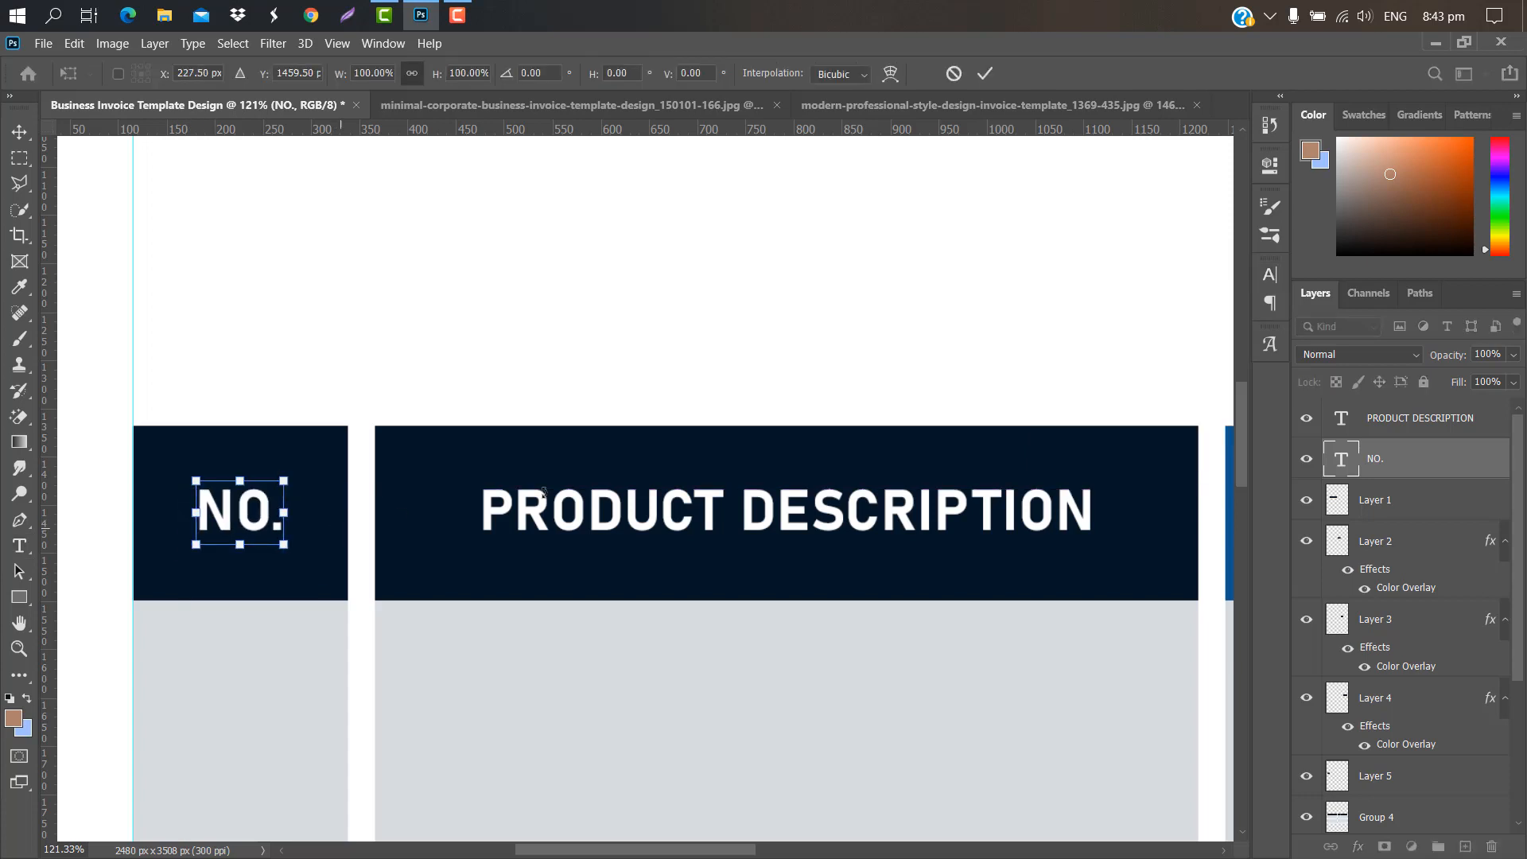
click(985, 74)
drag(685, 850, 827, 845)
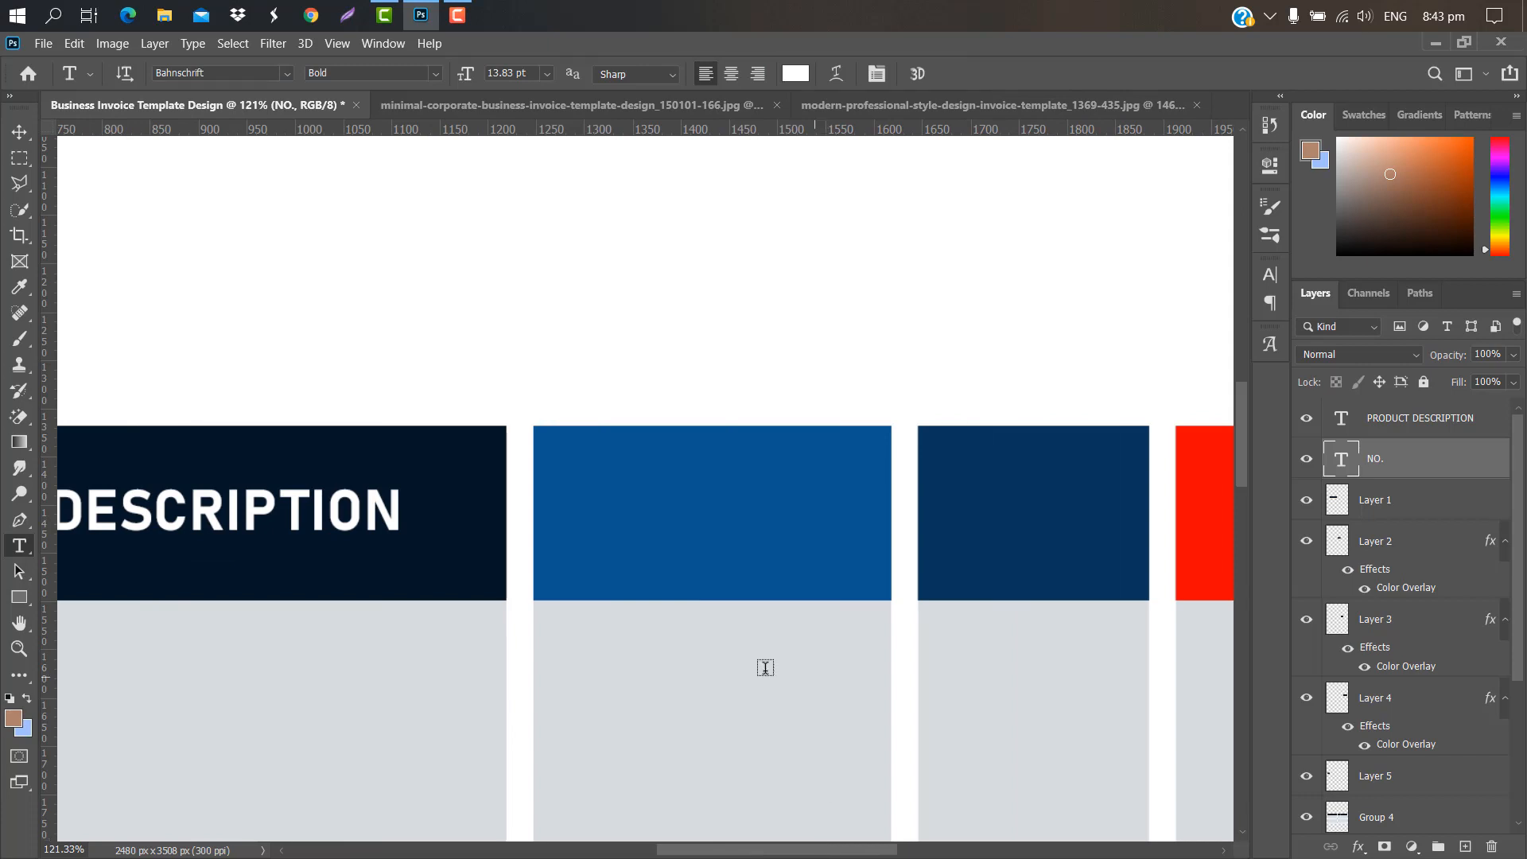
Step: Add a PRICE label centred in the blue header cell
click(1424, 418)
key(ctrl+j)
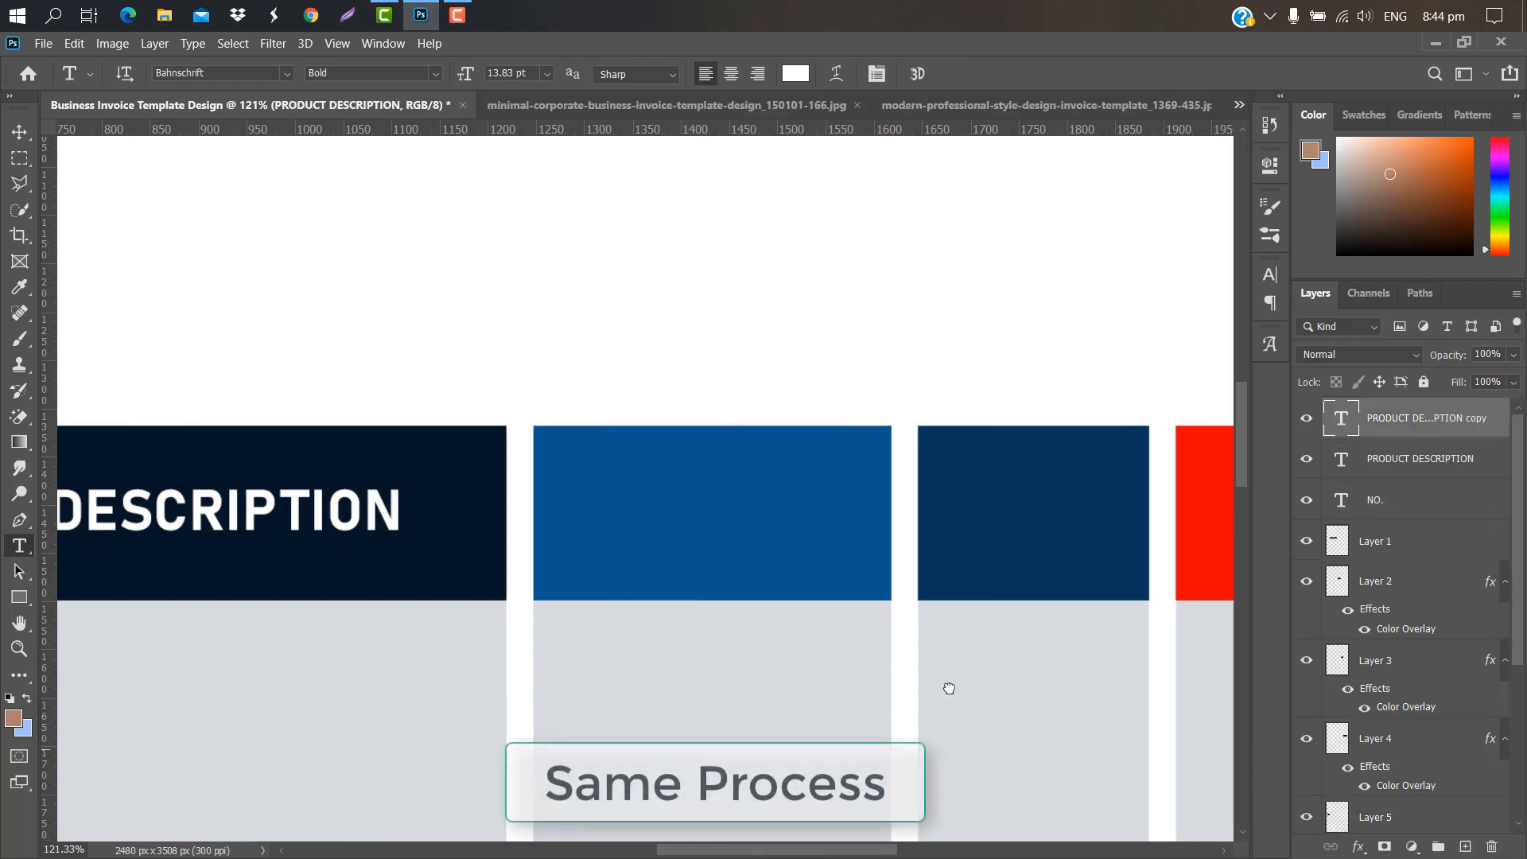
key(ctrl+t)
drag(320, 516, 1098, 515)
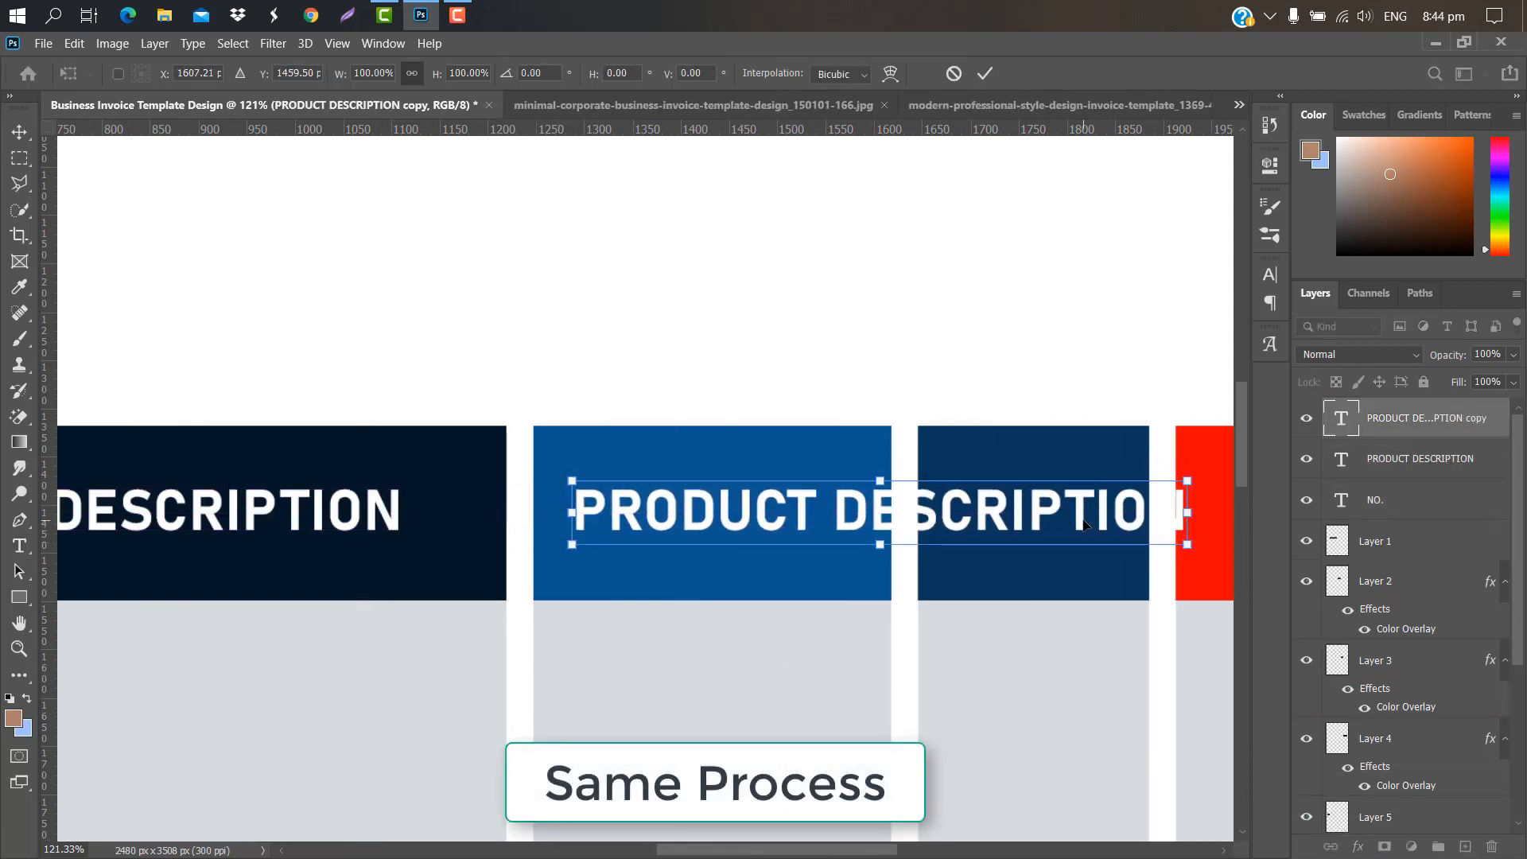
click(985, 73)
double_click(1344, 429)
key(BackSpace)
text(PRICE)
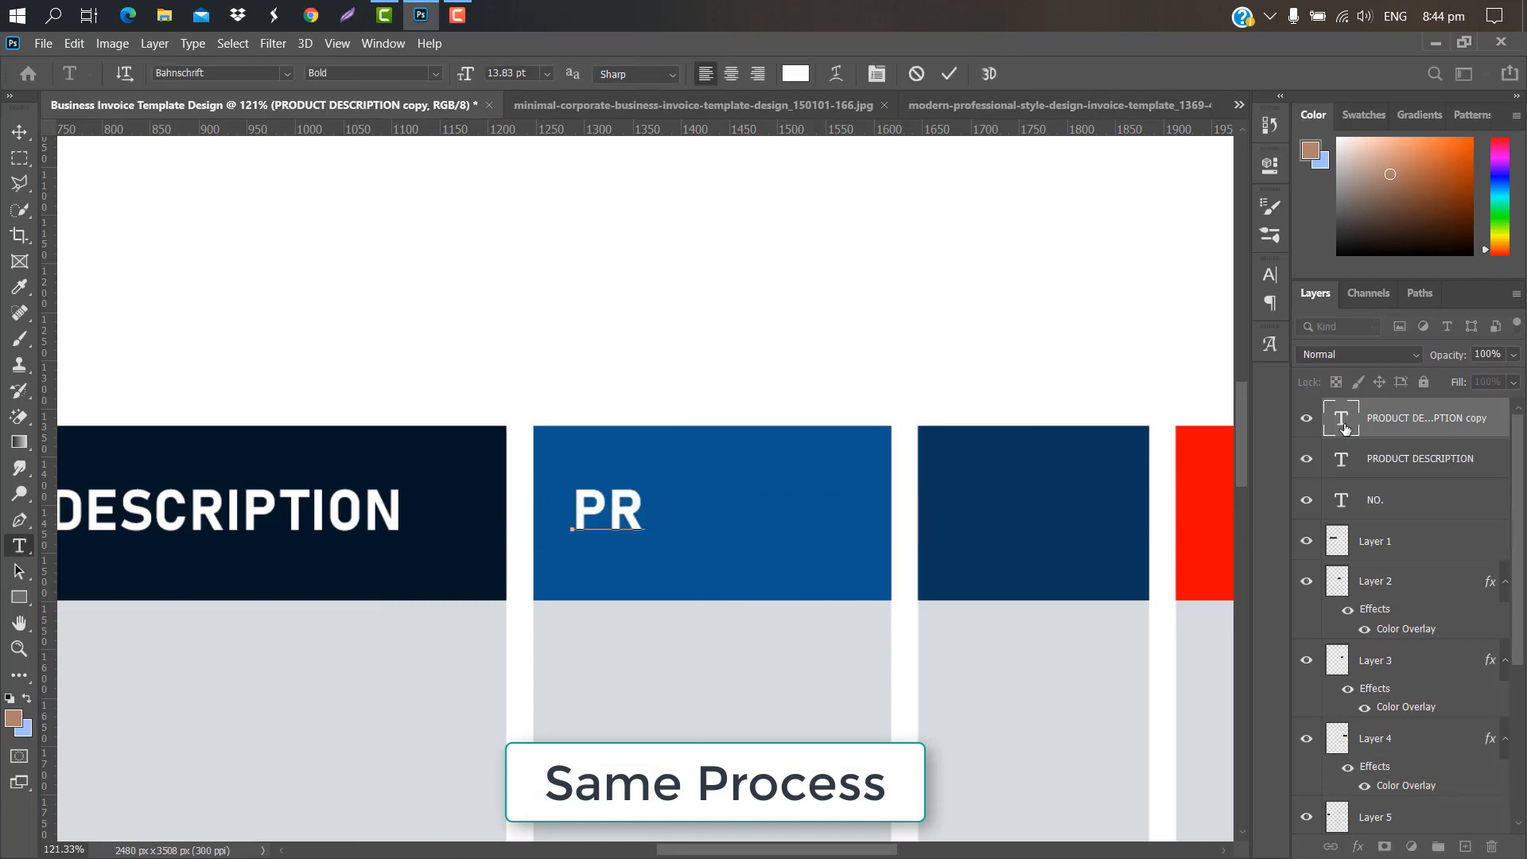
click(952, 74)
key(ctrl+t)
drag(686, 475, 748, 475)
key(Return)
Step: Add a QTY. label centred in the dark navy header cell
scroll(644, 477, right, 5)
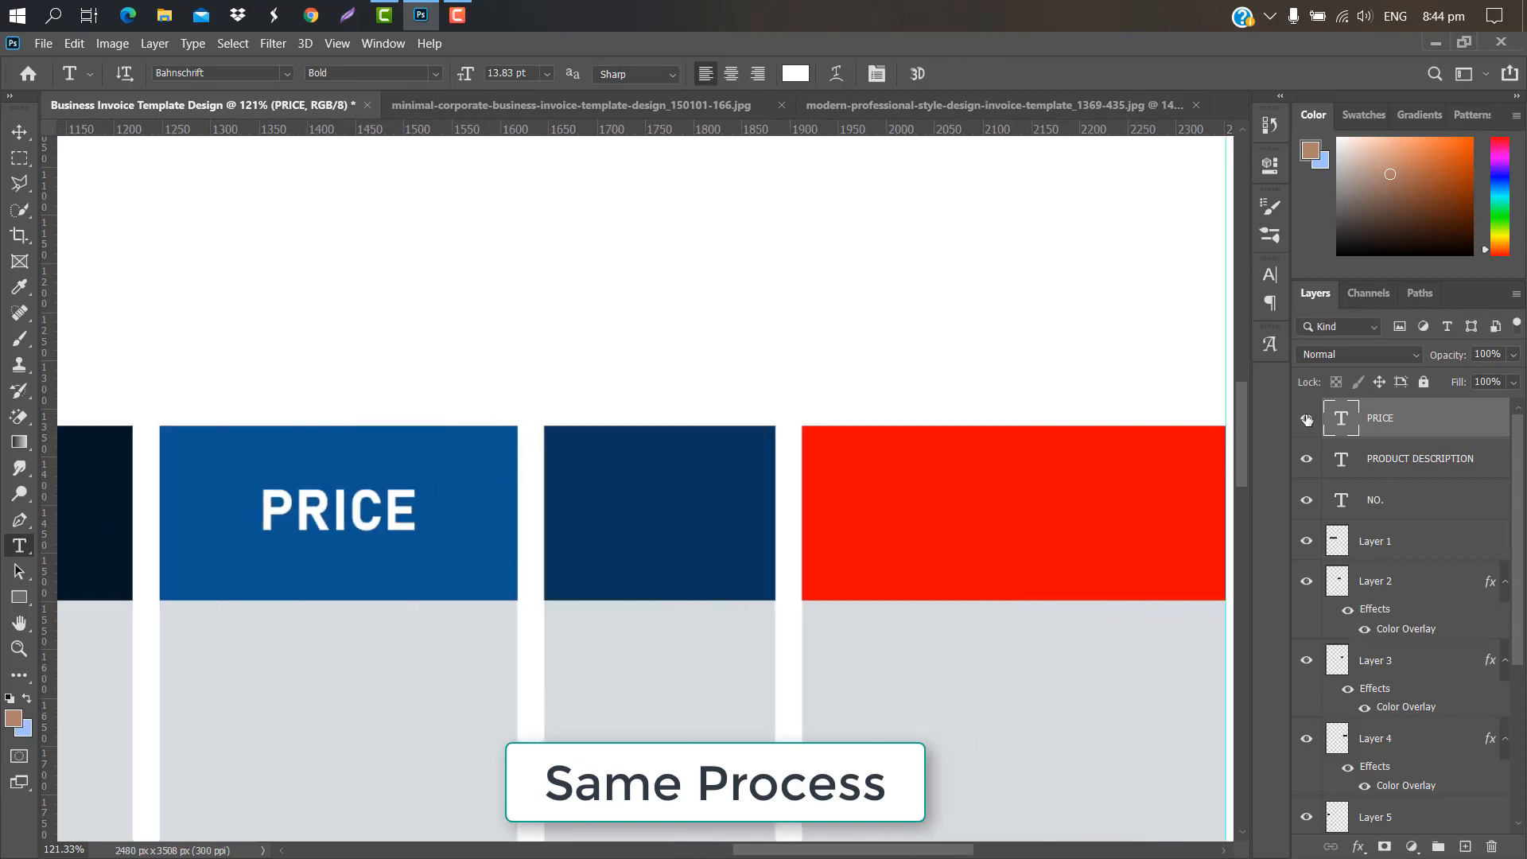
key(ctrl+j)
key(ctrl+t)
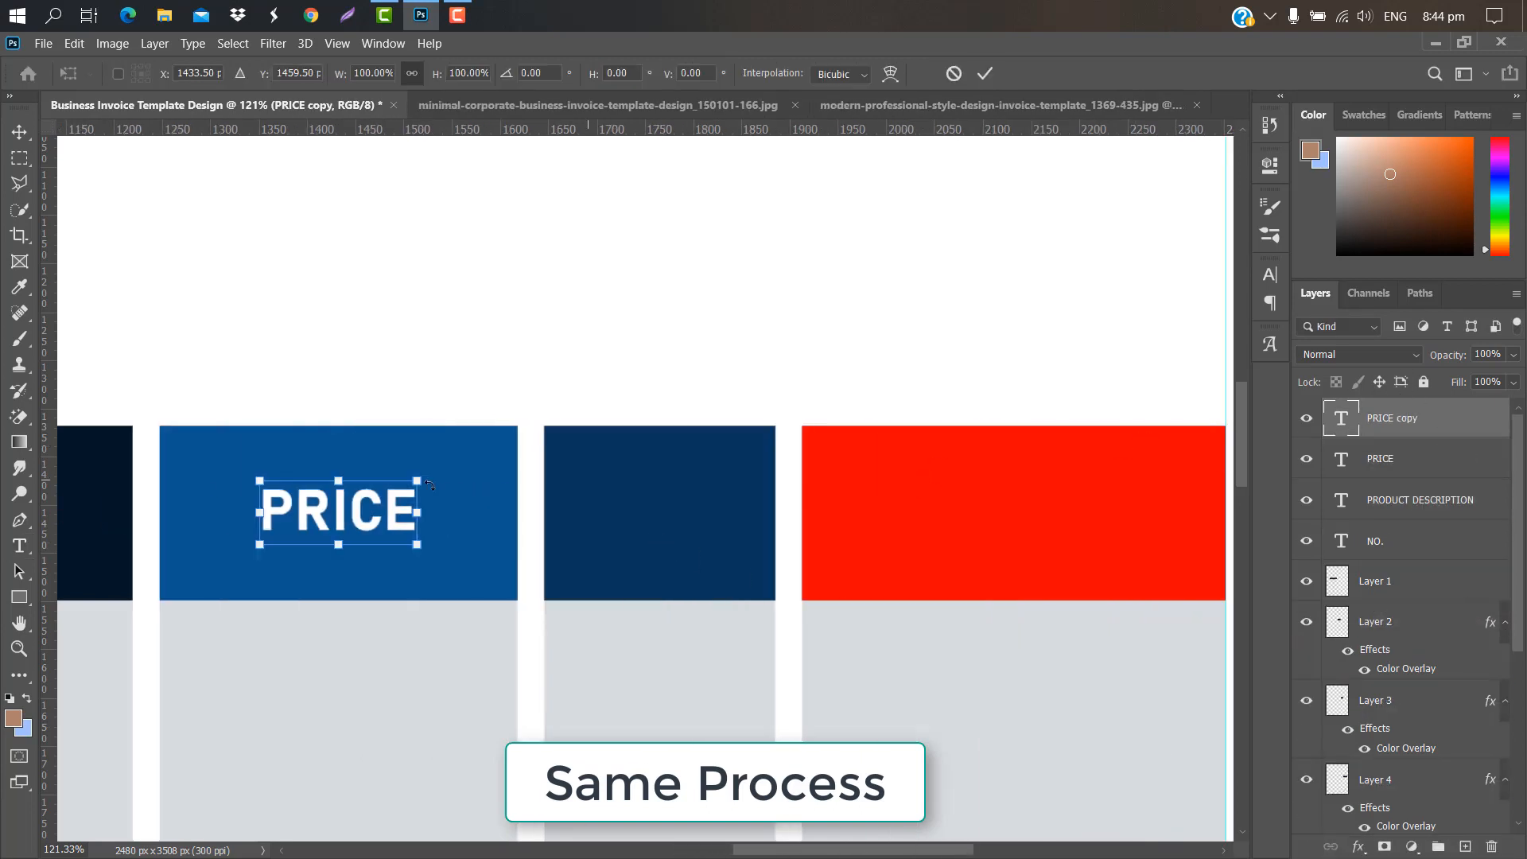
drag(350, 517, 670, 518)
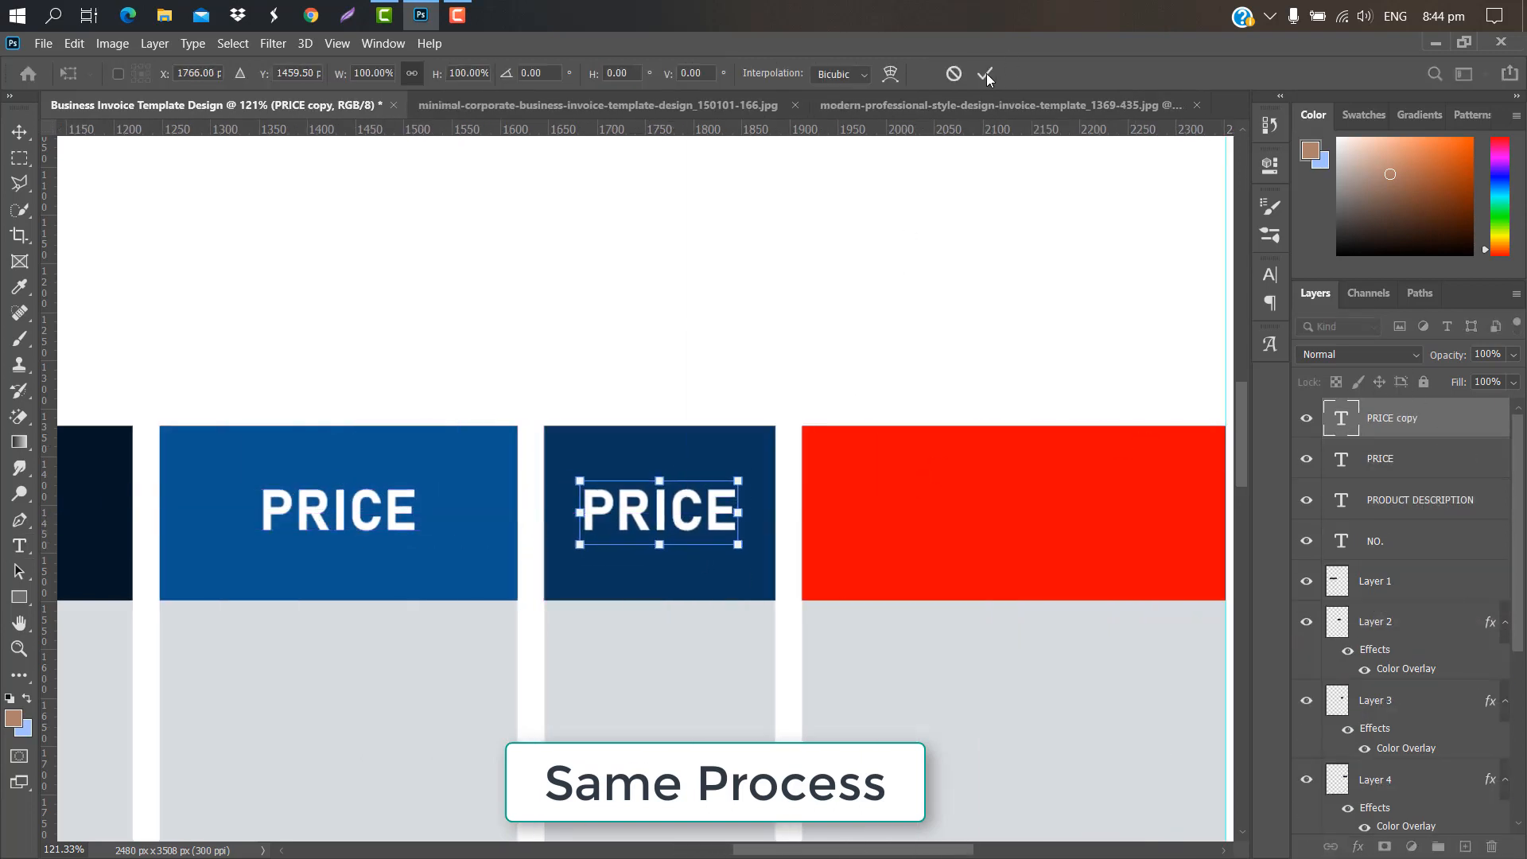
key(Return)
double_click(1350, 427)
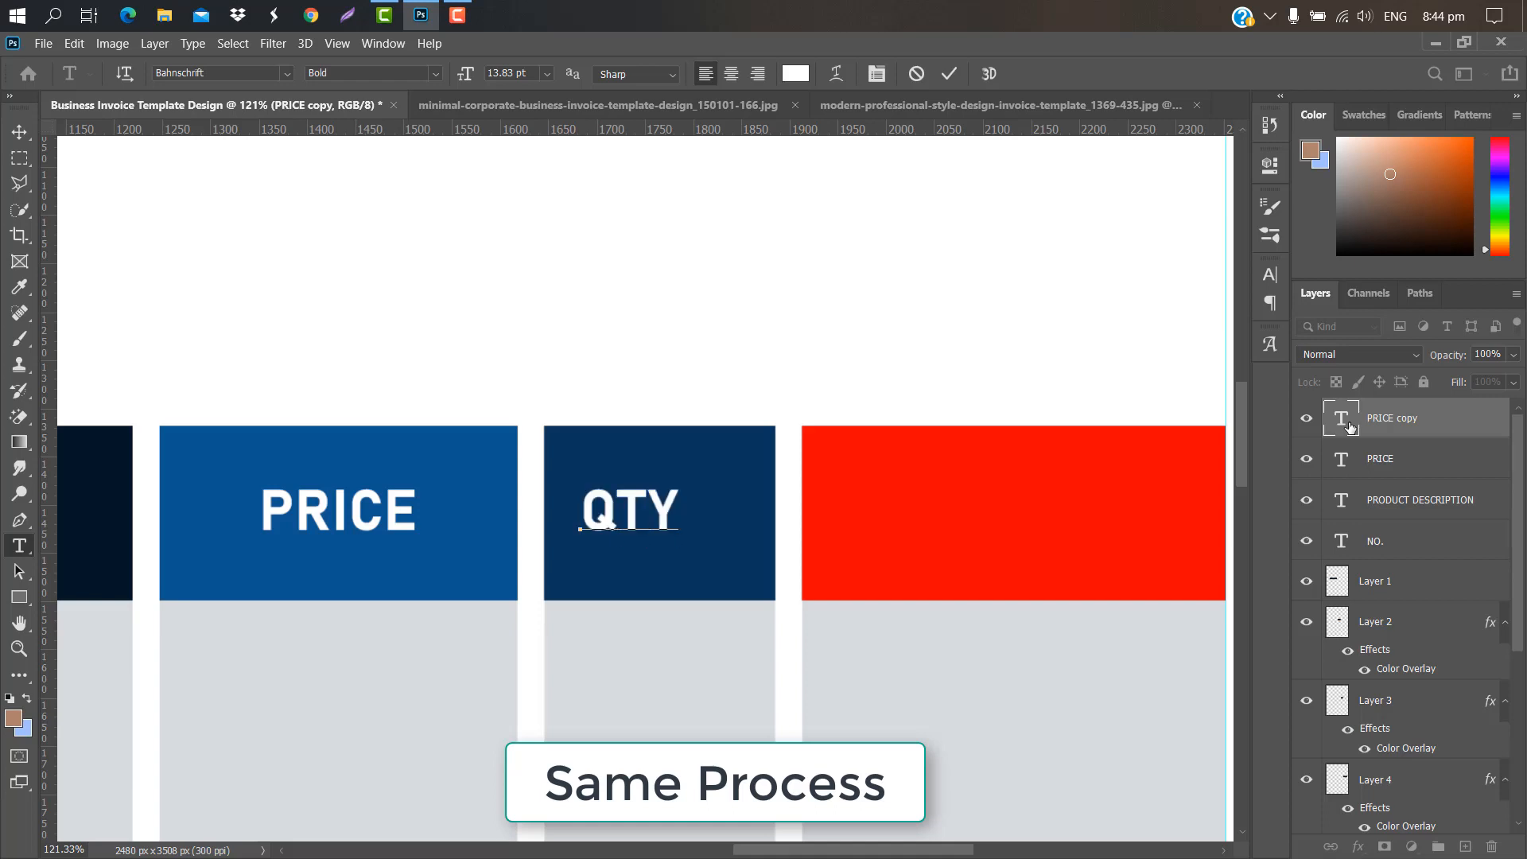
text(QTY.)
click(949, 73)
key(ctrl+t)
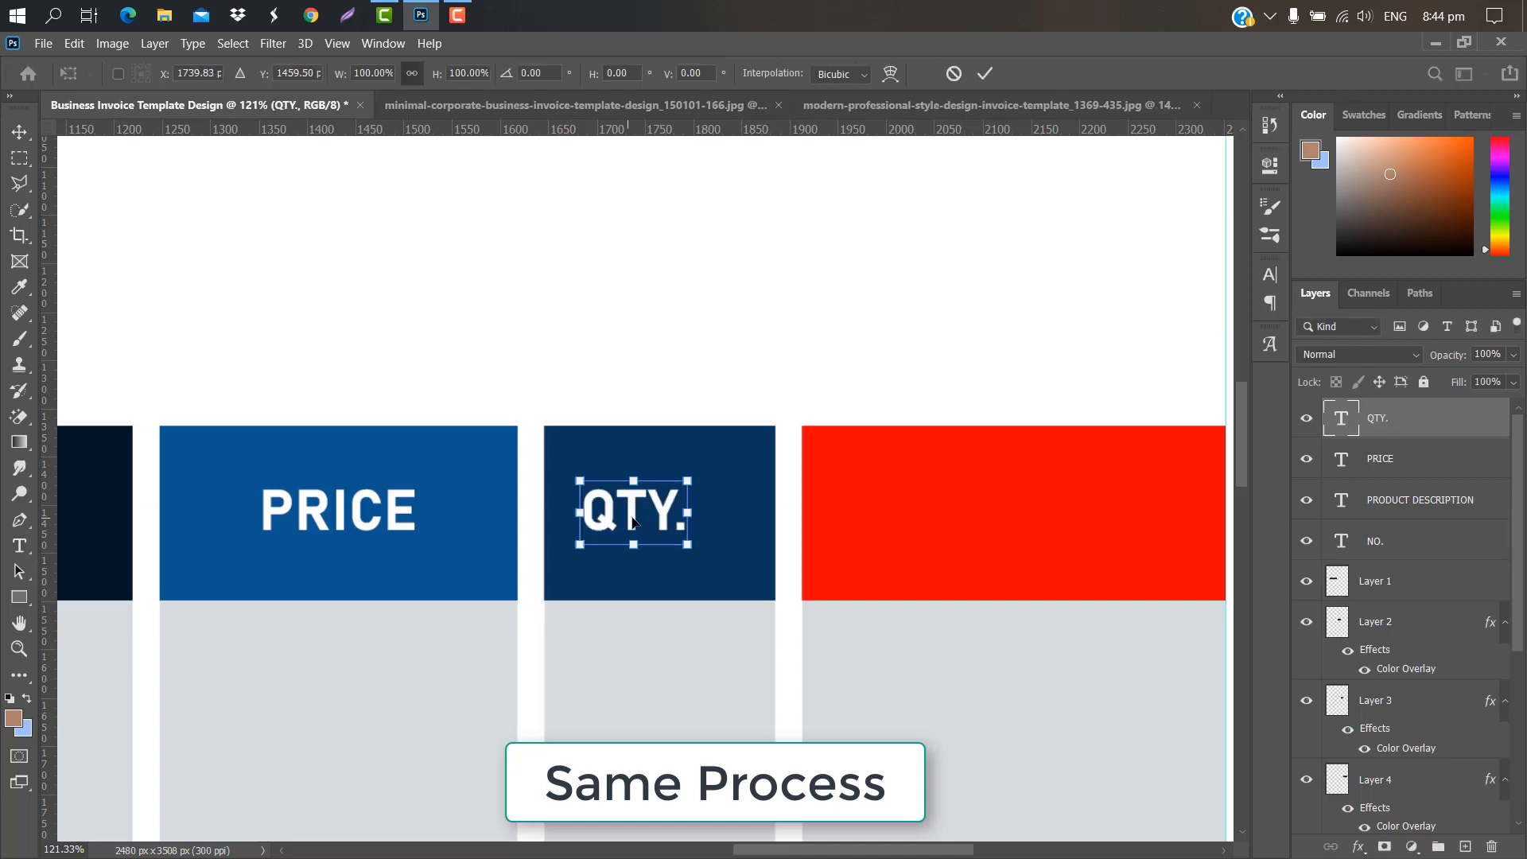
drag(625, 516, 660, 519)
key(Return)
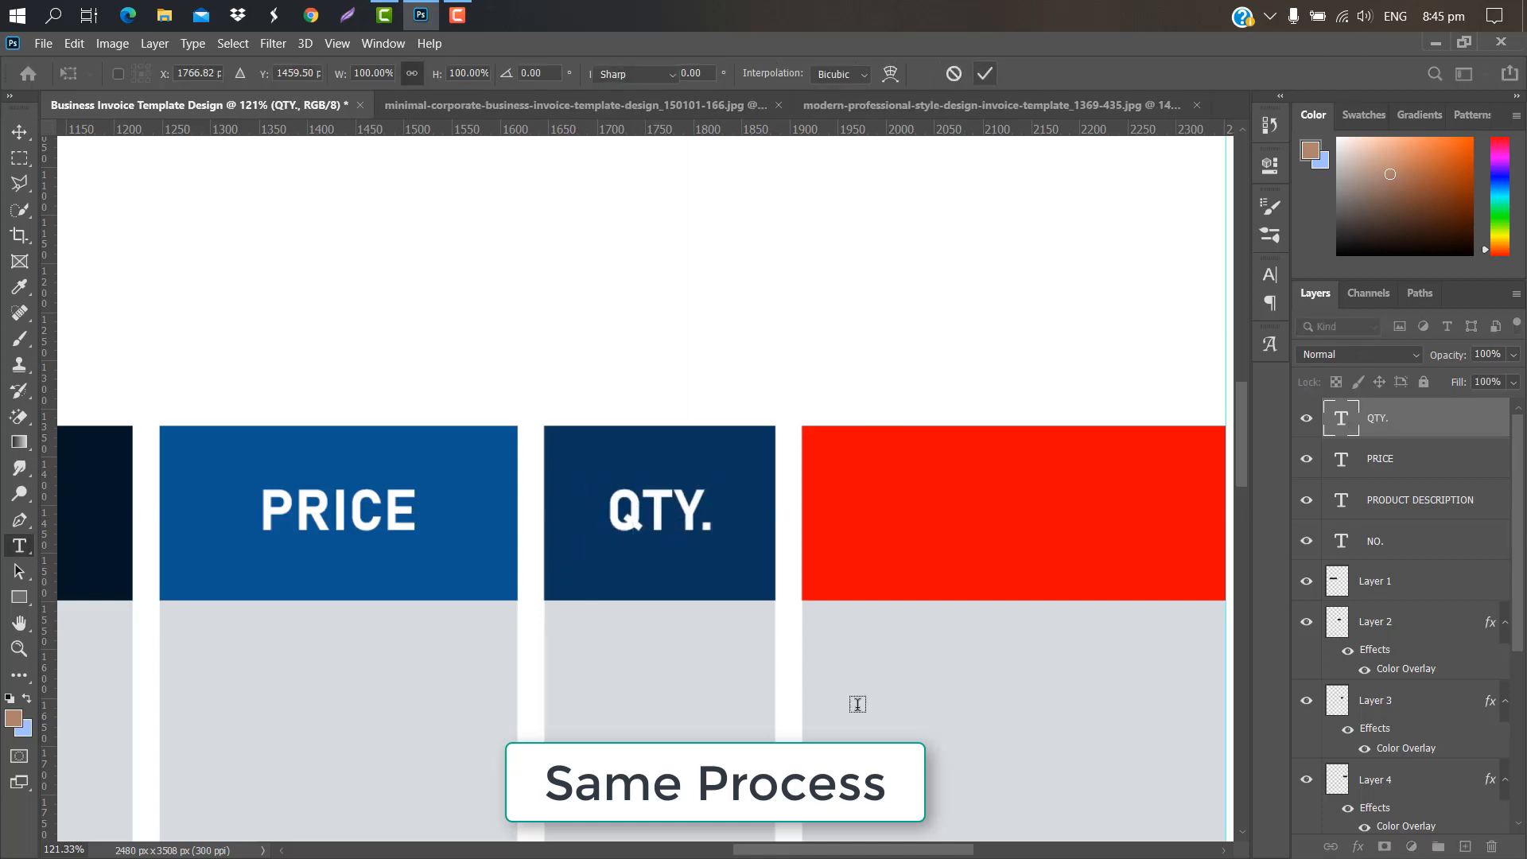
Step: Add a TOTAL label centred in the red header cell and fit the invoice in view
drag(780, 851, 828, 852)
drag(1430, 424, 1466, 846)
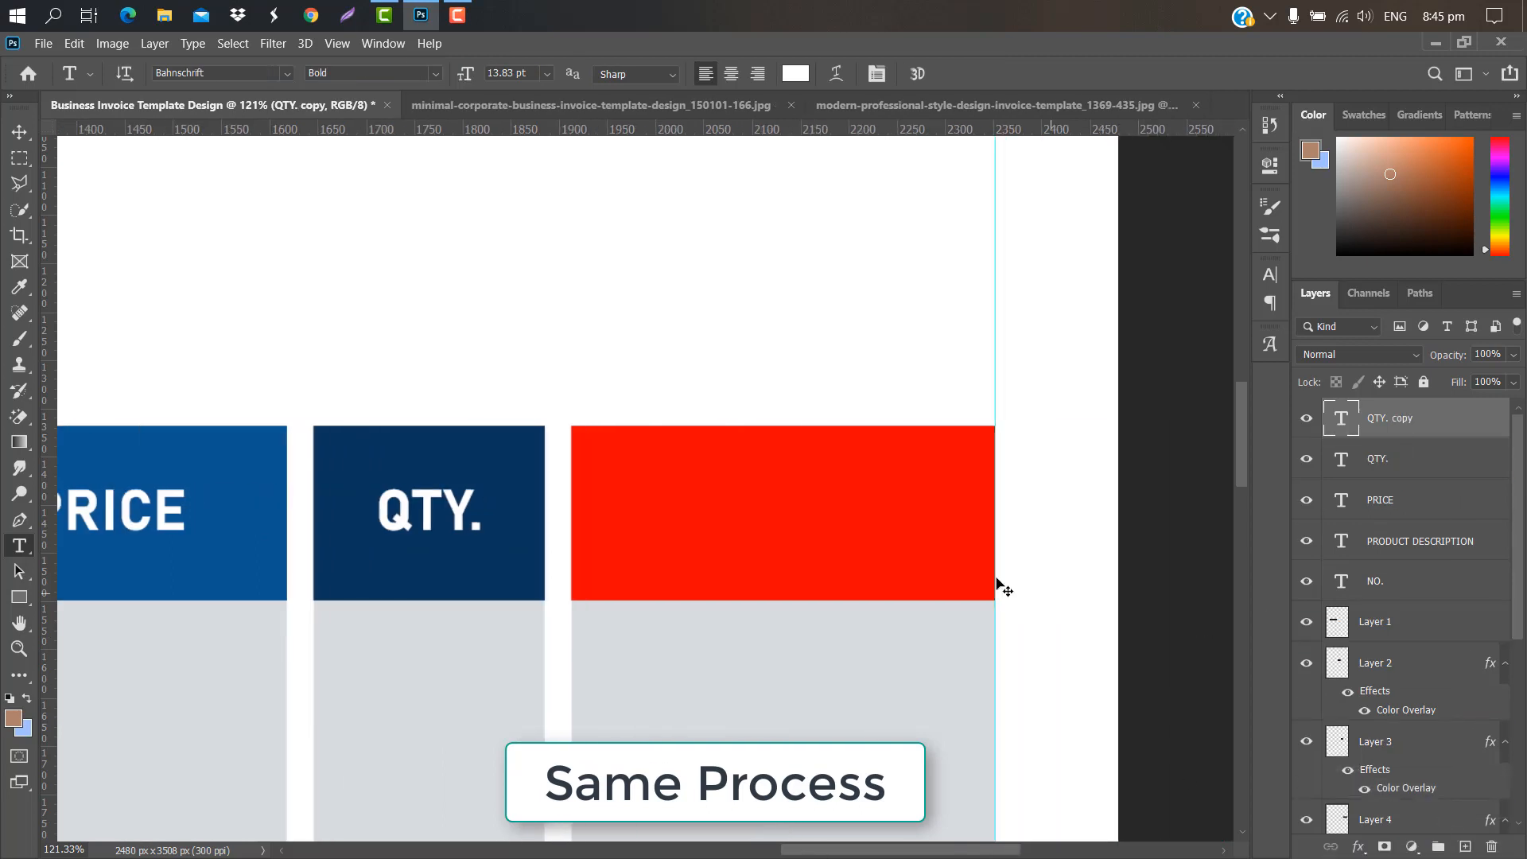
key(ctrl+t)
drag(438, 518, 719, 515)
key(Return)
double_click(1339, 422)
text(TOTAL)
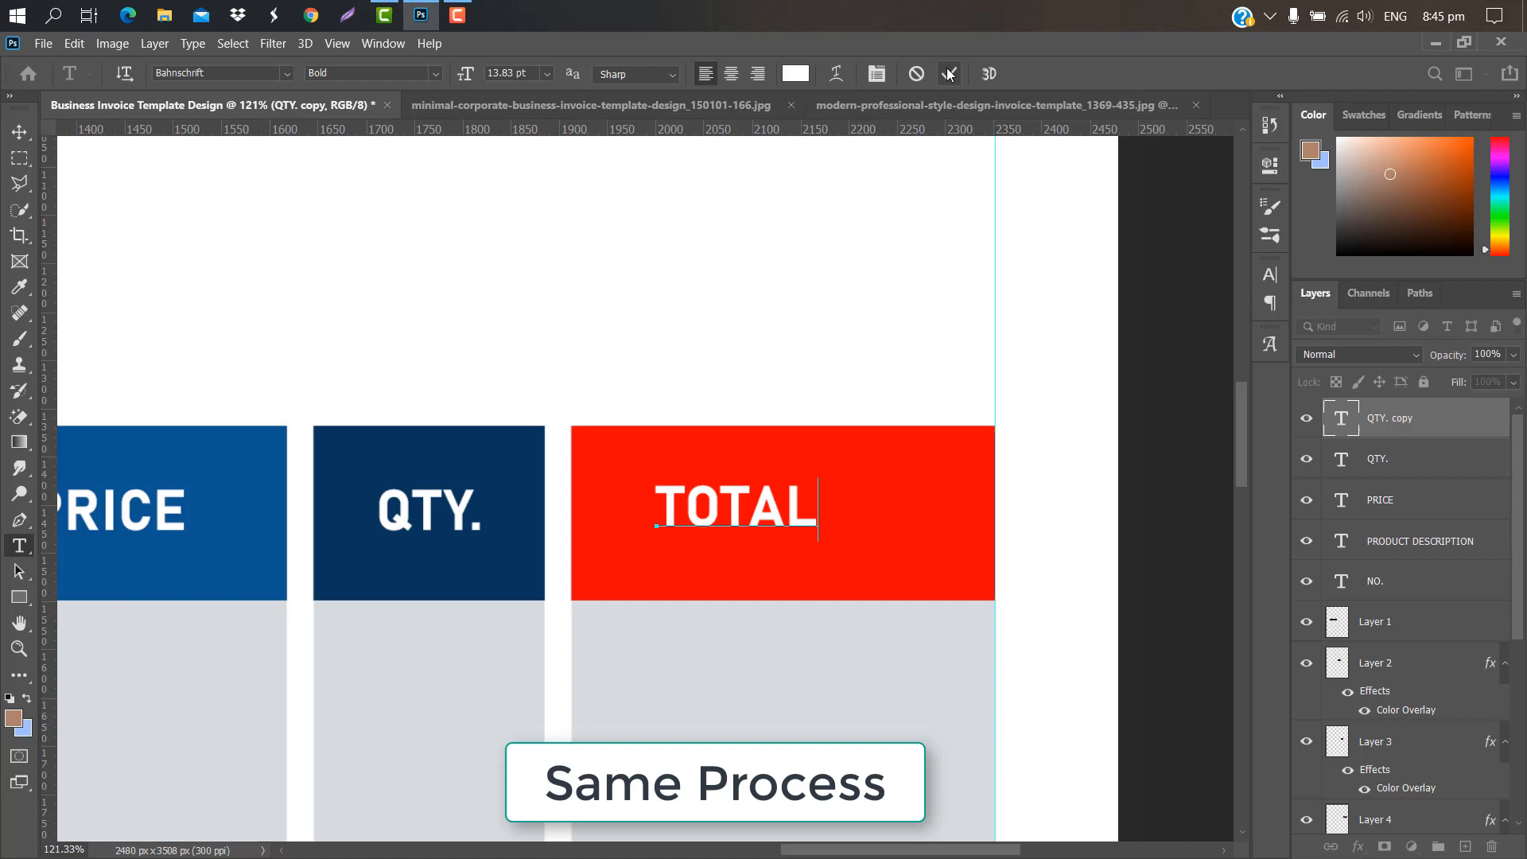
click(948, 74)
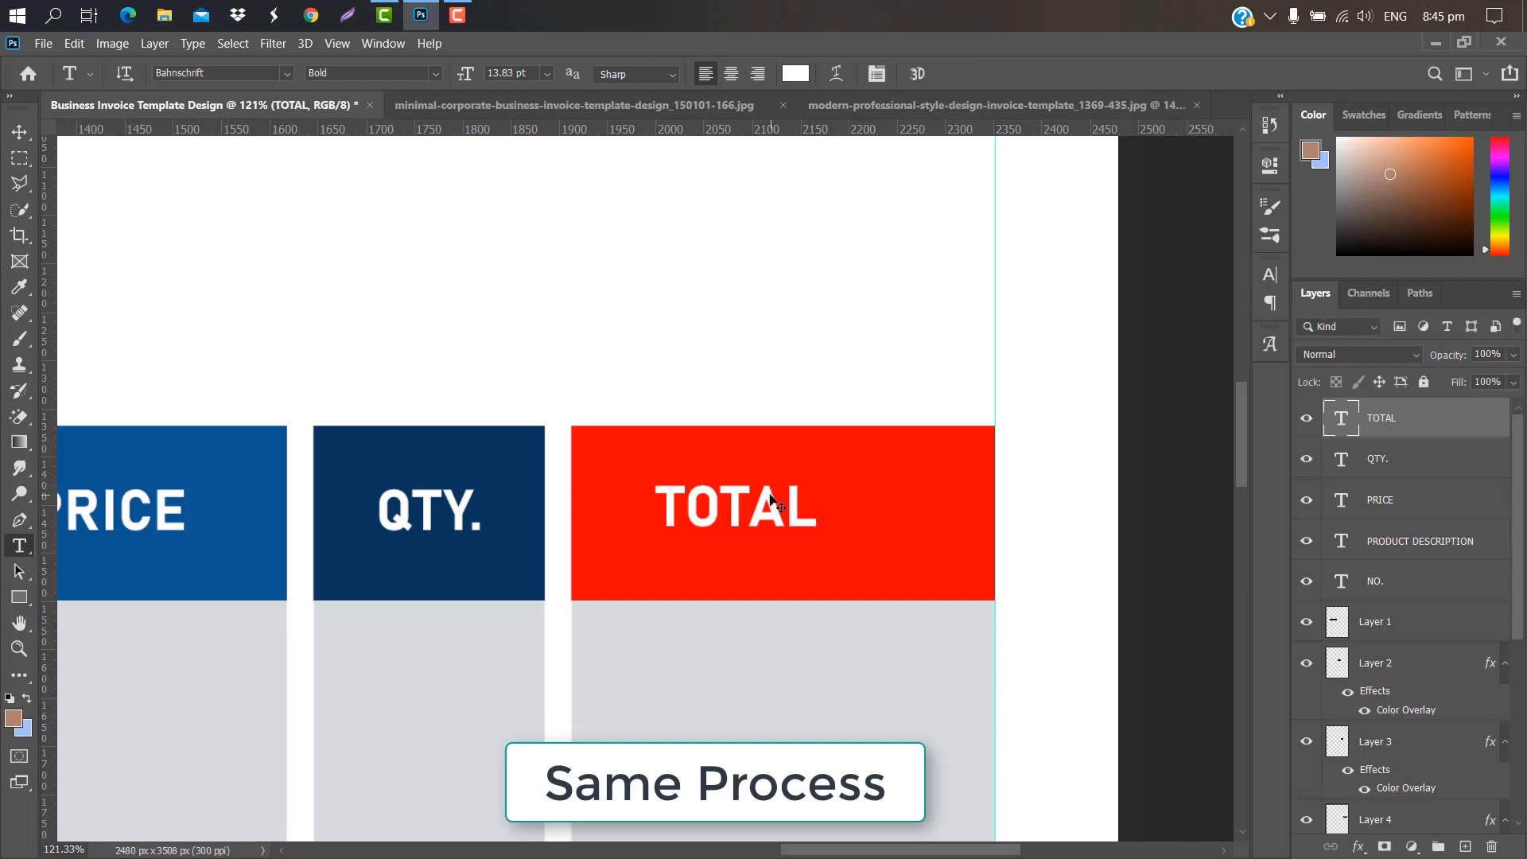
key(ctrl+t)
drag(740, 509, 786, 509)
click(984, 74)
key(ctrl+0)
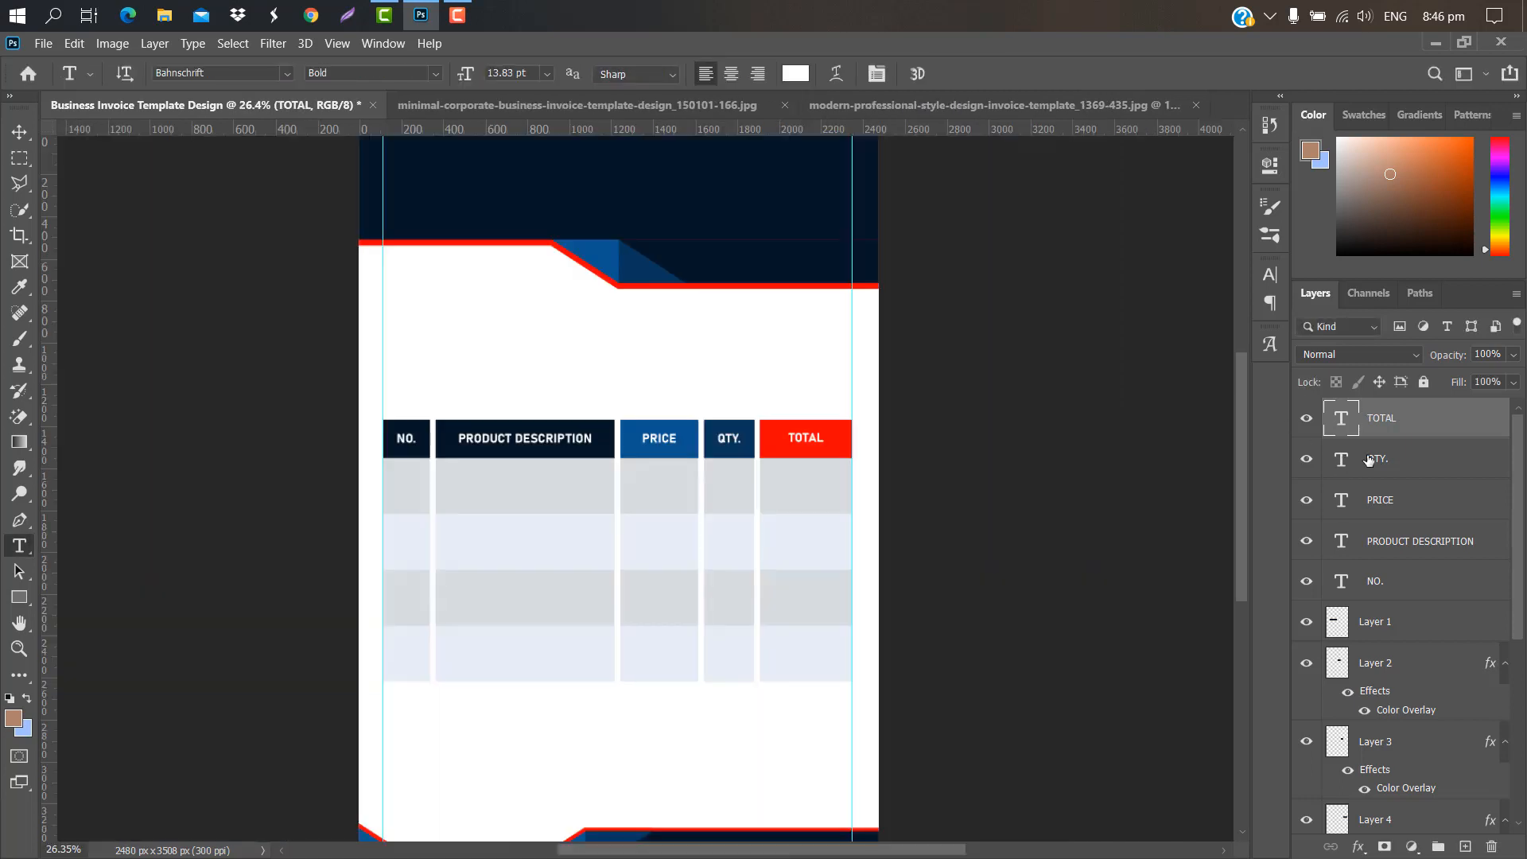
Step: Select all five header labels and group them as Group 5
shift+click(1420, 463)
shift+click(1436, 515)
shift+click(1424, 553)
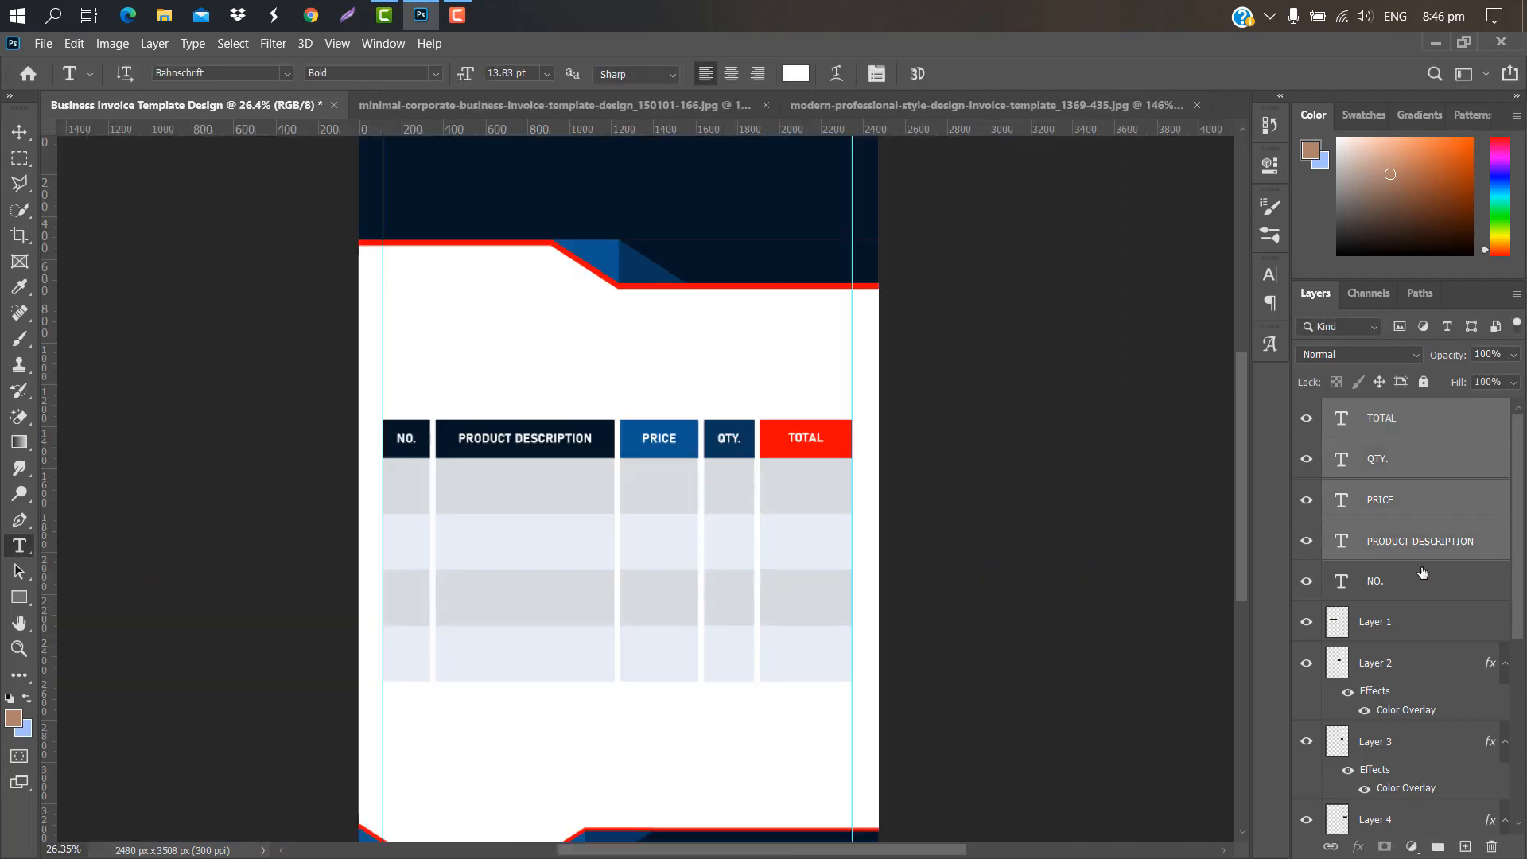
shift+click(1412, 588)
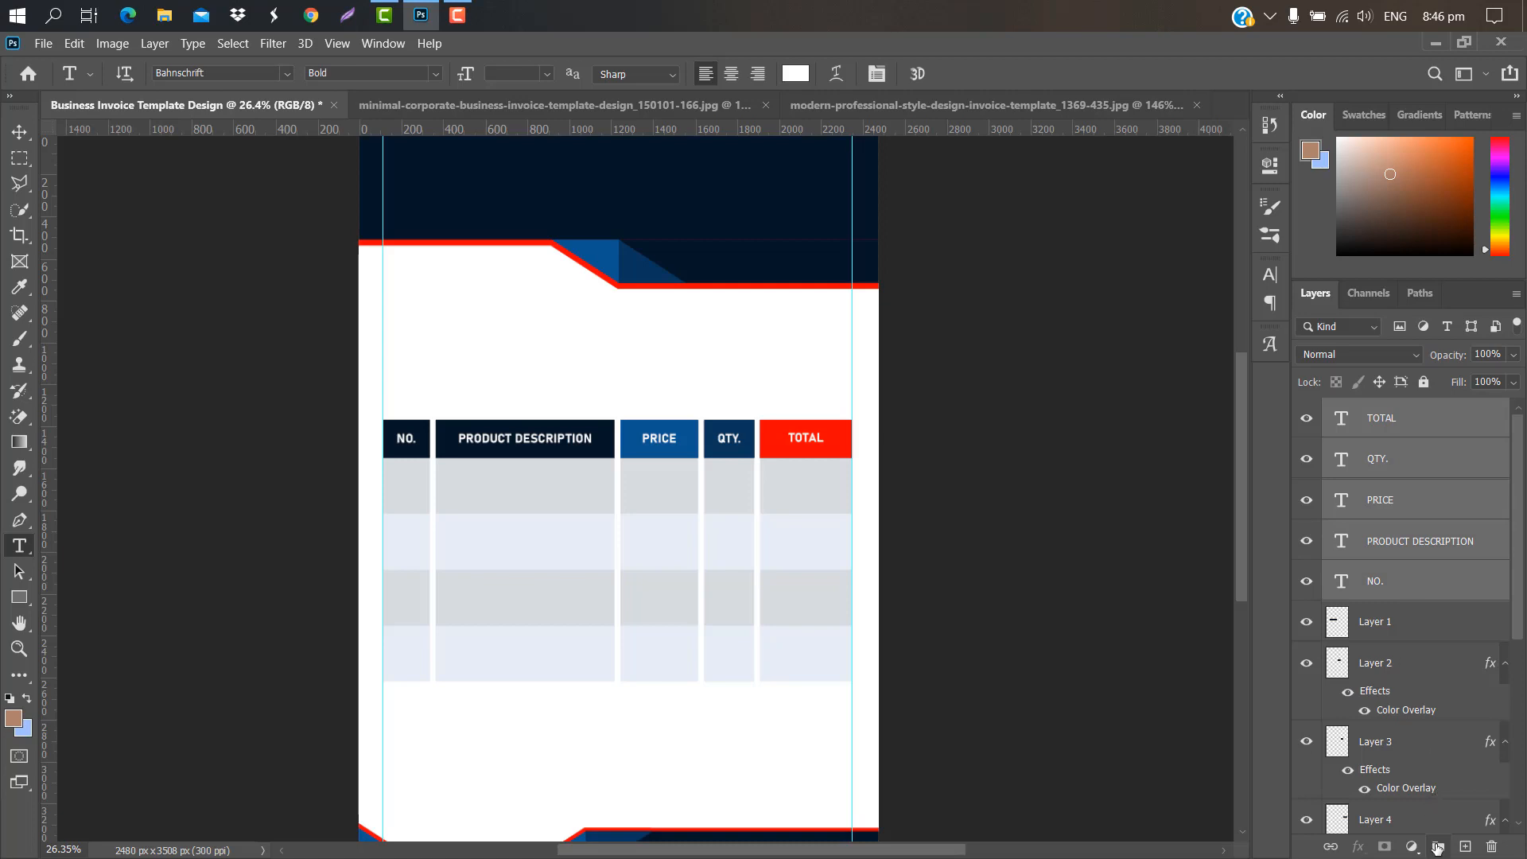
click(1438, 848)
Step: Duplicate the label group and move the copy down into the first grey item row
scroll(469, 427, up, 3)
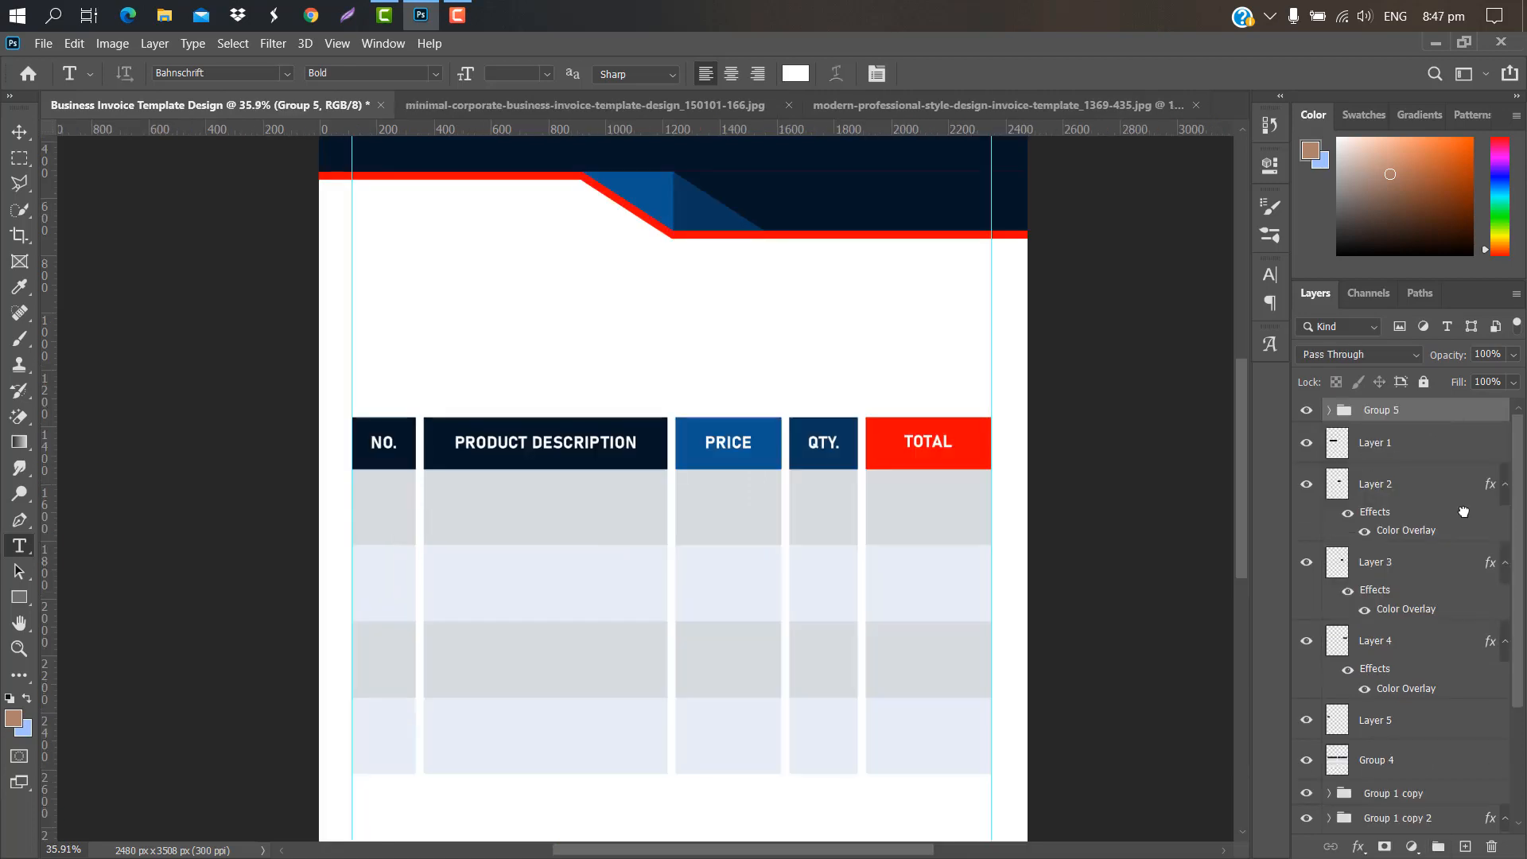
drag(1464, 512, 1465, 846)
key(ctrl+t)
drag(682, 443, 683, 515)
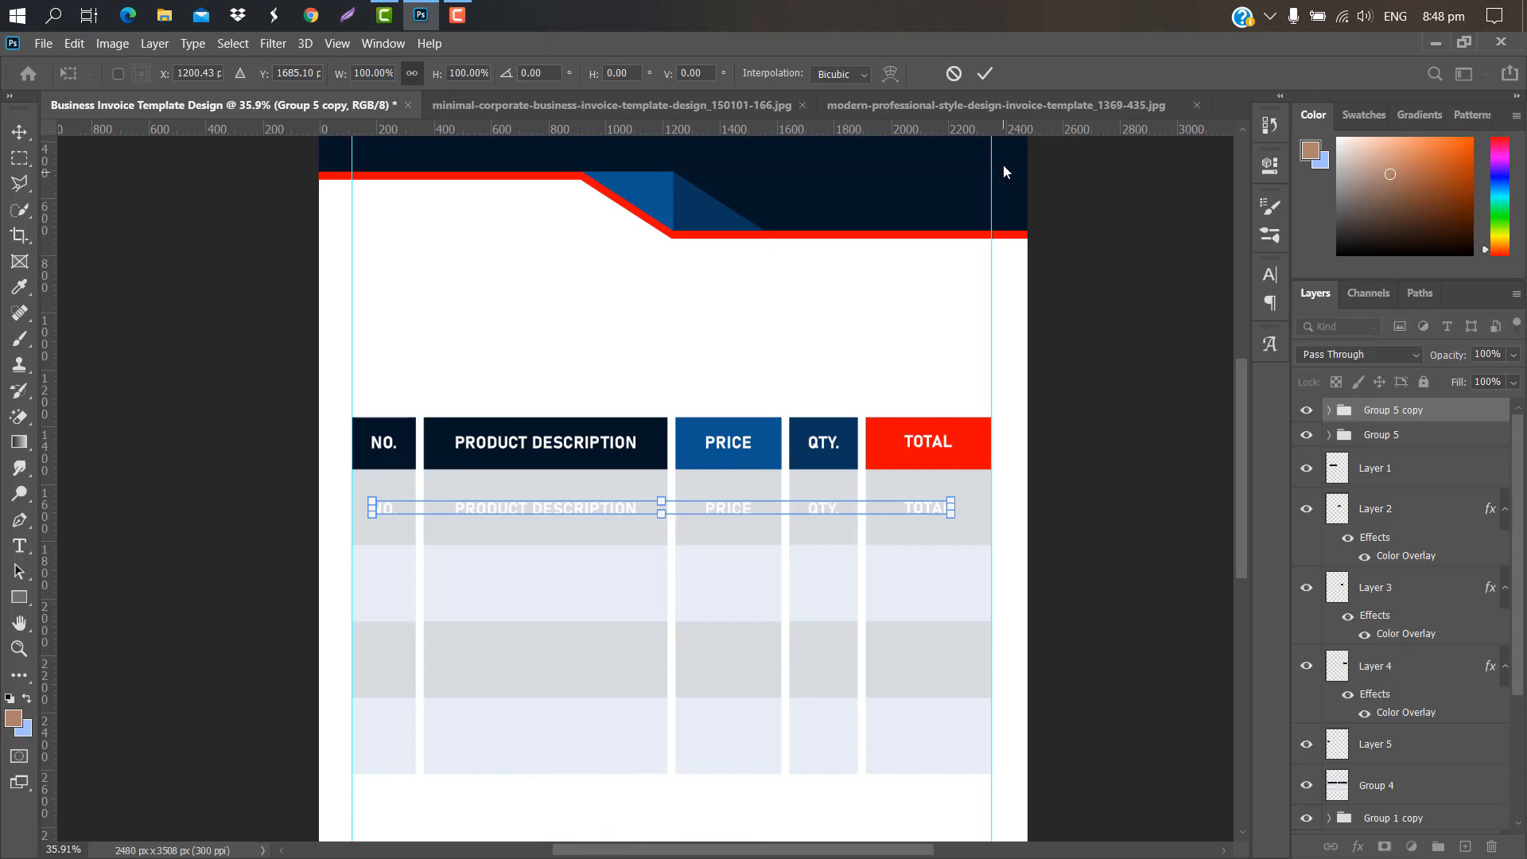
click(985, 74)
key(t)
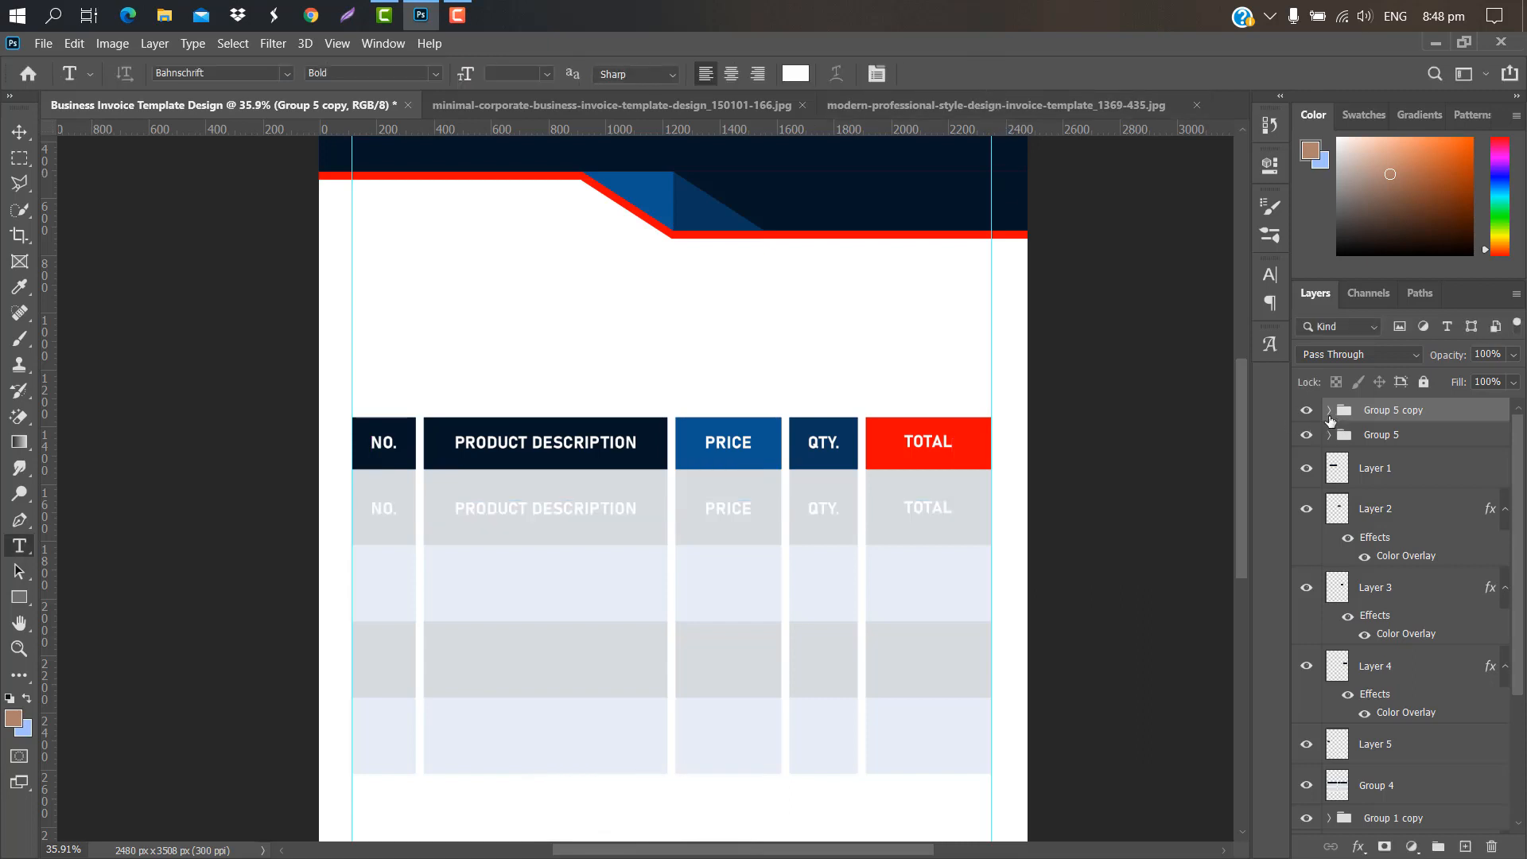
click(1328, 411)
key(v)
scroll(337, 522, up, 5)
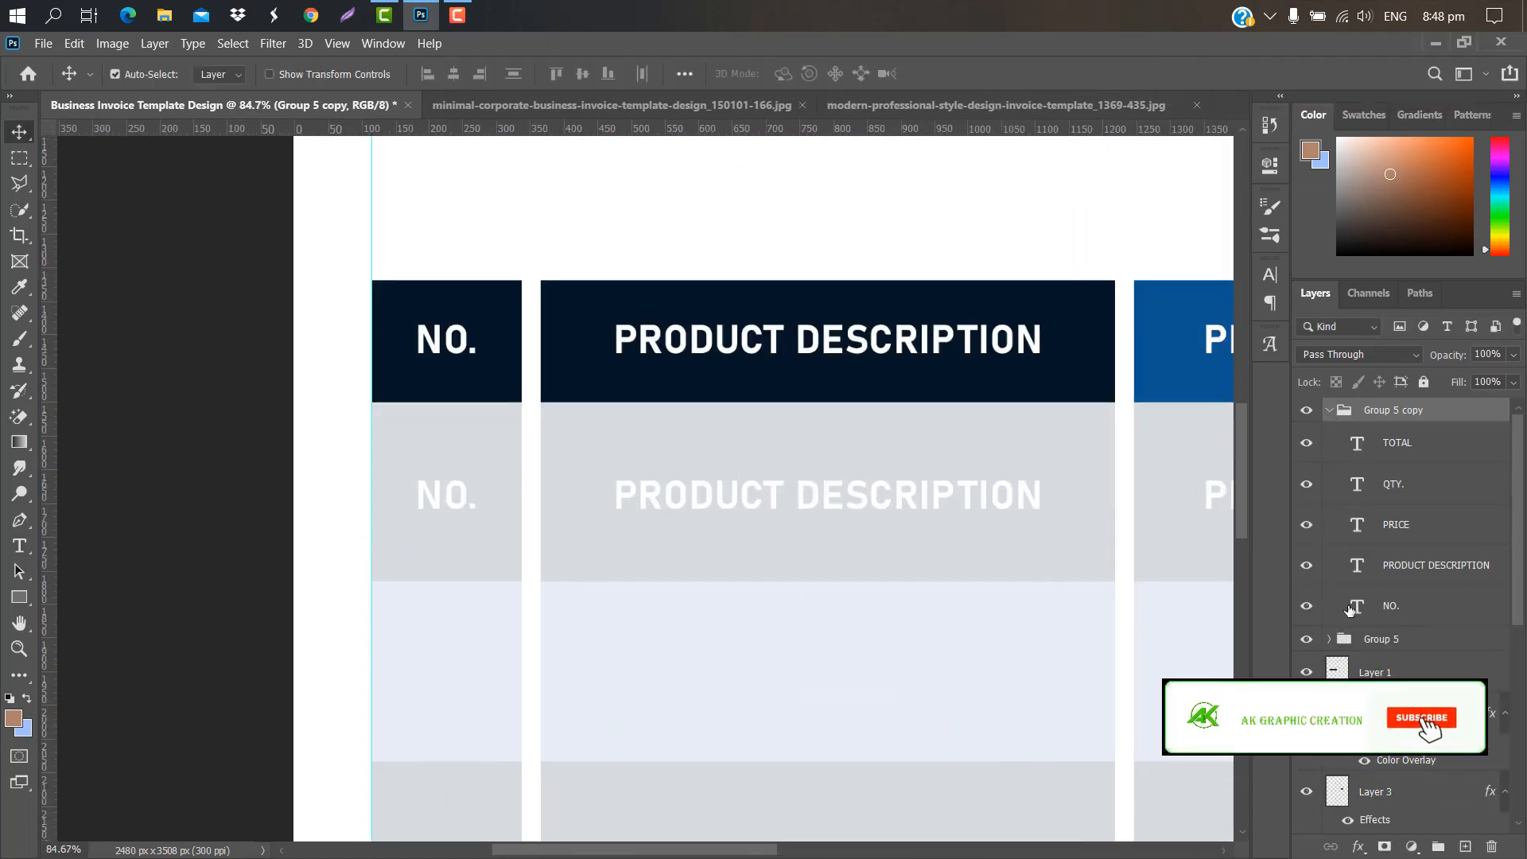
Step: Change the first row's NO. text to 01, centred in its column
double_click(1358, 606)
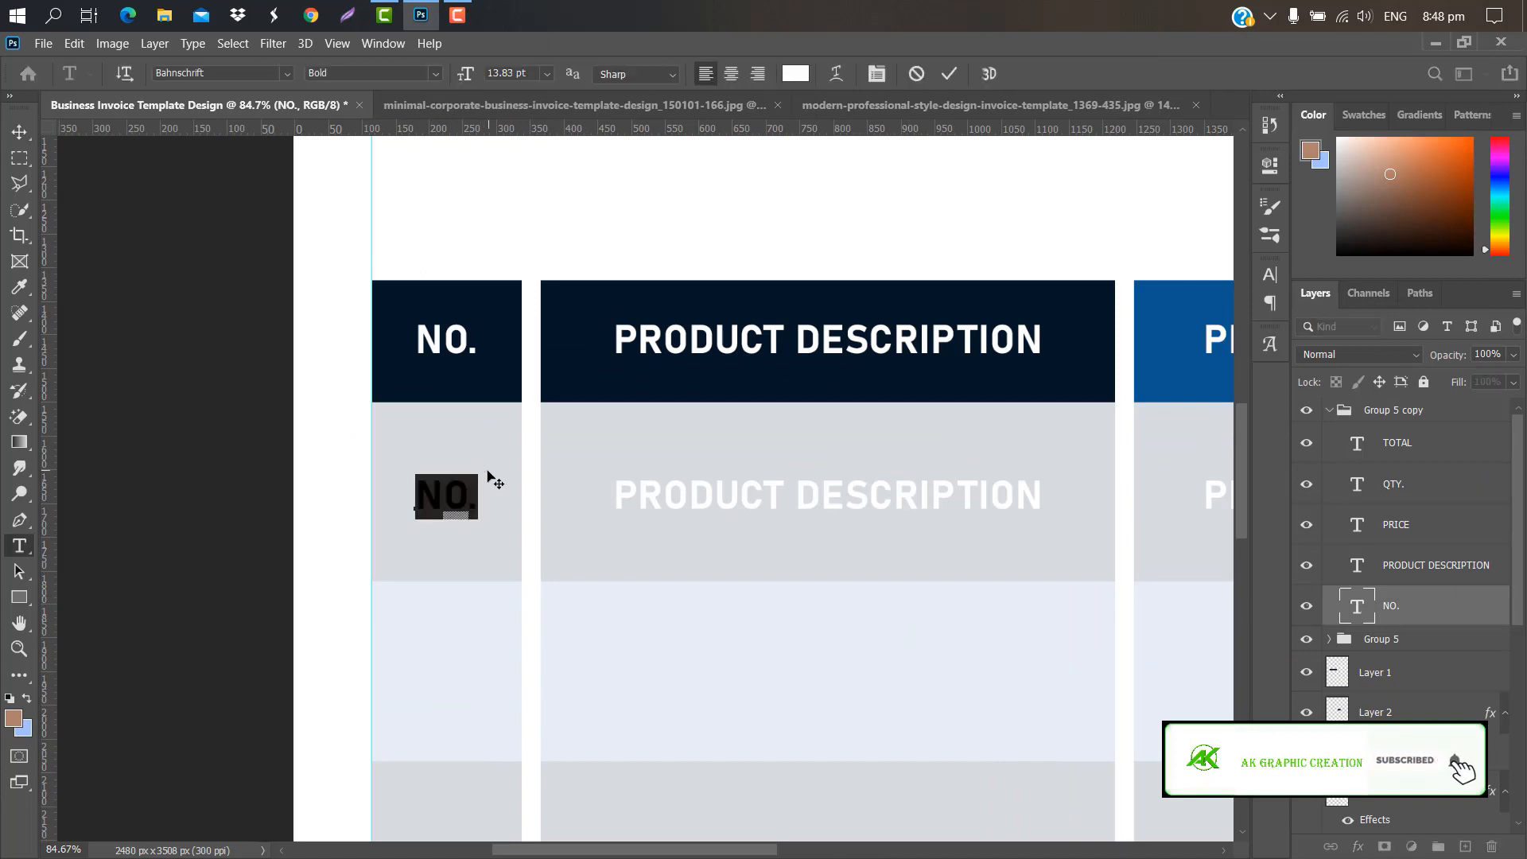
key(BackSpace)
text(01)
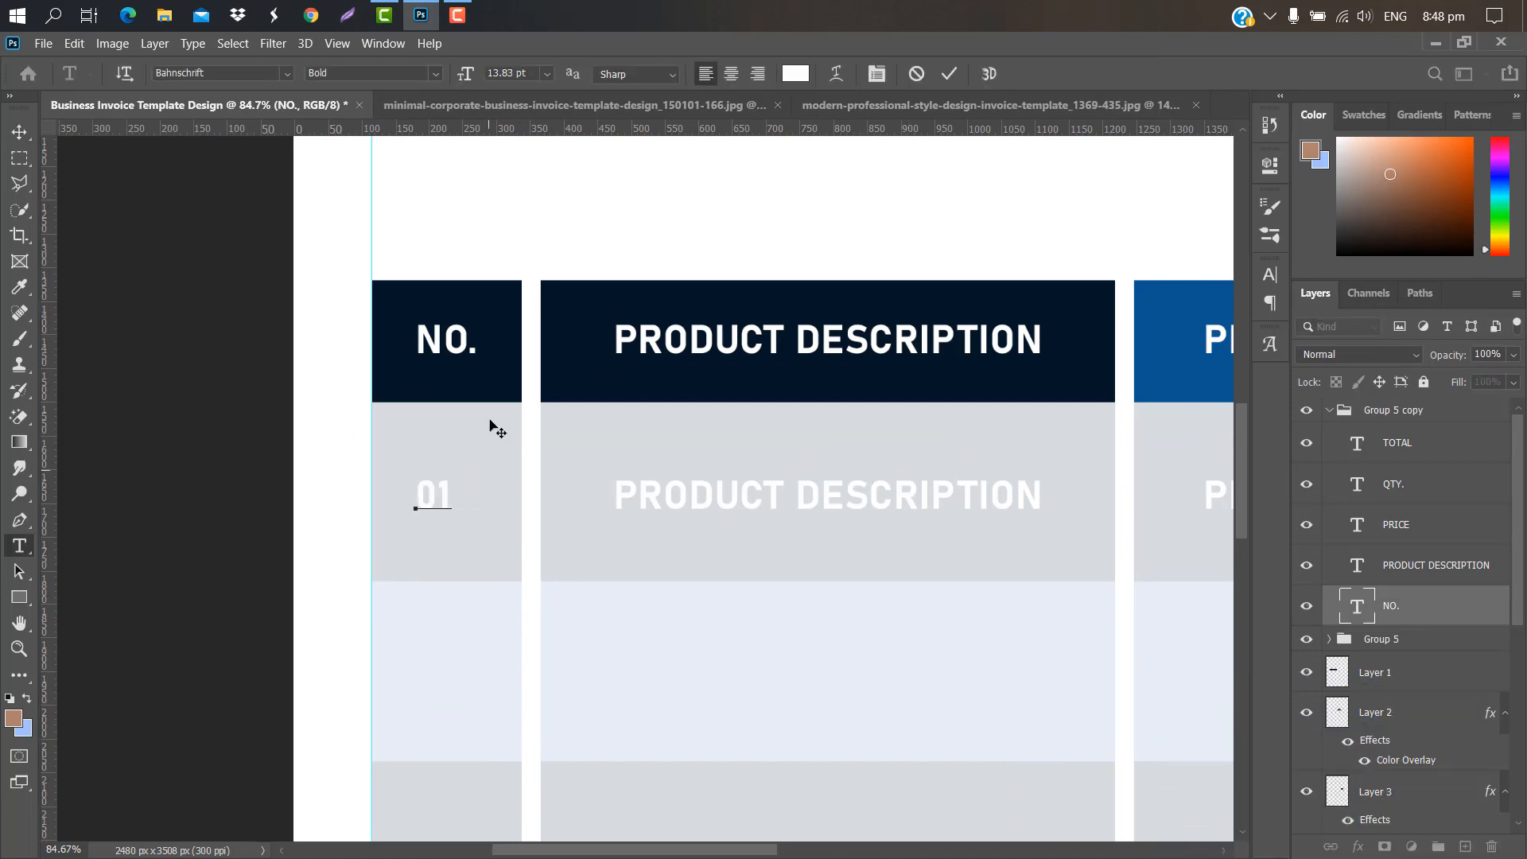
click(949, 74)
key(ctrl+t)
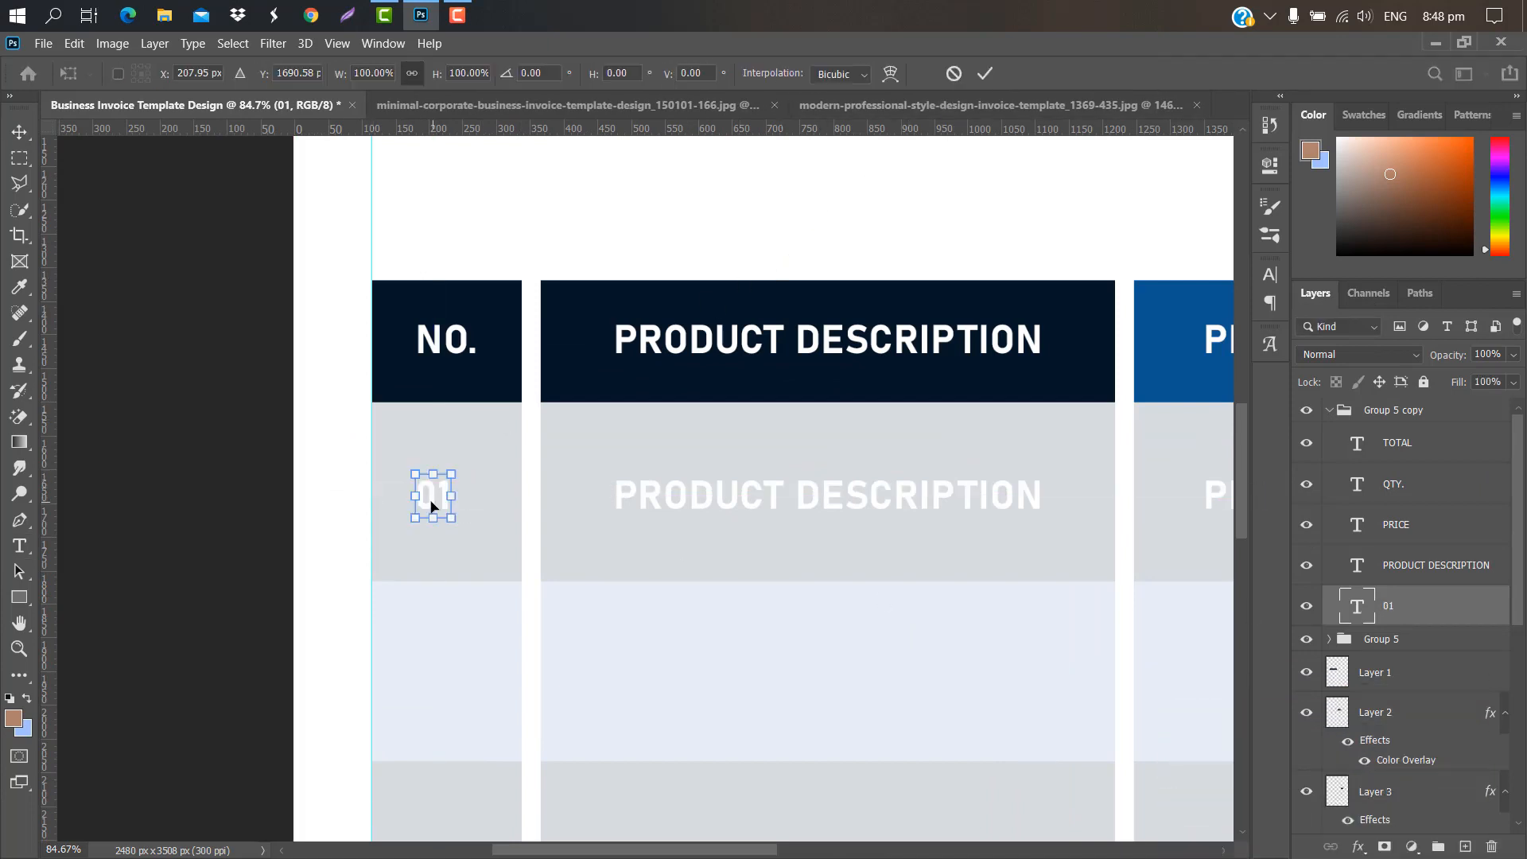
drag(433, 503, 438, 500)
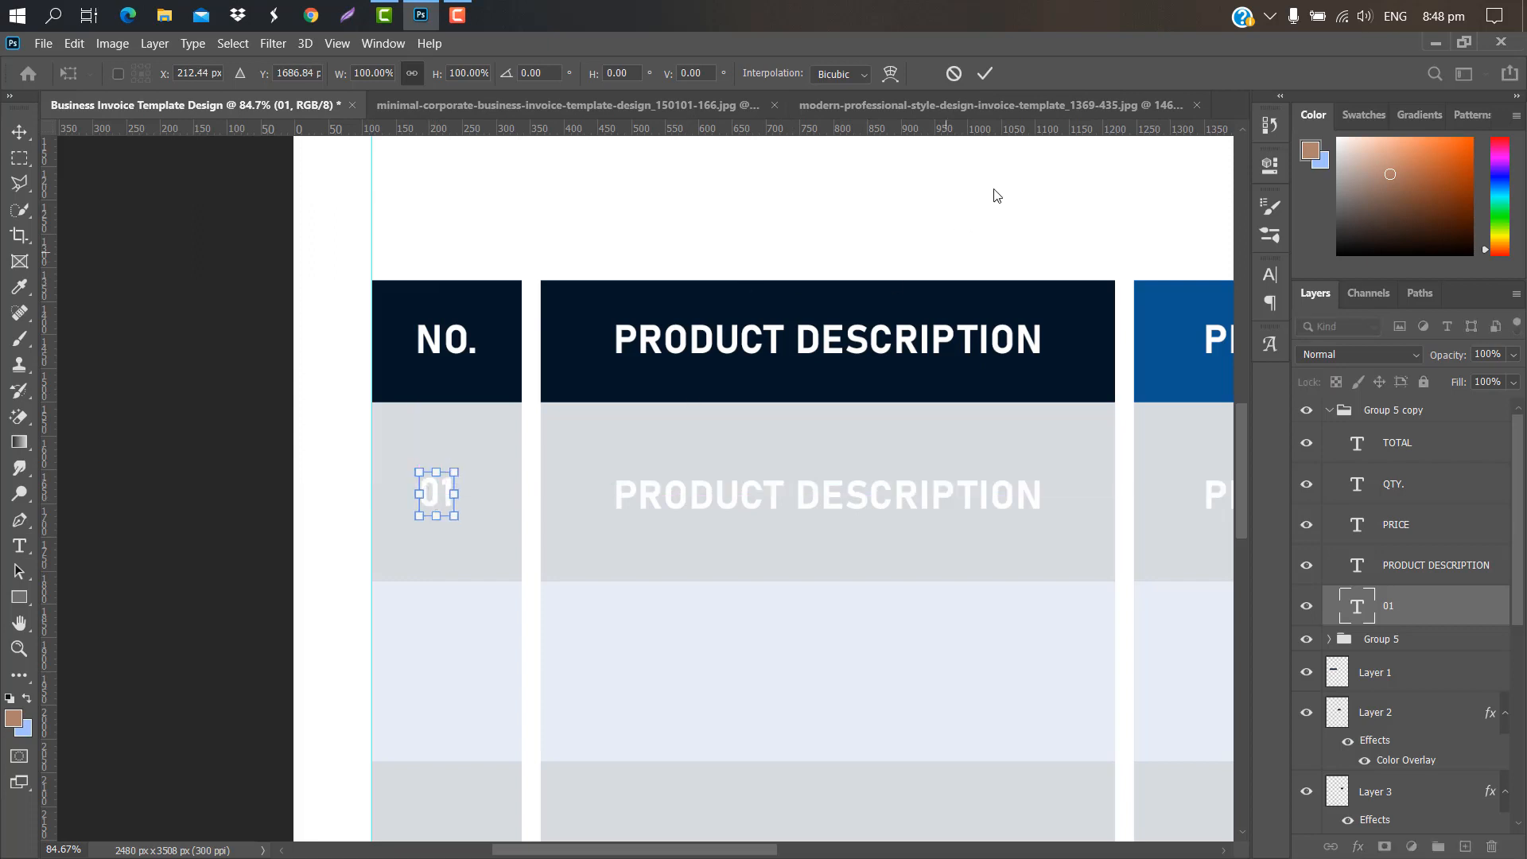
click(990, 70)
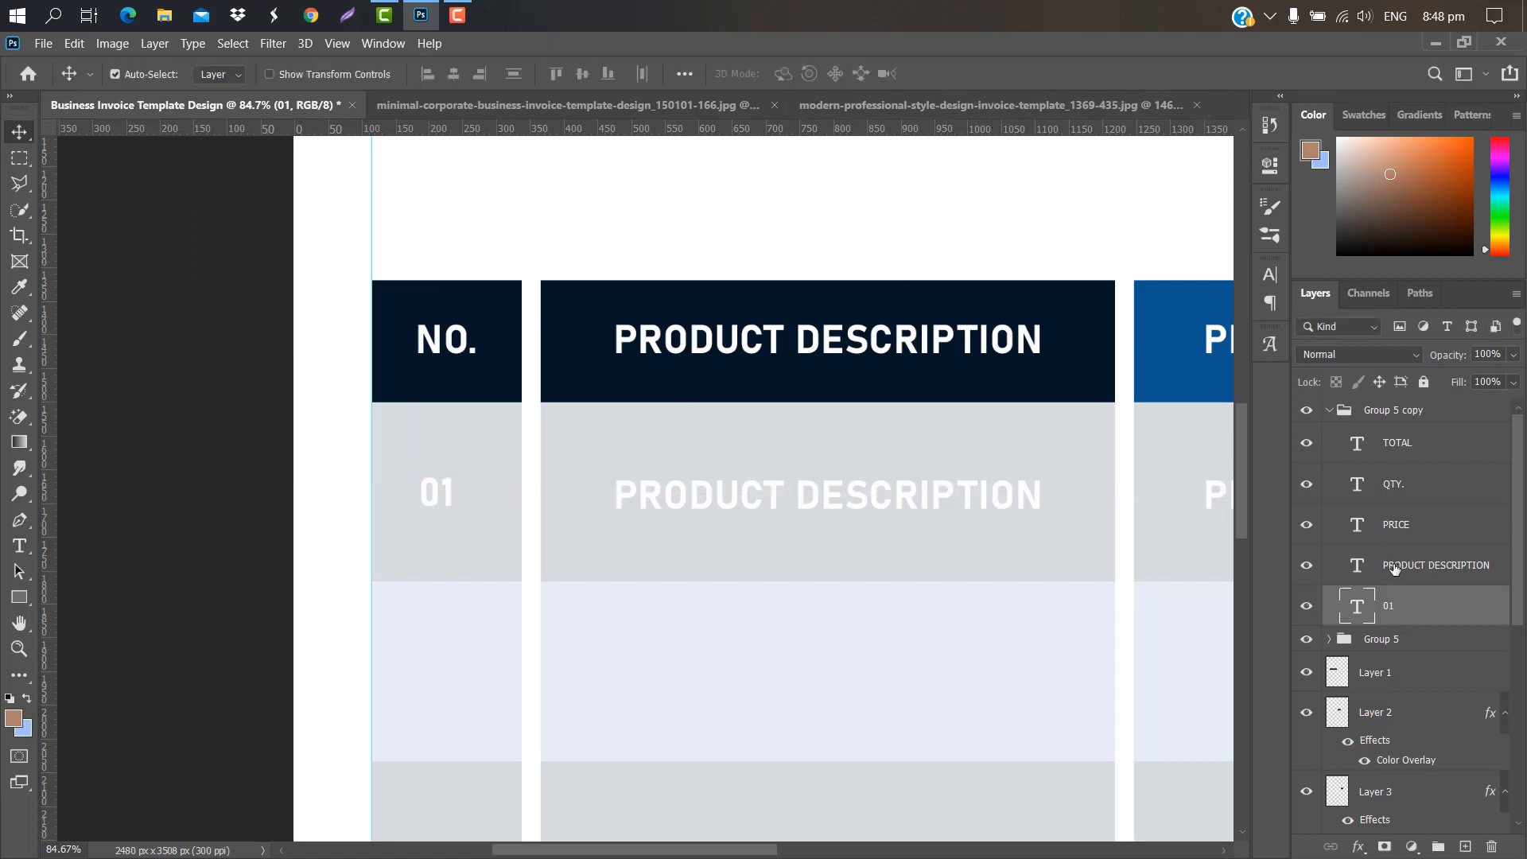
Step: Replace the row's PRODUCT DESCRIPTION text with BUSINESS CARD, centred in its column
double_click(1355, 566)
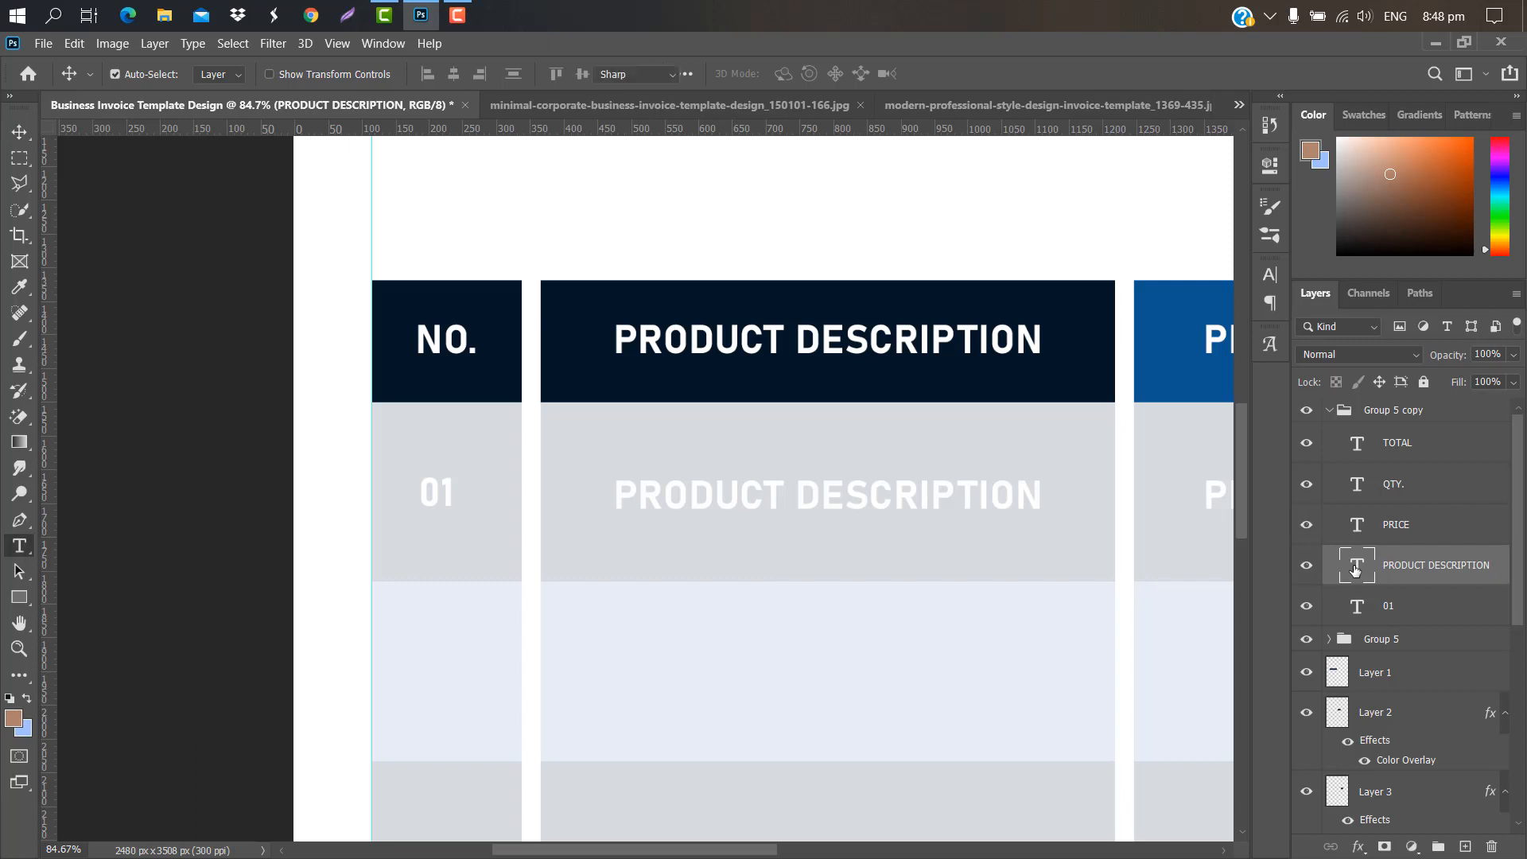
key(BackSpace)
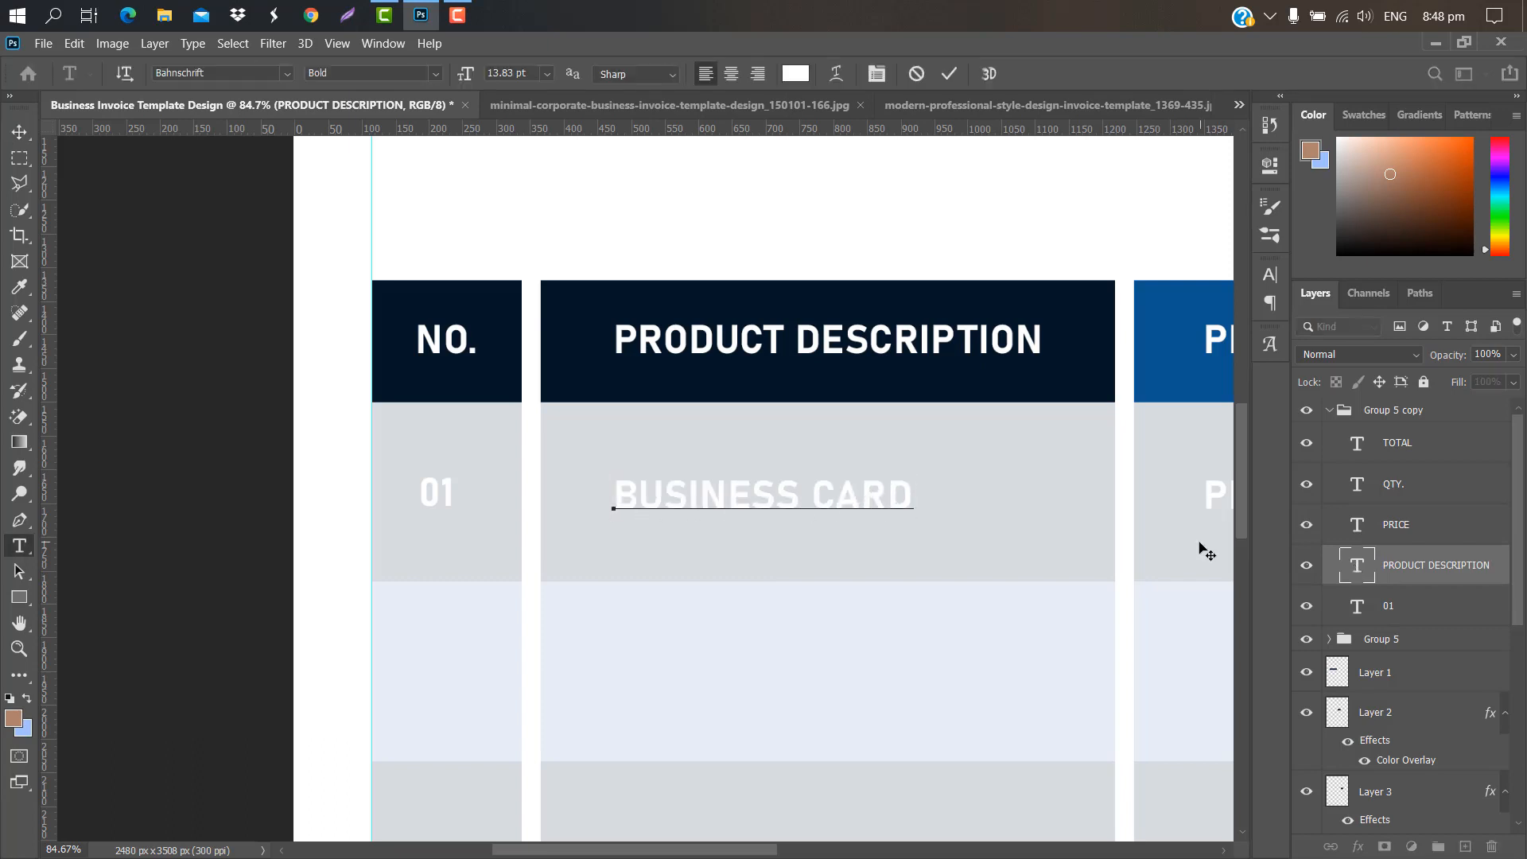
text(BUSINESS CARD)
click(946, 74)
key(ctrl+t)
drag(644, 485, 713, 490)
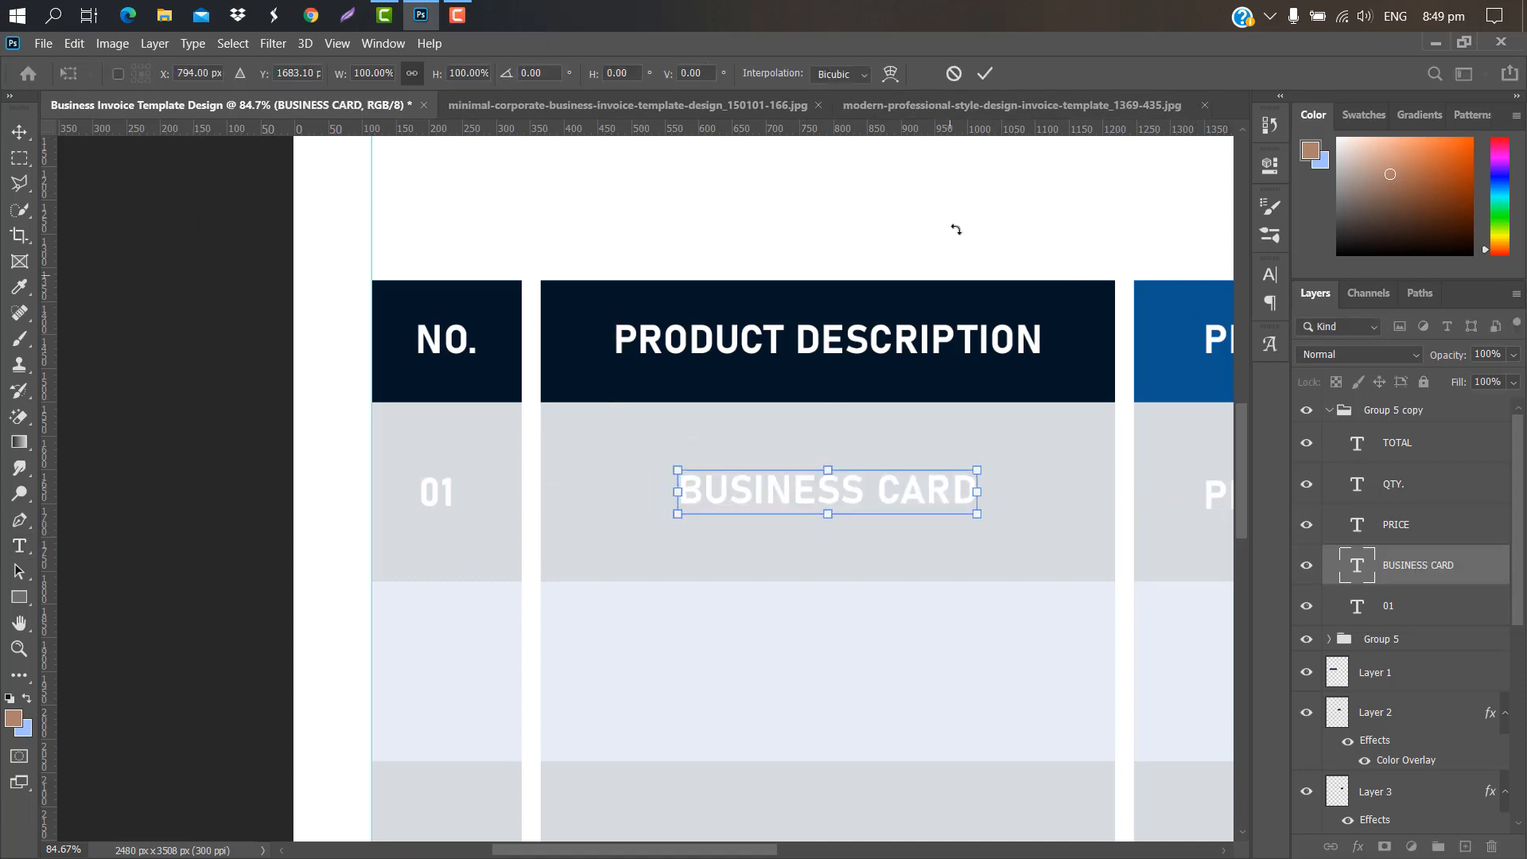
click(985, 73)
Step: Change the row's PRICE text to 50$, centred under the PRICE header
drag(738, 849, 870, 849)
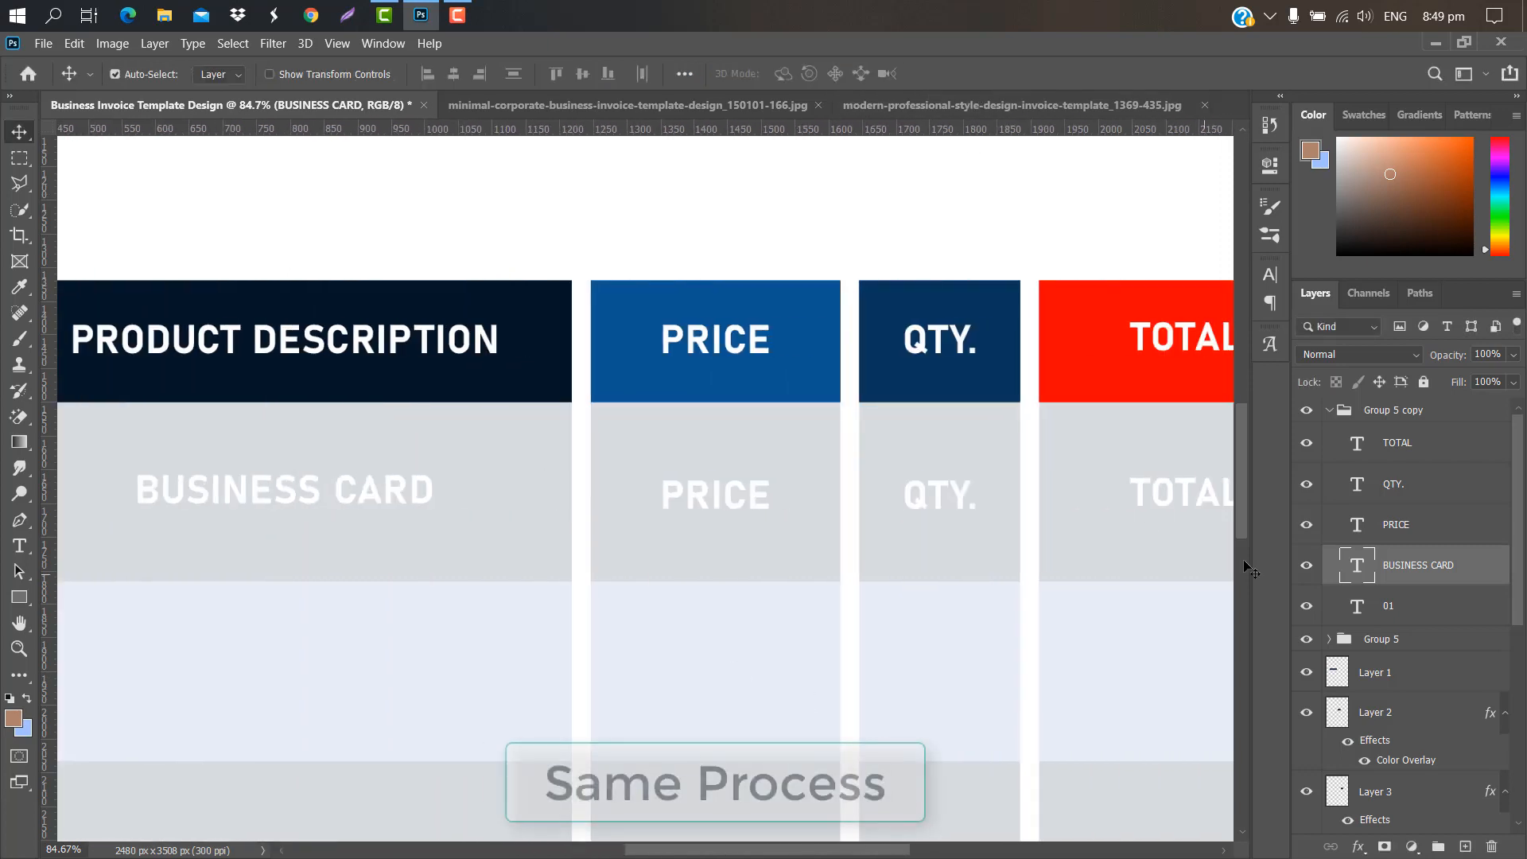
click(753, 486)
double_click(1357, 524)
key(BackSpace)
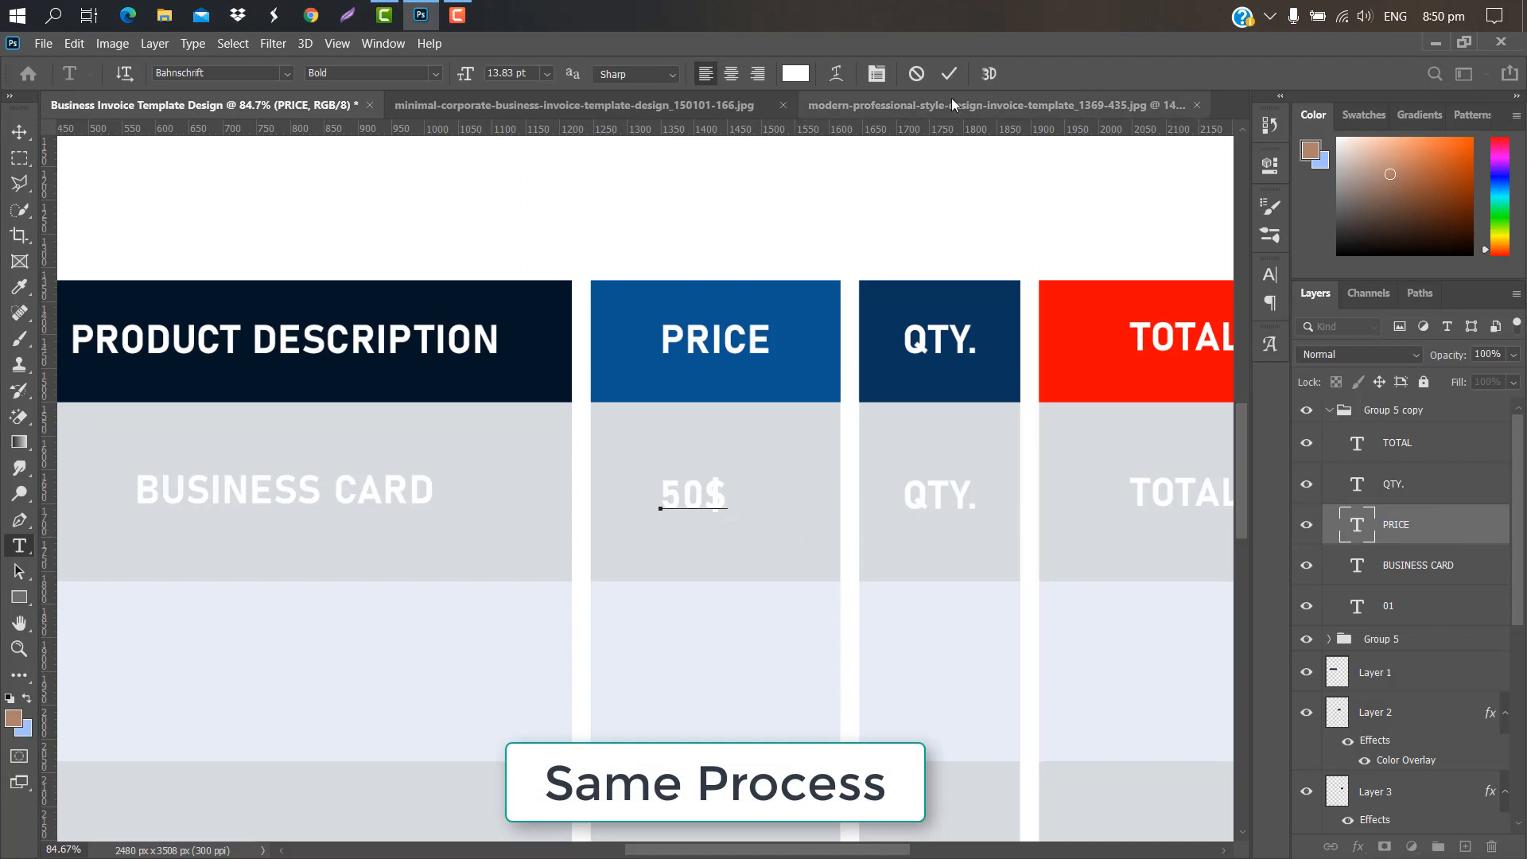
click(949, 73)
key(v)
key(ctrl+t)
drag(690, 498, 712, 500)
click(985, 74)
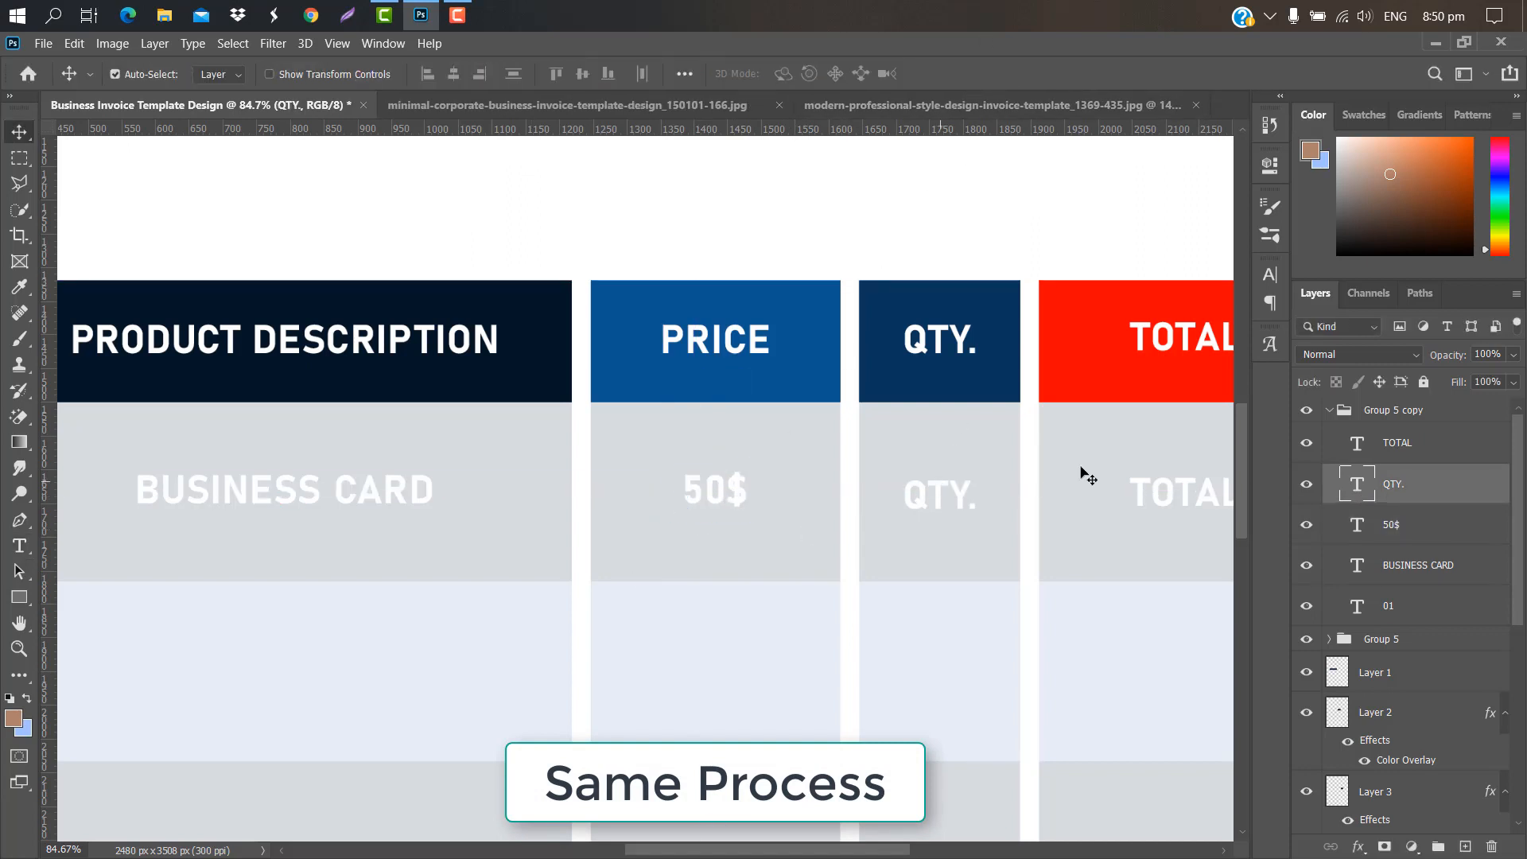
Step: Change the row's QTY. text to 02, centred under the QTY. header
double_click(1357, 484)
key(BackSpace)
text(2)
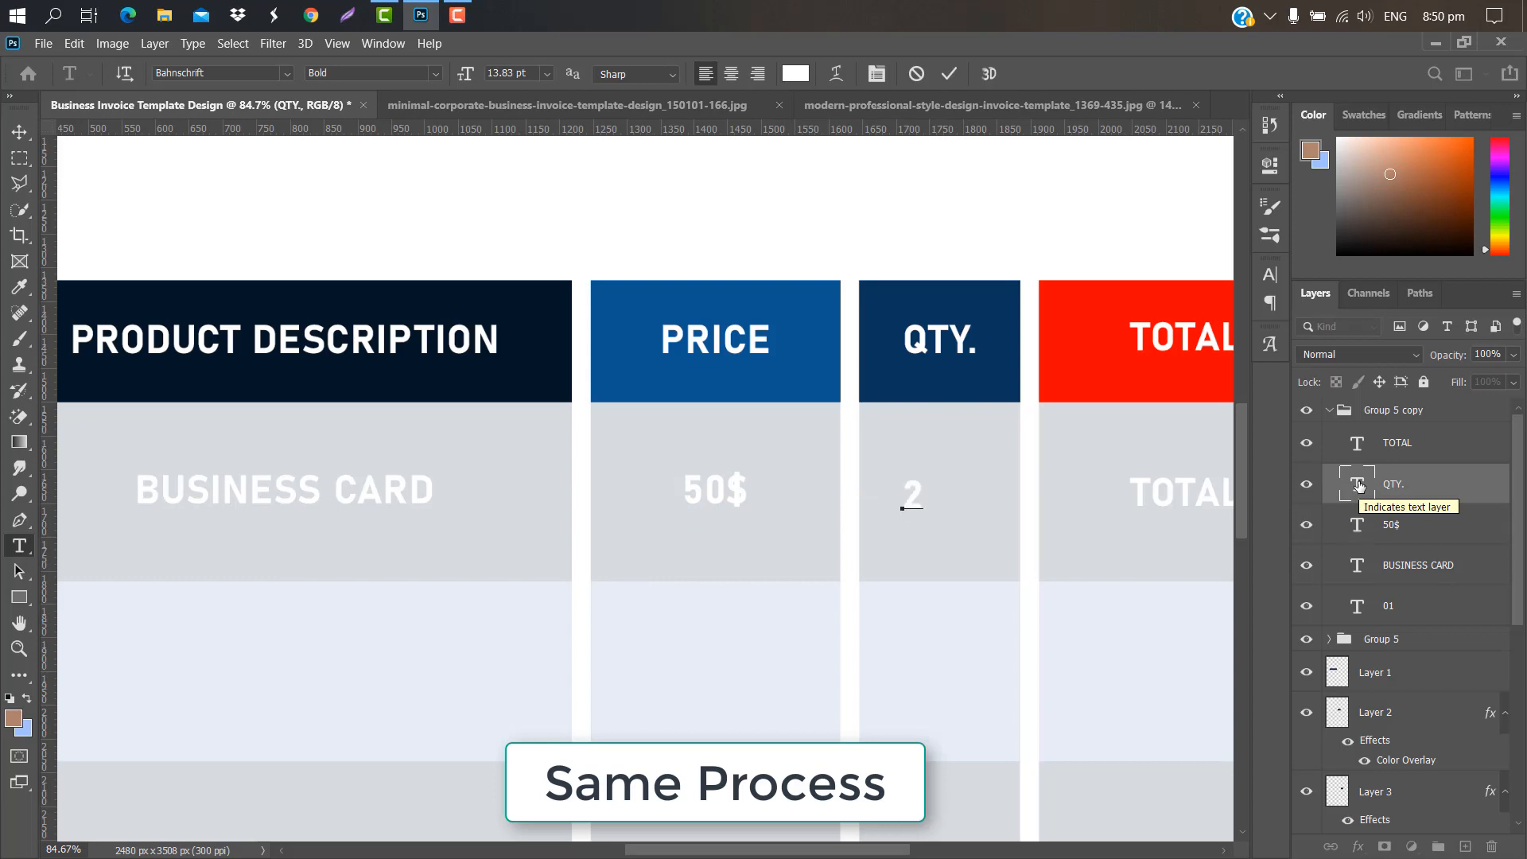
key(BackSpace)
text(02)
click(950, 74)
key(v)
key(ctrl+t)
drag(930, 498, 948, 493)
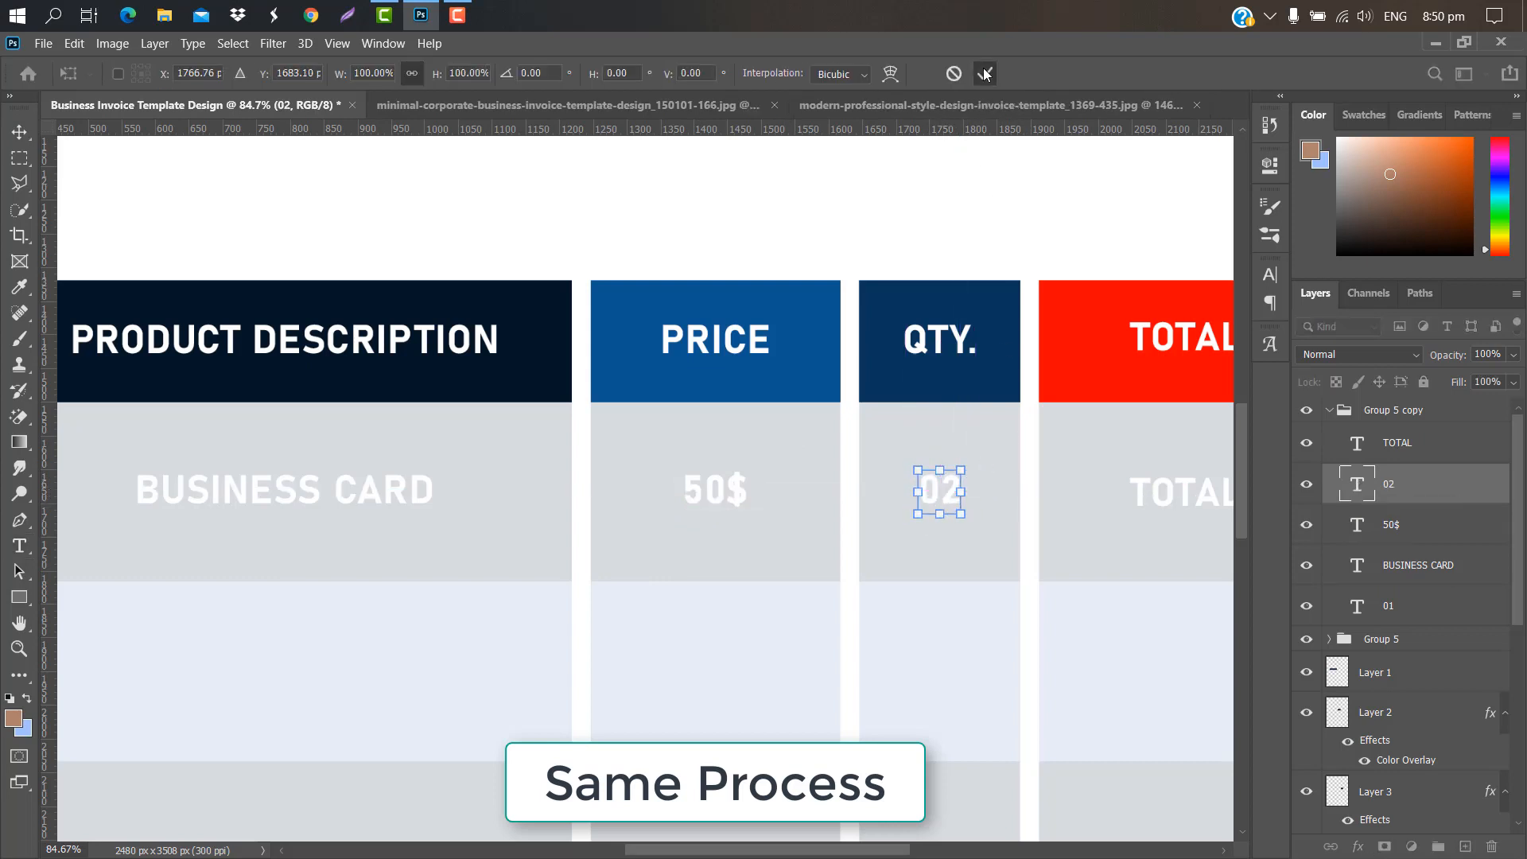
click(985, 74)
Step: Change the row's TOTAL text to 100$ and select the whole row group
drag(878, 851, 963, 848)
double_click(1357, 443)
key(Left)
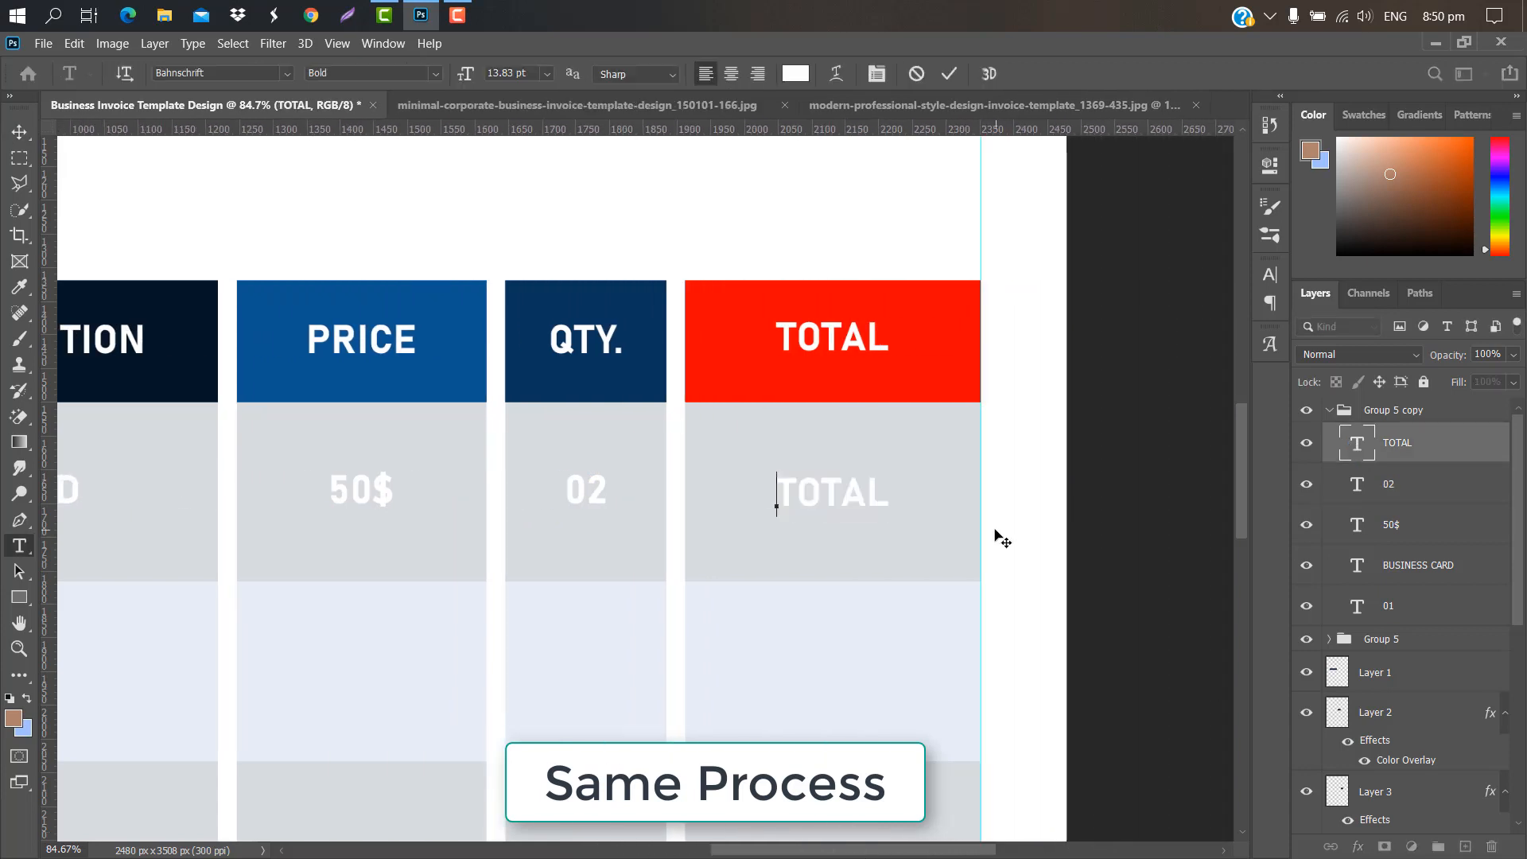
text(100$)
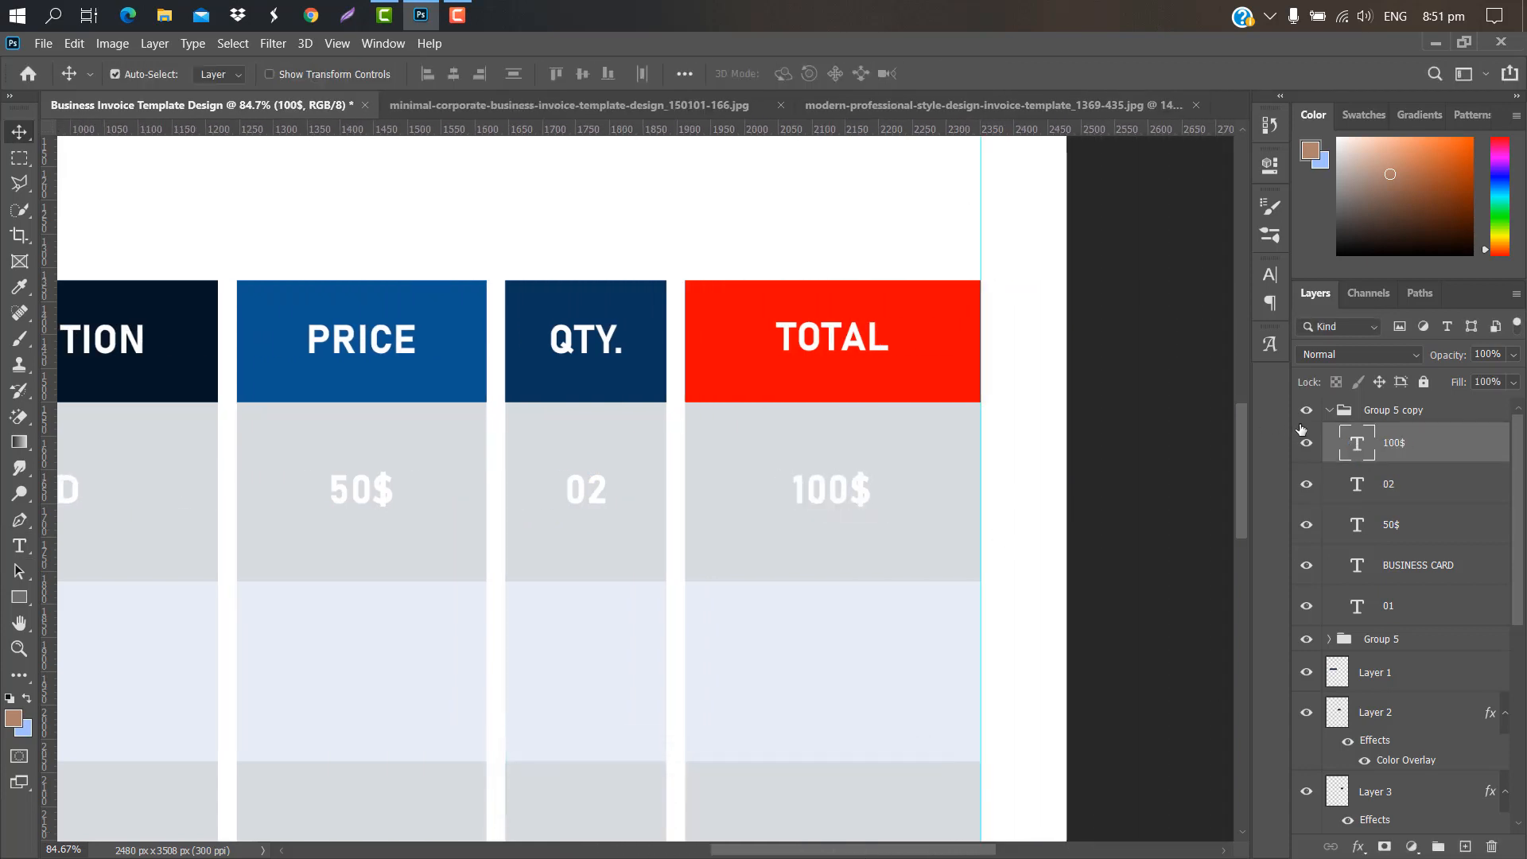
click(1330, 410)
click(1448, 409)
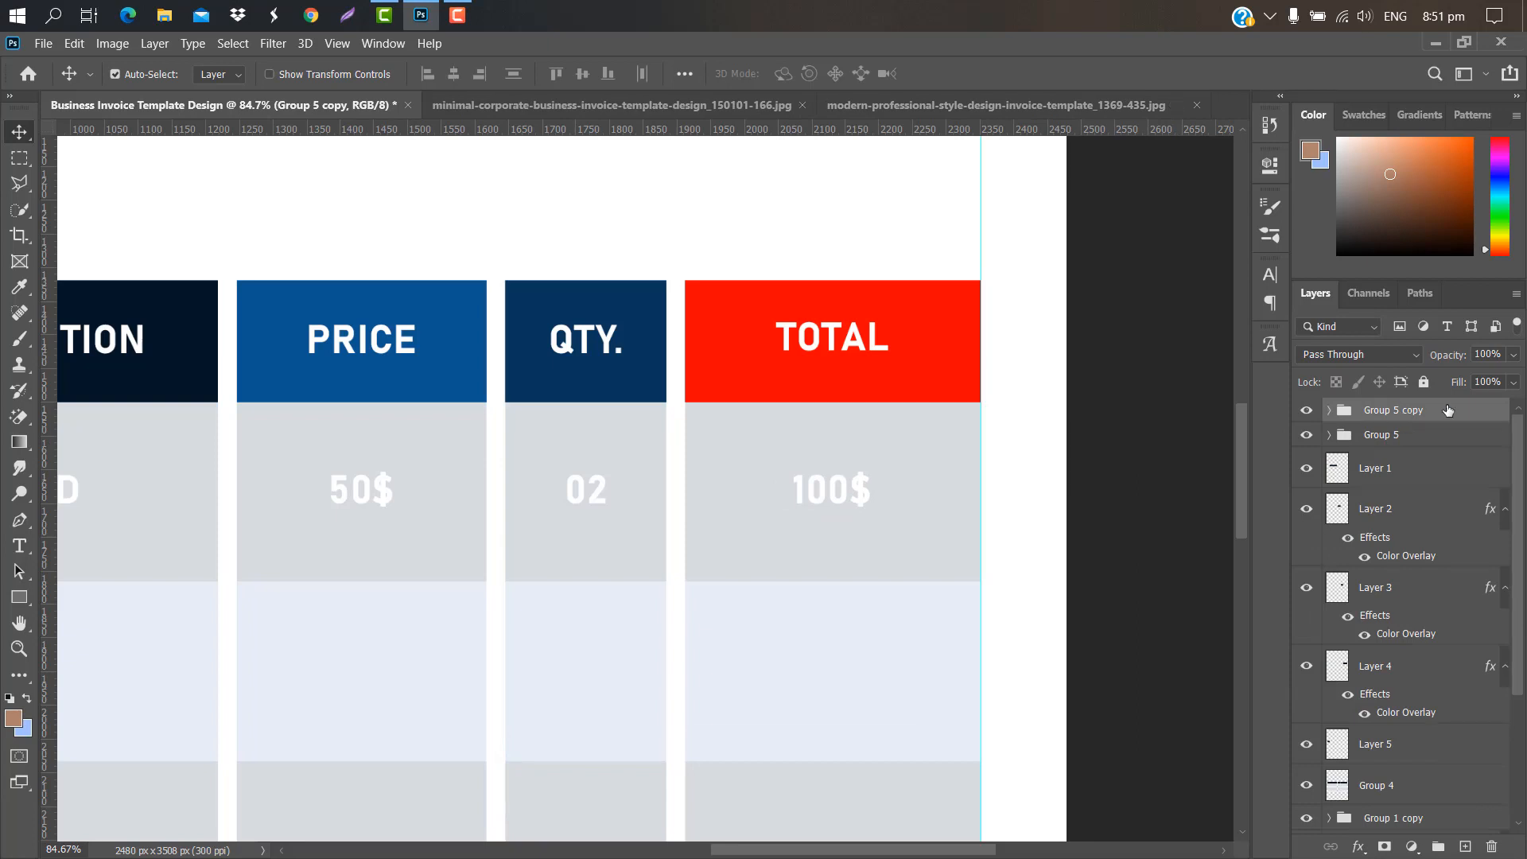
Step: Give the copied row group a Color Overlay of the header navy #051626, sampled from the header
double_click(1448, 409)
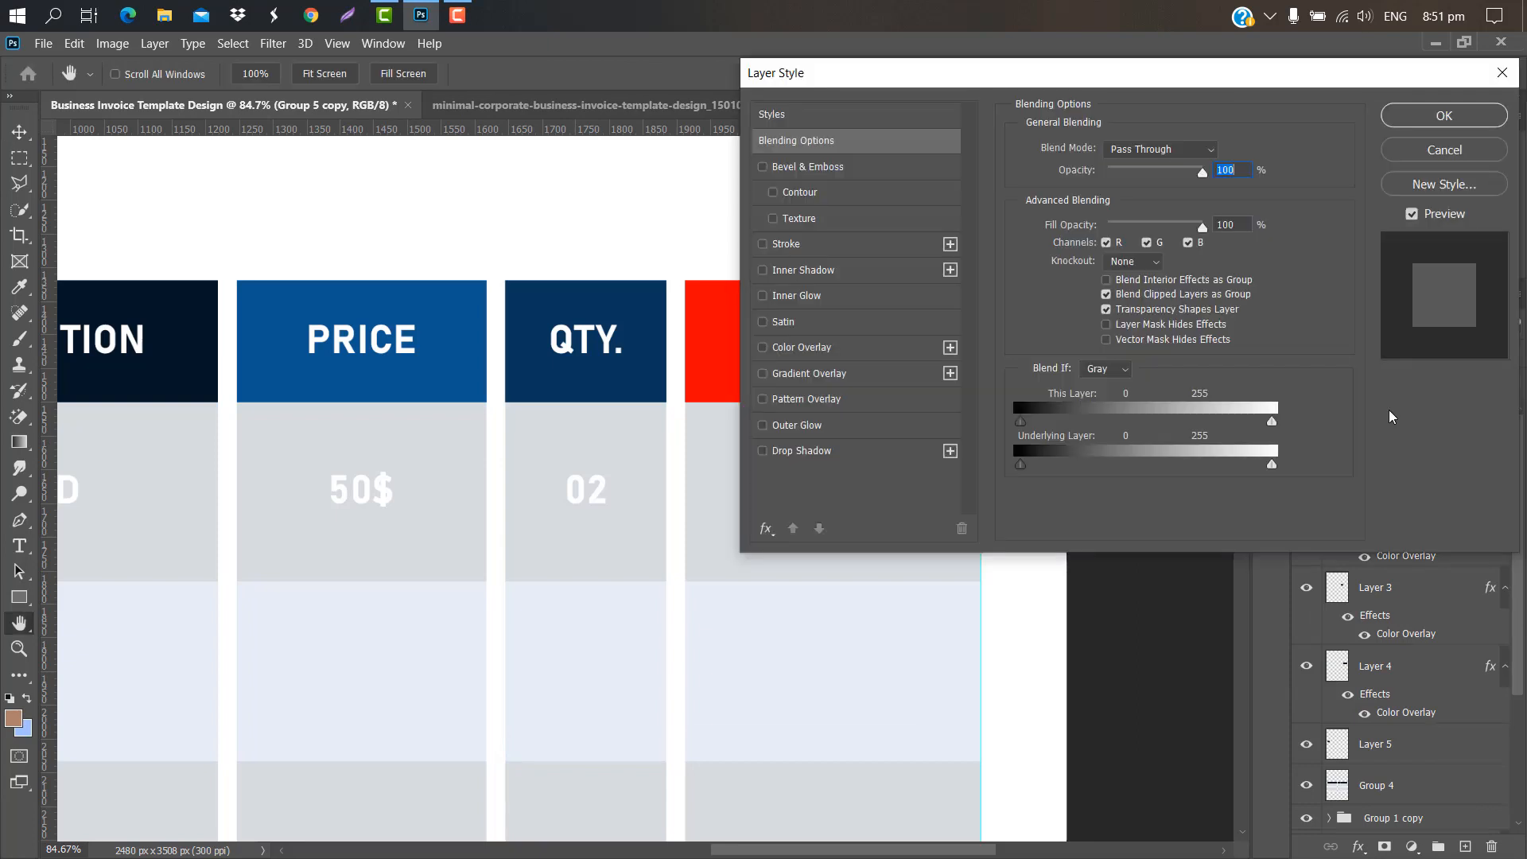
click(866, 347)
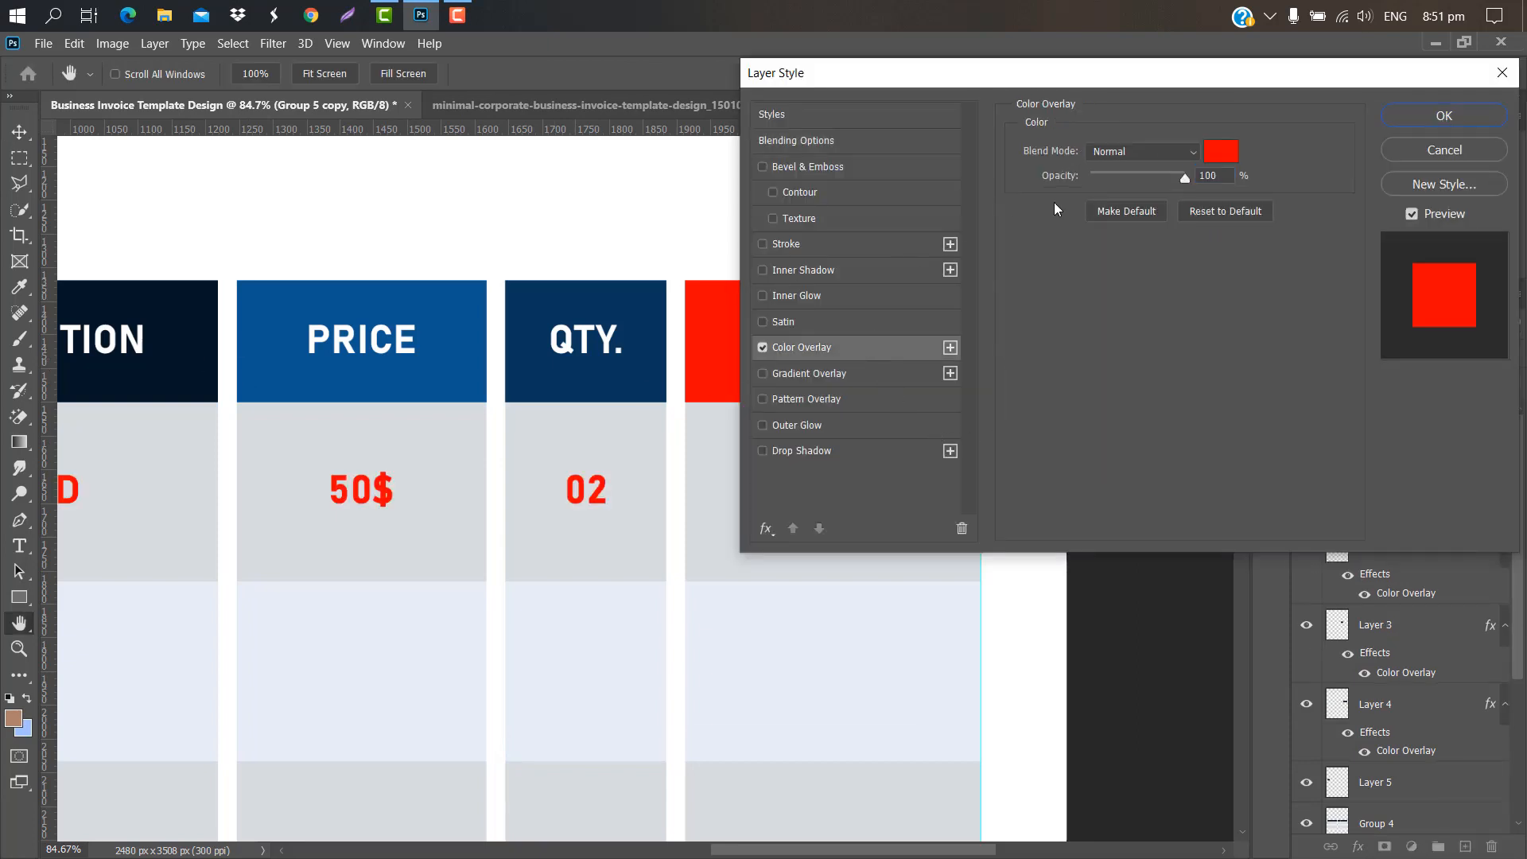
click(1222, 151)
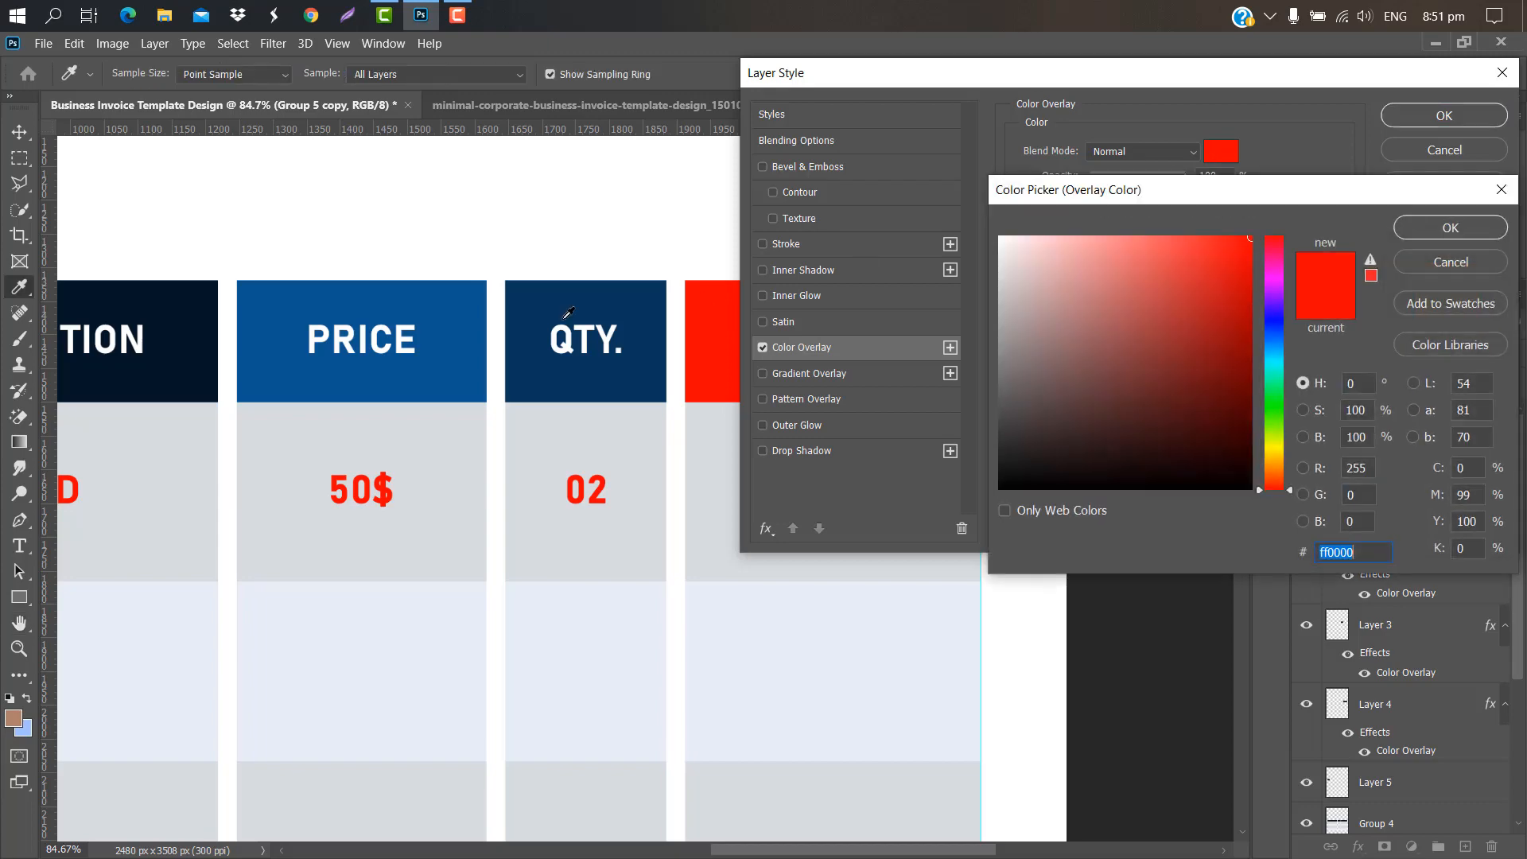
click(216, 345)
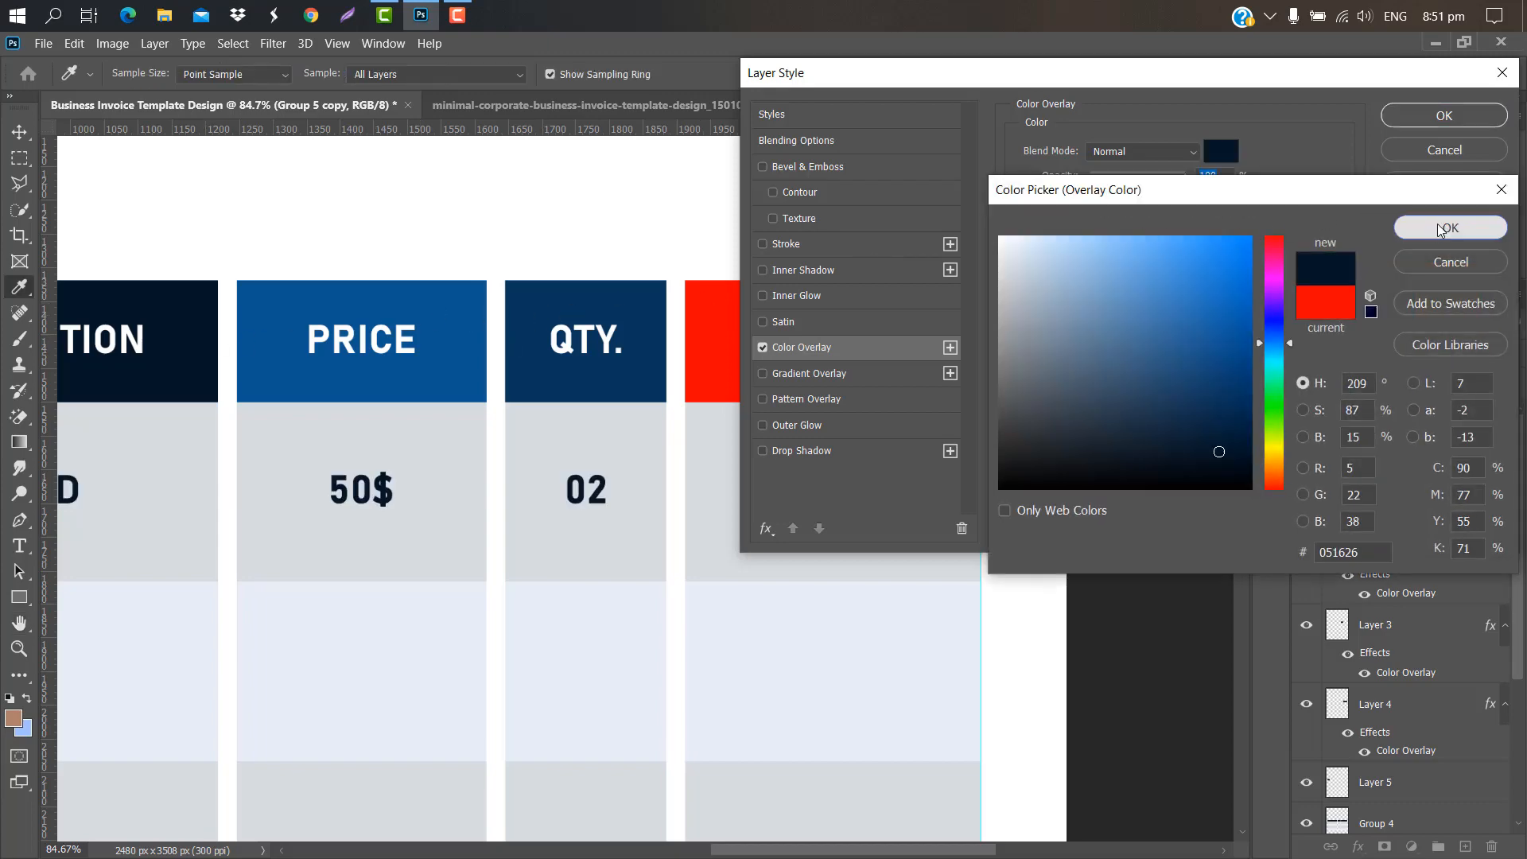
click(1447, 227)
click(1444, 115)
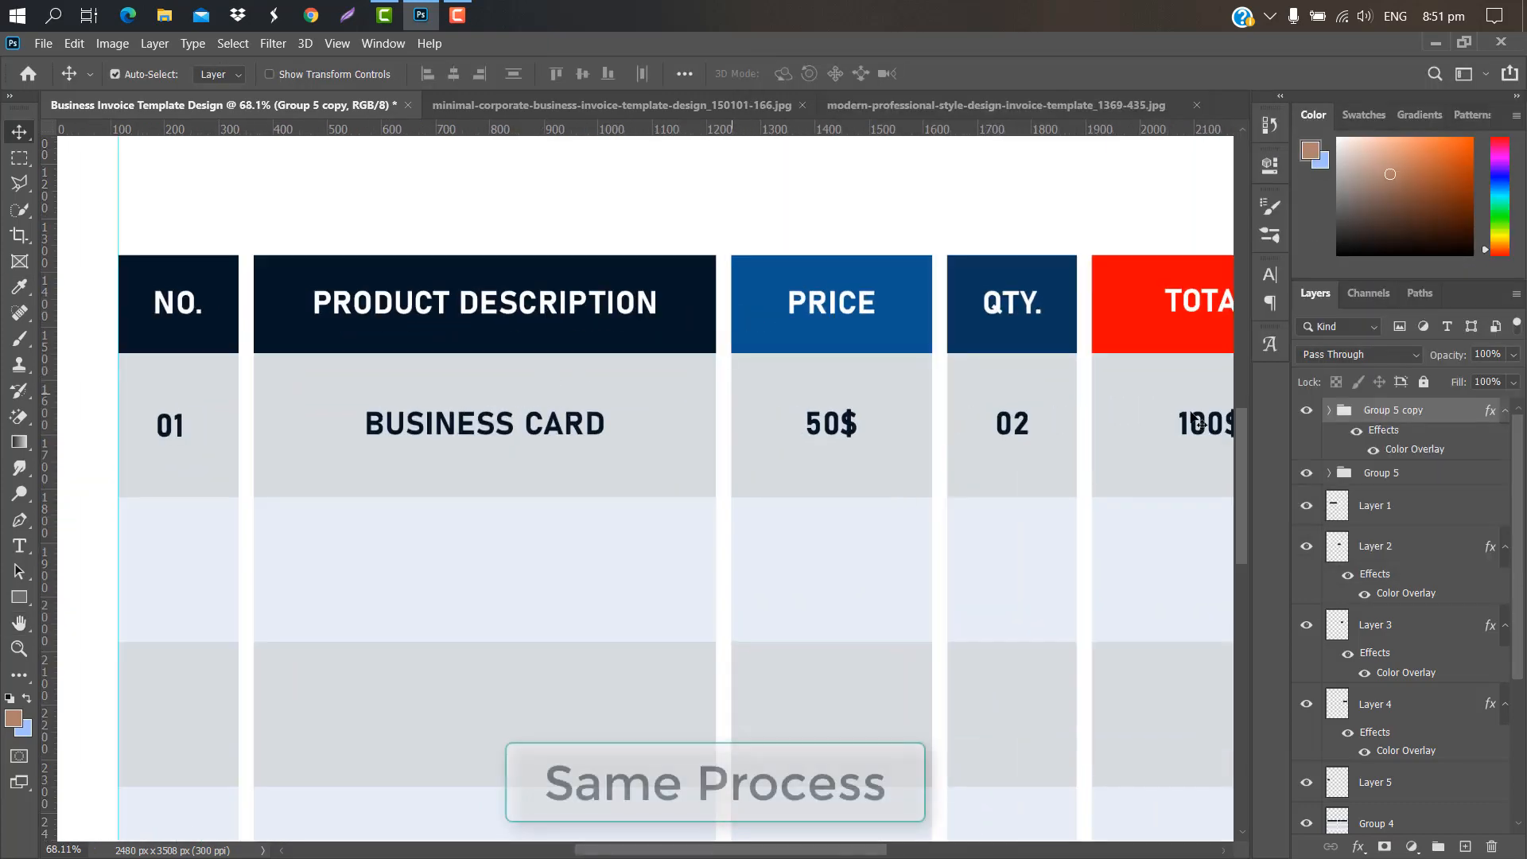
Step: Duplicate the first item row and move the copy down into the second row
key(ctrl+j)
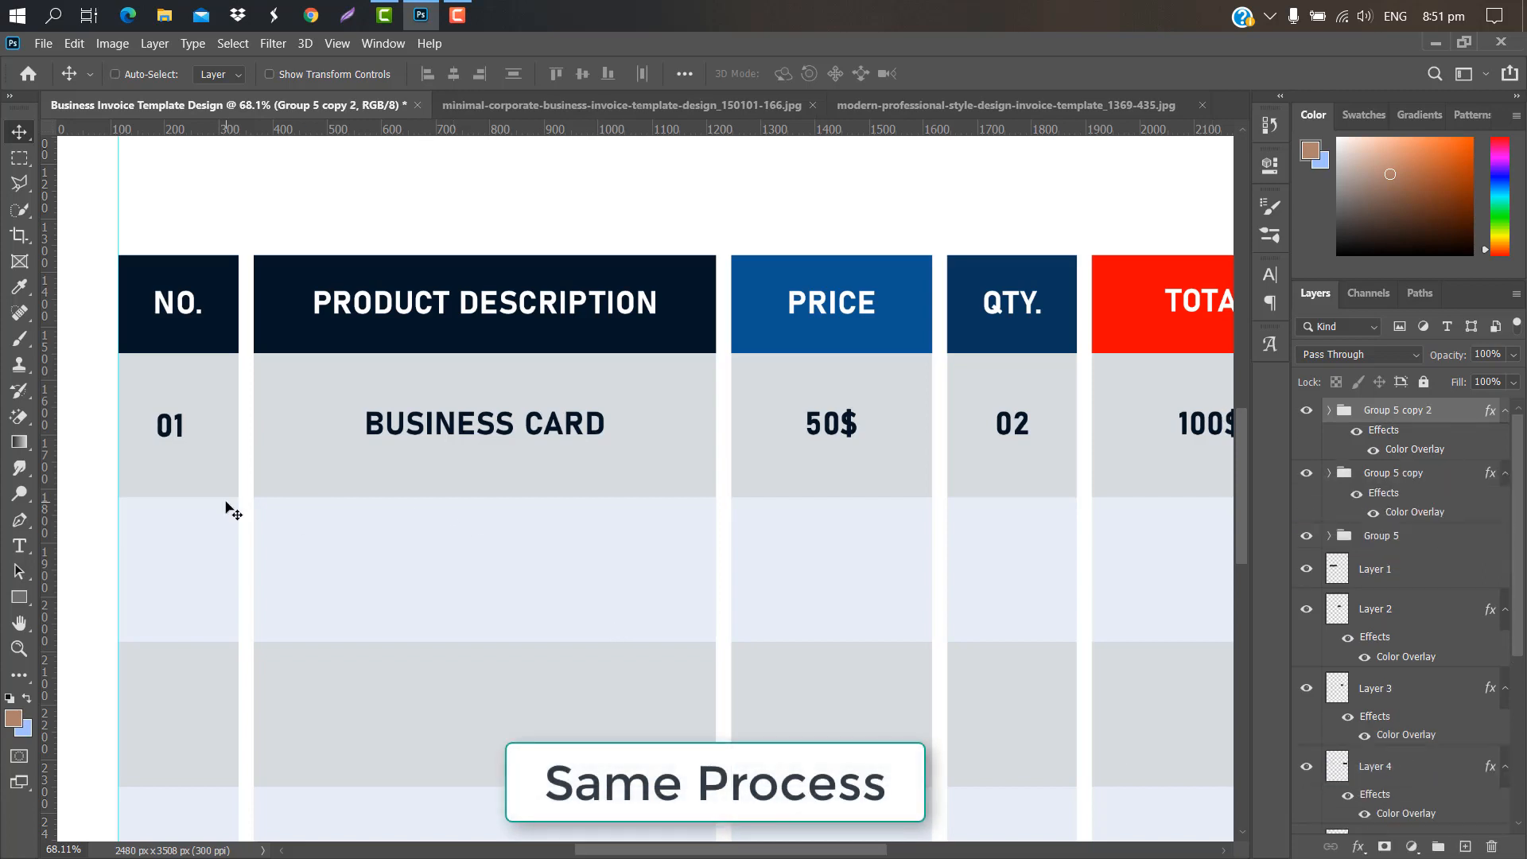
key(ctrl+t)
drag(639, 426, 638, 571)
click(985, 73)
scroll(751, 389, down, 6)
click(1329, 411)
scroll(489, 496, up, 2)
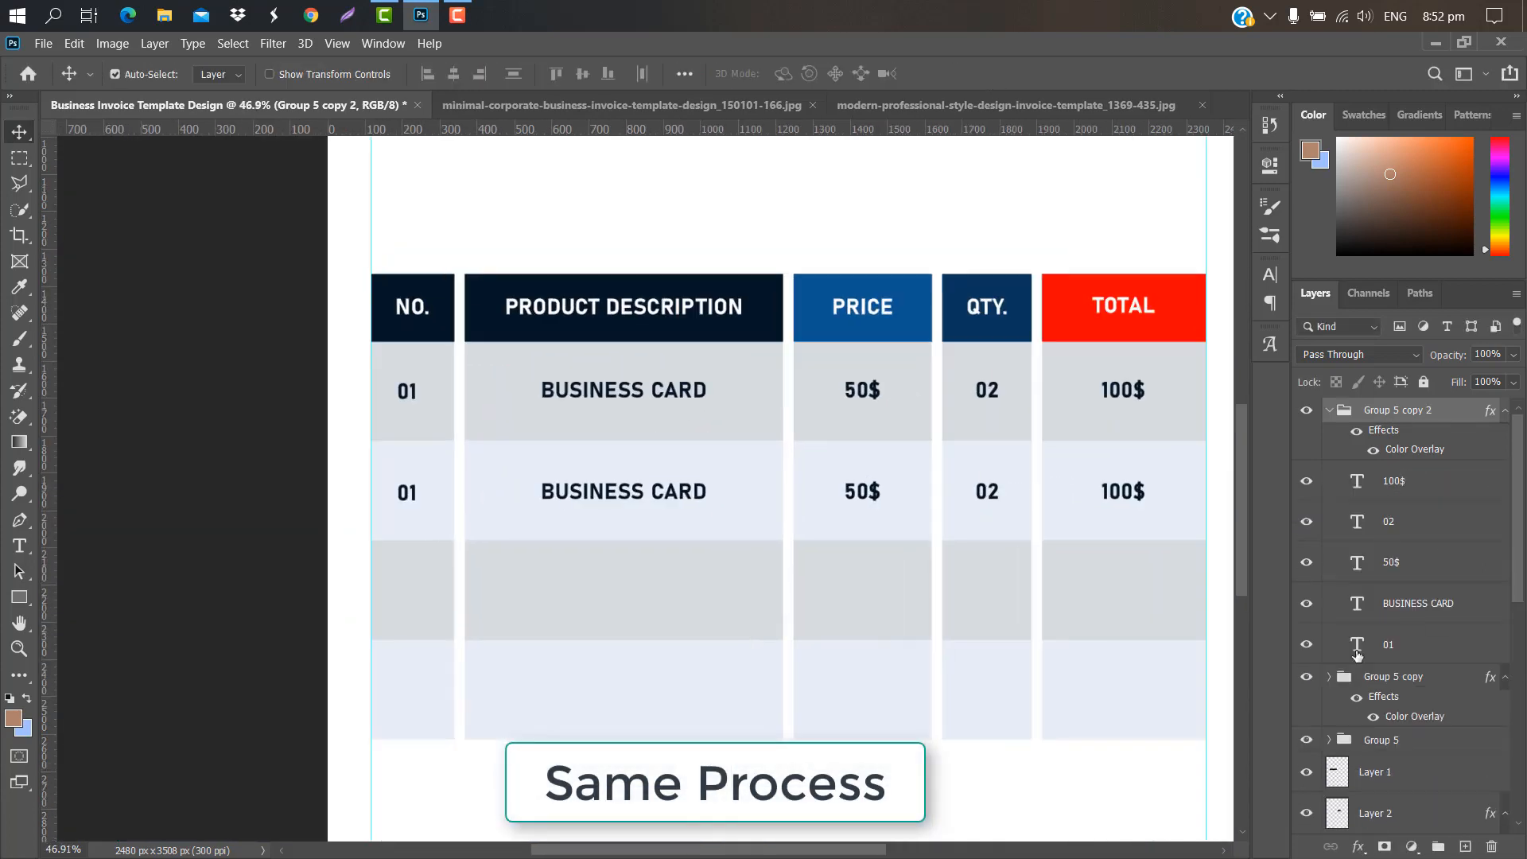
Step: Renumber the second row 02 and change its product to LOGO DESIGN, centred in its column
double_click(1357, 646)
text(02)
key(ctrl+Return)
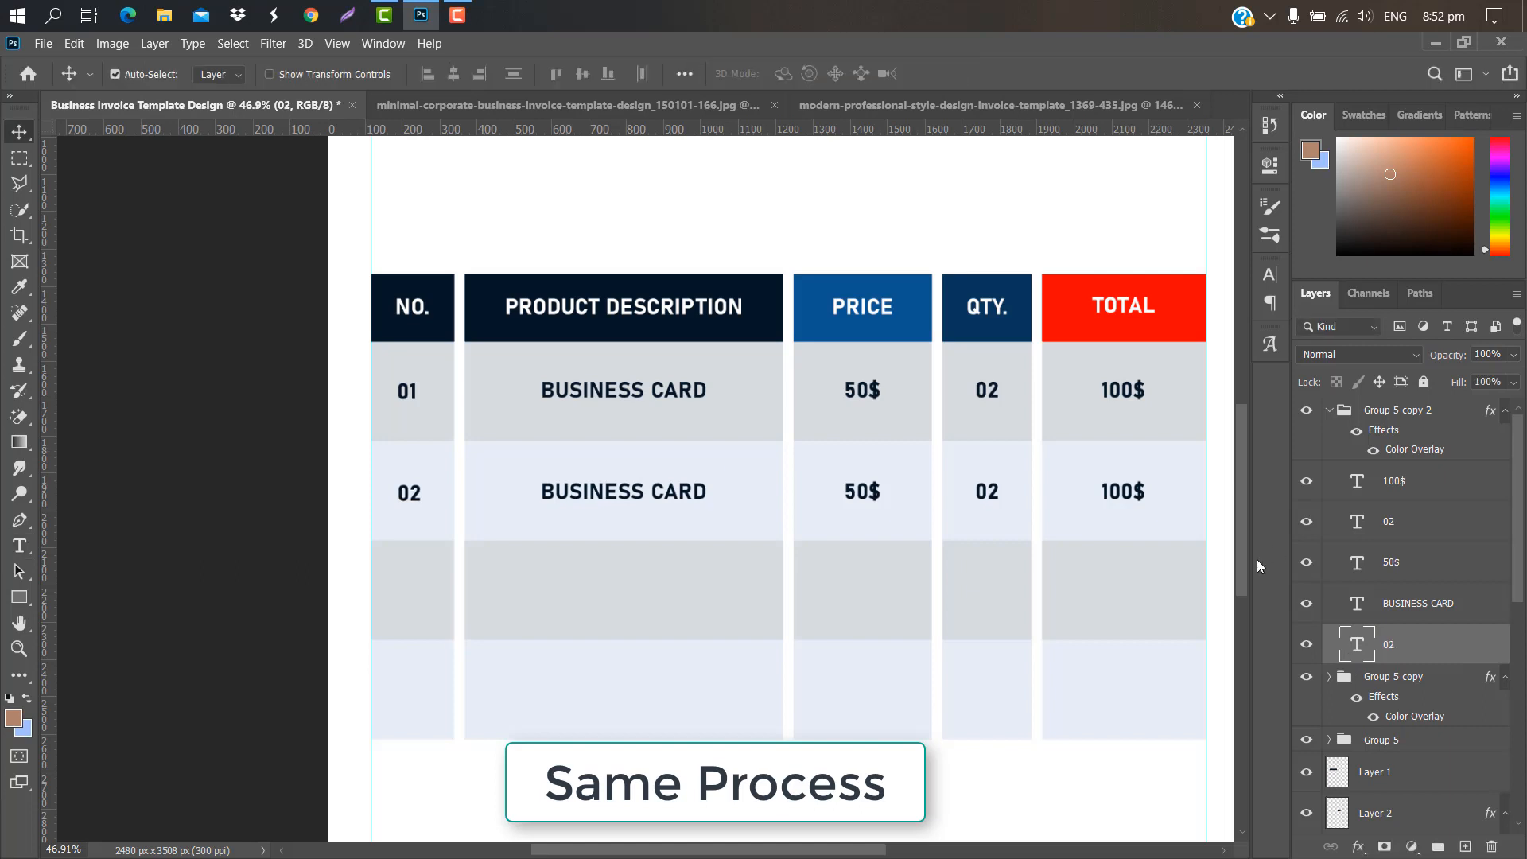
double_click(1358, 604)
text(LOGO DESI)
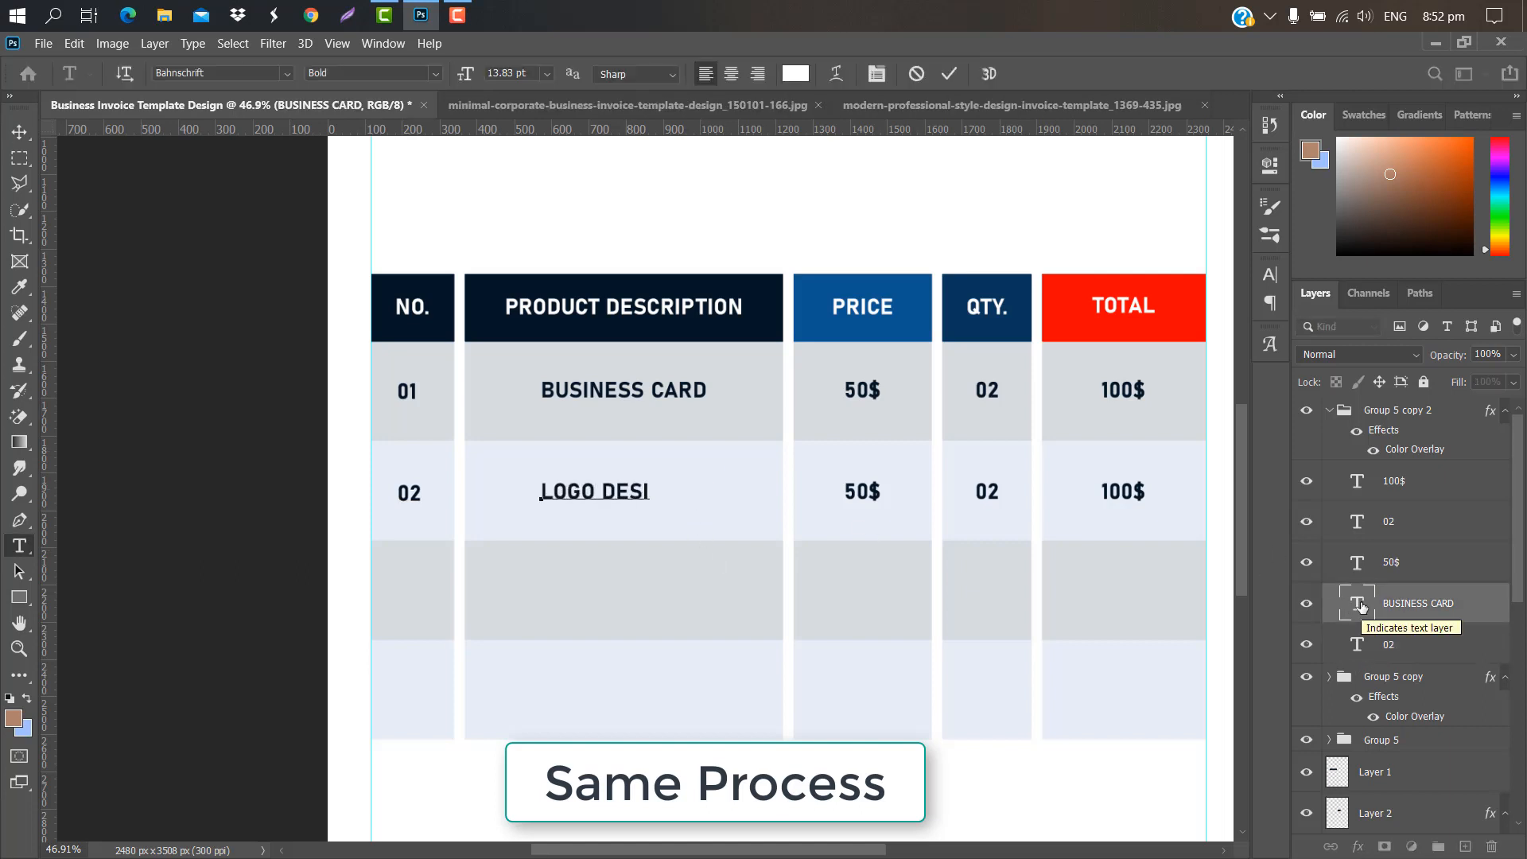
key(ctrl+Return)
key(ctrl+t)
drag(610, 491, 624, 489)
click(987, 74)
Step: Copy the second row down into a third row and renumber it 03
click(1330, 411)
drag(1445, 412, 1466, 847)
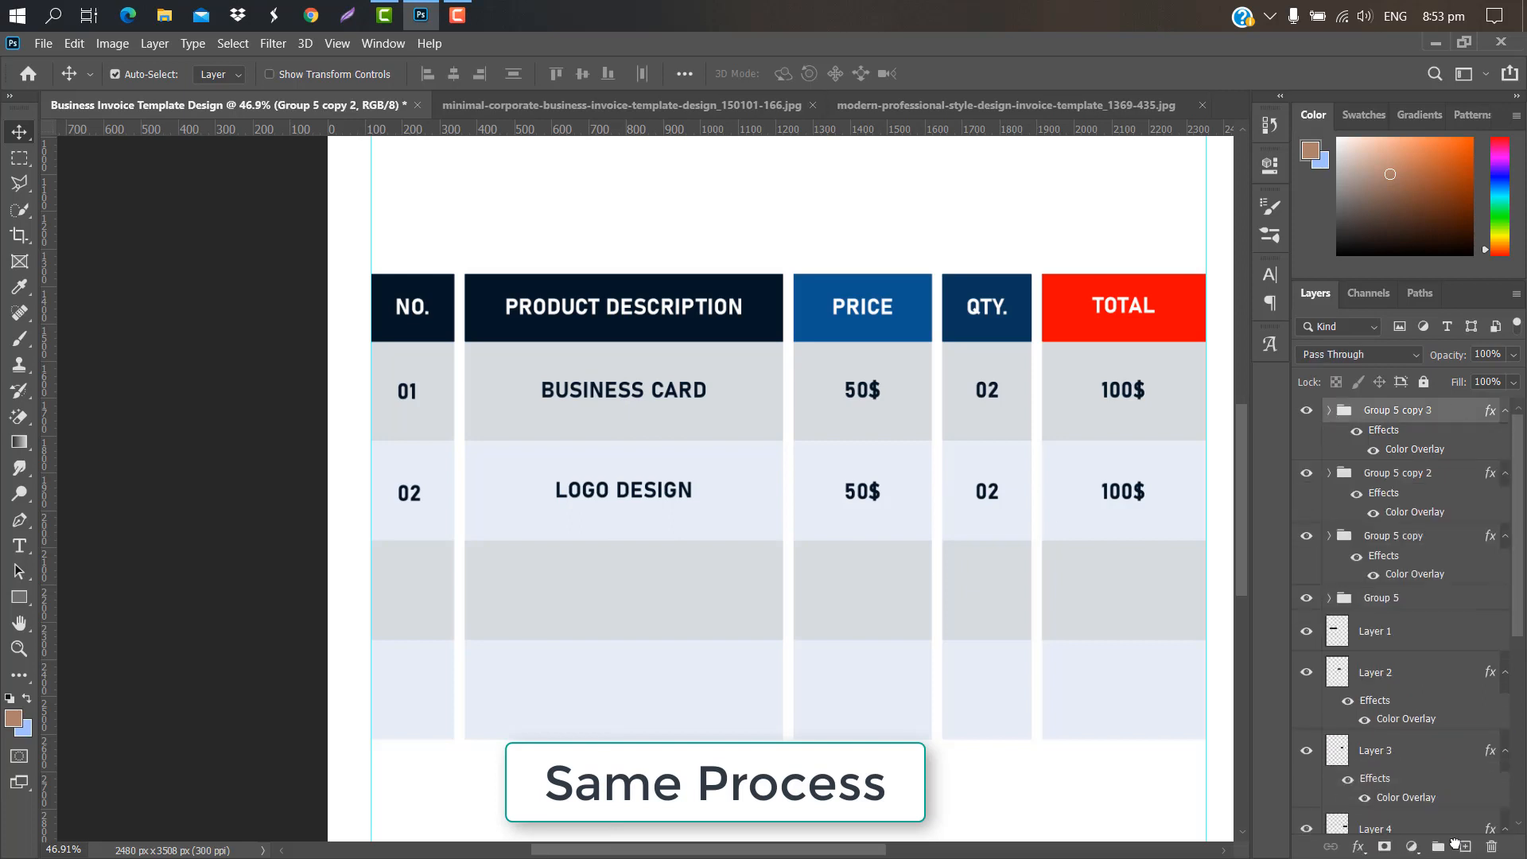
key(ctrl+t)
drag(704, 495, 699, 590)
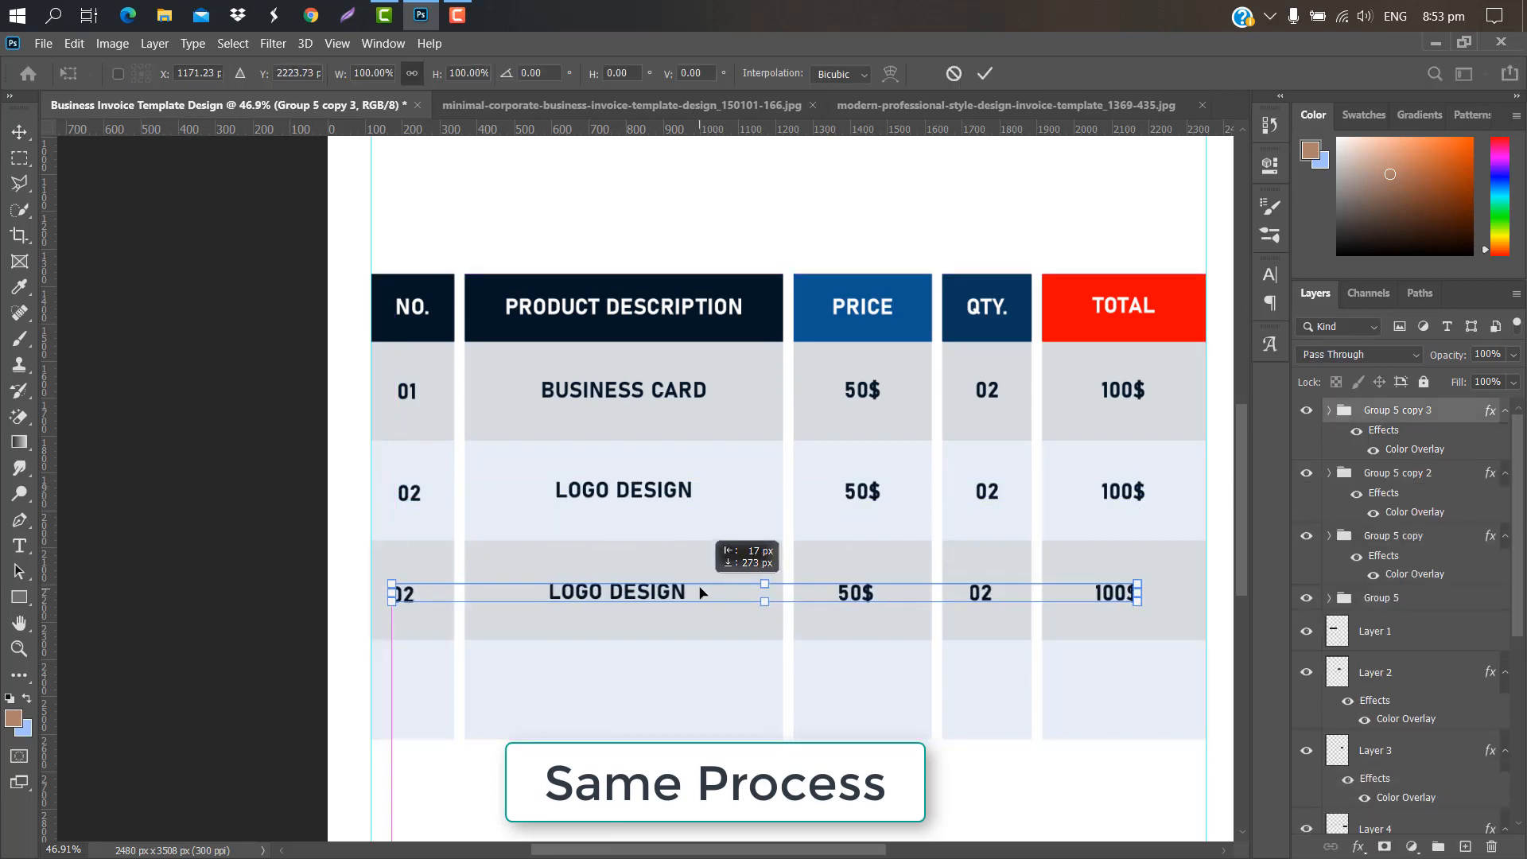
click(985, 74)
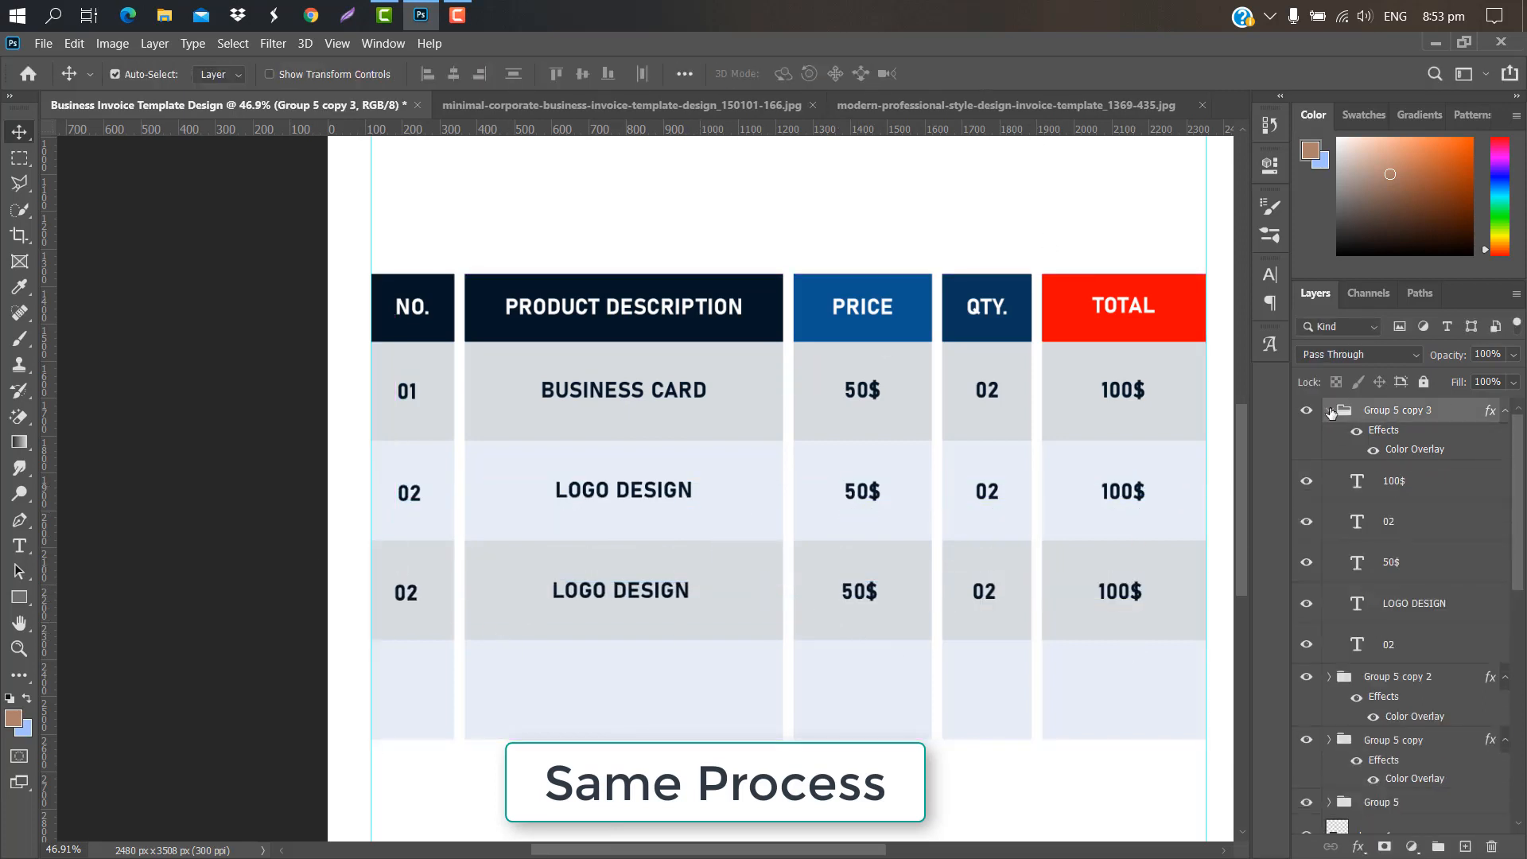
double_click(407, 593)
key(BackSpace)
text(03)
scroll(405, 590, up, 3)
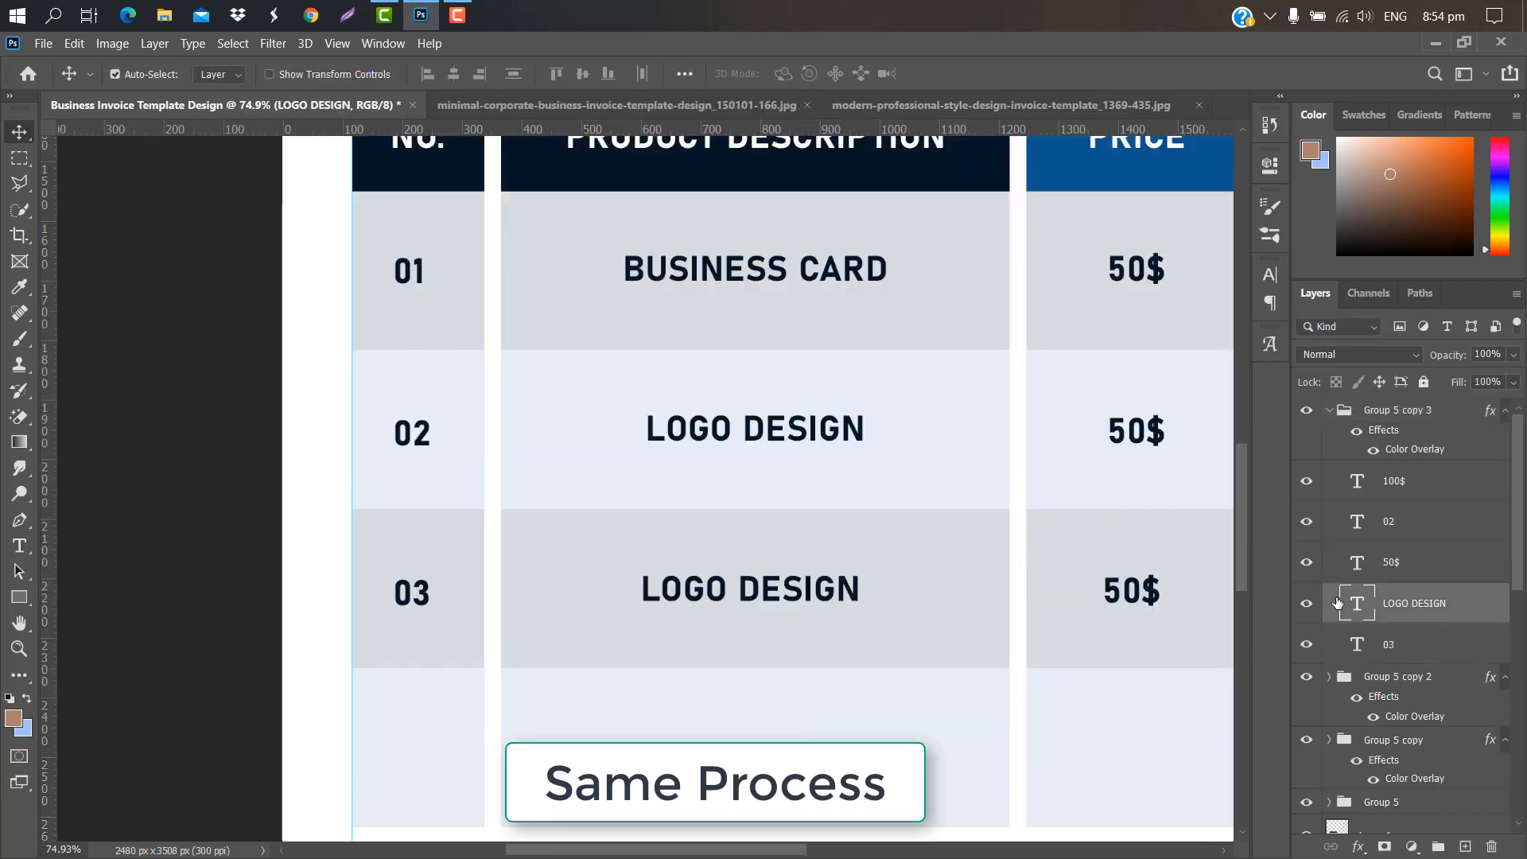
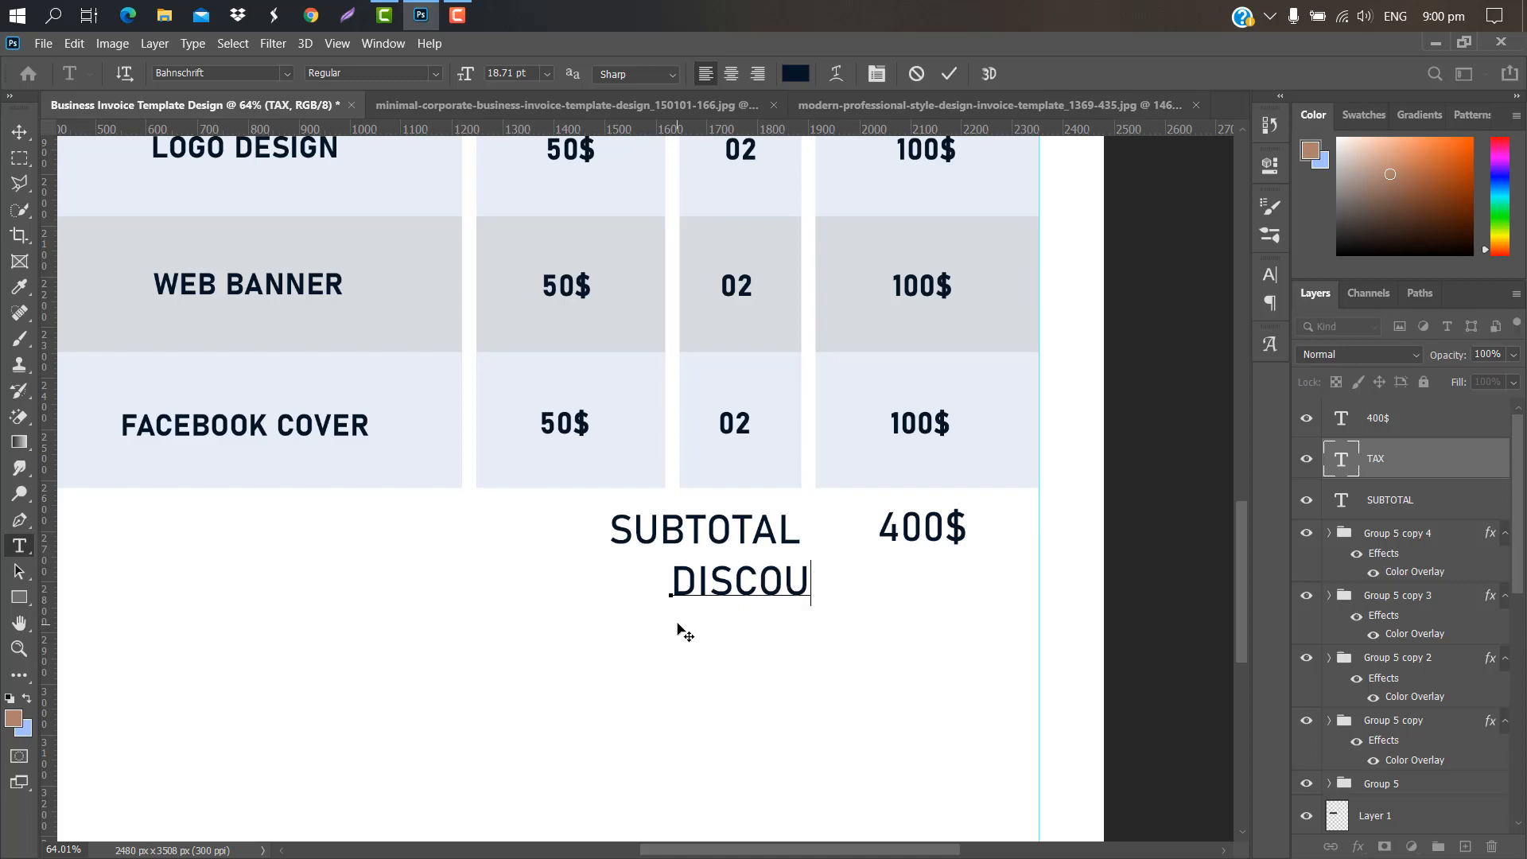
Step: Place DISCOUNT under SUBTOTAL and duplicate the 400$ price beside it as 0.00$
drag(837, 588, 778, 585)
click(985, 73)
click(1413, 420)
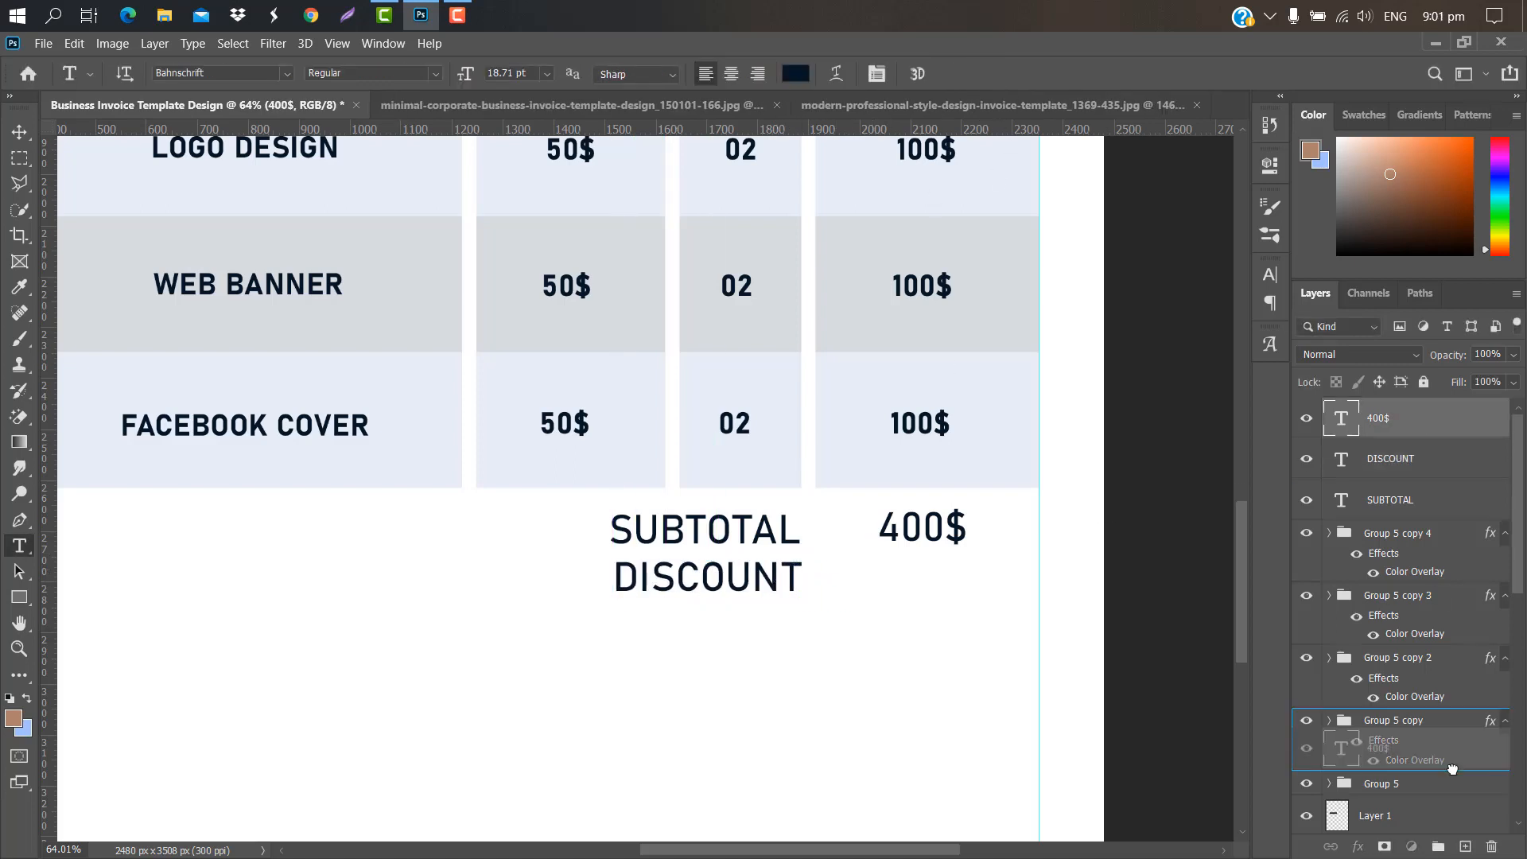
key(ctrl+j)
key(ctrl+t)
drag(940, 533, 939, 580)
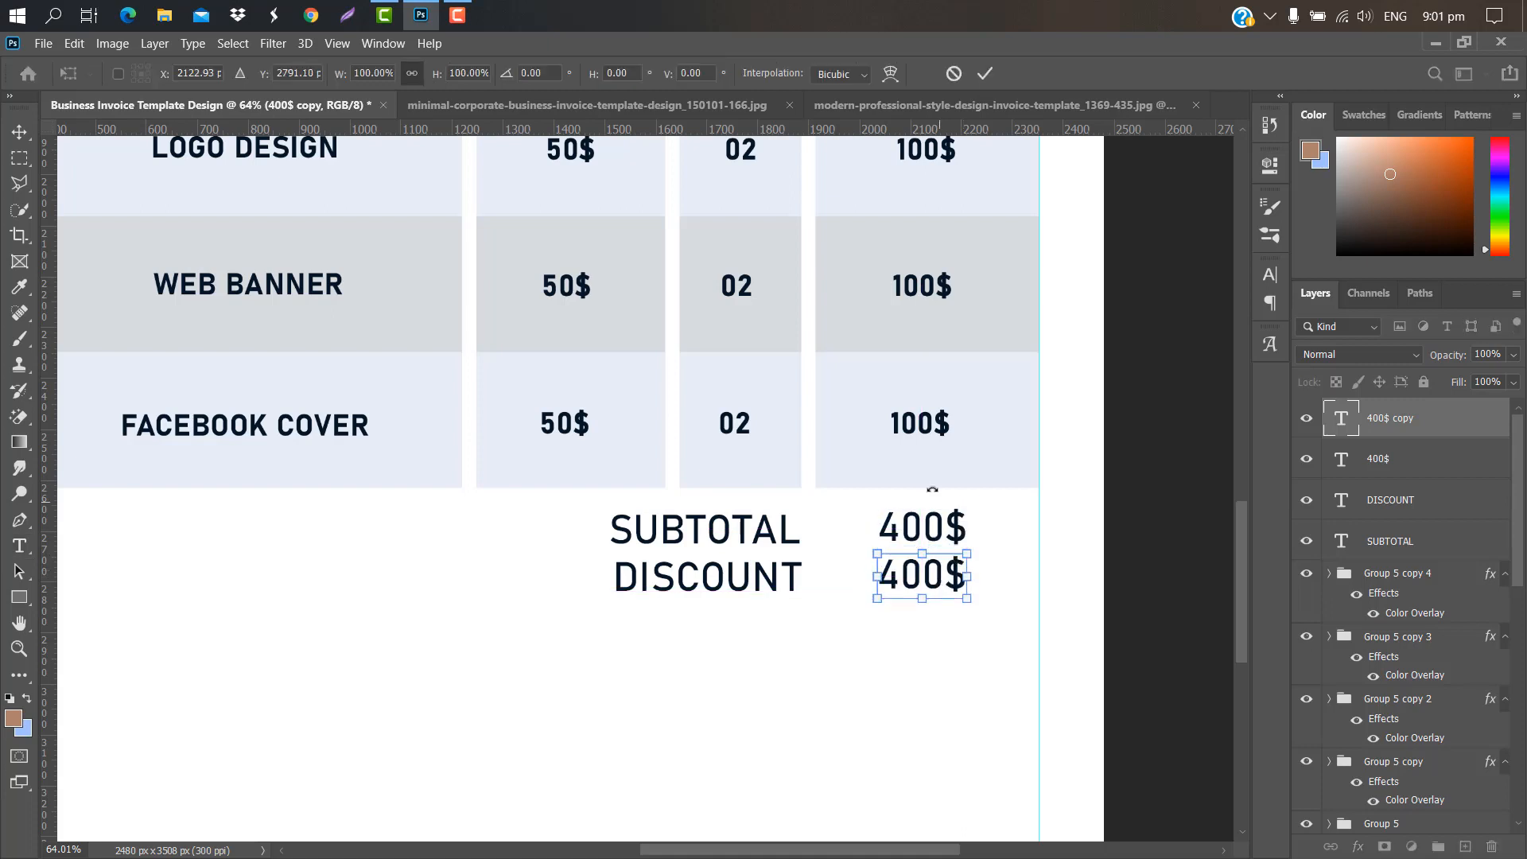
click(985, 73)
double_click(1345, 419)
key(BackSpace)
text(0.00)
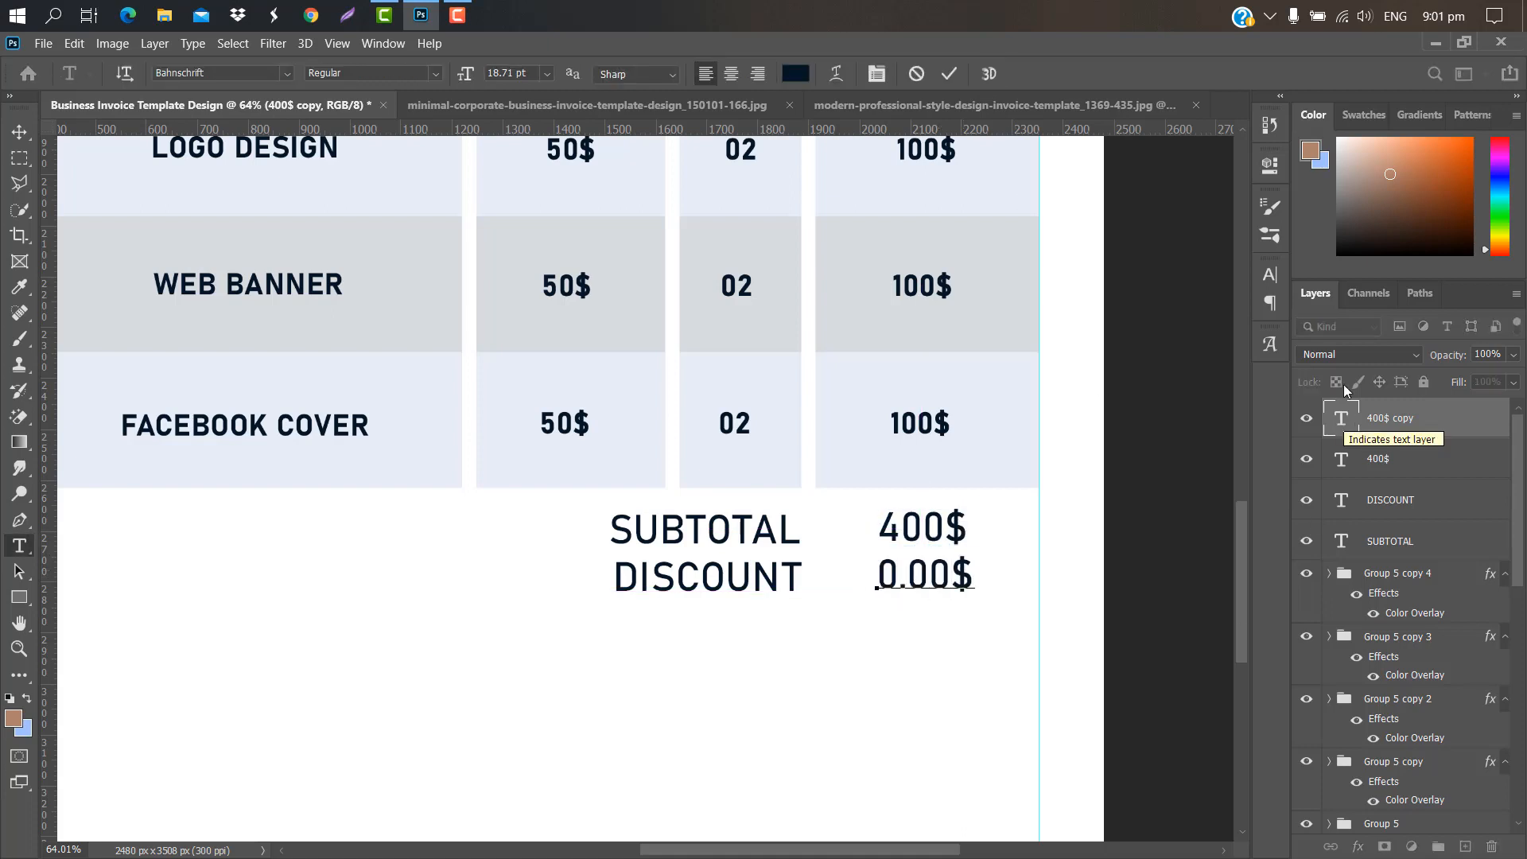
click(948, 75)
Step: Add a TOTAL label below the discount in bold white (ffffff)
scroll(556, 416, down, 5)
click(572, 554)
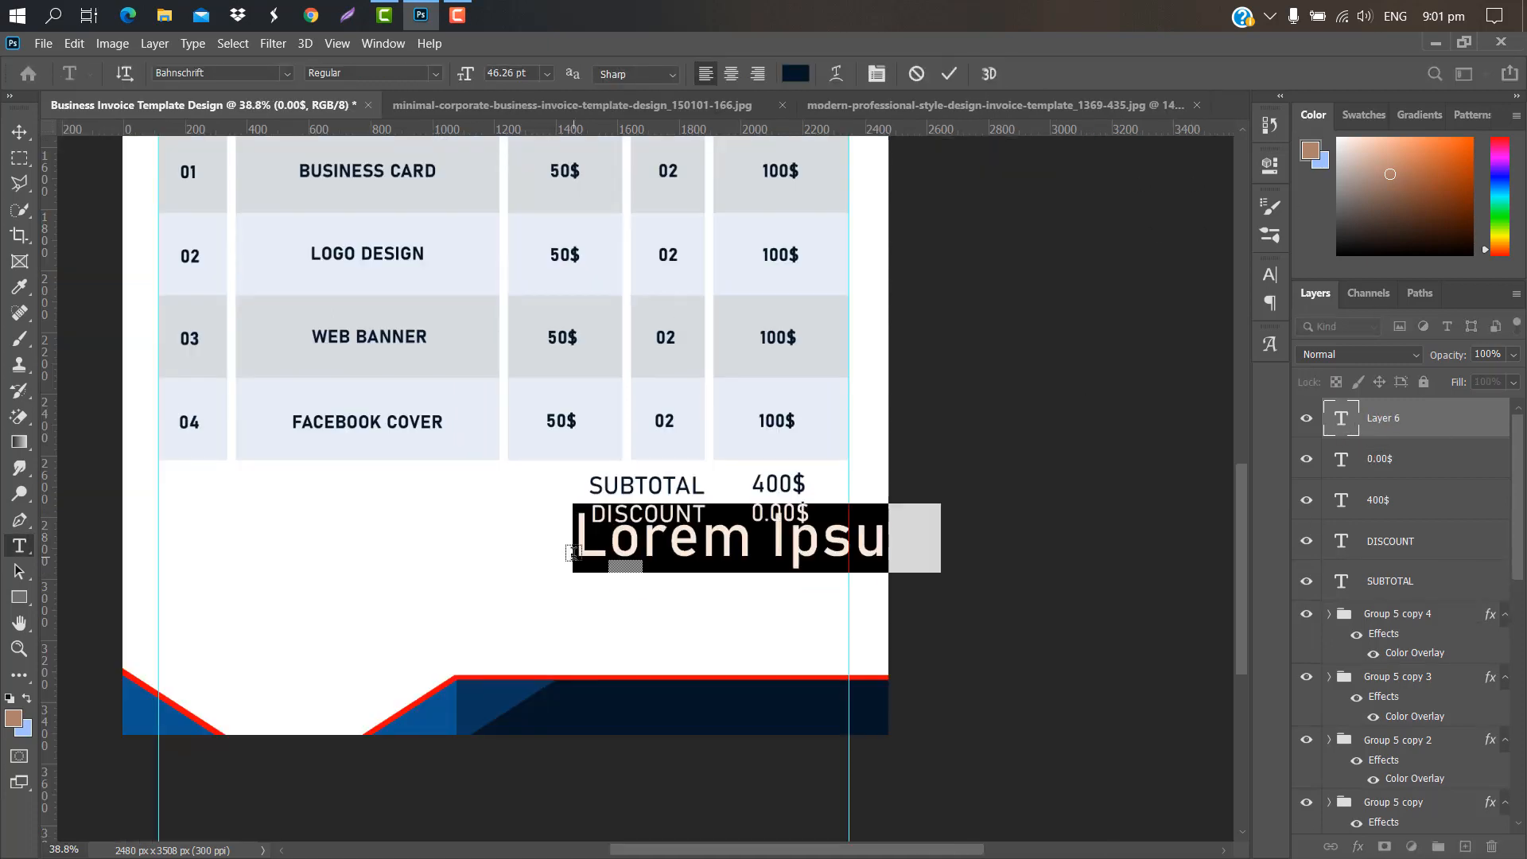
text(TOTAL)
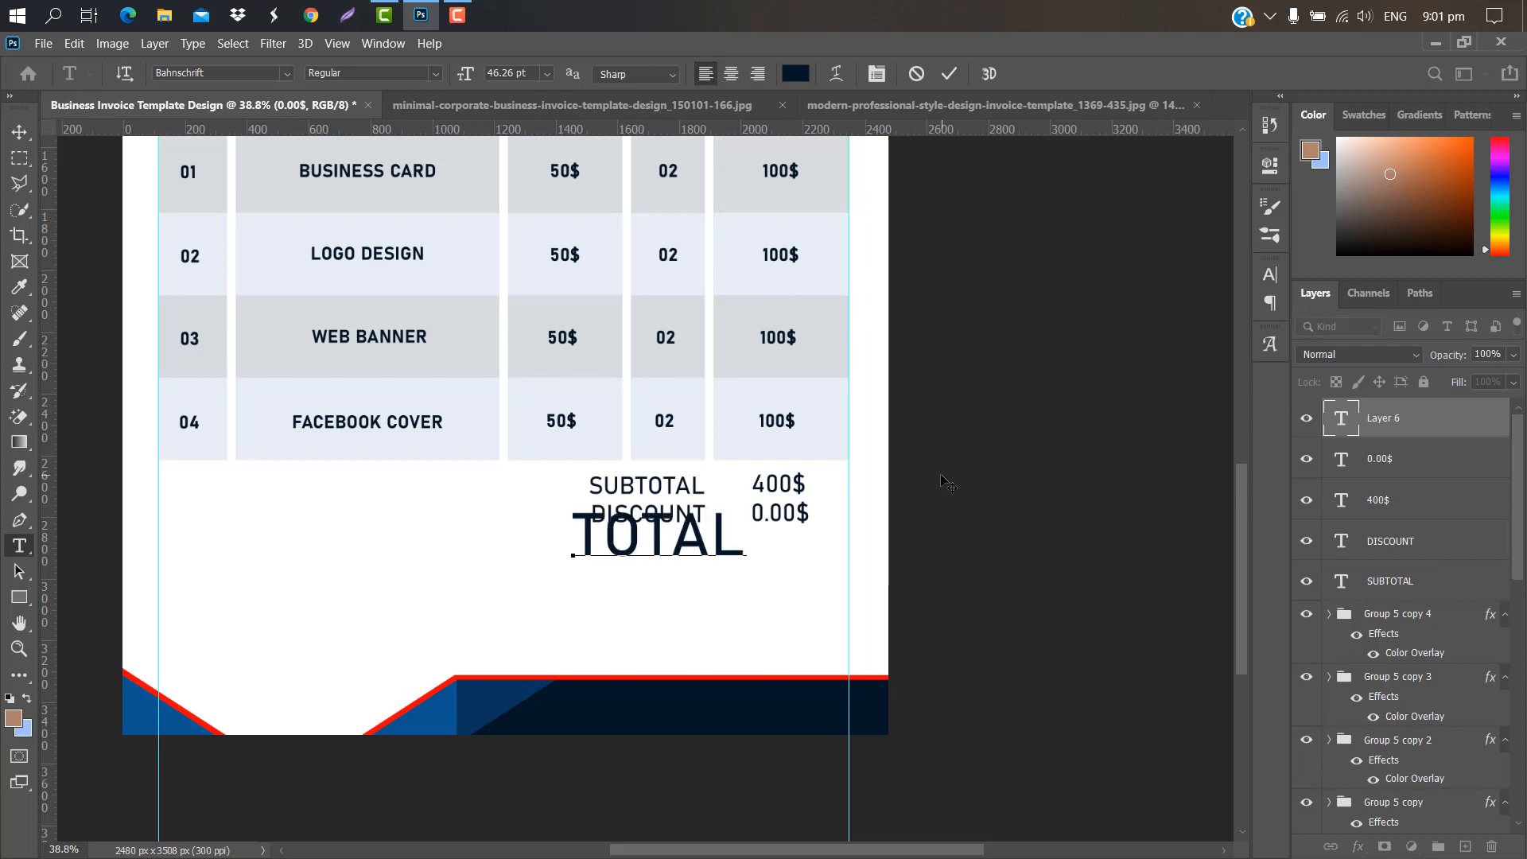
click(949, 73)
click(1269, 274)
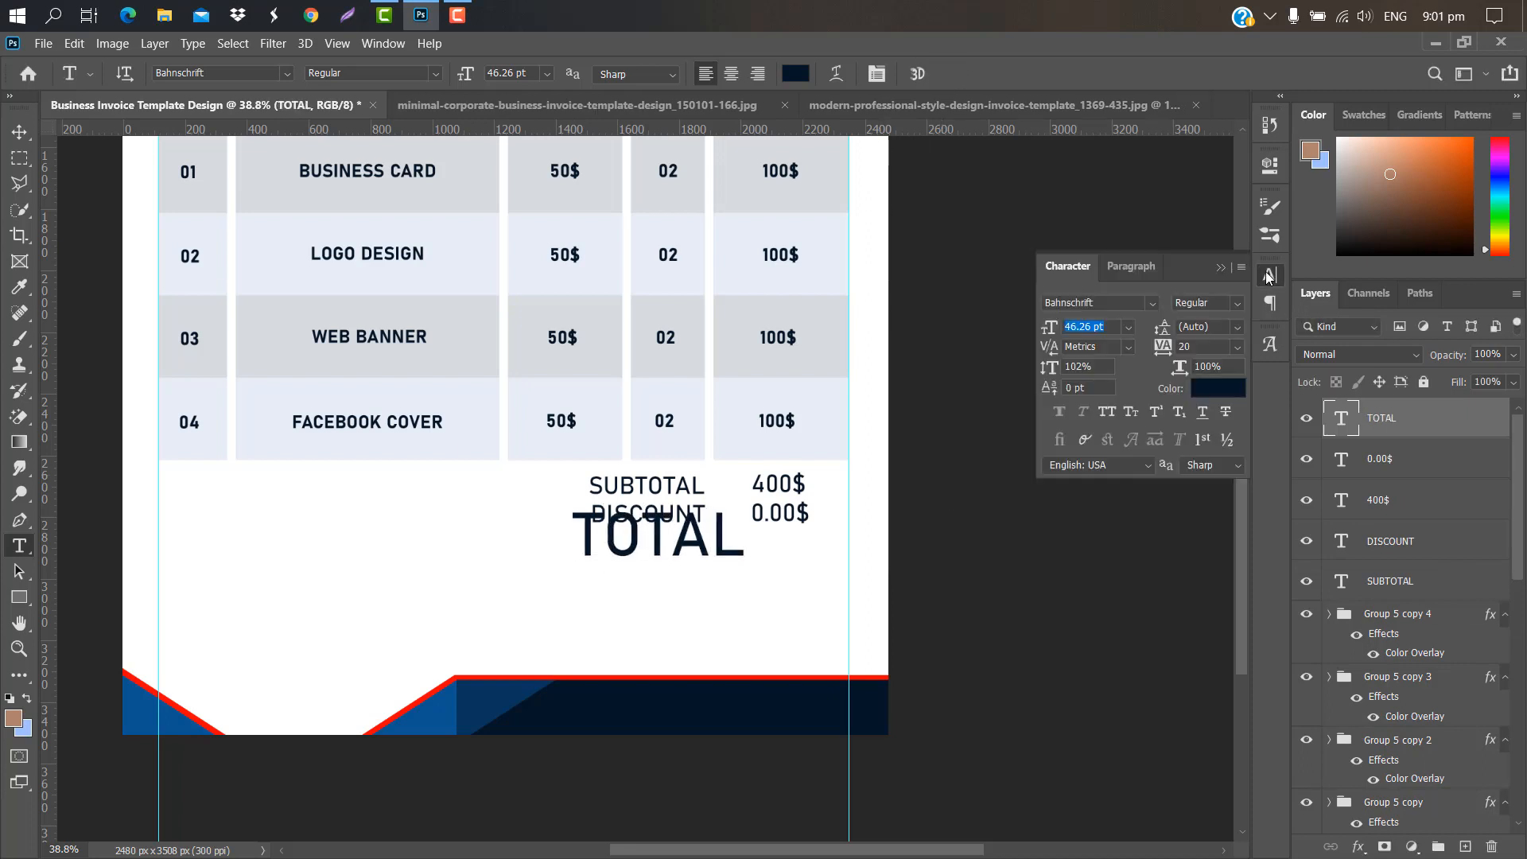
click(1228, 303)
click(1220, 547)
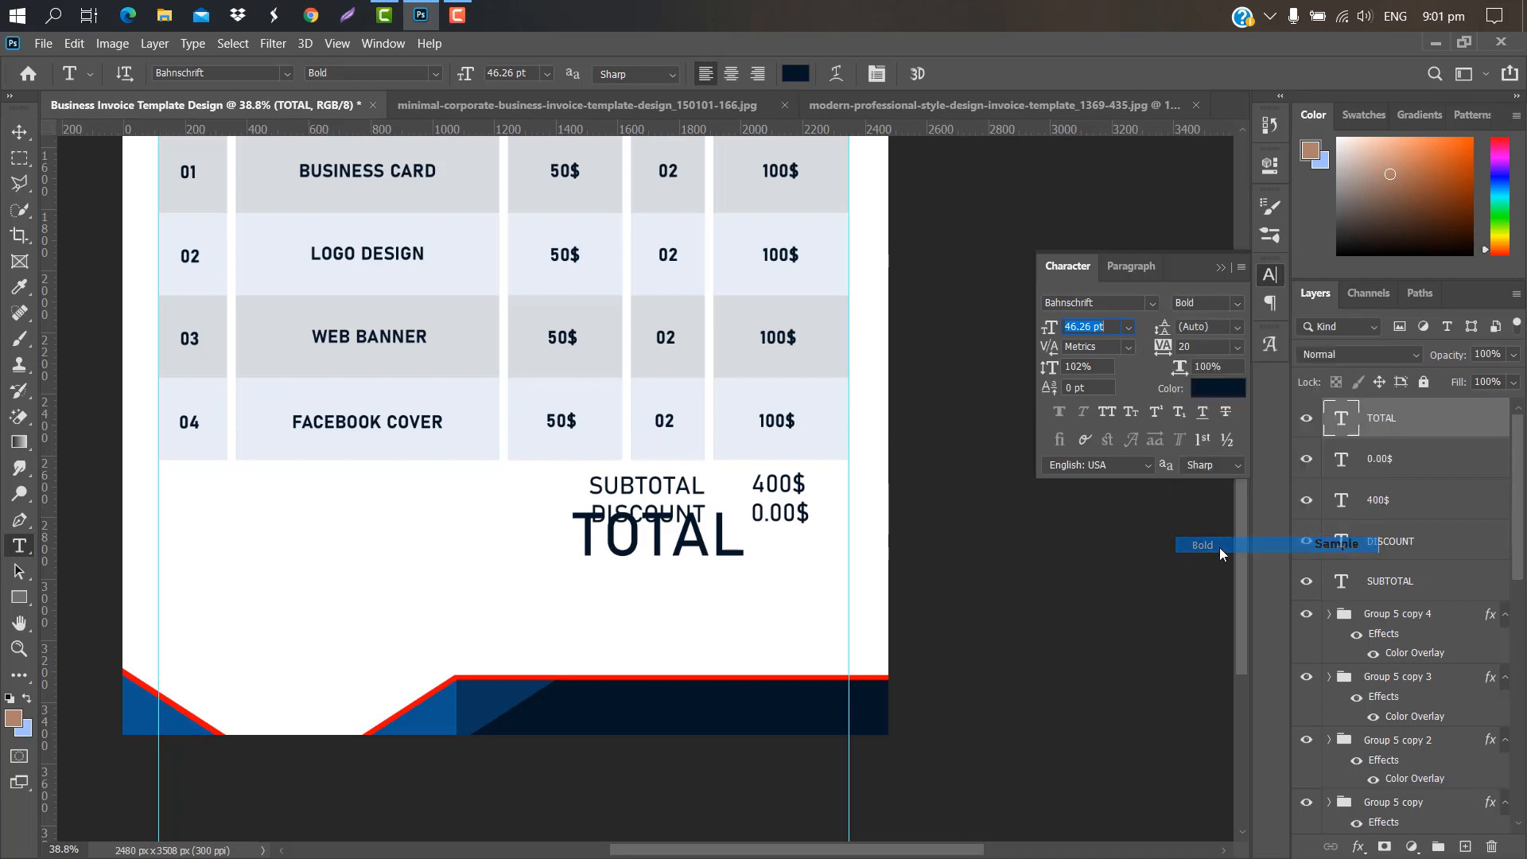
click(1216, 388)
text(ffffff)
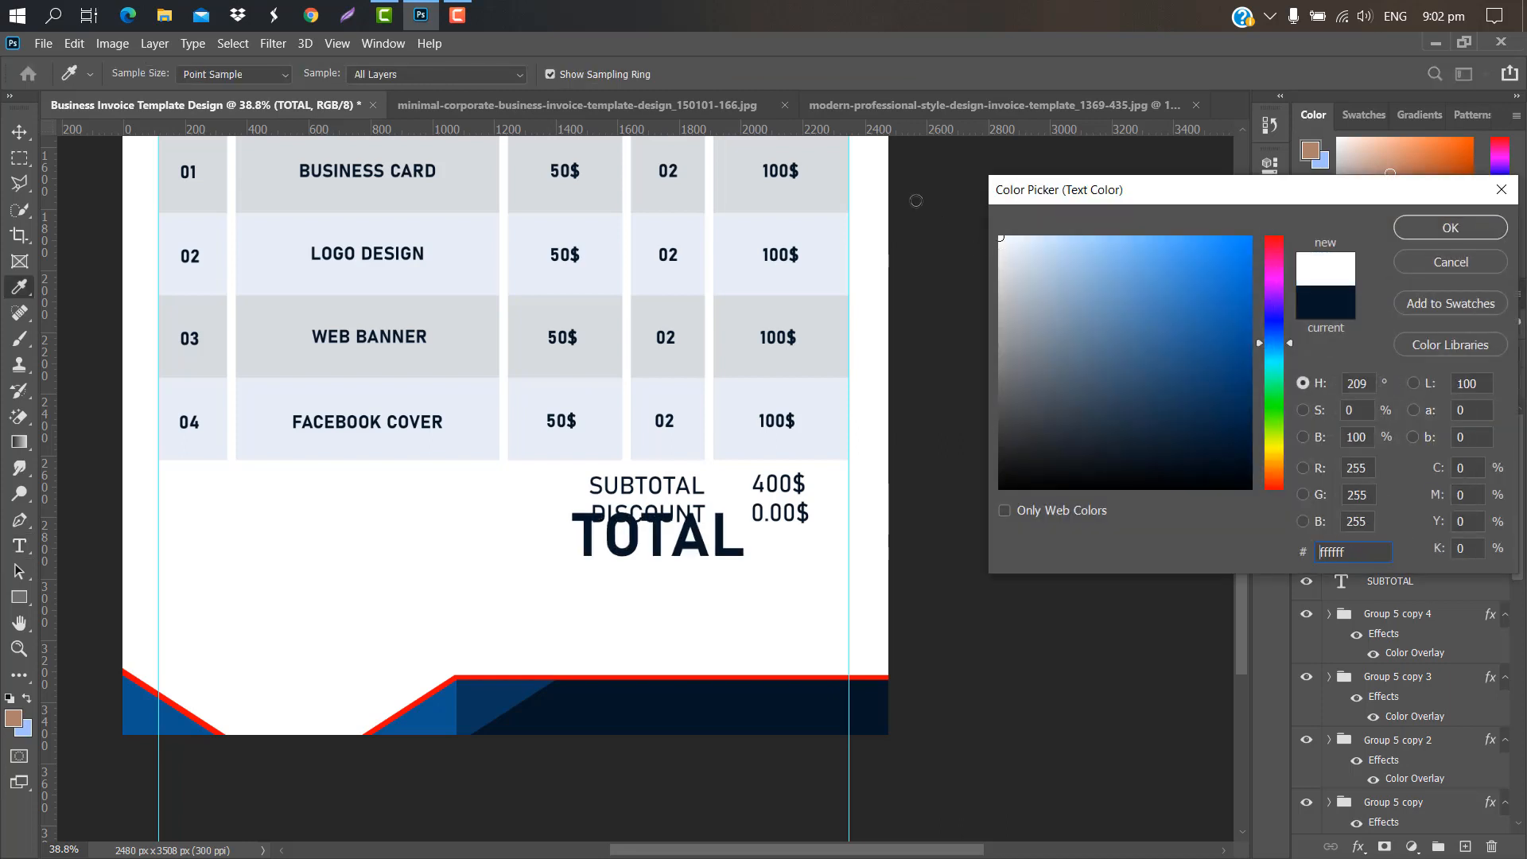
click(1462, 228)
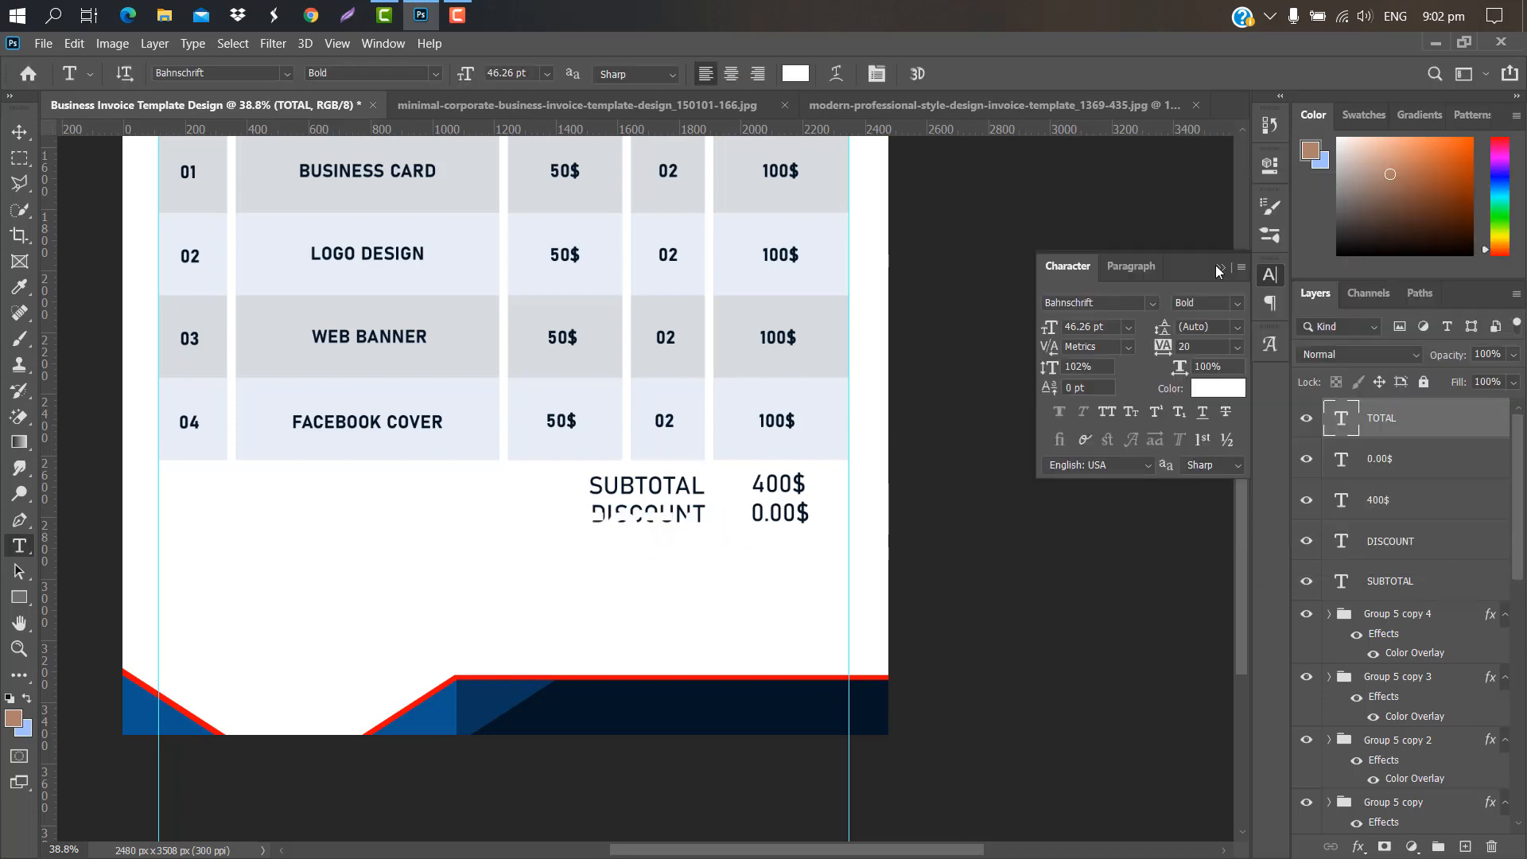
click(1228, 269)
Step: Draw a rectangle bar behind TOTAL, resized and positioned below the discount line
click(1404, 460)
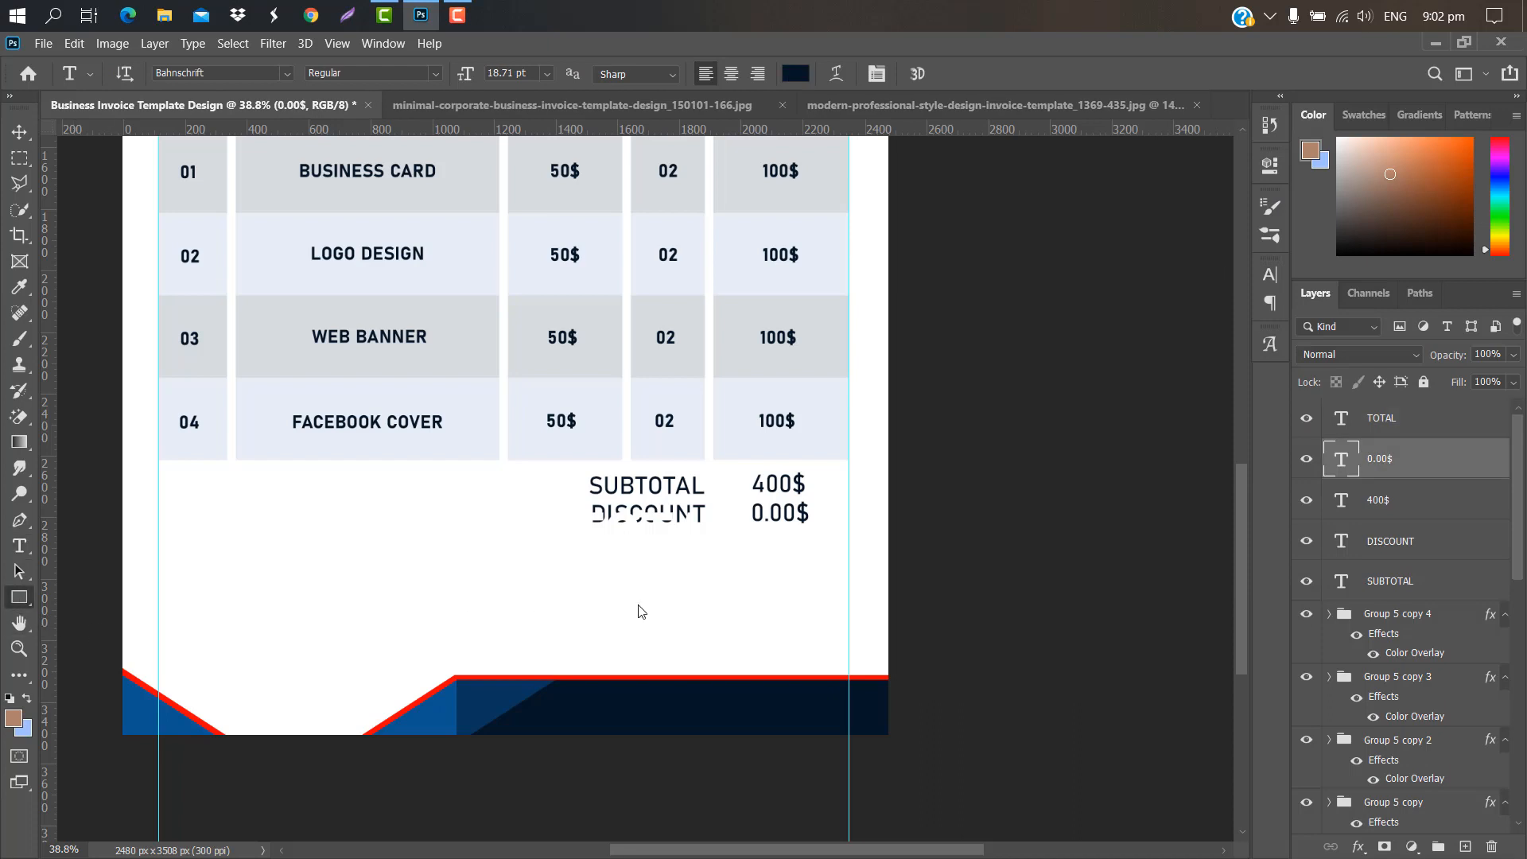
drag(531, 497, 833, 574)
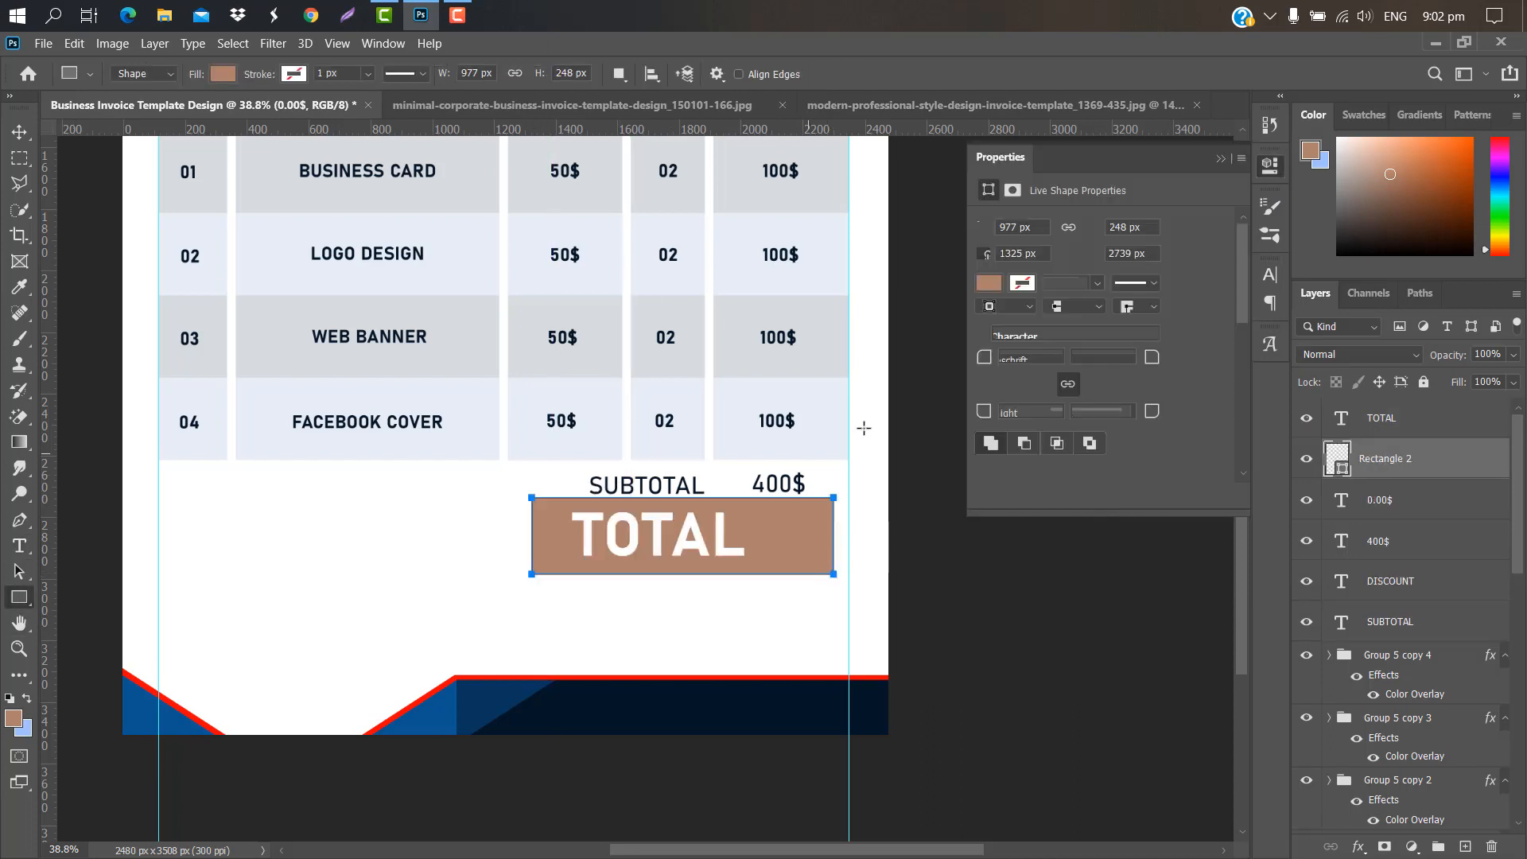
key(ctrl+t)
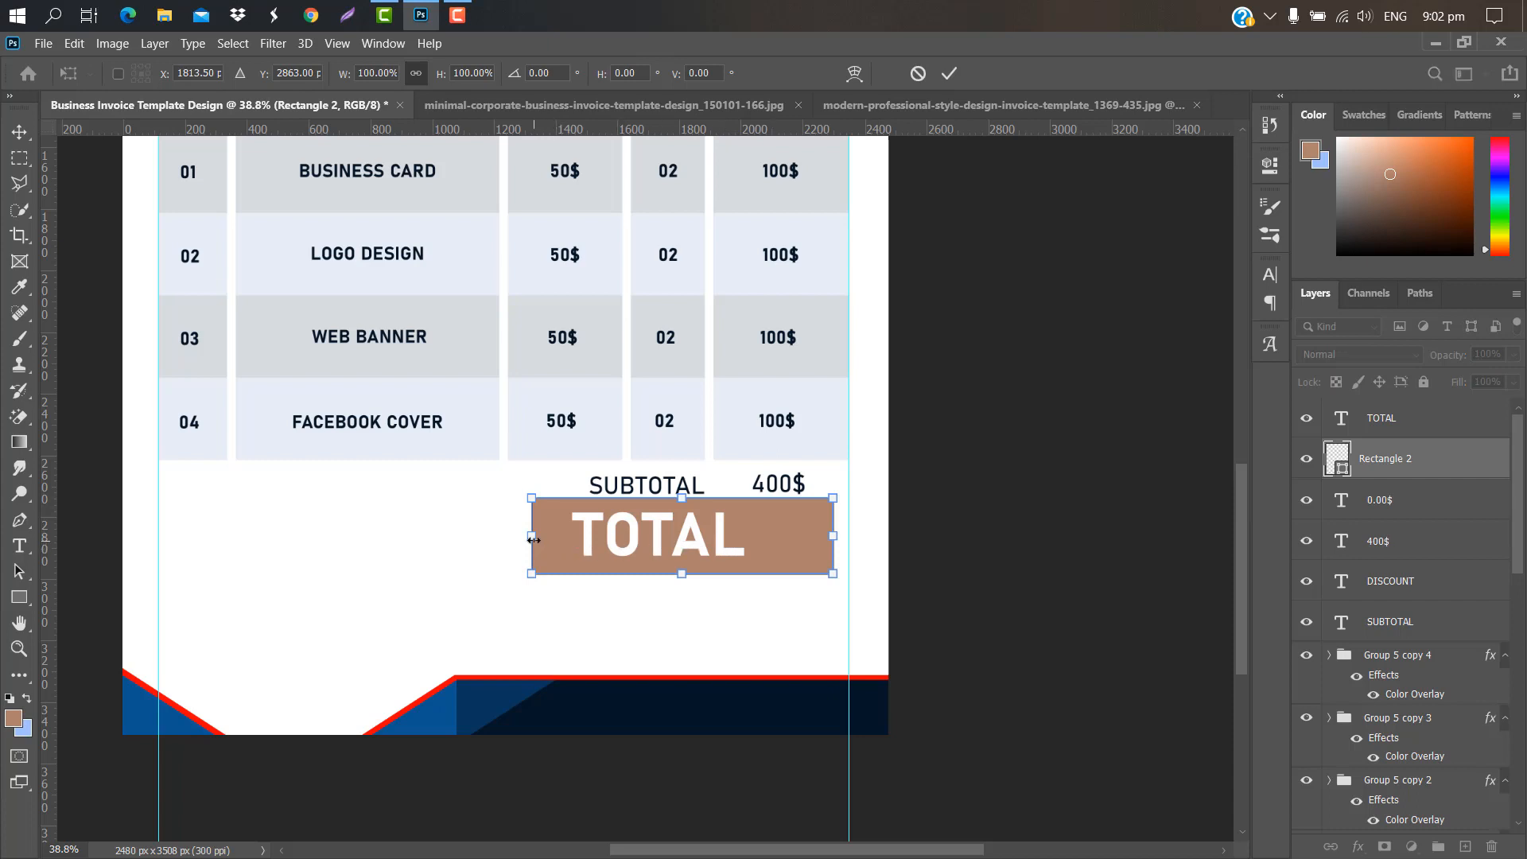
drag(533, 540, 496, 537)
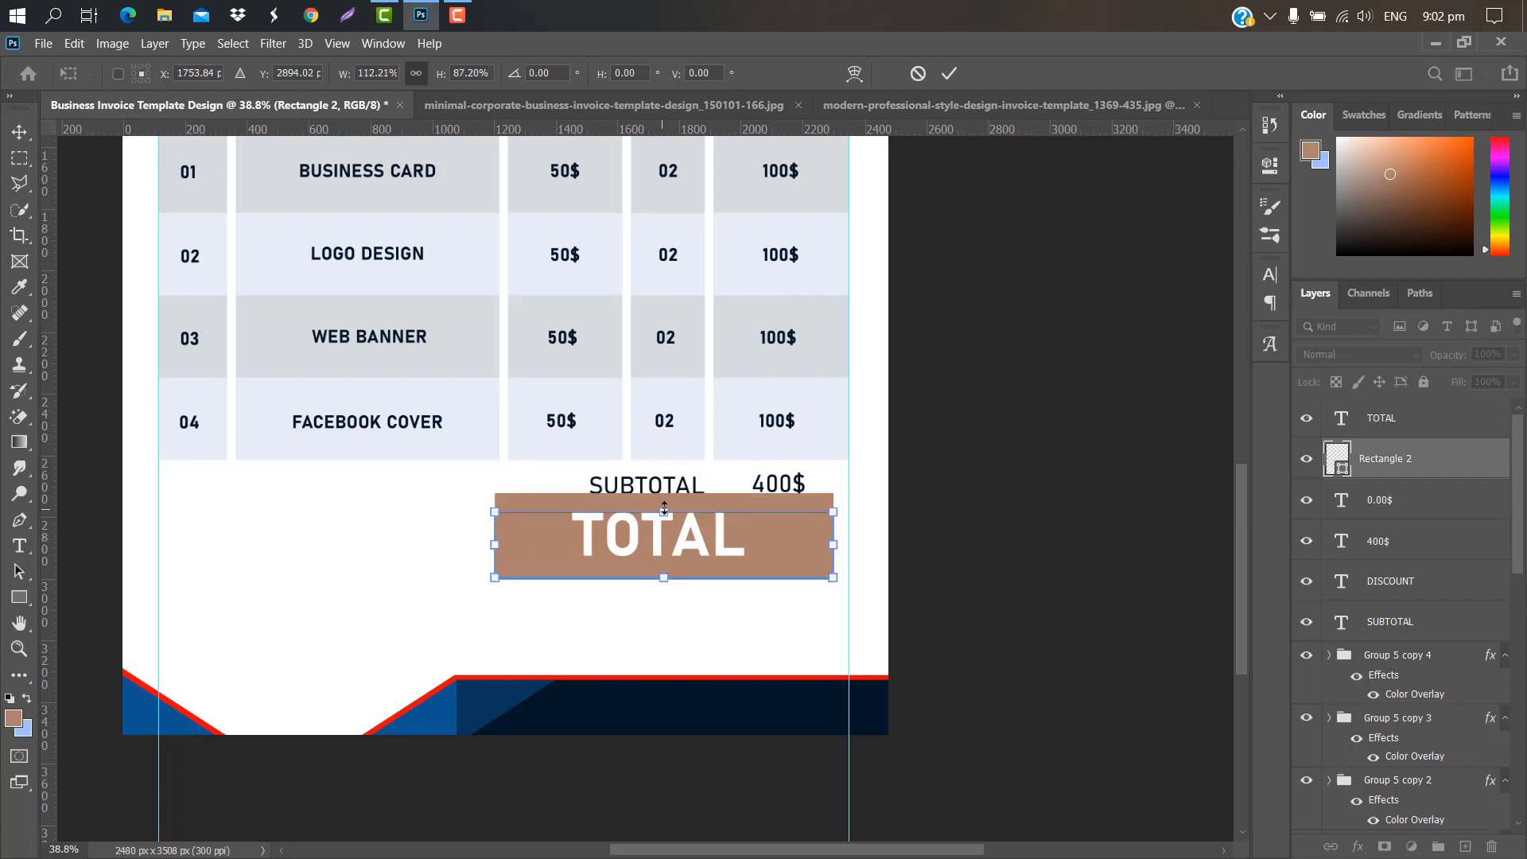
drag(664, 494, 664, 512)
key(Return)
drag(736, 560, 750, 585)
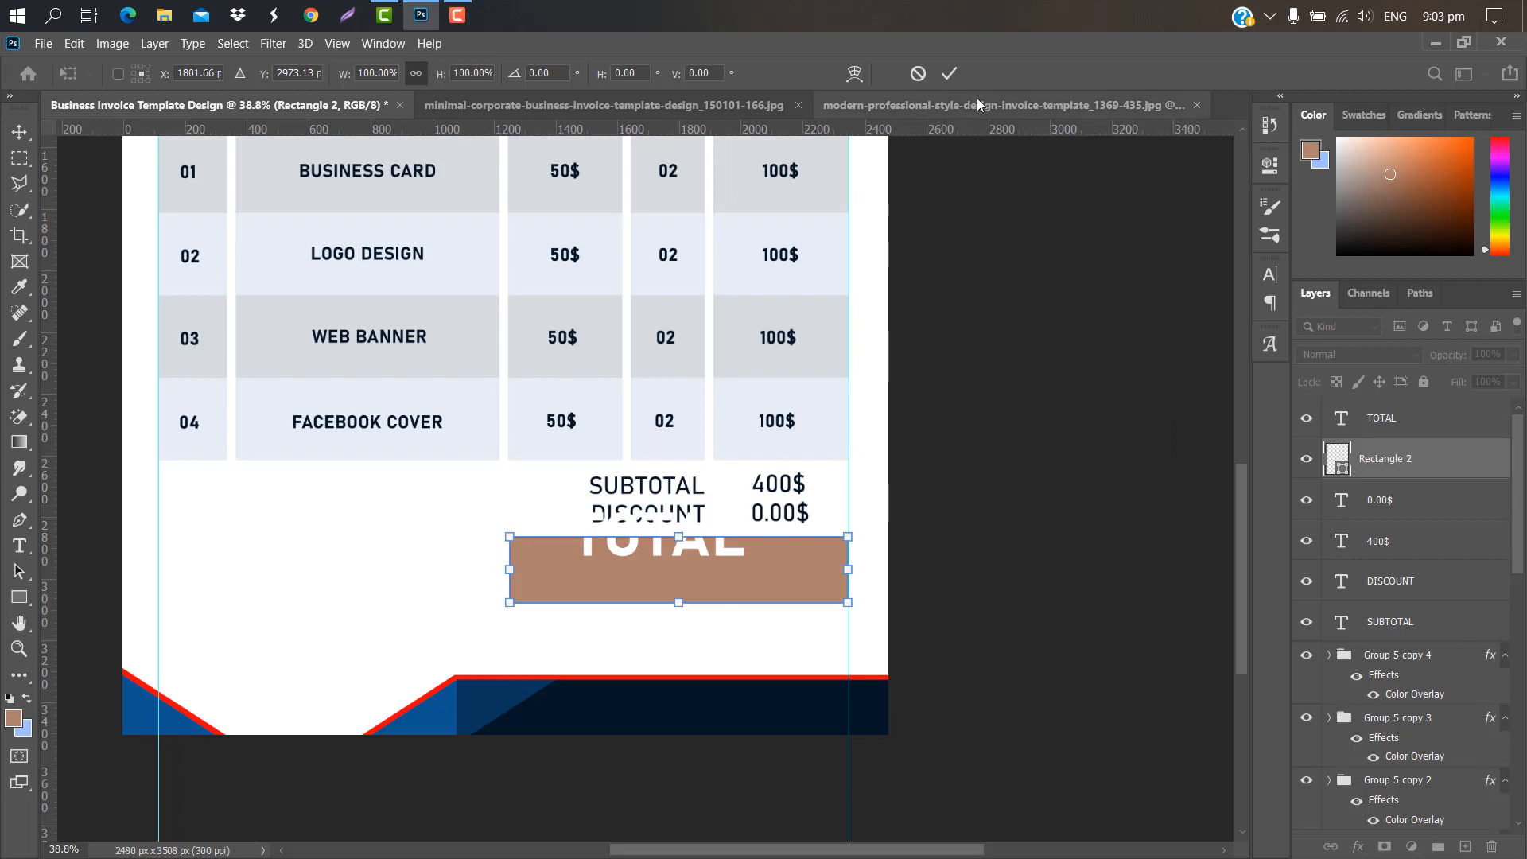
key(Return)
key(u)
Step: Shrink the TOTAL text and move it to the left side of the bar
click(1421, 426)
key(ctrl+t)
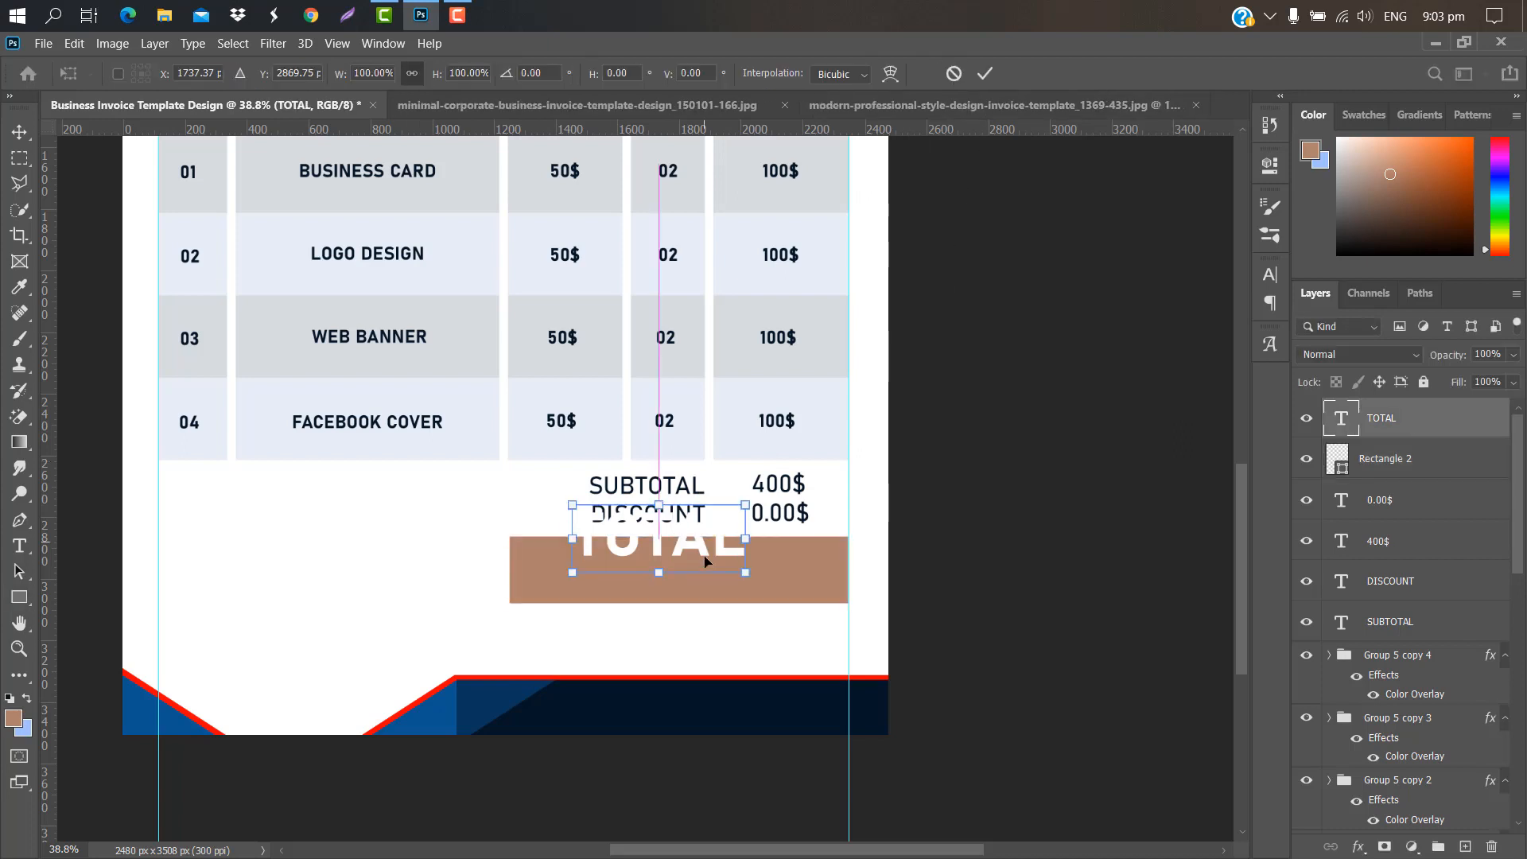
drag(686, 560, 649, 582)
drag(708, 608, 676, 598)
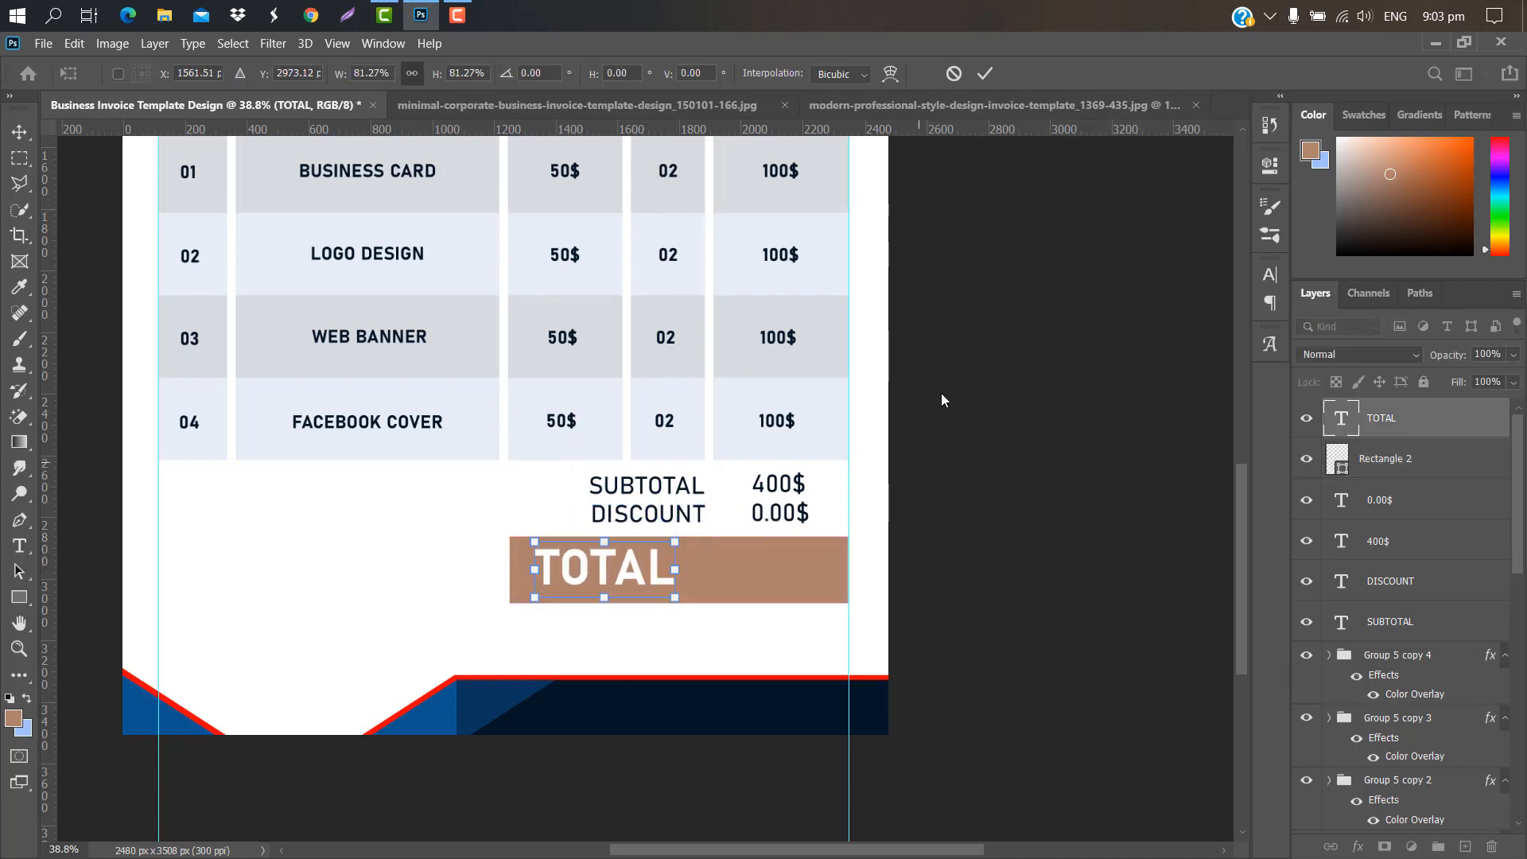
click(978, 77)
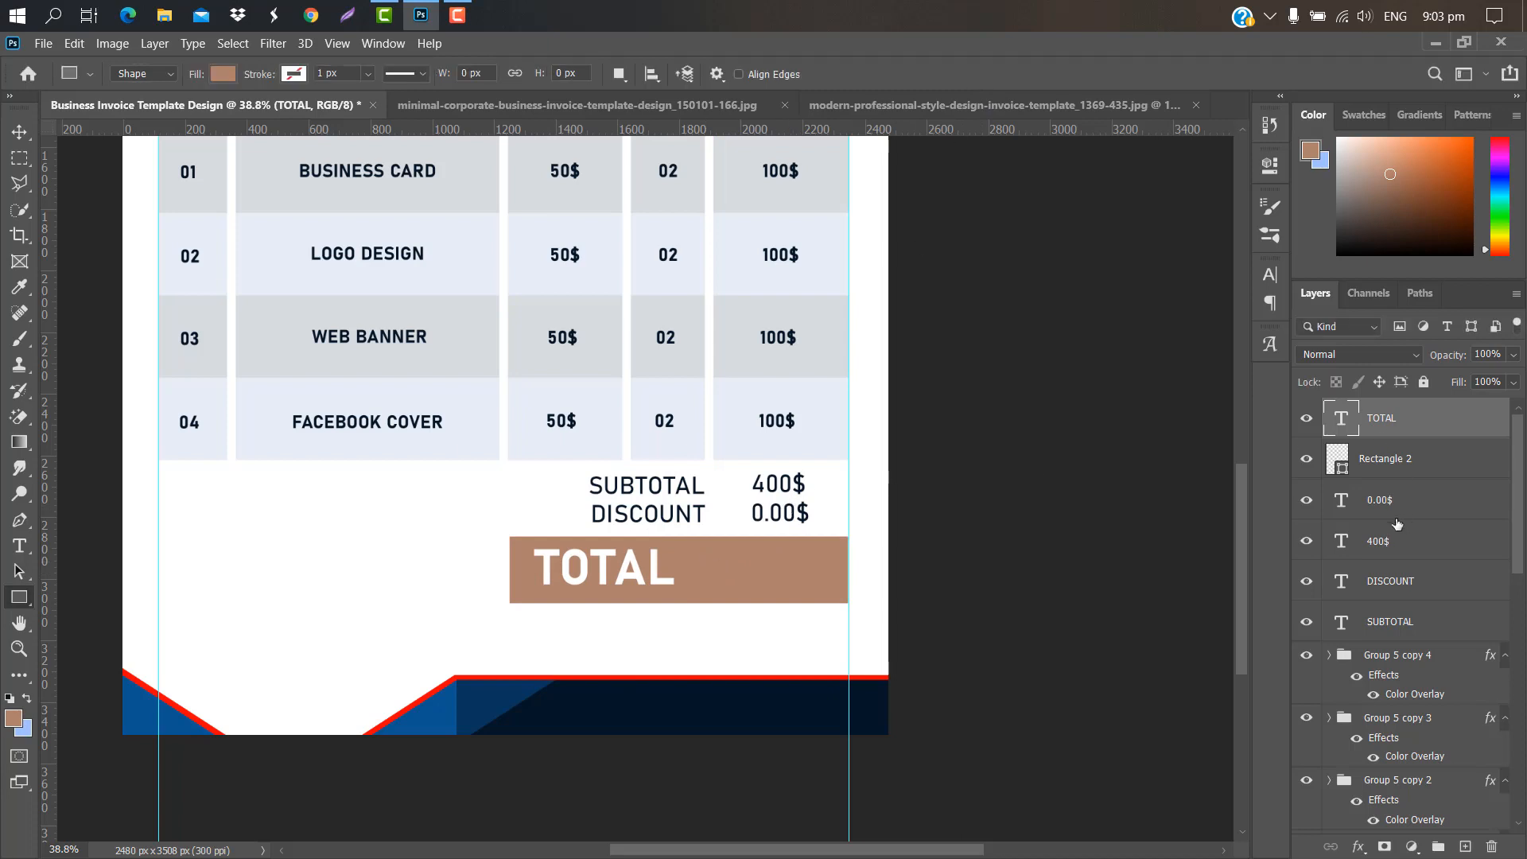
Step: Copy the 400$ price into the TOTAL bar and make it bold white (ffffff)
drag(1396, 541, 1465, 847)
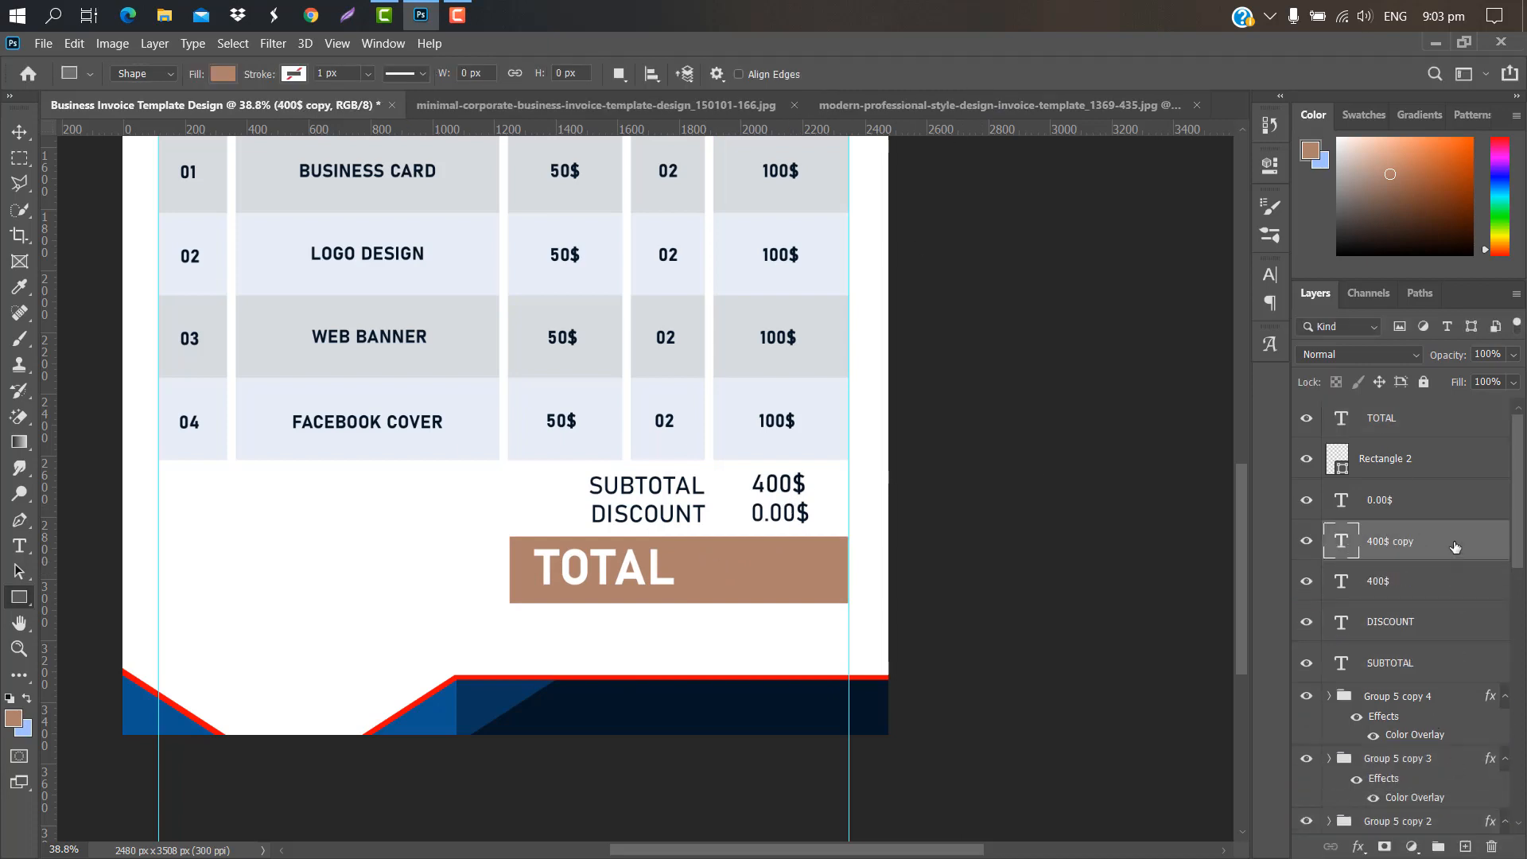
drag(1456, 547, 1408, 409)
key(ctrl+t)
drag(785, 487, 830, 569)
drag(778, 567, 777, 573)
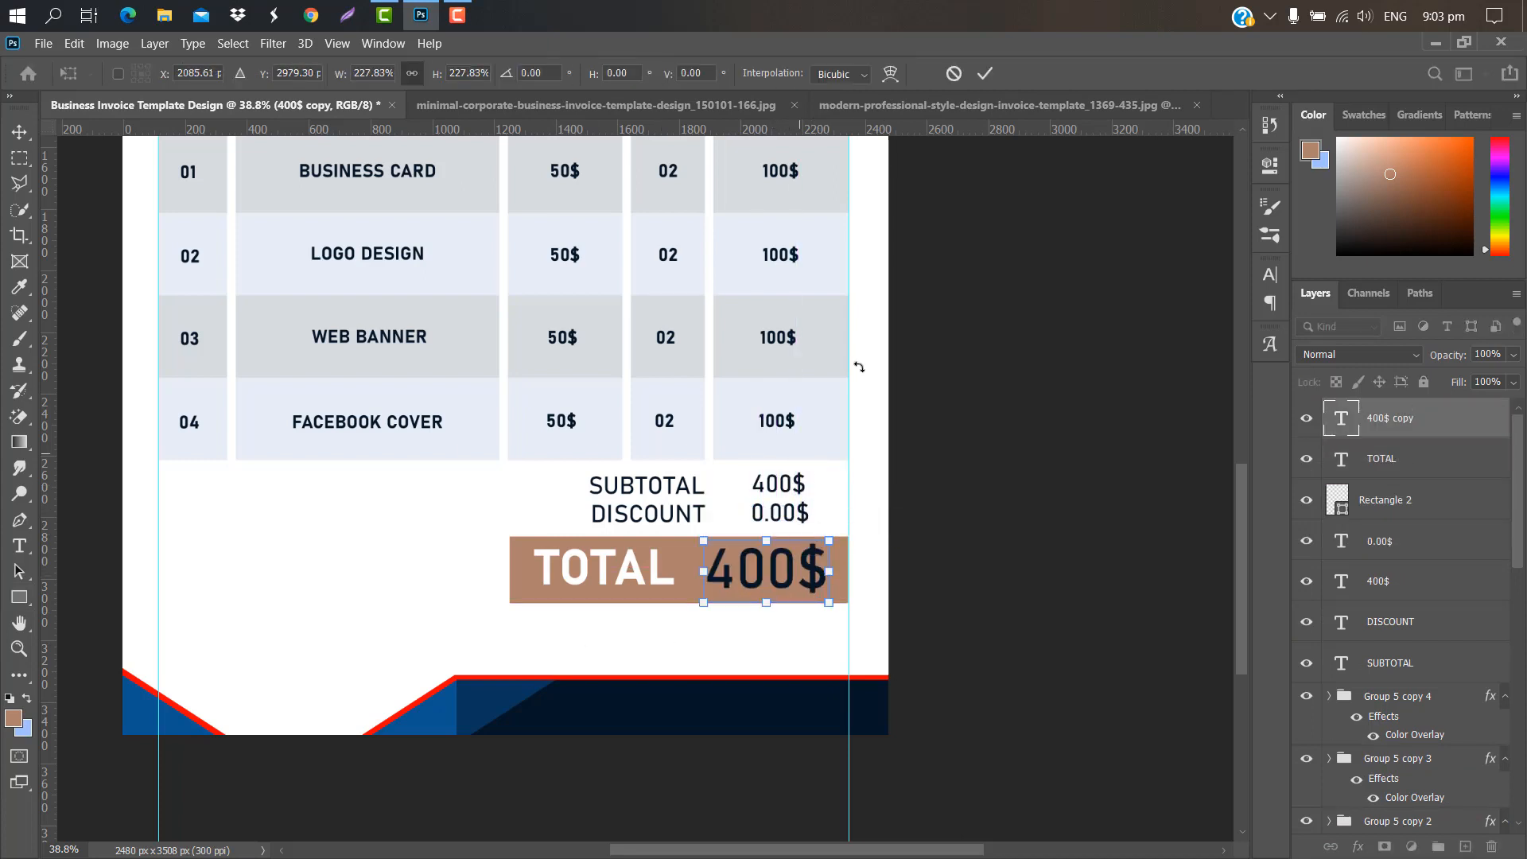
click(987, 73)
click(1270, 275)
click(1237, 303)
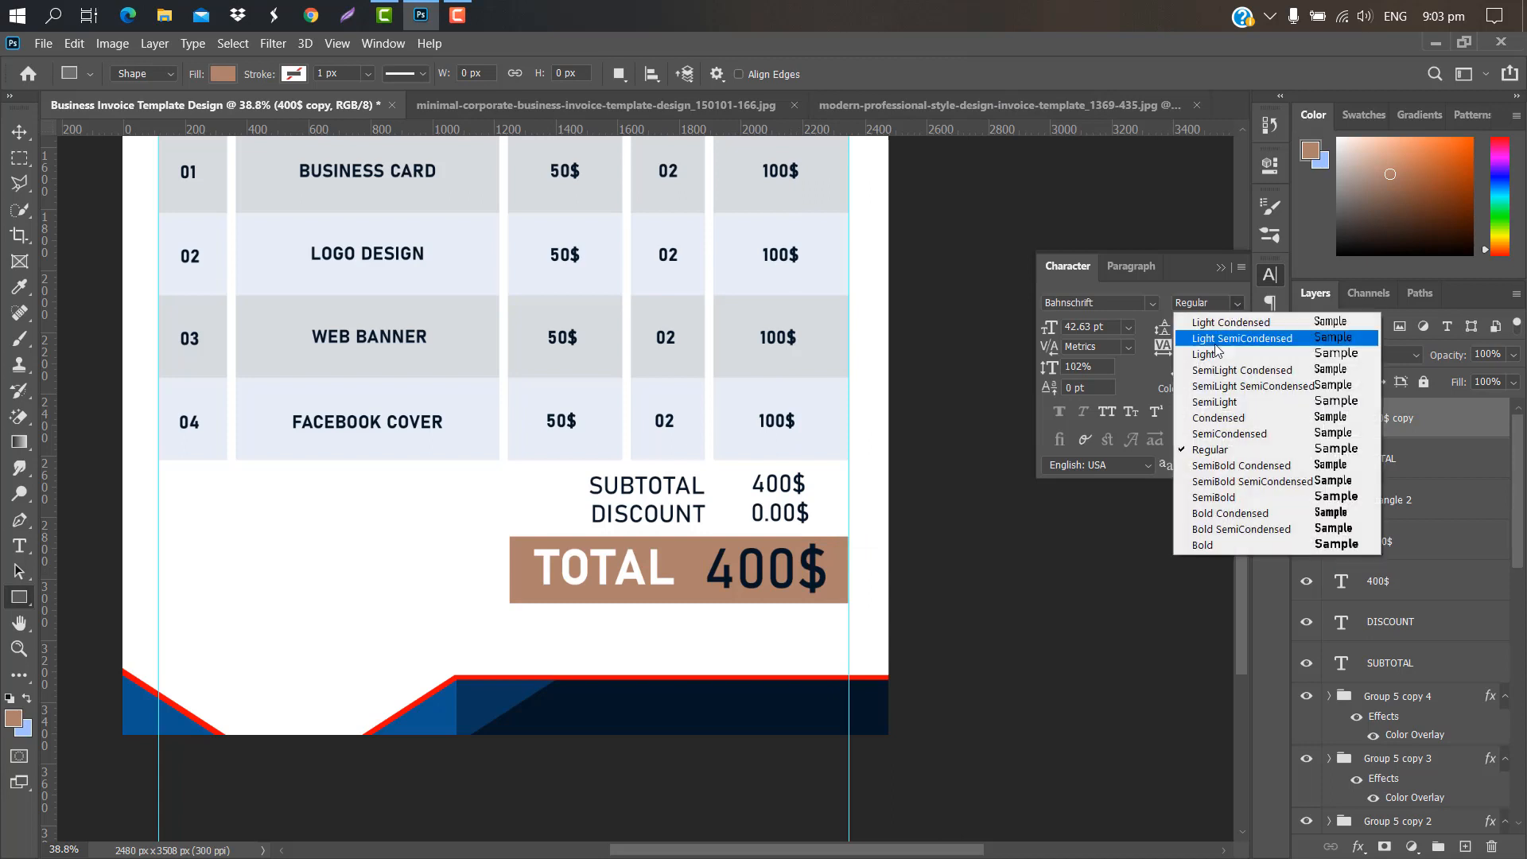
click(1219, 540)
click(1222, 388)
text(ffffff)
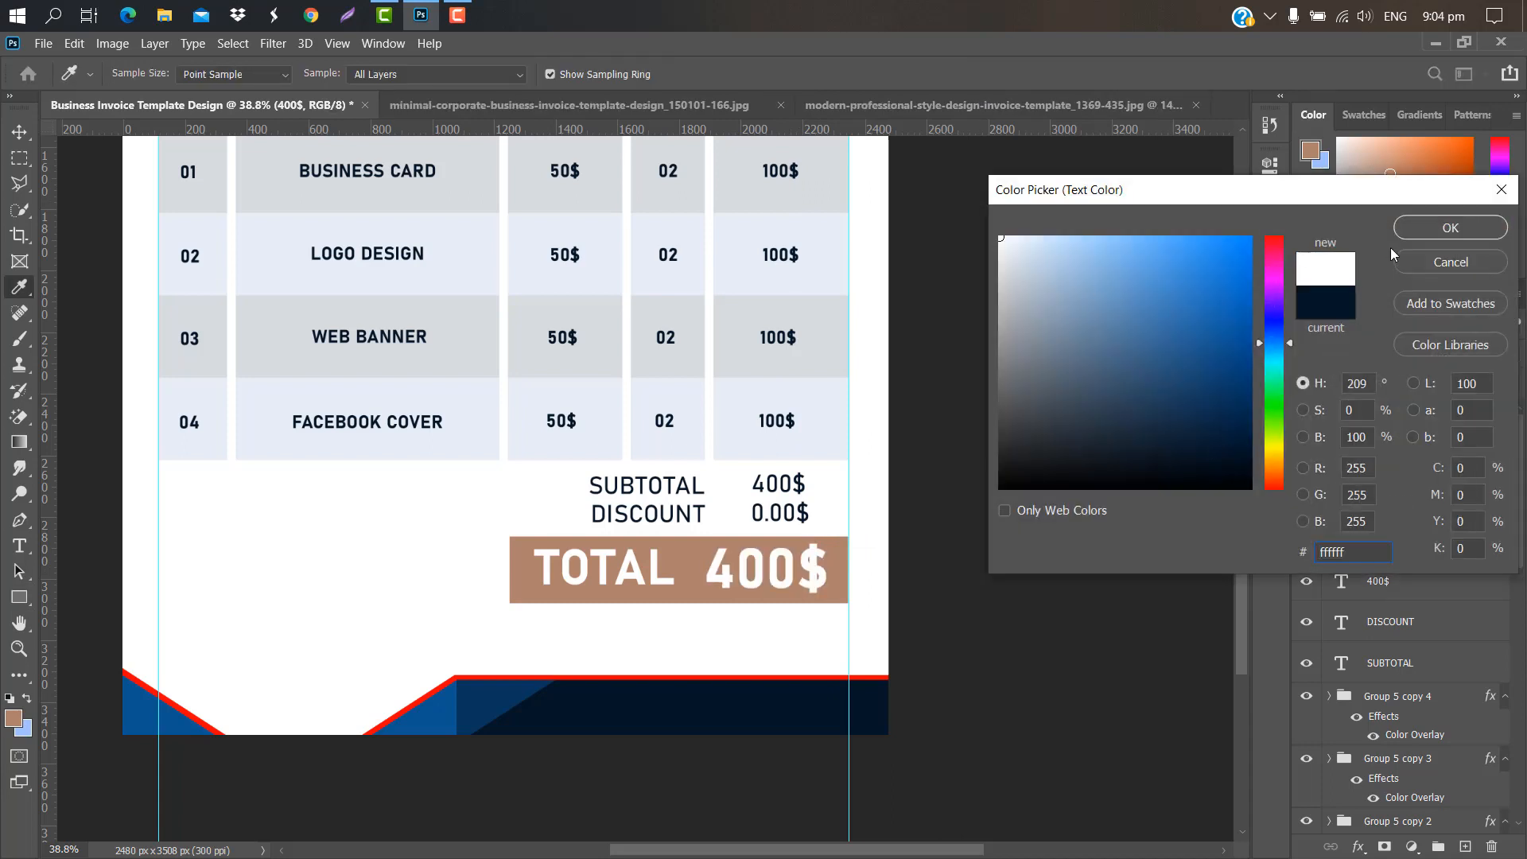
click(1451, 228)
Step: Sample the footer's dark navy as the TOTAL bar's fill colour
click(708, 569)
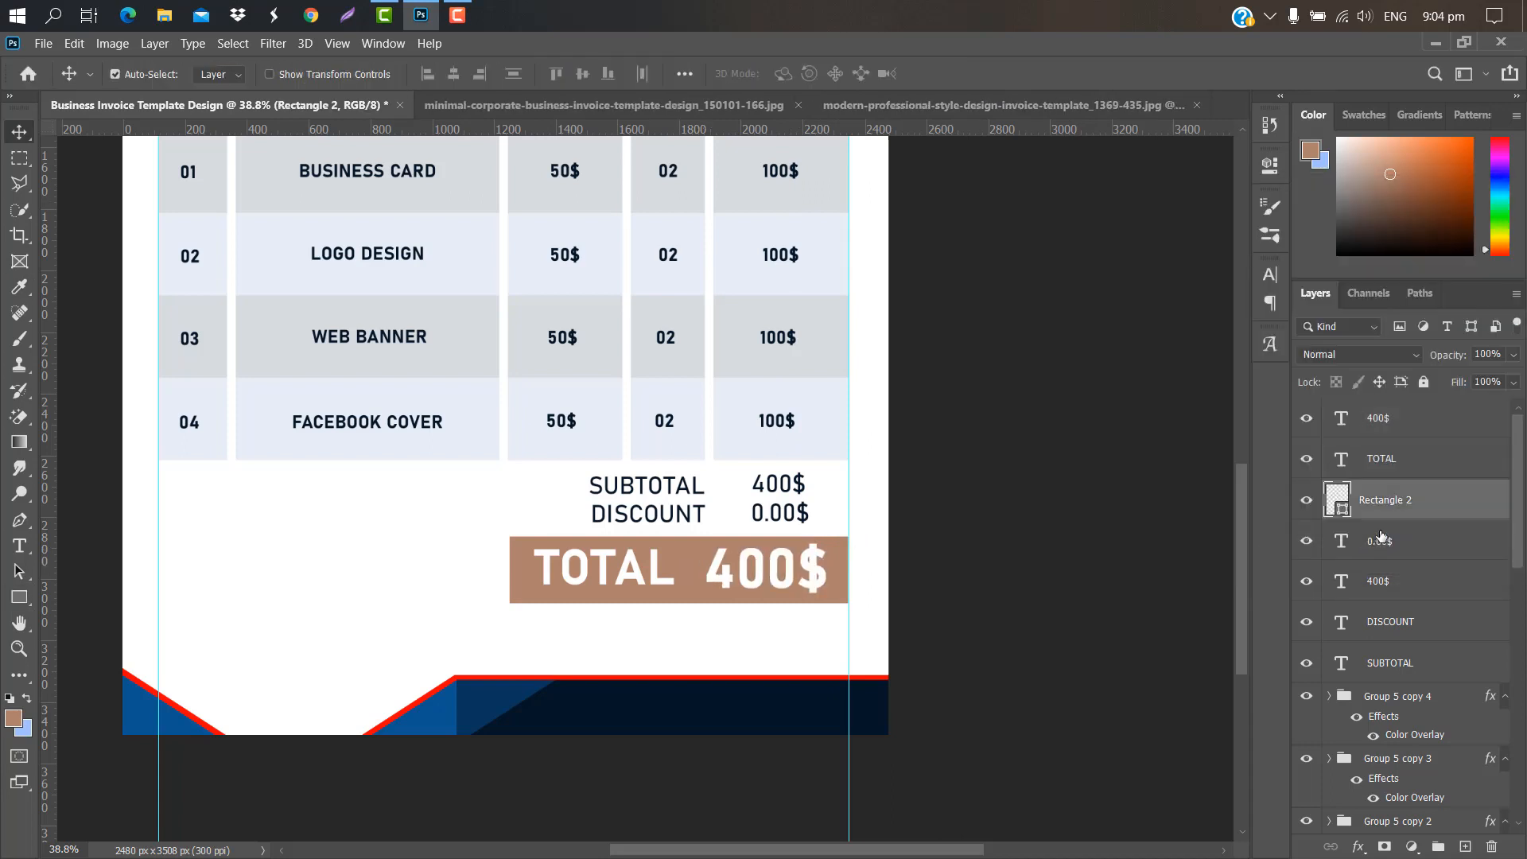
double_click(1343, 510)
click(754, 695)
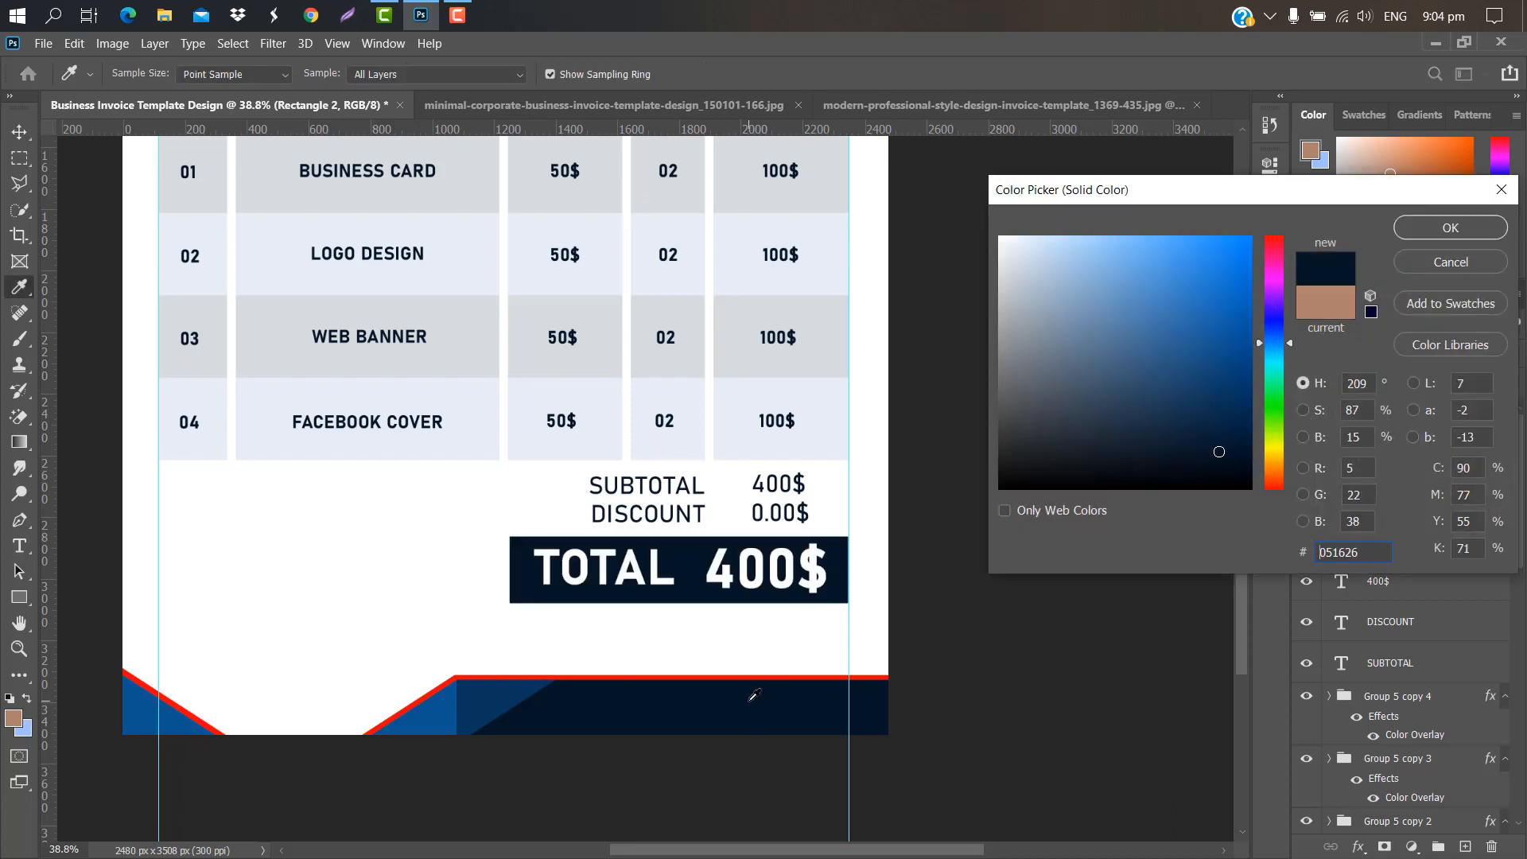
Step: Add a THANK YOU FOR YOUR BUSINESS line, scaled down to fit under the total box
click(1450, 228)
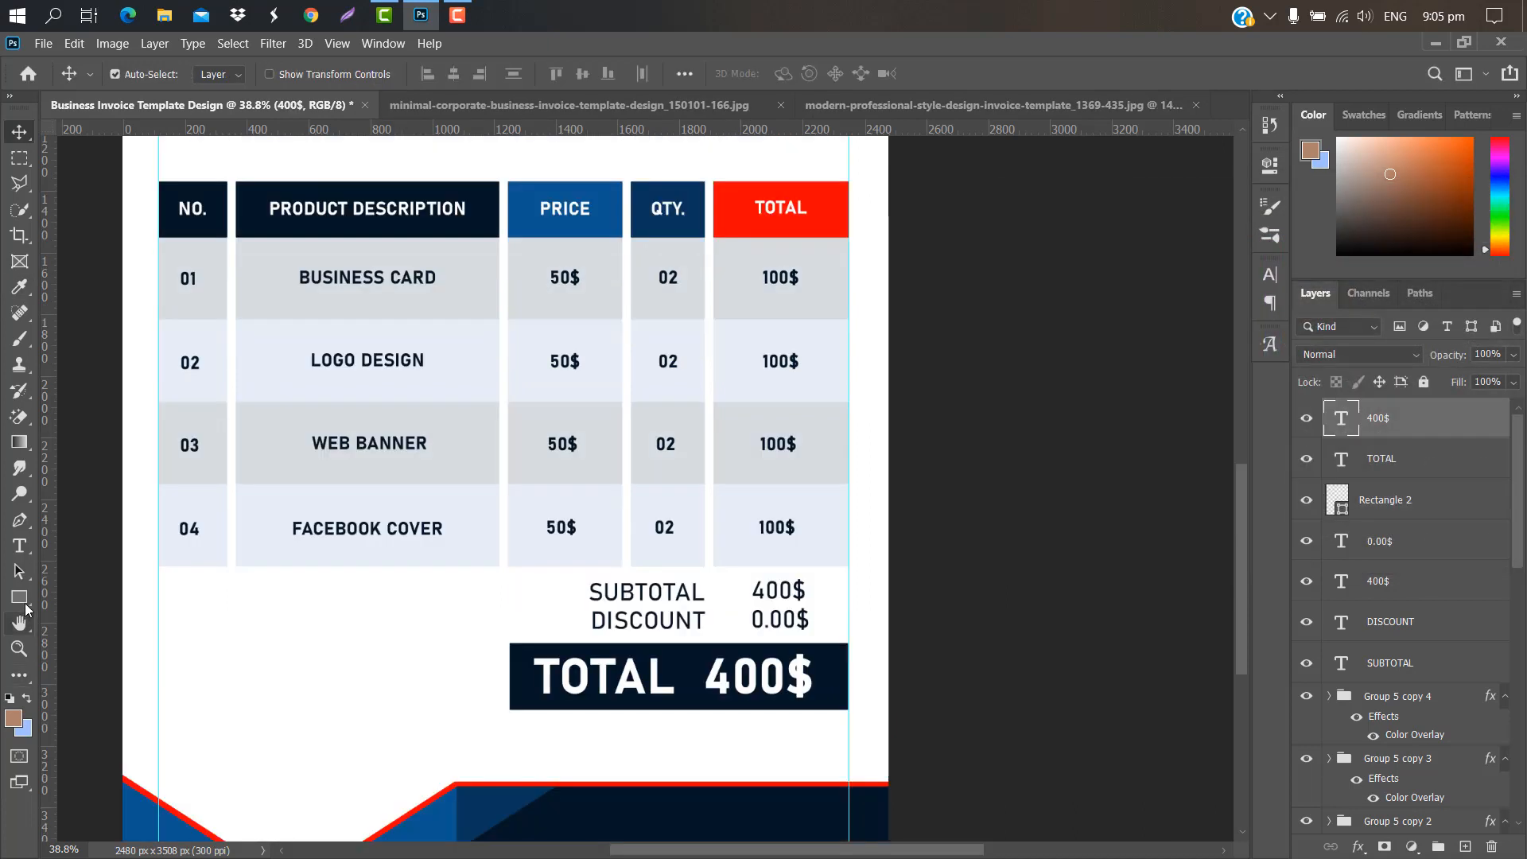
click(20, 547)
click(503, 756)
key(BackSpace)
scroll(879, 649, down, 1)
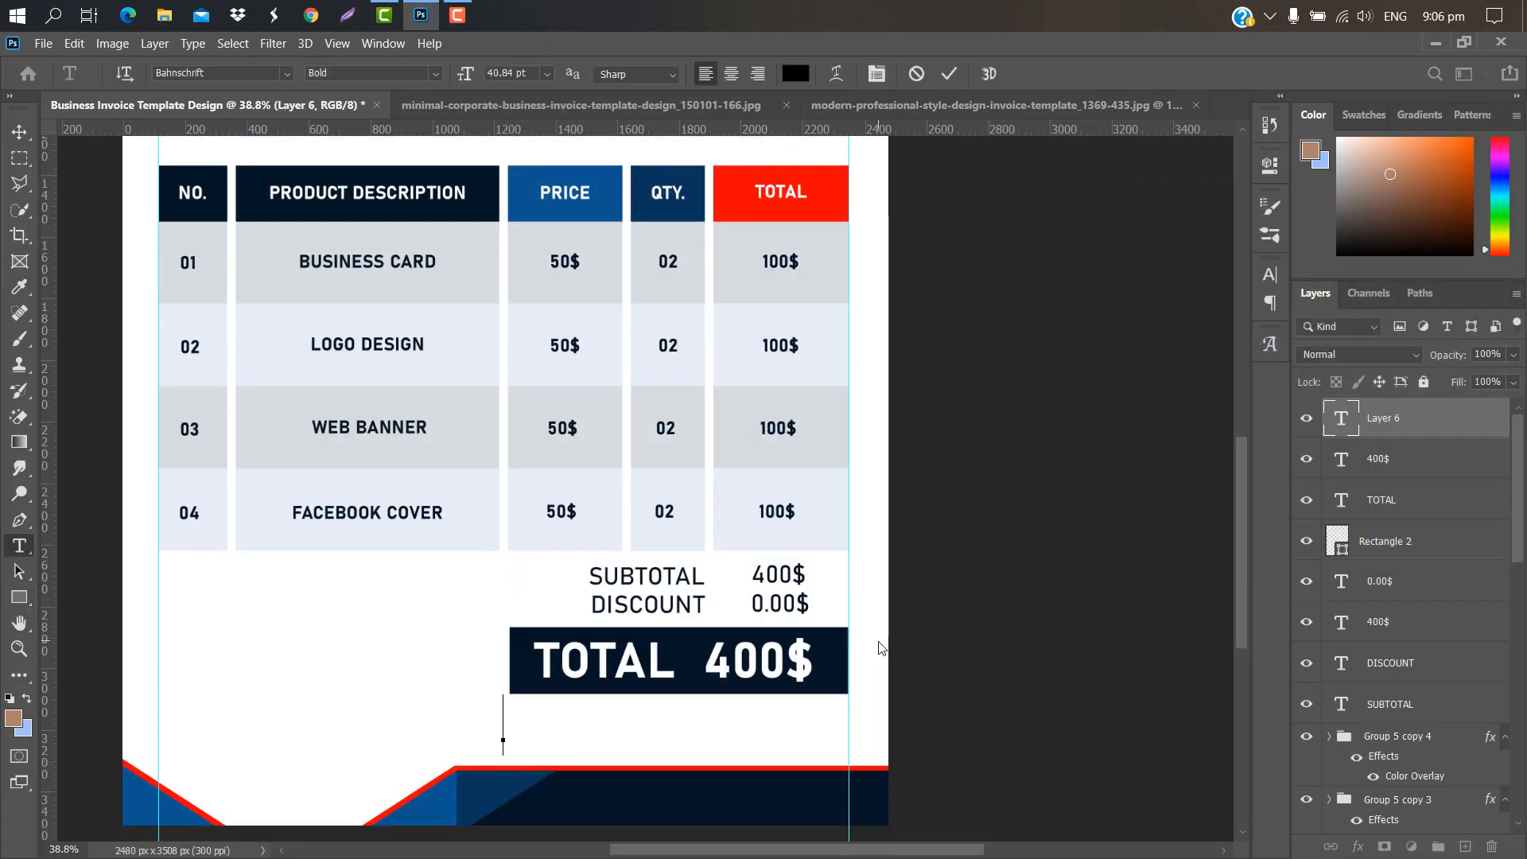
text(THAN)
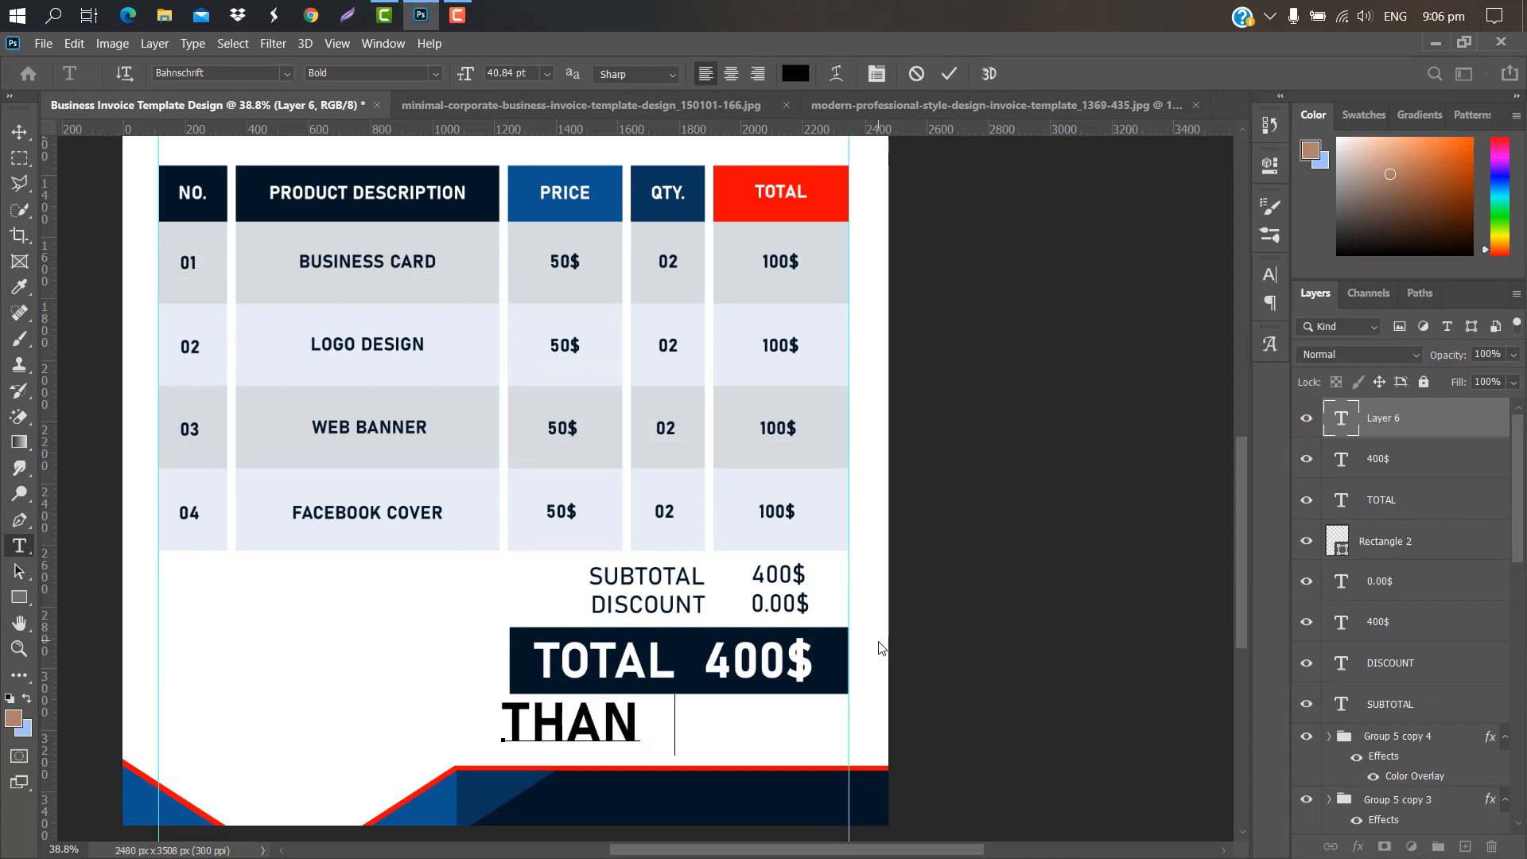
text(K YOU FOR)
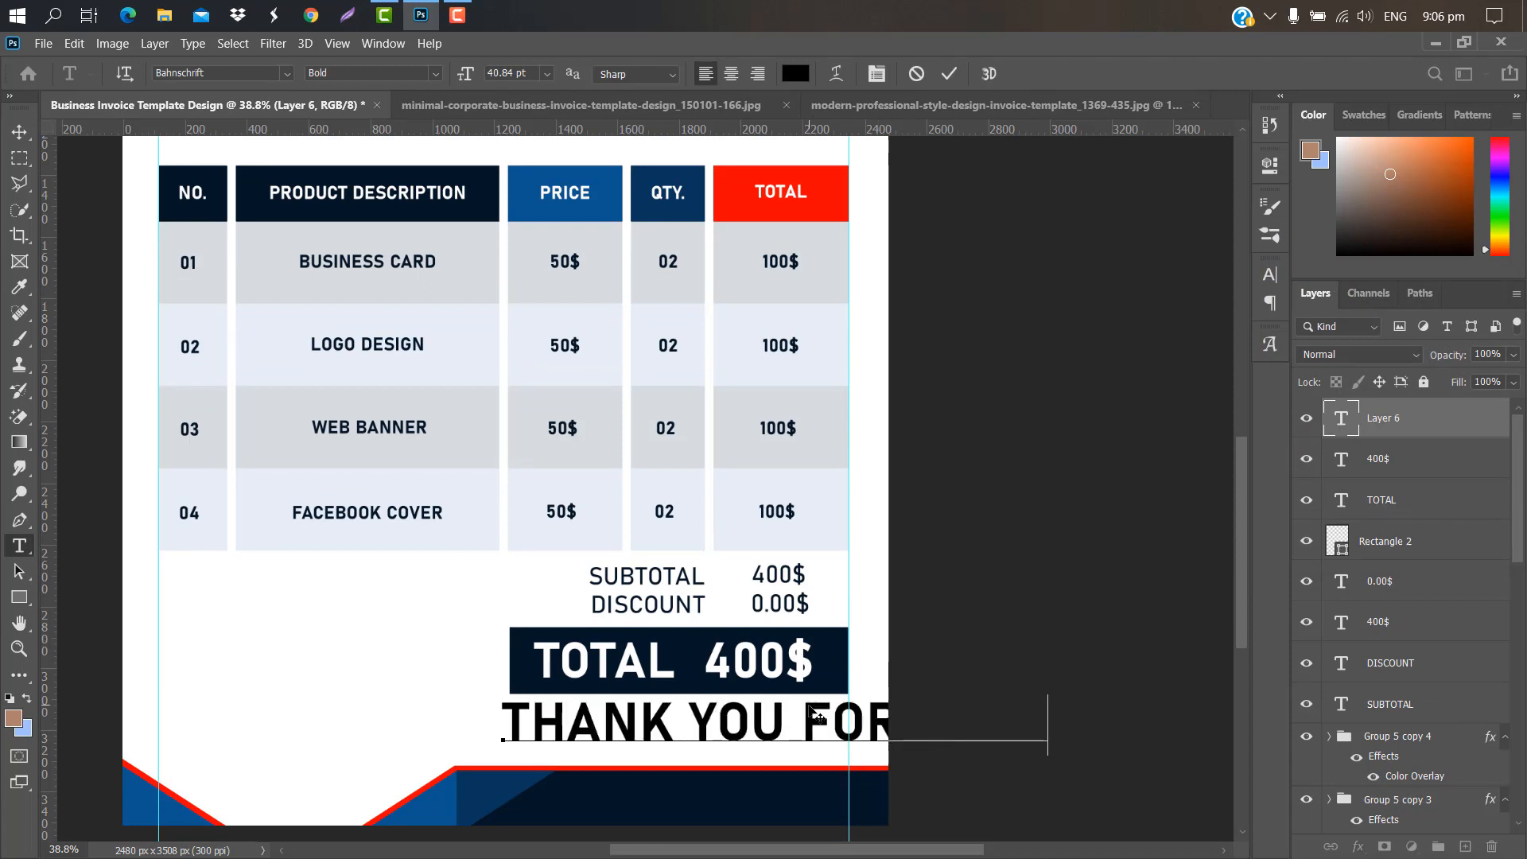
text( YOUR BUSINESS)
click(951, 72)
key(ctrl+t)
drag(503, 724, 824, 724)
drag(978, 716, 614, 716)
drag(888, 711, 773, 731)
click(984, 73)
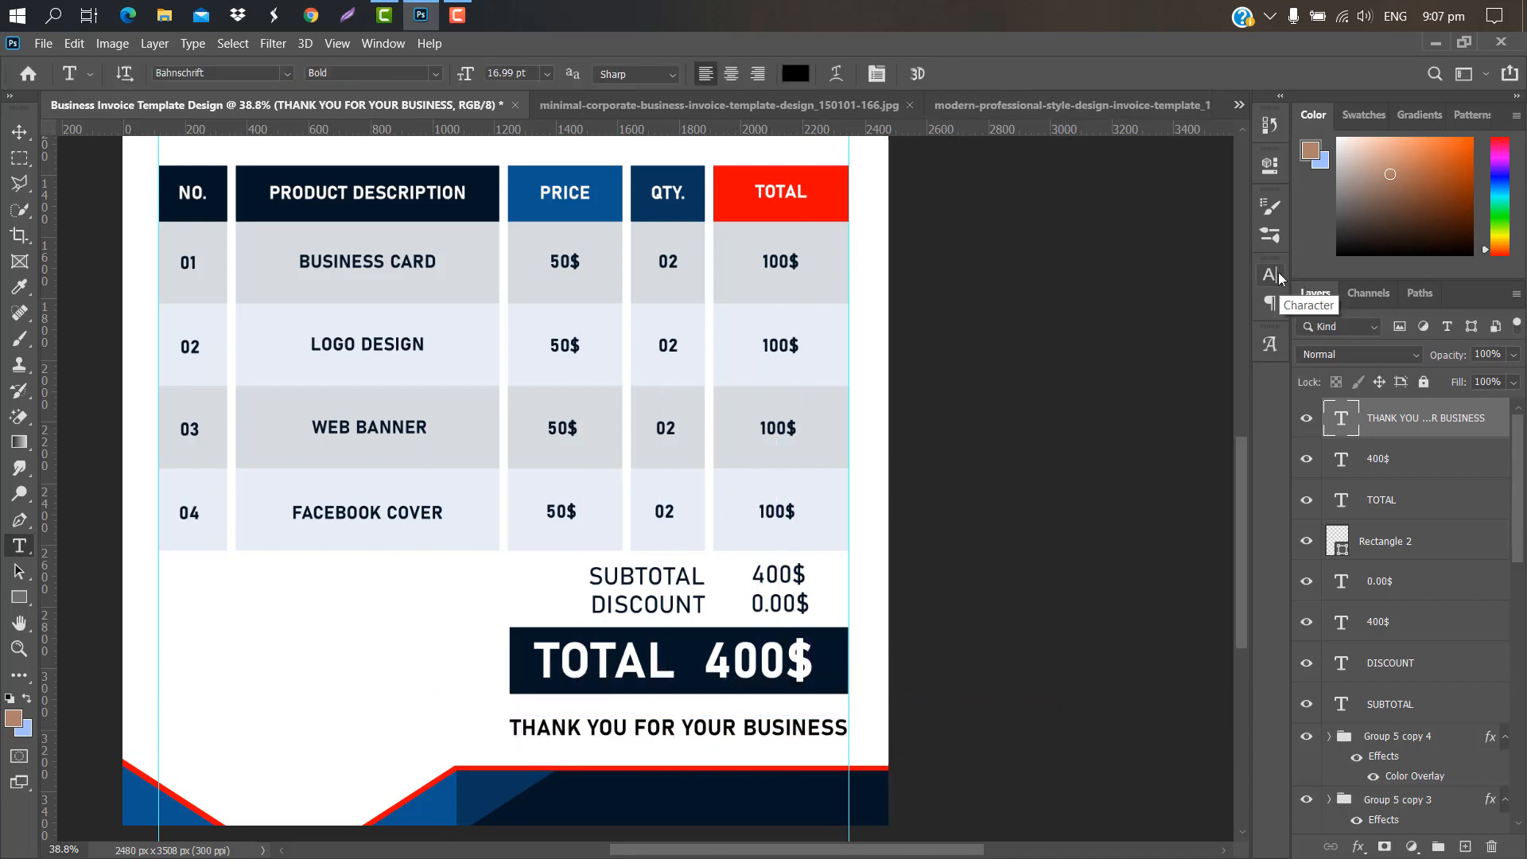
Step: Colour the thank-you line red, sampled from the header
click(1278, 272)
click(1221, 390)
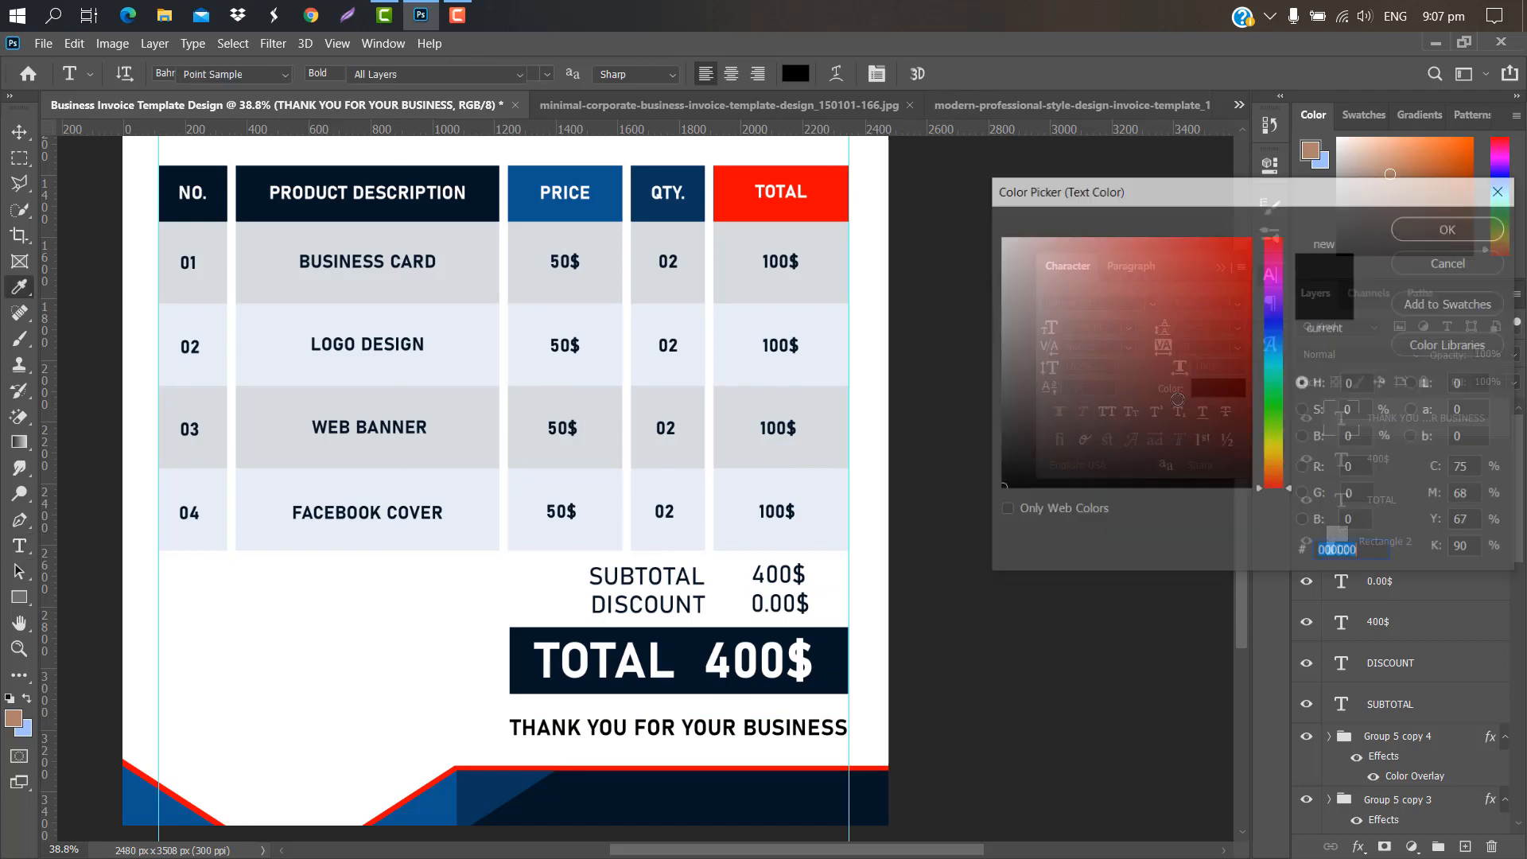
click(845, 186)
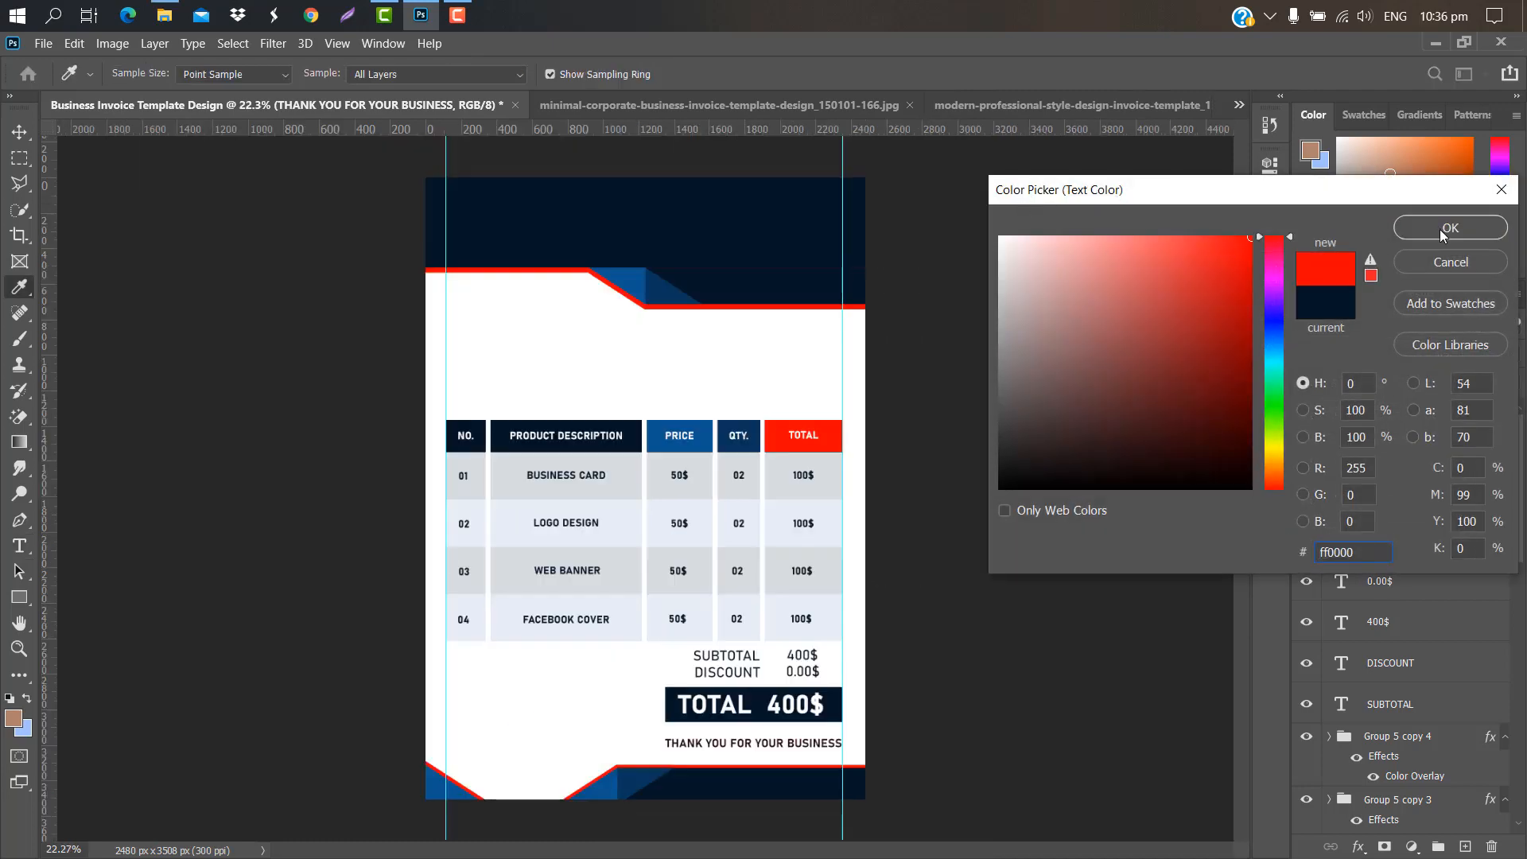
click(1451, 227)
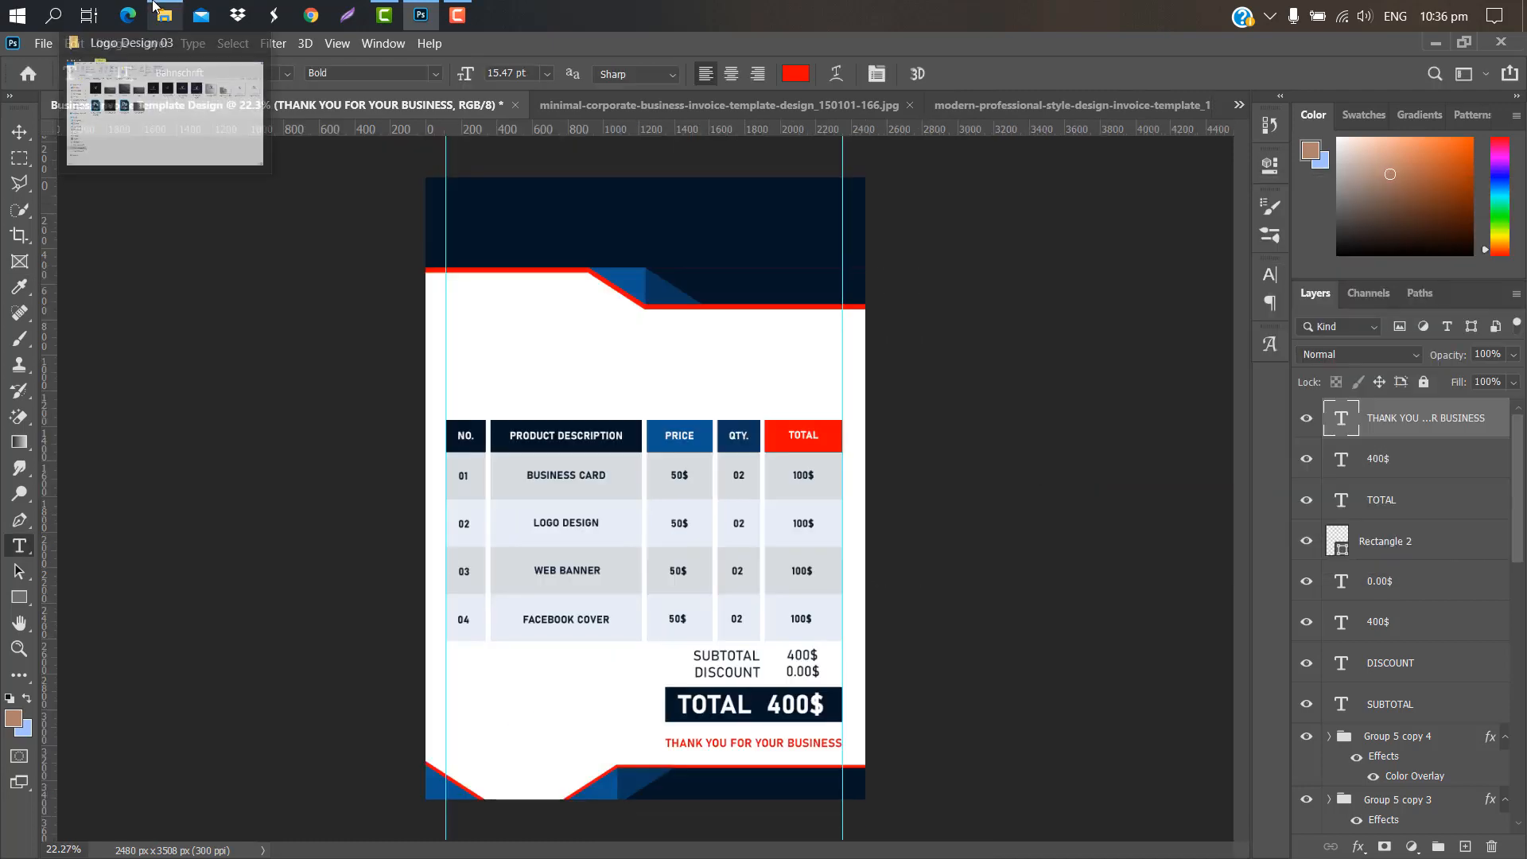
Step: Place logo file 5474 into the invoice, scaled into the header's top-left corner
click(167, 40)
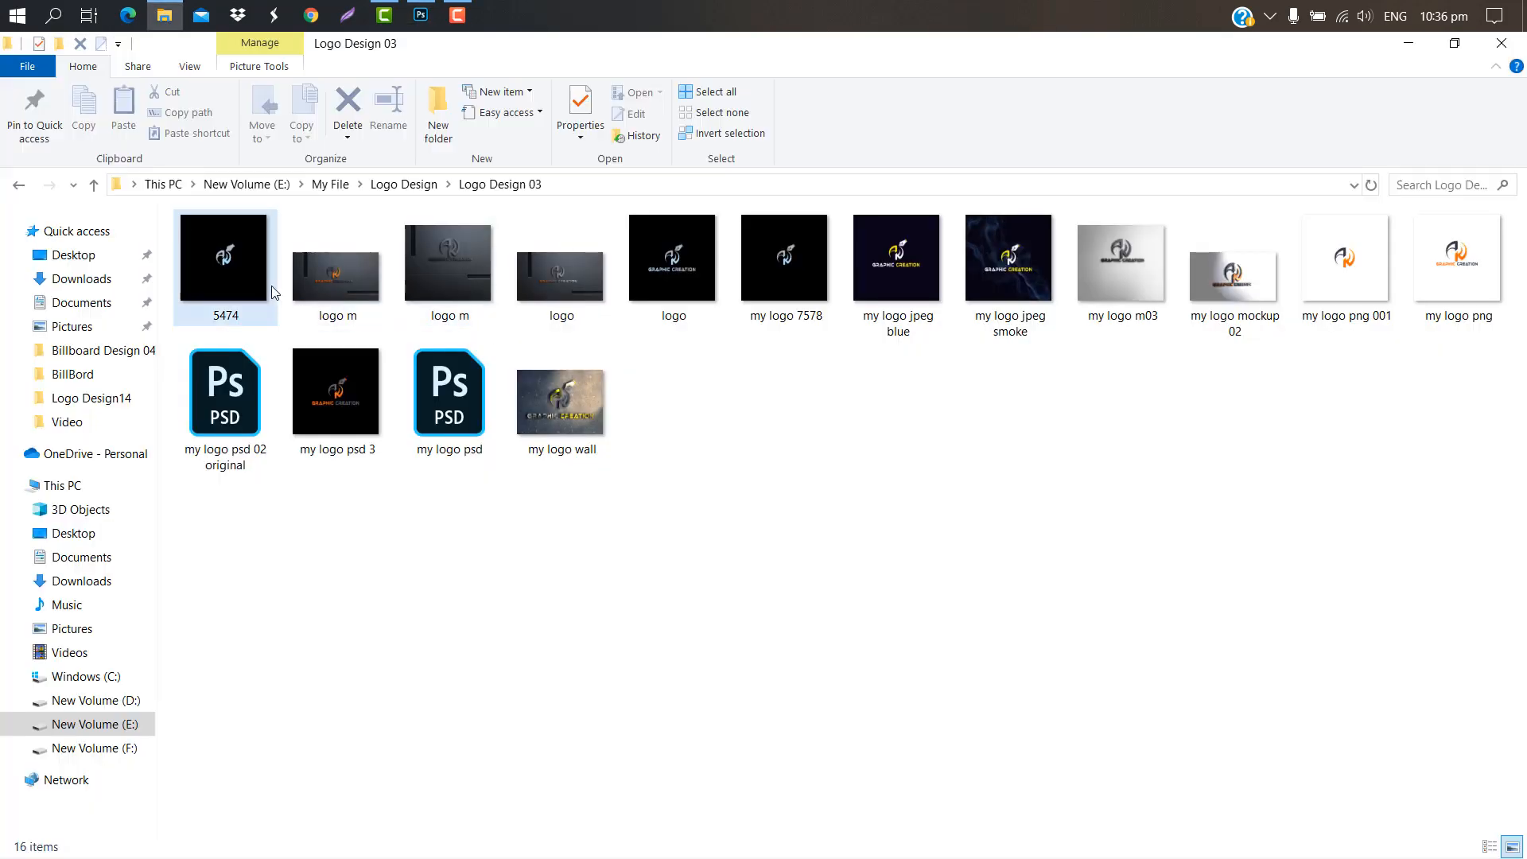
drag(234, 234, 869, 265)
drag(771, 317, 666, 383)
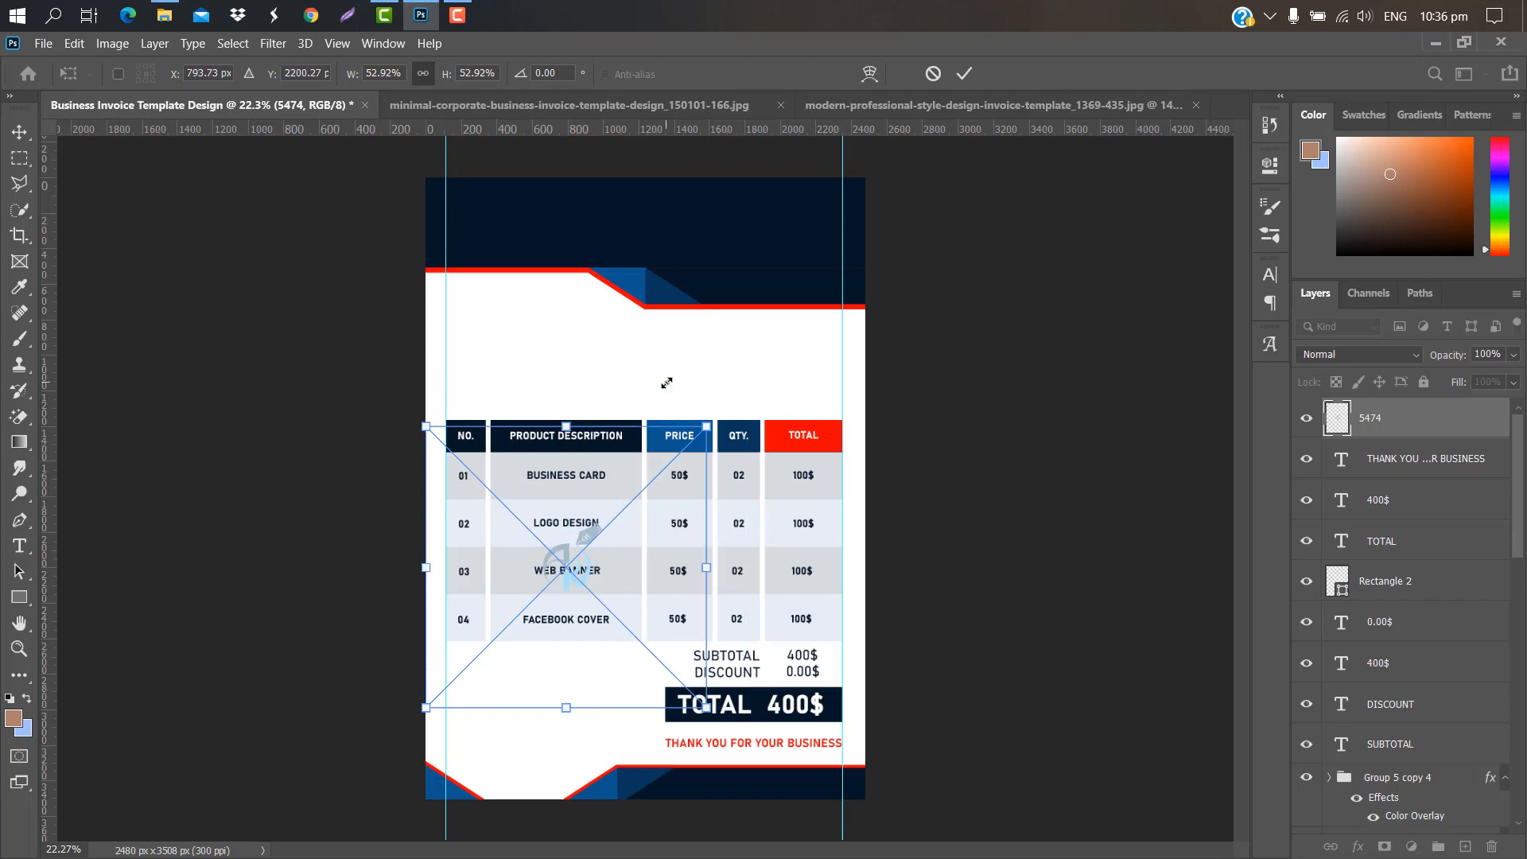
drag(614, 592, 574, 360)
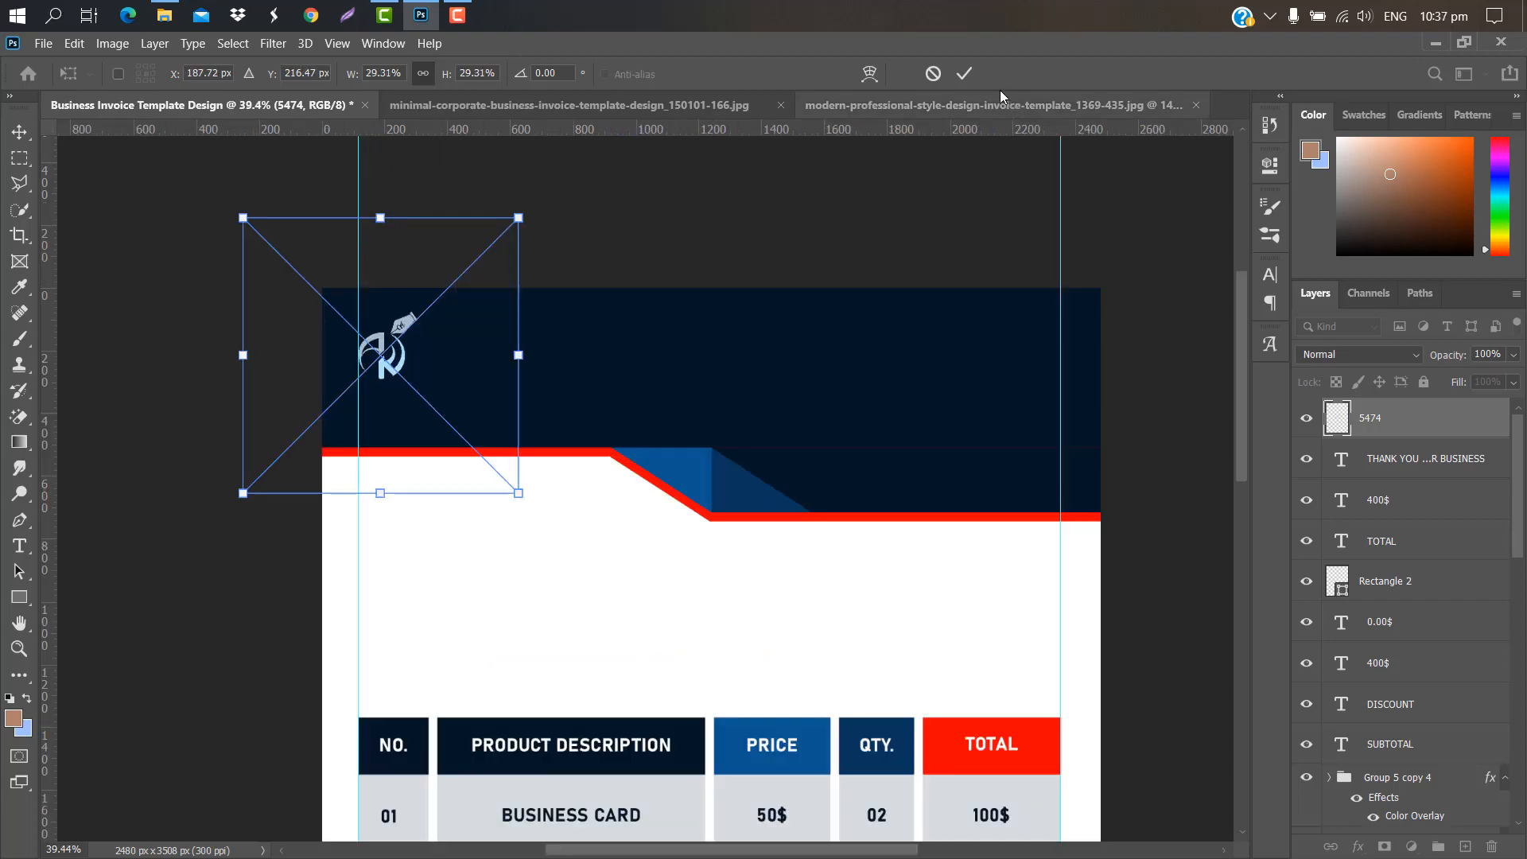
click(964, 74)
Step: Give the logo a white (ffffff) Color Overlay
double_click(1303, 411)
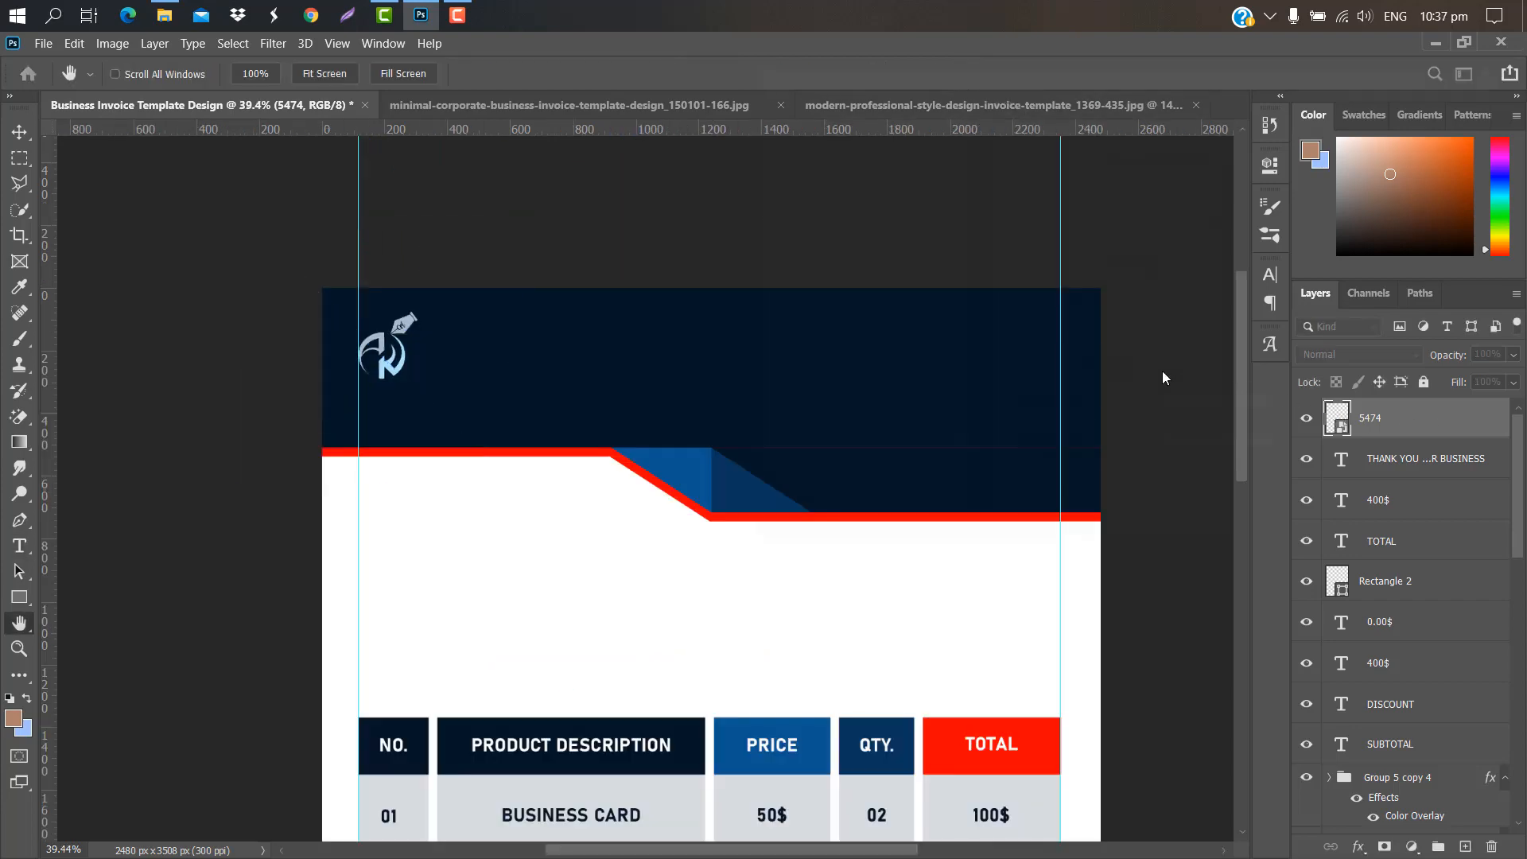
click(857, 347)
click(1221, 151)
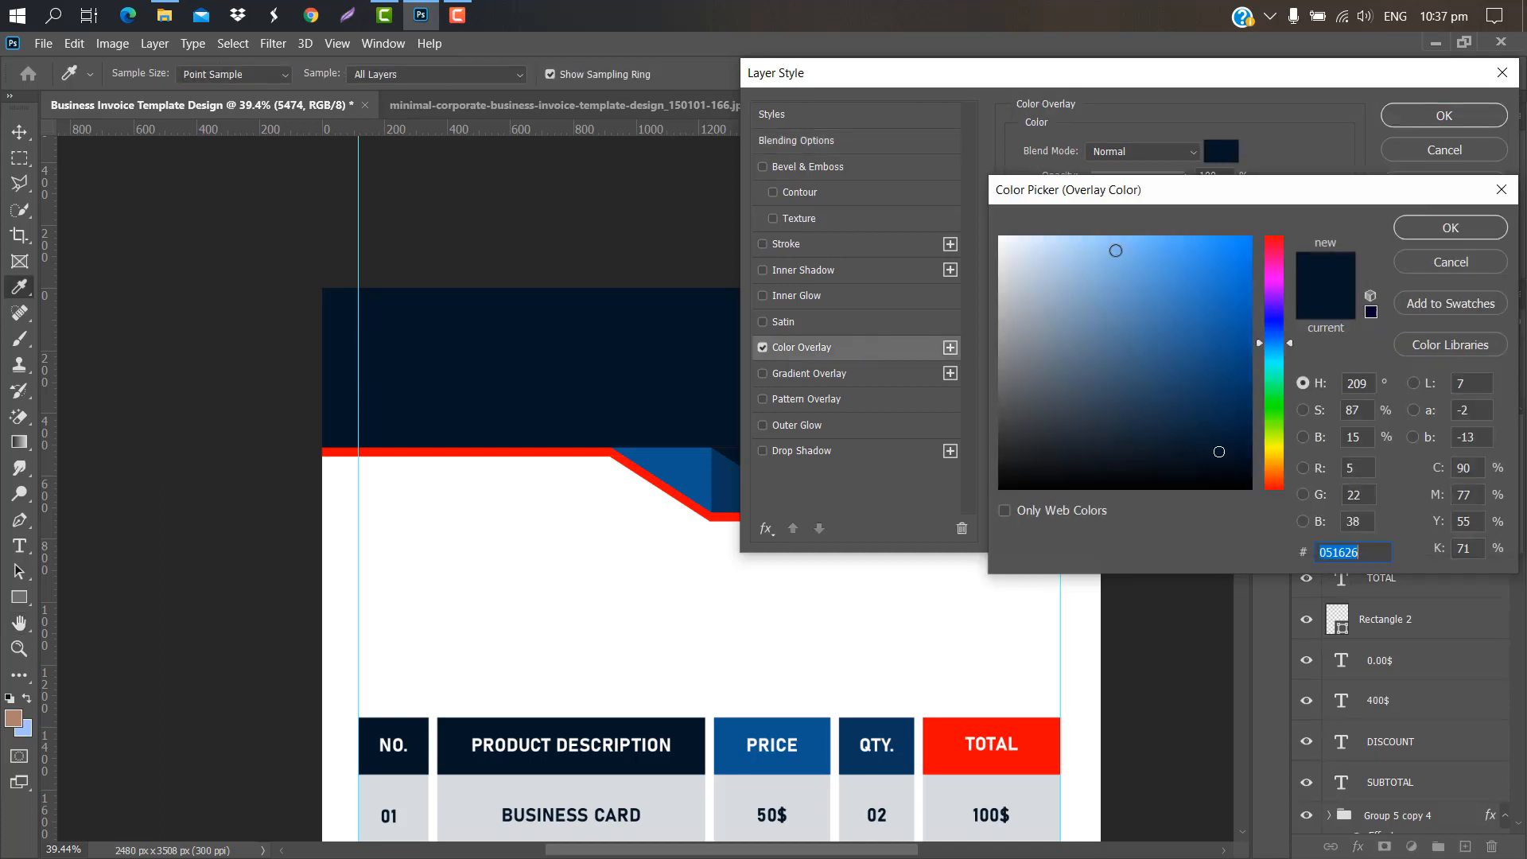
text(ffffff)
click(1448, 228)
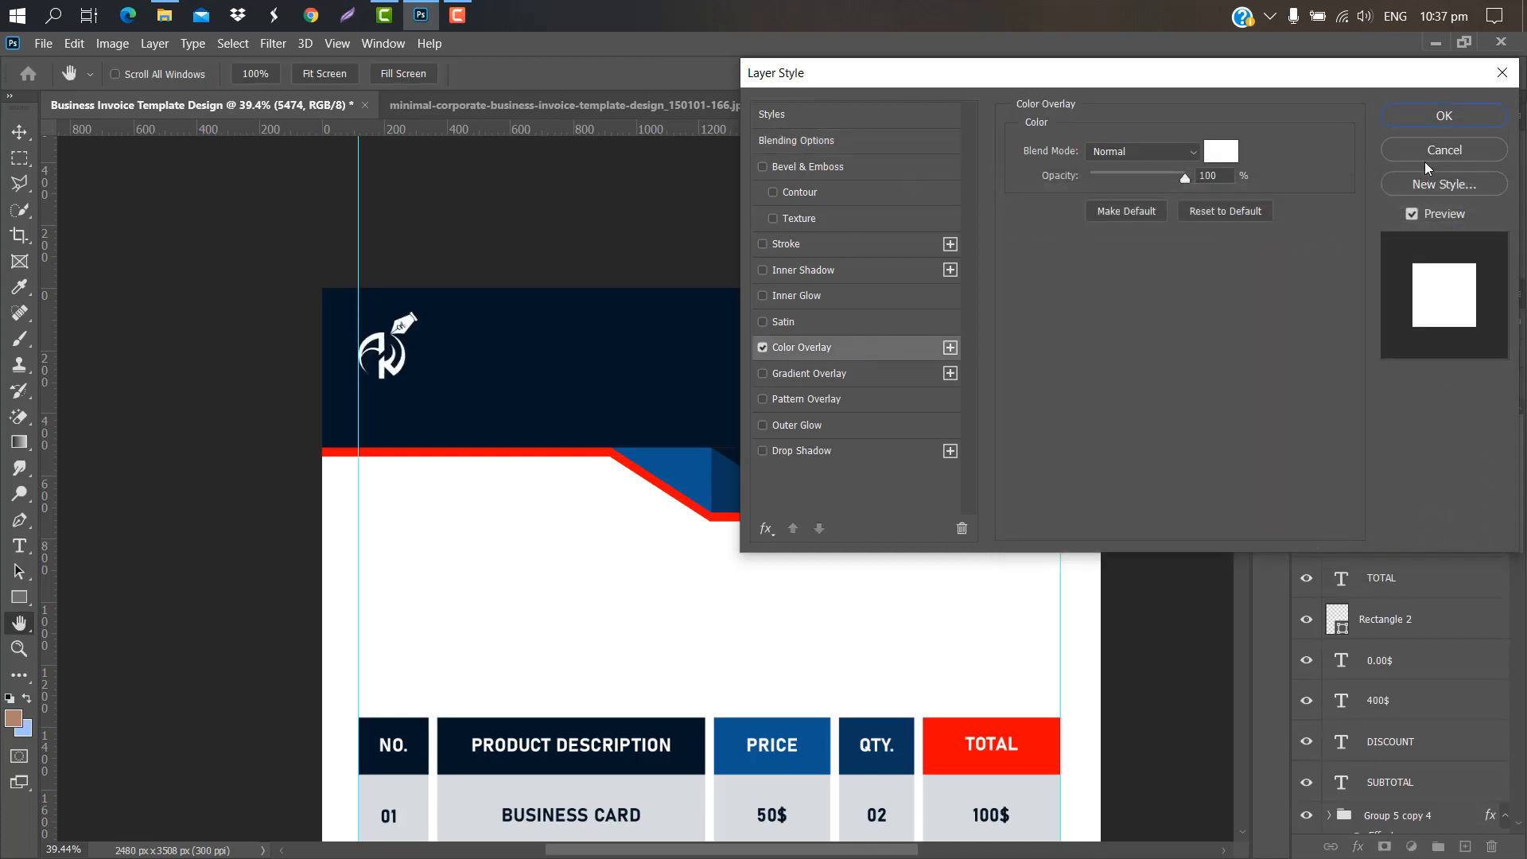
click(1443, 116)
Step: Add a white (ffffff) GRAPHIC CREATION heading beside the logo, sized and nudged into place
click(420, 351)
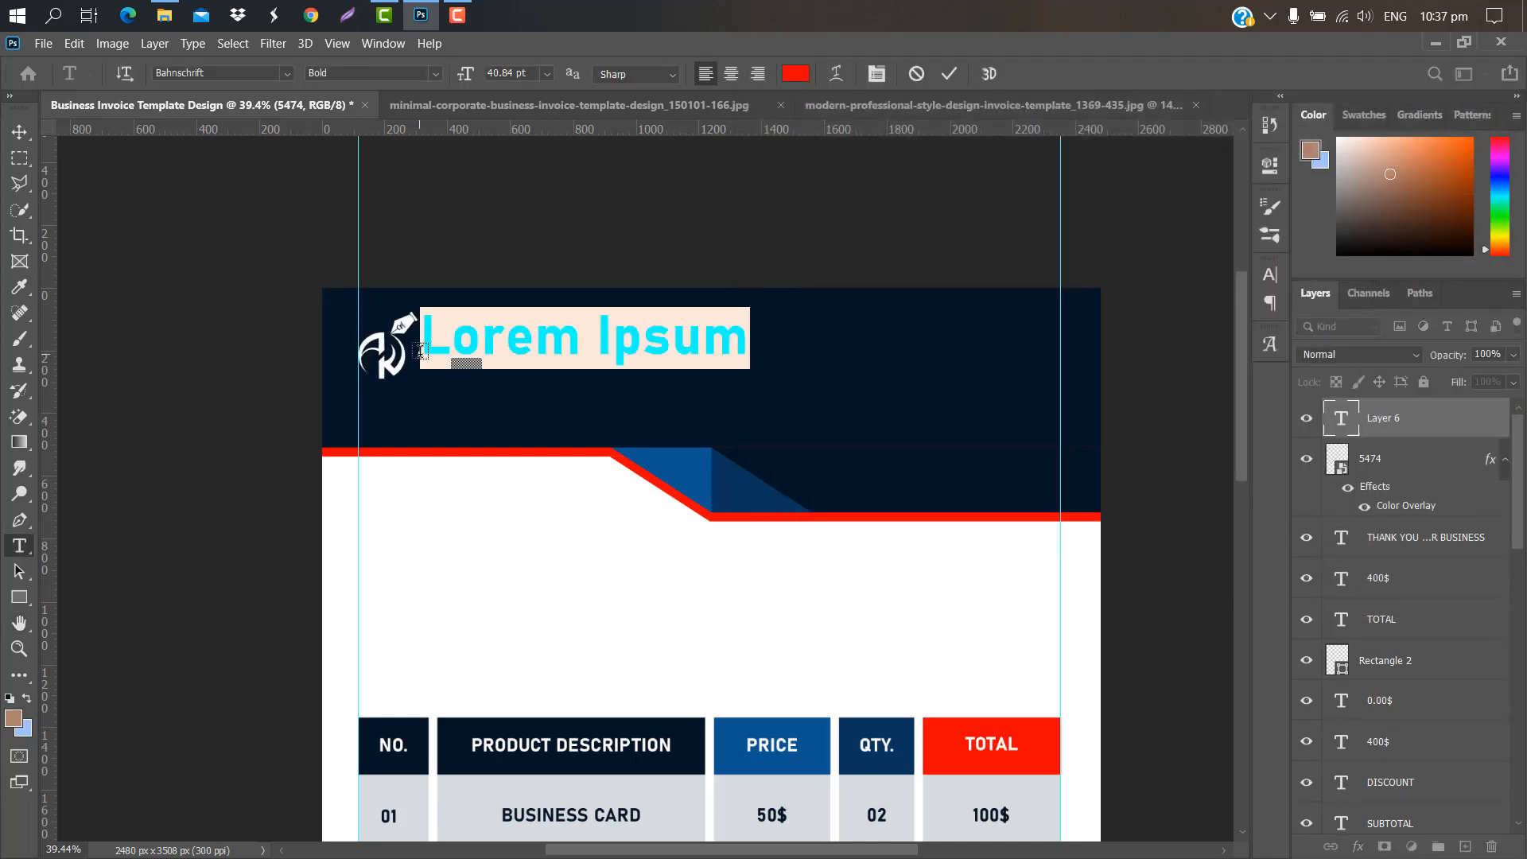
key(BackSpace)
text(GRAPHIC CREATION)
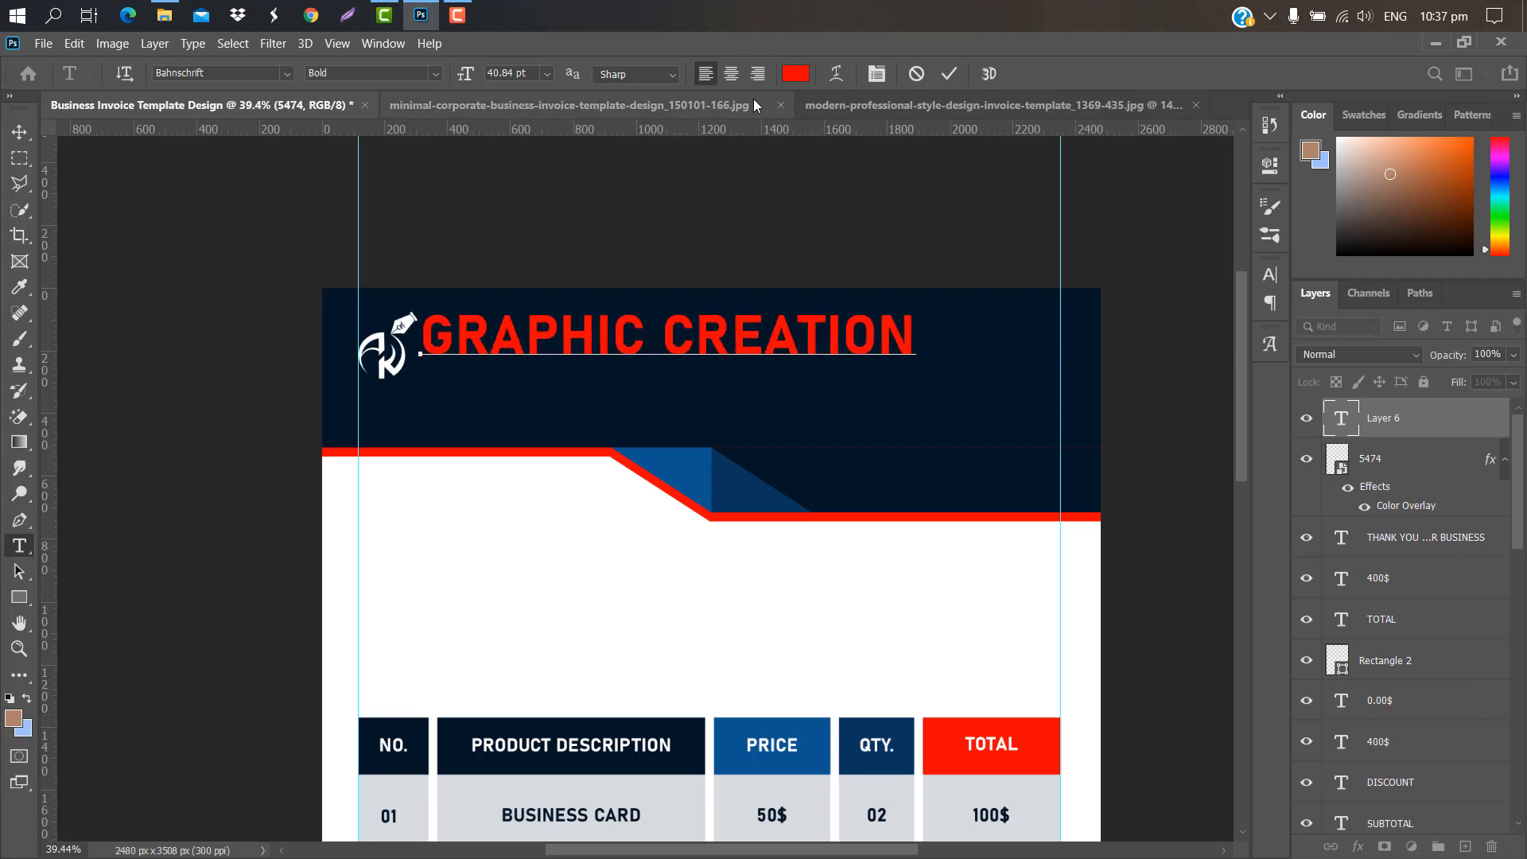
click(949, 74)
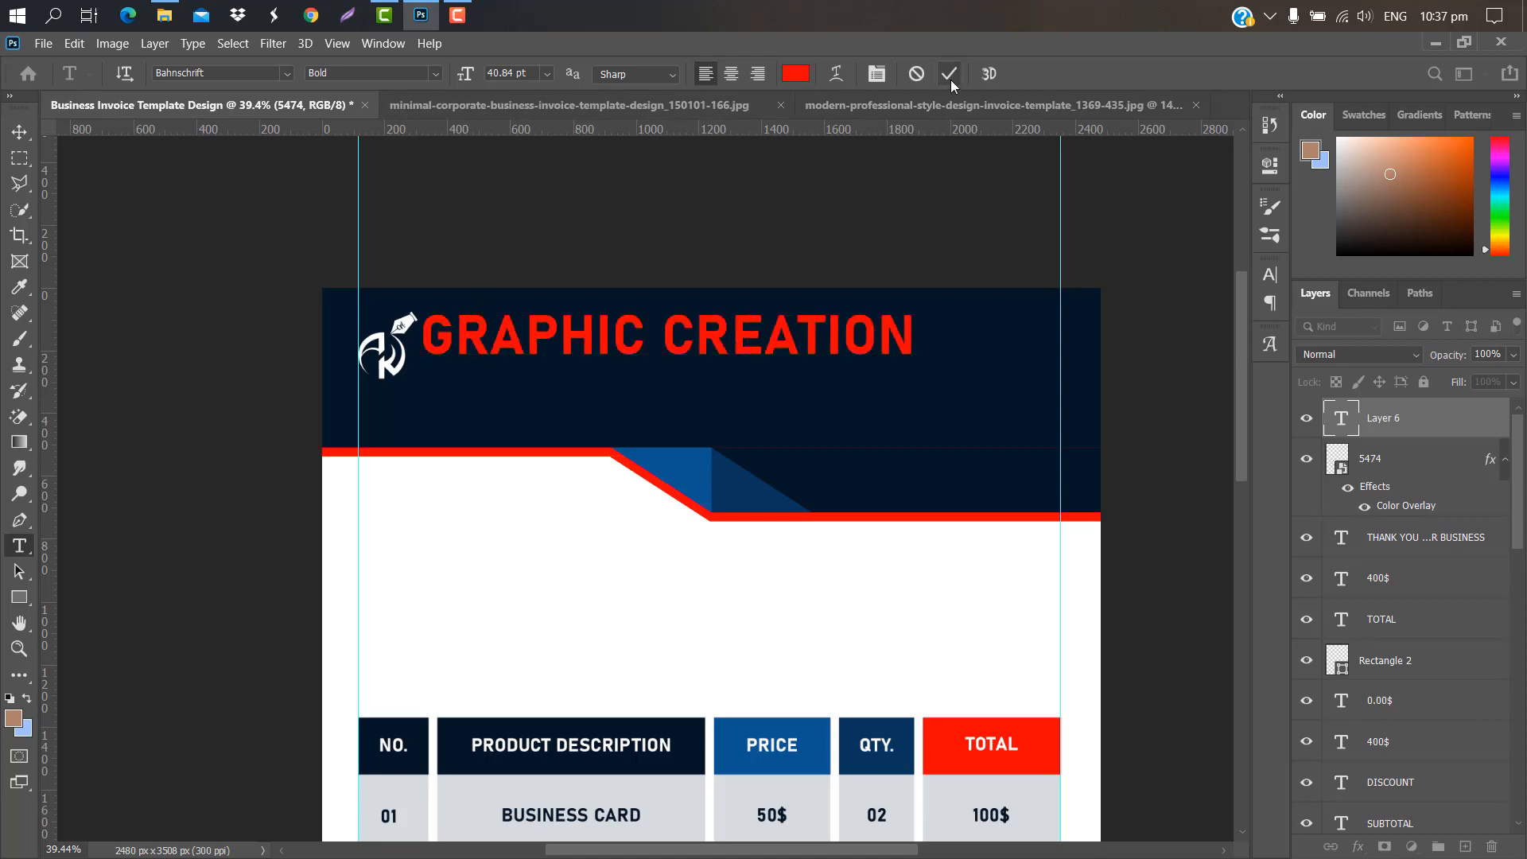
click(795, 73)
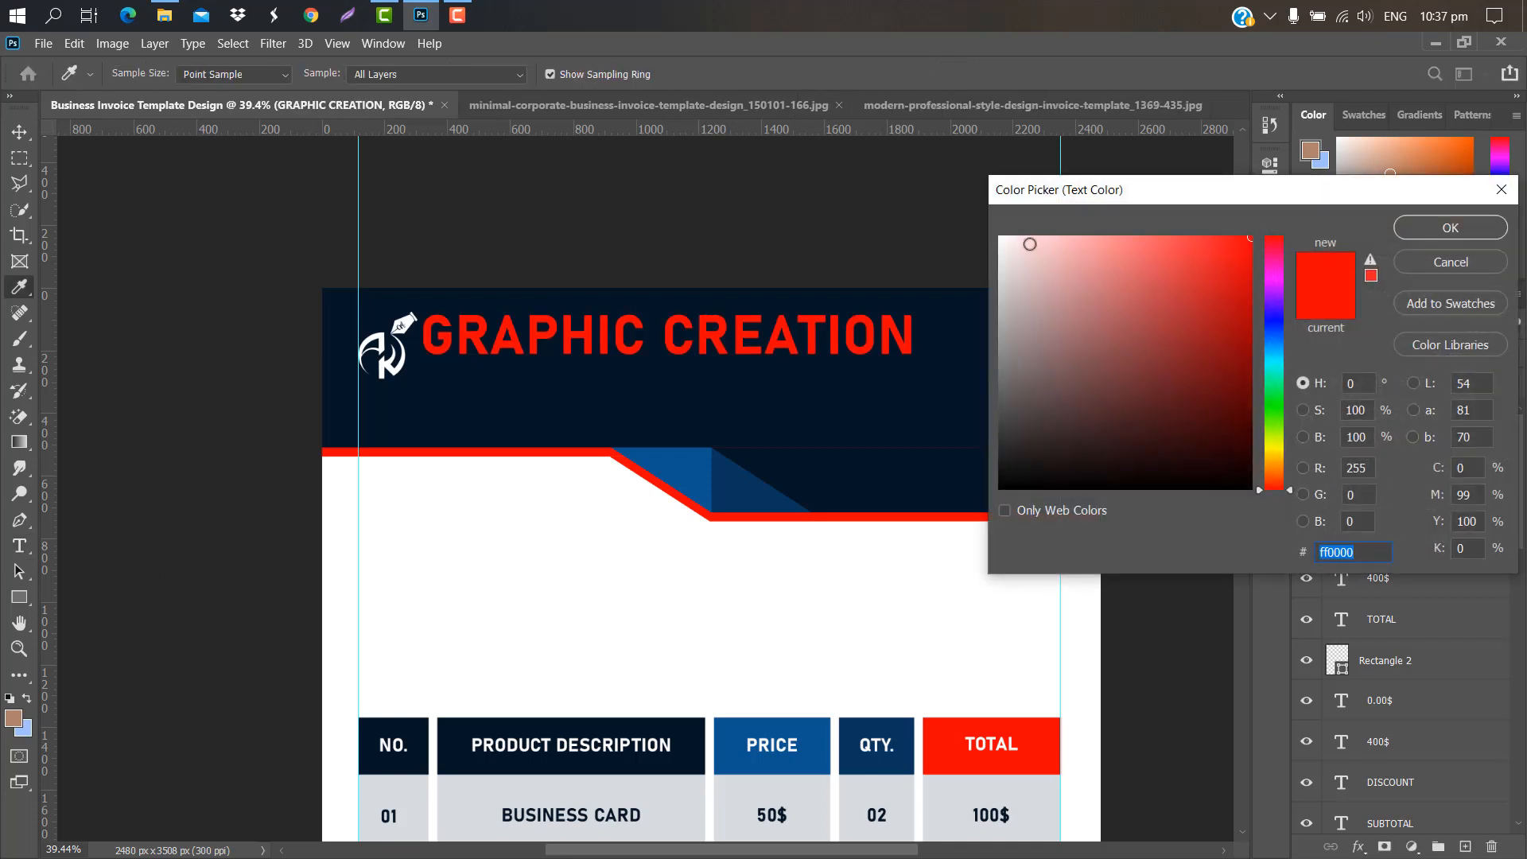
text(ffffff)
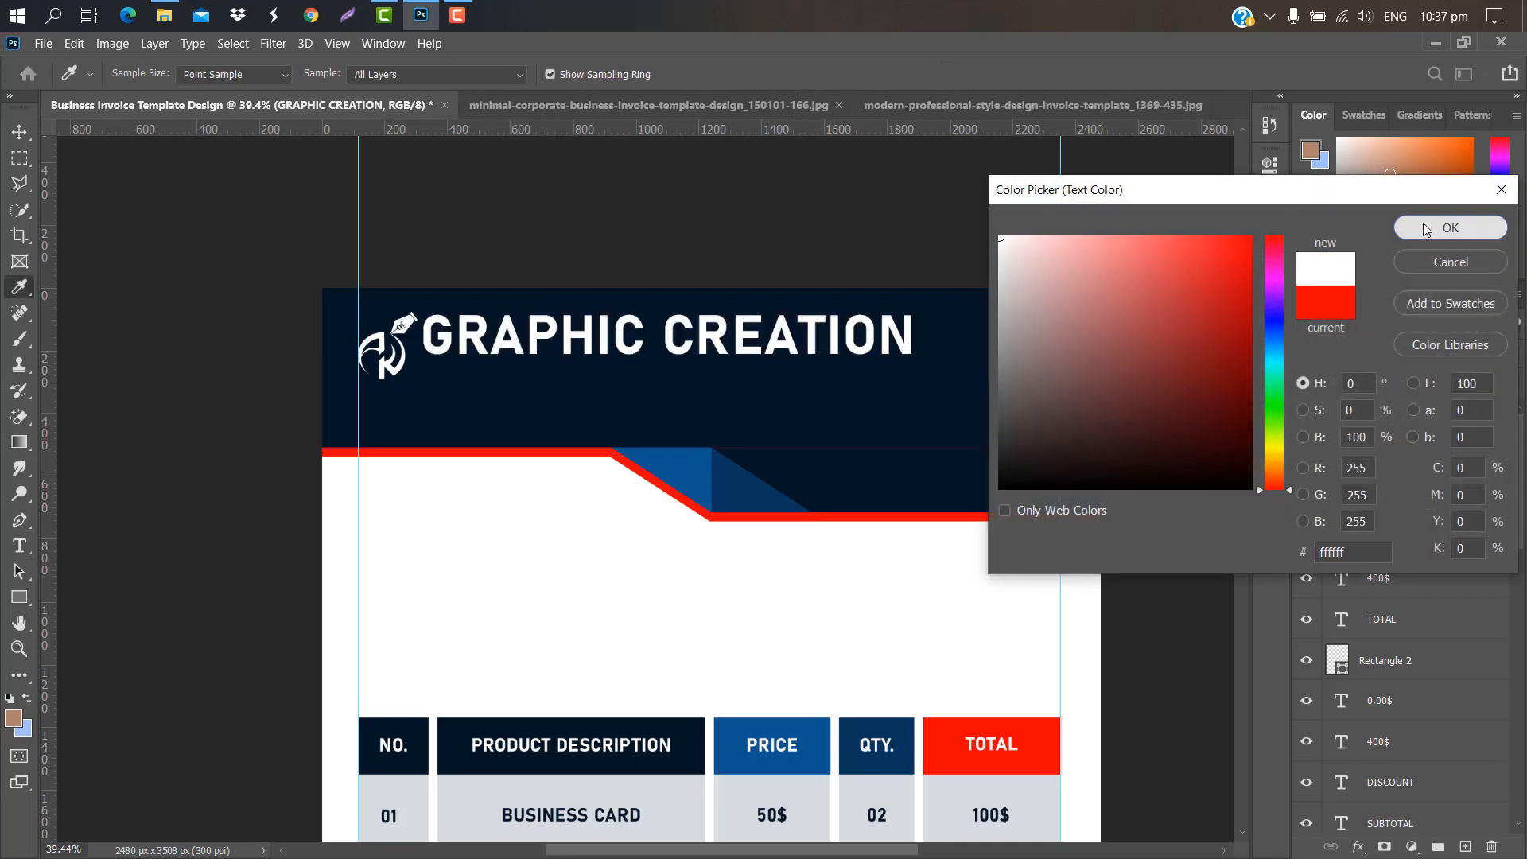
click(1425, 226)
key(ctrl+t)
drag(912, 337, 663, 327)
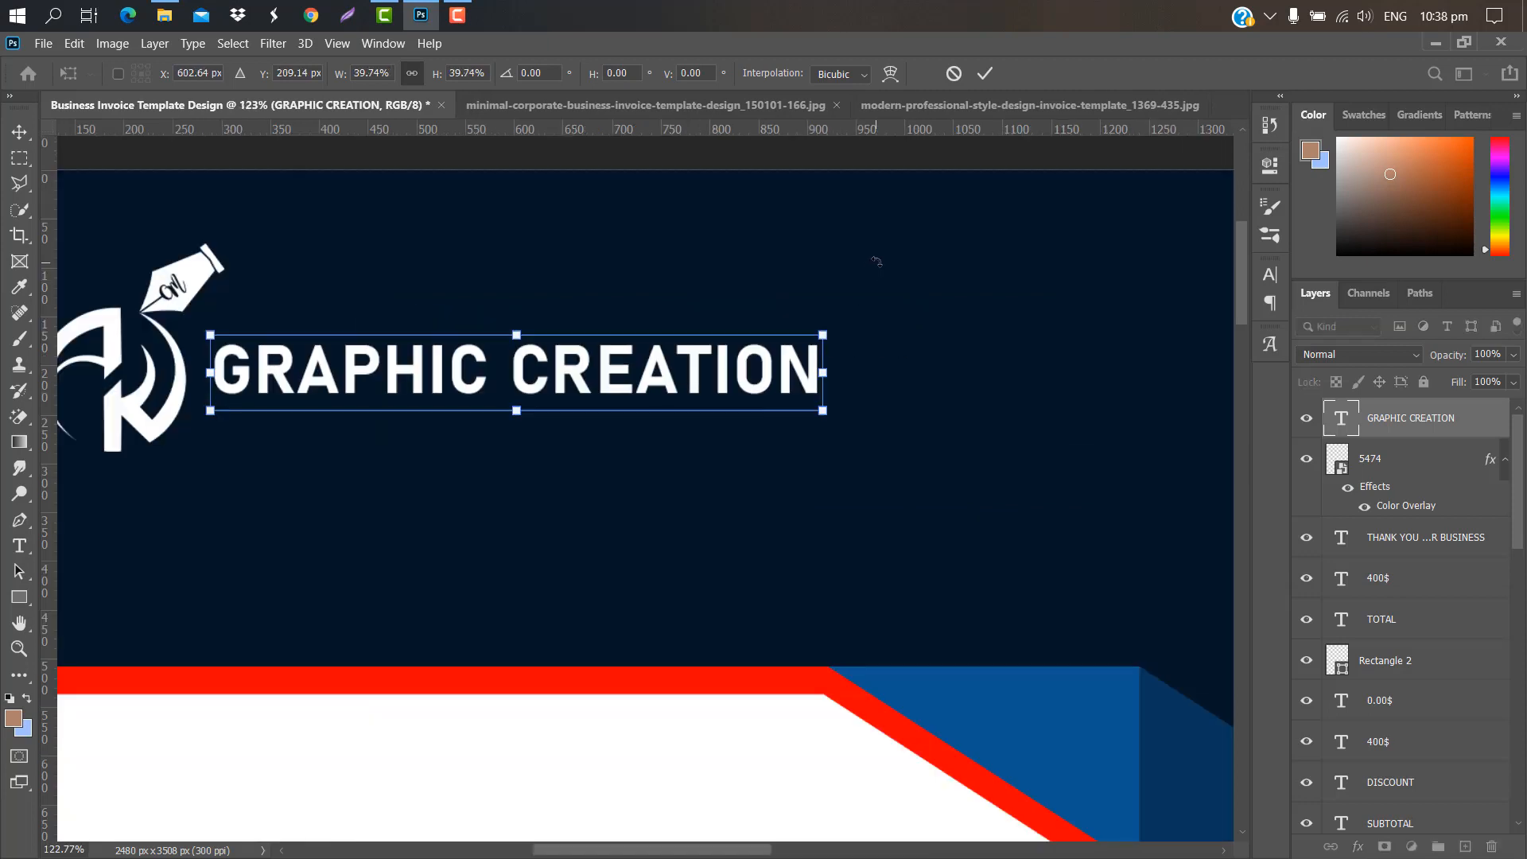
key(Up)
key(Up)
key(Left)
key(Left)
key(Left)
click(985, 74)
Step: Add the FREE GRAPHIC DESIGN TUTORIAL tagline, scaled down and placed under the heading
click(223, 432)
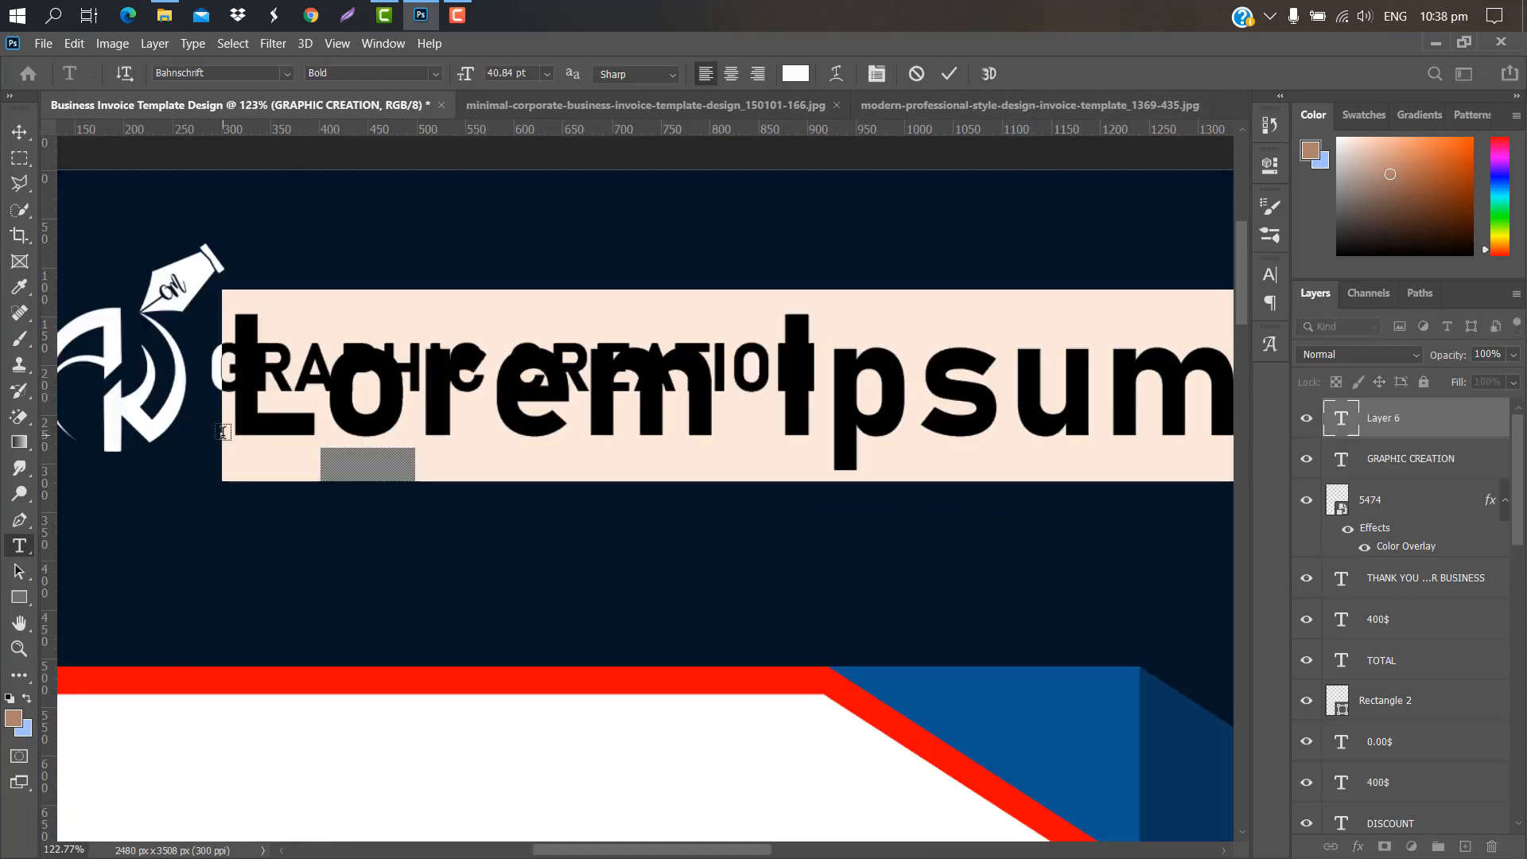
key(BackSpace)
text(FREE ORAPH)
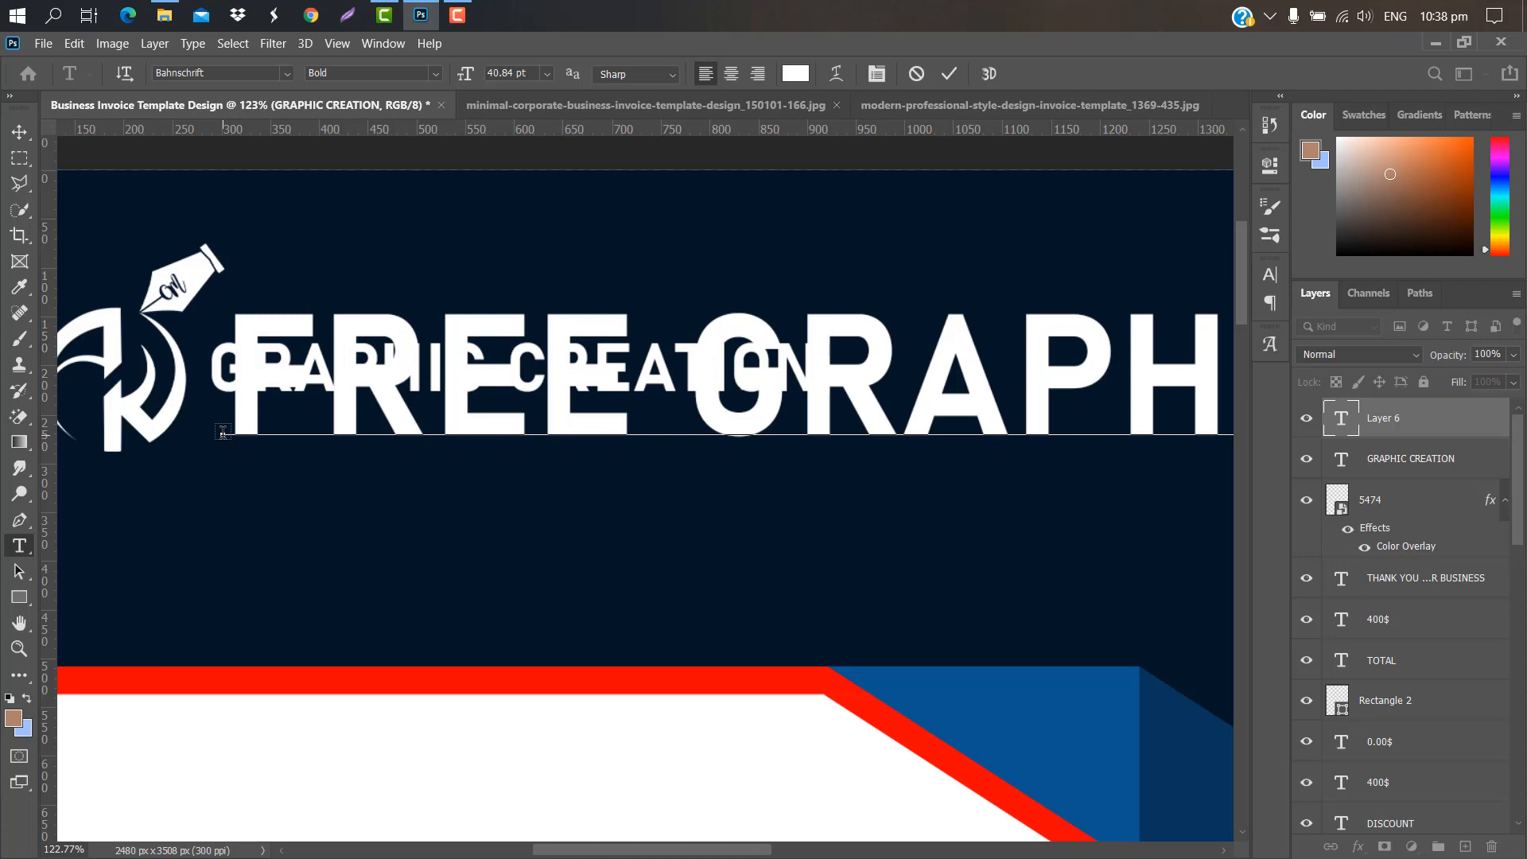
click(949, 73)
key(ctrl+t)
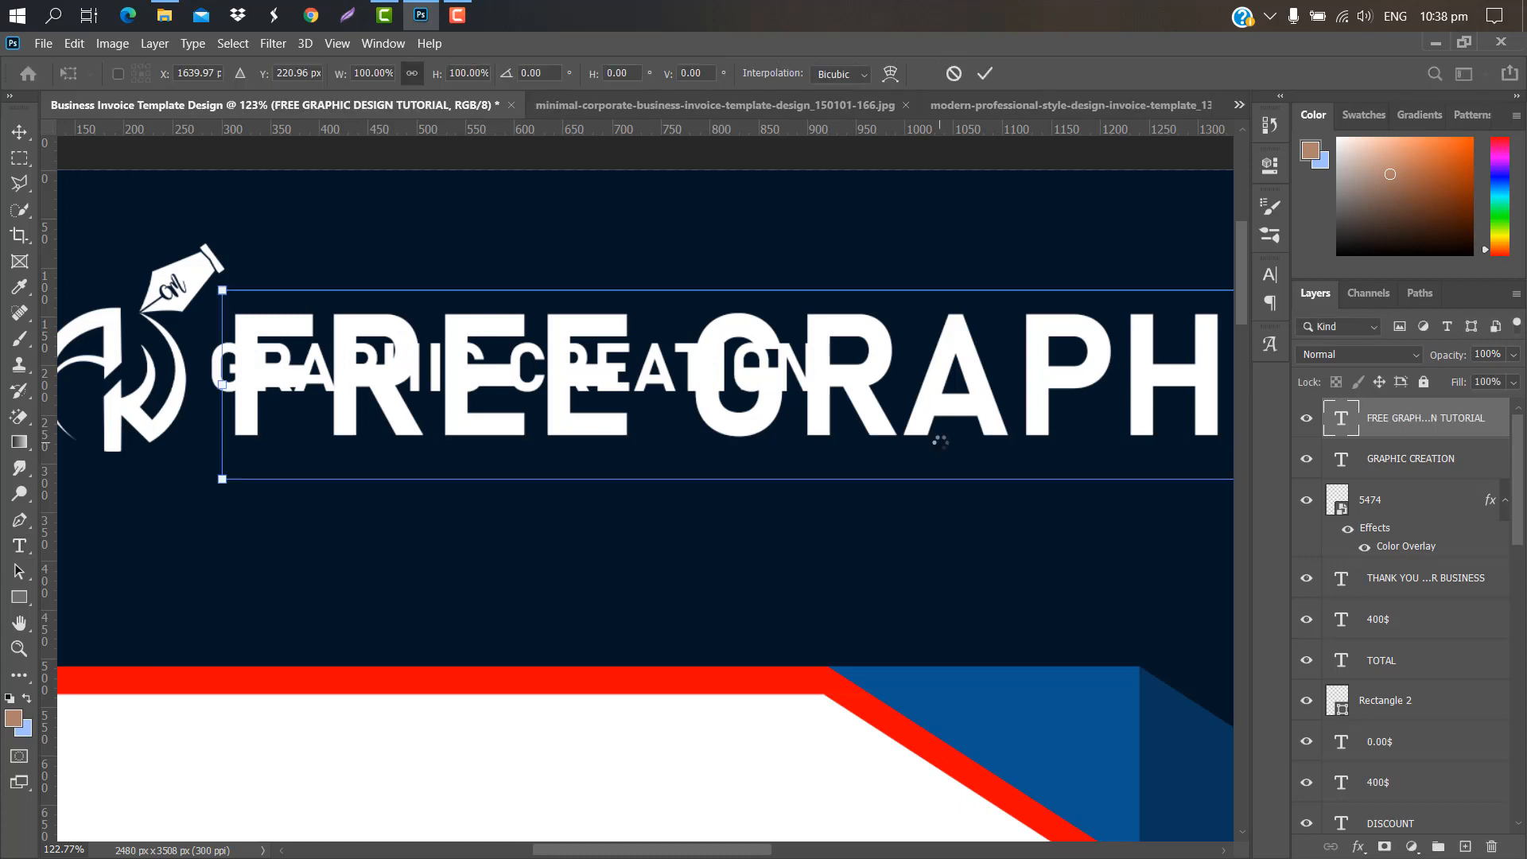
drag(217, 380, 770, 380)
drag(1049, 339, 469, 430)
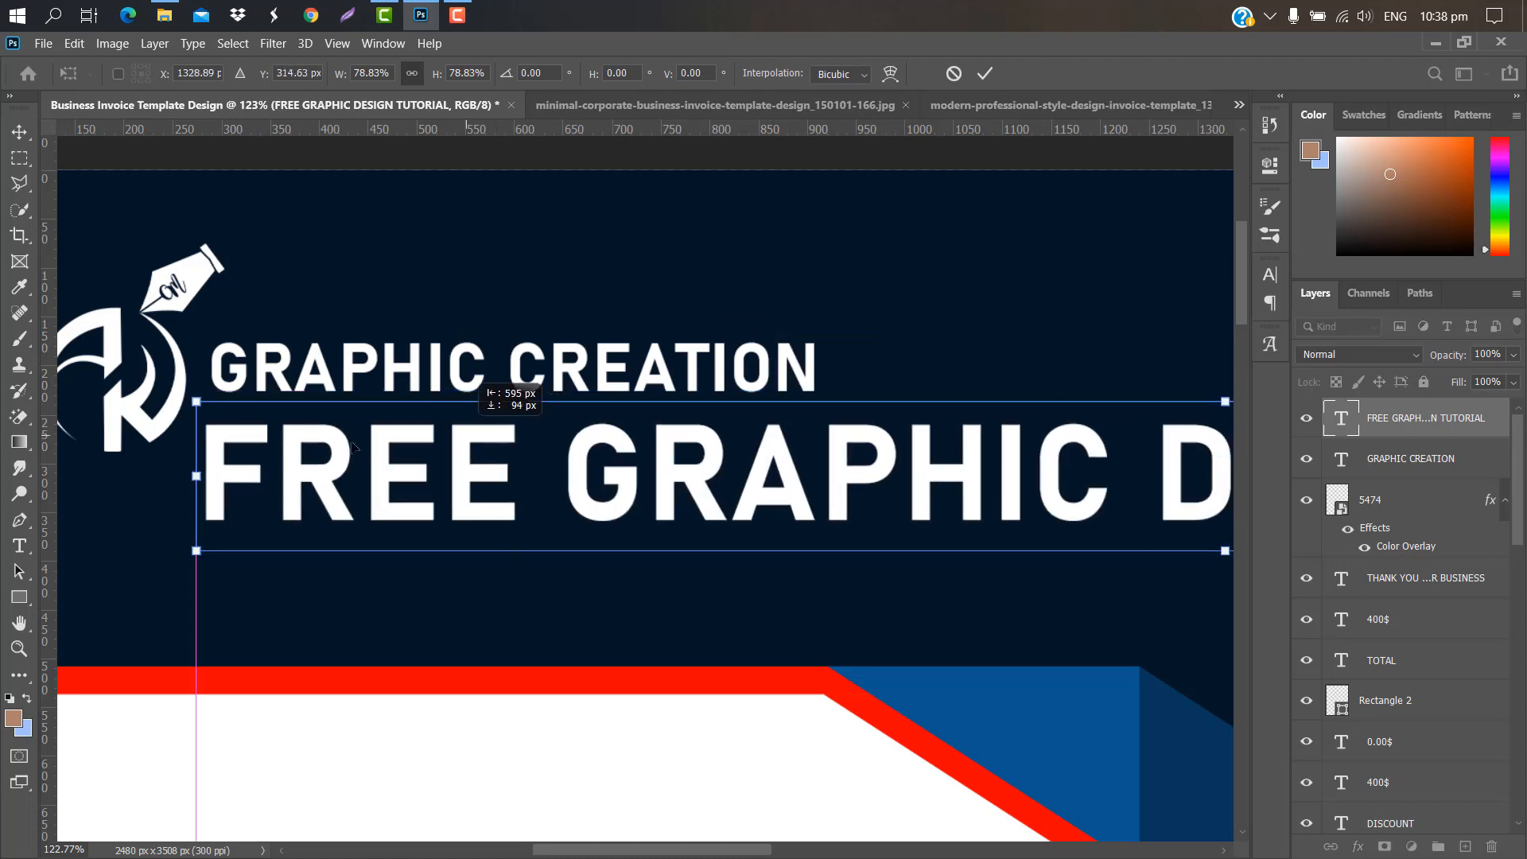
drag(193, 475, 759, 410)
drag(969, 475, 493, 455)
drag(261, 450, 832, 451)
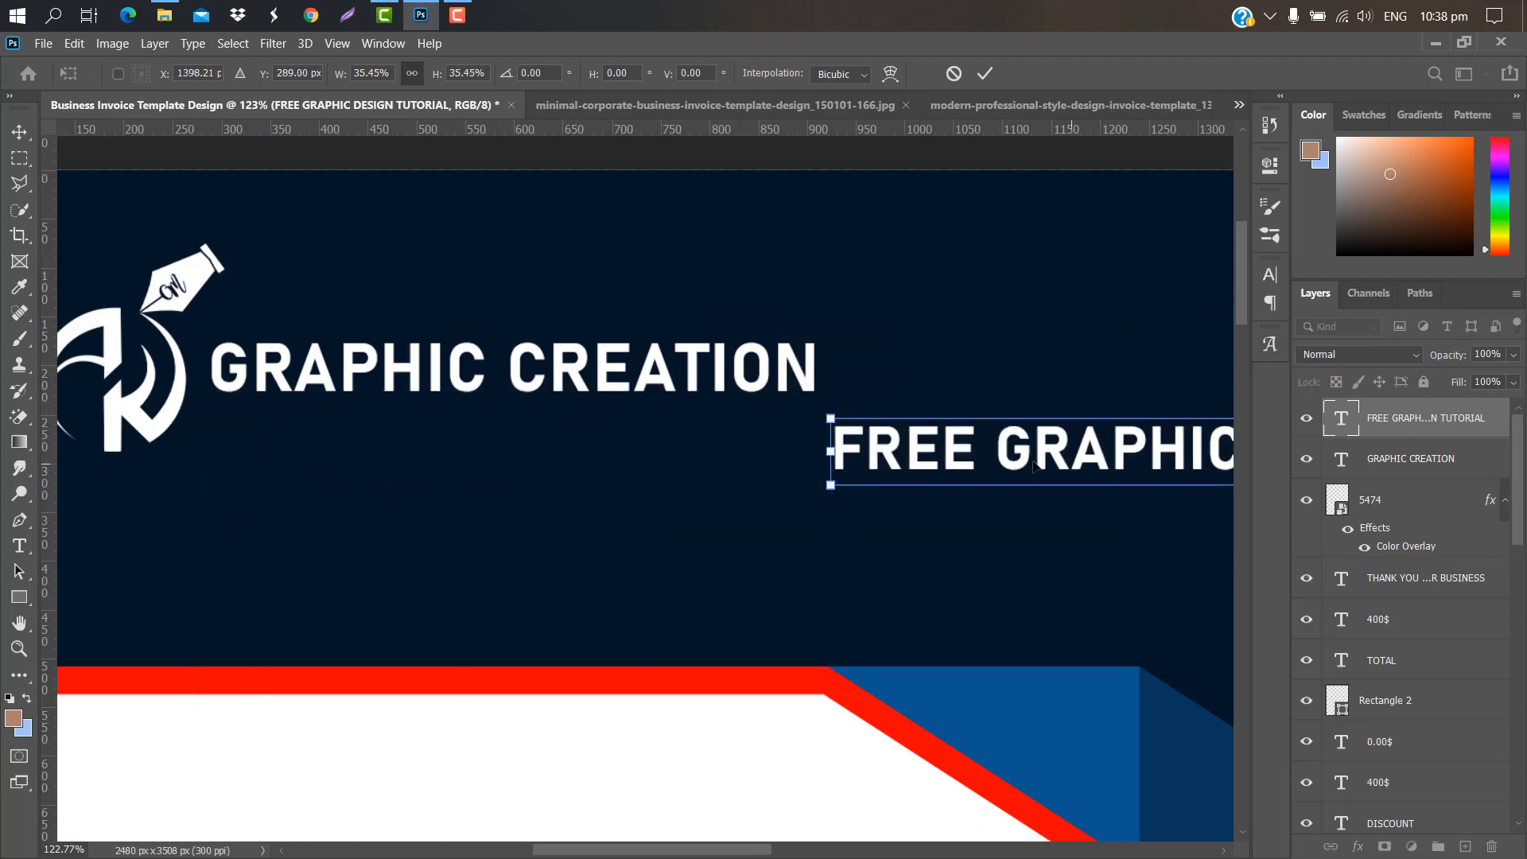
drag(1002, 453, 354, 416)
drag(1109, 413, 759, 412)
drag(686, 413, 728, 430)
click(986, 73)
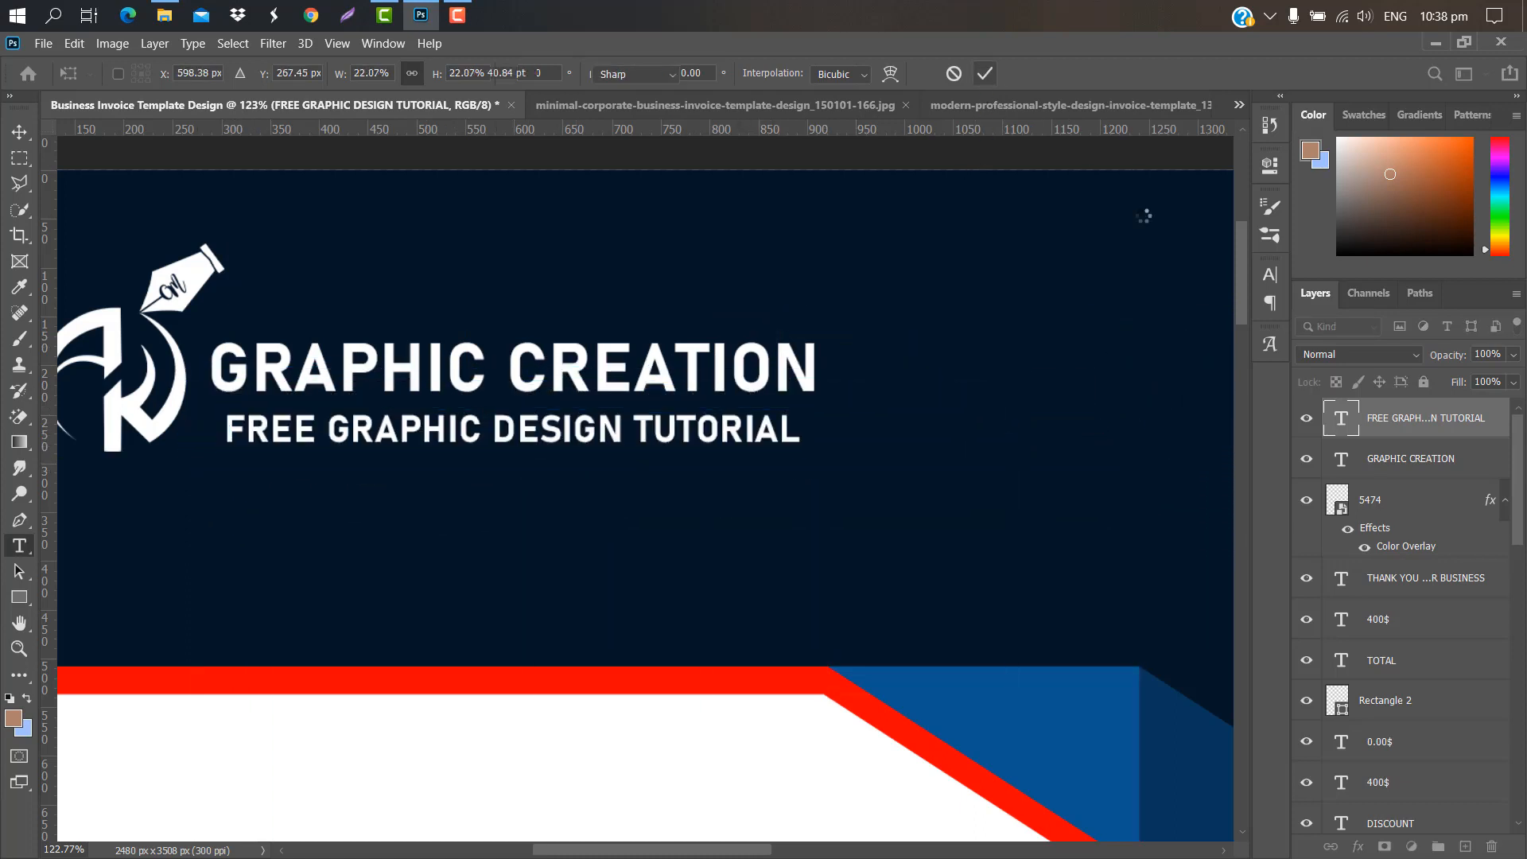
Step: Set the tagline's font style to Regular instead of Bold
click(1276, 280)
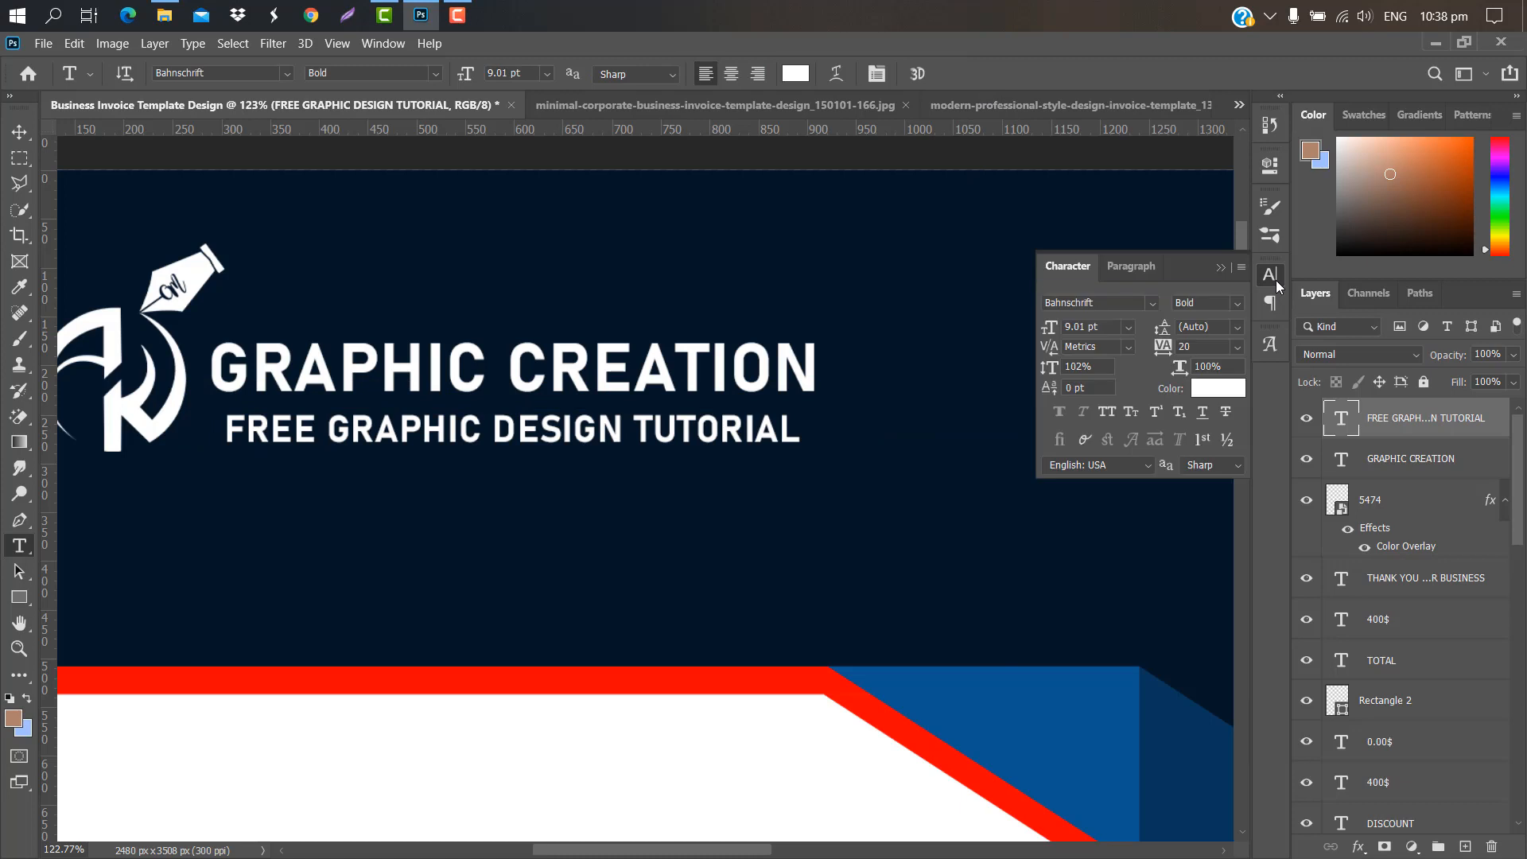
click(1238, 303)
click(1197, 442)
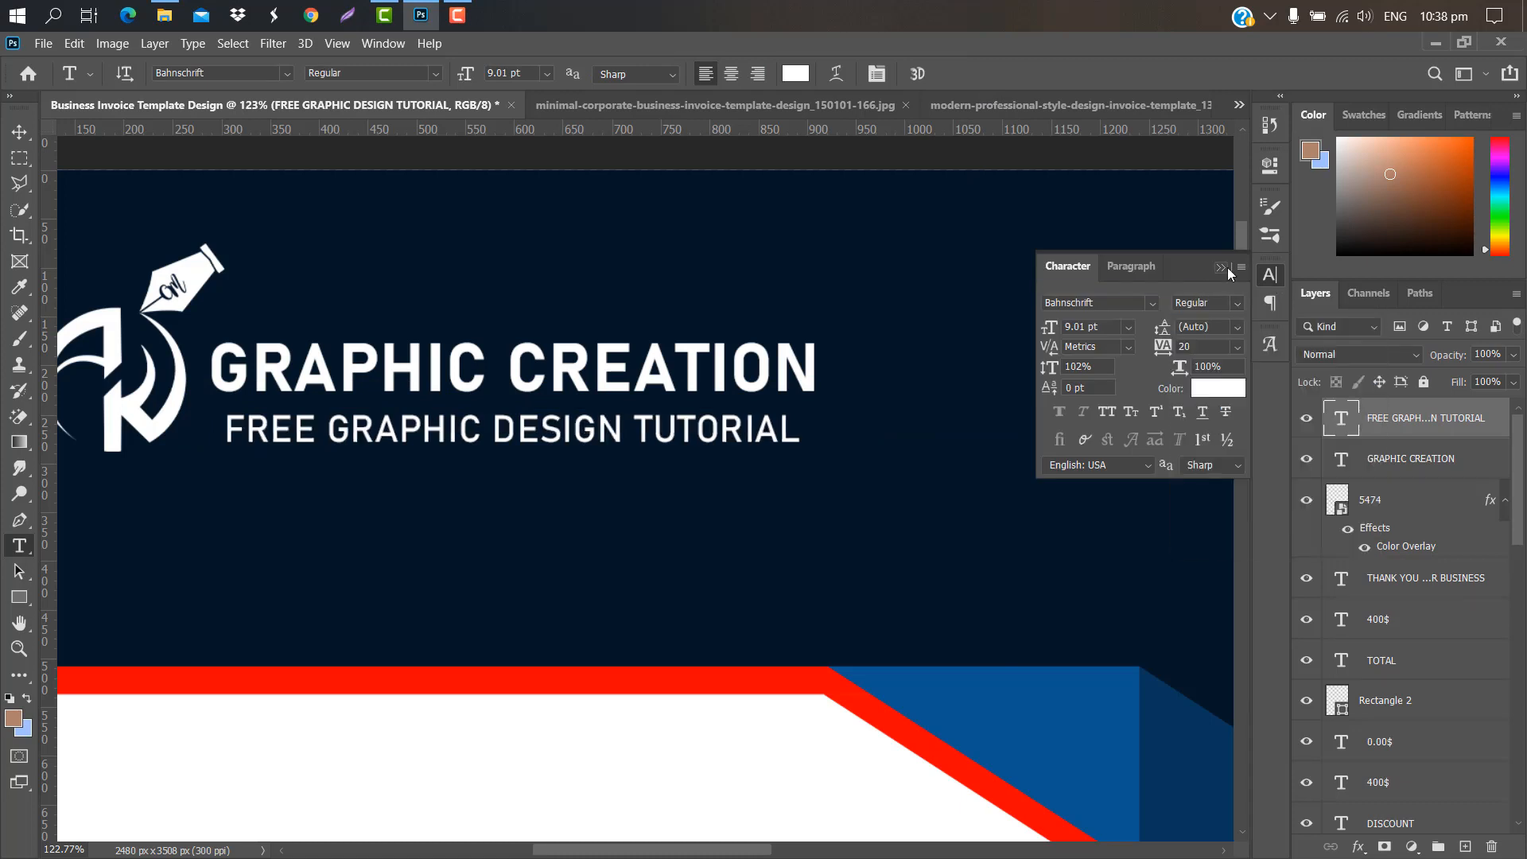
click(1225, 268)
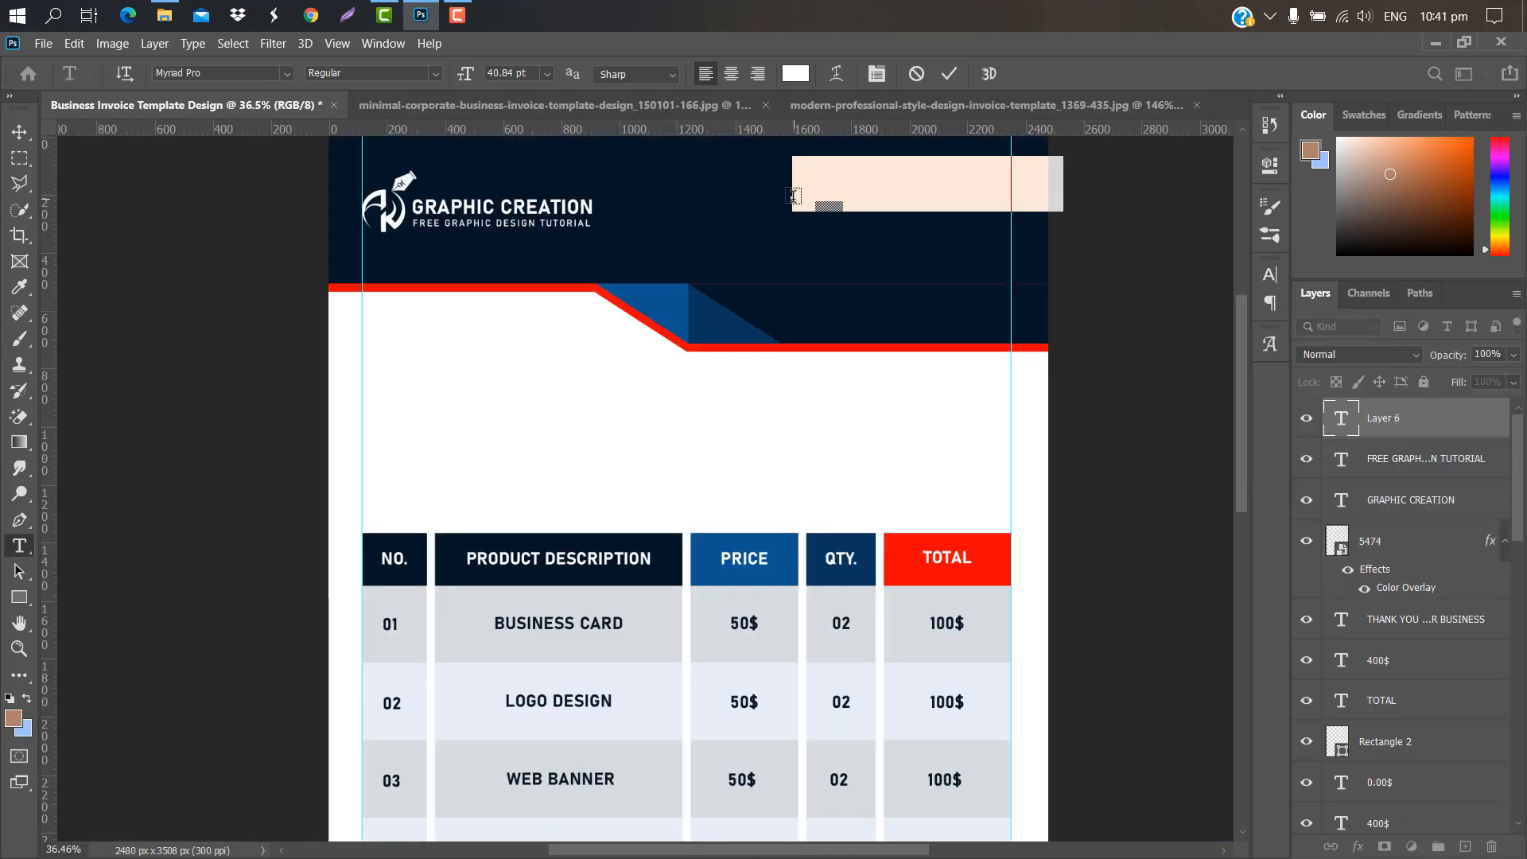
key(BackSpace)
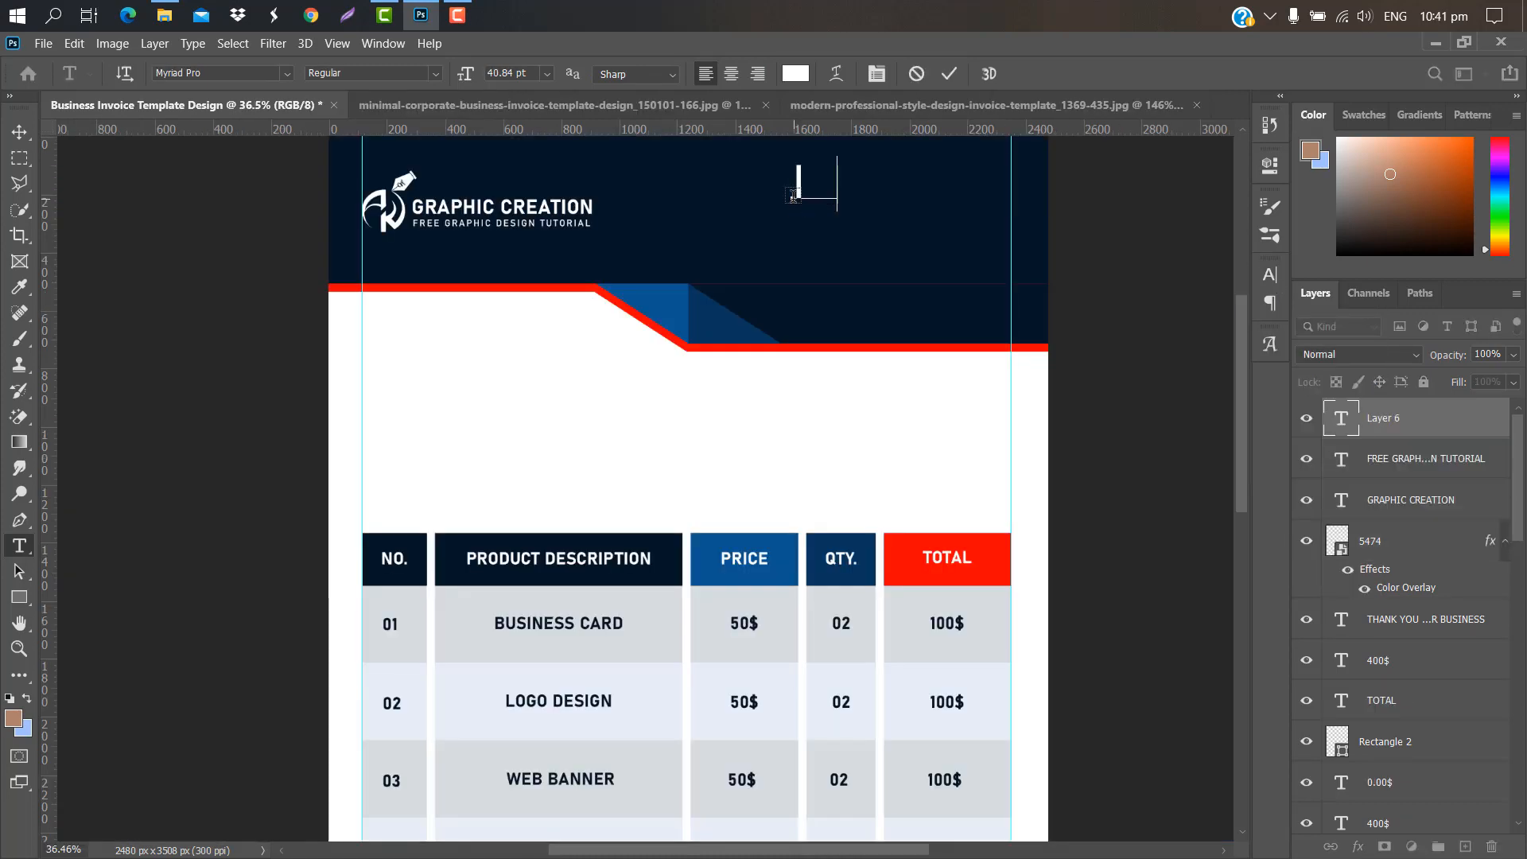
Step: Enter the INVOICE title and set it to Bold
text(INVOICE)
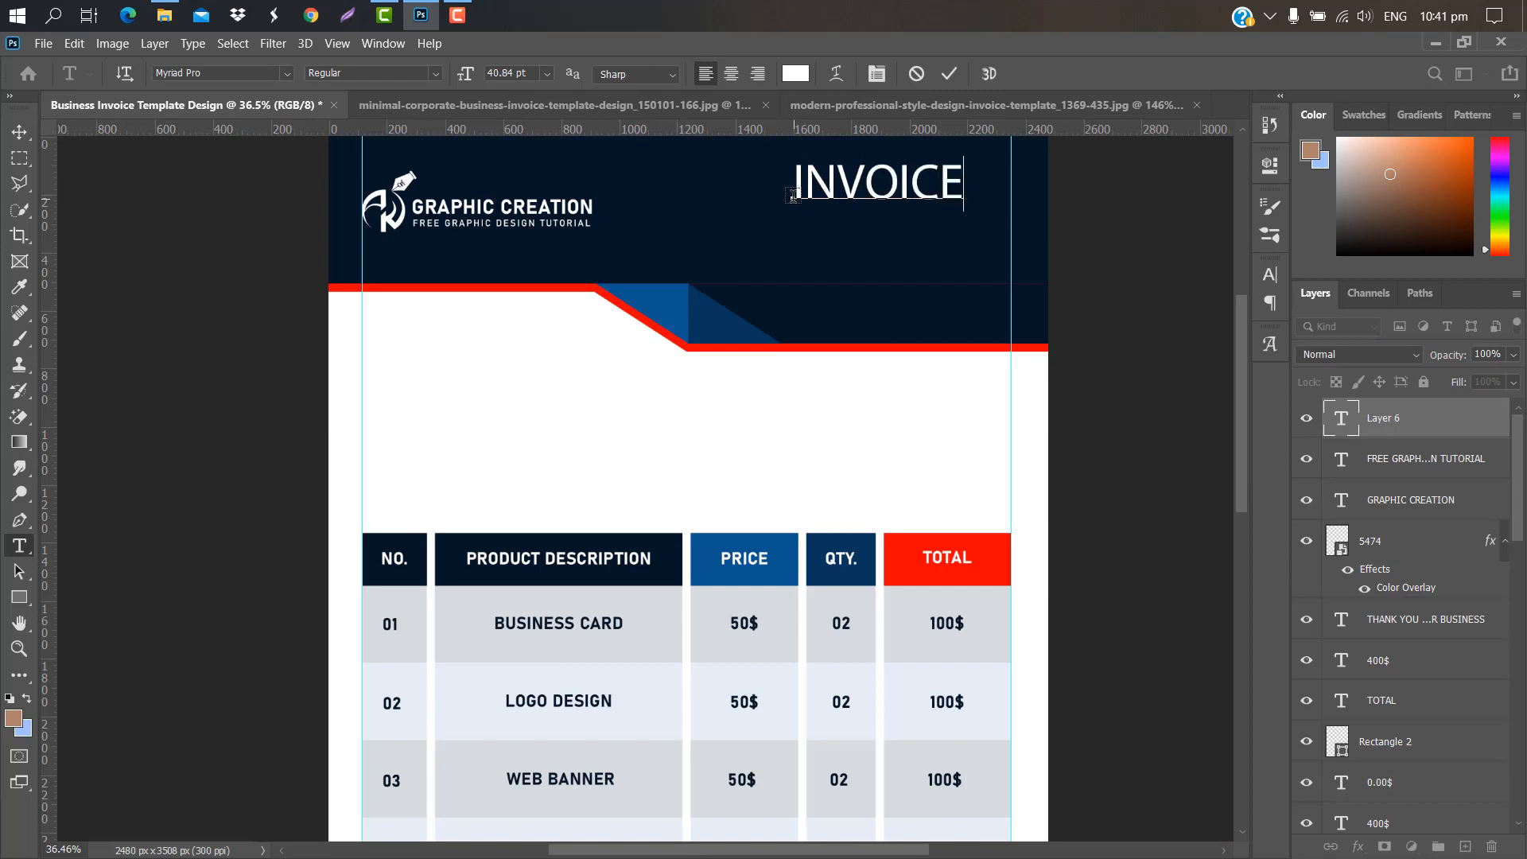
click(949, 73)
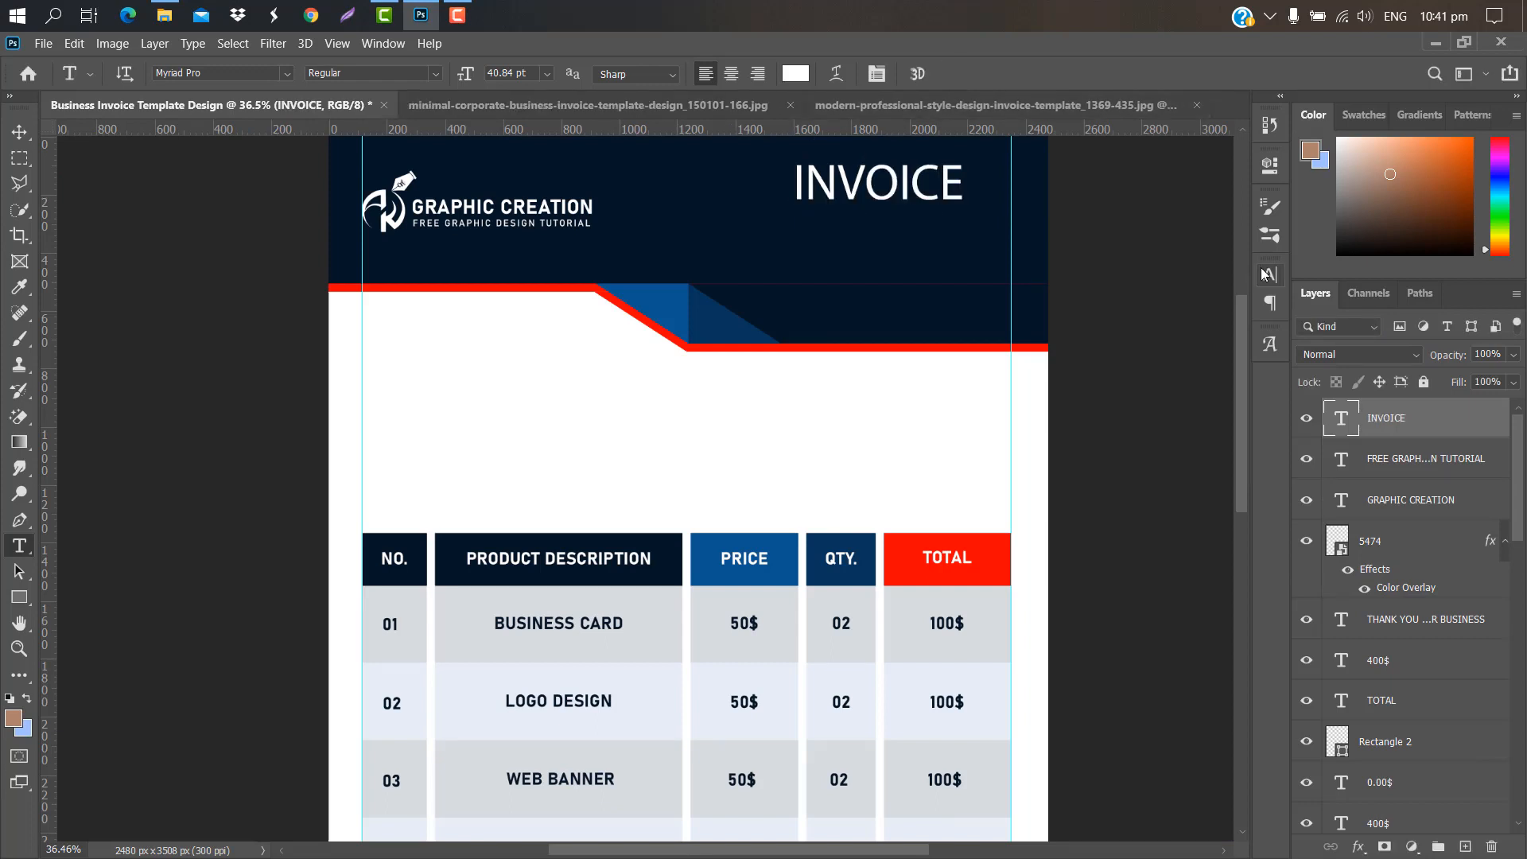
click(1268, 275)
click(1235, 307)
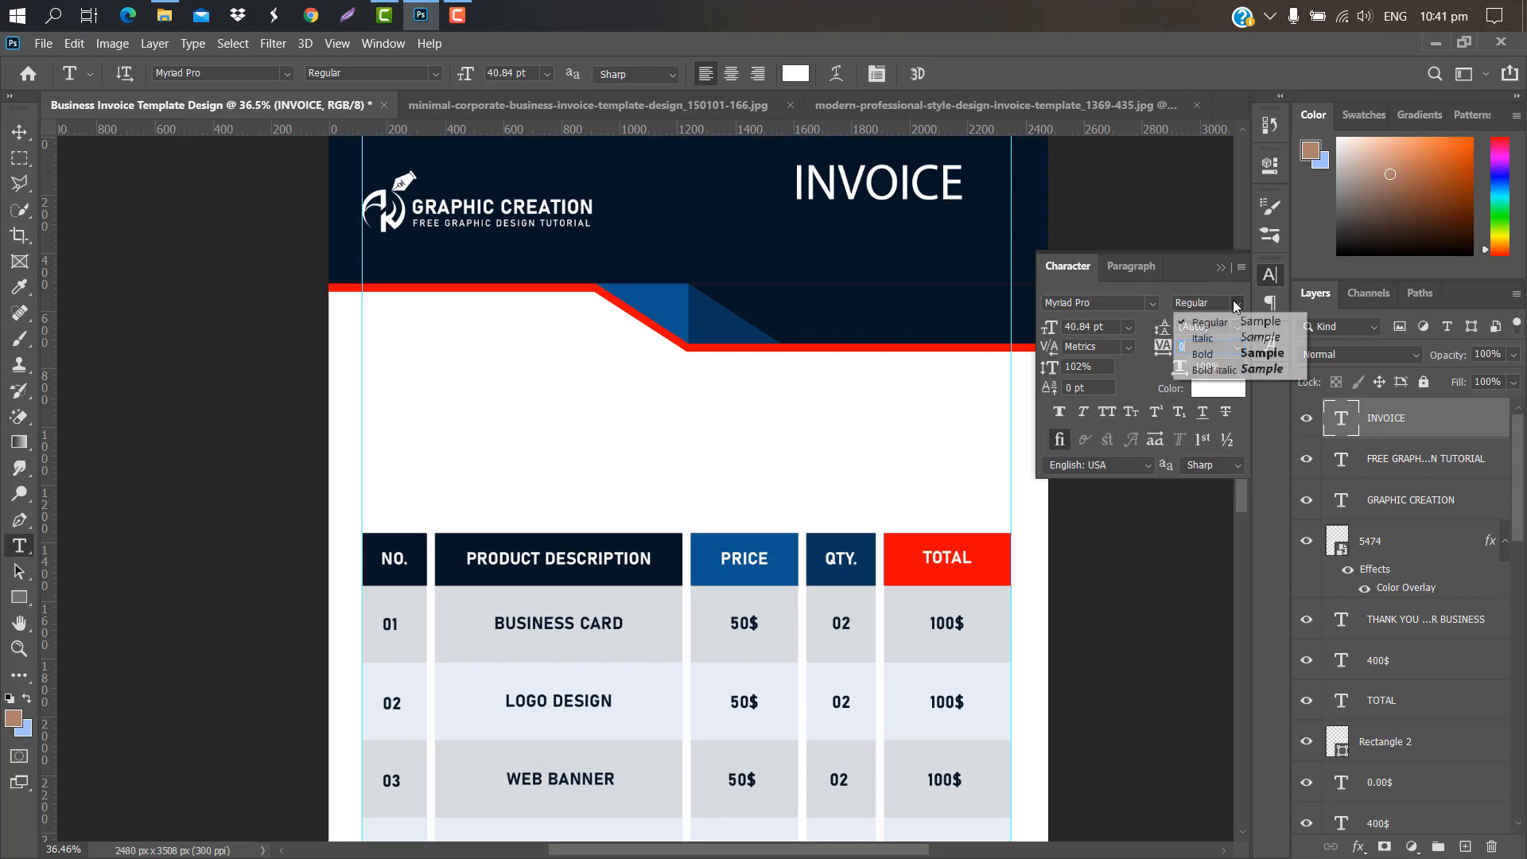
click(1177, 346)
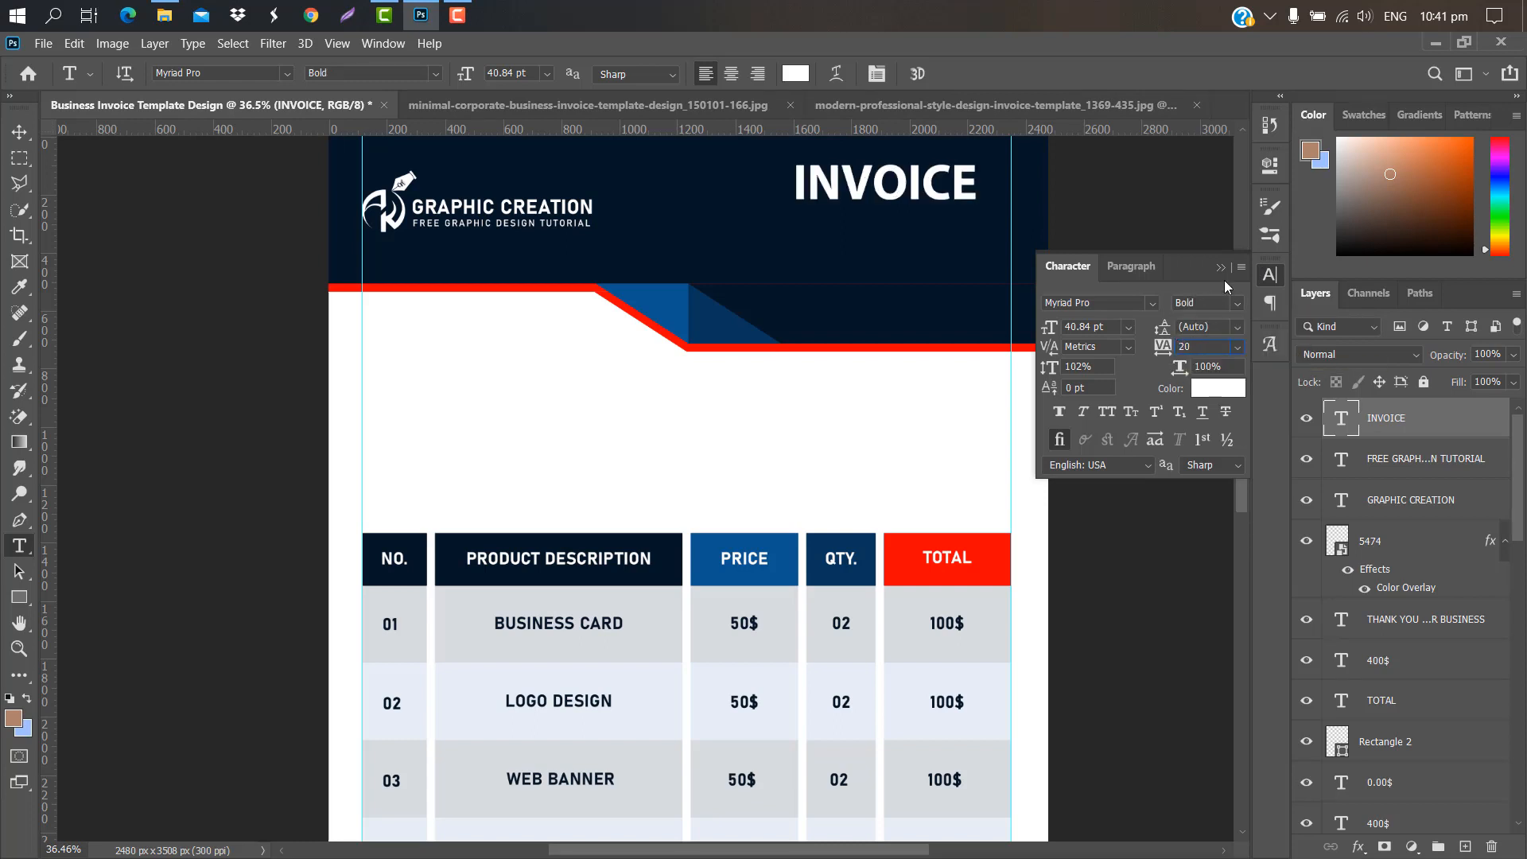
key(ctrl+t)
click(986, 73)
Step: Add an "Invoice No:" line below the title in Regular weight
key(t)
click(635, 318)
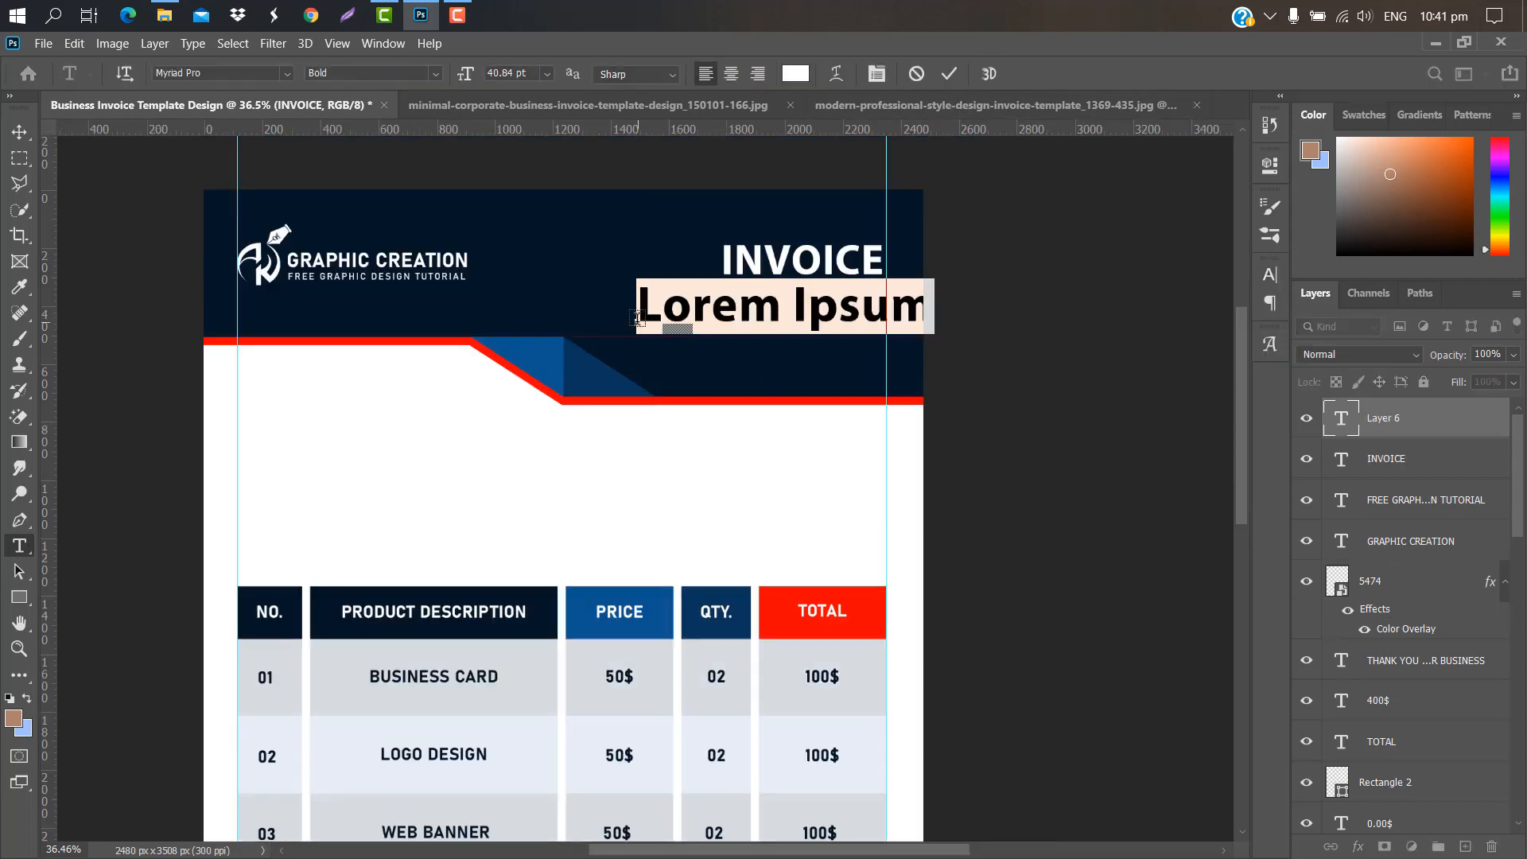
text(Invoi)
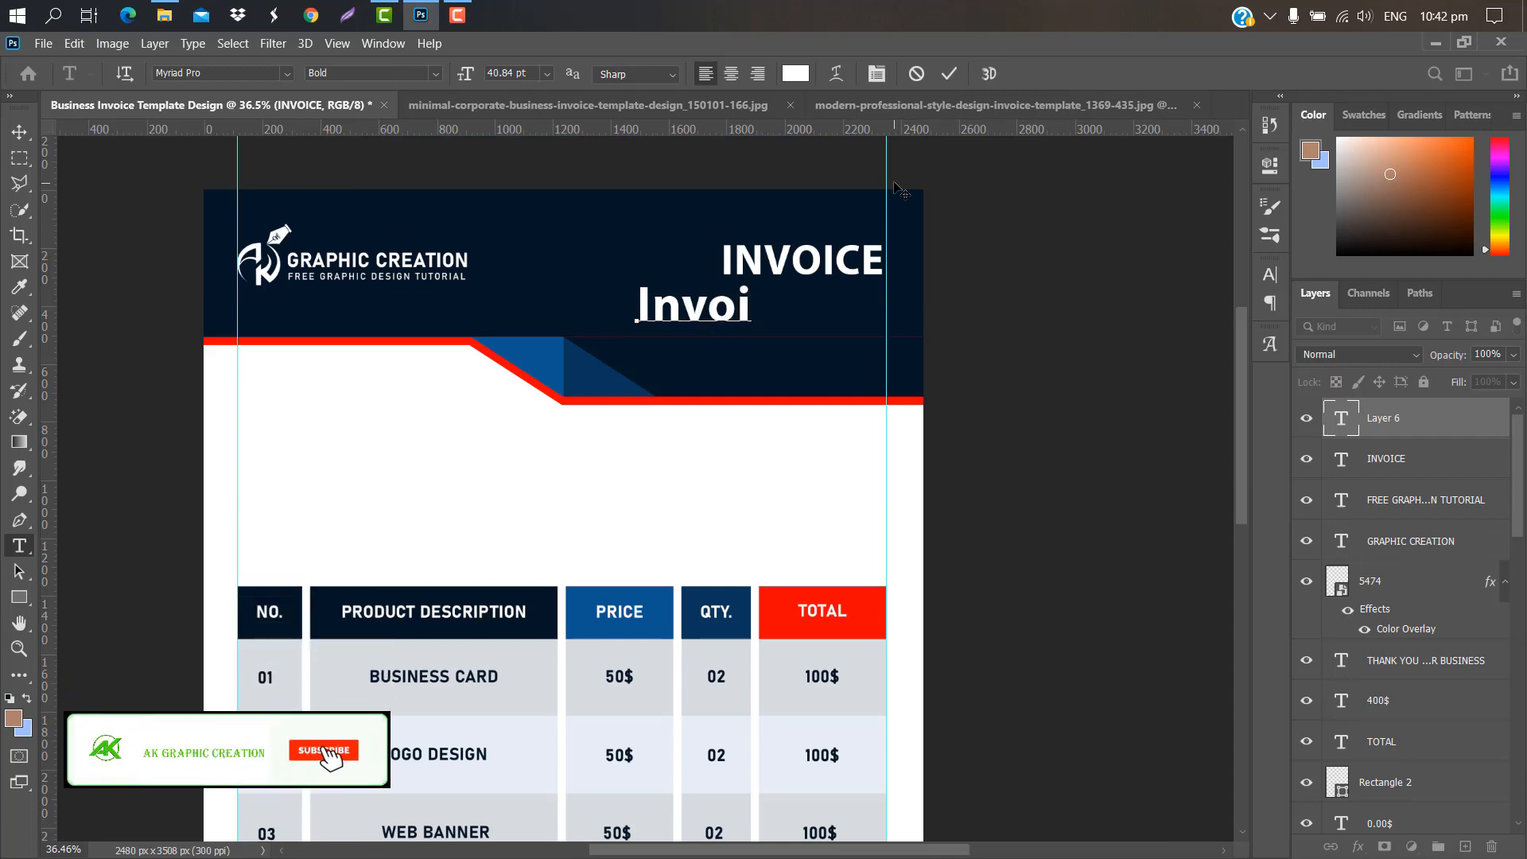
text(ce No)
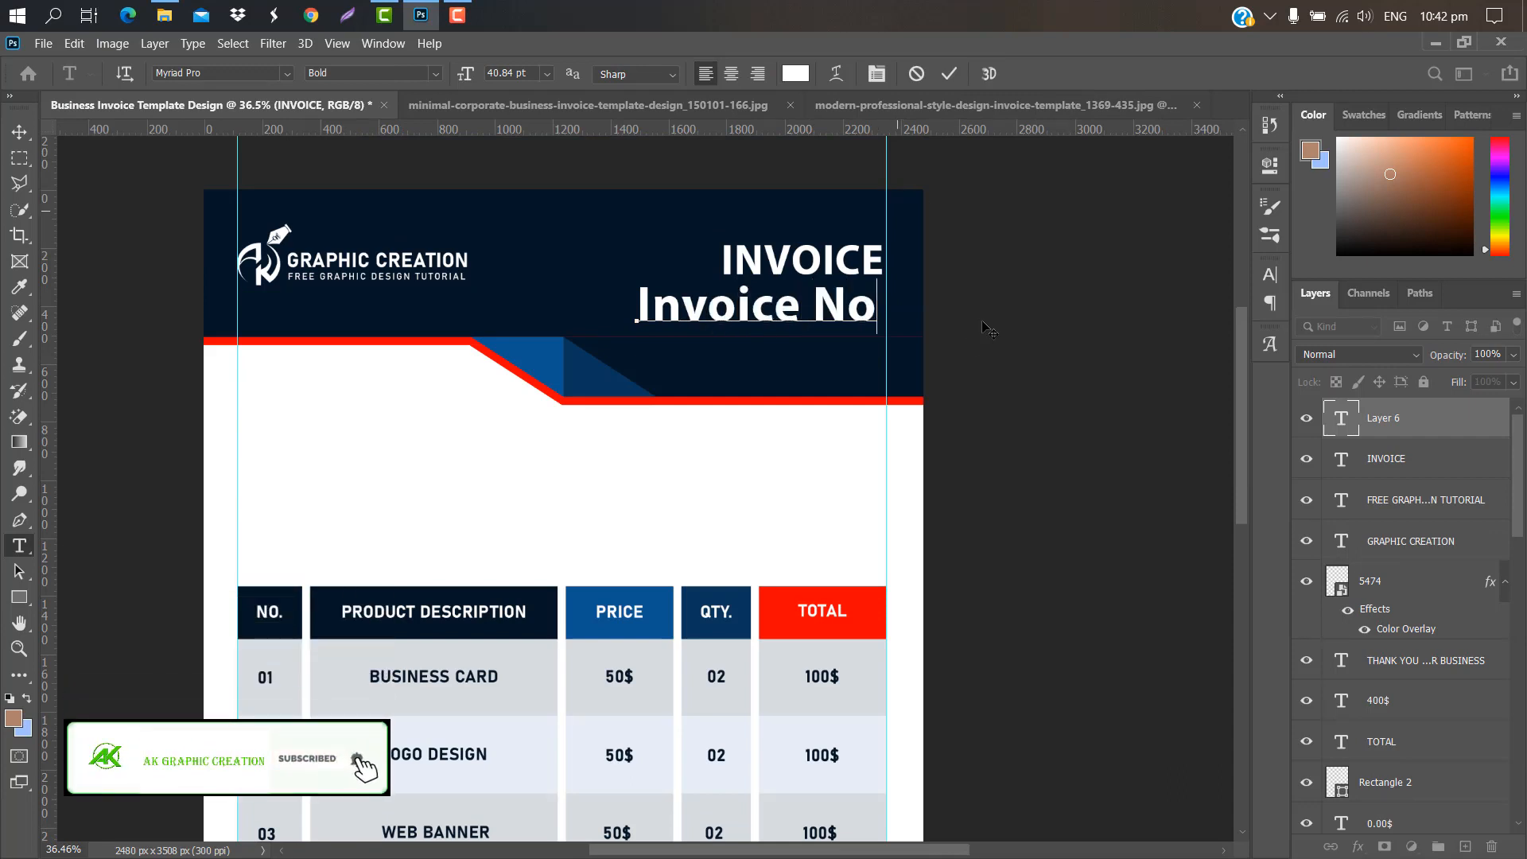
text(:)
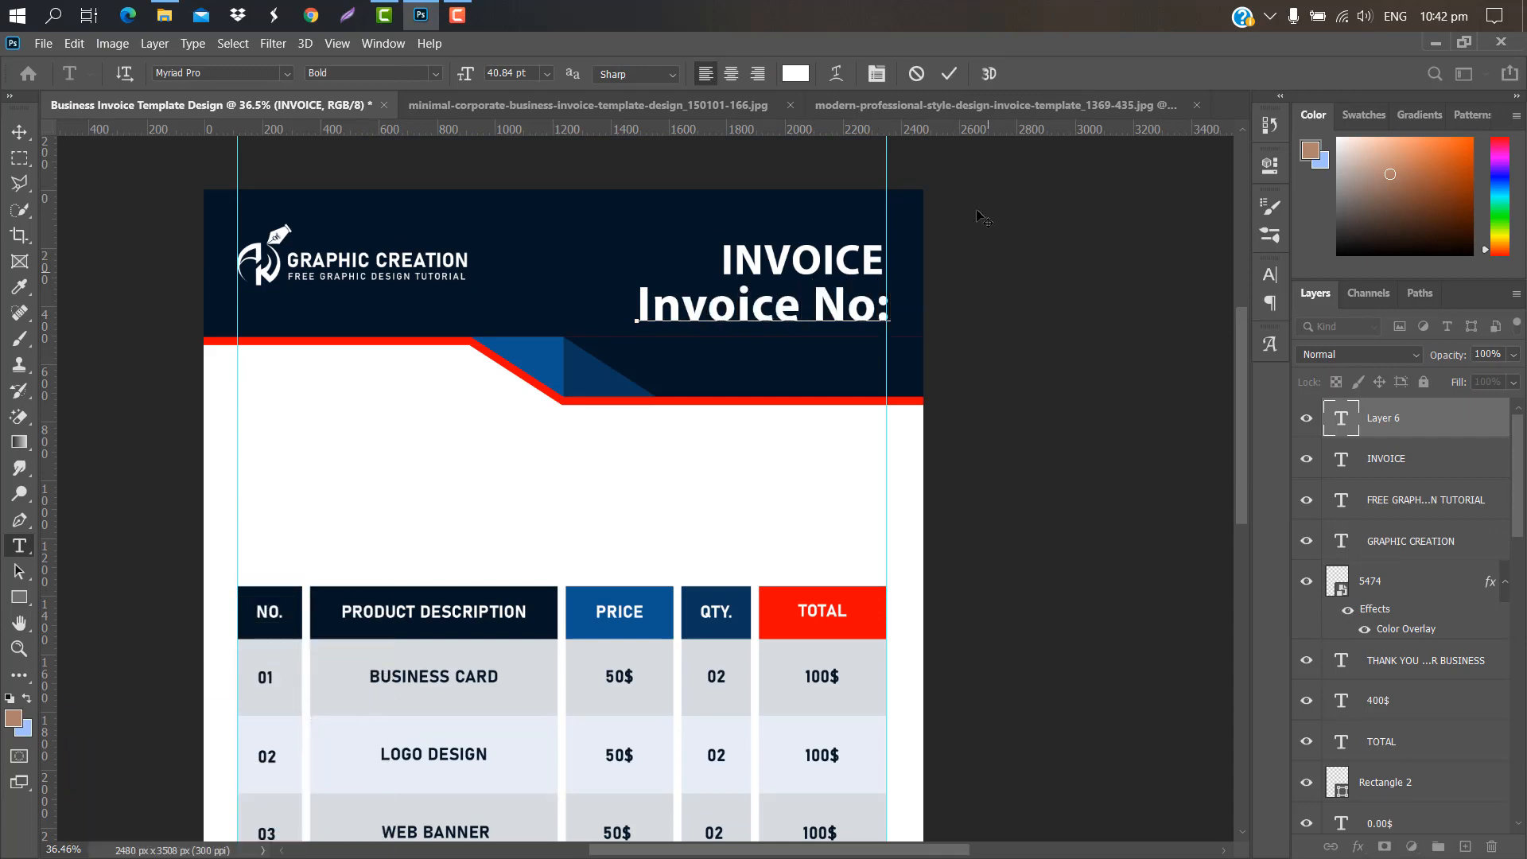
click(954, 77)
click(1271, 275)
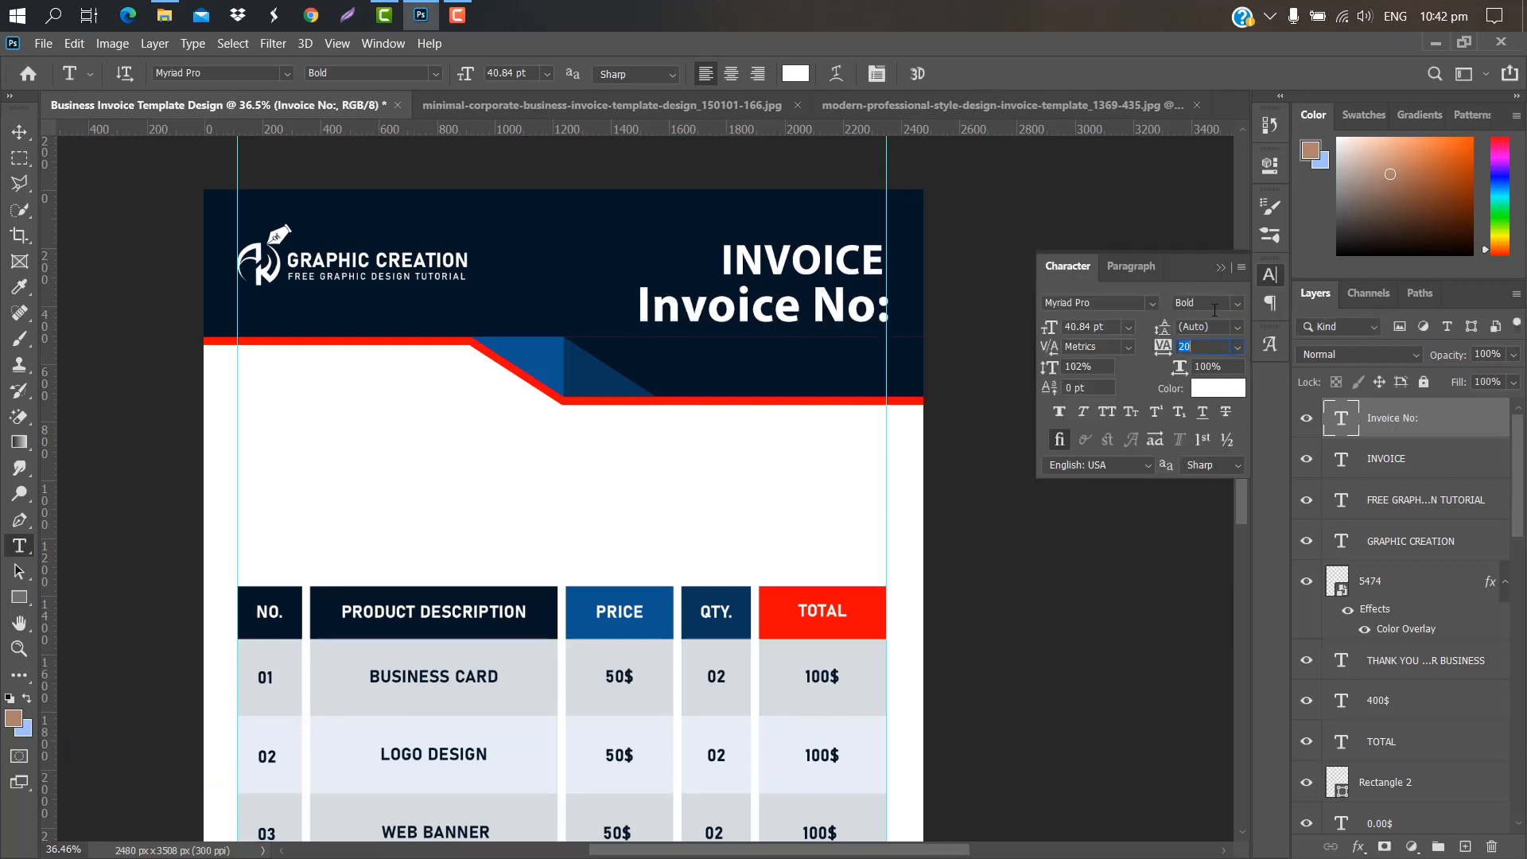
click(1238, 305)
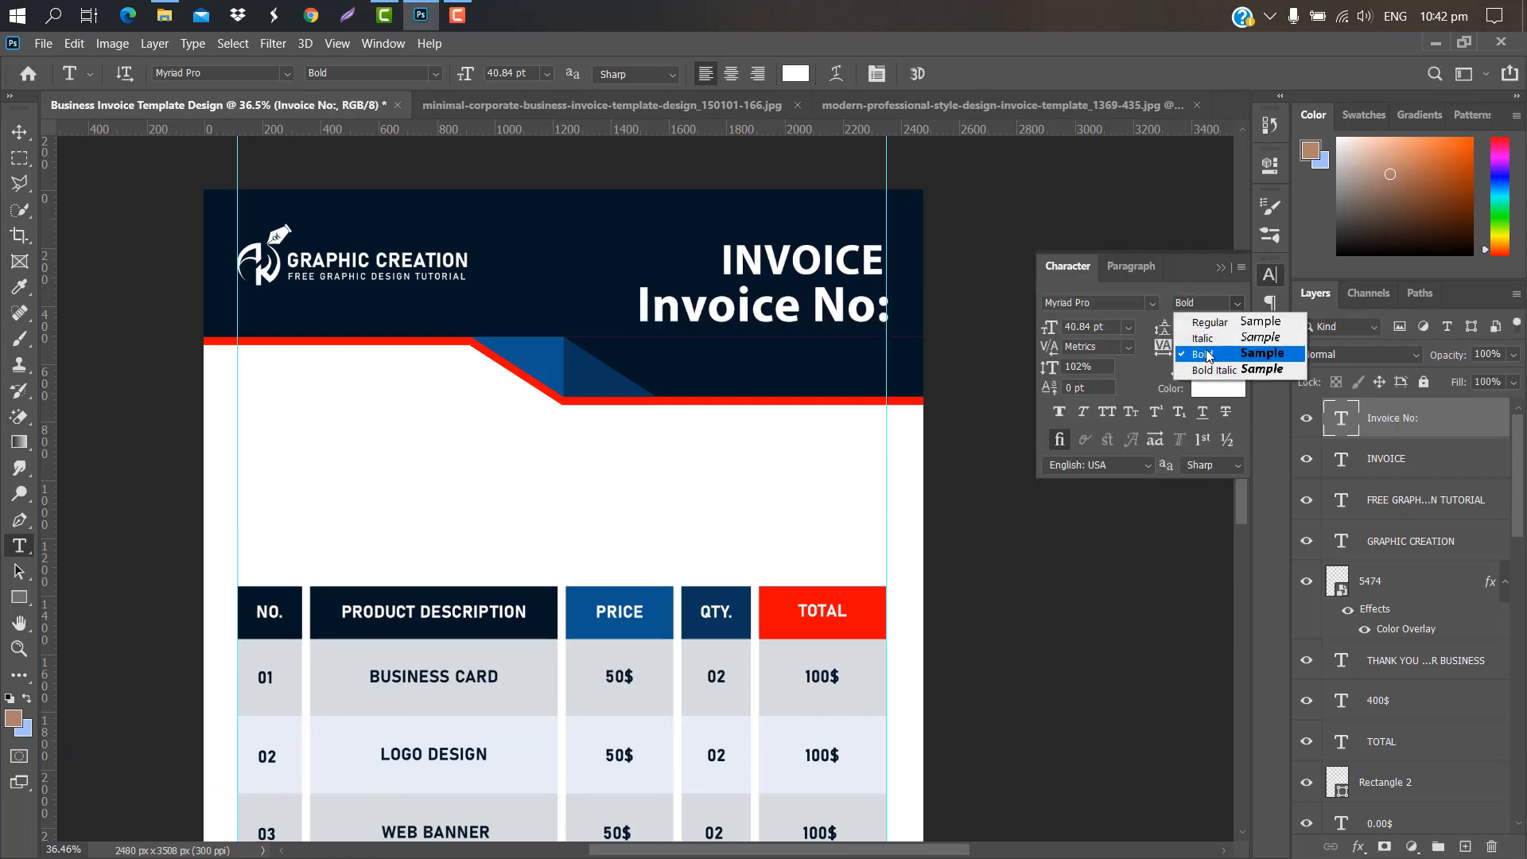
click(1197, 311)
click(1222, 269)
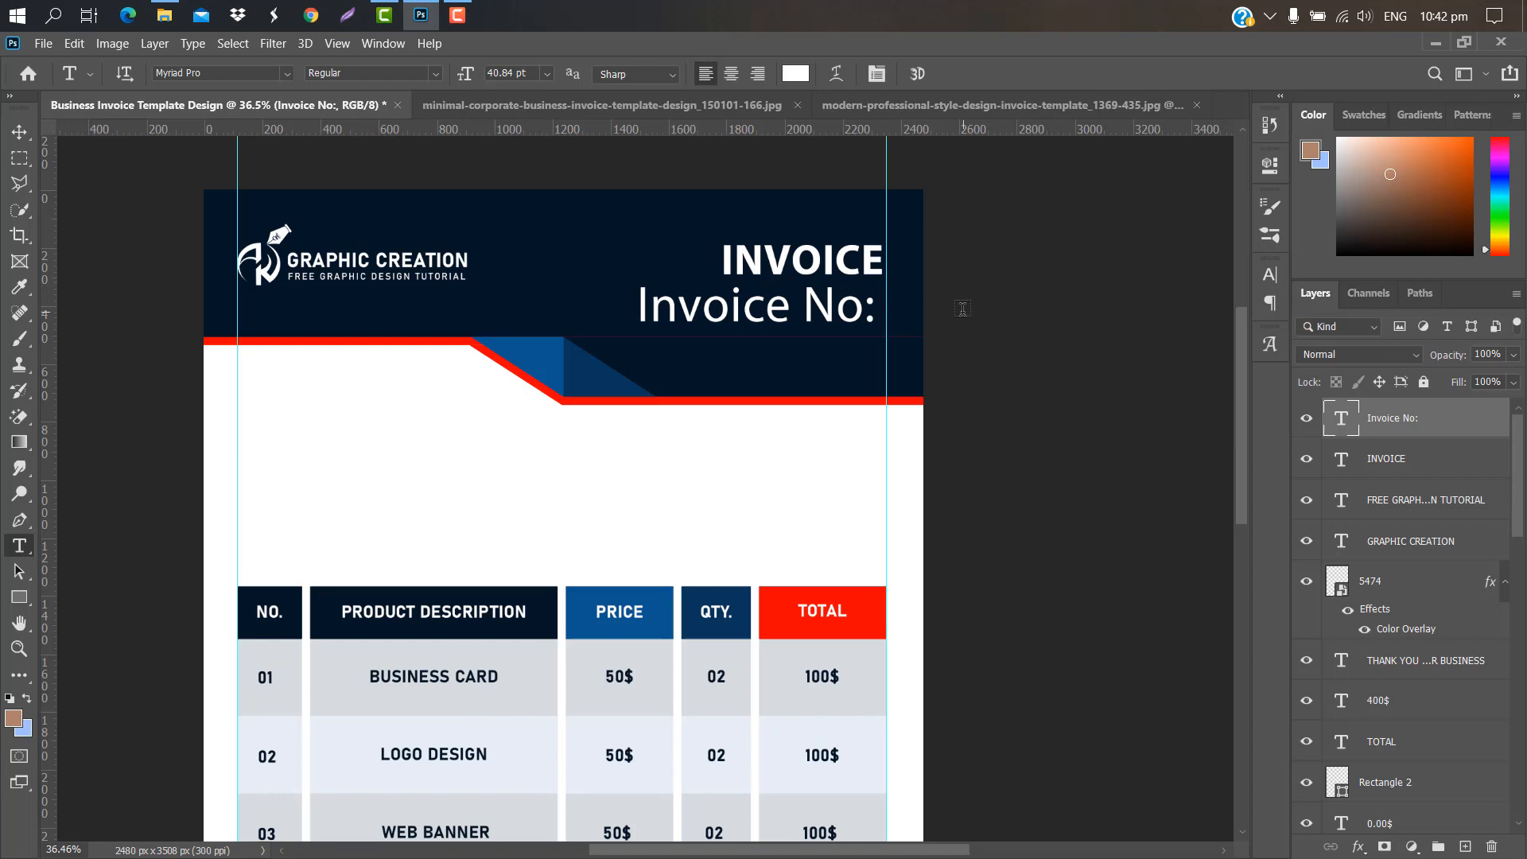
key(ctrl+t)
scroll(748, 297, up, 4)
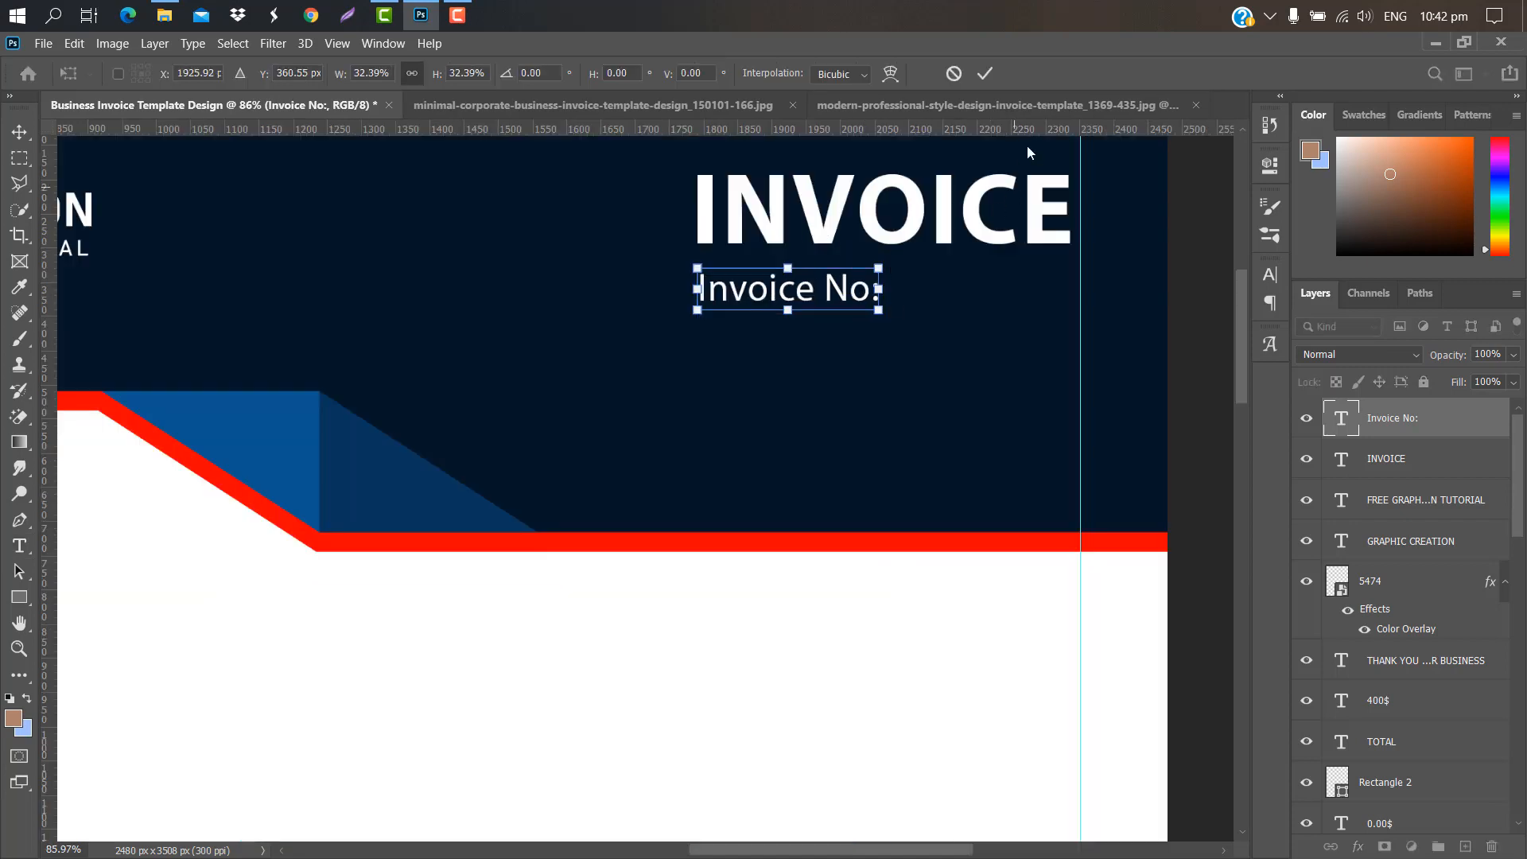
Step: Move Invoice No: under the title and duplicate it into a Phone No : label below
drag(853, 275, 688, 296)
click(985, 73)
drag(1464, 419, 1466, 846)
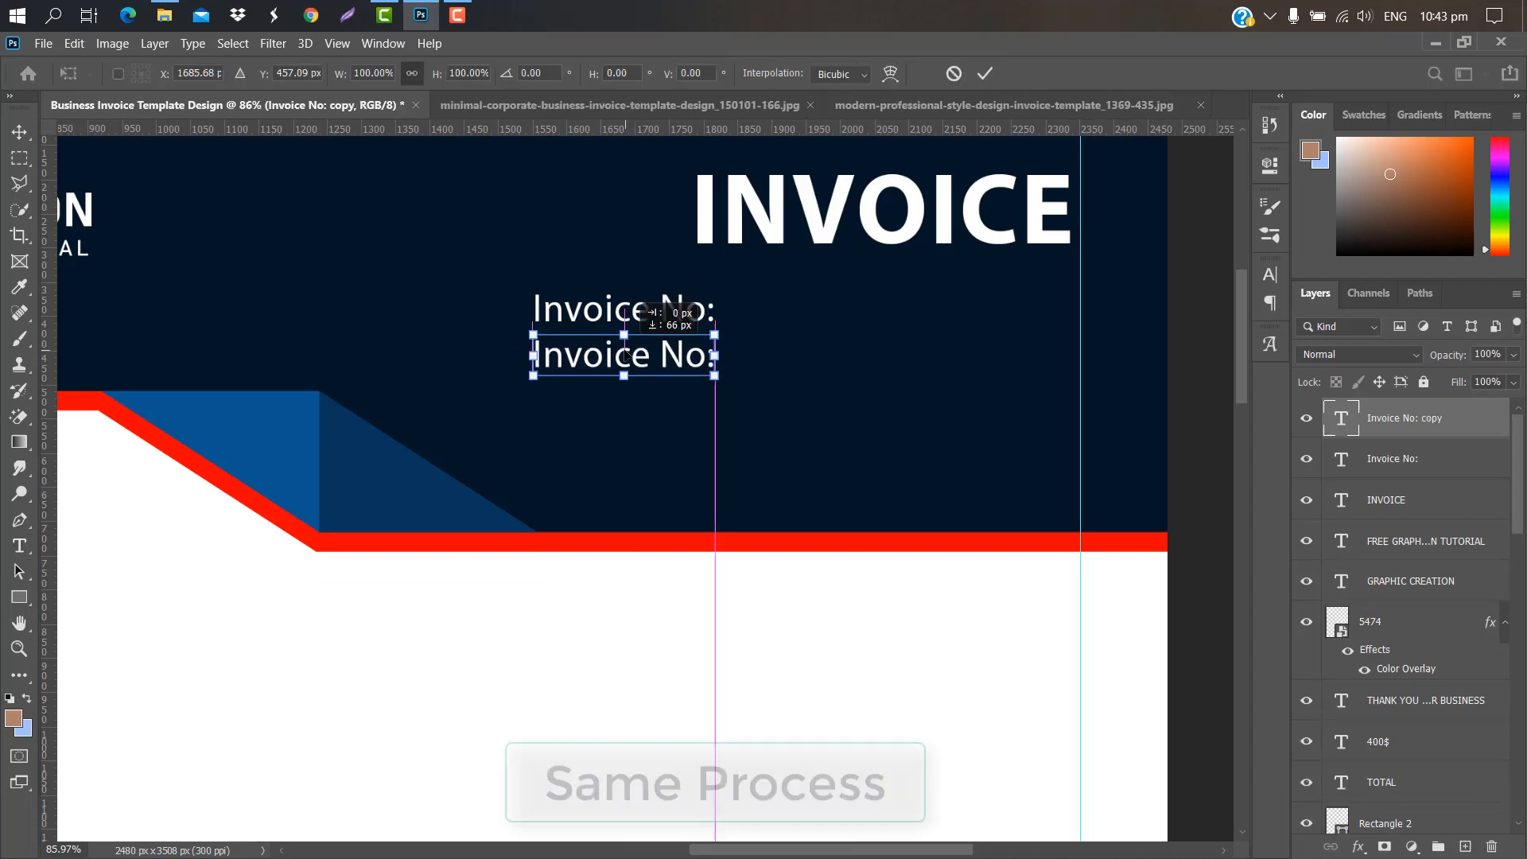
key(Return)
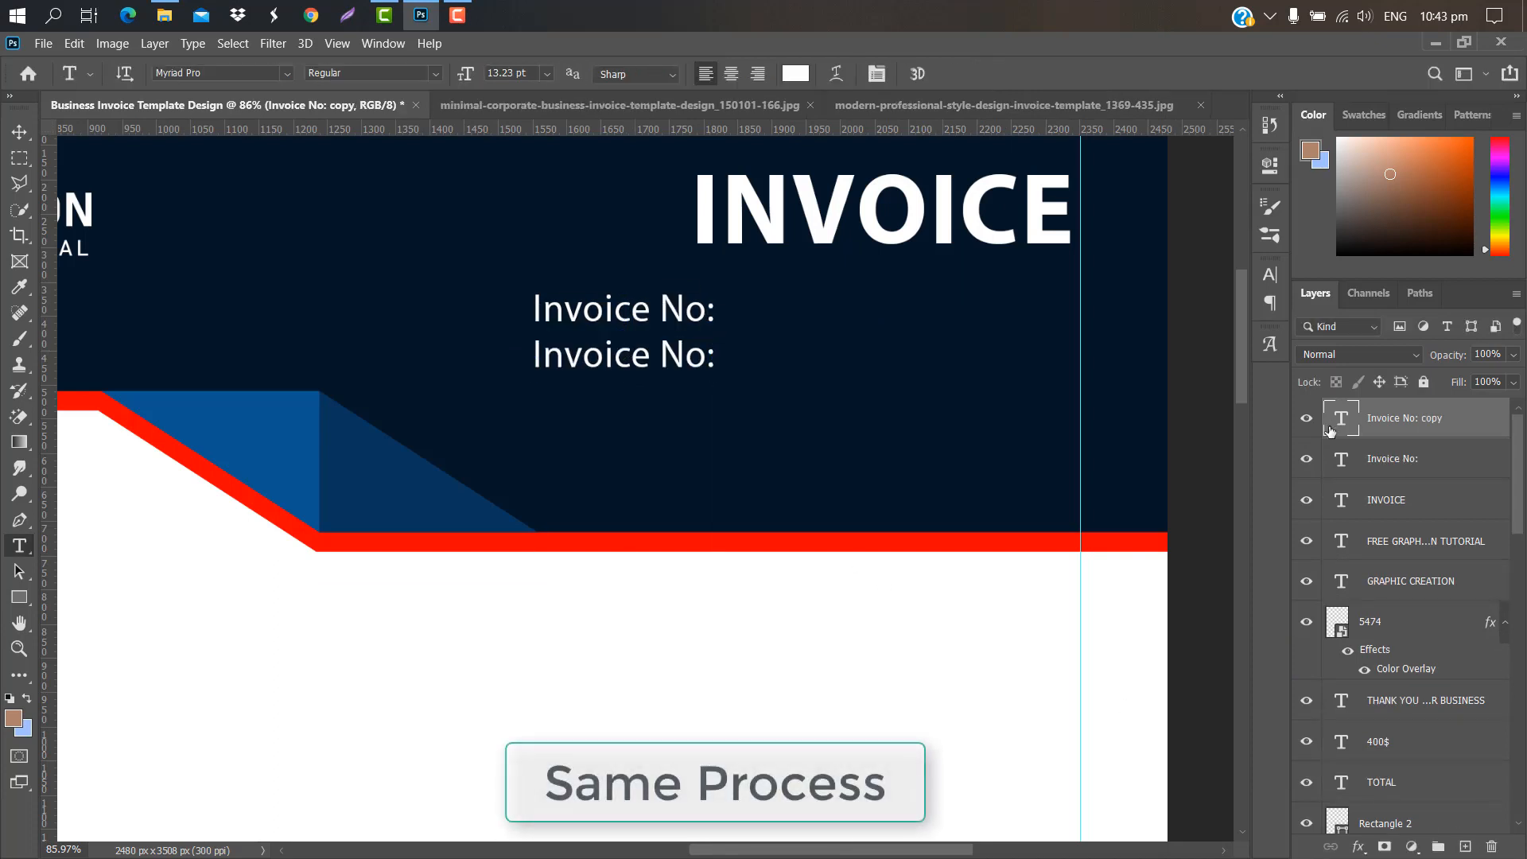
double_click(1330, 432)
key(BackSpace)
text(Phone No:)
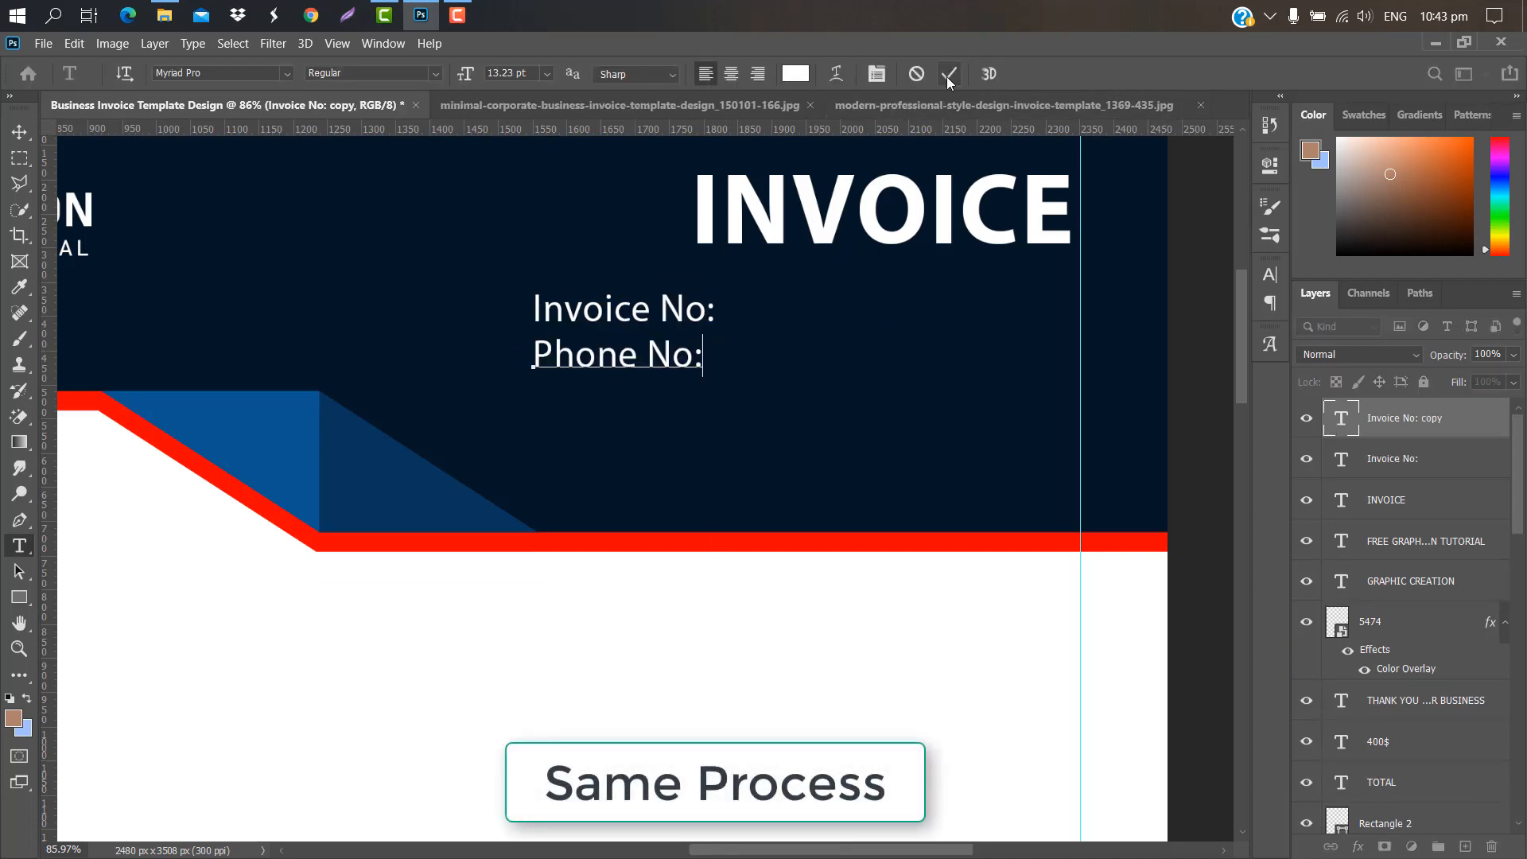
key(ctrl+Return)
double_click(1340, 419)
click(695, 358)
click(948, 73)
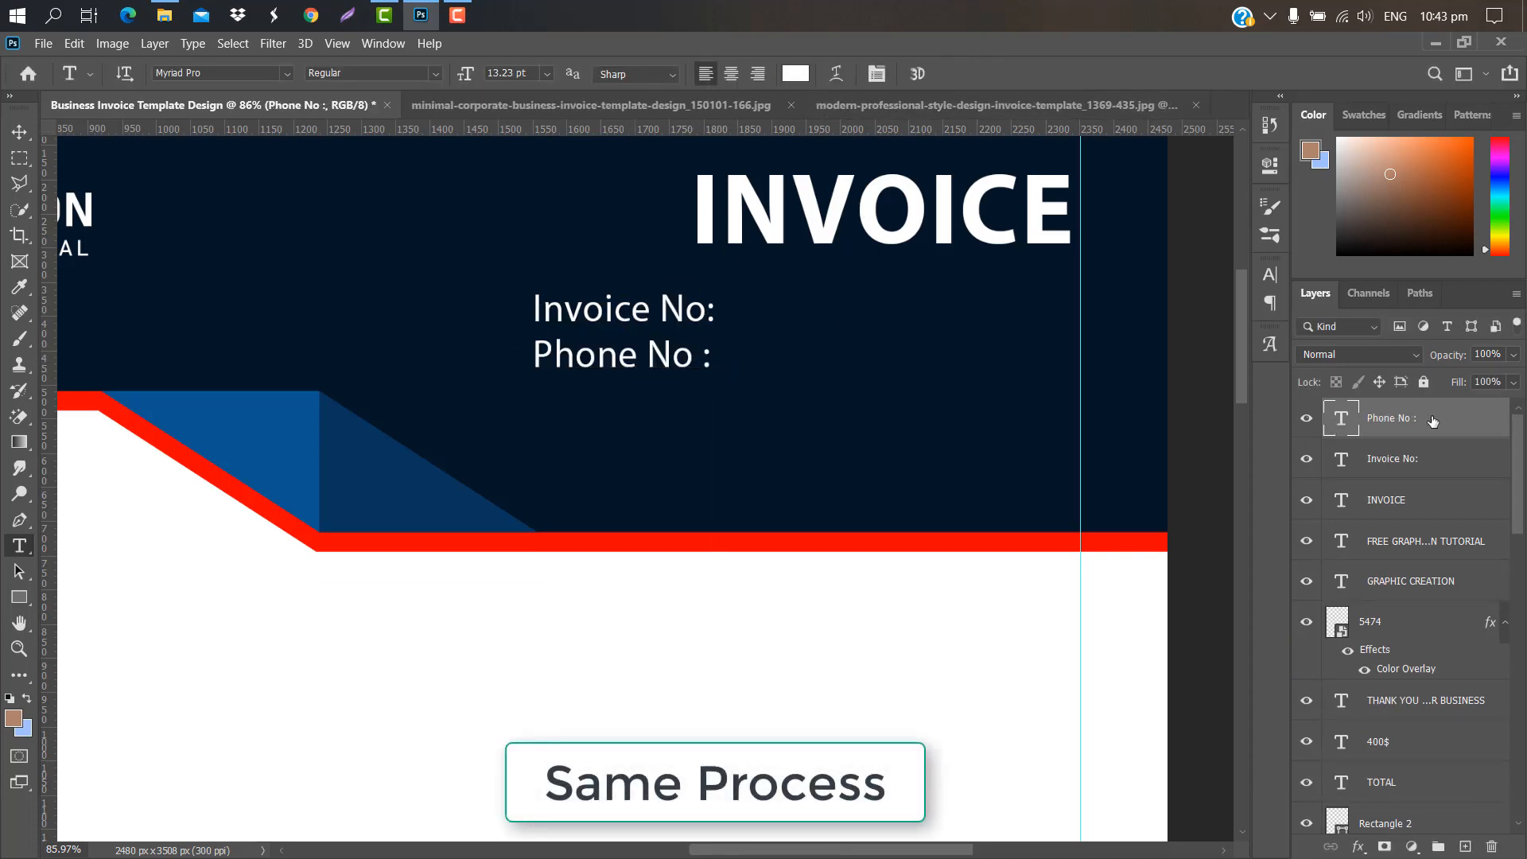
Step: Duplicate the Phone No : line below it and retype it as Email :
drag(1432, 422, 1466, 846)
key(ctrl+t)
drag(633, 370, 632, 424)
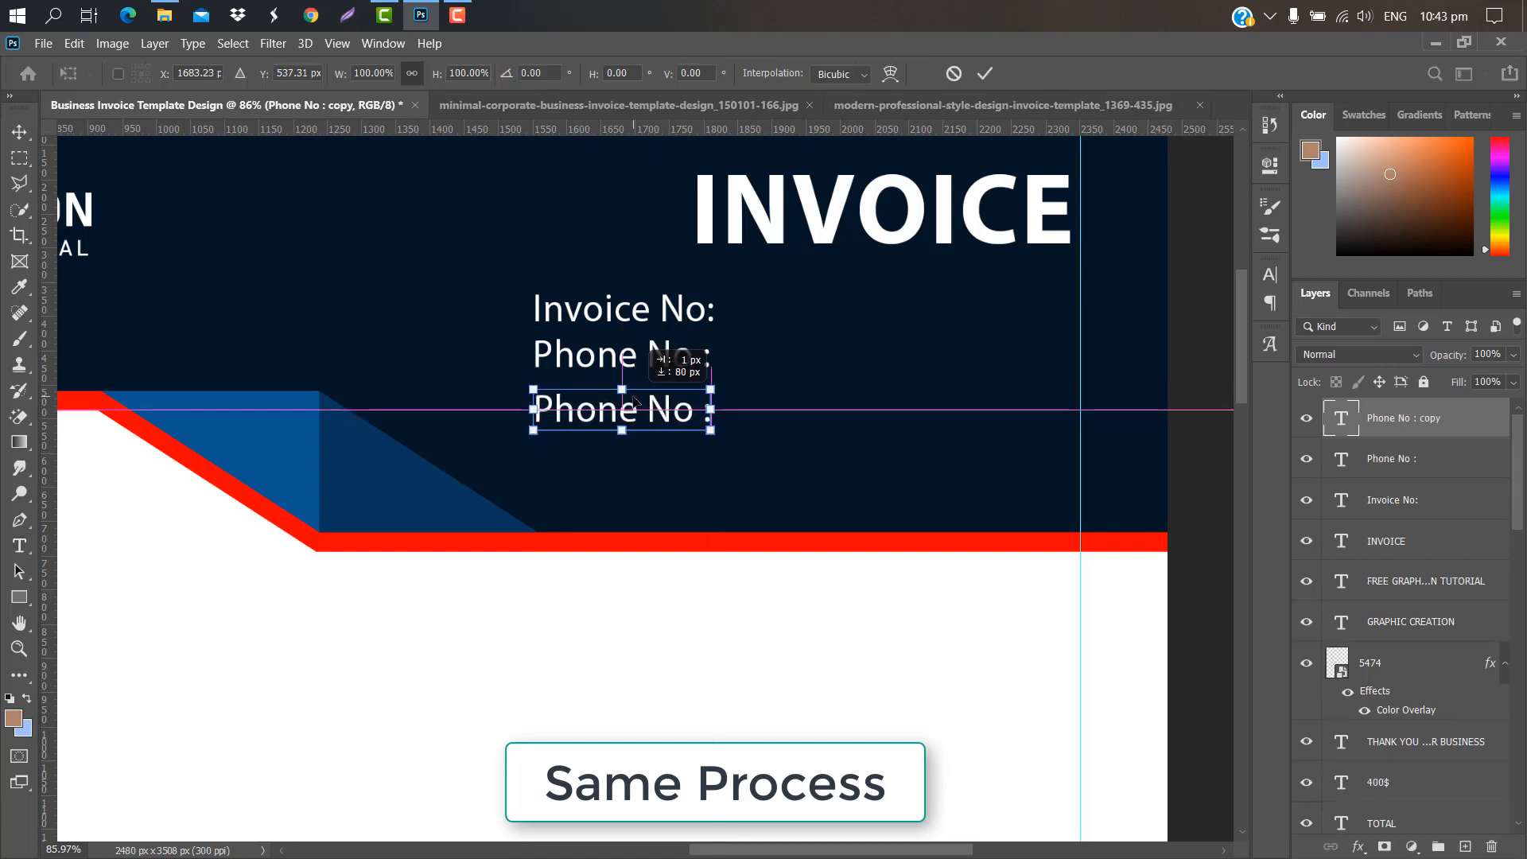
key(Return)
double_click(689, 398)
click(700, 407)
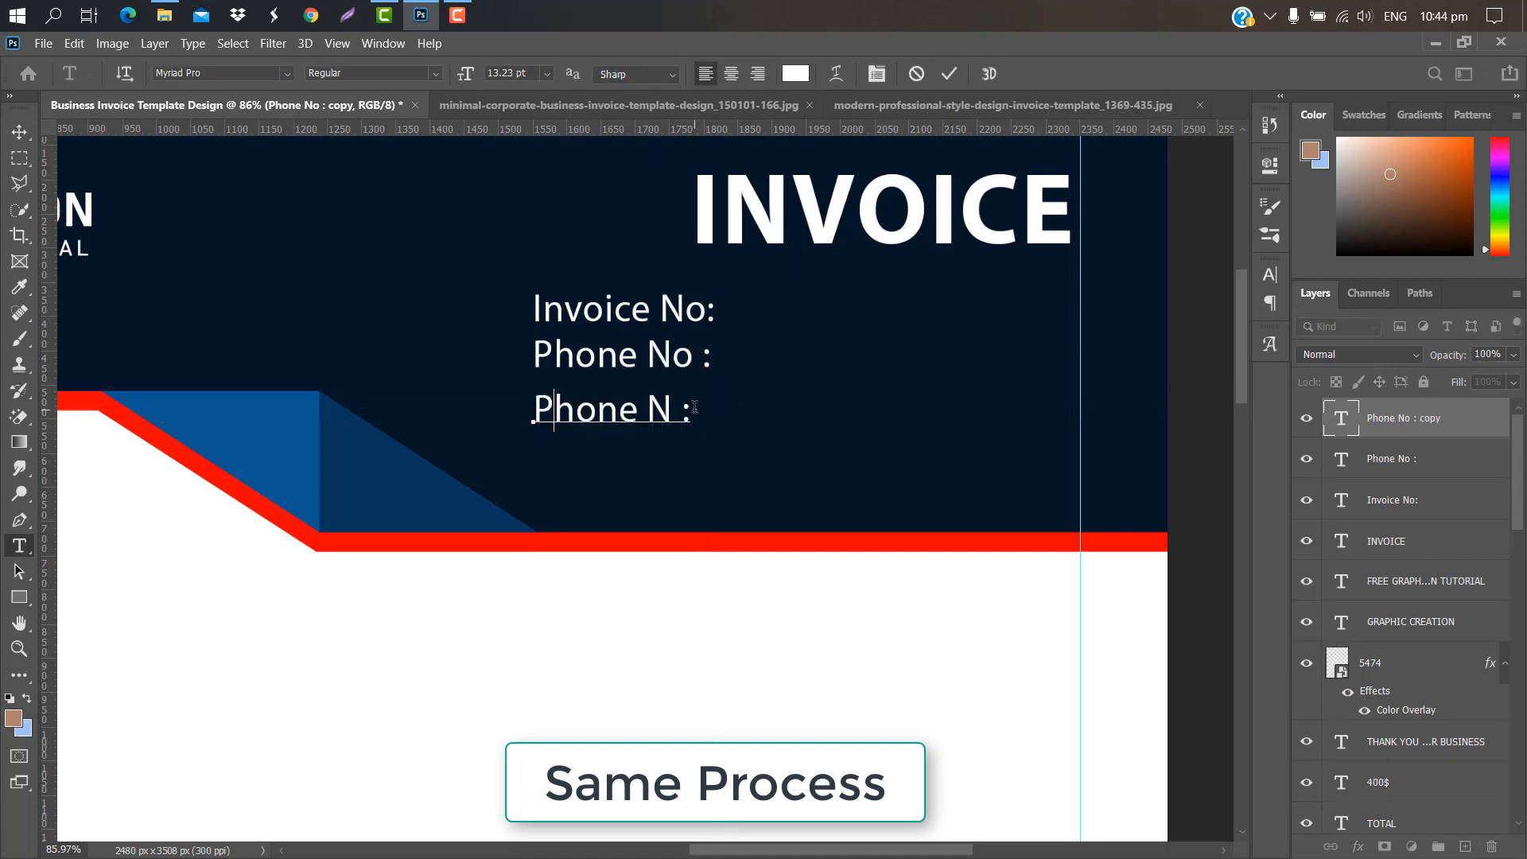
key(BackSpace)
key(BackSpace)
key(BackSpace)
key(BackSpace)
key(BackSpace)
key(BackSpace)
key(BackSpace)
text(Email)
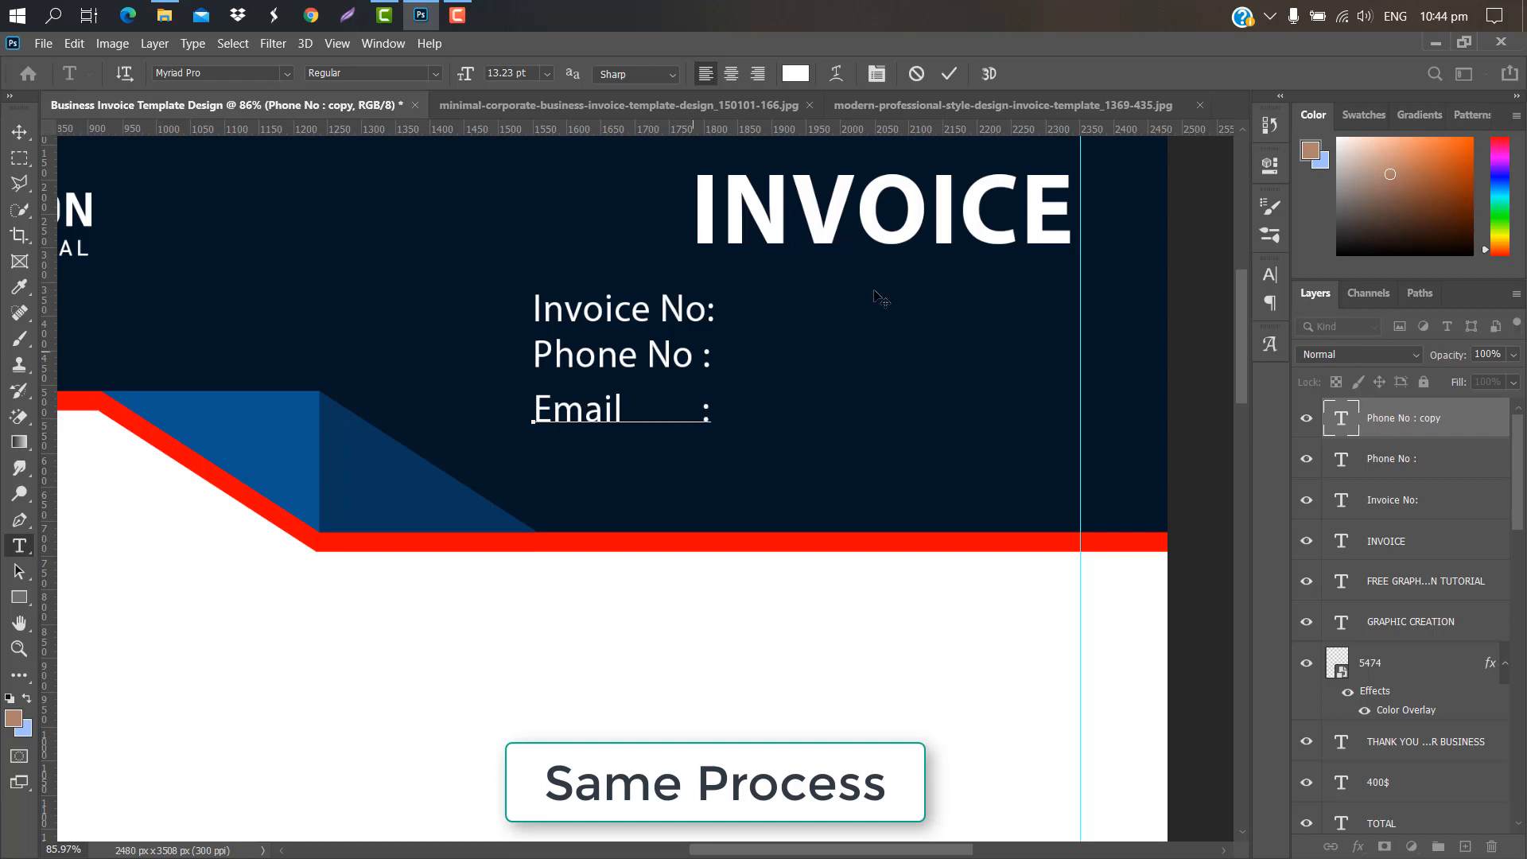
click(881, 299)
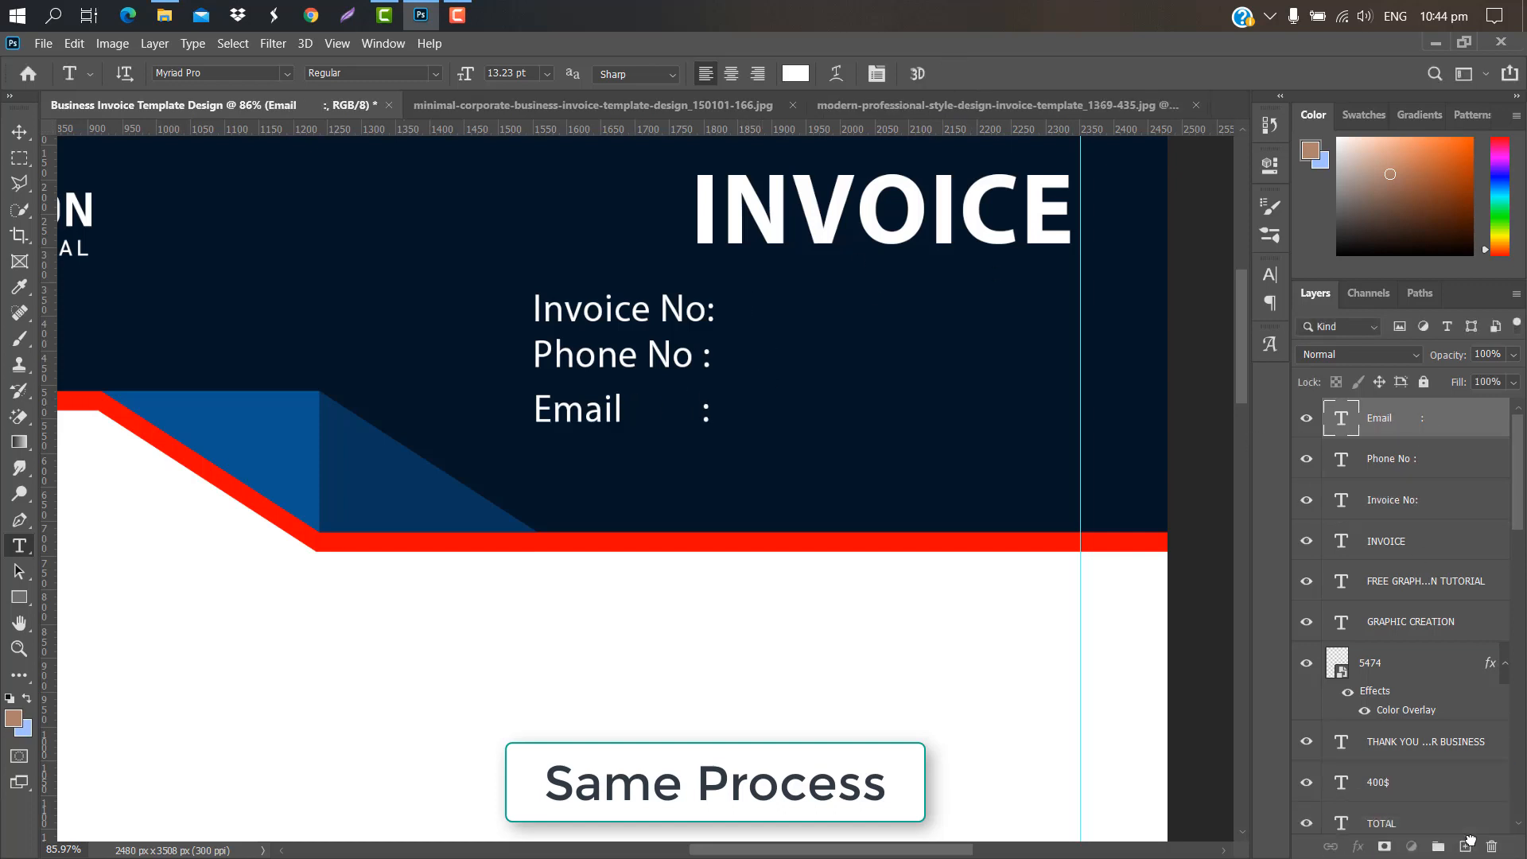
Step: Add a sample e-mail address value beside the Email : label
key(ctrl+j)
key(ctrl+t)
drag(648, 414, 831, 411)
key(Return)
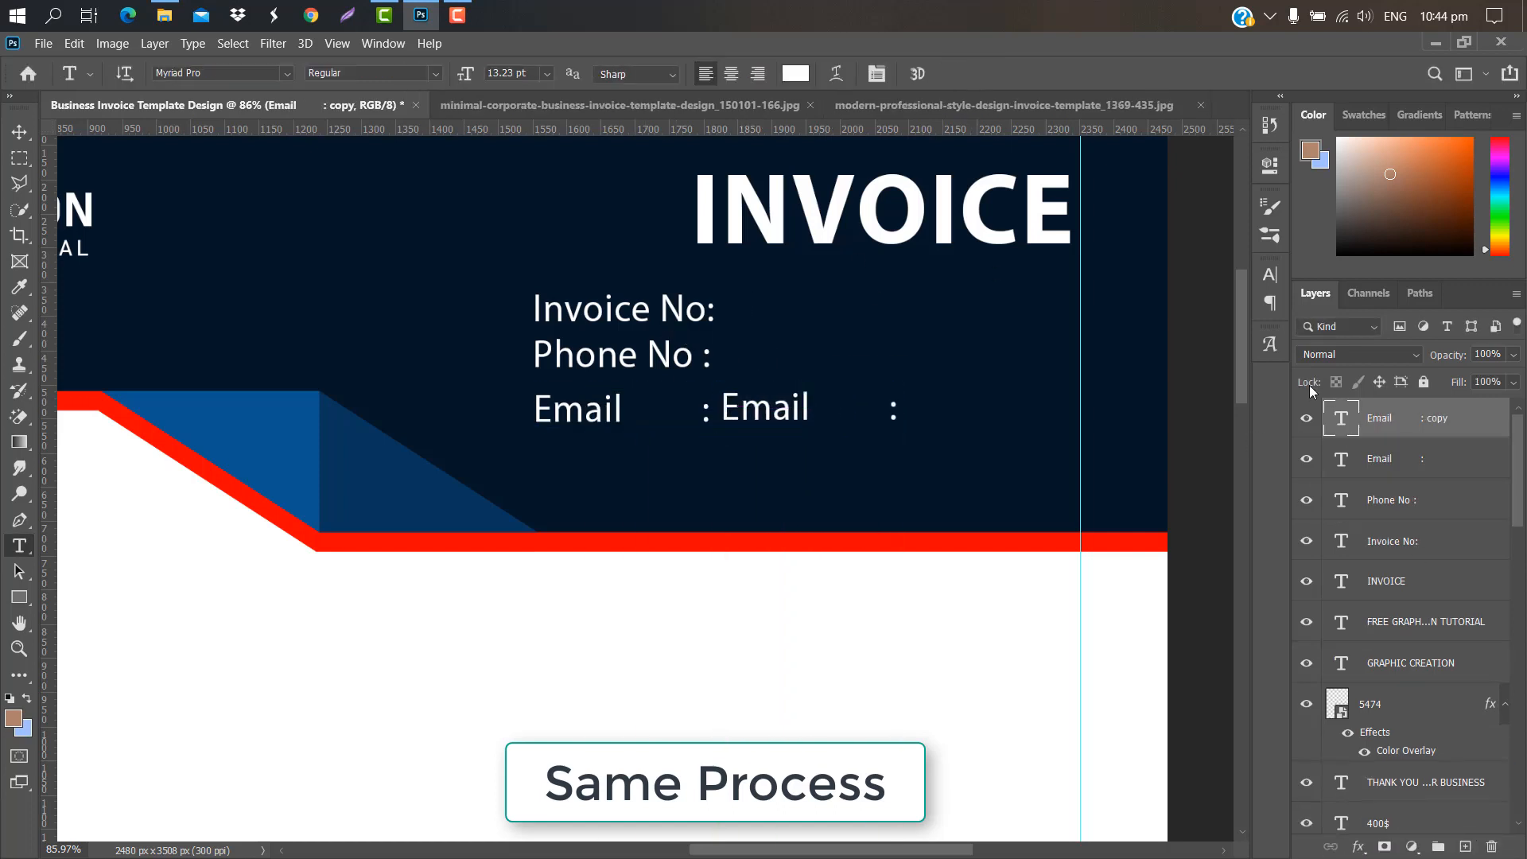
double_click(1341, 419)
text(email@gmail)
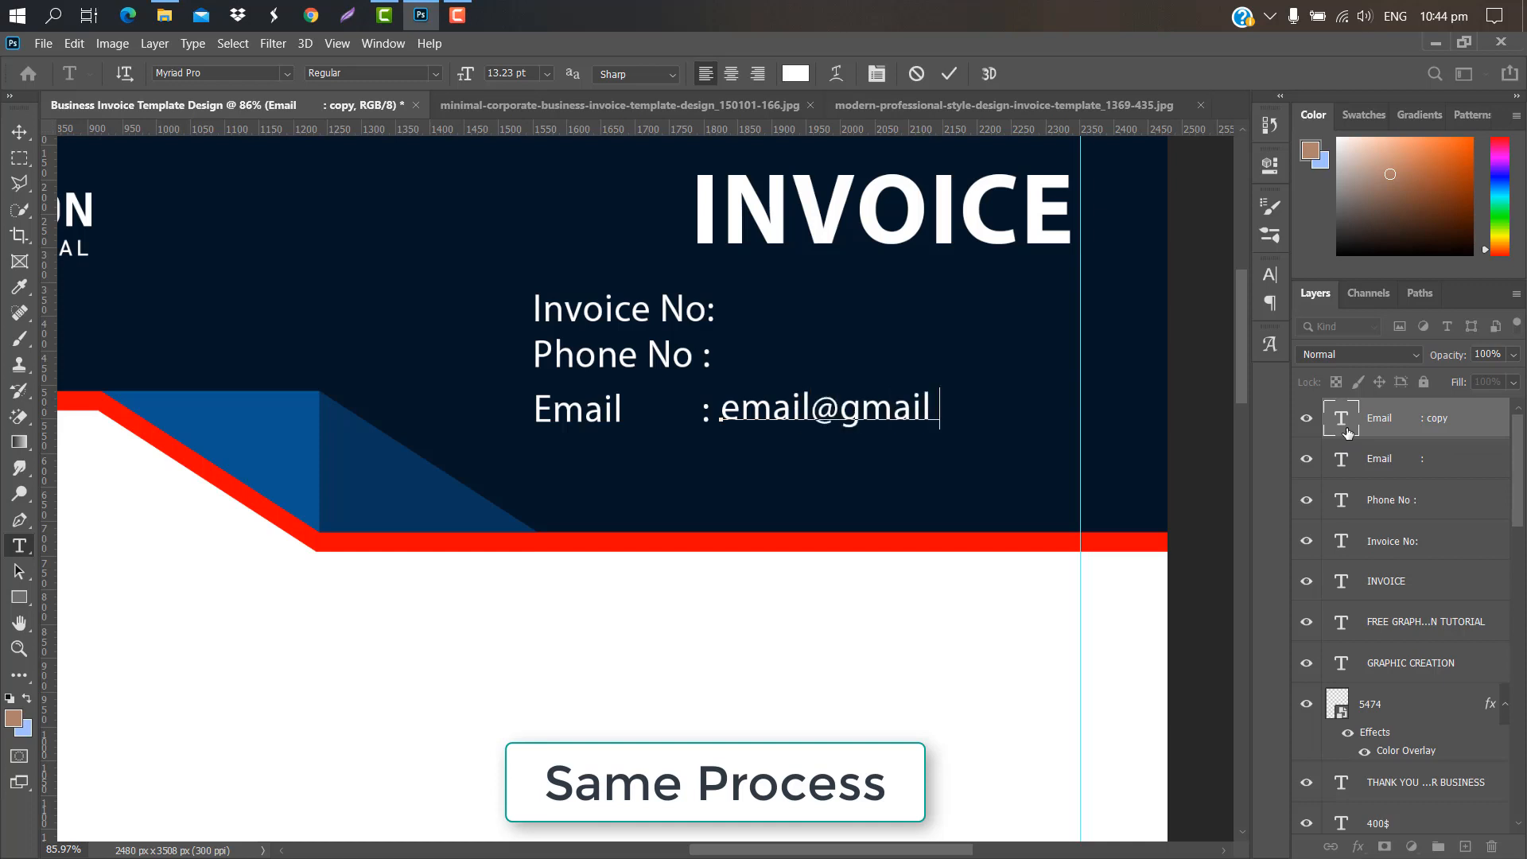
text(.com)
click(949, 73)
key(ctrl+t)
drag(771, 412, 872, 348)
key(Return)
Step: Add a sample phone number beside Phone No :, right-aligned to the guide
key(ctrl+j)
key(ctrl+t)
key(Return)
double_click(1342, 417)
text(+)
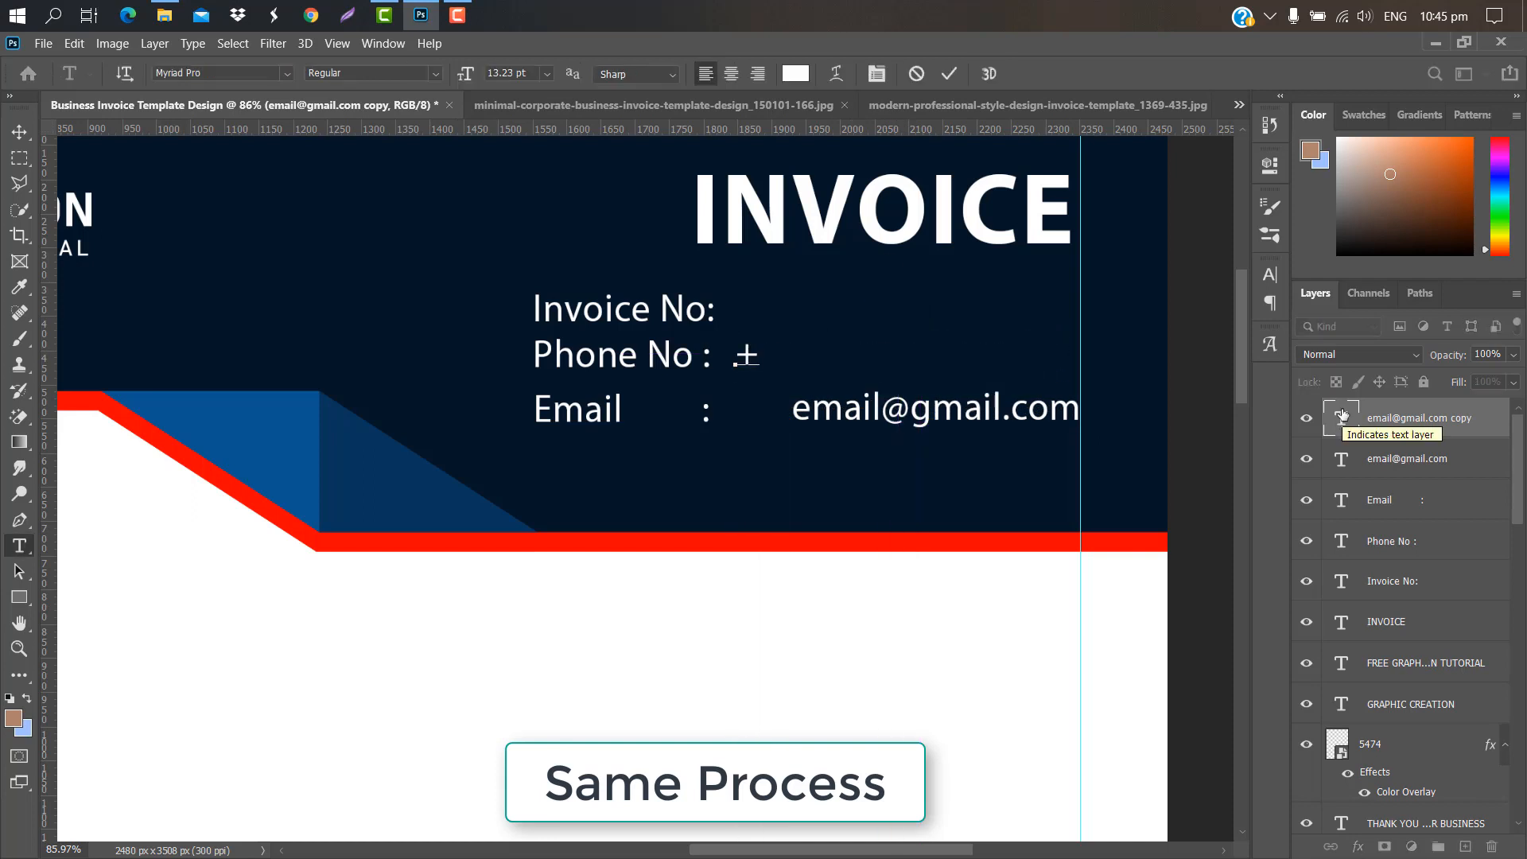
text(000 1234 5678)
click(949, 73)
key(ctrl+t)
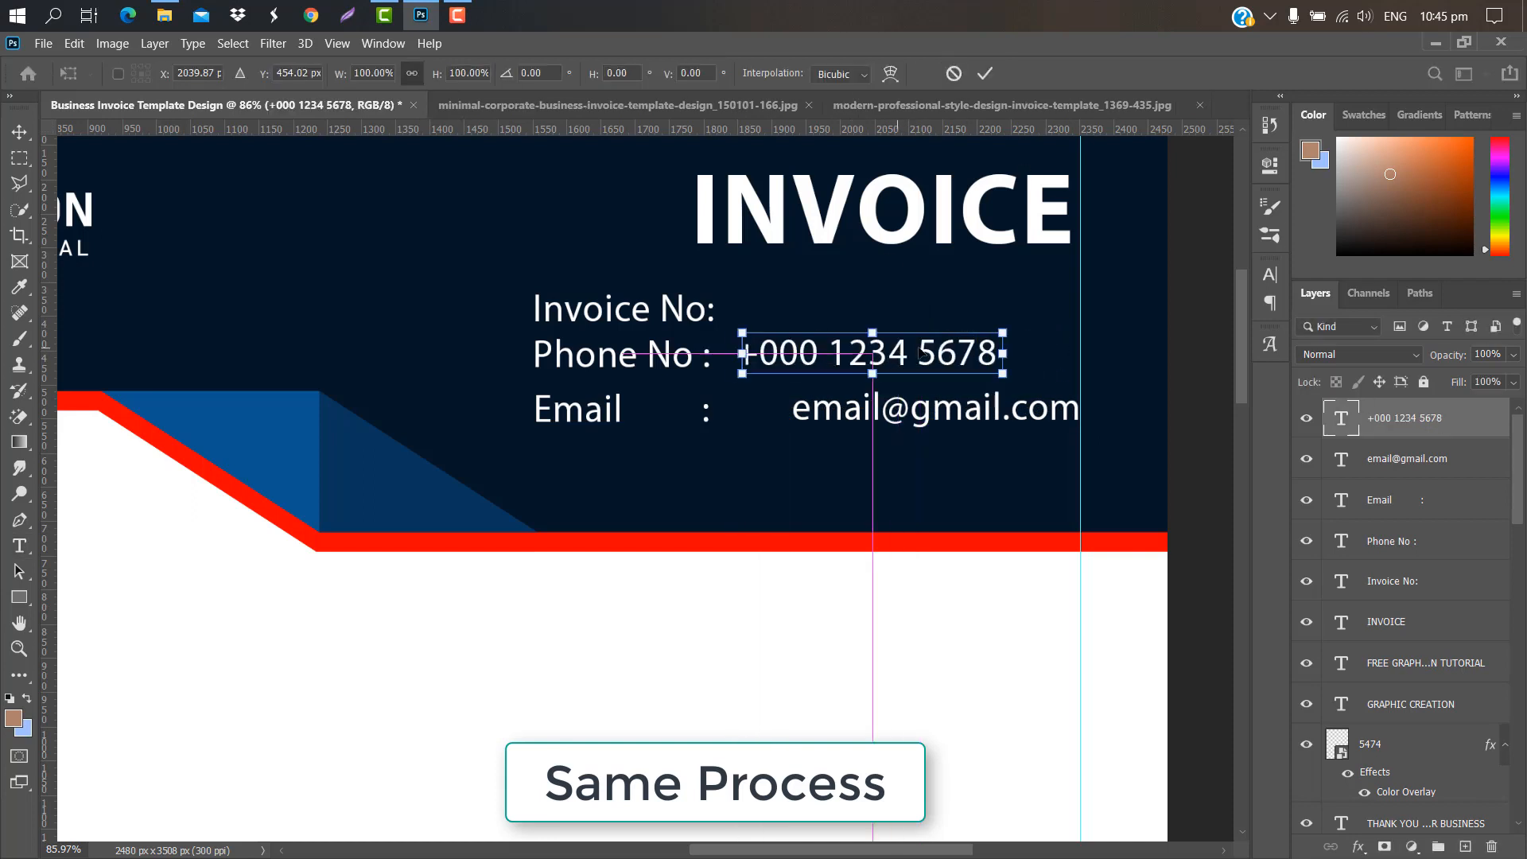
drag(867, 354, 951, 354)
click(986, 74)
Step: Add a sample invoice number beside Invoice No:, aligned to the right guide
drag(1416, 420, 1465, 846)
key(ctrl+t)
drag(891, 354, 1021, 289)
click(985, 74)
double_click(1336, 420)
key(BackSpace)
text(123456)
click(949, 73)
key(ctrl+t)
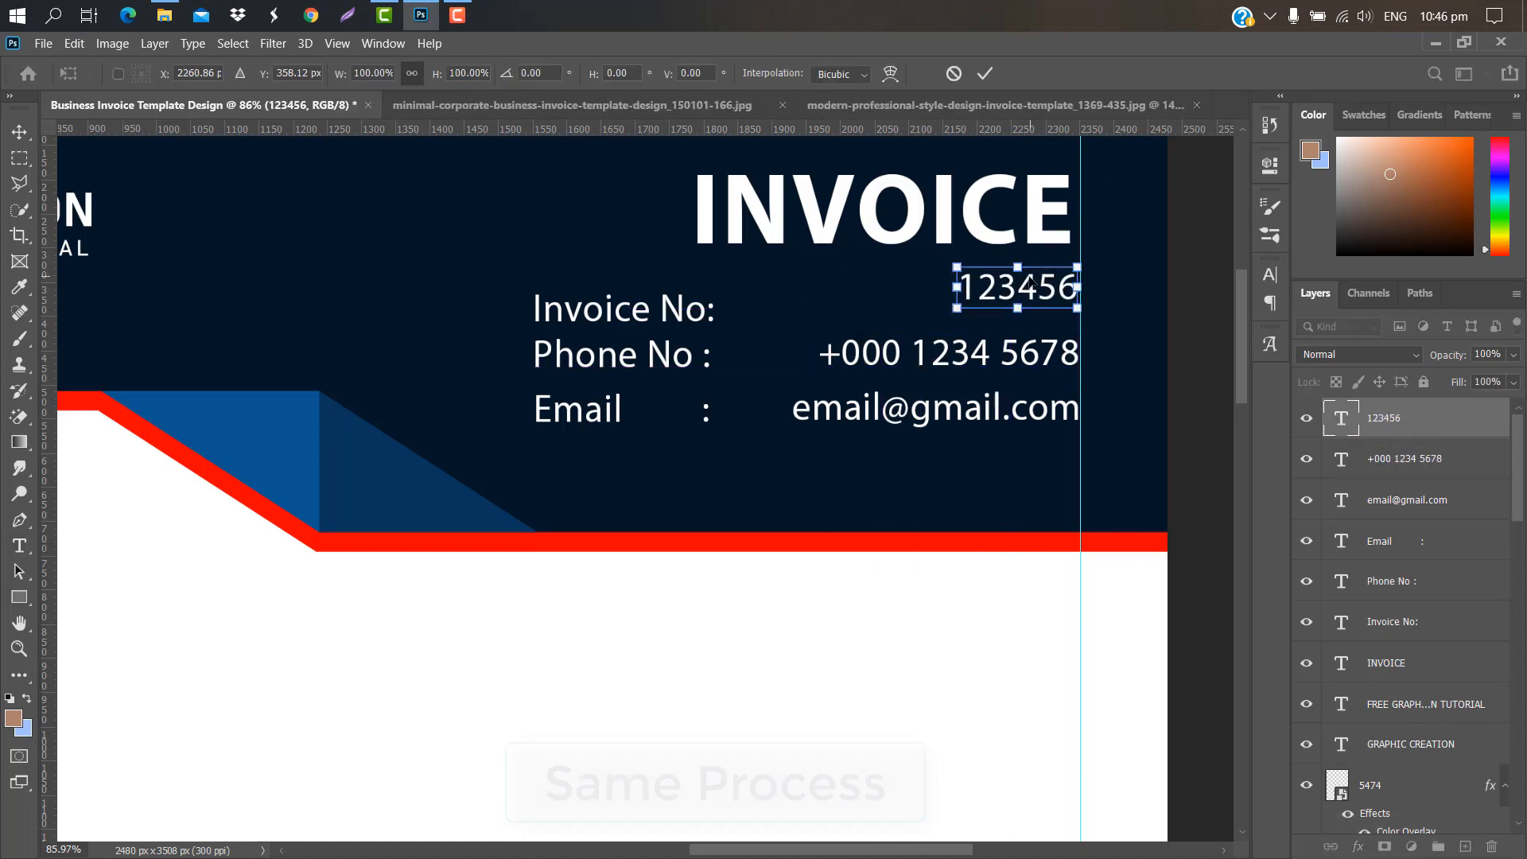
click(986, 74)
click(1417, 664)
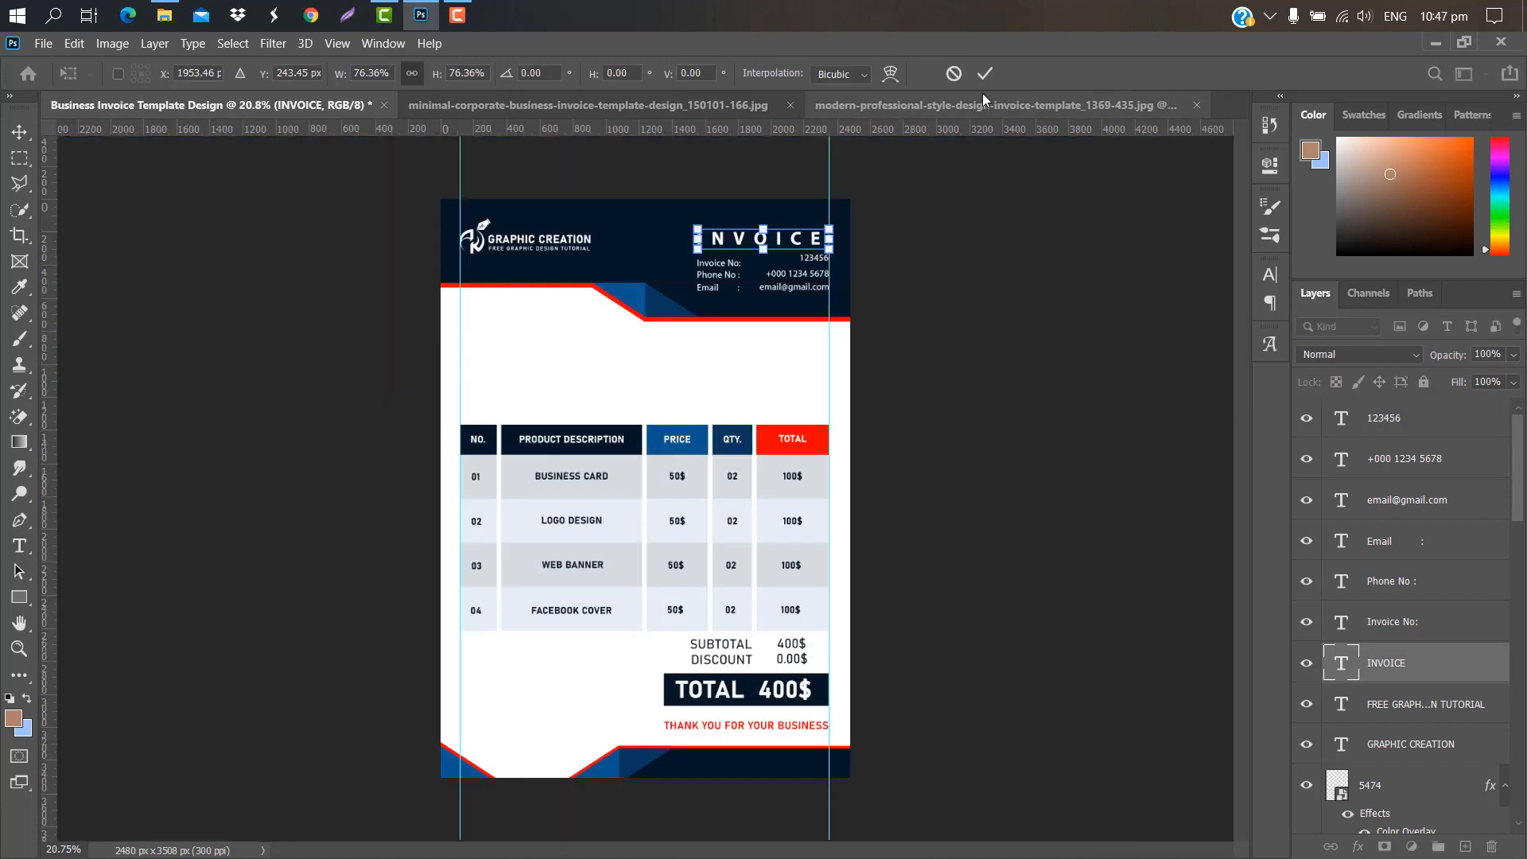
Step: Select the INVOICE title and six detail text layers and group them as Group 6
click(980, 74)
shift+click(1445, 549)
shift+click(1400, 460)
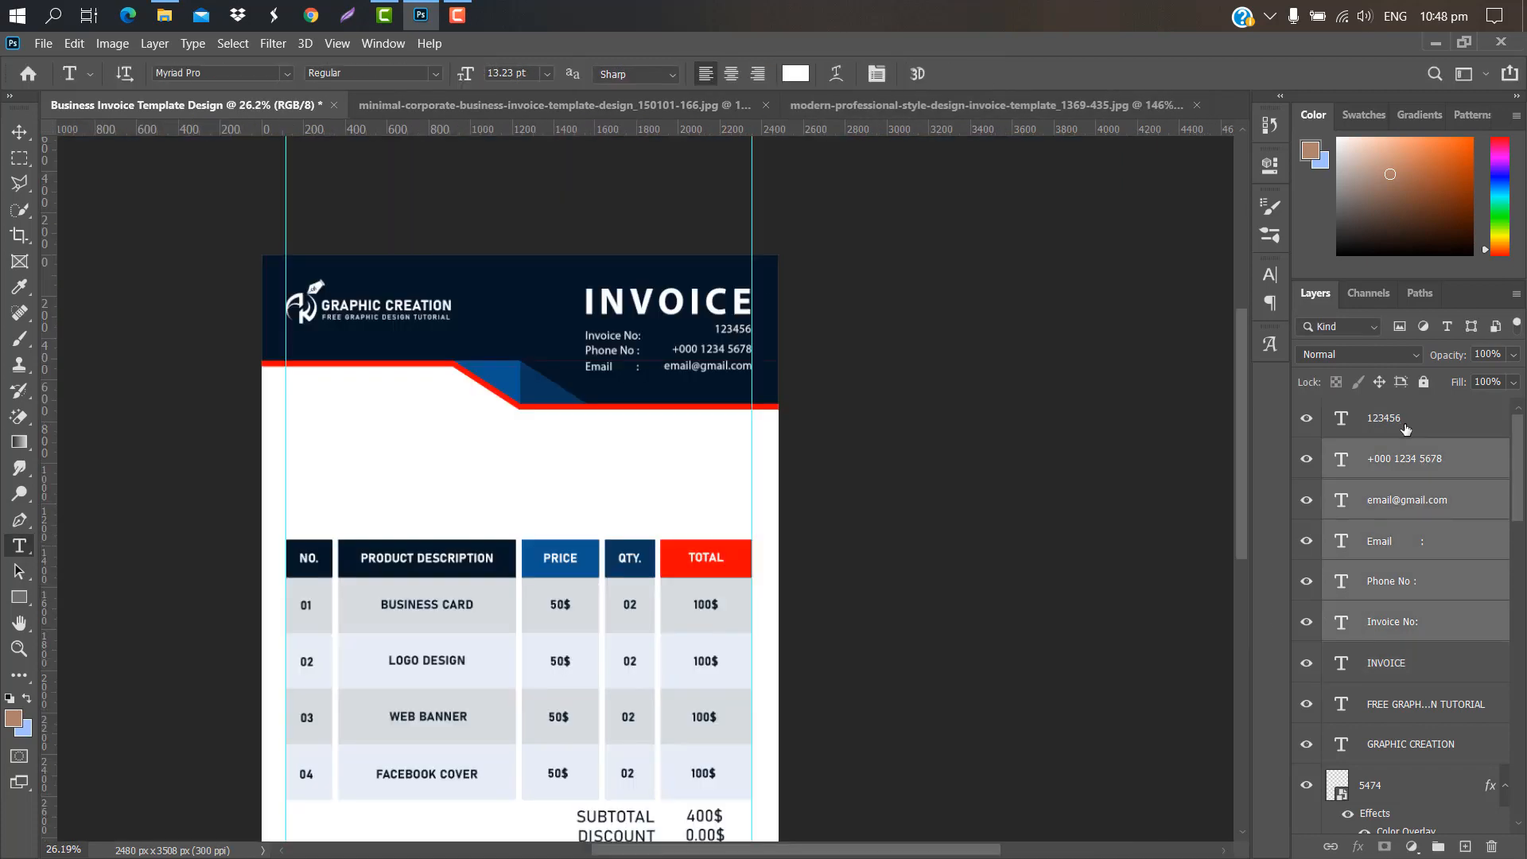
shift+click(1344, 421)
key(ctrl+t)
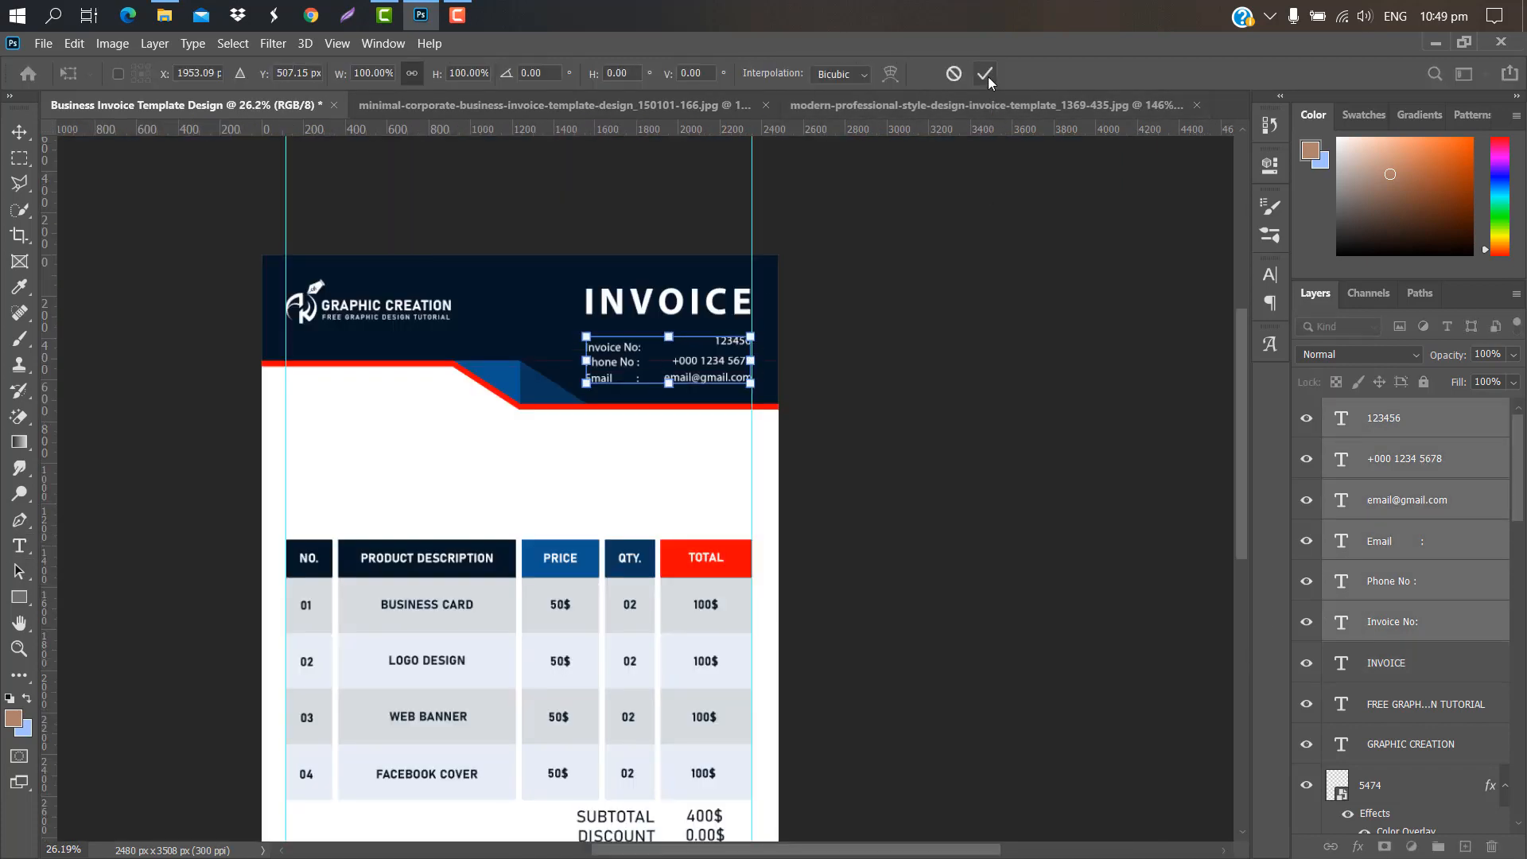
click(986, 74)
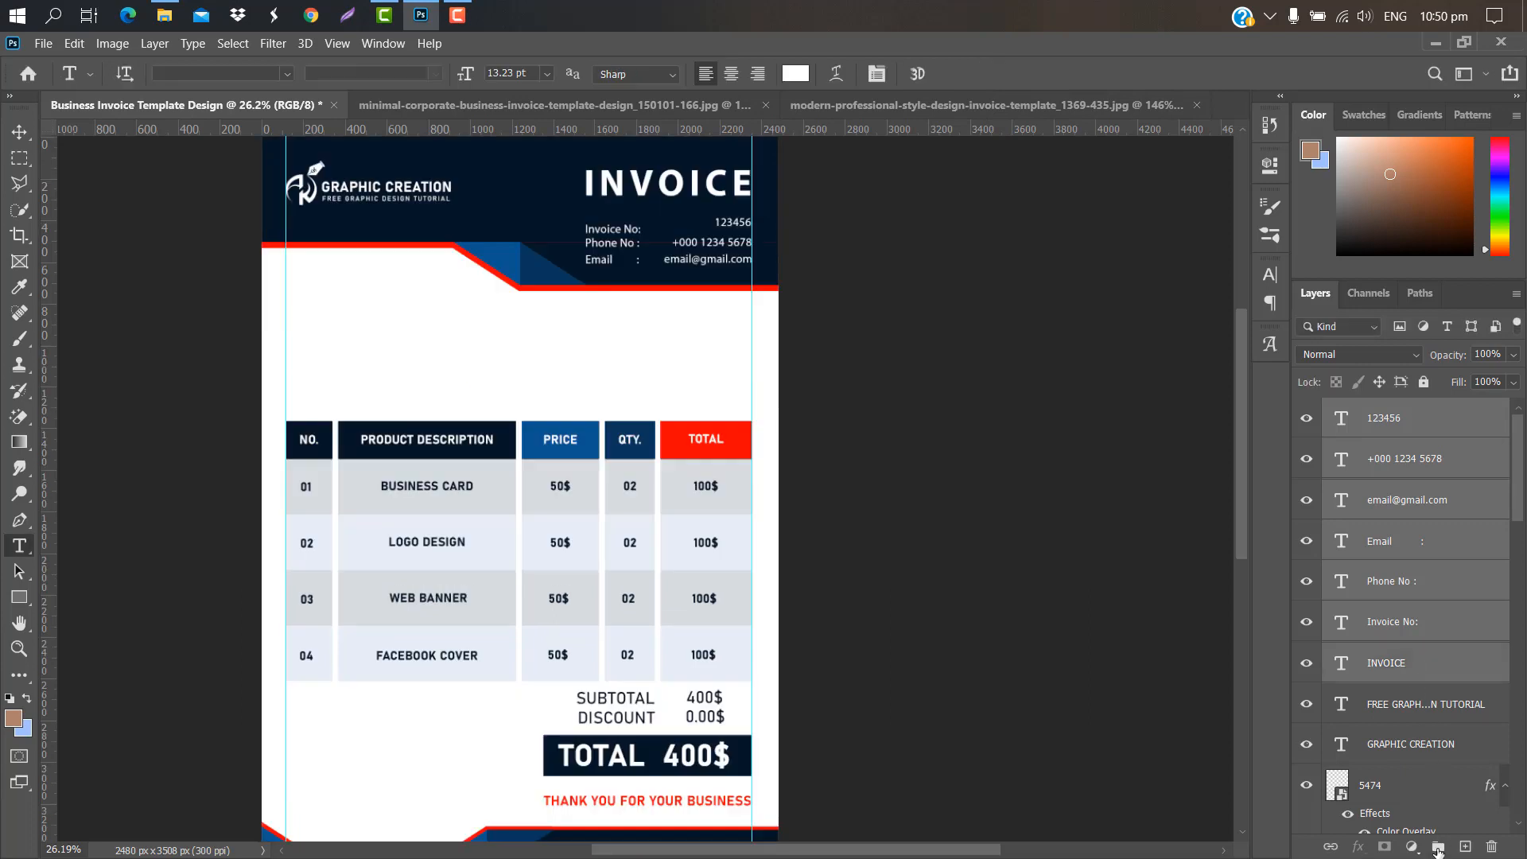
click(1438, 848)
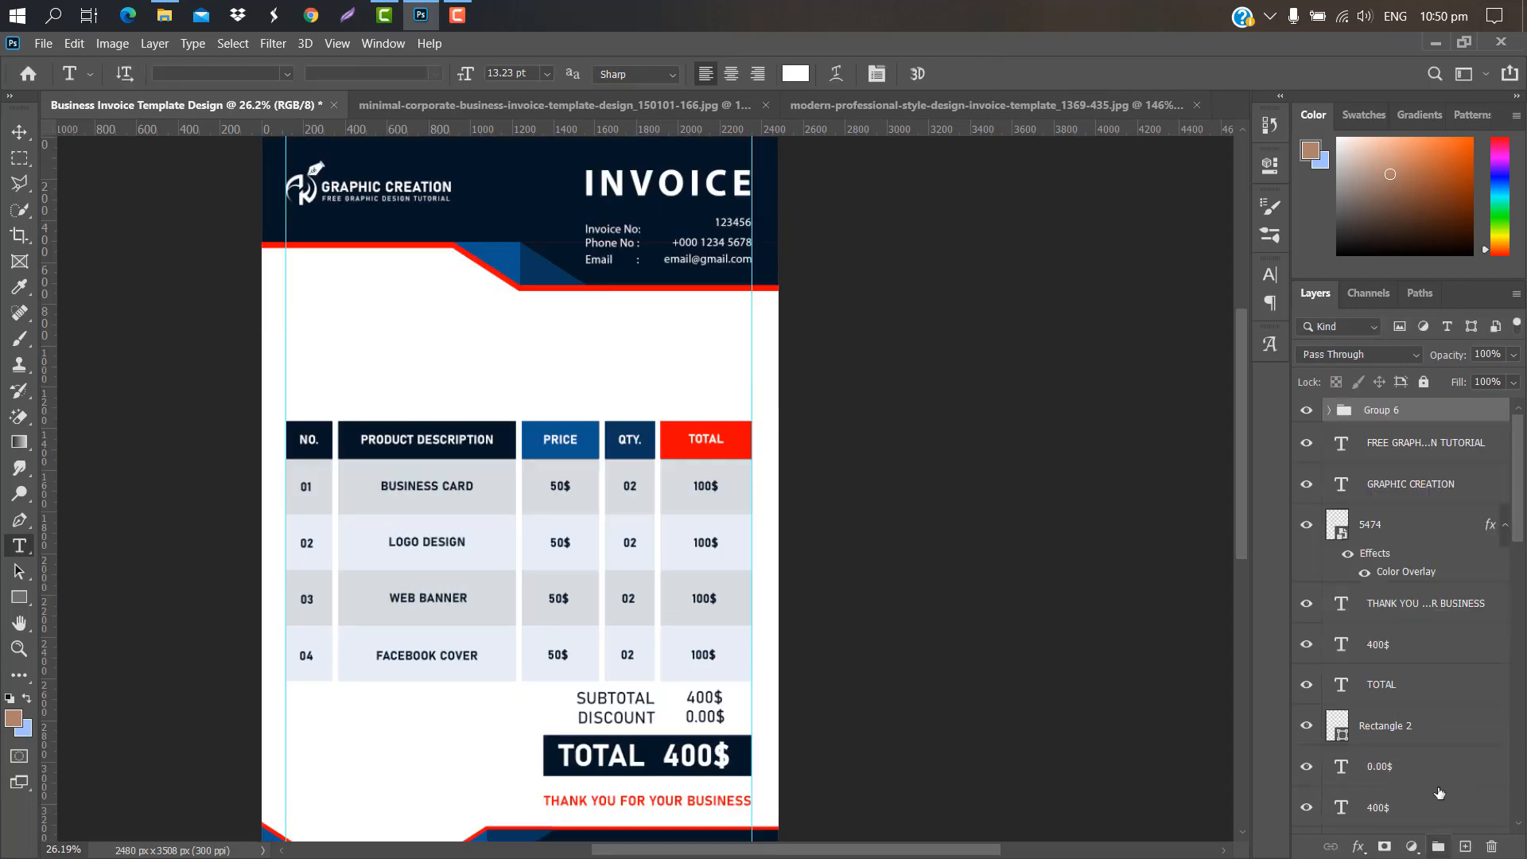
Step: Duplicate Group 6 and move the copy down below the navy header
drag(1422, 411, 1466, 846)
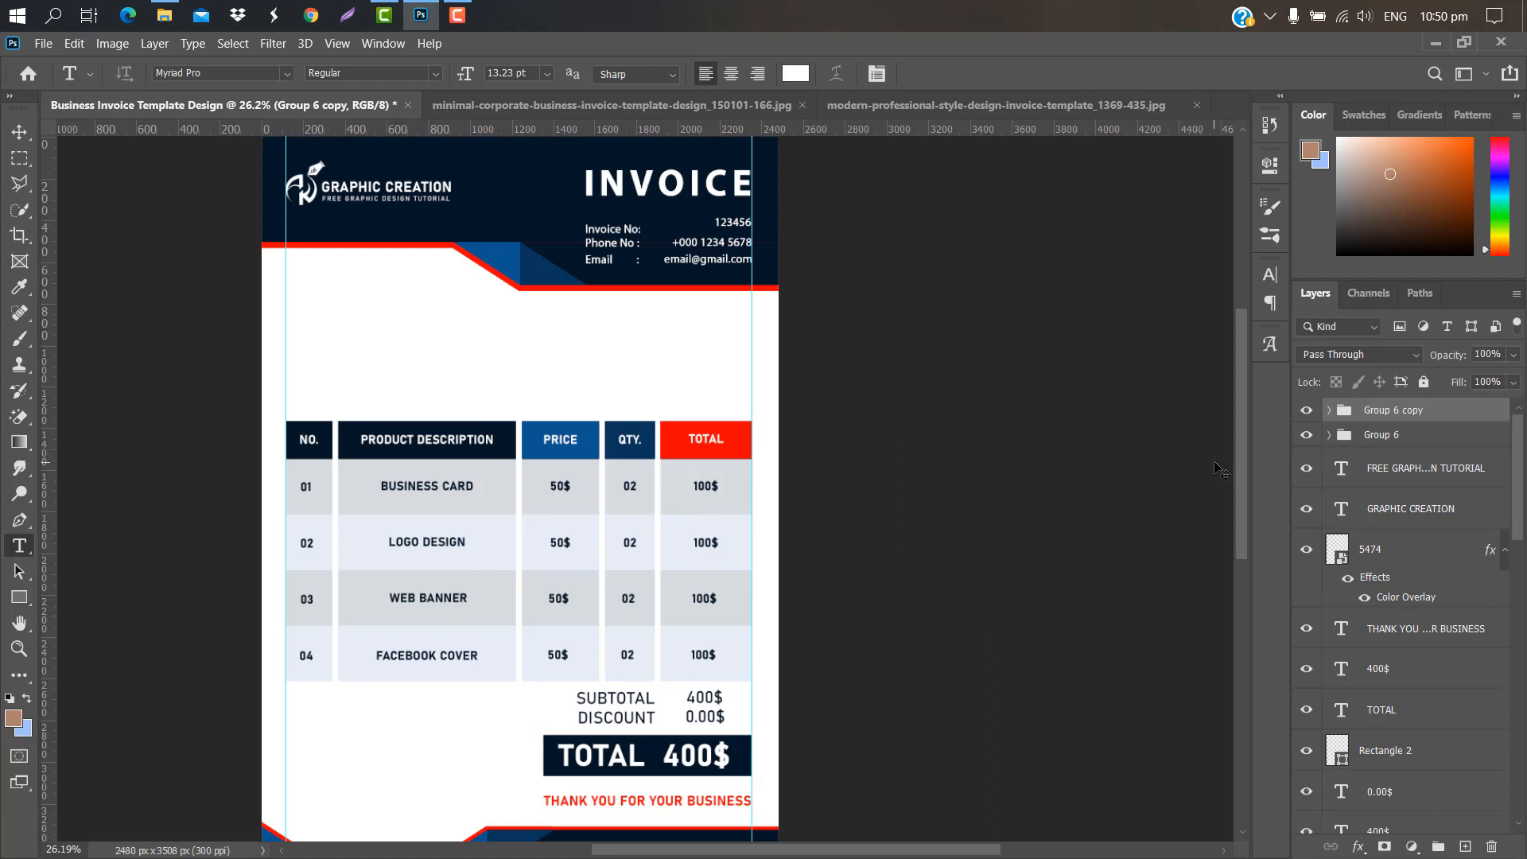
key(ctrl+t)
drag(690, 224, 692, 356)
click(985, 74)
click(1329, 411)
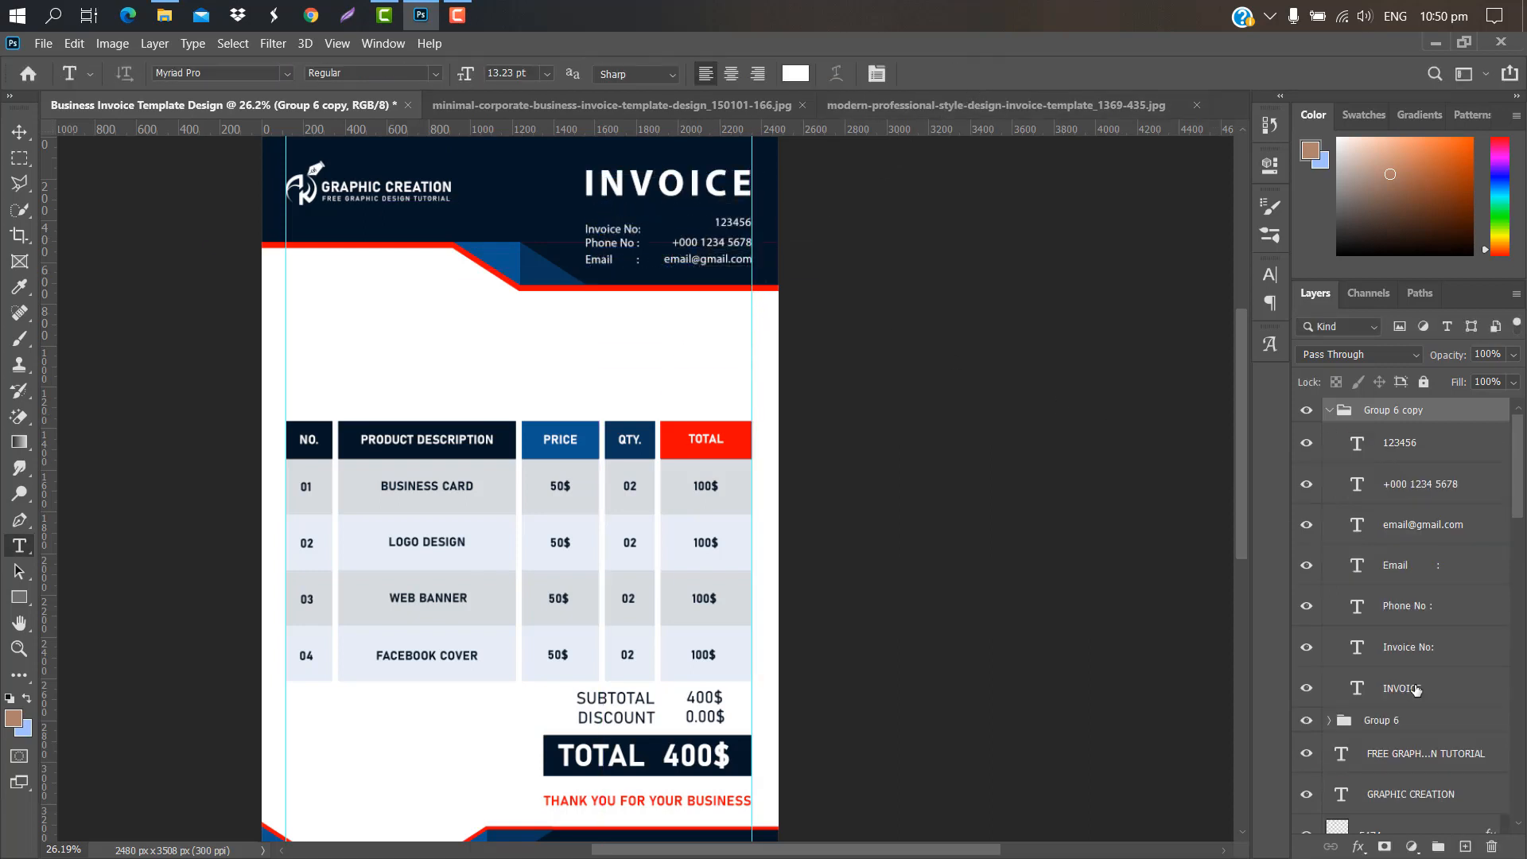
click(1416, 691)
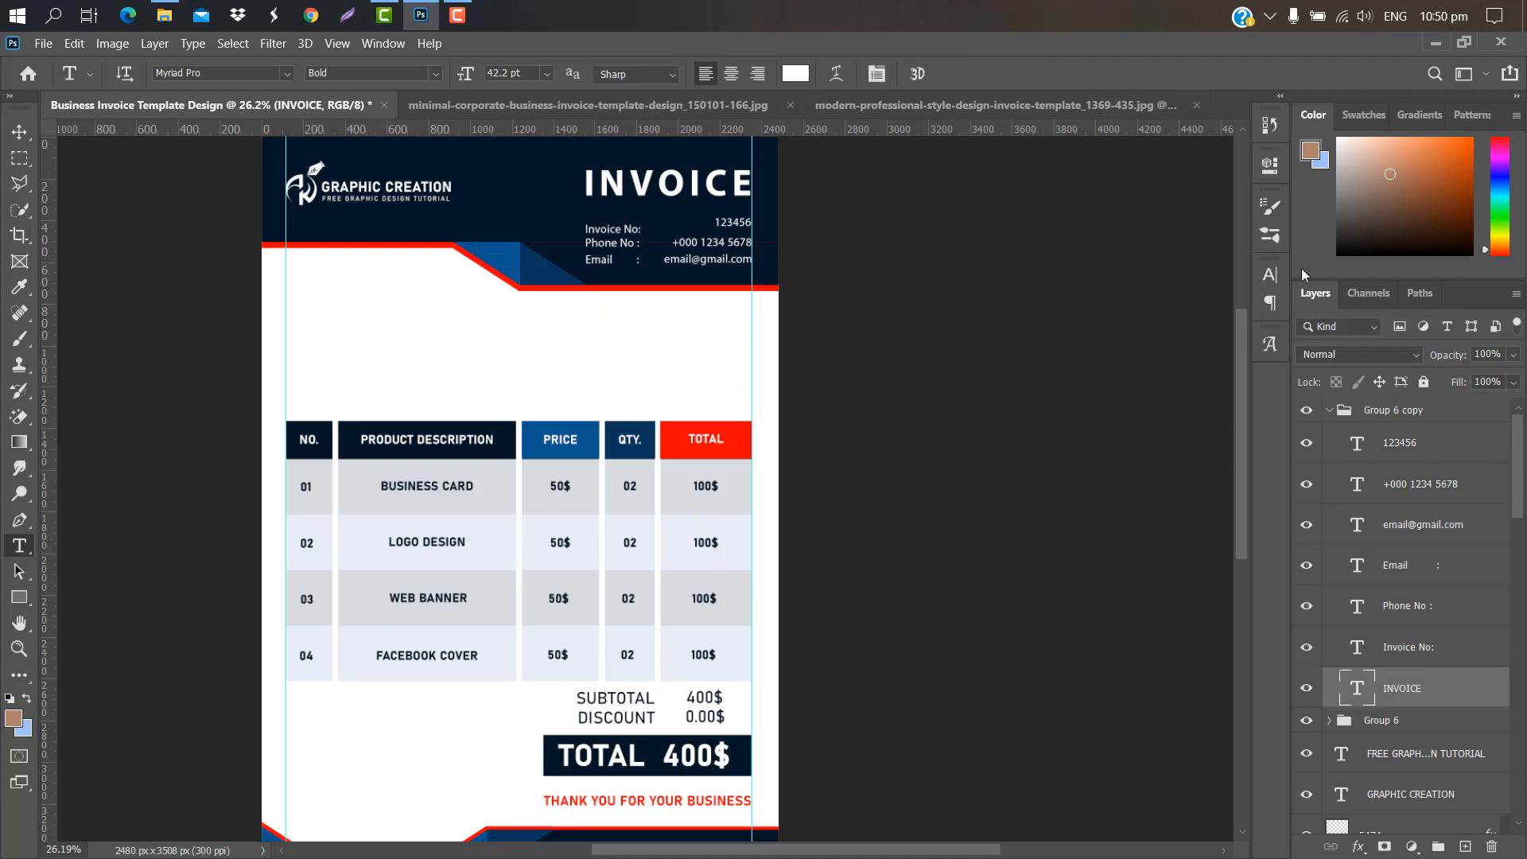
Step: Recolour the INVOICE copy dark blue, shrink it, and move it out of the group
click(1271, 274)
click(1218, 389)
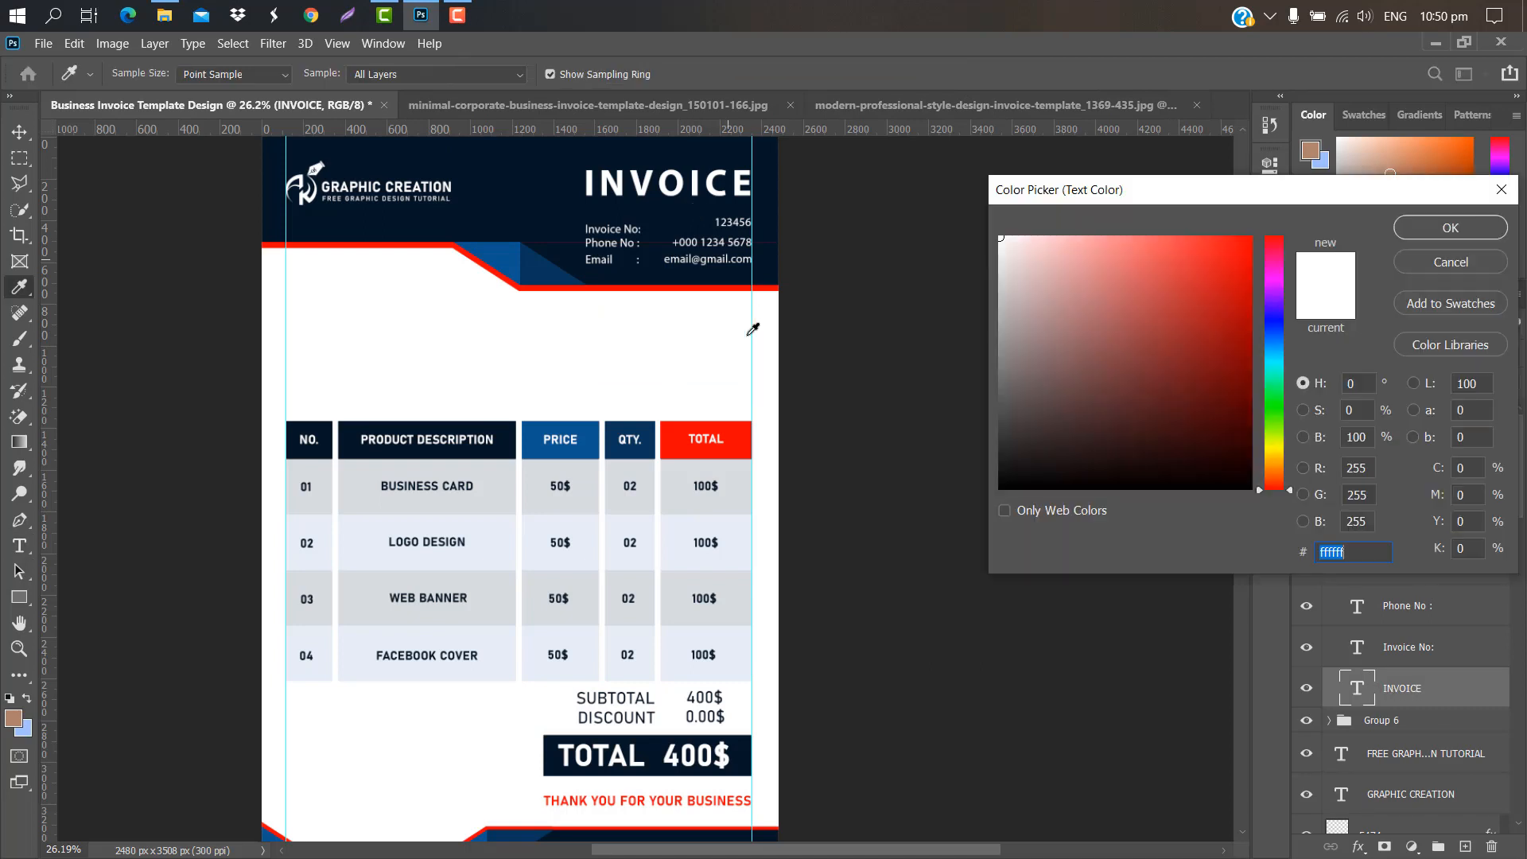
click(532, 255)
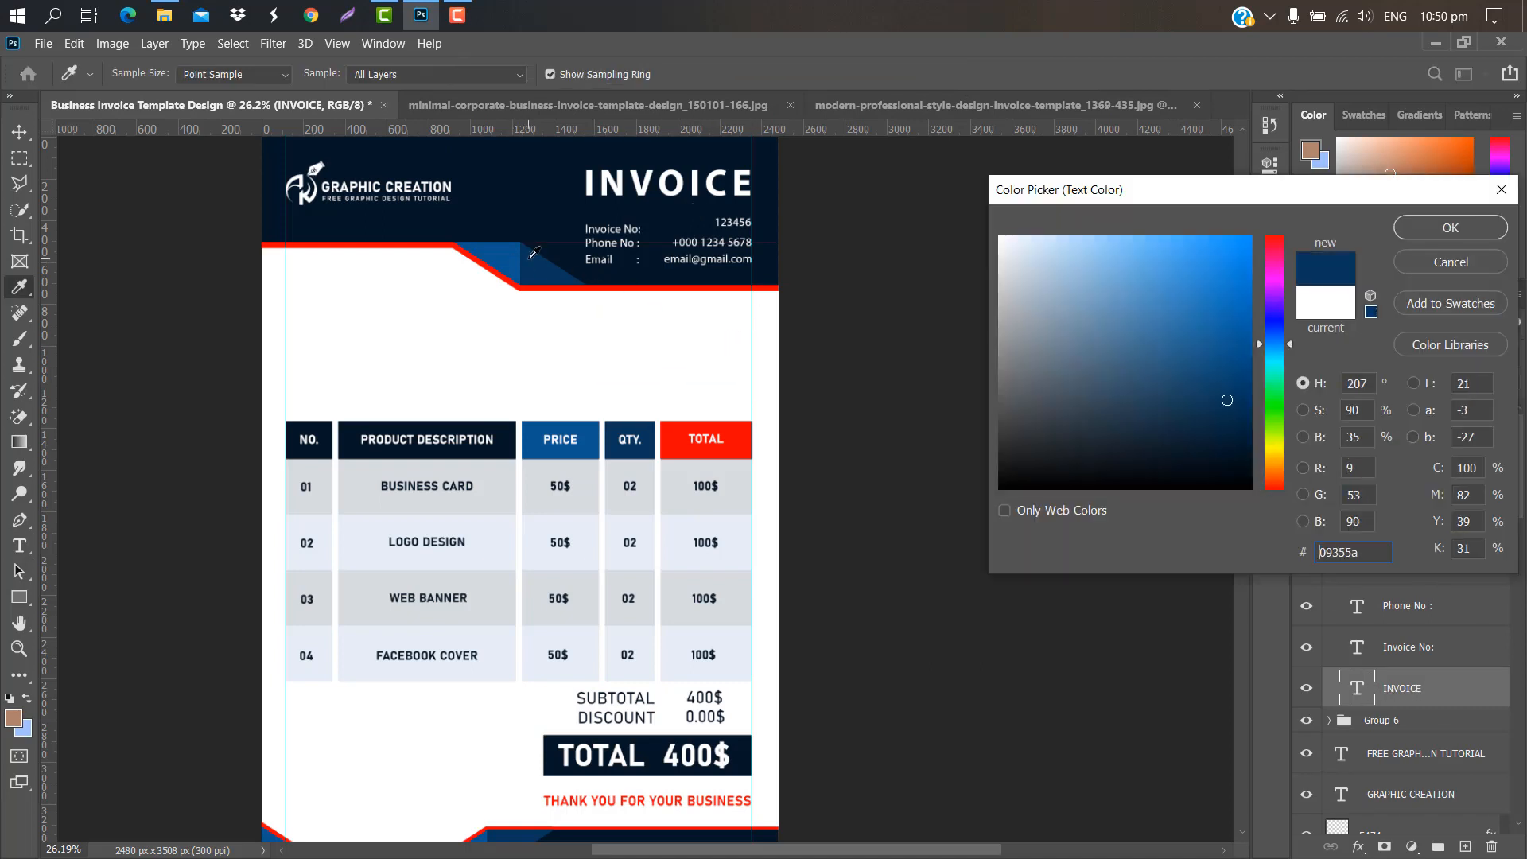
click(1421, 236)
key(ctrl+t)
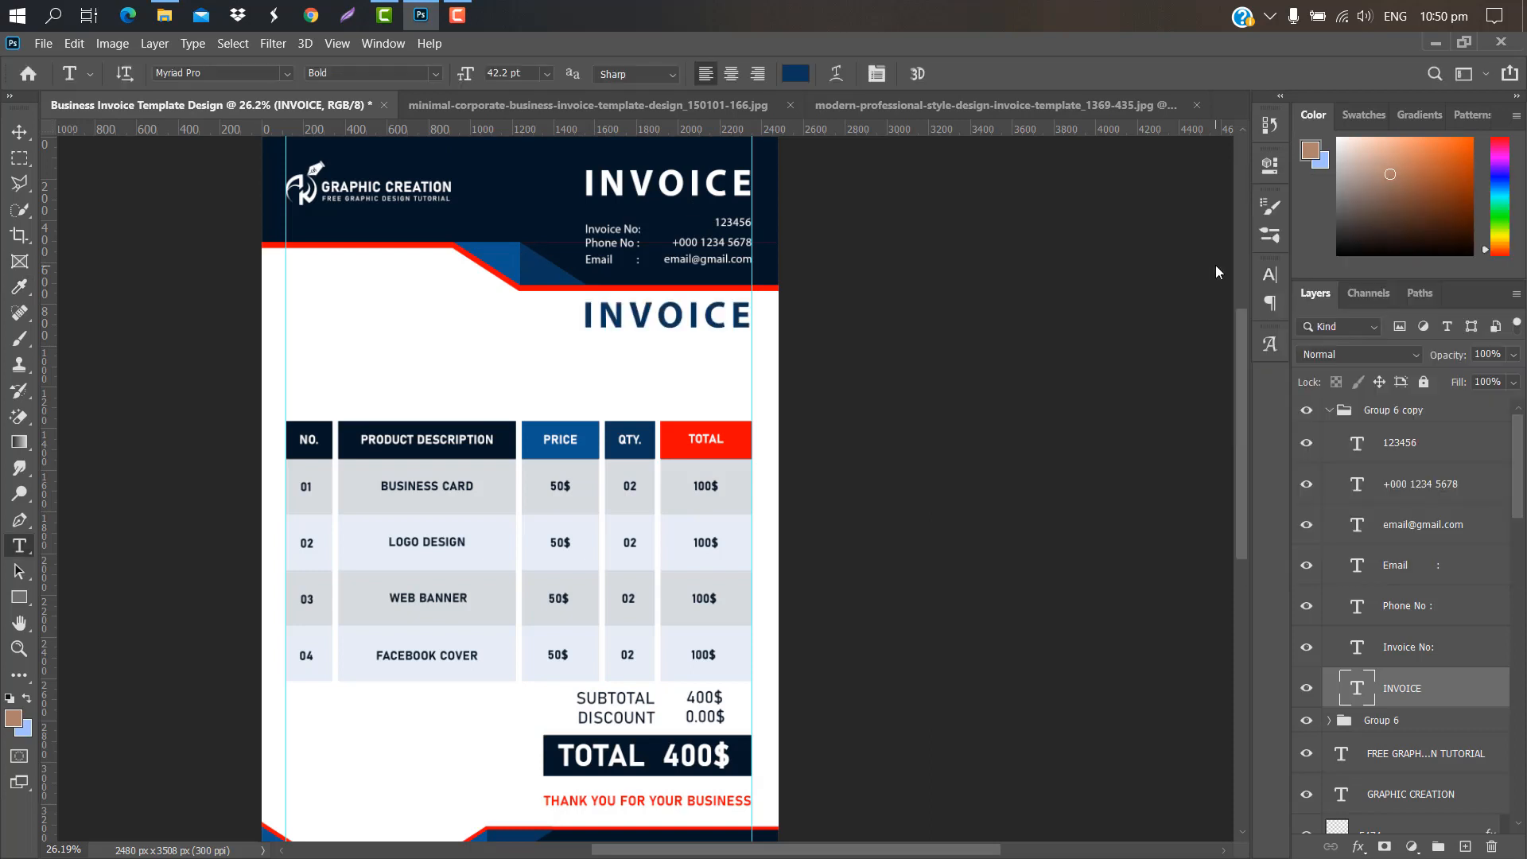
scroll(442, 319, up, 3)
drag(441, 319, 570, 319)
key(Return)
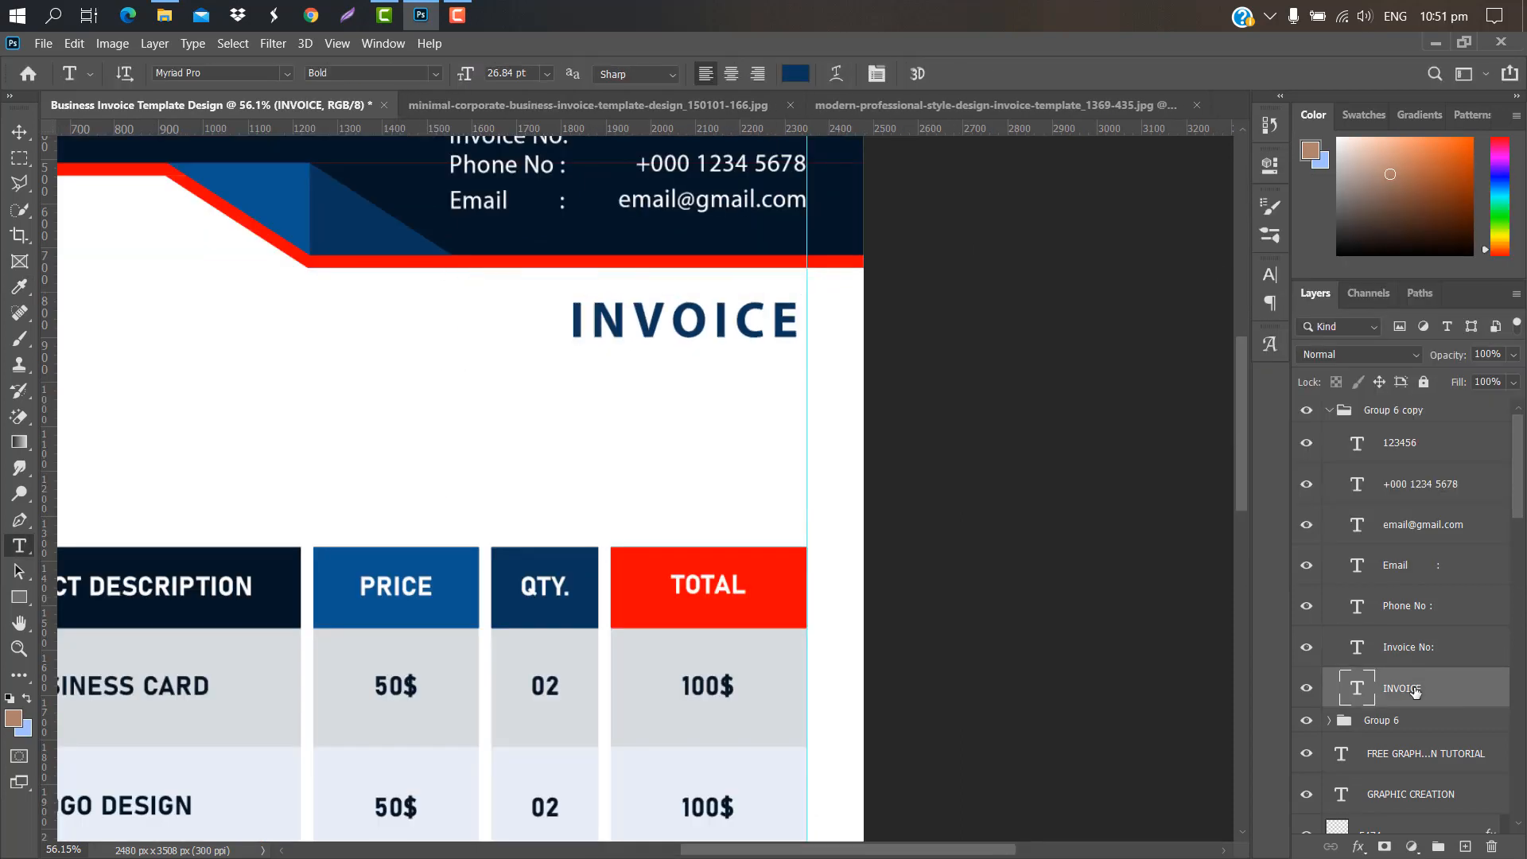
drag(1415, 692, 1444, 410)
Step: Give Group 6 copy a dark navy Color Overlay sampled from the header
double_click(1452, 459)
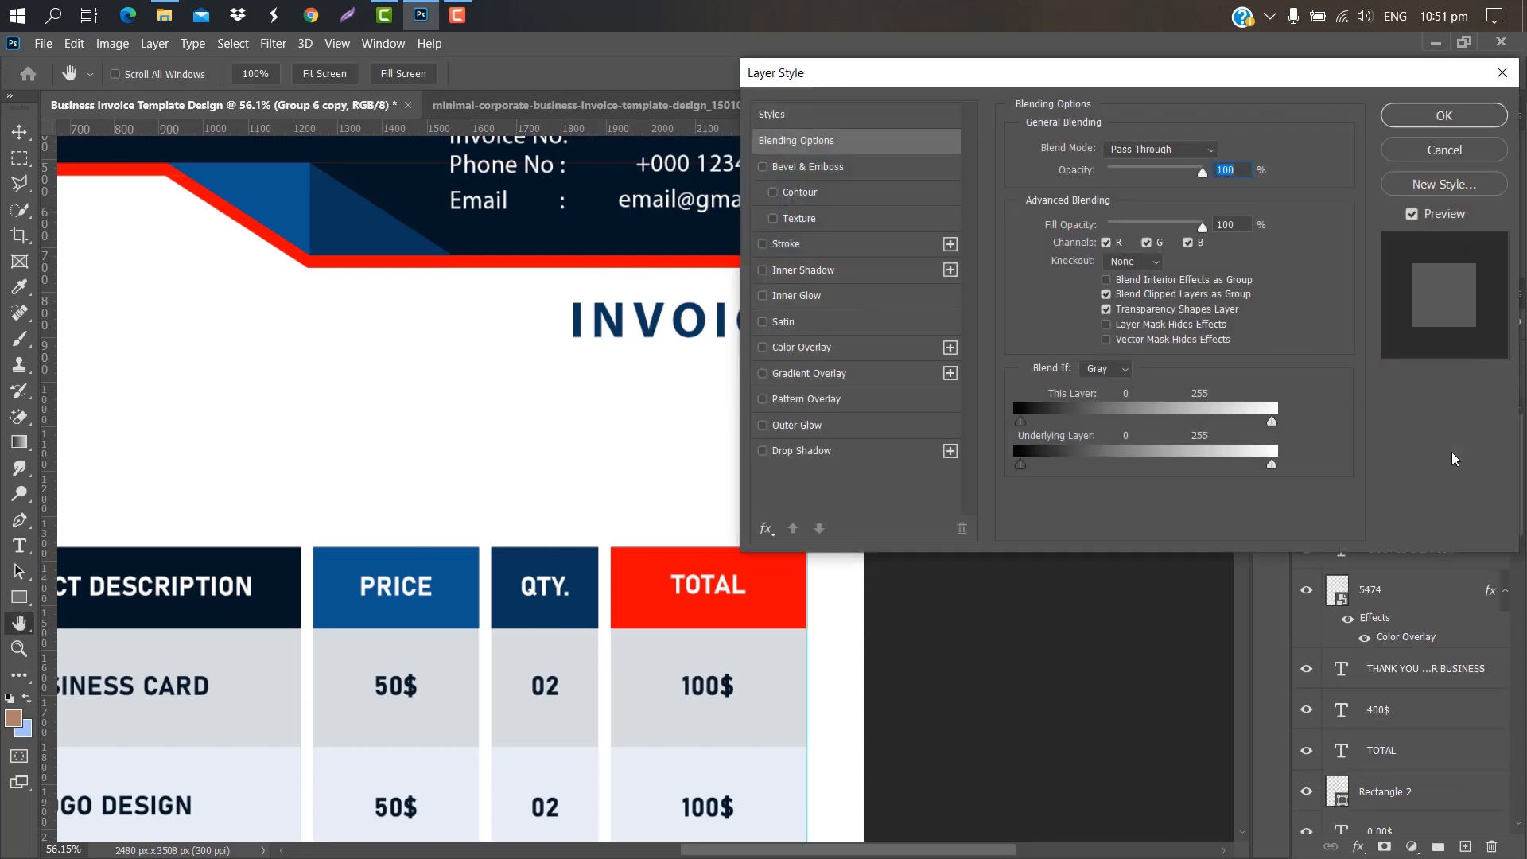
click(862, 350)
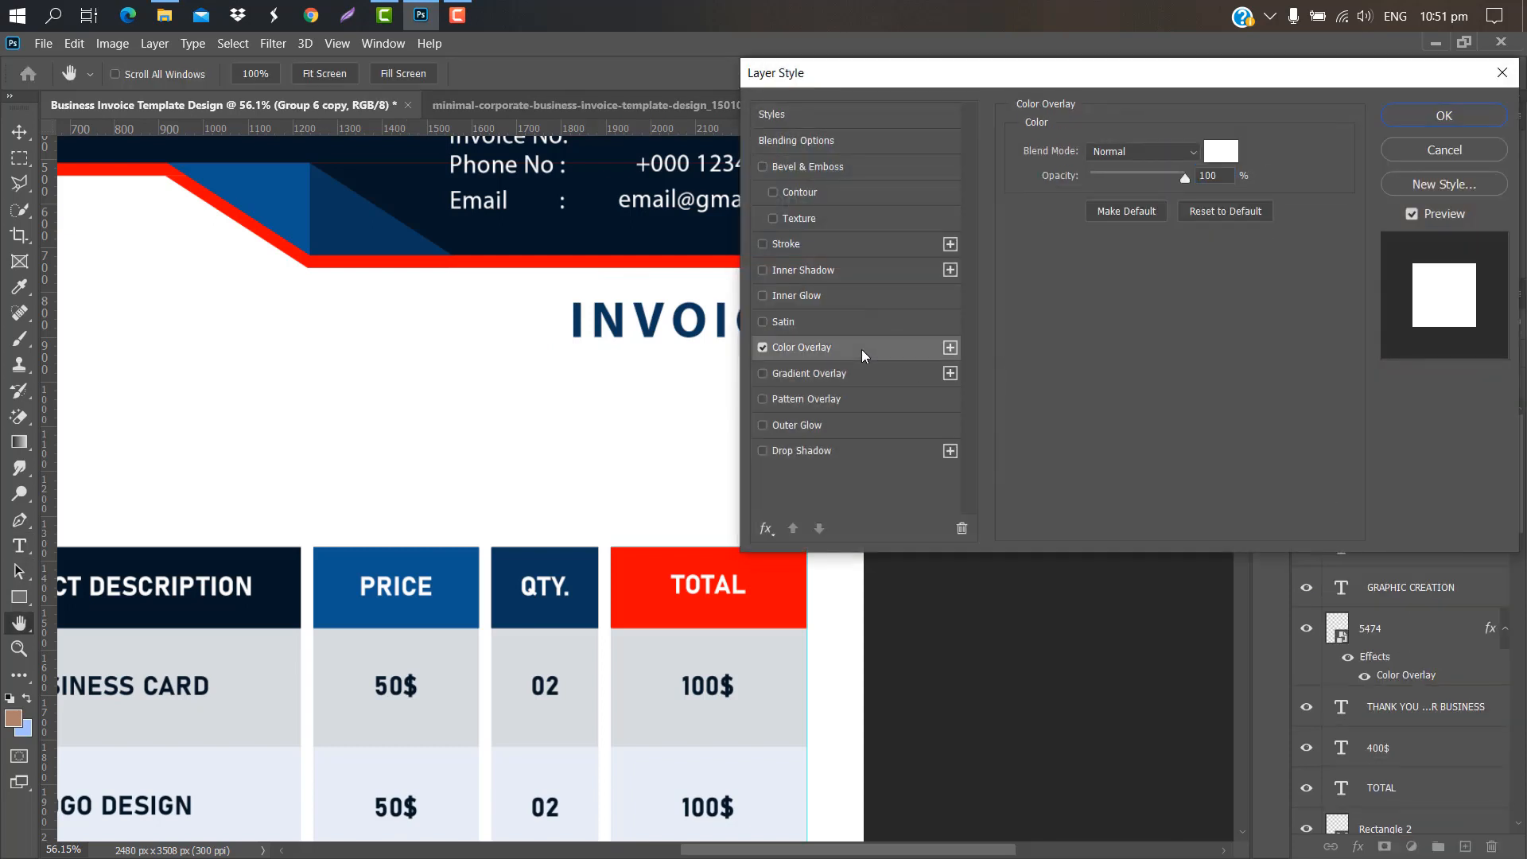
click(1225, 152)
click(579, 205)
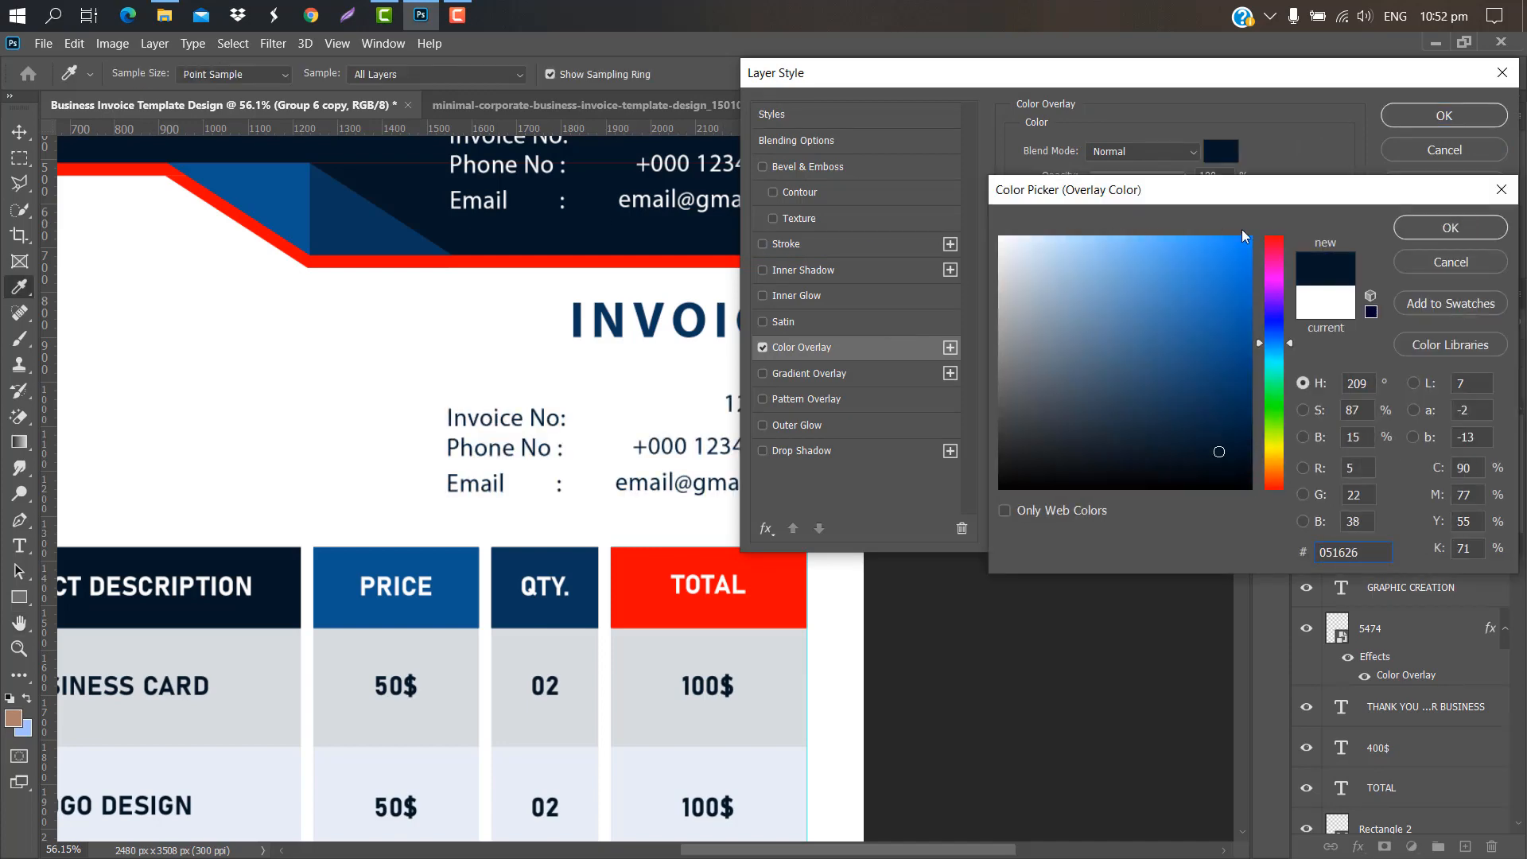
click(1436, 229)
click(1456, 114)
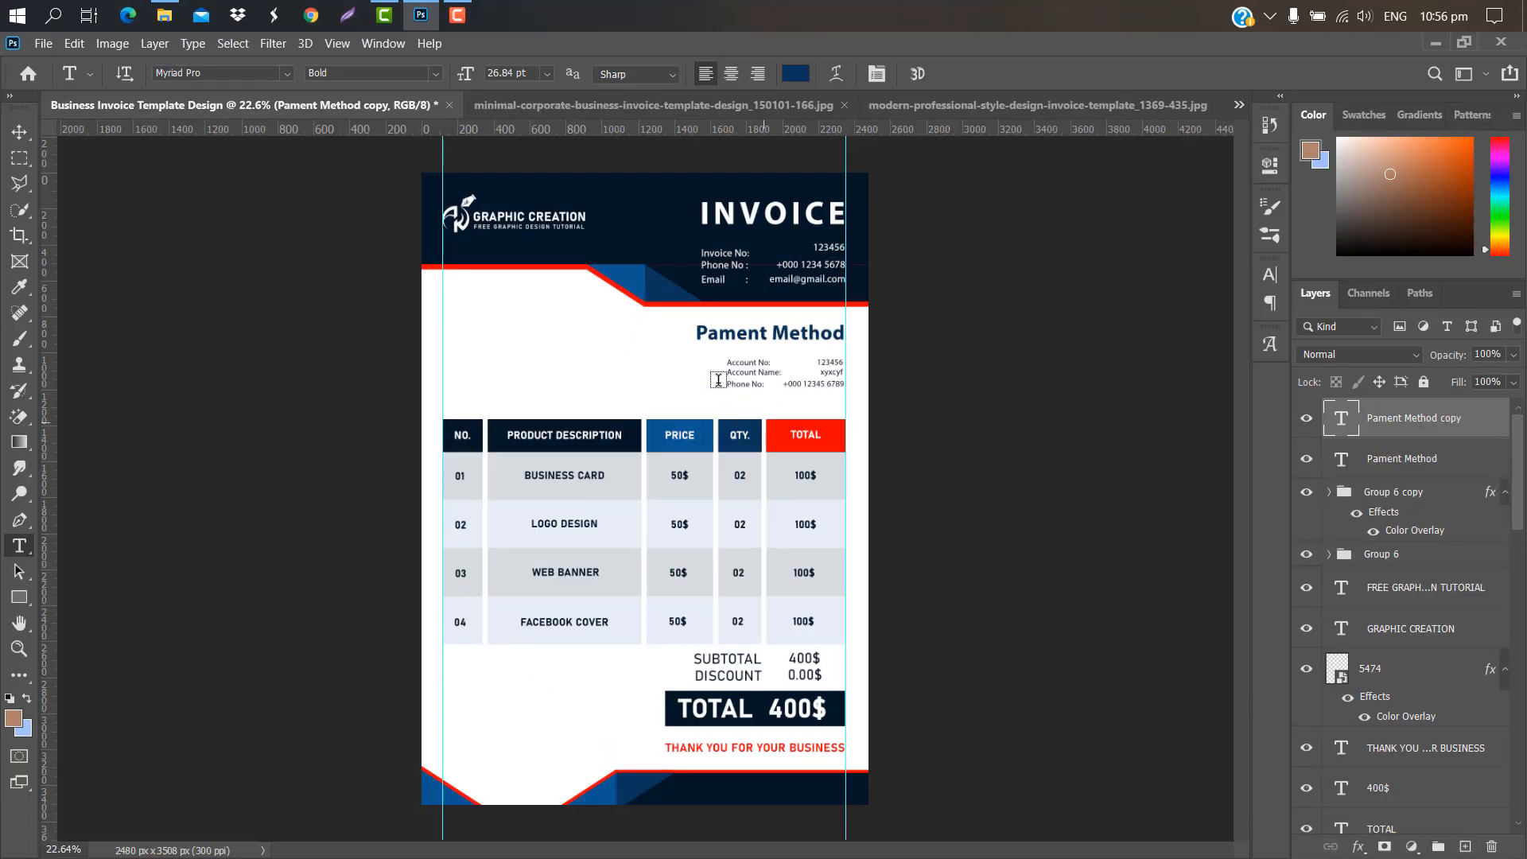
Step: Retype the moved heading copy as the client's name in red, aligned to the left guide
key(ctrl+t)
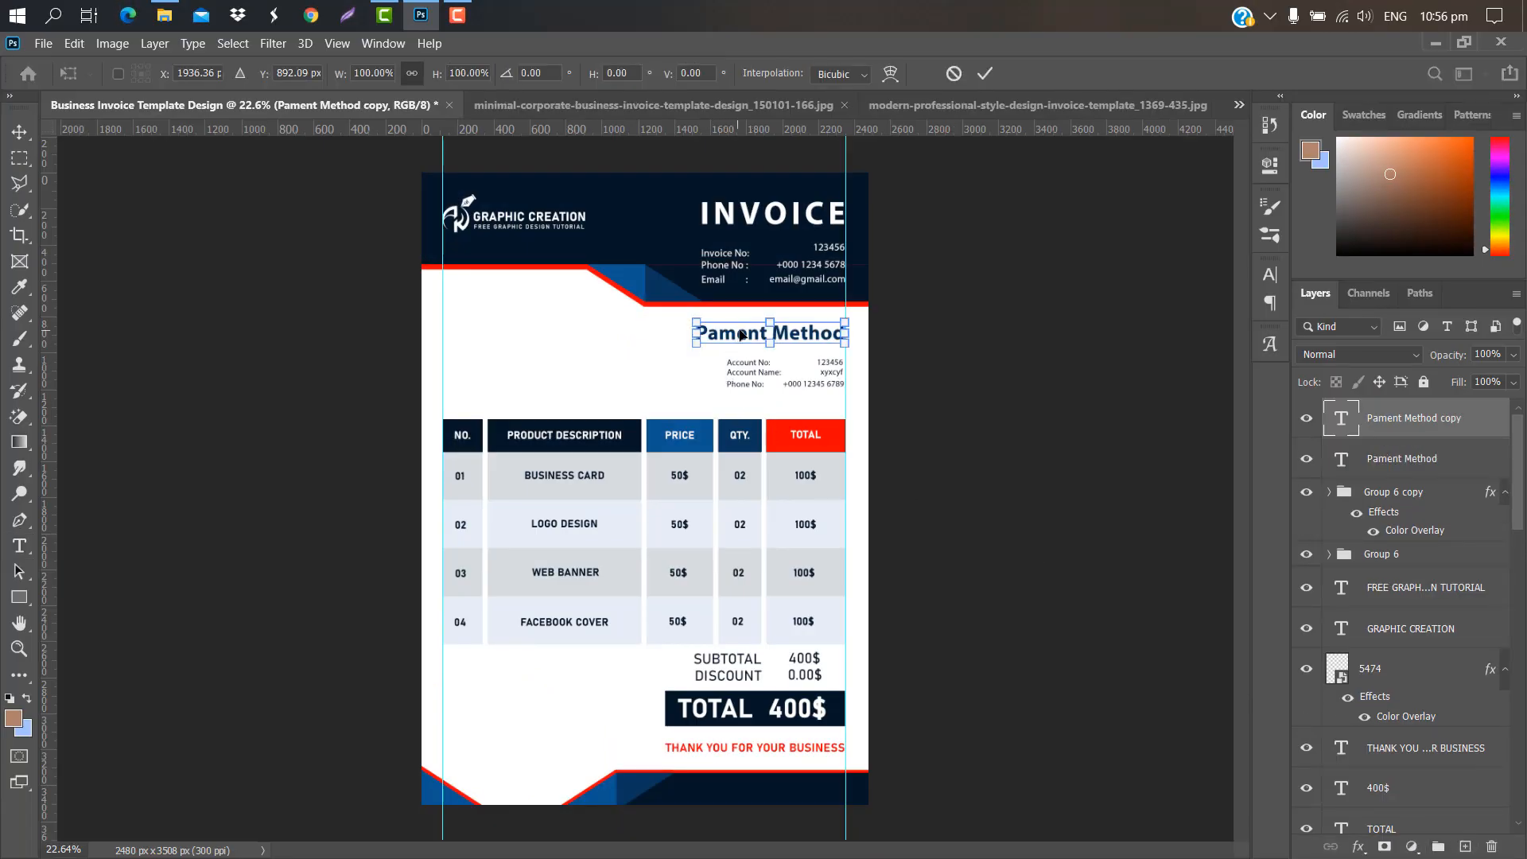
drag(741, 335, 489, 297)
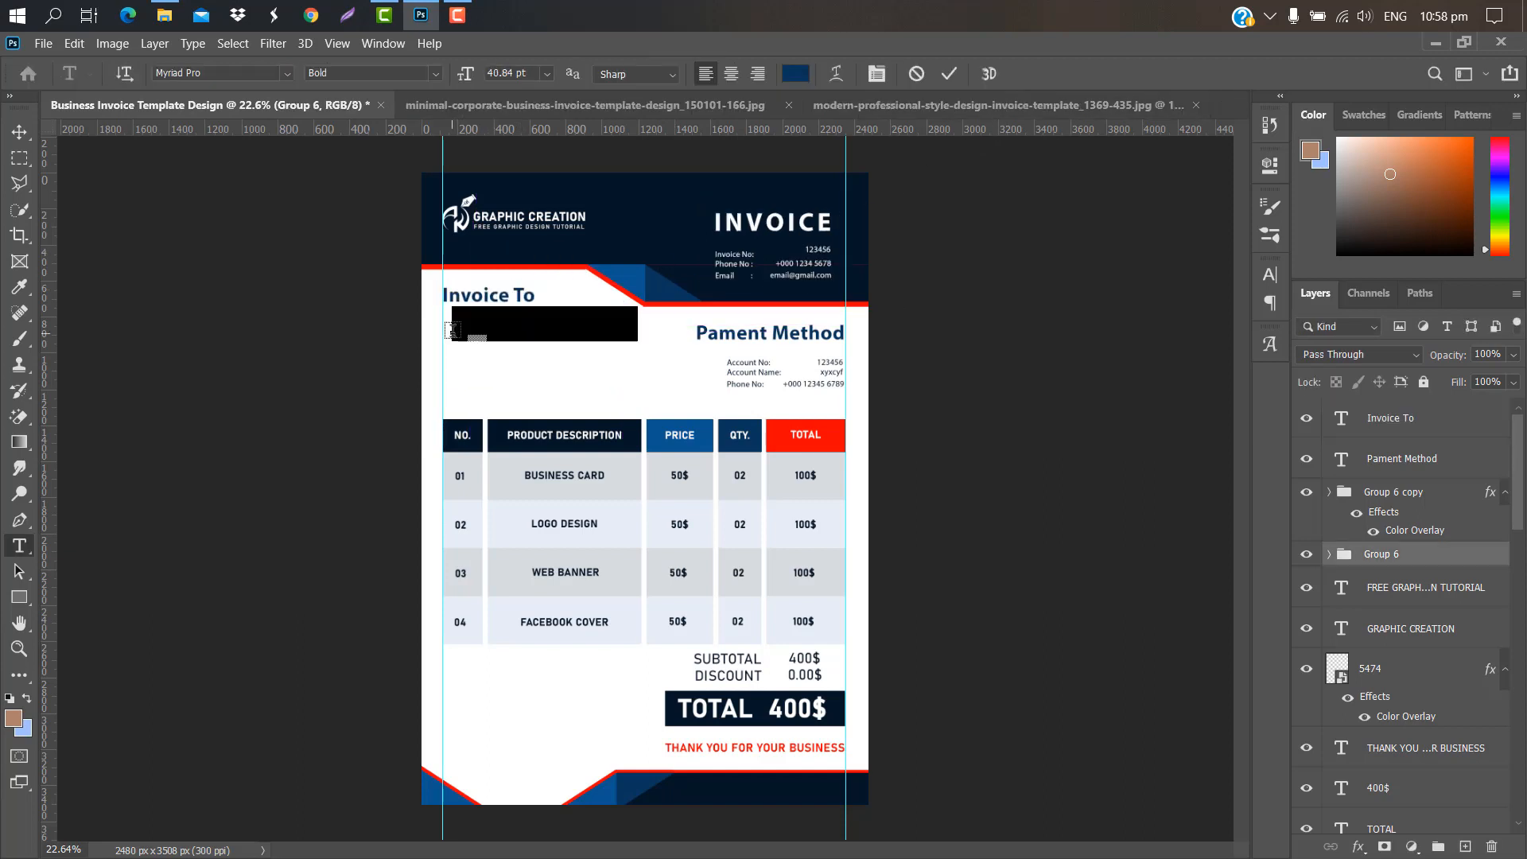
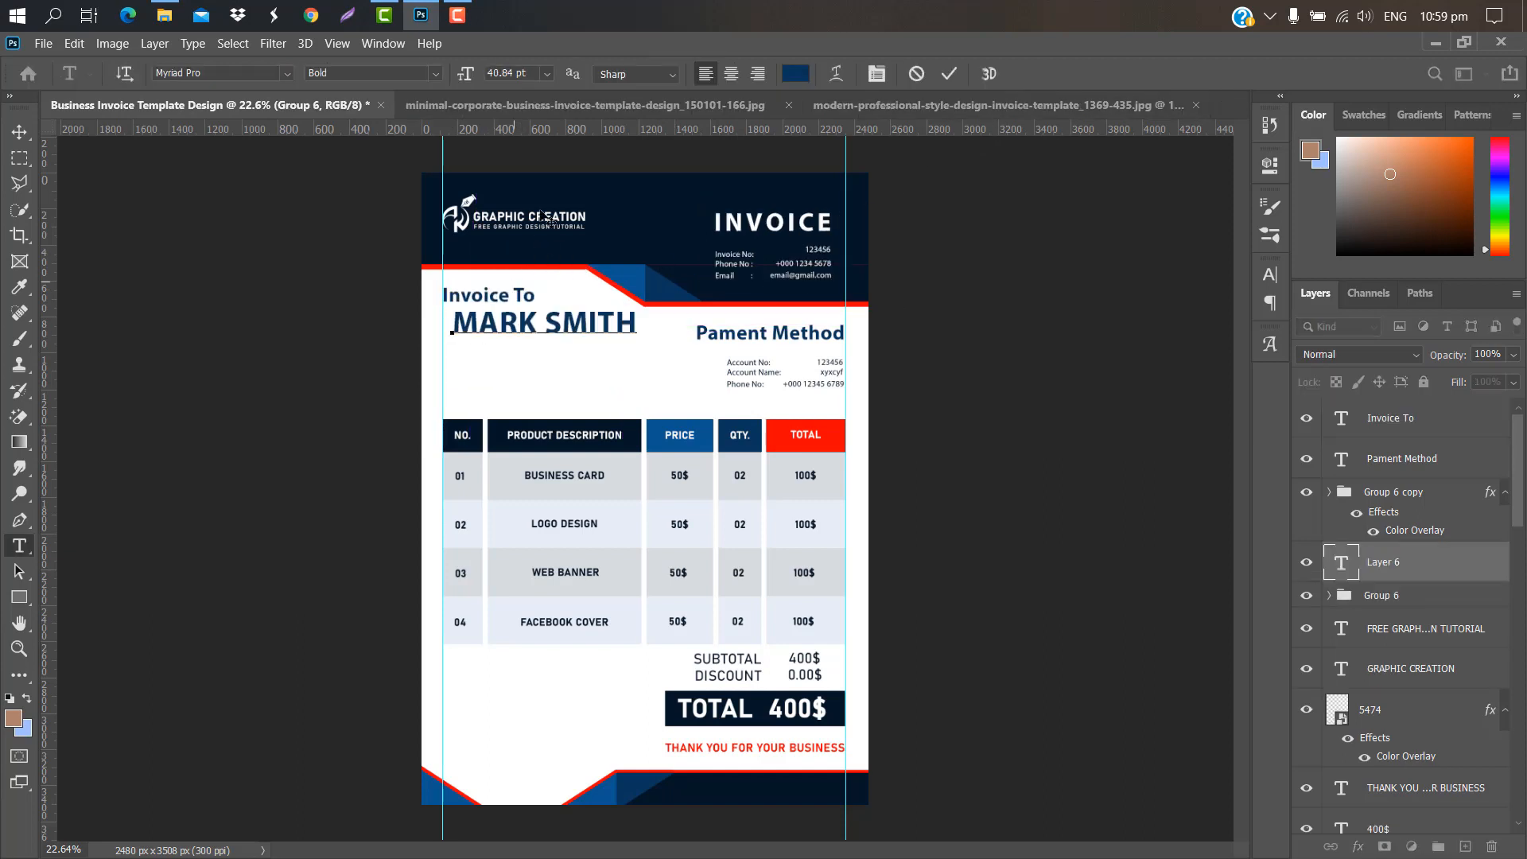
click(947, 73)
click(1270, 274)
click(1217, 389)
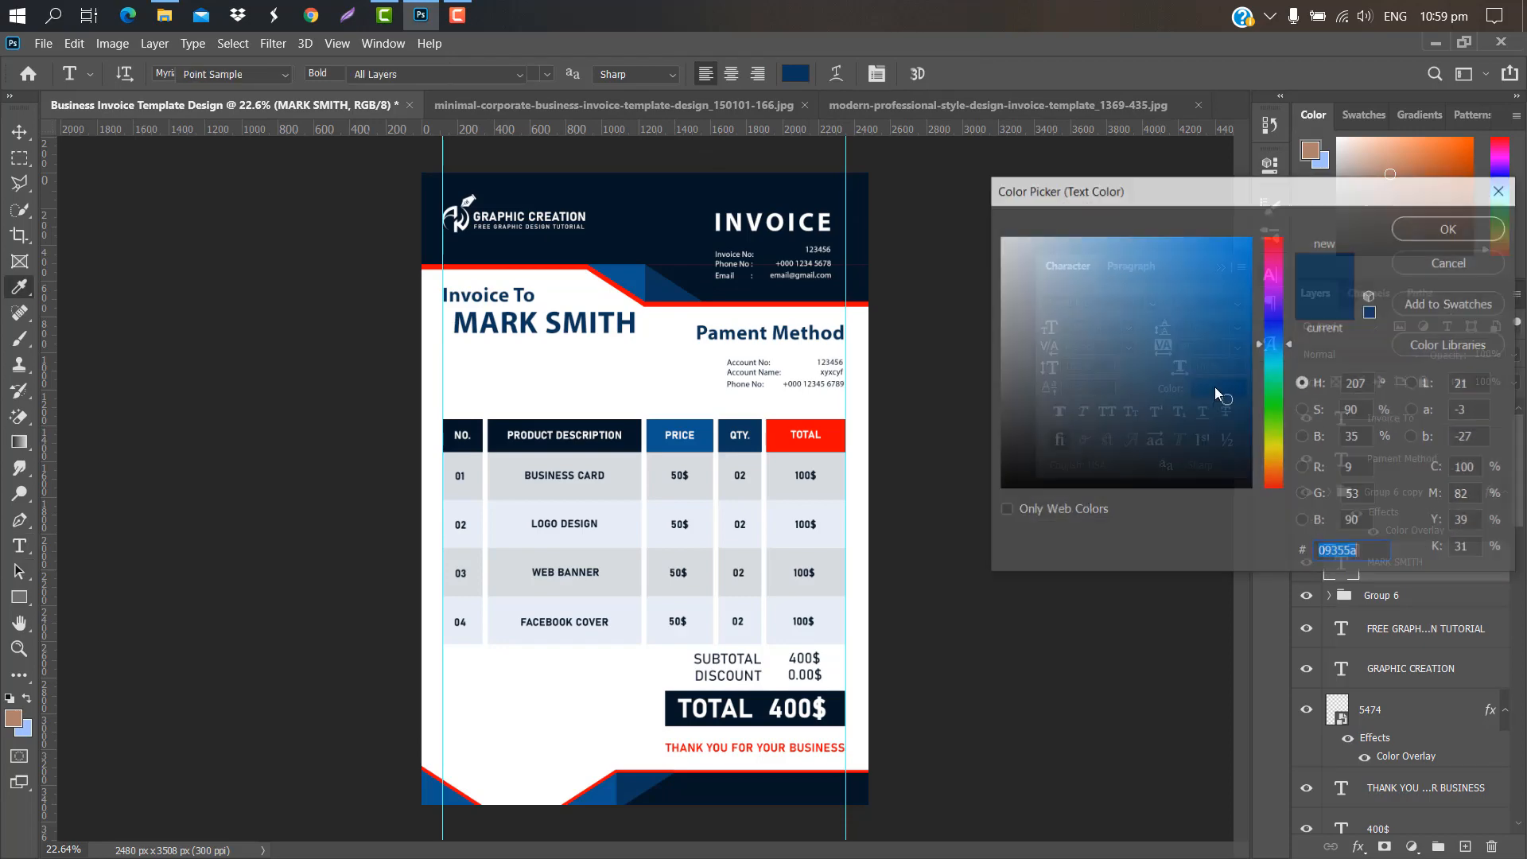
click(780, 432)
click(1439, 231)
click(1222, 267)
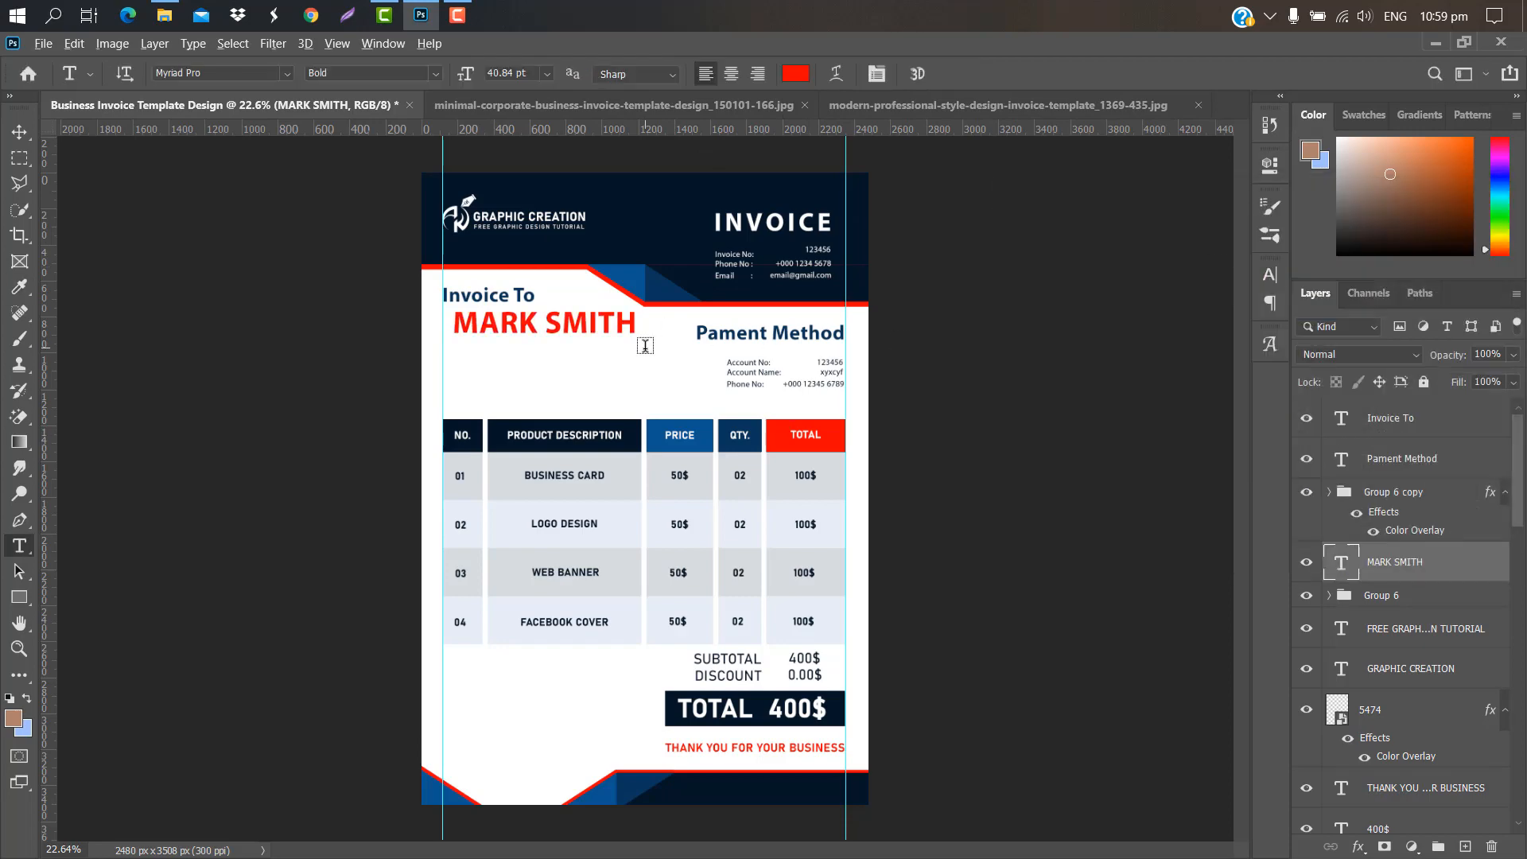
scroll(645, 345, up, 3)
key(ctrl+t)
drag(591, 288, 489, 284)
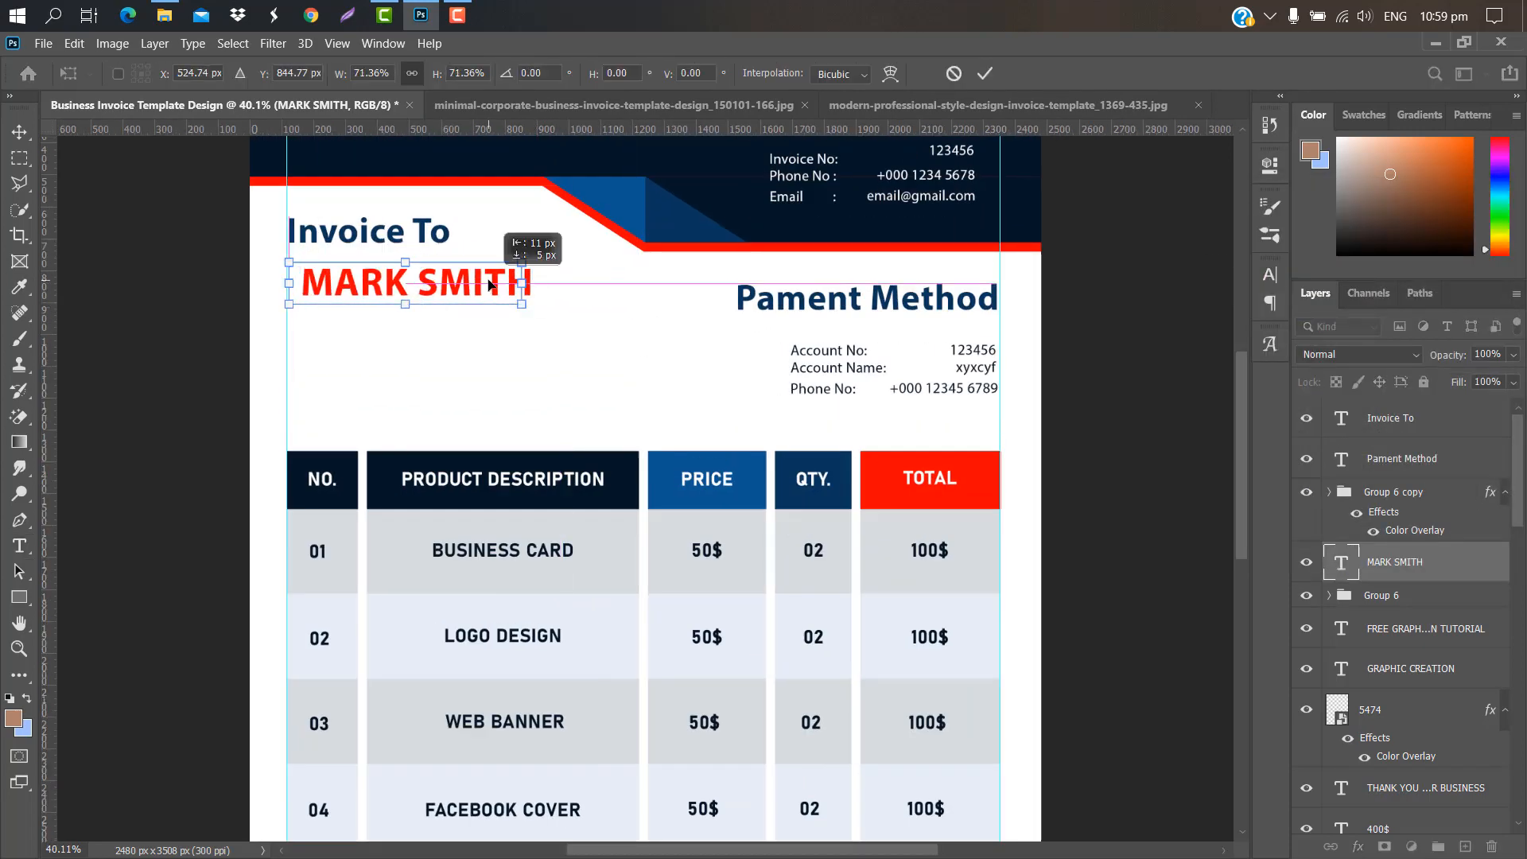
key(Return)
Step: Add a blue CREATIVE DESIGNER line under the client's name
key(t)
click(296, 309)
text(CREATIVE DESIGNER)
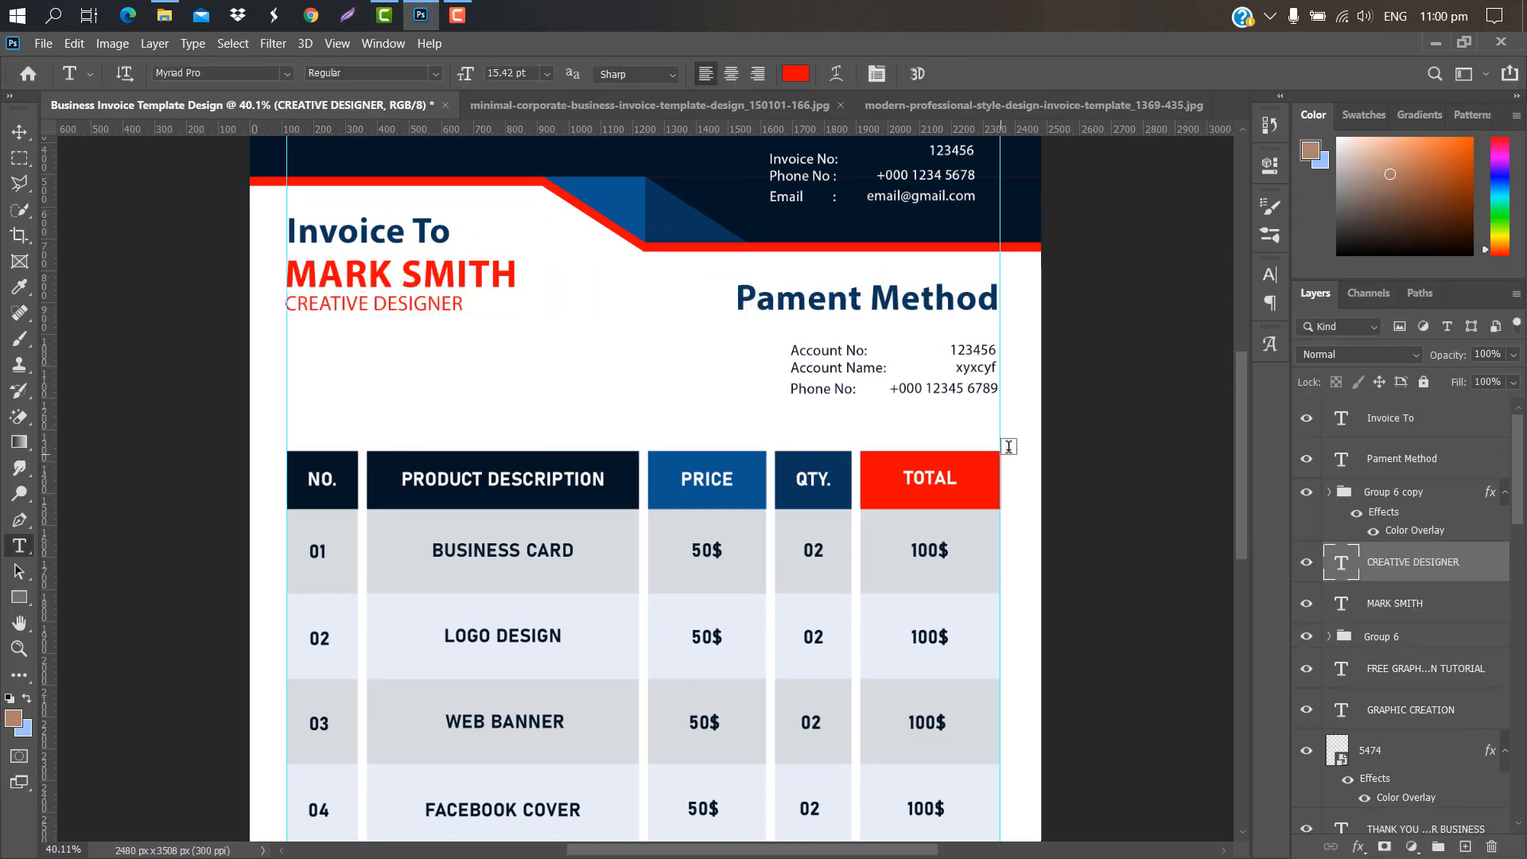
click(1270, 275)
click(1217, 389)
click(756, 456)
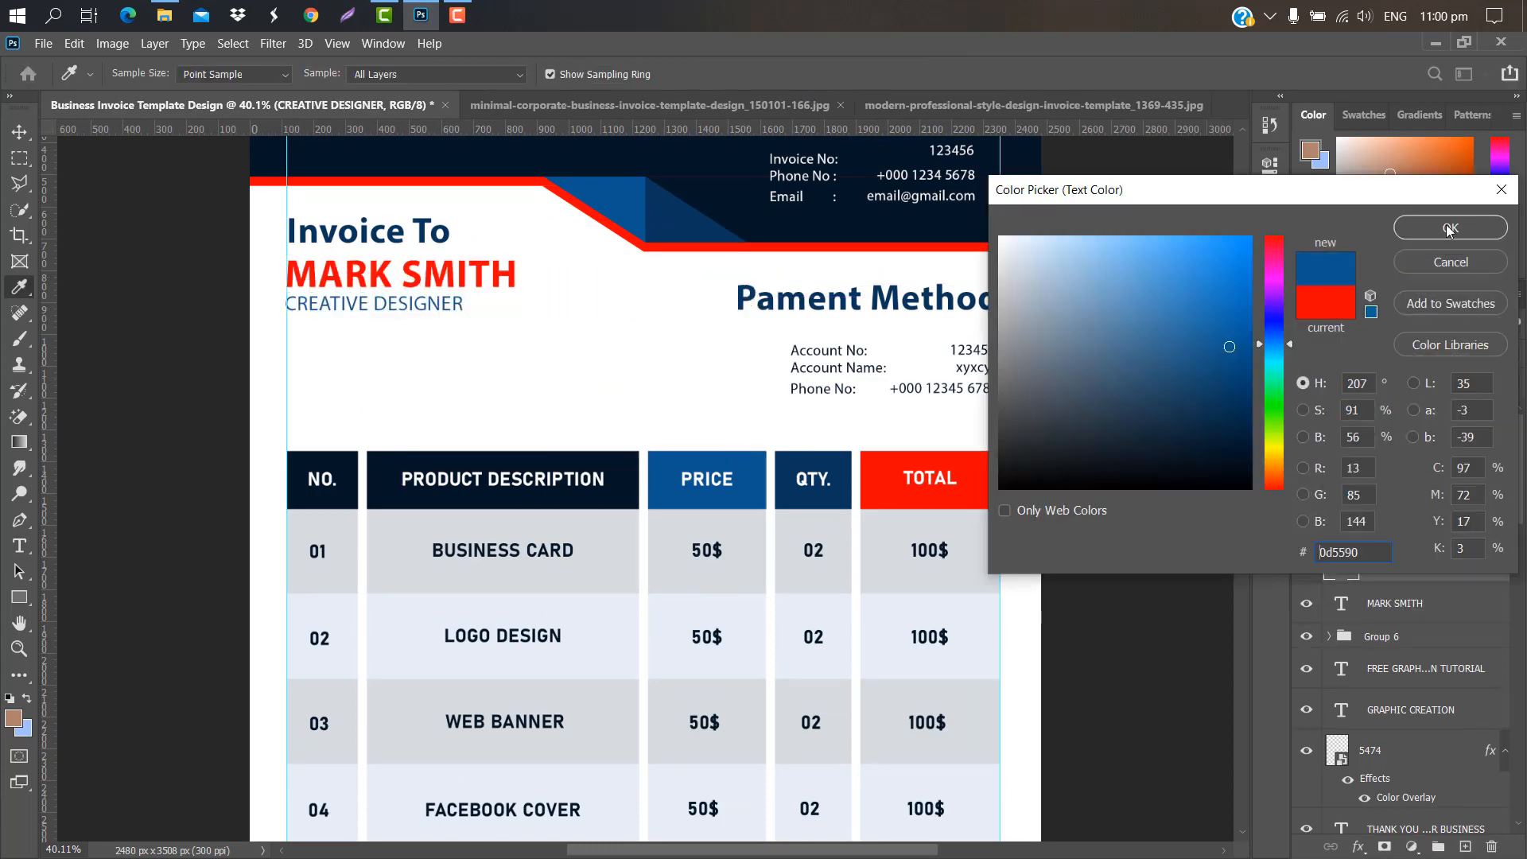
click(1449, 228)
Step: Add an 'Email:' line with a sample address, colouring it near-black from the table header
click(291, 329)
text(Email:)
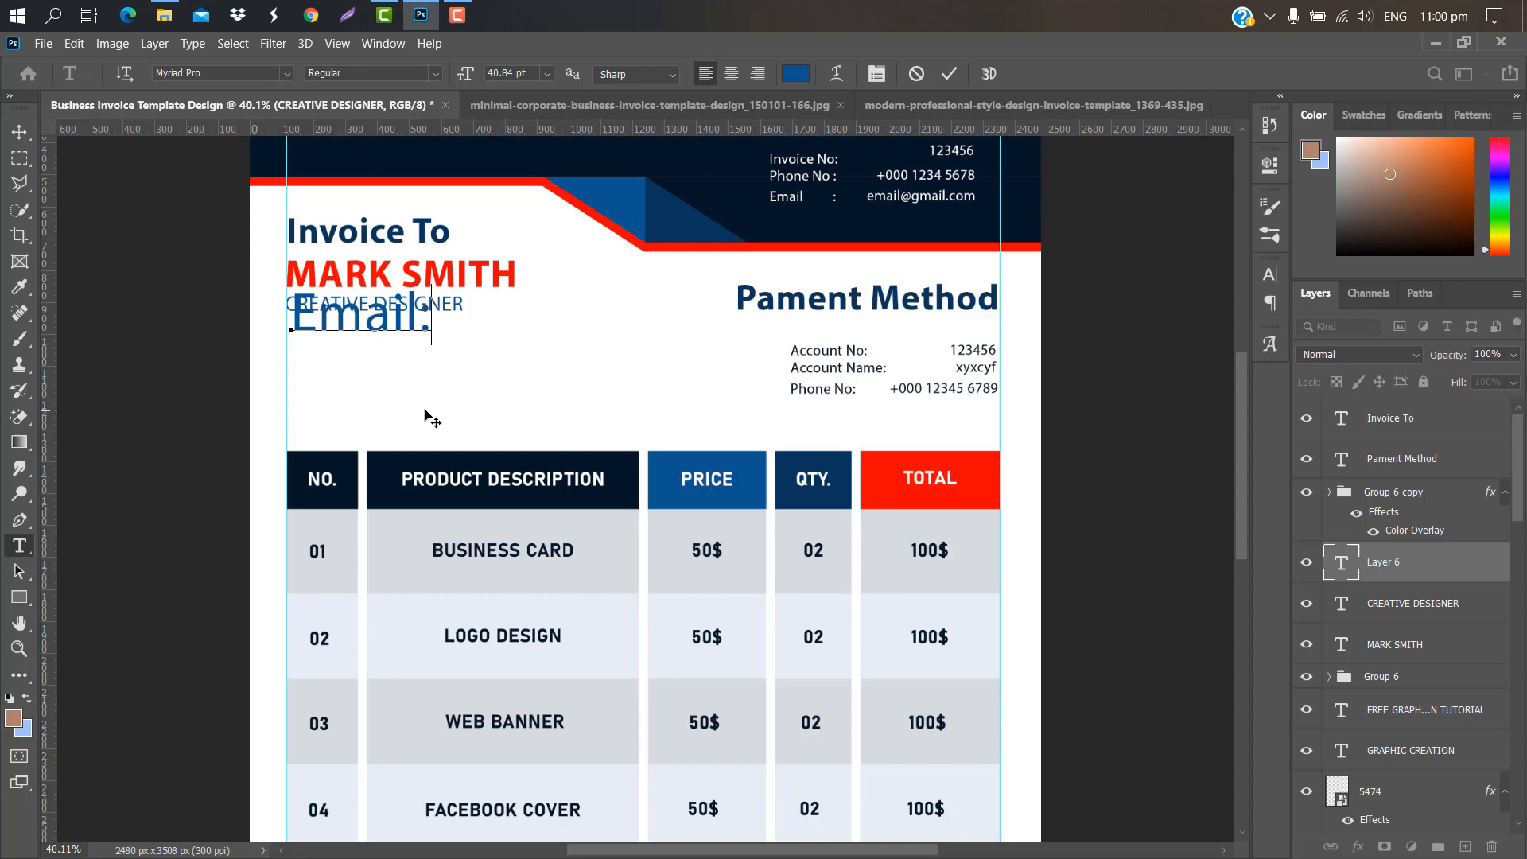
text( email@gmail.com)
click(949, 73)
click(1270, 274)
click(1225, 388)
click(619, 460)
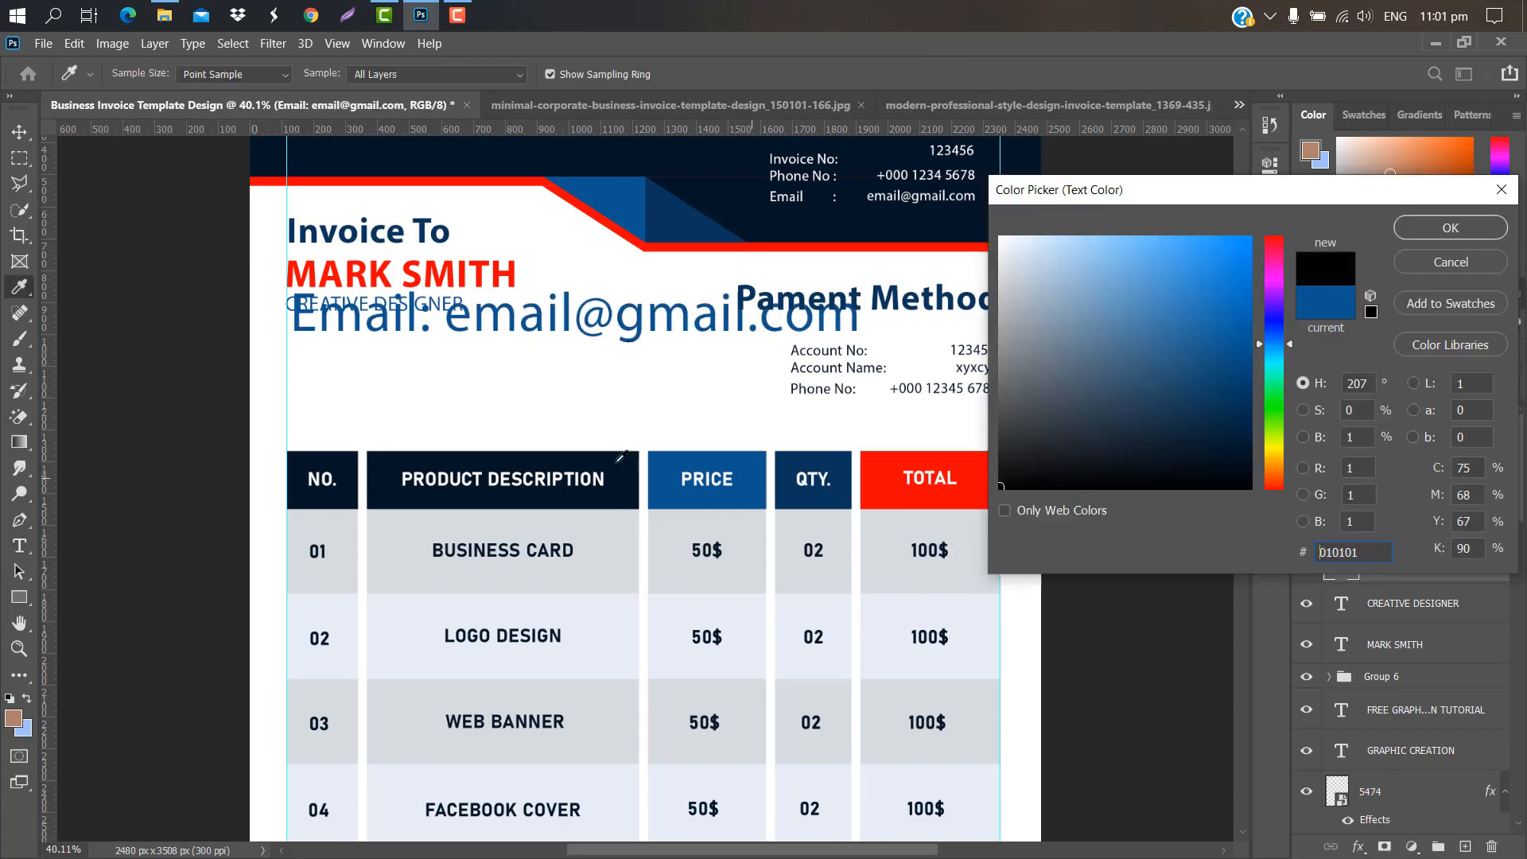